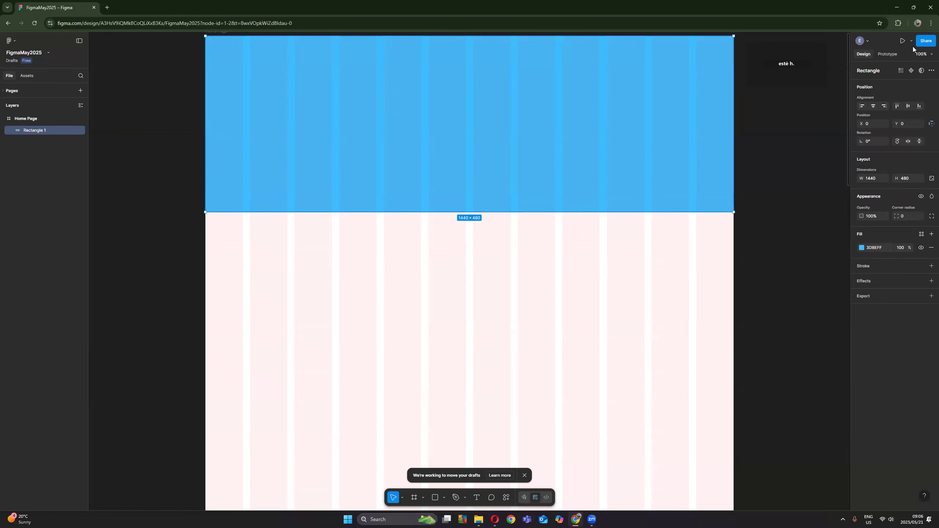
Step: Shrink the browser window to free desktop space beside it, keeping the full width of the blue hero rectangle in view
click(914, 7)
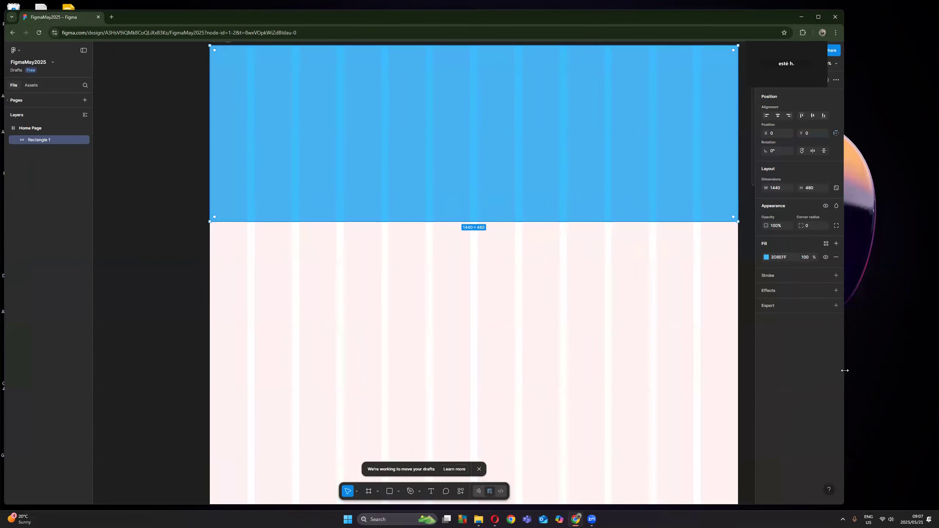
drag(845, 371, 725, 370)
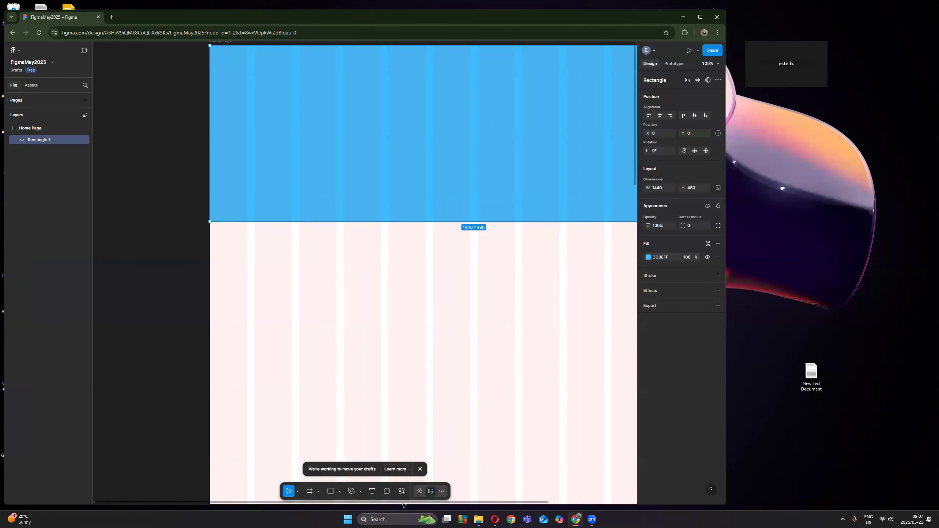
drag(403, 504, 492, 479)
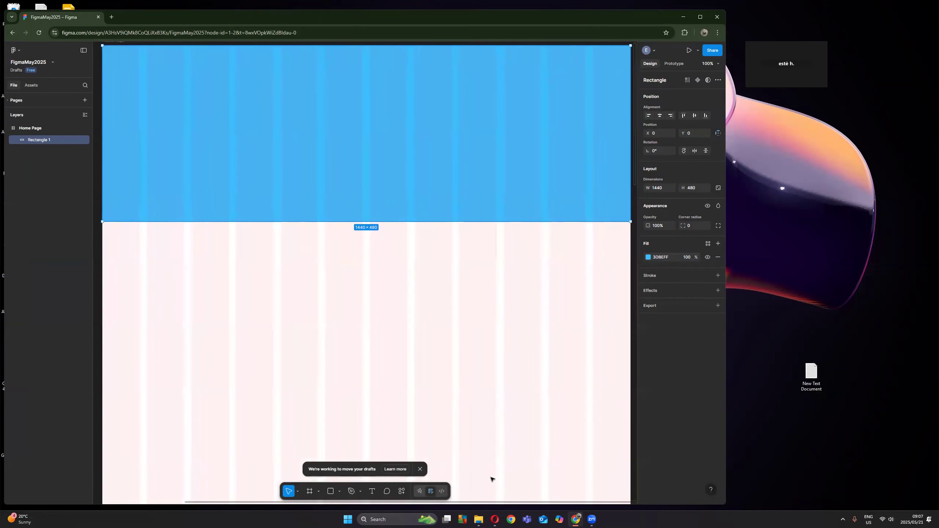
Step: Switch to File Explorer and open the desktop folder inside Figma_Sunnyside_images, within Figma-tutorial_files
click(479, 519)
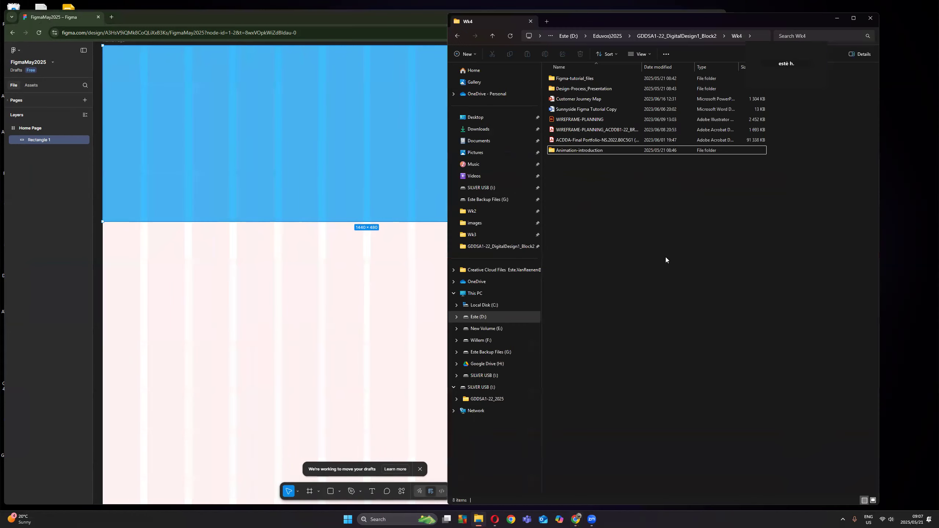
double_click(571, 78)
click(568, 81)
double_click(568, 80)
double_click(564, 90)
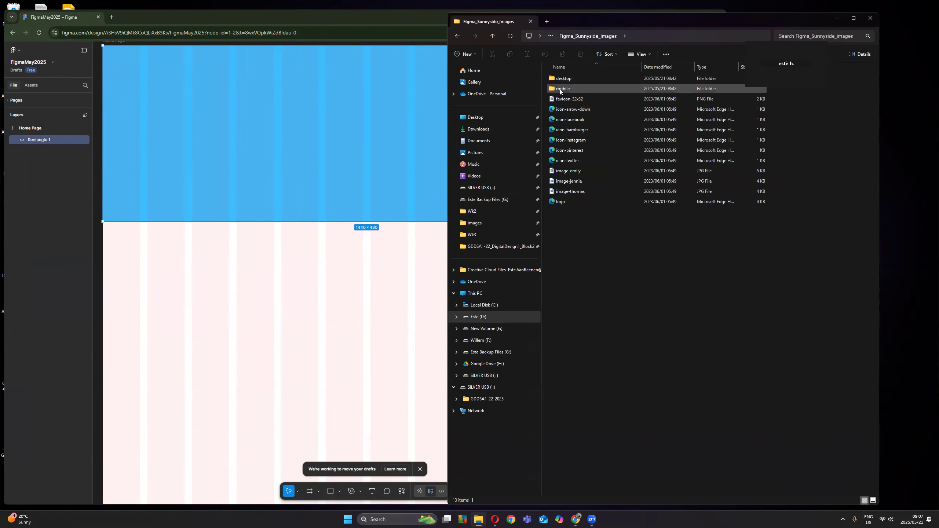
double_click(563, 78)
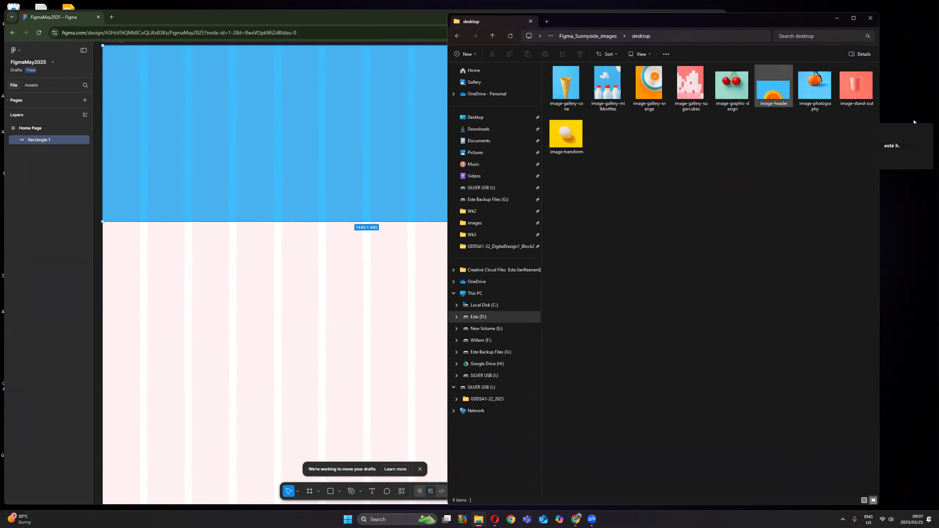
Step: Place the logo file from Figma_Sunnyside_images onto the hero rectangle in Figma, positioned at about X 99, Y 61
click(612, 36)
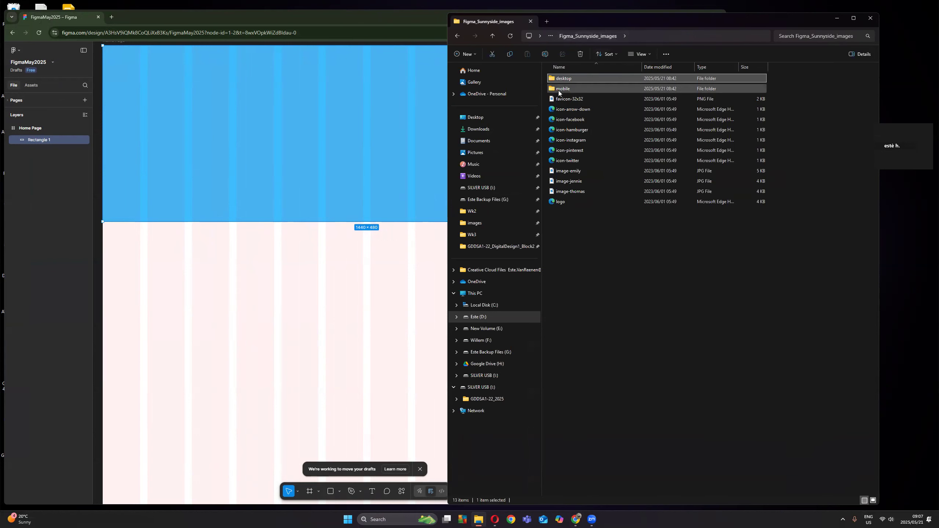
click(568, 99)
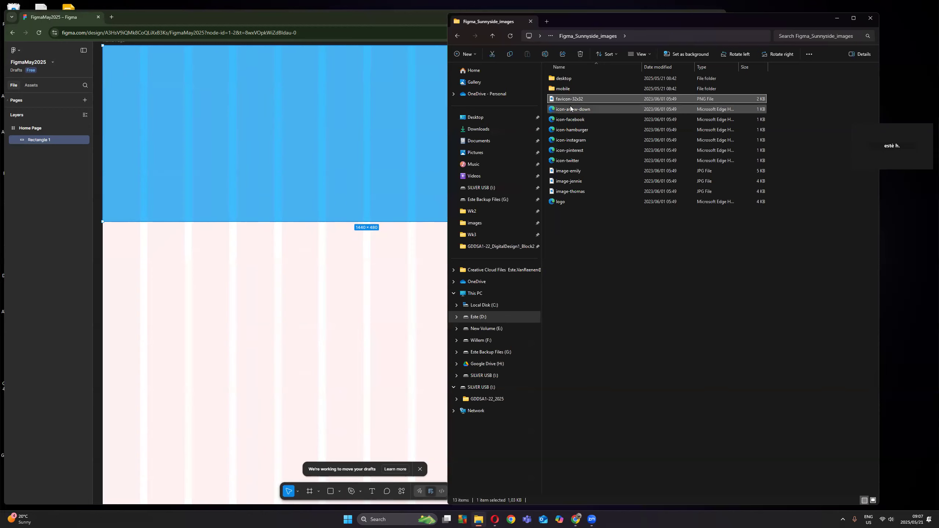
click(572, 202)
drag(572, 201, 236, 118)
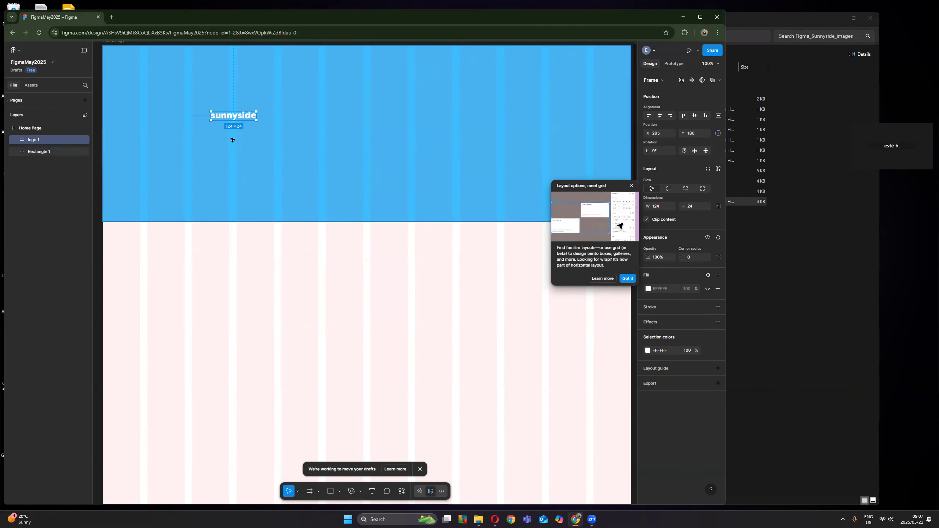
drag(233, 117, 176, 75)
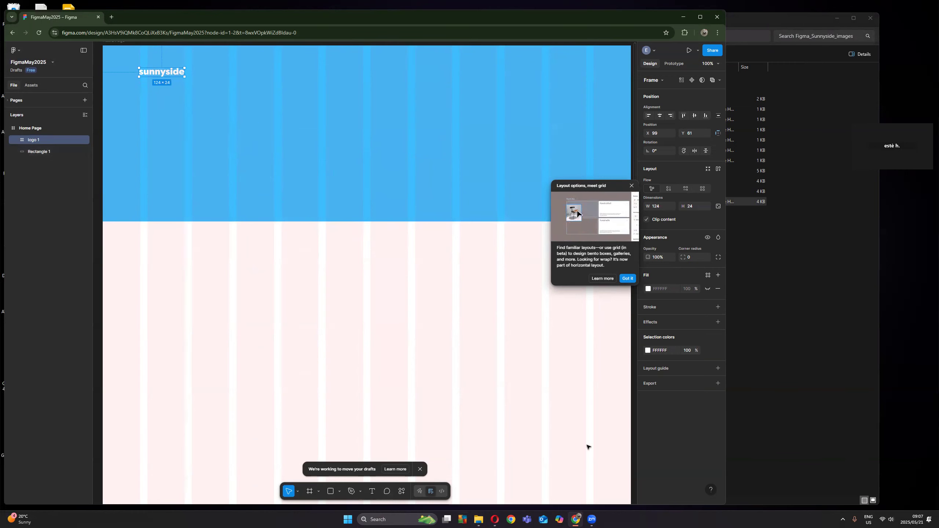
Step: Bring File Explorer back, move its window aside and return to the Wk4 folder
click(479, 519)
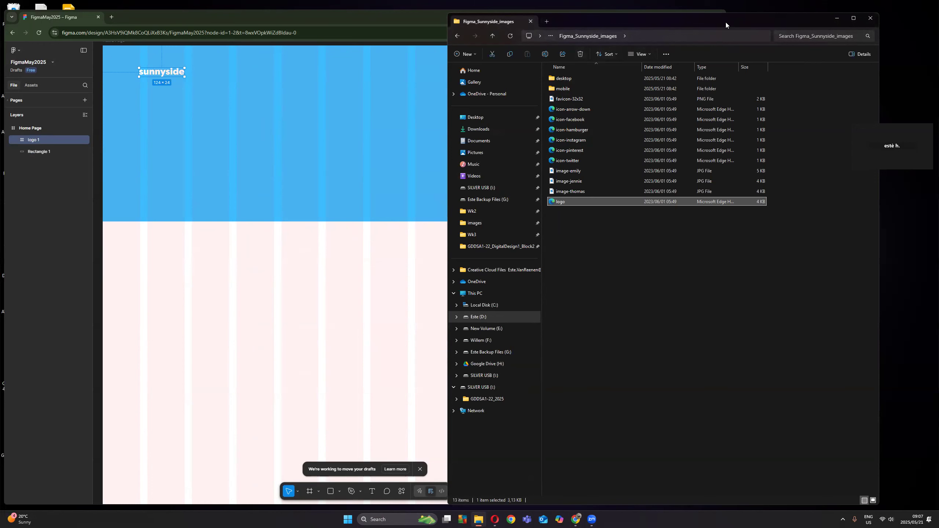
drag(725, 25, 803, 72)
click(535, 83)
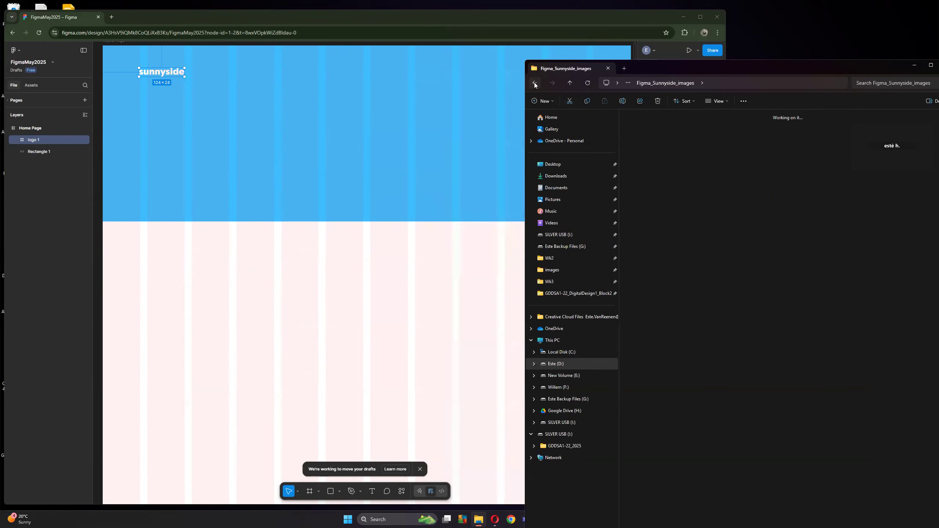
click(534, 84)
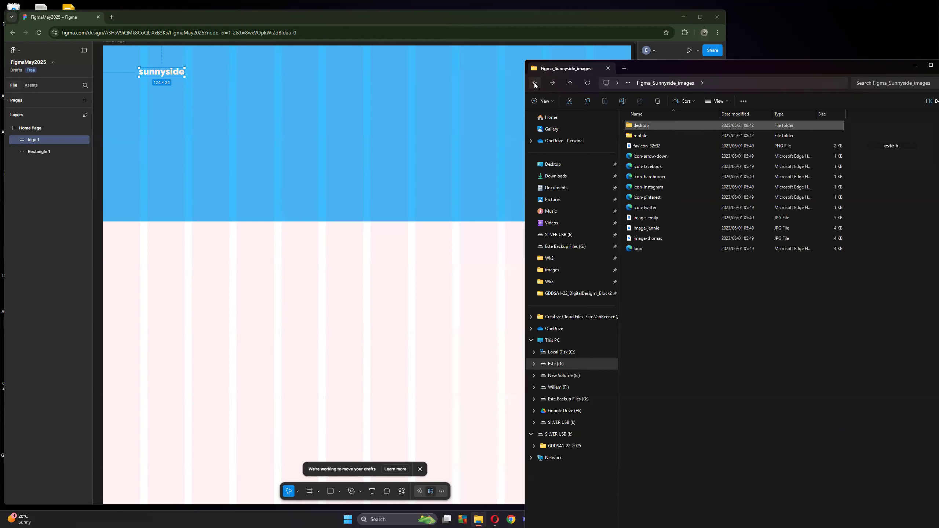
click(535, 83)
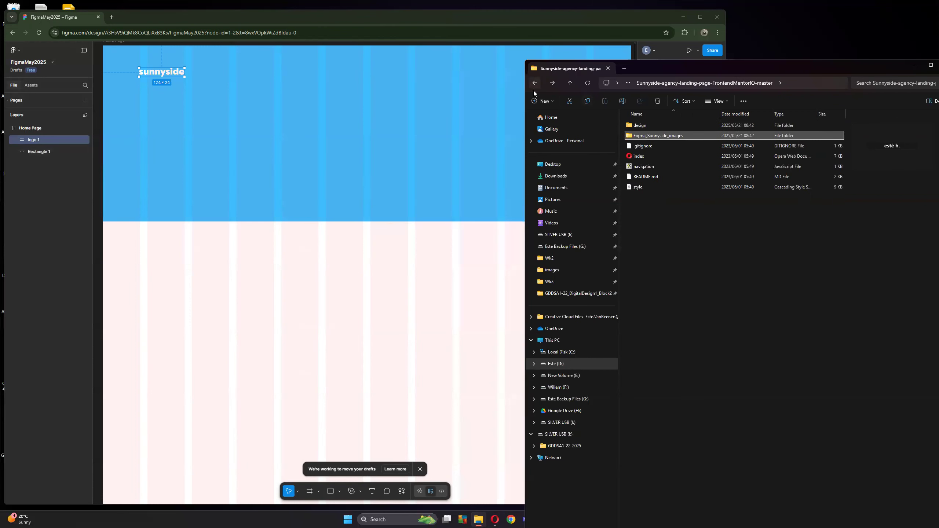
click(534, 83)
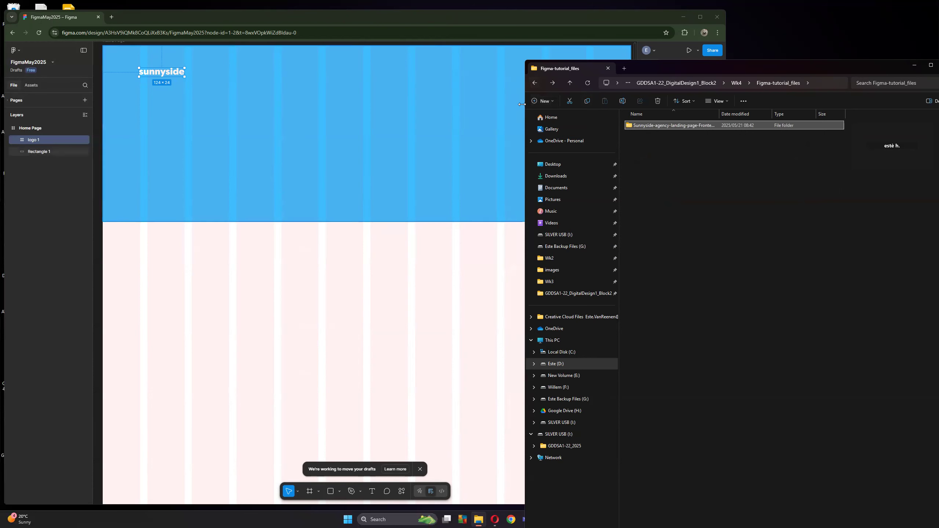
click(535, 83)
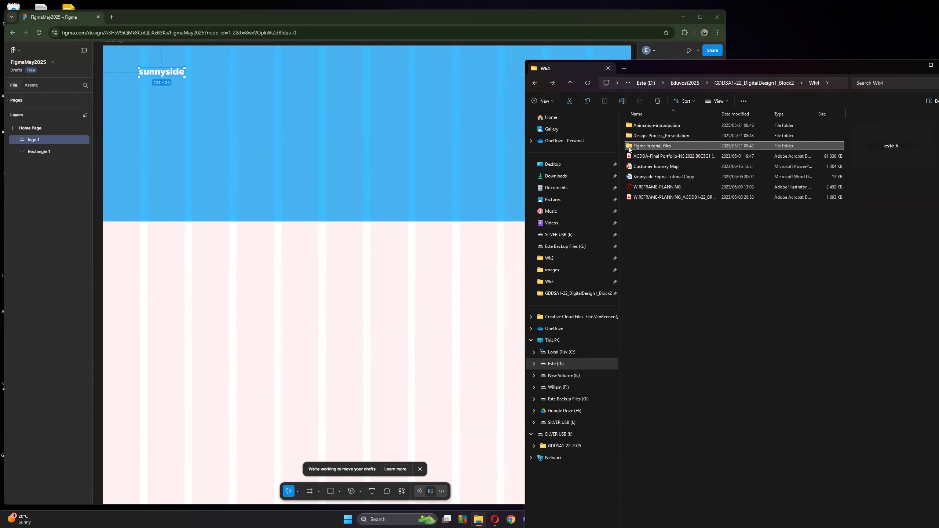
Step: Open desktop-preview from the Sunnyside project's design folder, examine the header layout, and return to Figma
double_click(629, 147)
double_click(630, 126)
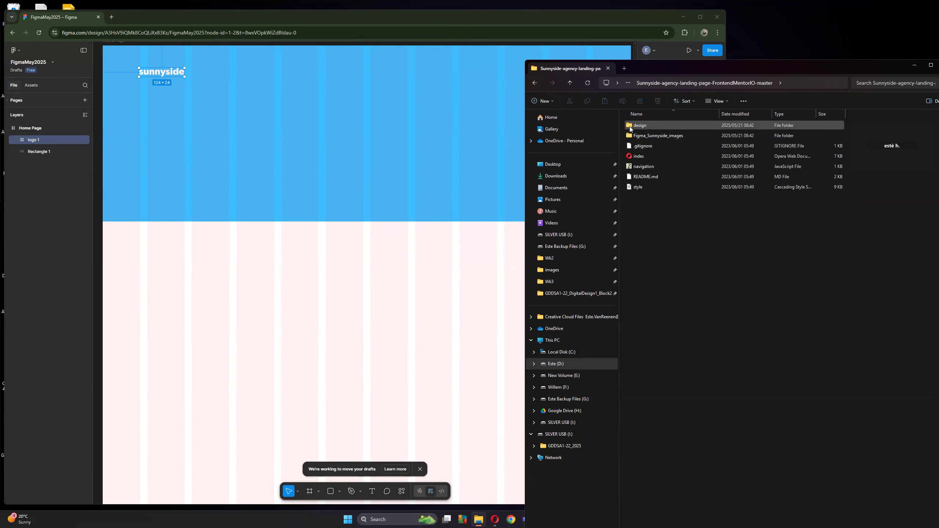
double_click(630, 126)
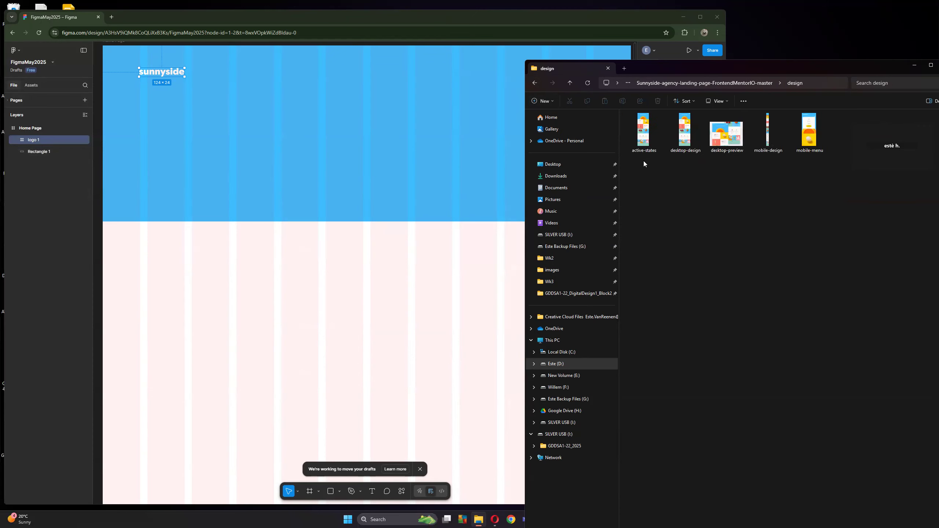
double_click(723, 135)
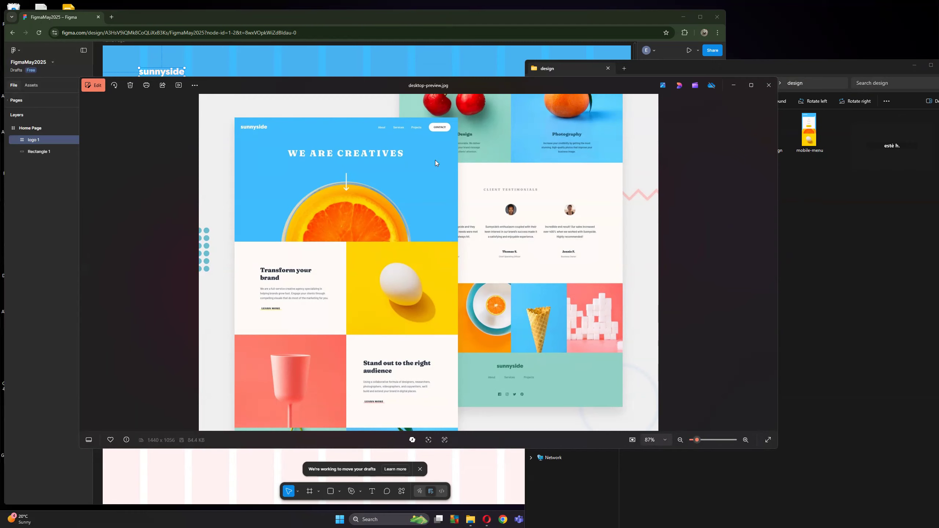
click(734, 85)
click(914, 65)
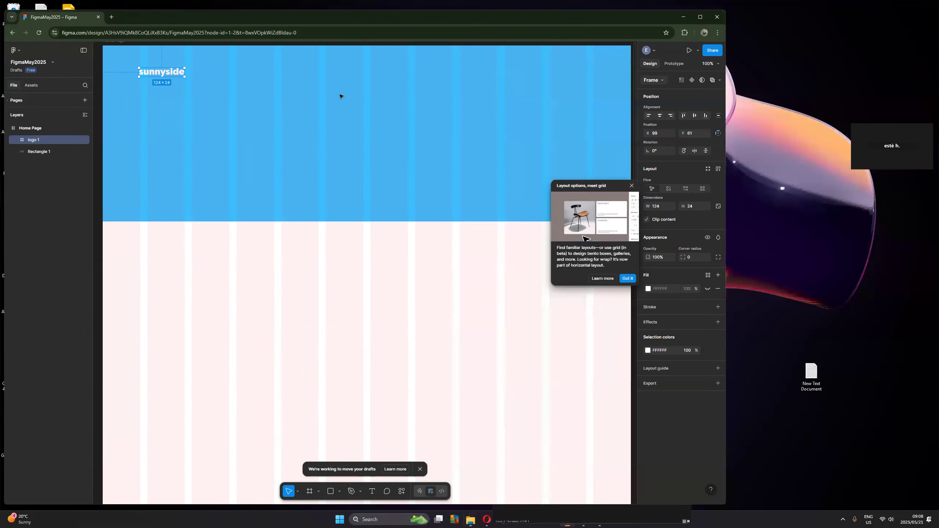
Step: Move the logo up to Y 40 and rename its layer Logo Sunnyside
mouse_move(168, 74)
mouse_down()
mouse_move(134, 69)
mouse_move(168, 67)
mouse_up()
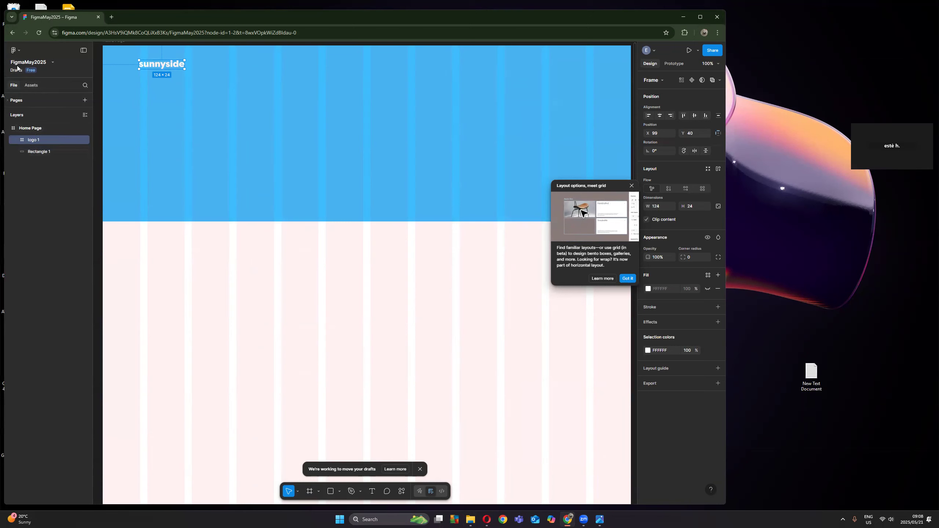
double_click(34, 139)
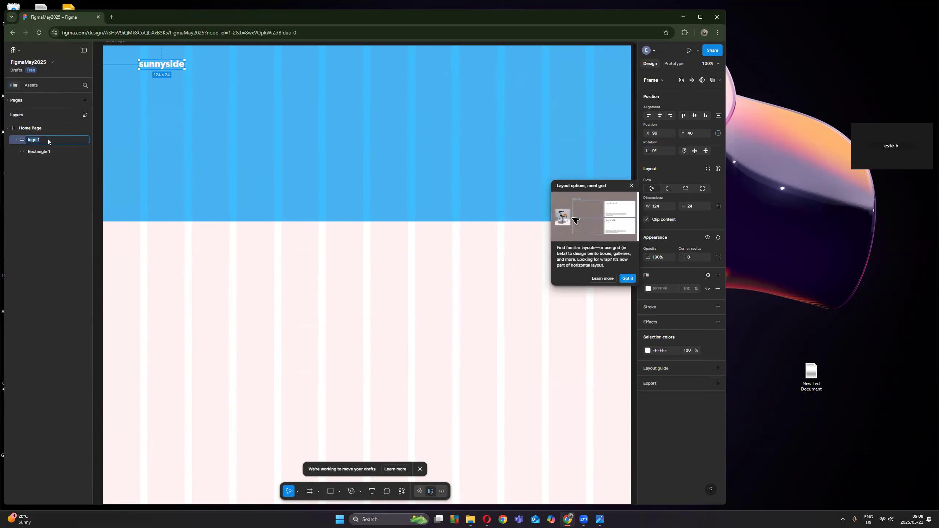
text(Logo)
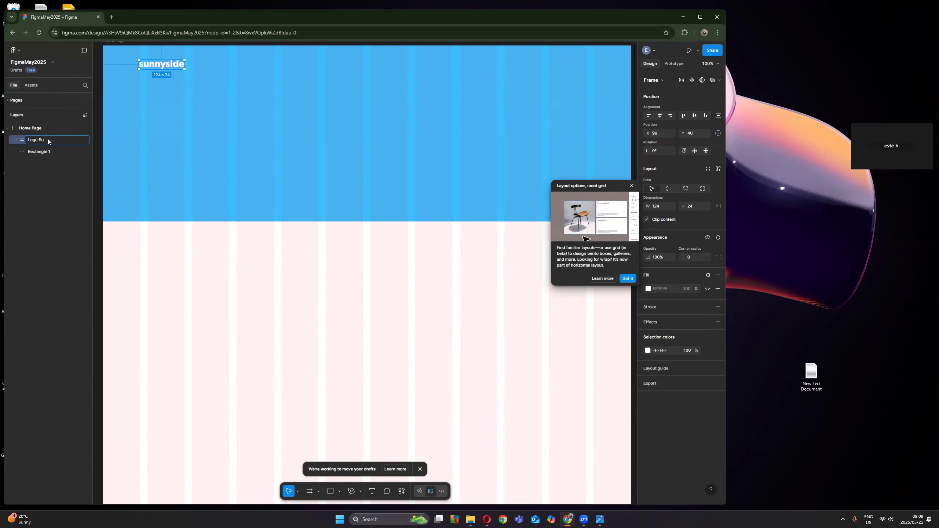
text( Sunnyside)
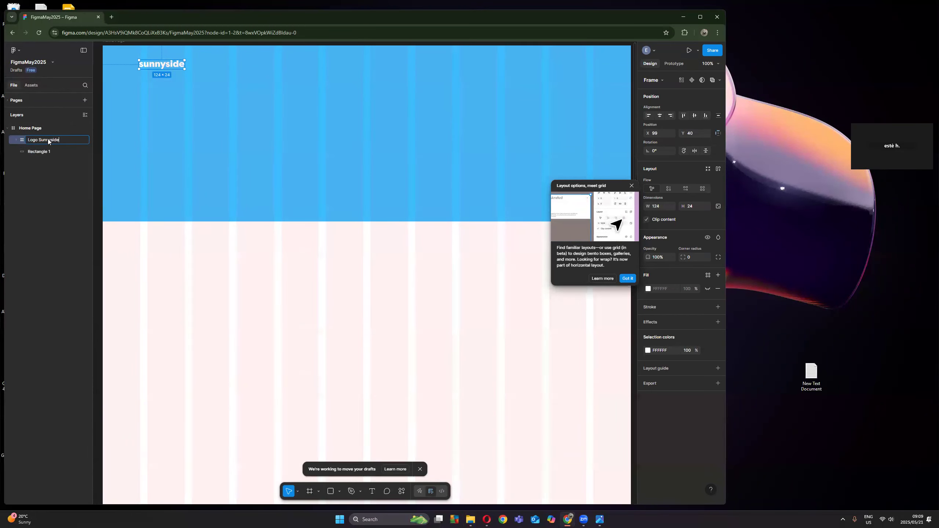
key(Return)
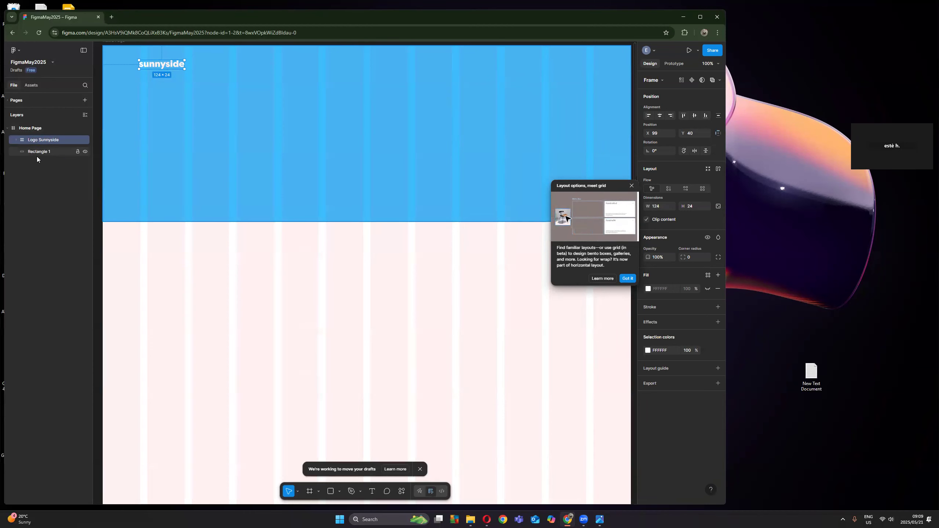
Step: Rename the blue rectangle's layer Hero Background
double_click(37, 152)
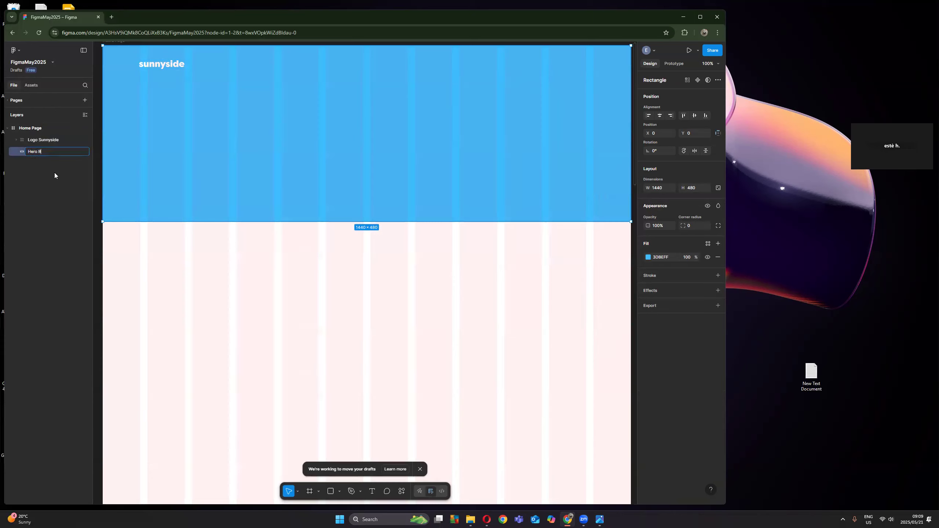
text(Hero Background)
key(Return)
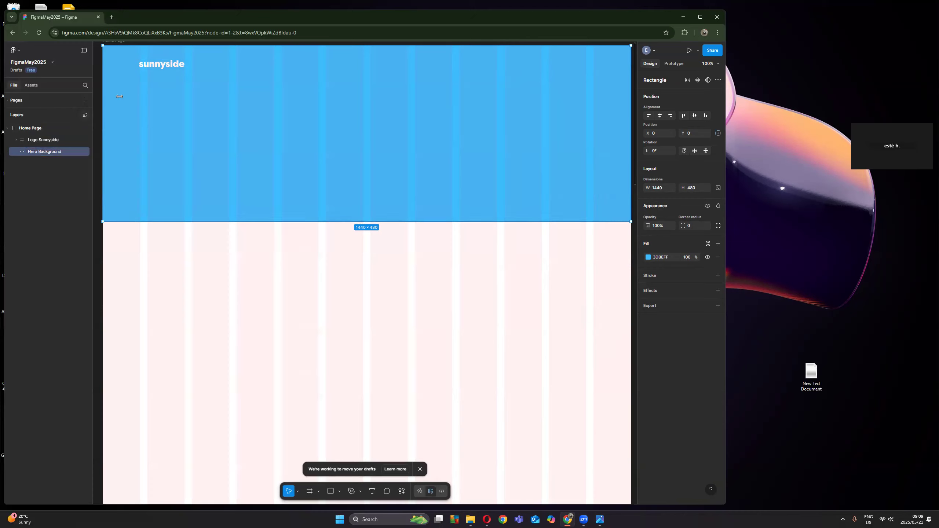
Step: Try ungrouping the Logo Sunnyside and Hero Background layers together, and undo the change
click(158, 66)
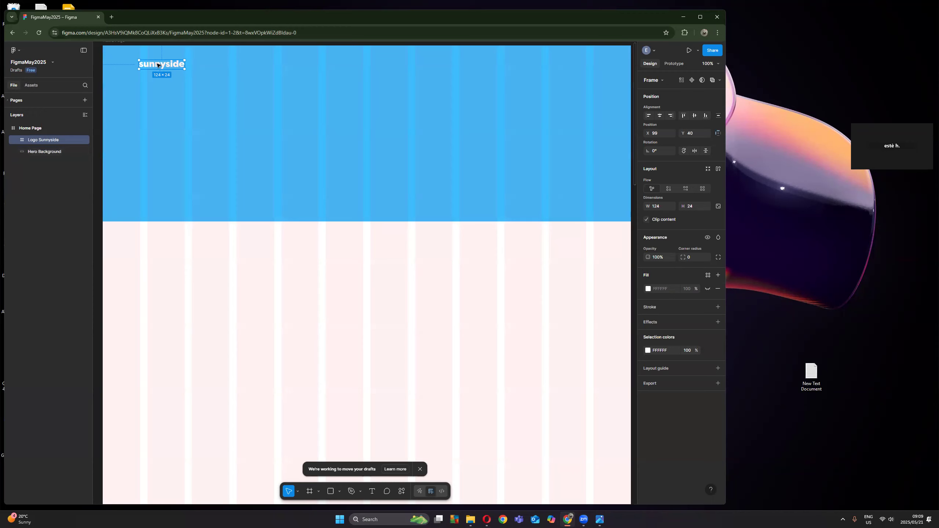
shift+click(199, 146)
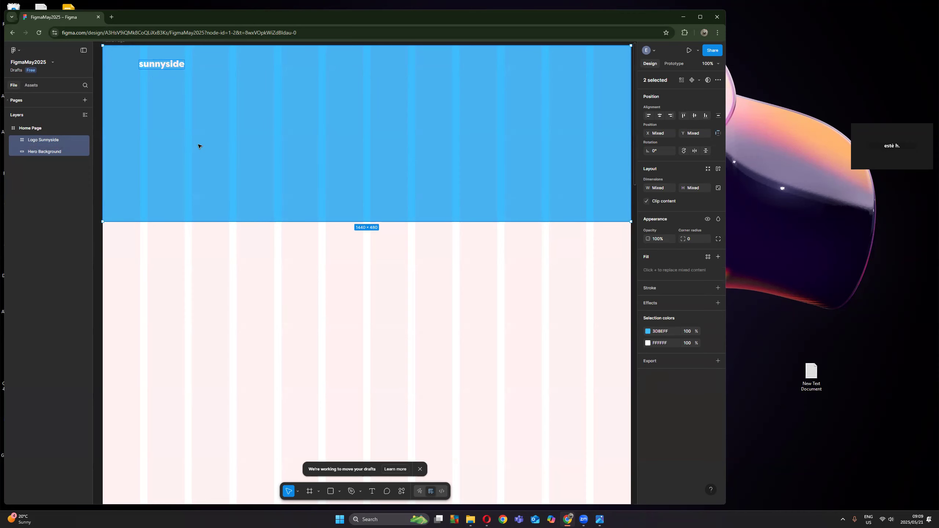
right_click(249, 151)
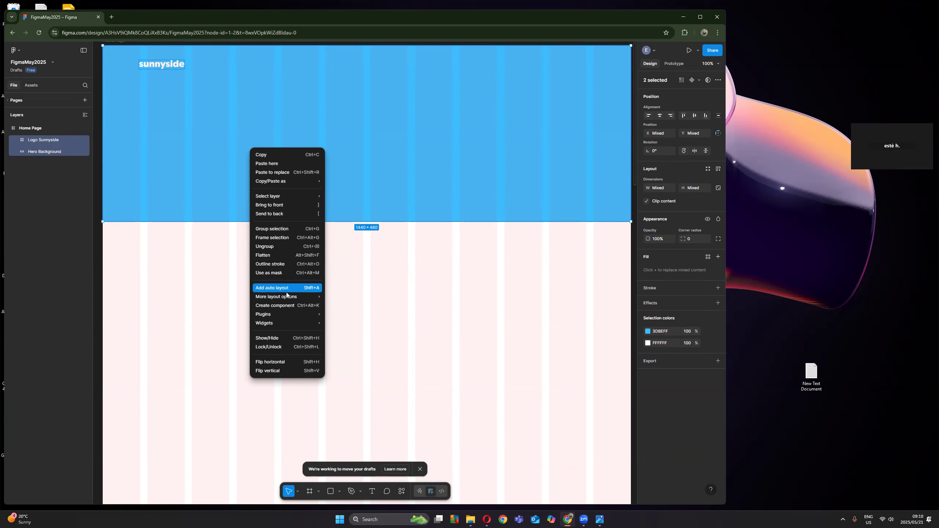
mouse_move(288, 299)
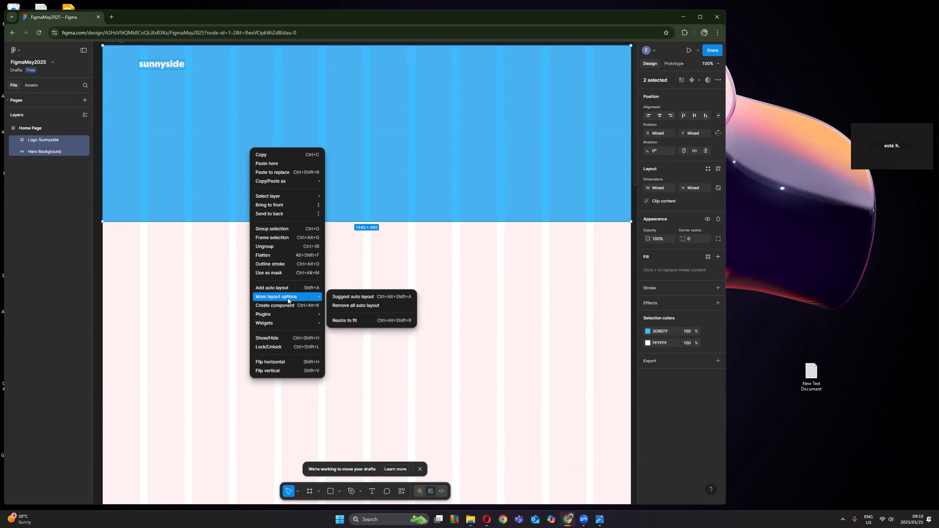
mouse_move(288, 317)
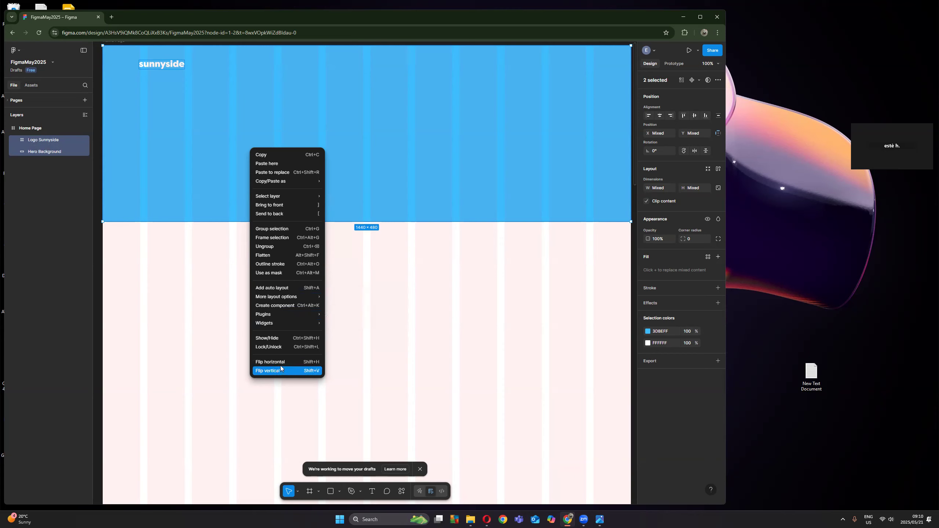
click(274, 247)
click(170, 65)
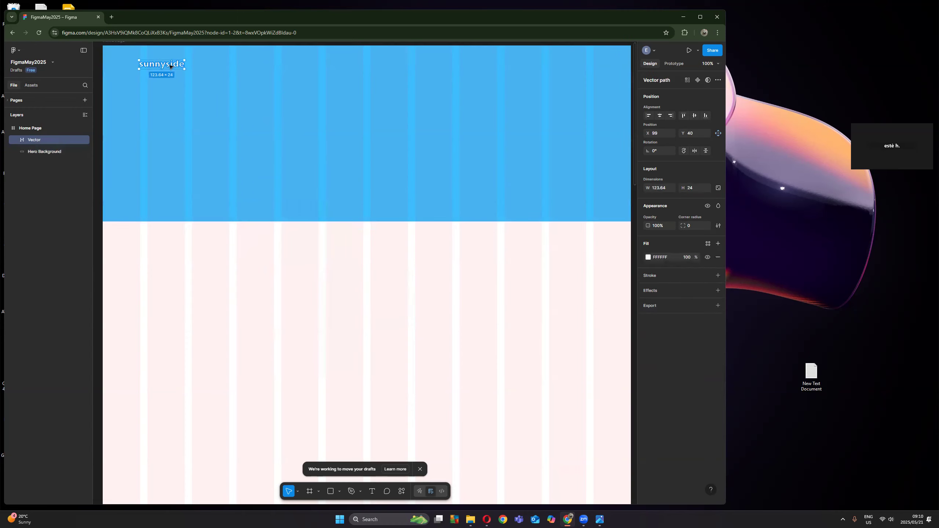
key(ctrl+z)
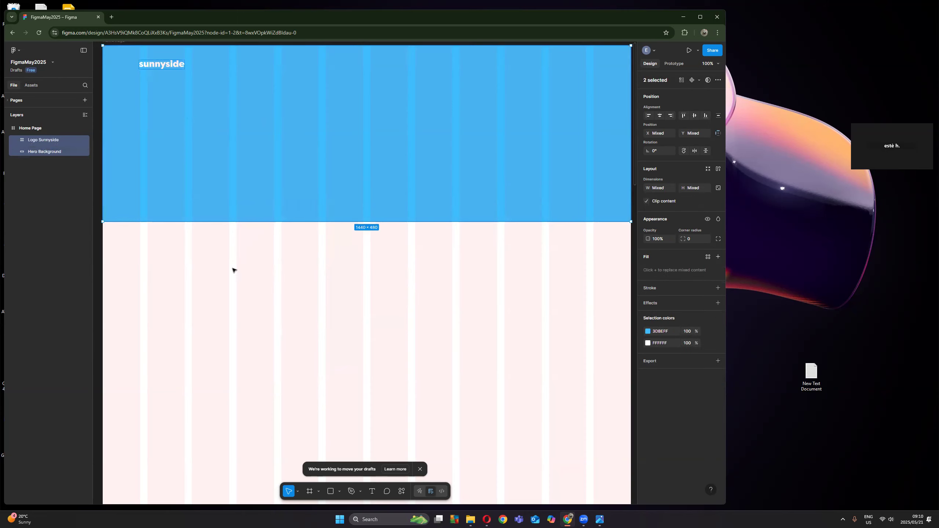
Step: Try moving the Hero Background rectangle on its own, and undo the move
click(107, 185)
drag(199, 151, 195, 190)
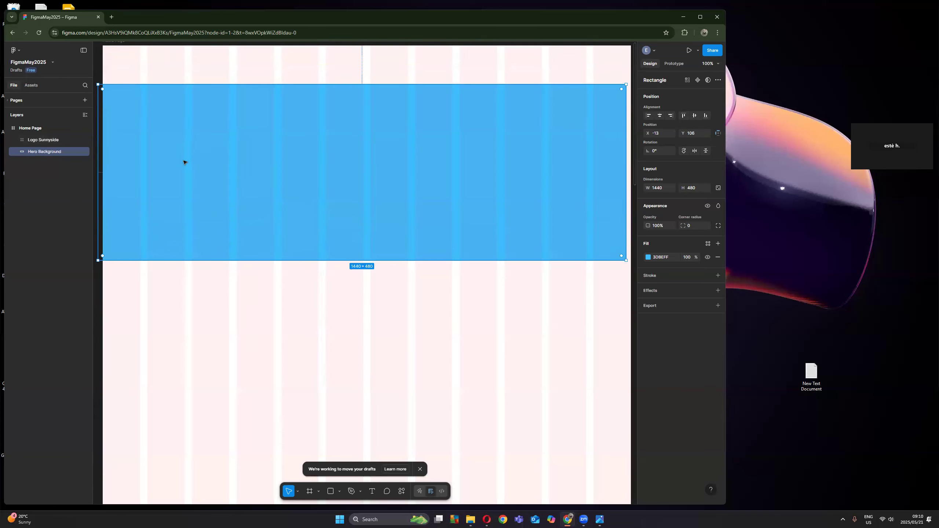
key(ctrl+z)
Step: Group the Logo Sunnyside and Hero Background layers together
click(162, 65)
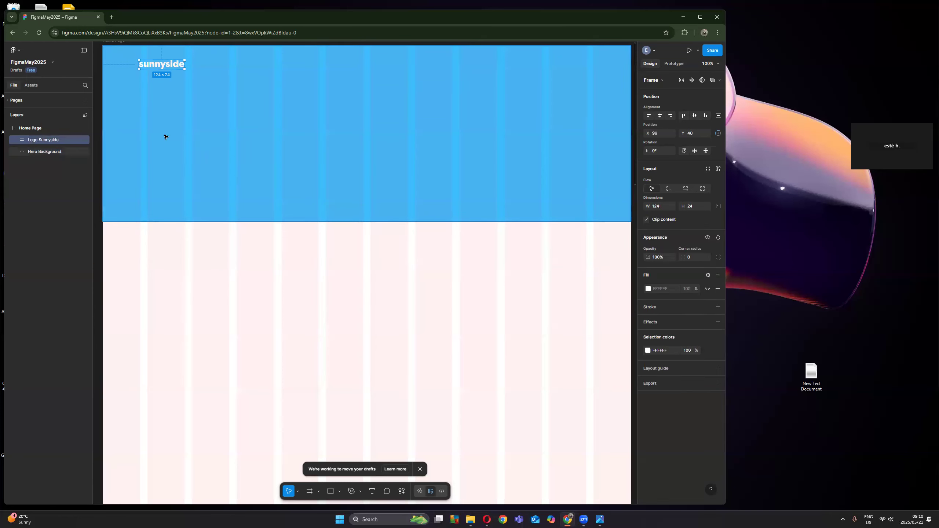
shift+click(288, 167)
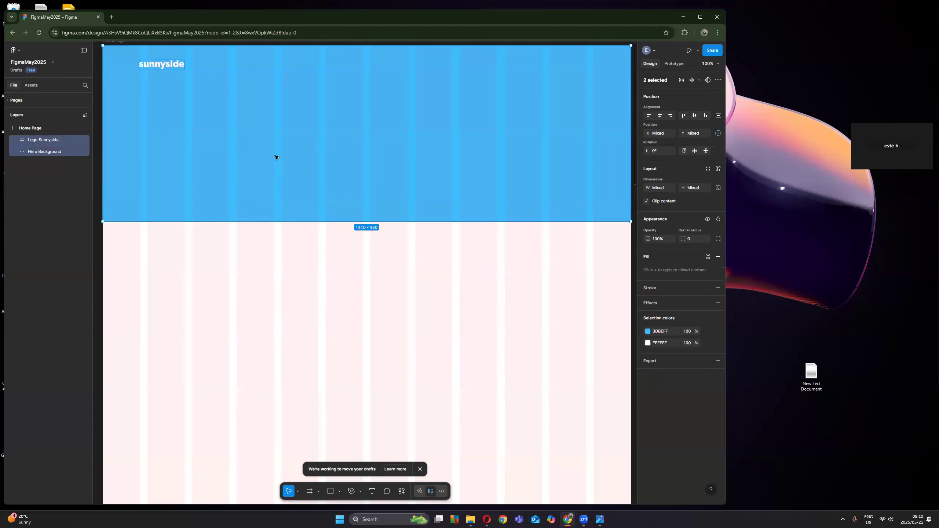
key(ctrl+g)
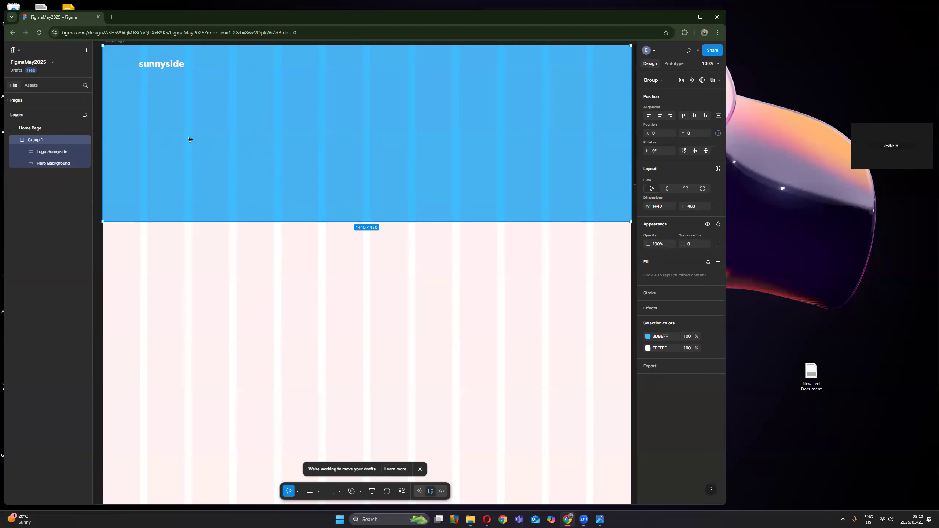
Step: Try moving the new group of logo and background down the page, and undo the move
right_click(208, 133)
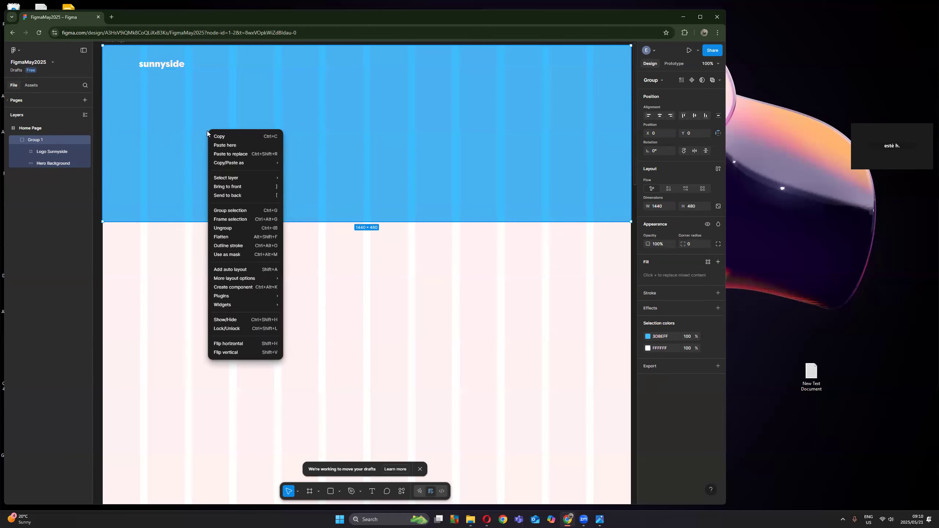
click(208, 101)
drag(207, 101, 195, 172)
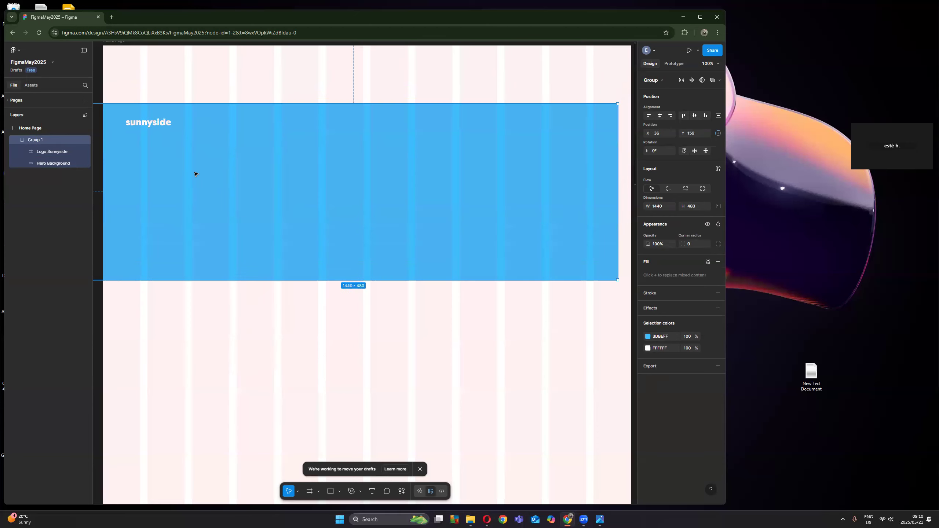
key(ctrl+z)
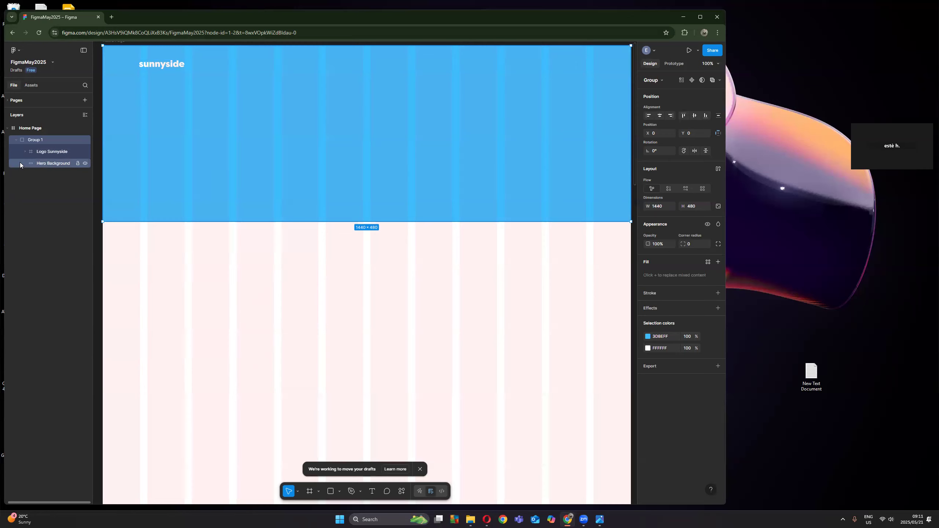
Step: Rename the group containing the logo and background Hero Section
double_click(33, 140)
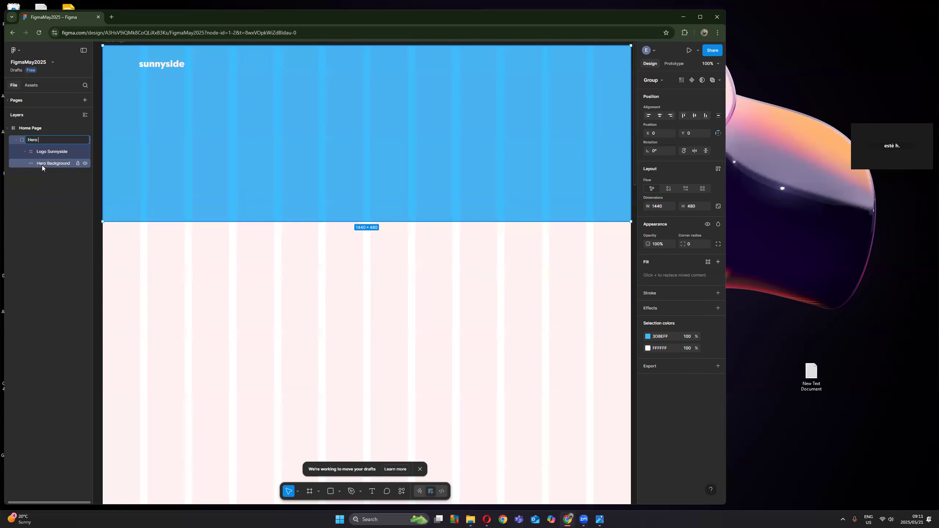
text(Hero Section\)
key(Return)
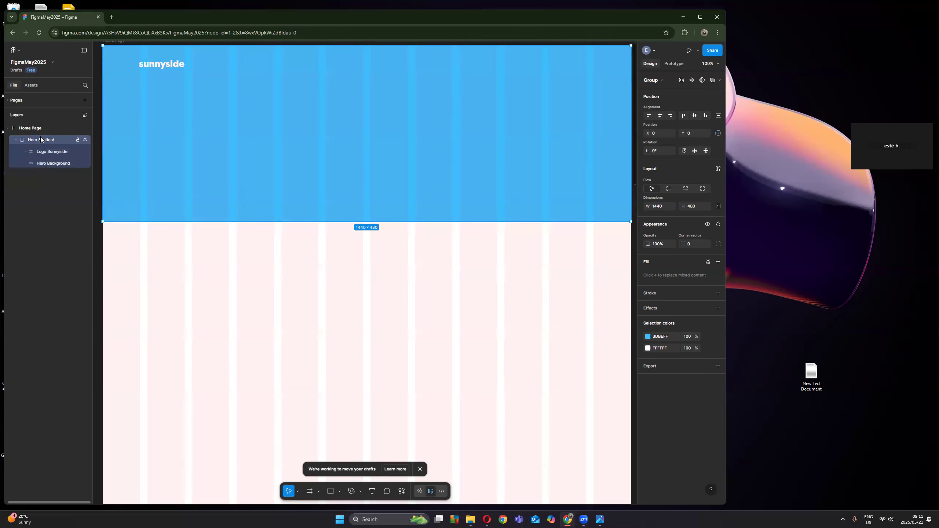
double_click(59, 140)
key(BackSpace)
key(Return)
Step: Try moving the Hero Section group down the page, and undo the move
click(41, 255)
click(247, 134)
drag(247, 135, 244, 174)
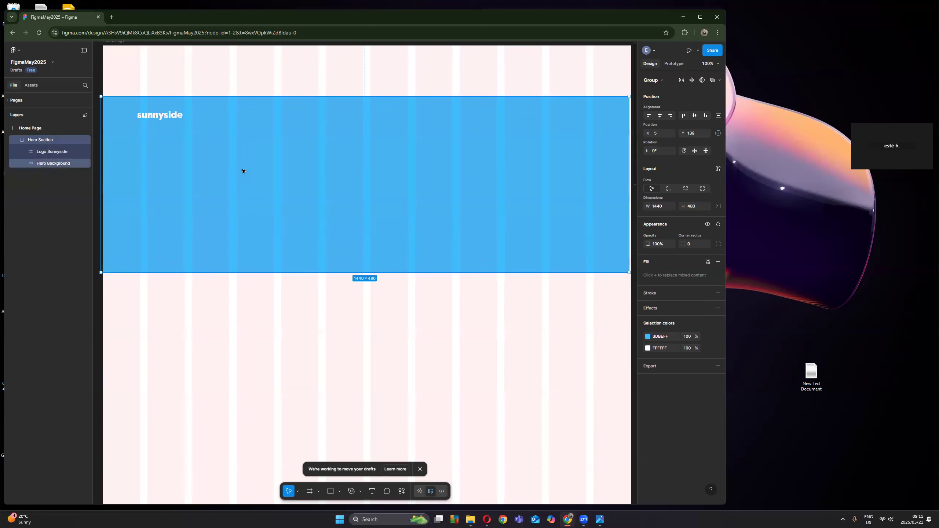
key(ctrl+z)
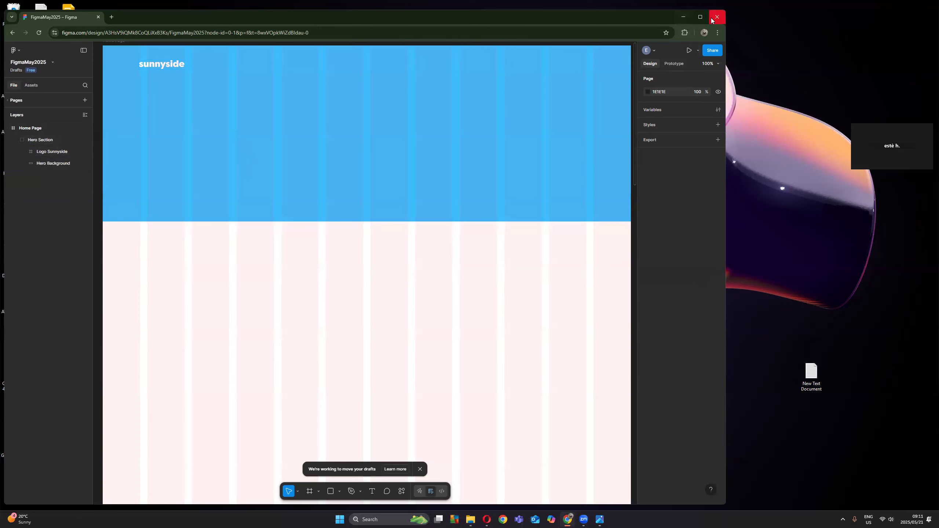
Step: Position the Logo Sunnyside layer inside the Hero Section group at X 30 and Y 30
mouse_move(699, 19)
click(152, 68)
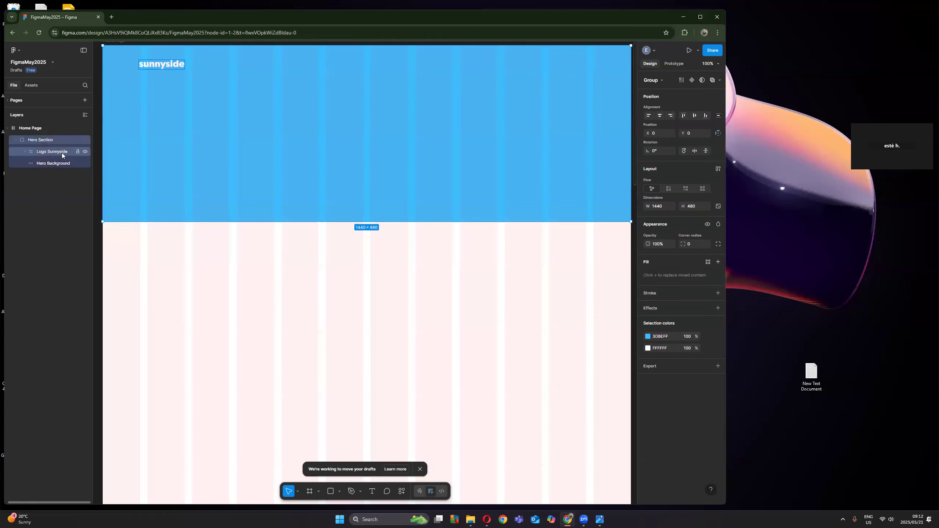
click(51, 152)
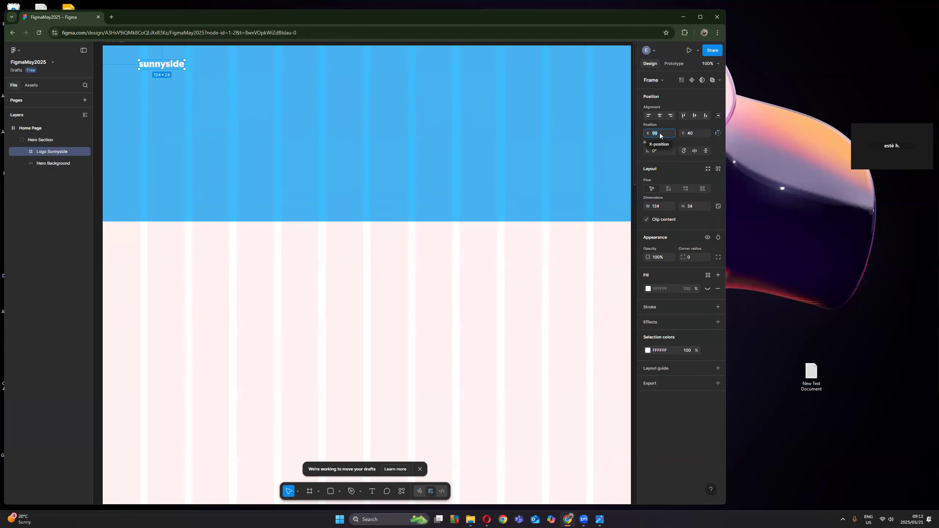
click(691, 133)
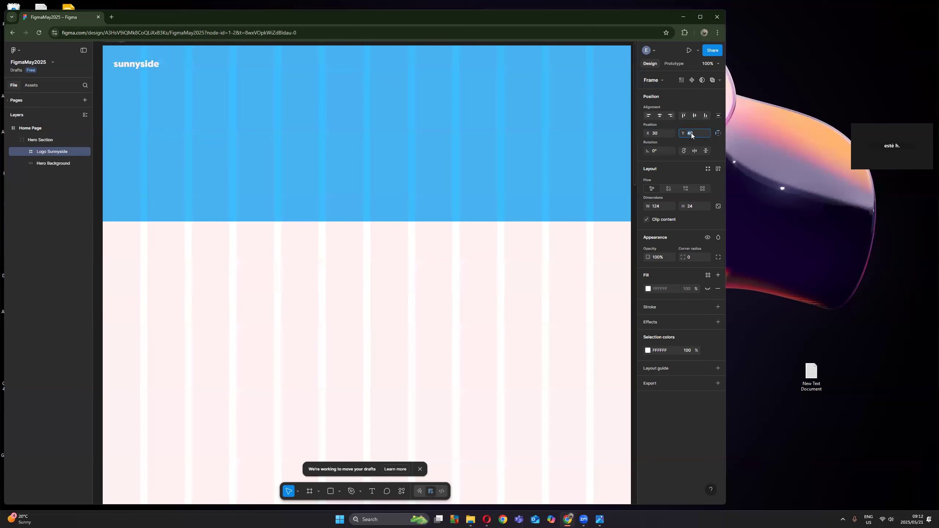
text(30)
key(Return)
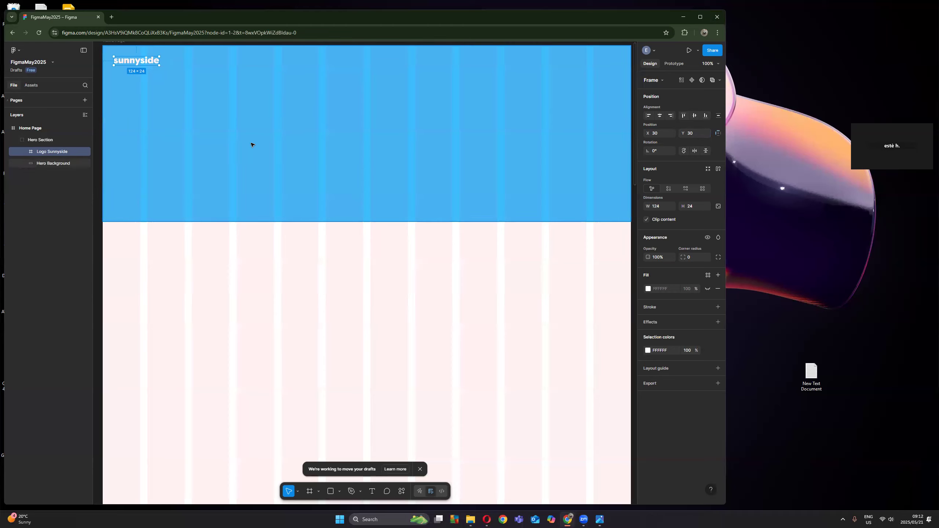
click(190, 237)
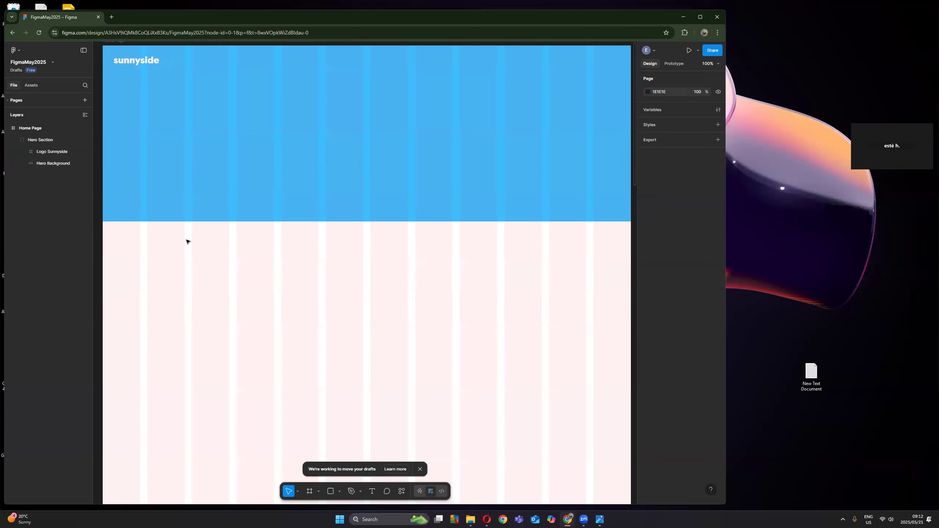
Step: Add a text reading About on the blue hero background
click(372, 492)
click(280, 139)
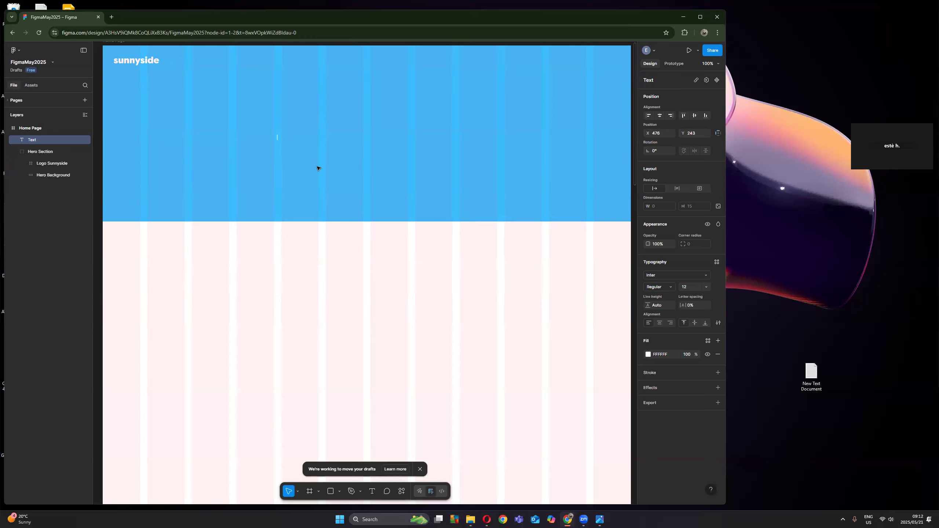
text(About)
Step: Try setting the About text's font to Roboto at size 24
click(706, 276)
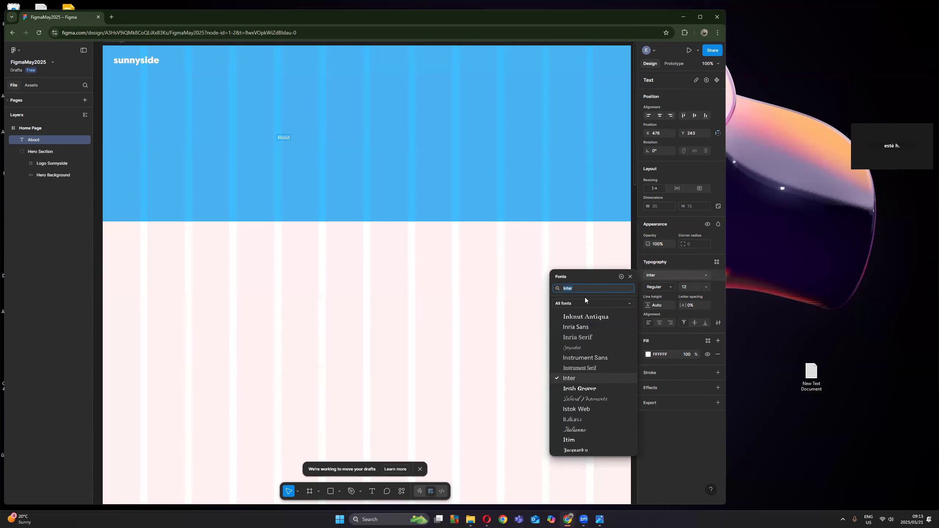
text(roboto)
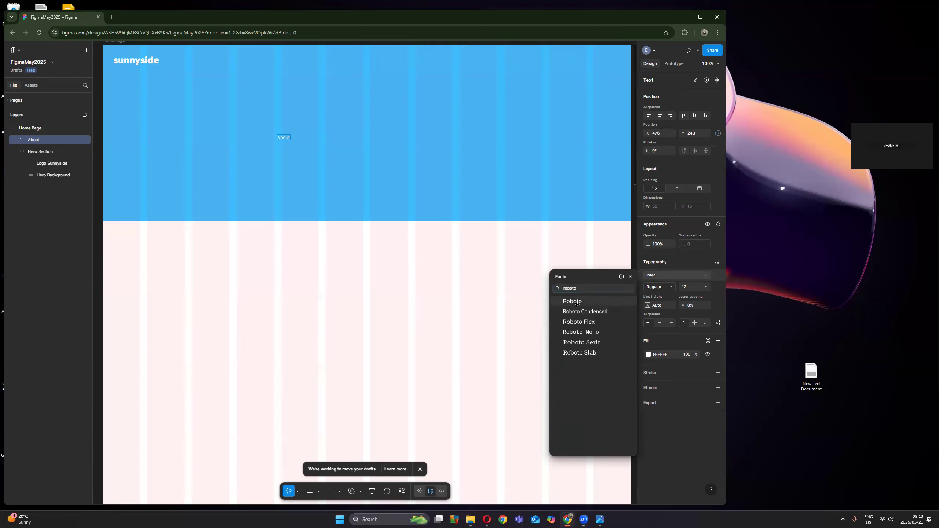
click(577, 301)
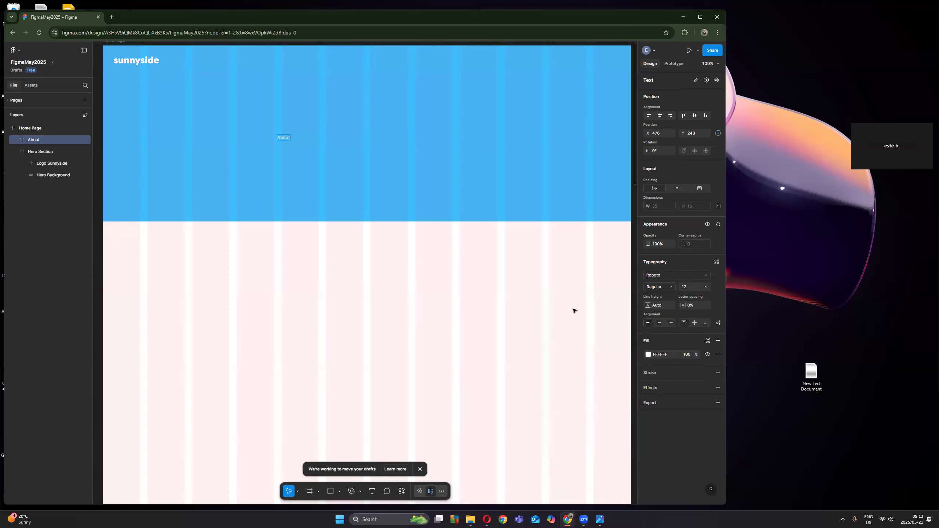
click(707, 287)
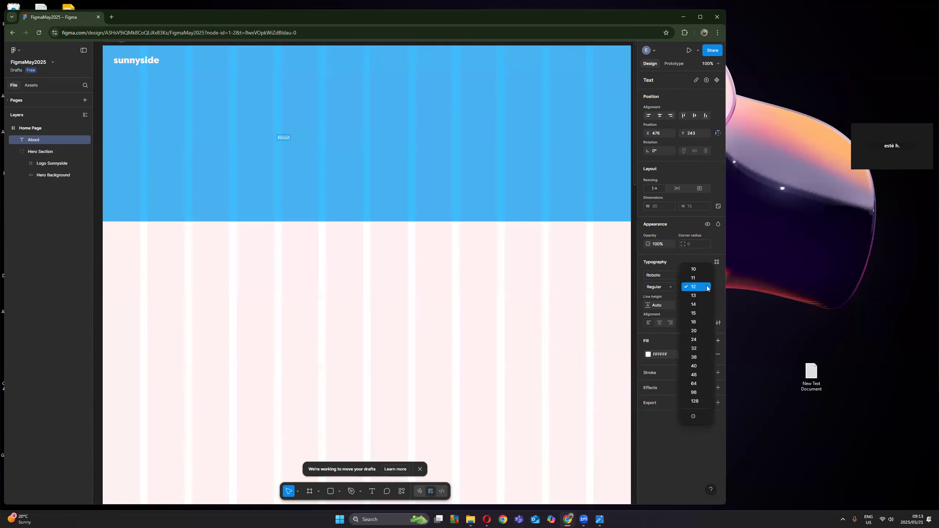
click(694, 341)
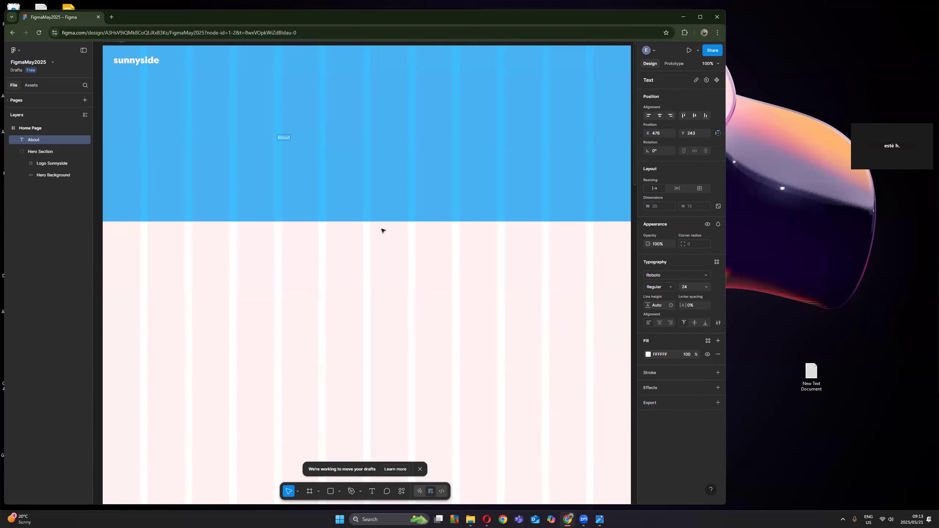
key(Escape)
Step: Set the About text's size to 24 and place it in the header at about X 852, Y 25
click(701, 290)
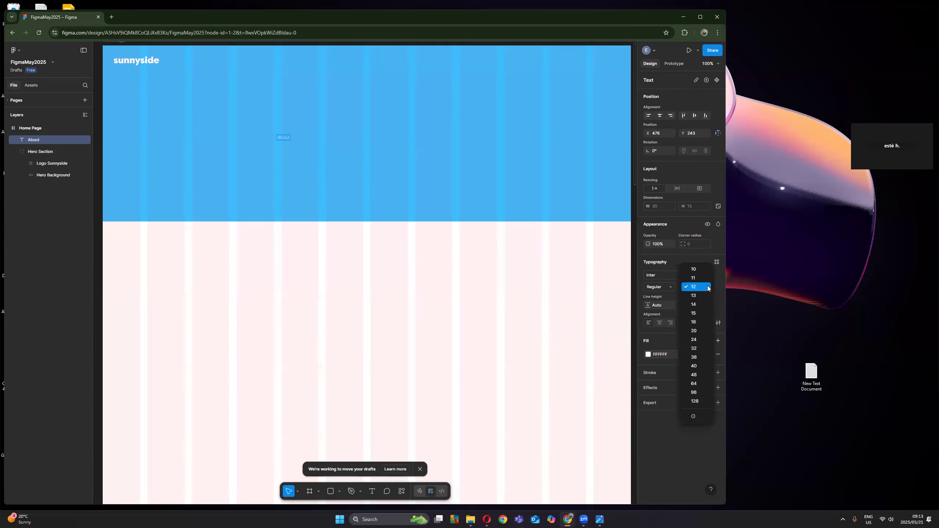
click(698, 341)
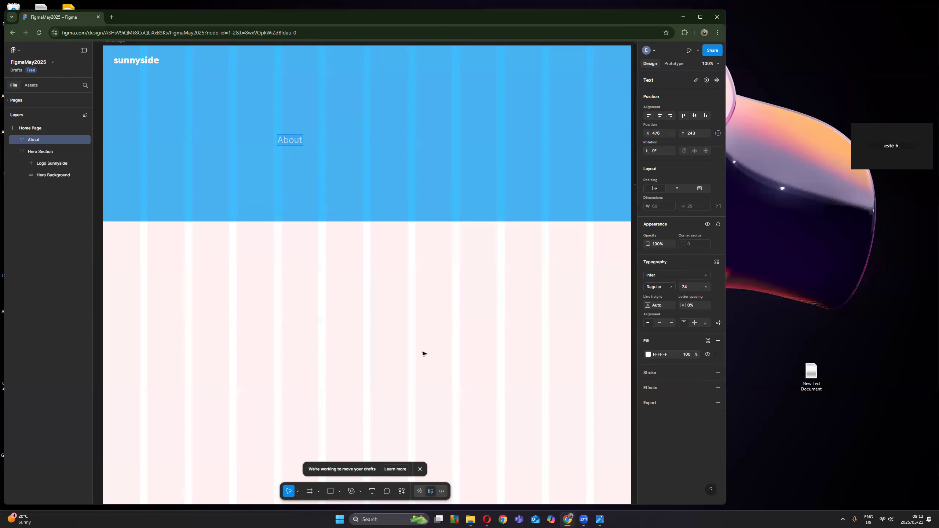
drag(295, 142, 299, 66)
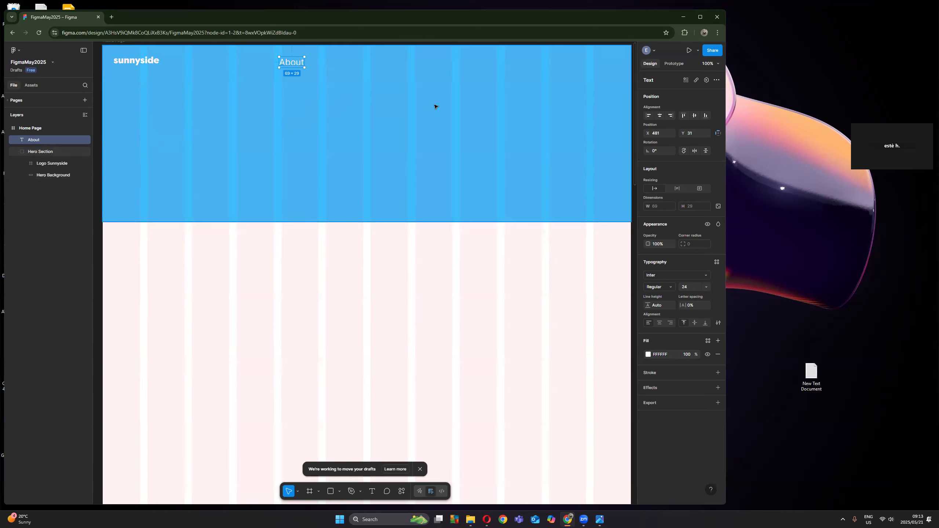
drag(292, 64, 427, 63)
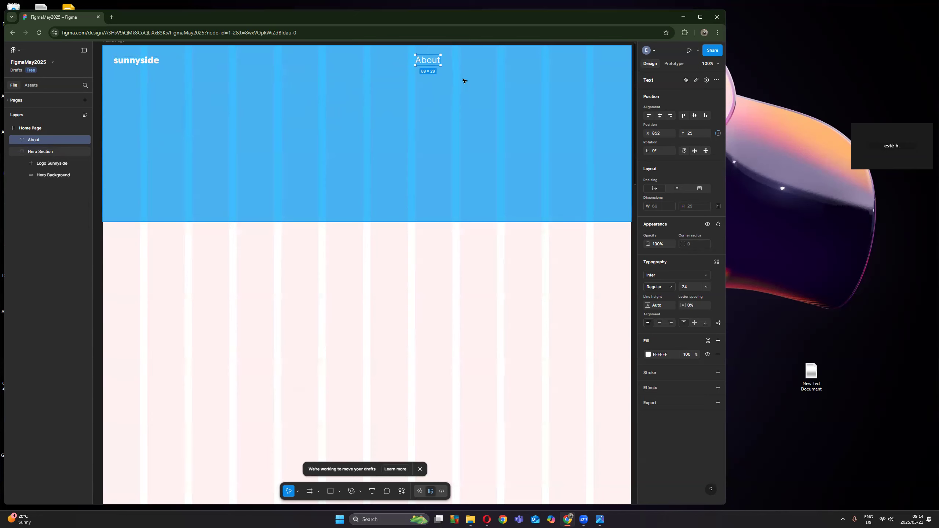
Step: Move the About text layer into the Hero Section group, above Logo Sunnyside
click(484, 73)
click(428, 62)
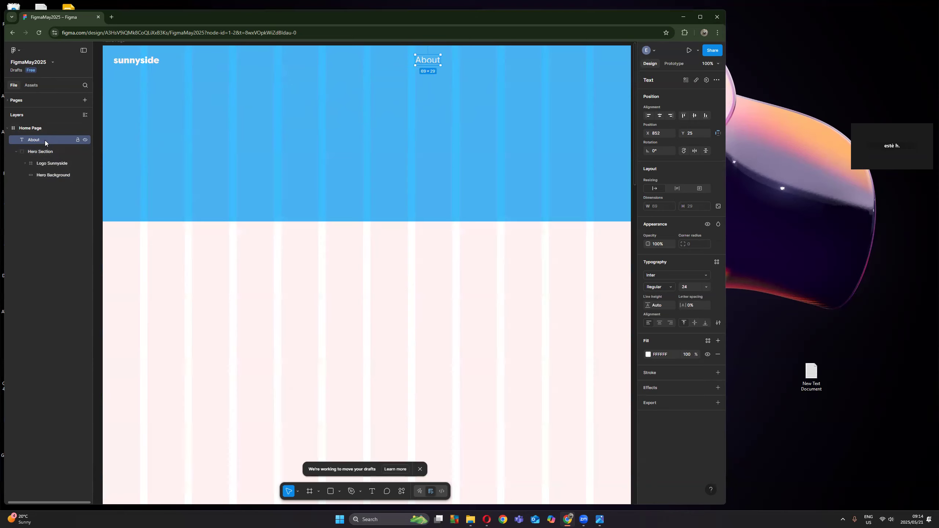
drag(47, 154, 51, 162)
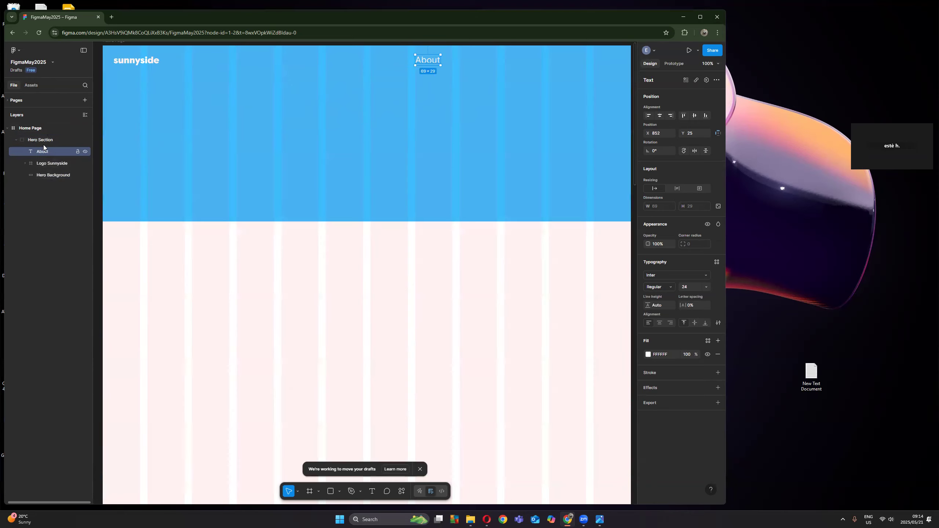
Step: Try moving the Hero Section group together with its About text, and undo the move
mouse_move(244, 134)
mouse_down()
mouse_move(238, 157)
mouse_move(248, 148)
mouse_up()
key(ctrl+z)
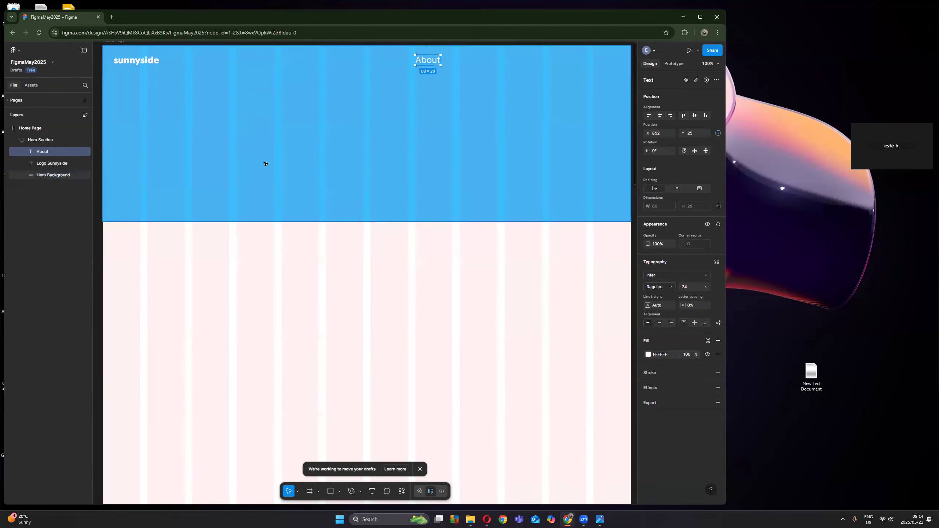
click(39, 139)
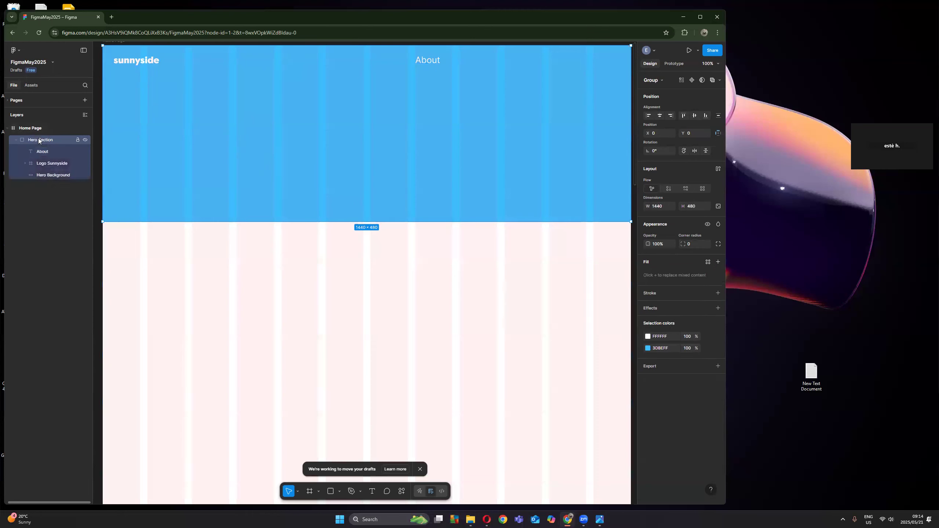
mouse_move(191, 115)
mouse_down()
mouse_move(195, 128)
mouse_move(180, 115)
mouse_up()
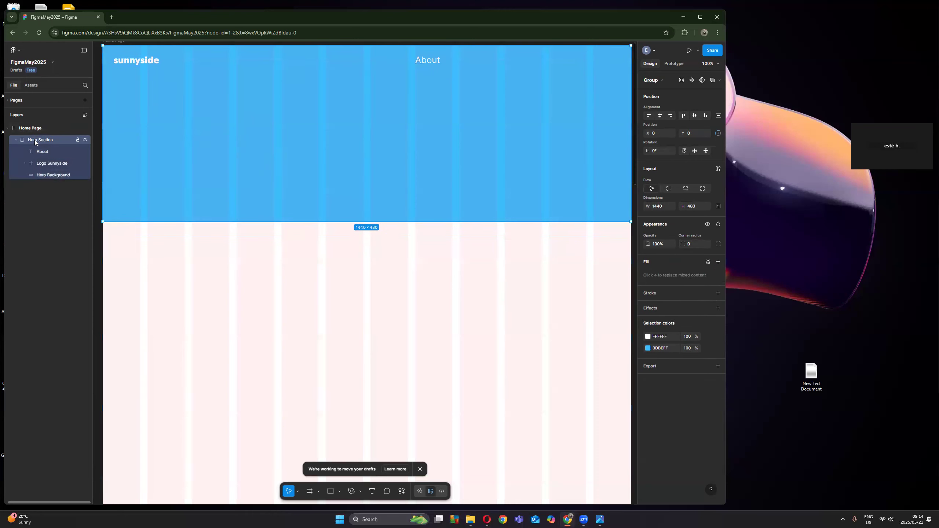
drag(360, 109, 365, 130)
key(ctrl+z)
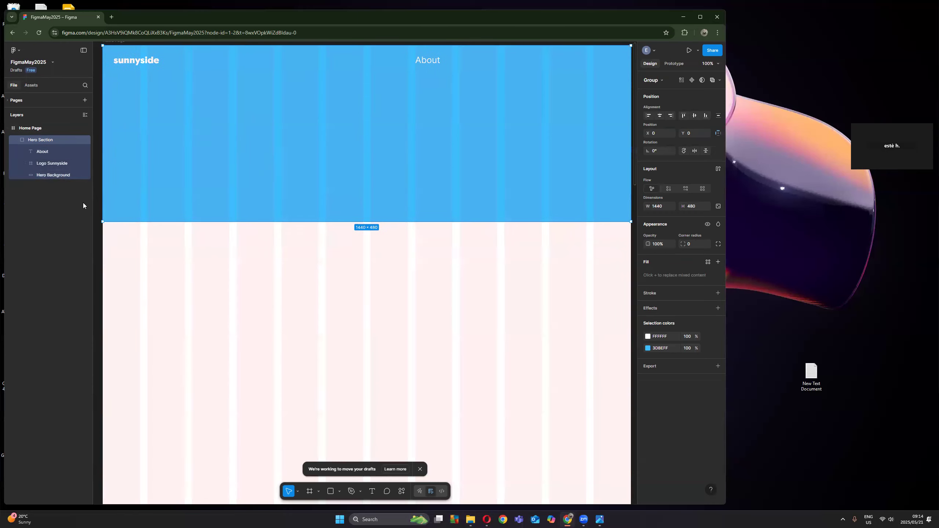
Step: Duplicate the About text in the header, placing the copy at about X 973, Y 25
click(59, 204)
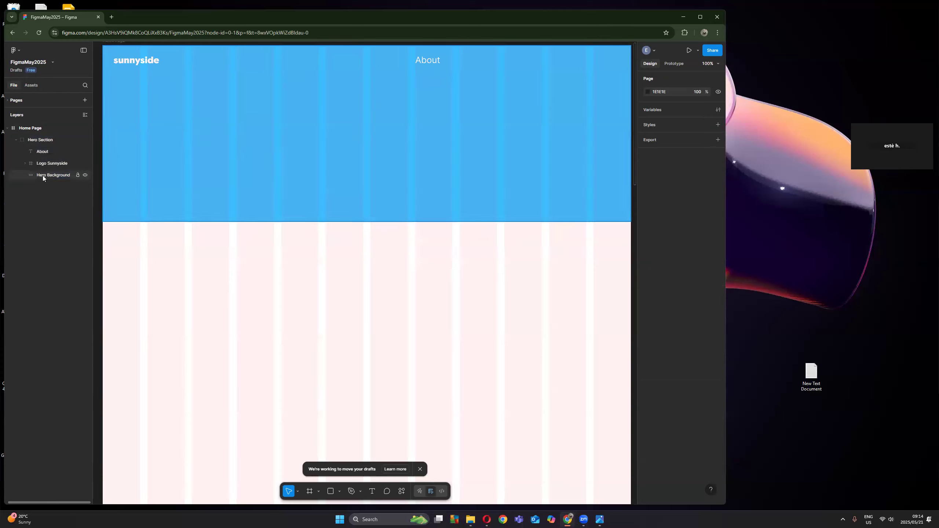
click(424, 62)
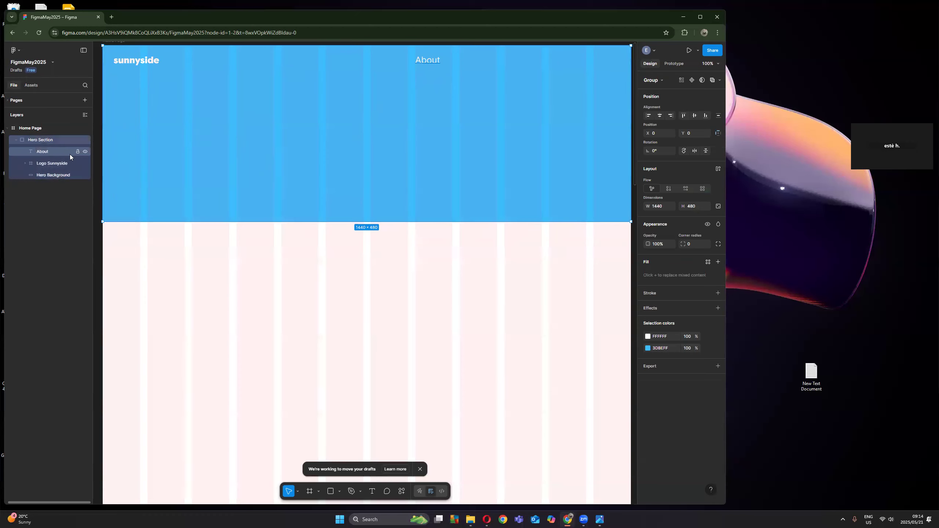
click(46, 151)
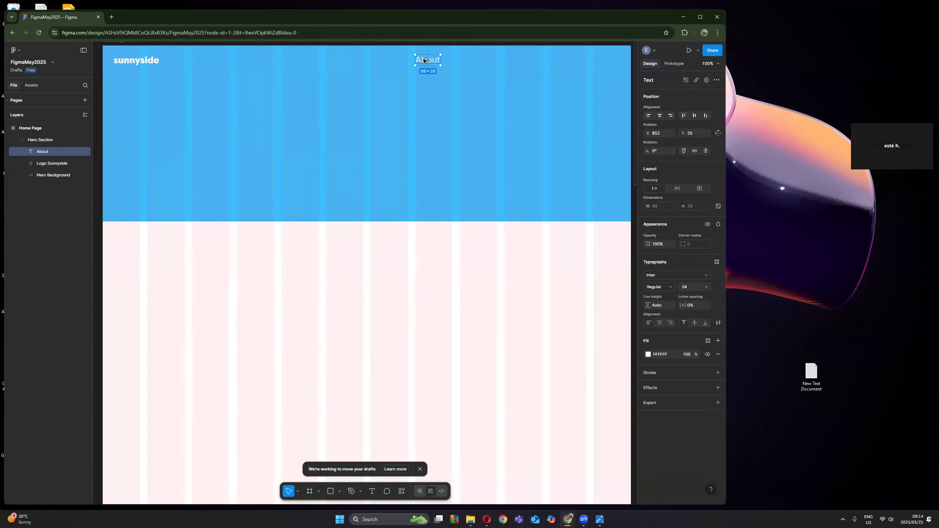
drag(425, 60, 469, 60)
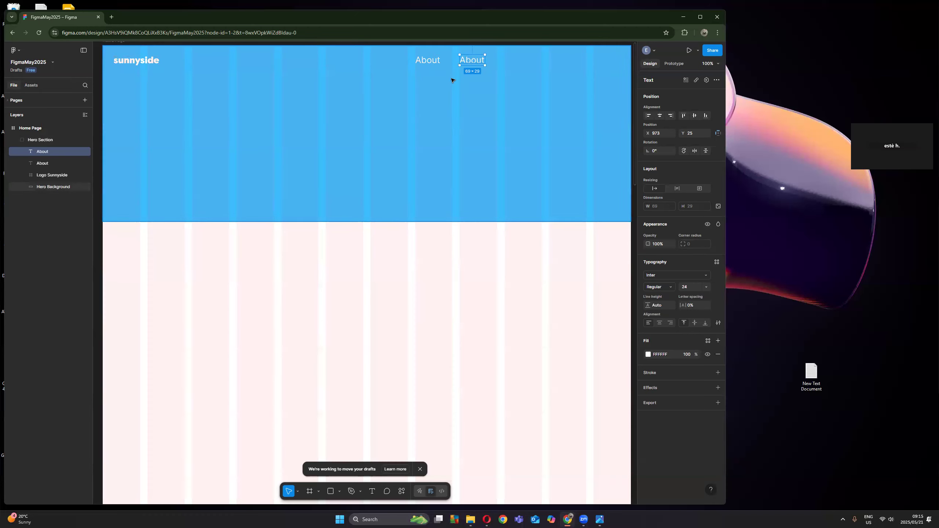
Step: Replace the text of the second About item with Services
click(372, 492)
click(472, 60)
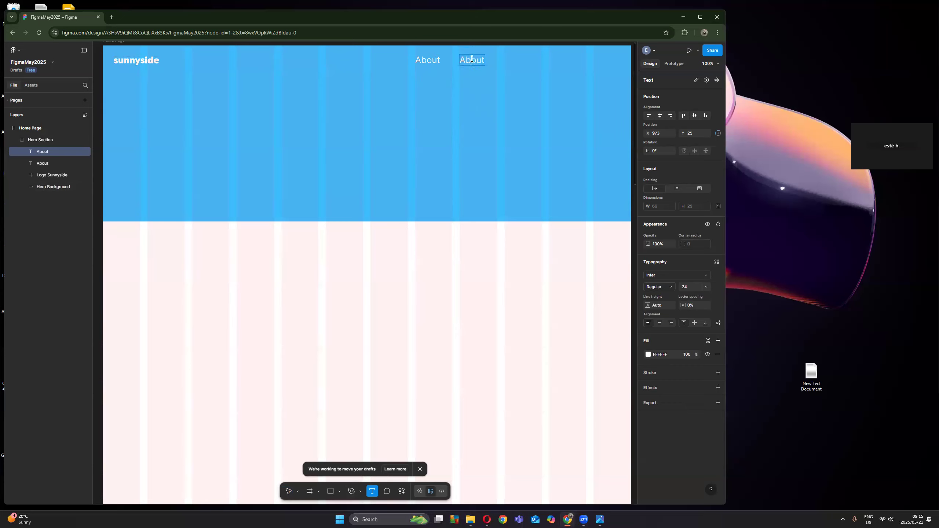
double_click(471, 58)
text(Services)
click(59, 214)
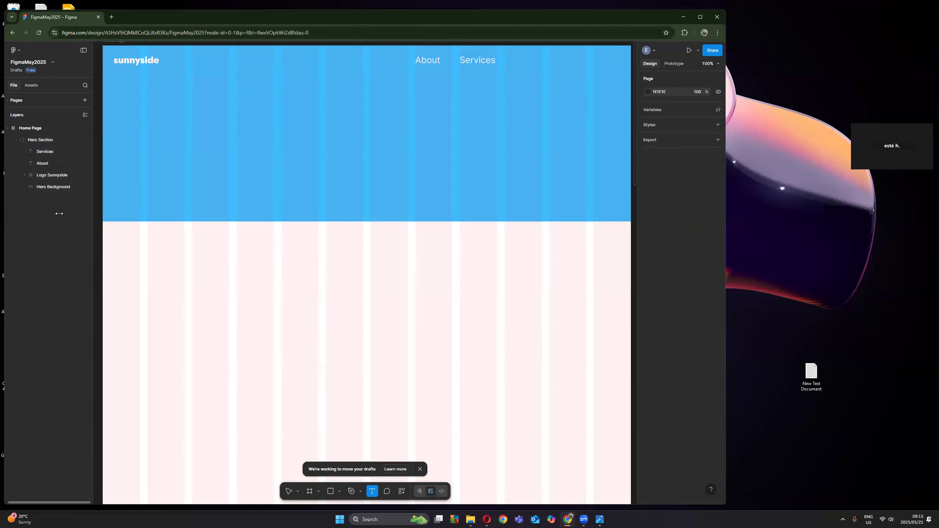
Step: Duplicate the Services text in the header, placing the copy at about X 1095, Y 25
click(288, 493)
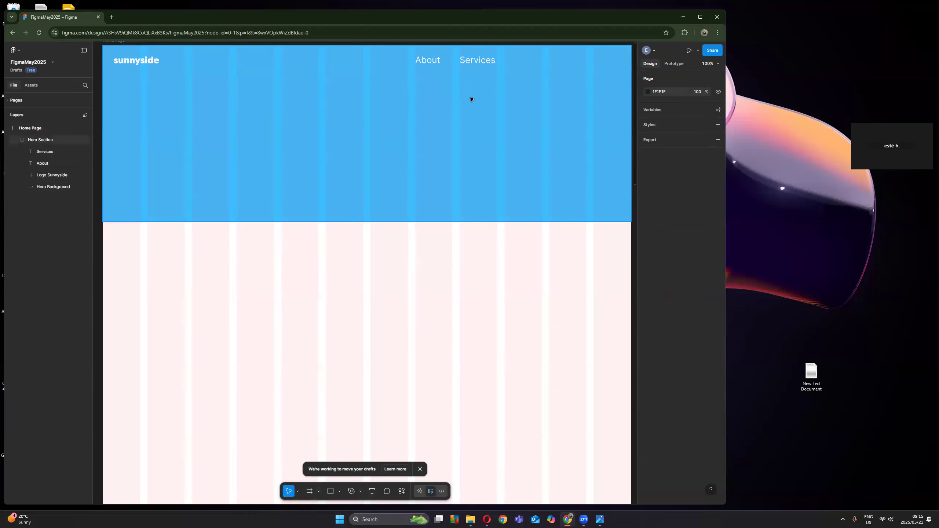
click(479, 63)
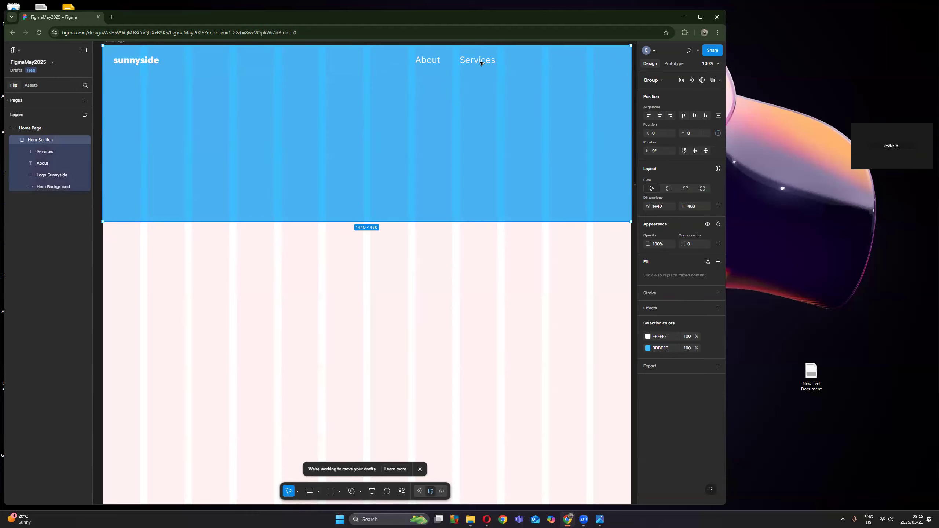
click(40, 152)
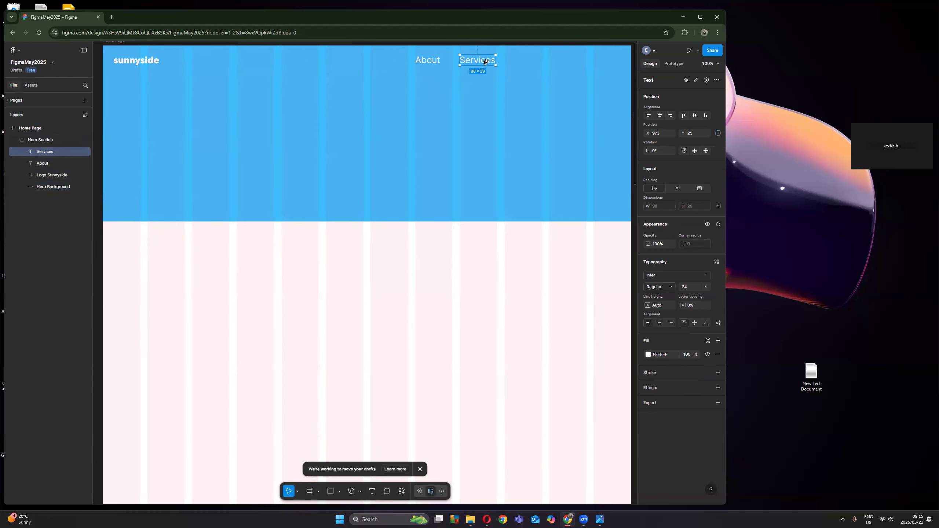
drag(474, 62, 517, 61)
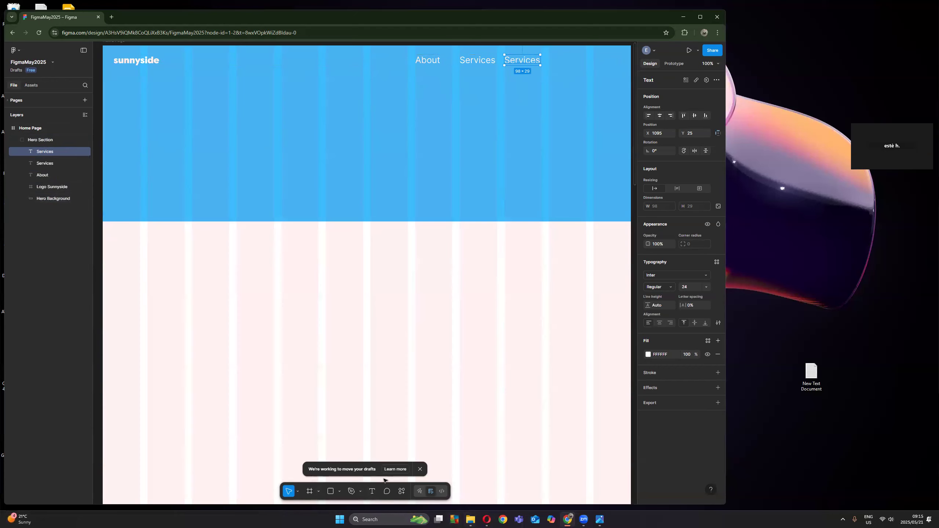
Step: Replace the text of the duplicated Services item with Projects
click(372, 491)
click(521, 60)
double_click(521, 59)
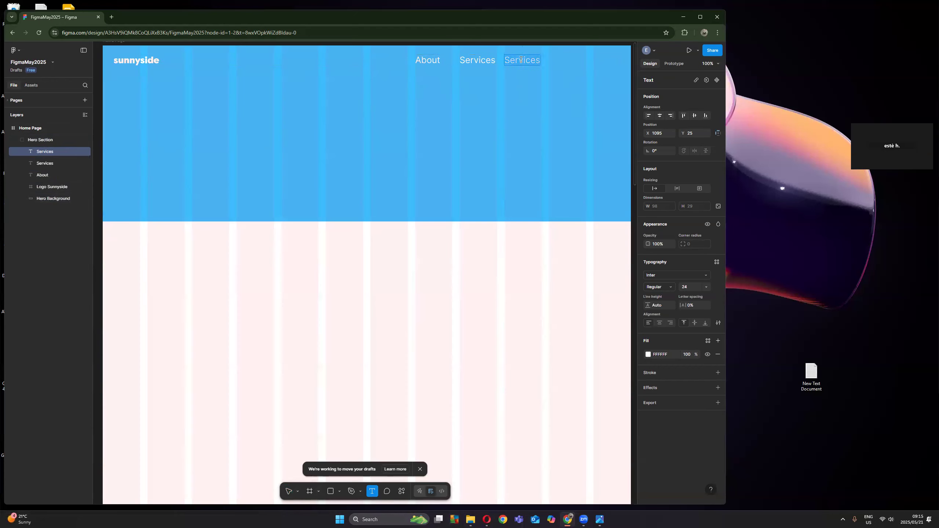
text(Projects)
click(31, 408)
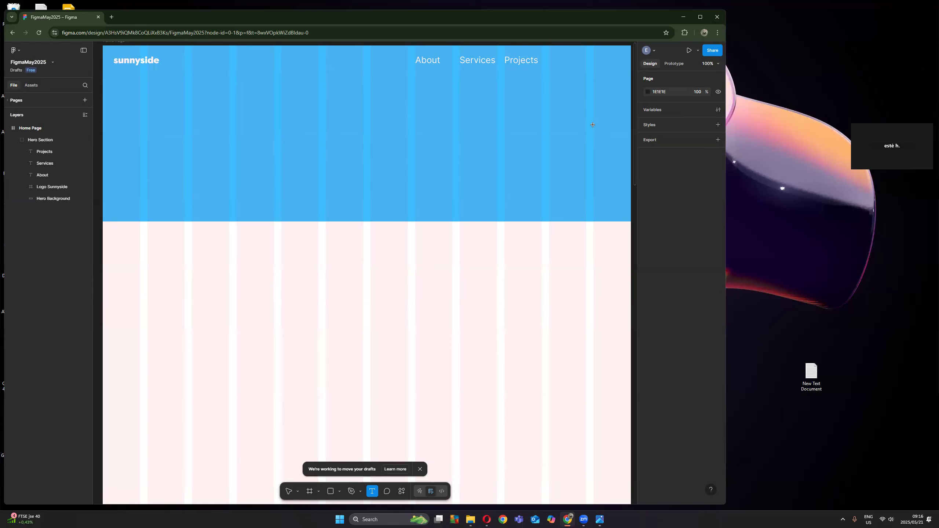
Step: Draw a rectangle about 121 × 37 beside Projects in the header, at about X 1217, Y 27
click(330, 492)
drag(550, 56, 593, 69)
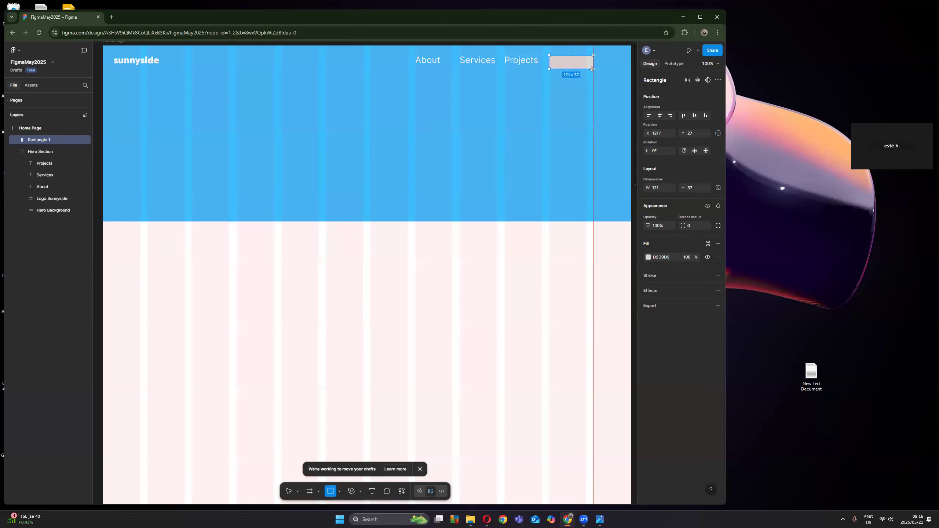
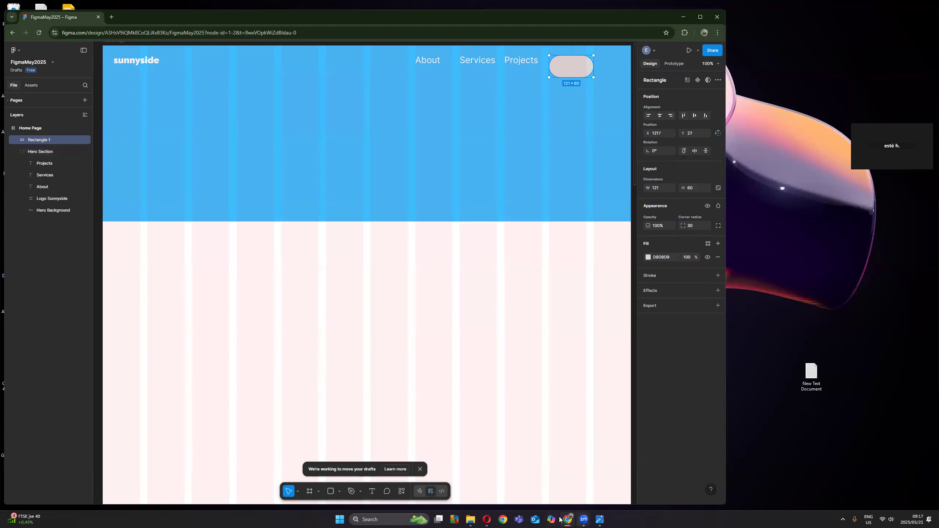
Step: Check the Contact button in desktop-preview.jpg, and adjust the header rectangle to about 187 × 60 at about X 1217, Y 10
mouse_move(472, 520)
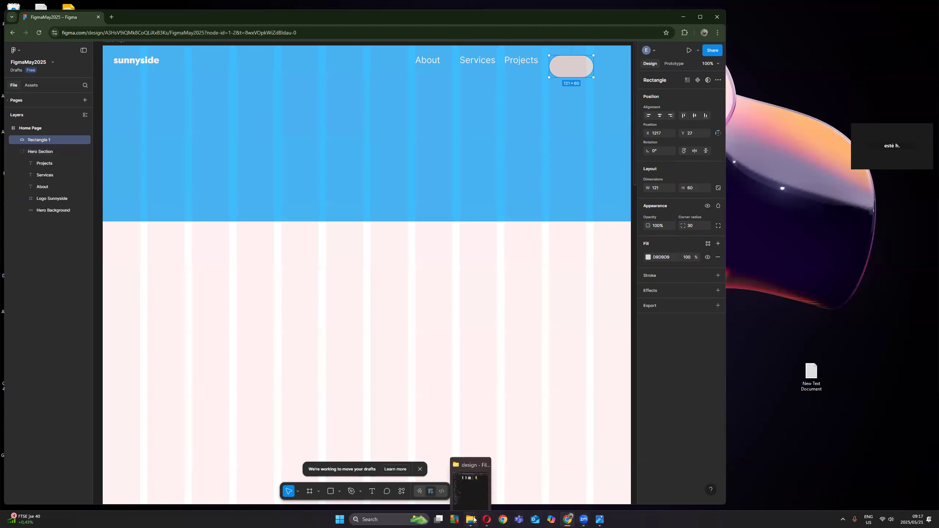
click(599, 519)
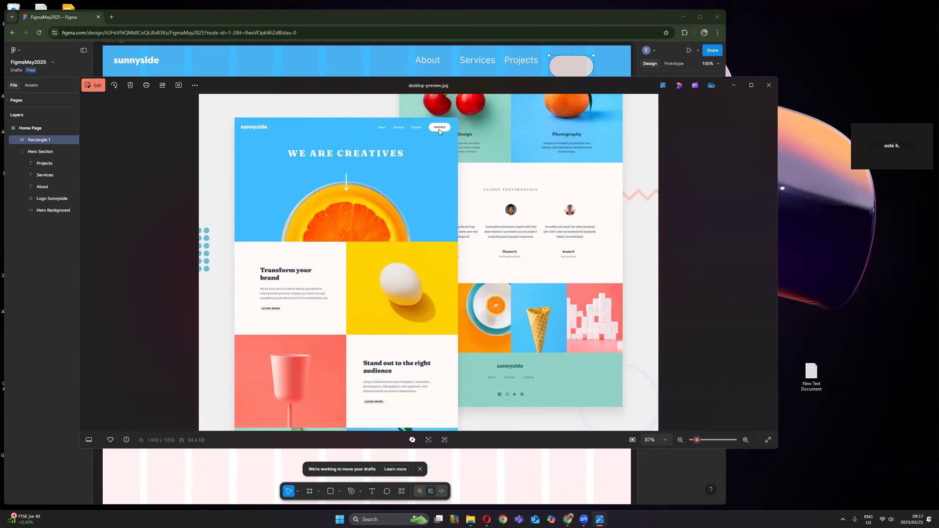
click(734, 84)
mouse_move(593, 65)
mouse_down()
mouse_move(615, 65)
mouse_move(591, 63)
mouse_up()
click(612, 114)
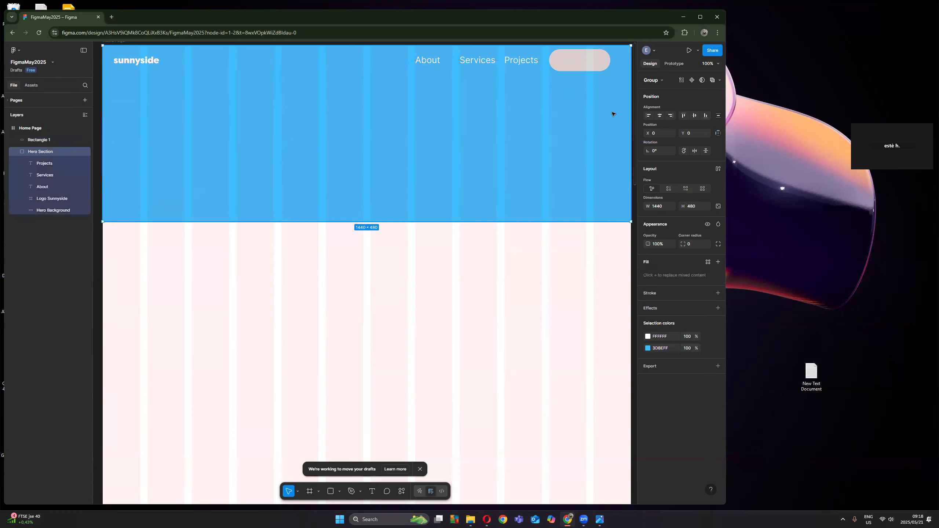
click(579, 67)
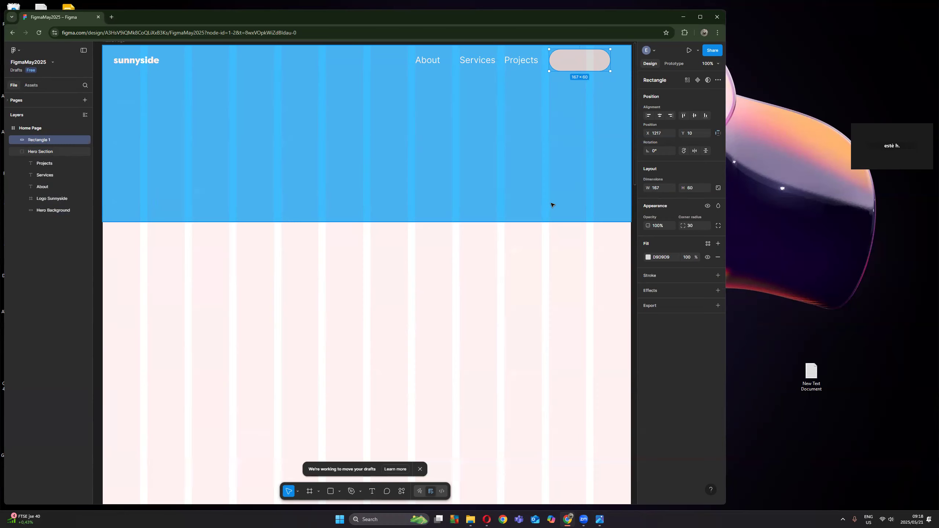
Step: Duplicate the Projects text and place the copy centred below the rounded rectangle, at about X 1254, Y 84
click(516, 64)
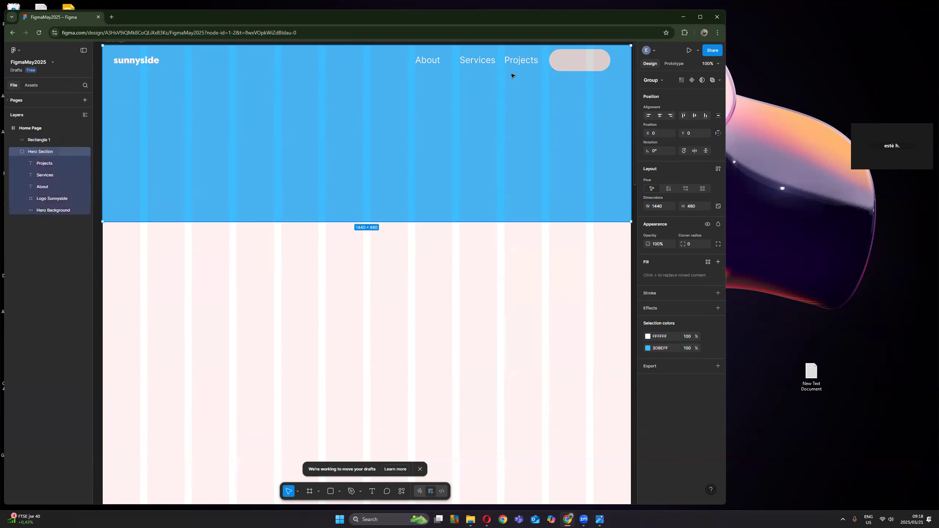
click(40, 163)
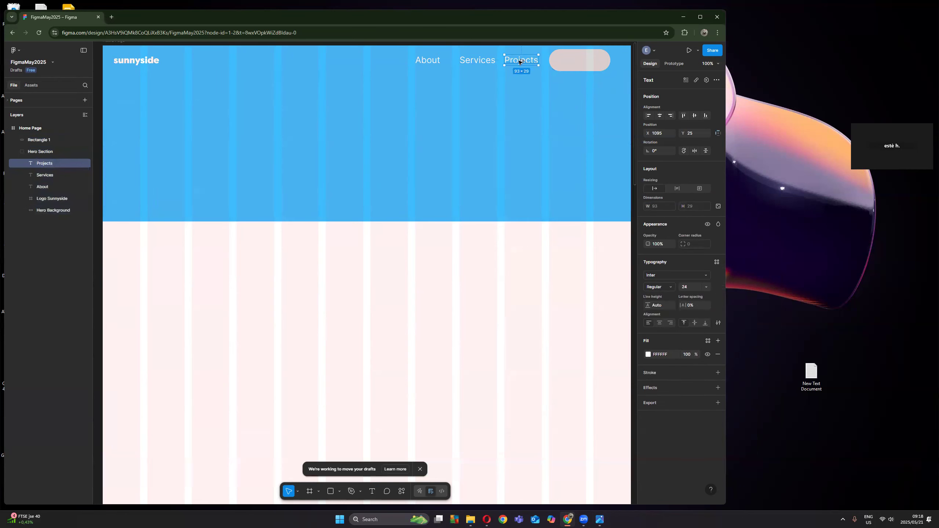
drag(520, 61, 577, 83)
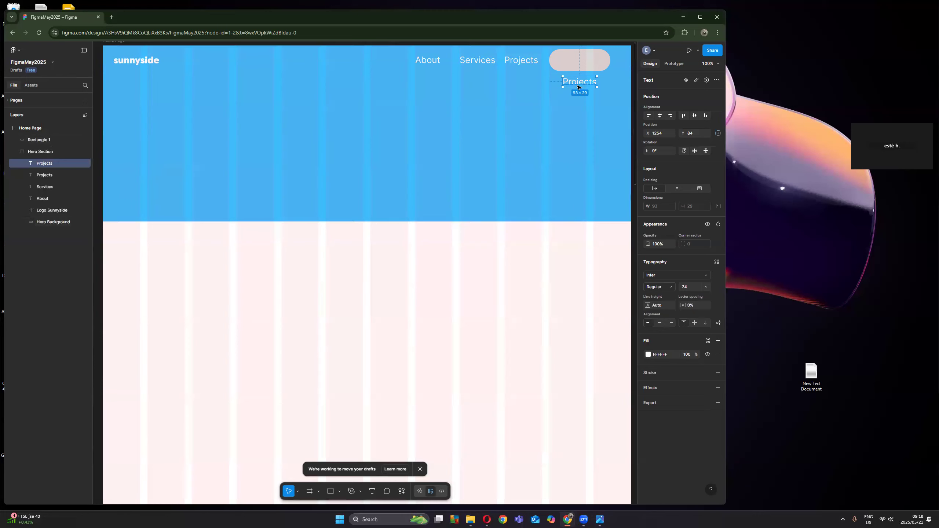
Step: Replace the text of the Projects copy below the rounded rectangle with Contact
click(373, 493)
click(576, 81)
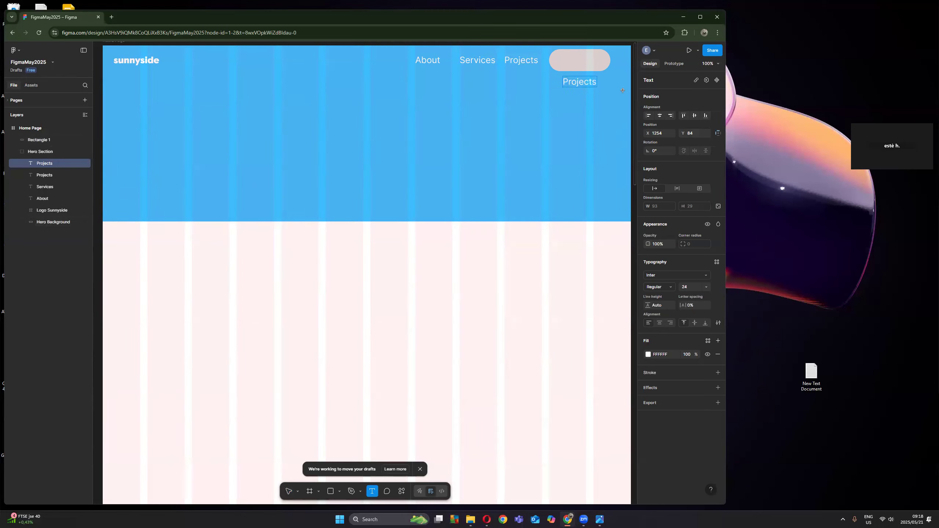
key(ctrl+a)
text(Contact)
Step: Set the Contact text's fill colour to black, 000000
key(ctrl+a)
click(648, 354)
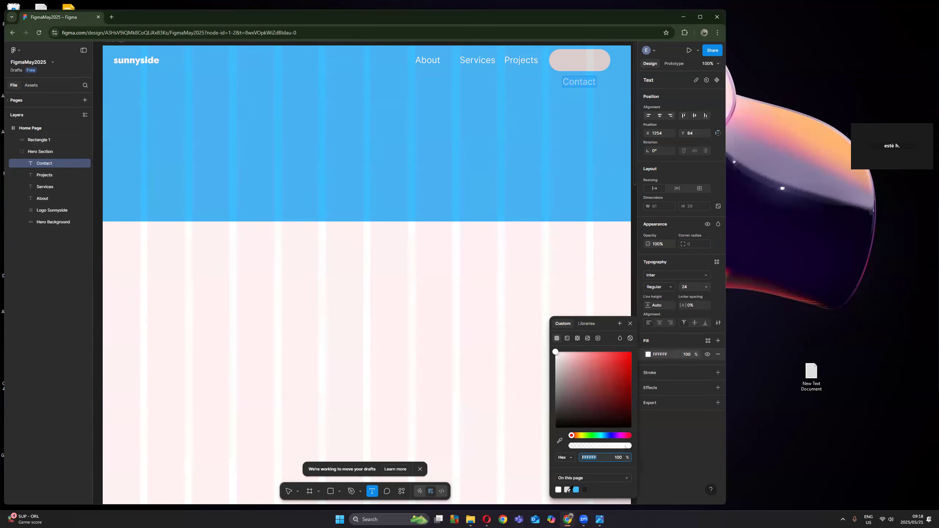
click(586, 489)
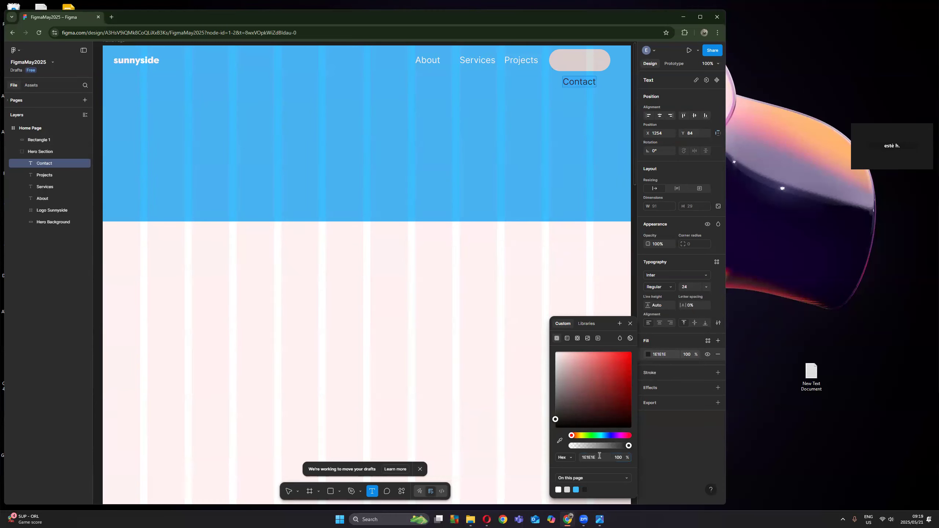
drag(600, 458, 551, 454)
text(00000)
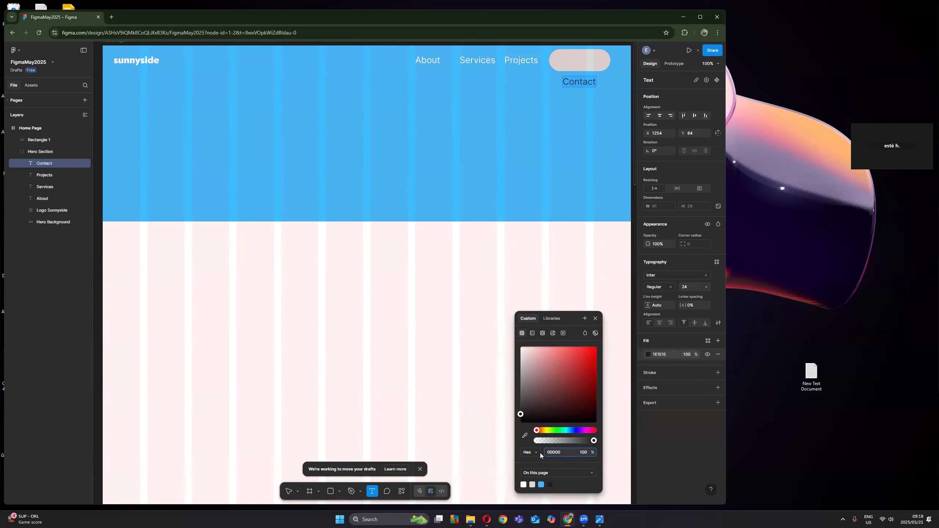
key(Return)
click(289, 491)
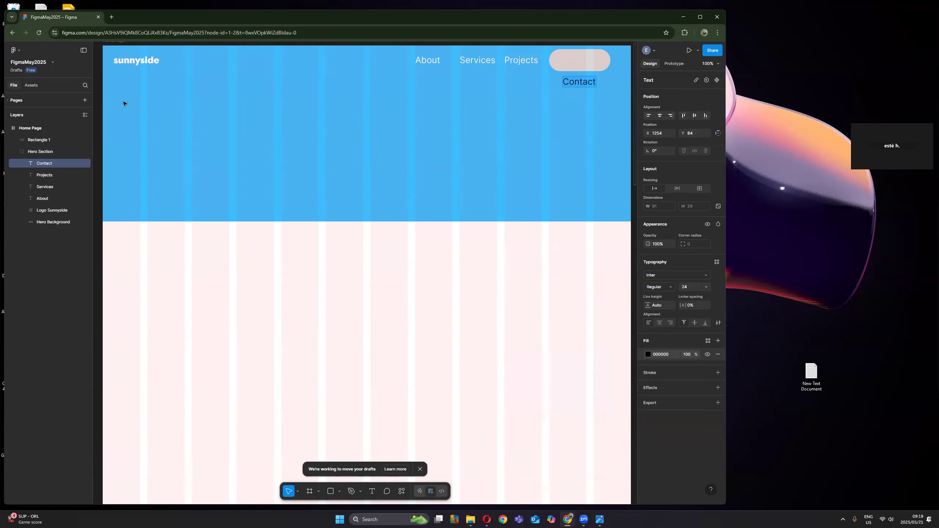
click(50, 277)
Step: Move the Contact text straight up onto the rounded rectangle, to Y 24
click(579, 83)
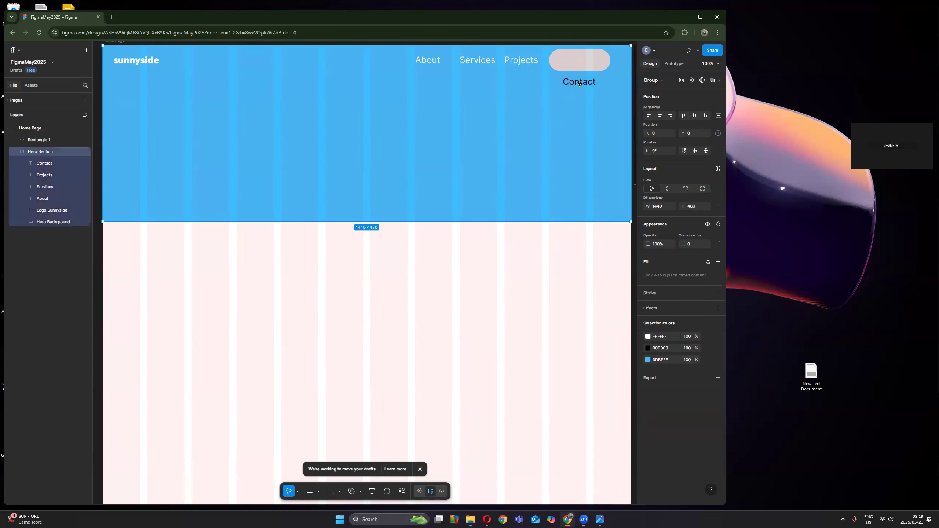
click(44, 164)
key(Up)
key(Up)
key(Up)
key(Up)
key(Up)
key(Up)
key(Up)
key(Up)
key(Up)
key(Up)
key(Up)
key(Up)
key(Up)
key(Up)
key(Up)
key(Up)
key(Up)
key(Up)
key(Up)
key(Up)
key(Up)
key(Up)
key(Up)
key(Up)
key(Up)
key(Up)
key(Up)
key(Up)
key(Up)
key(Up)
key(Up)
key(Up)
key(Up)
key(Up)
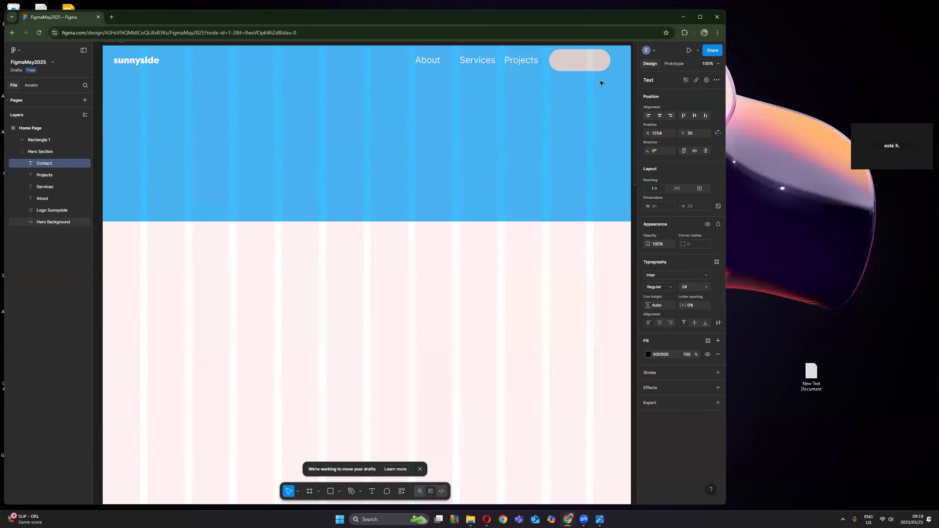
key(Up)
key(Up)
key(Up)
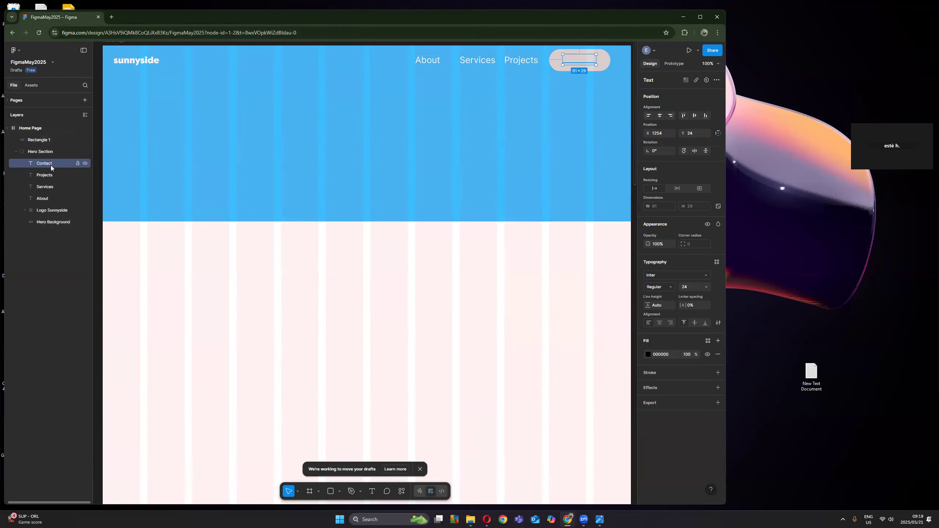
Step: Move the Rectangle 1 layer into the Hero Section group just below Contact, and rename it White Button
click(43, 139)
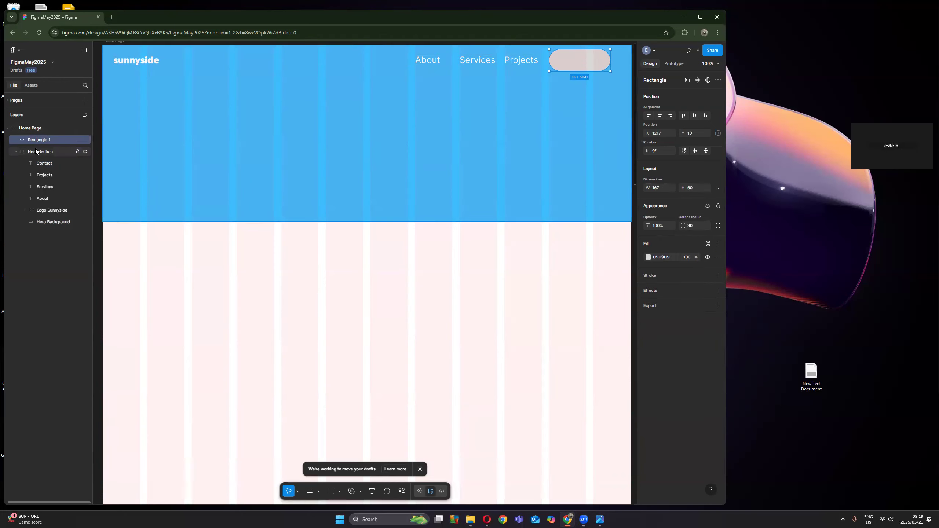
drag(42, 138, 47, 167)
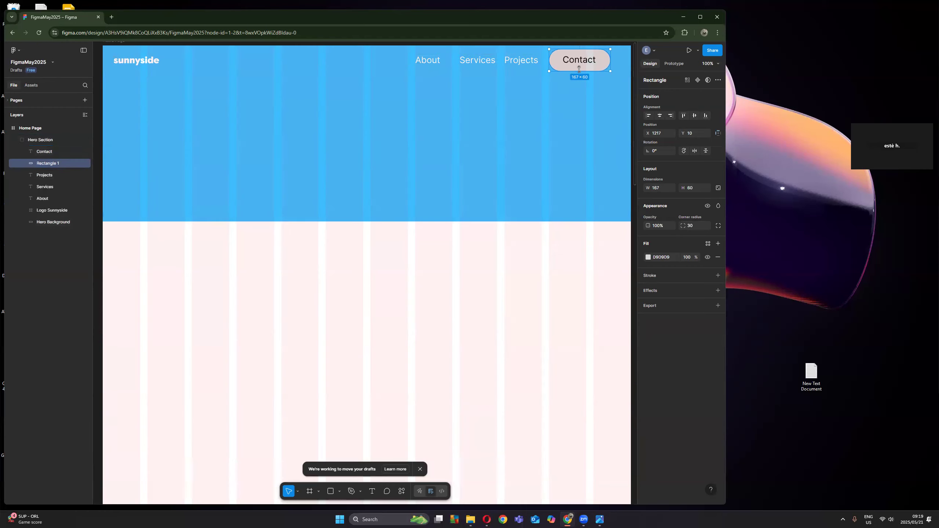
double_click(48, 164)
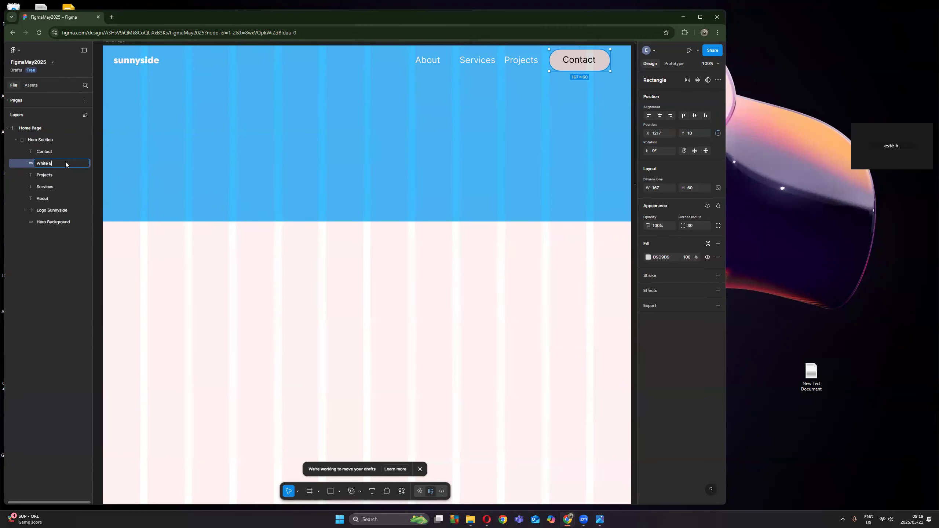
key(Return)
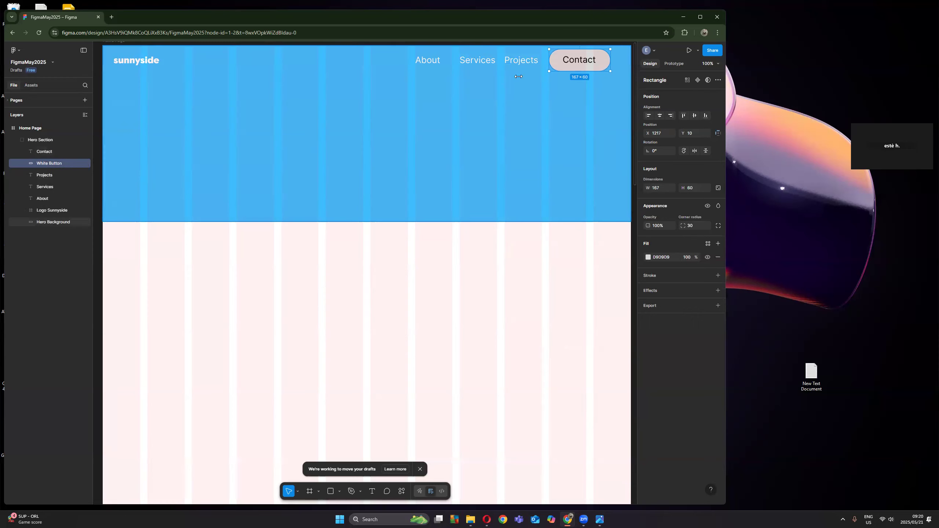
Step: Set the Contact text's font weight to Bold and nudge it down to Y 25 on the button
click(578, 62)
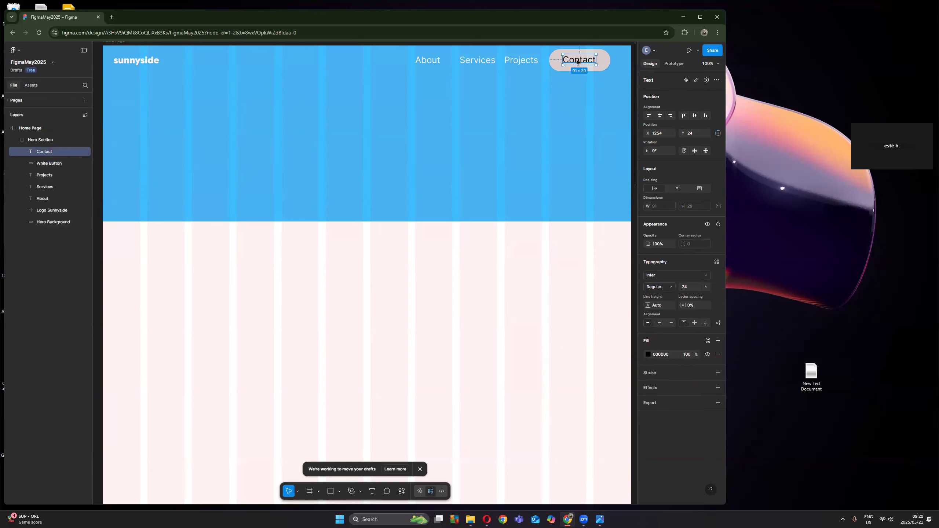
click(669, 287)
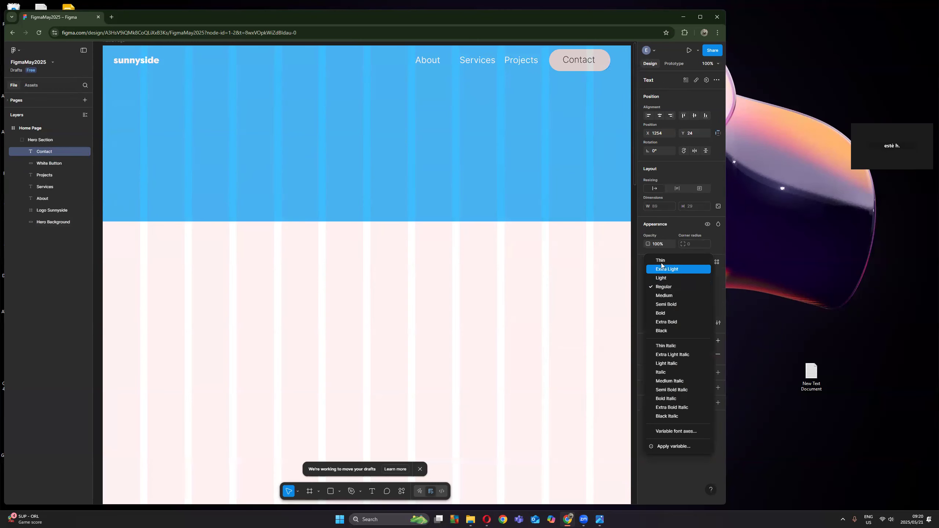
click(662, 313)
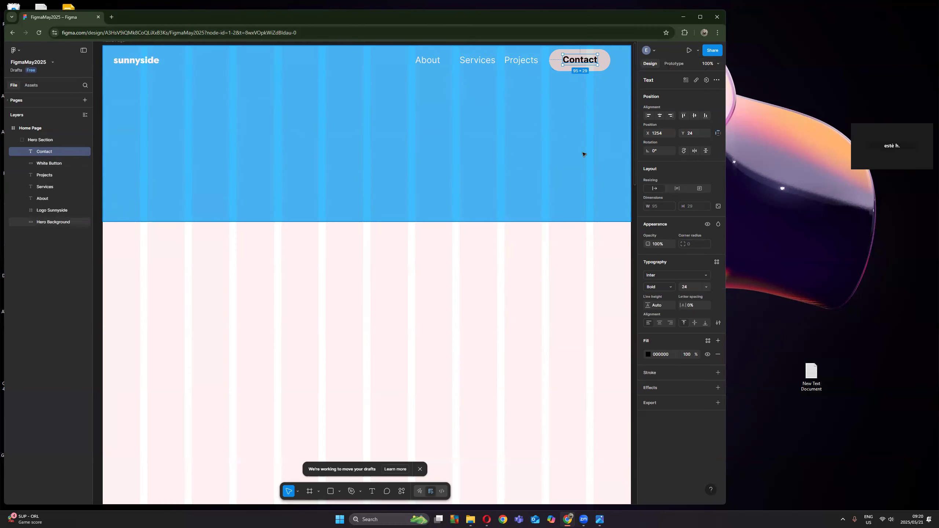
key(Down)
Step: Group the Contact text with the White Button rectangle and name the group Contact Button
shift+click(604, 63)
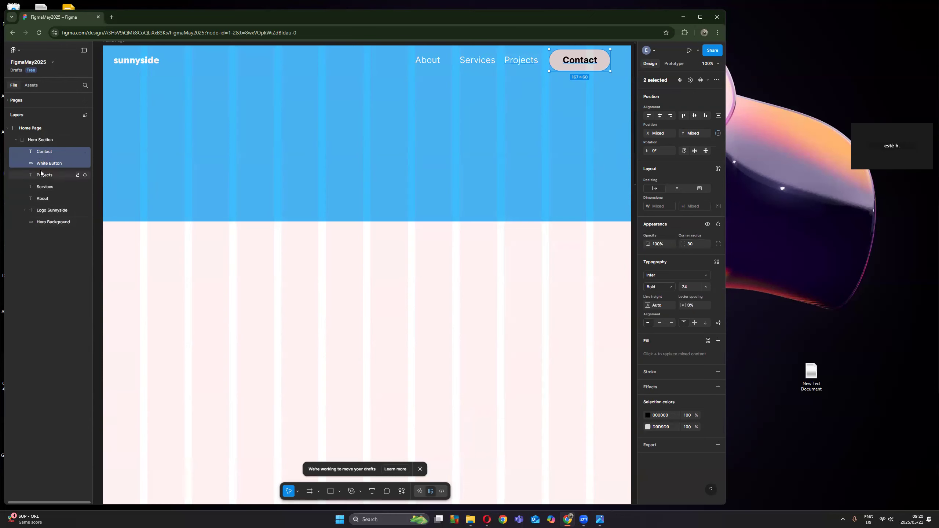
key(ctrl+g)
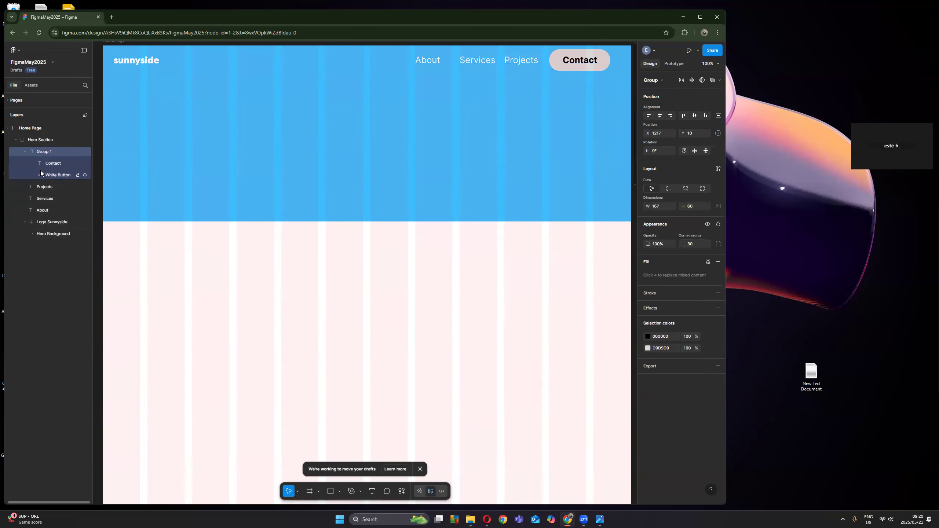
double_click(44, 151)
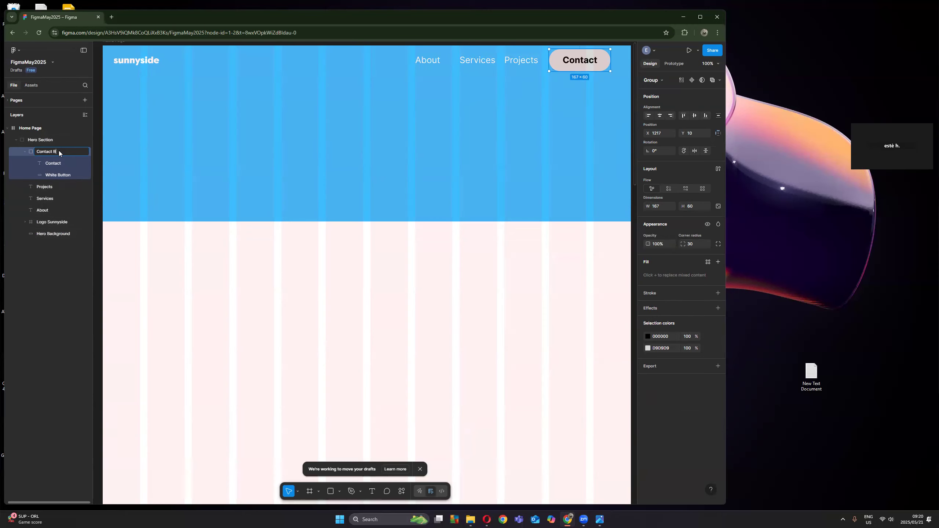
text(Contact Button)
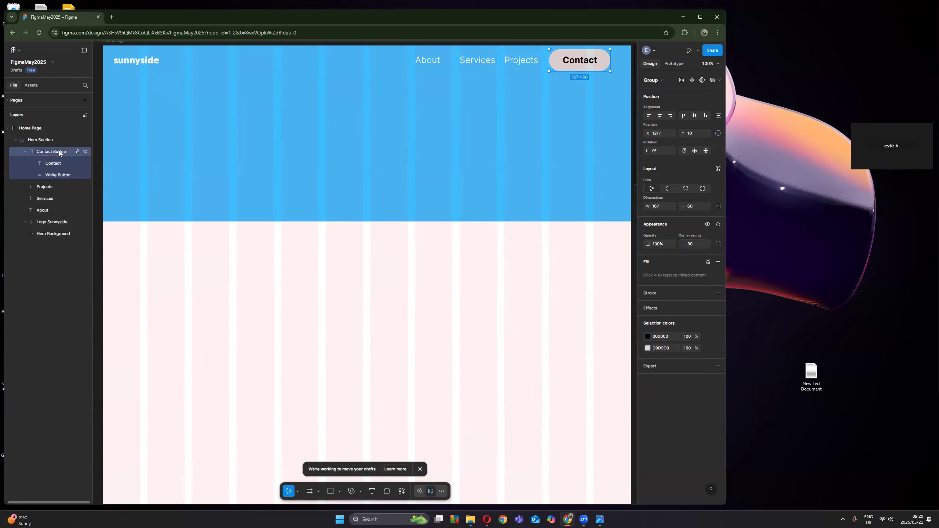
key(Return)
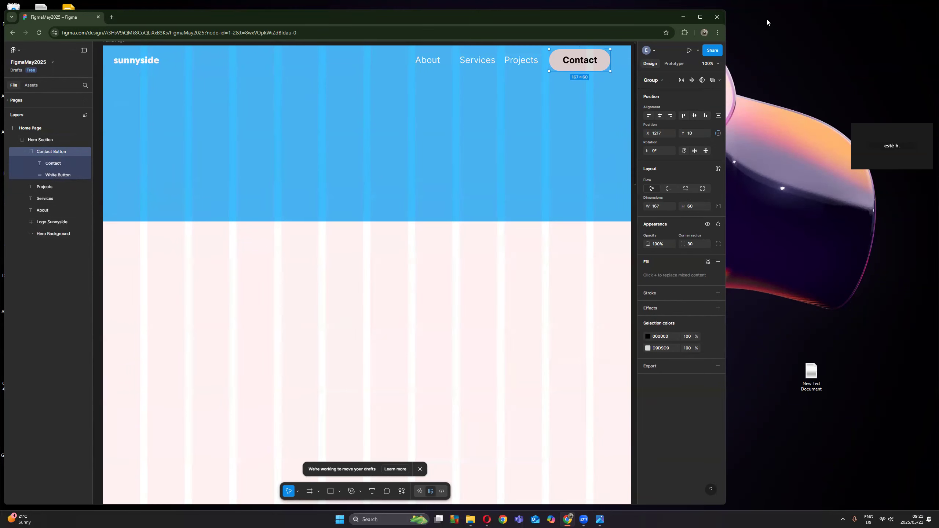
Step: Maximize the browser window and add the text "We are creatives" in the blue hero background at about X 492, Y 259
click(702, 18)
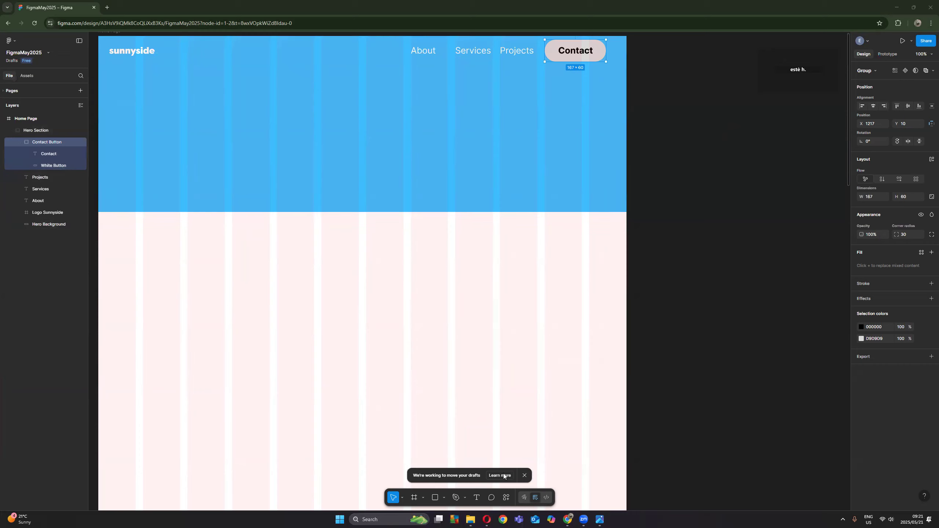
click(476, 498)
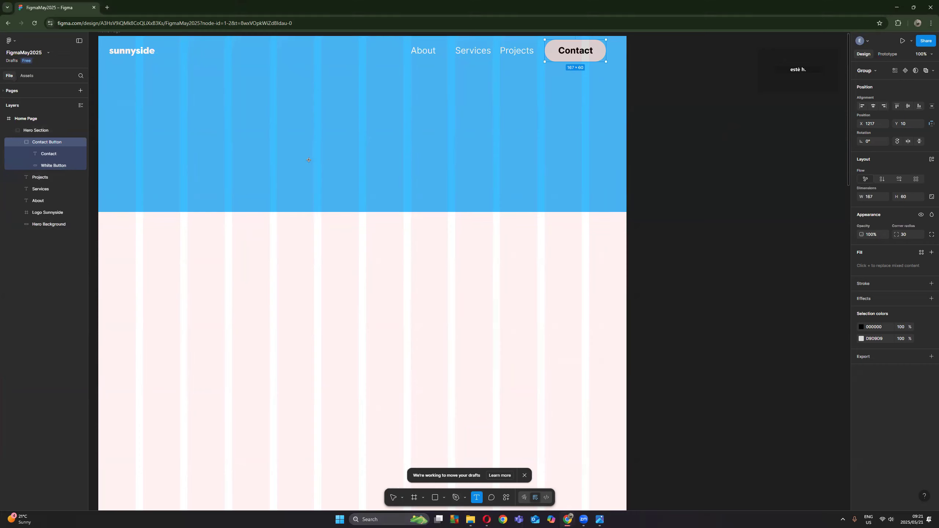
click(278, 131)
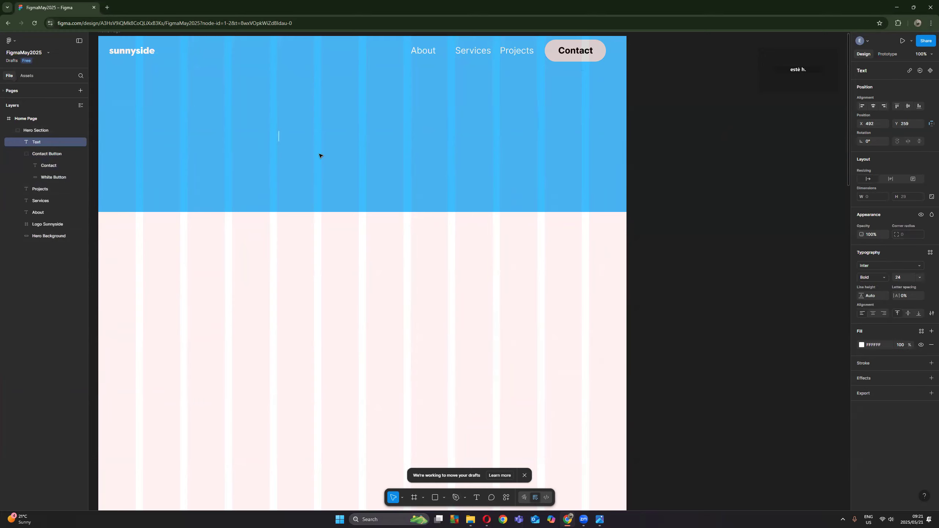
text(We are creatives)
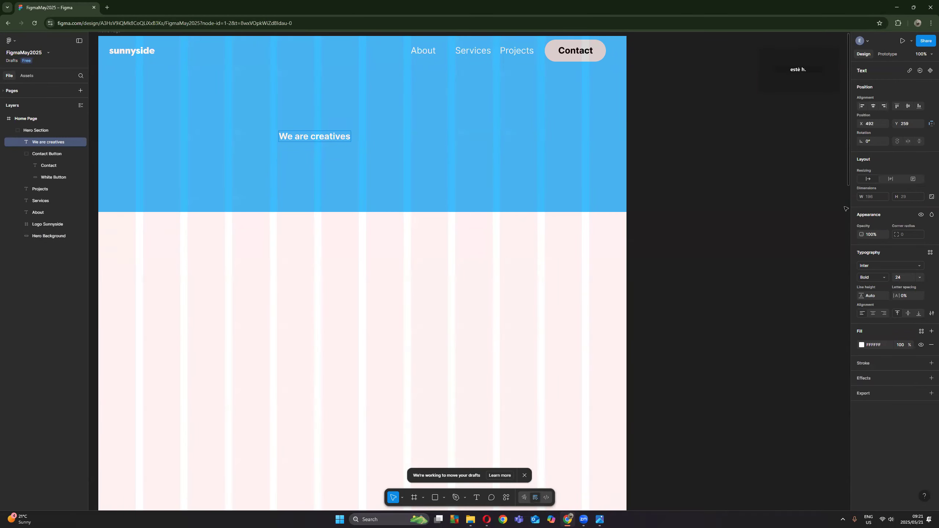
Step: Set the font size of the "We are creatives" heading to 75
click(920, 277)
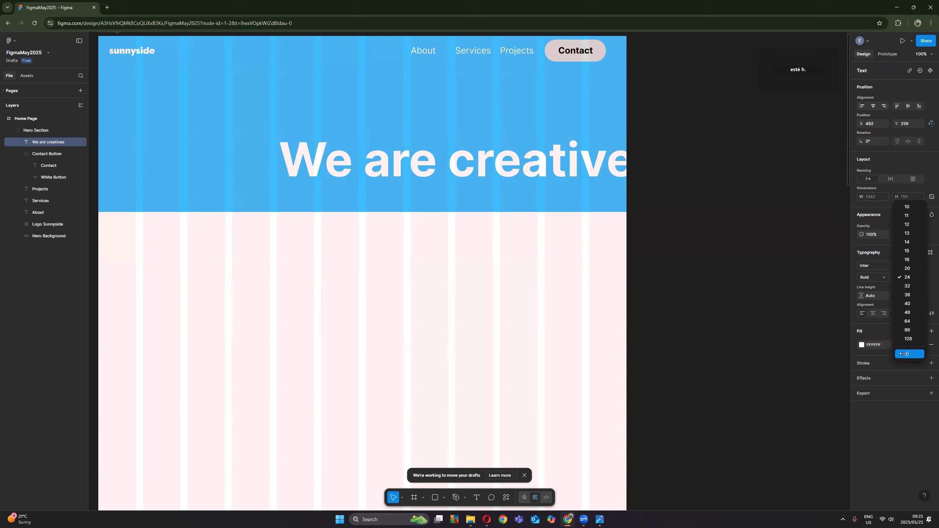
click(906, 321)
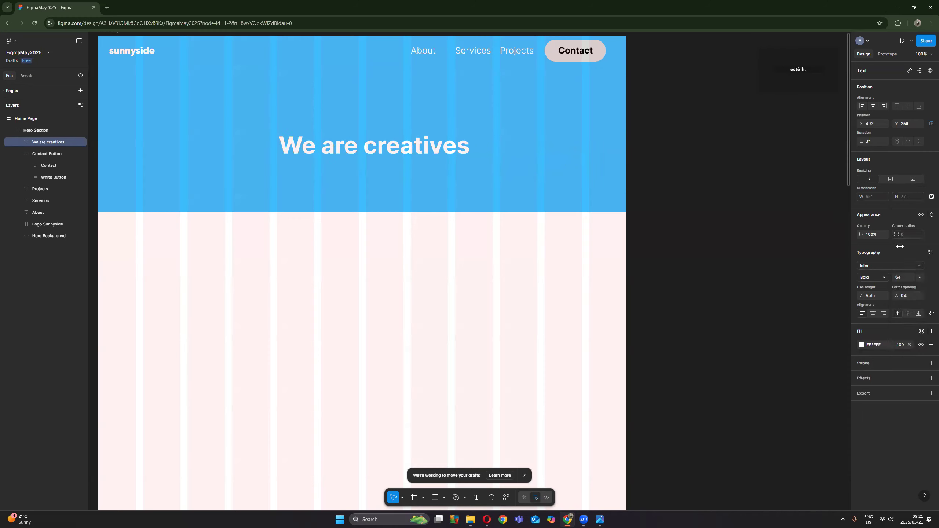
click(900, 277)
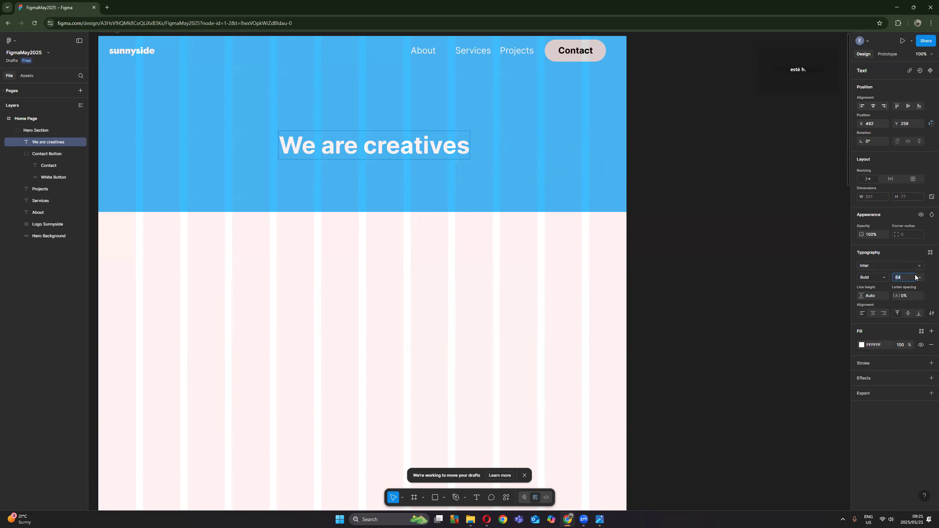
key(Return)
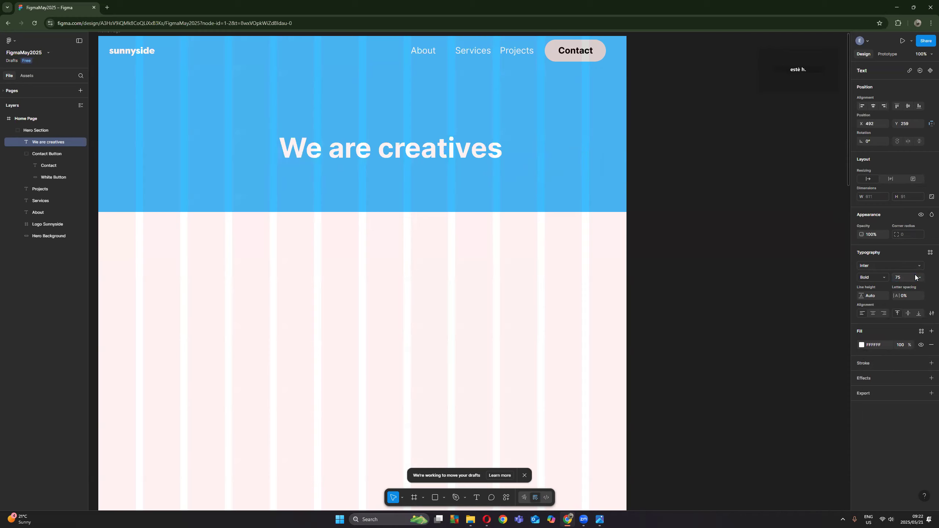
key(Return)
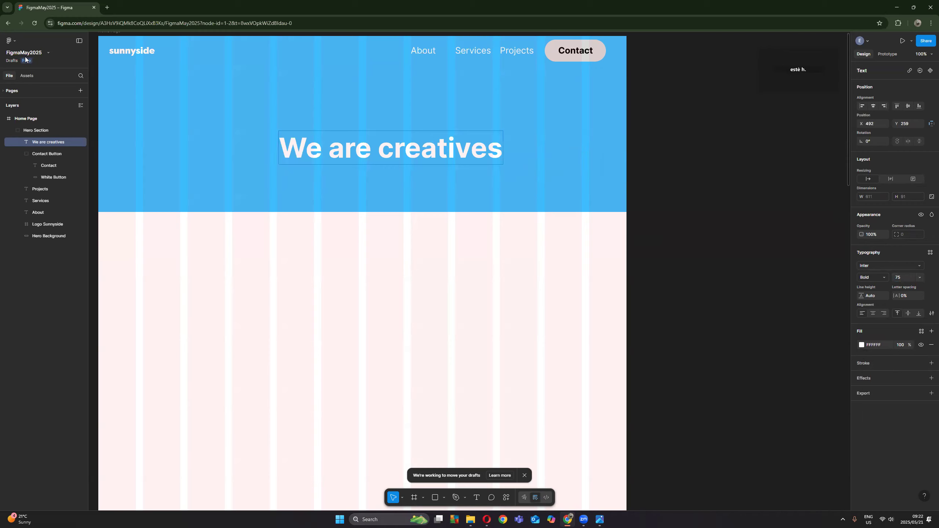
Step: Finish editing the "We are creatives" heading and move it toward the hero's horizontal centre, to X 414, Y 254
click(36, 271)
drag(394, 151, 382, 151)
key(ctrl+z)
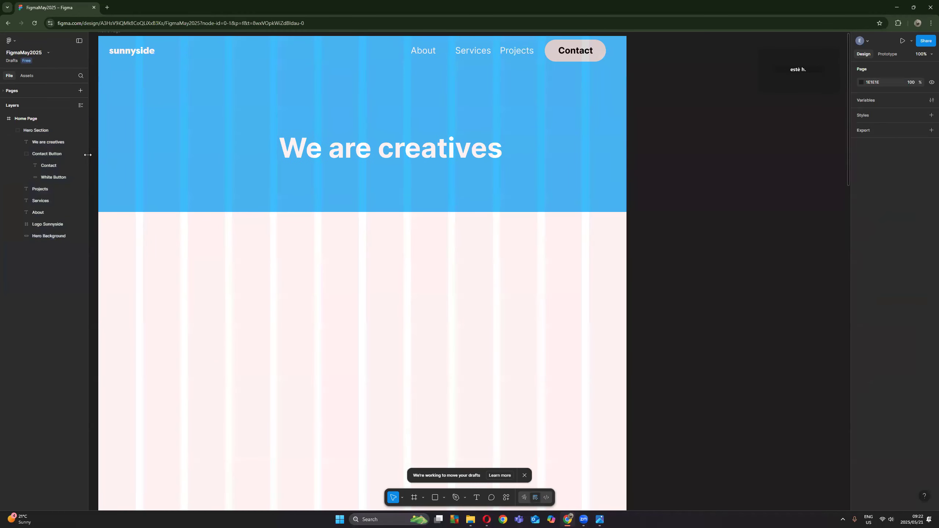
click(48, 141)
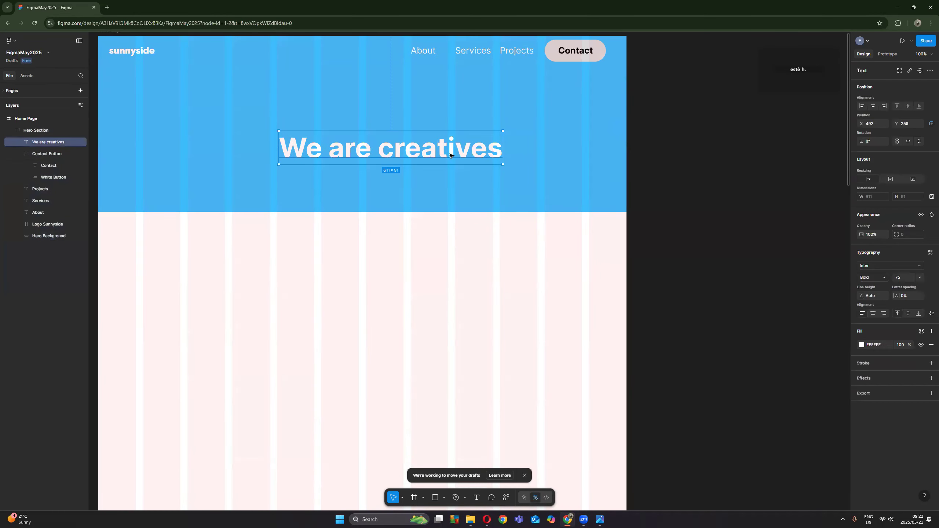
drag(442, 154, 416, 154)
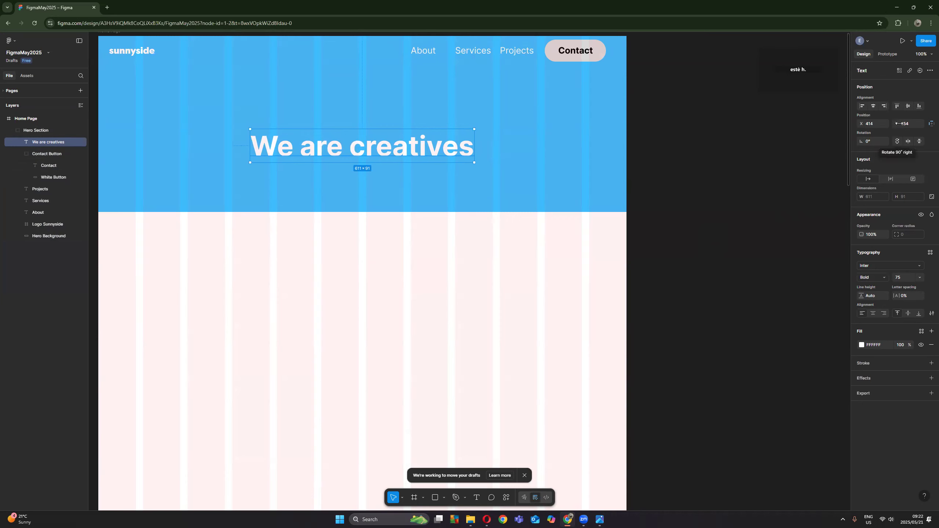
click(930, 71)
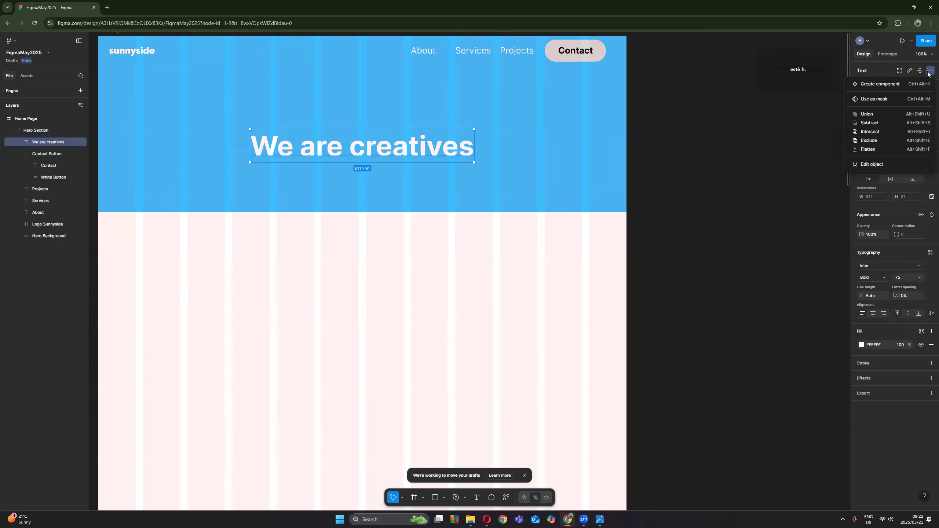
click(929, 73)
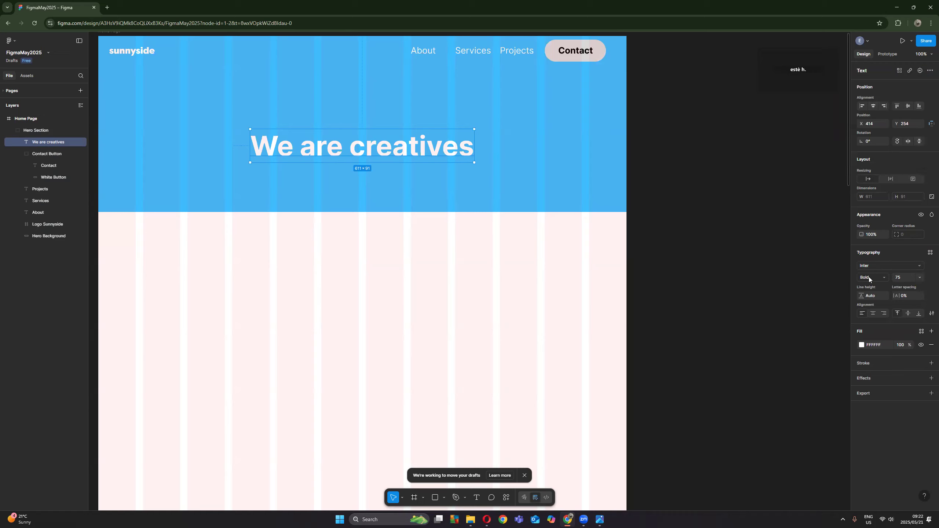
click(931, 314)
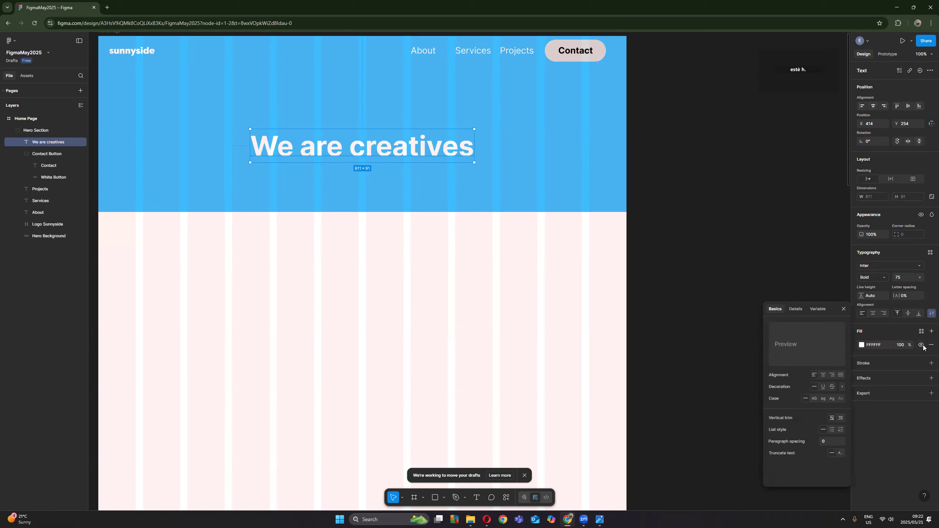
click(932, 314)
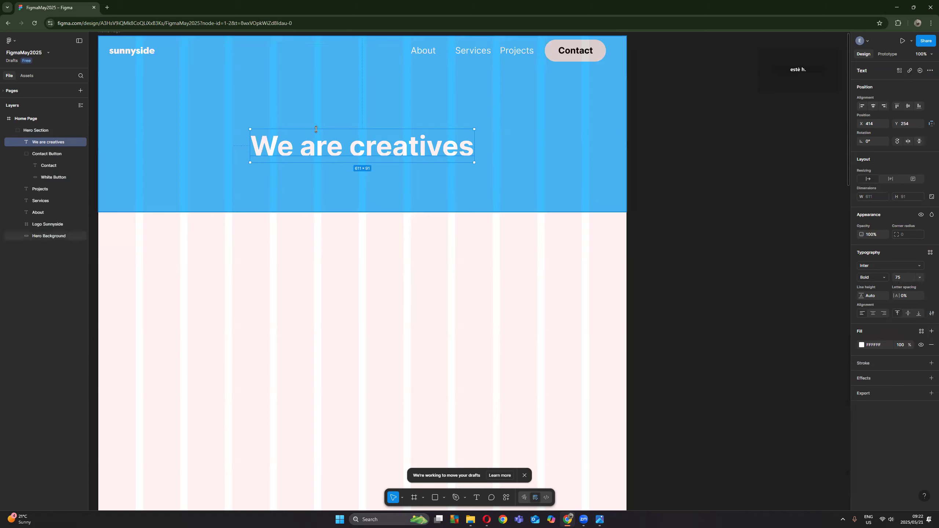
Step: Set the "We are creatives" heading's letter case to uppercase and change its font to Rowdies
click(931, 314)
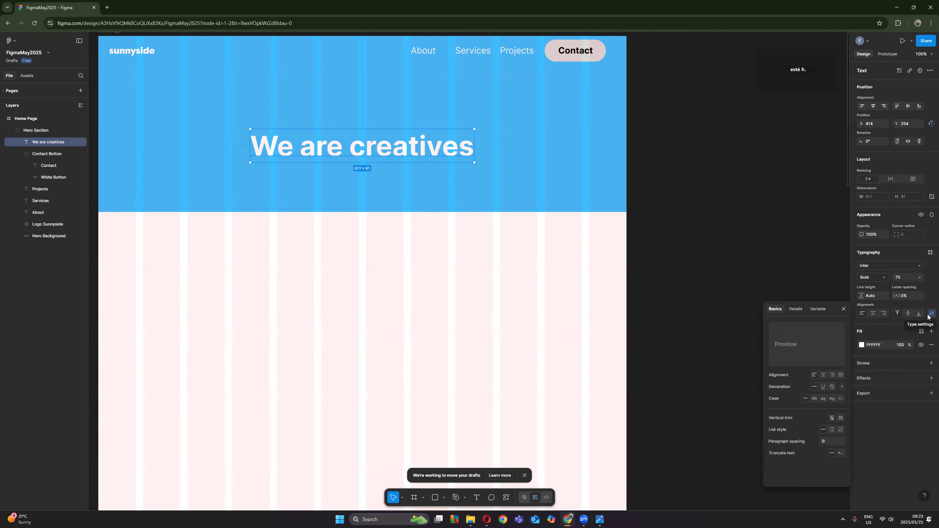
click(813, 398)
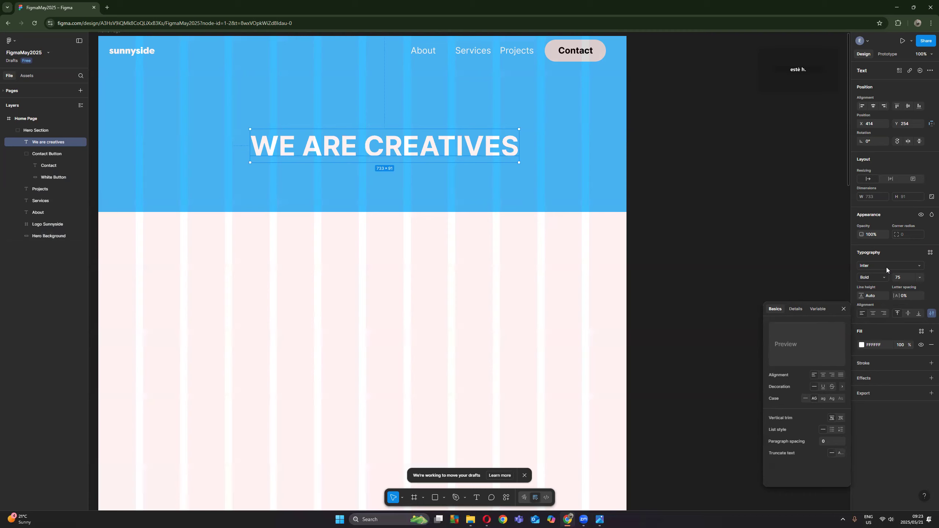
click(920, 267)
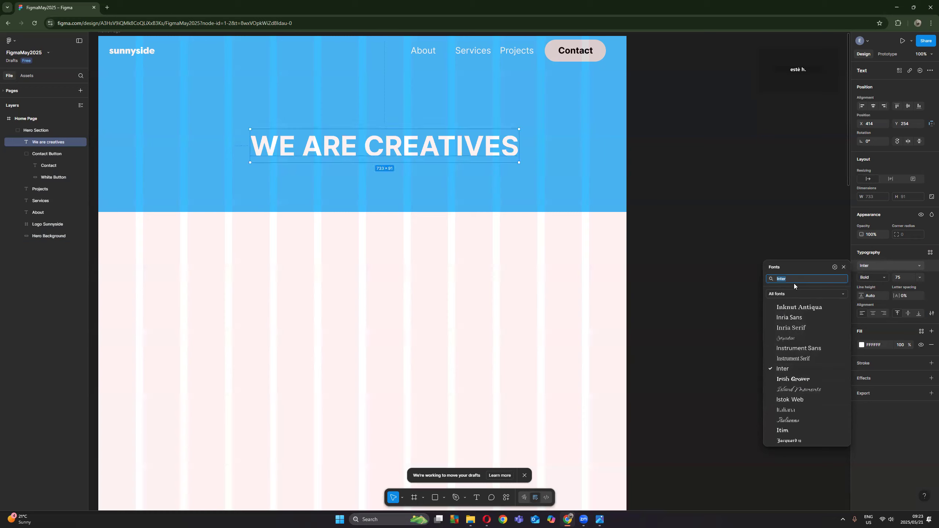
text(rowdie)
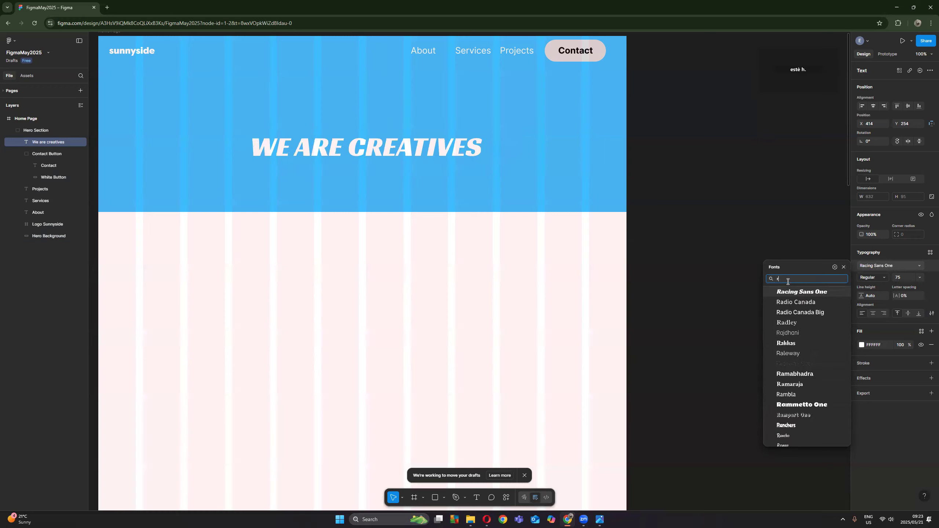
text(s)
click(791, 292)
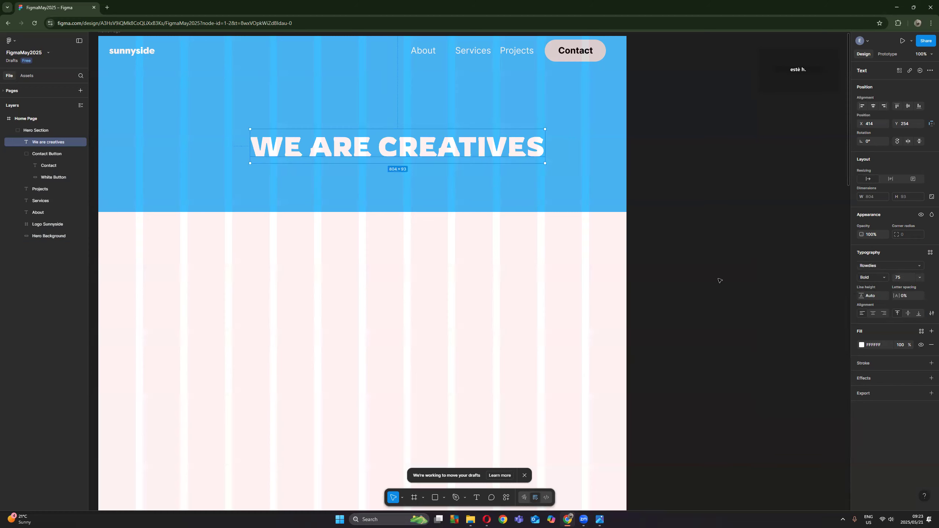
Step: Centre the "We are creatives" heading in the hero section by moving it to X 331, Y 257
drag(455, 155, 426, 157)
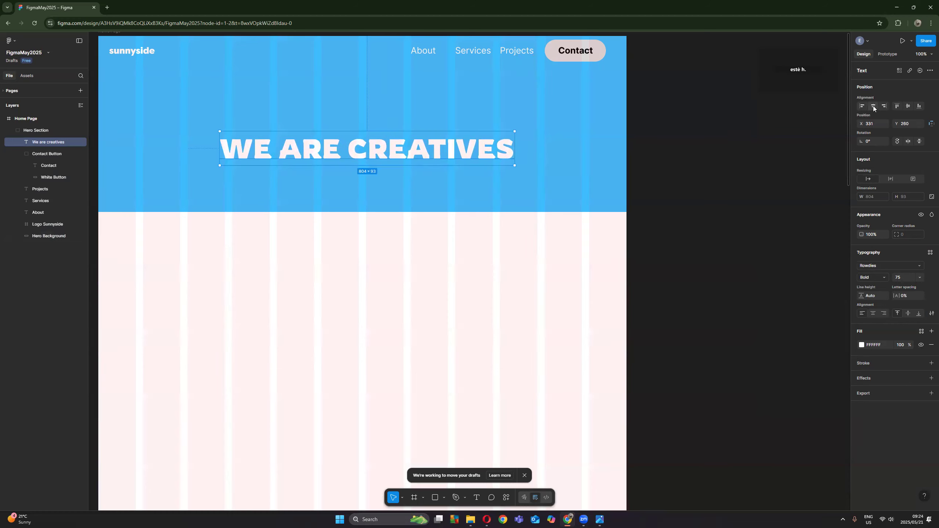
click(898, 106)
key(Down)
key(Down)
key(Down)
key(Down)
key(Down)
key(Down)
key(Down)
key(Down)
key(Down)
key(Down)
key(Down)
key(Down)
key(Down)
key(Down)
key(Down)
key(Down)
key(Down)
key(Down)
key(Down)
key(Down)
key(Down)
key(Down)
key(Down)
key(Down)
key(Down)
key(Down)
key(Down)
key(Down)
key(Down)
key(Down)
key(Down)
key(Down)
key(Down)
key(Down)
key(Down)
key(Down)
key(Down)
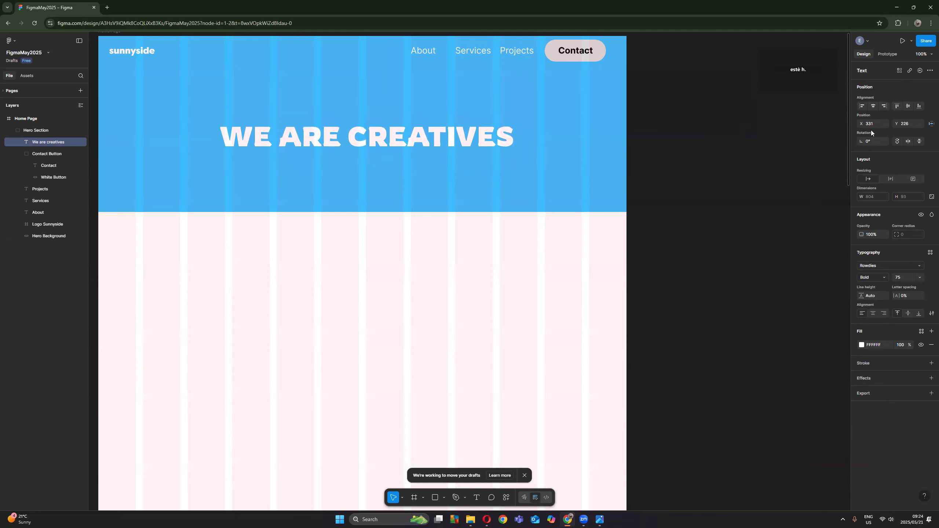
key(Up)
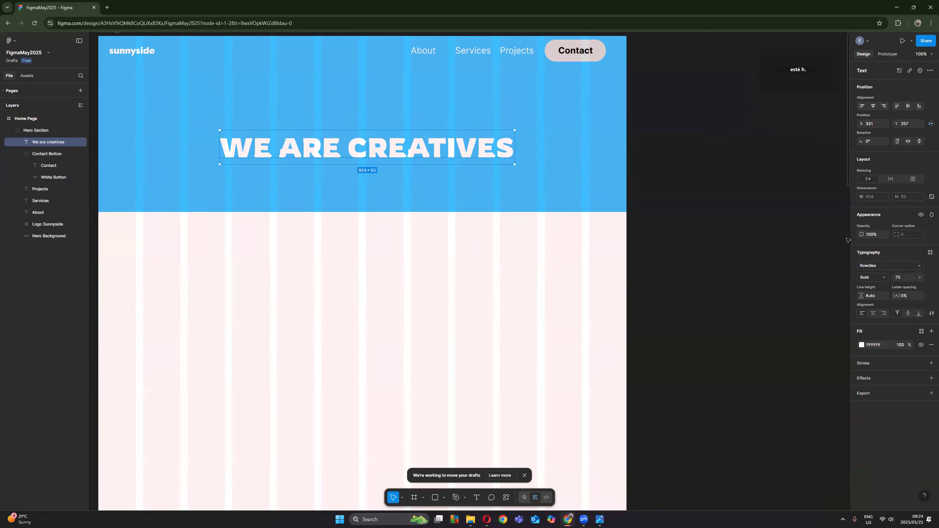
Step: Change the font of the Contact button's label to Roboto
click(592, 47)
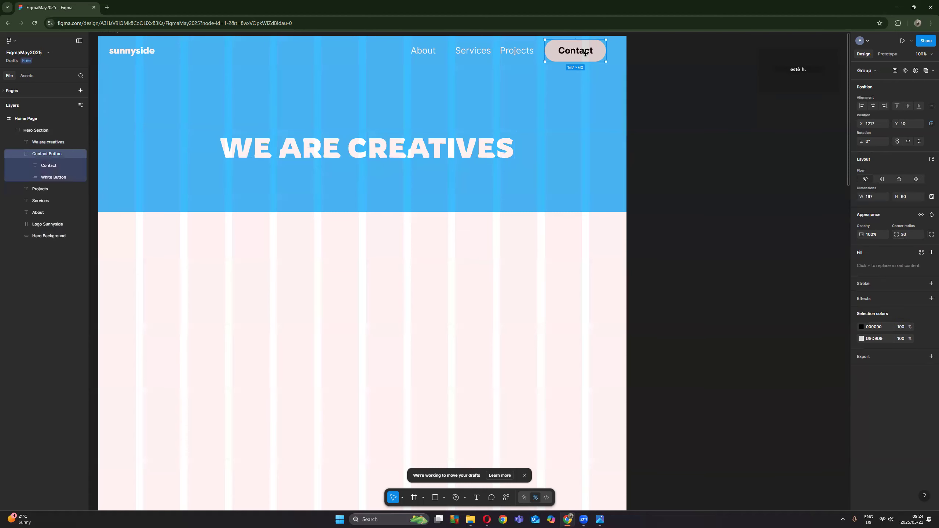
click(45, 164)
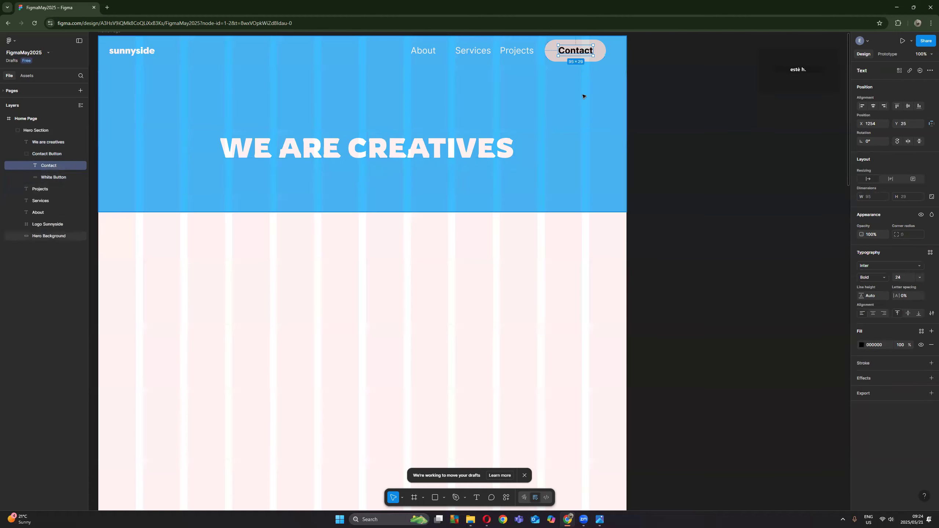
key(Return)
click(572, 50)
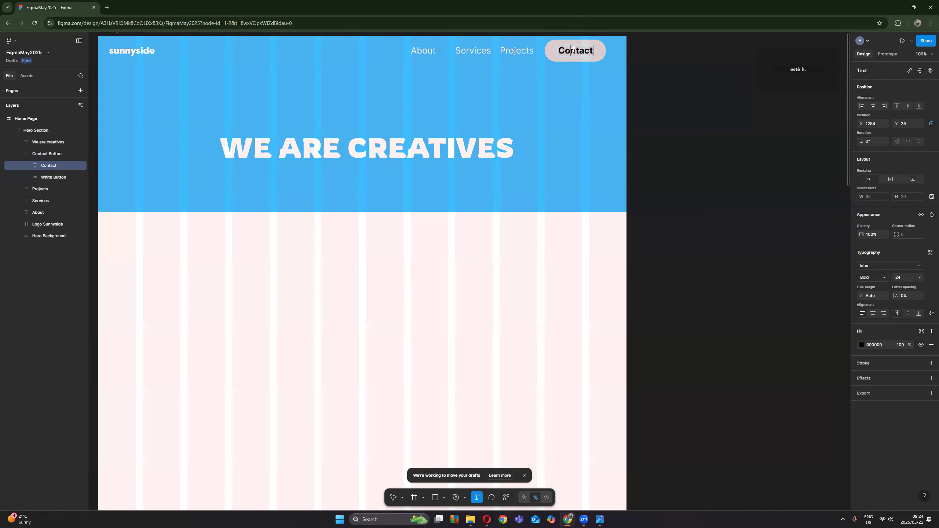
double_click(574, 50)
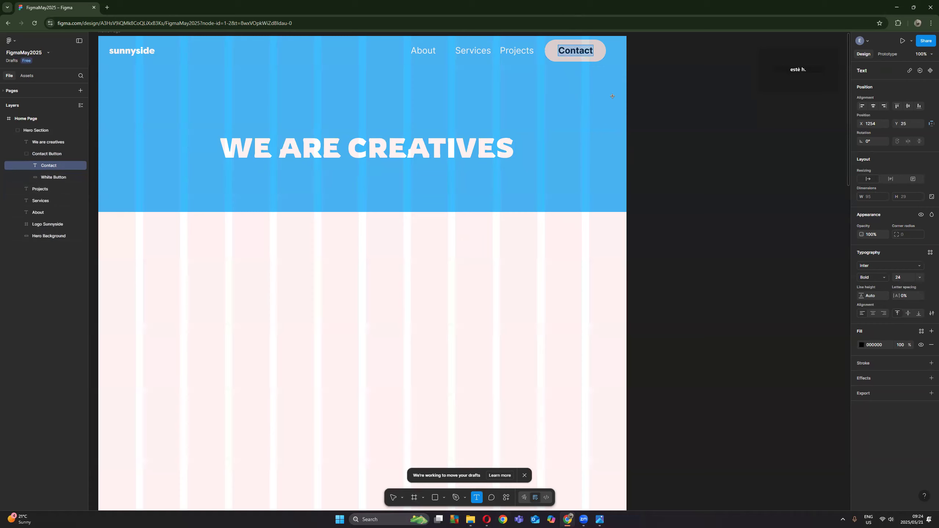
click(898, 266)
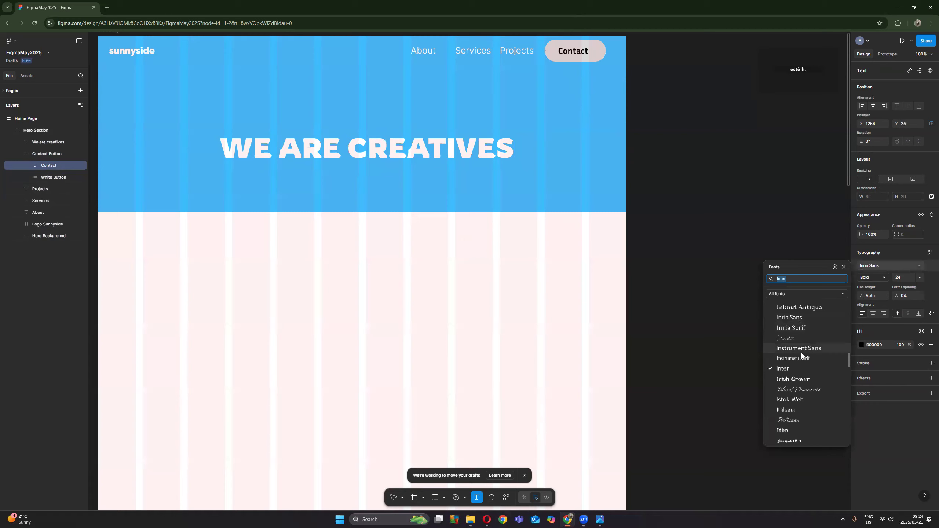
text(robo)
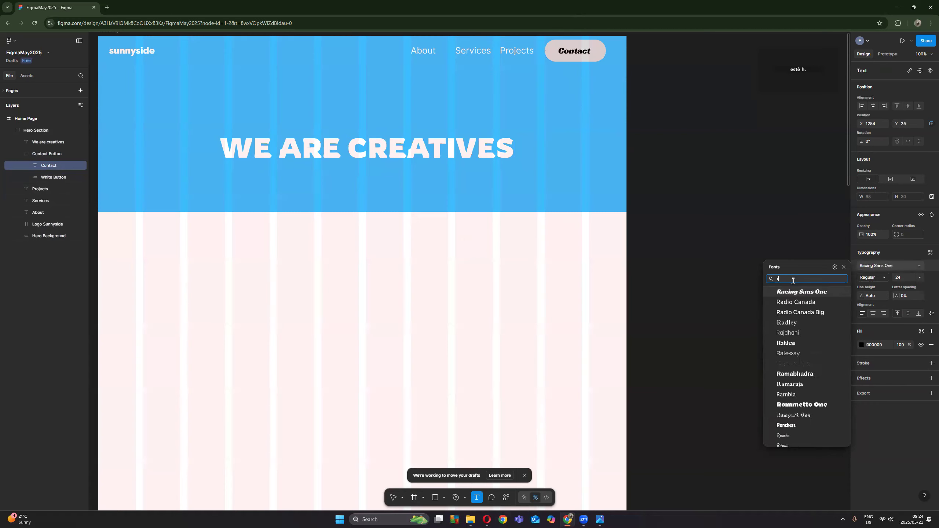
text(to)
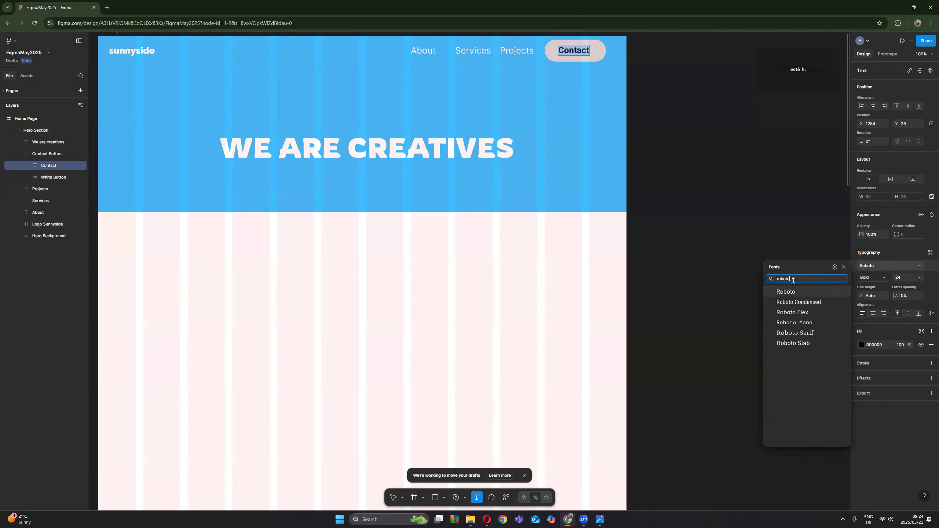
click(793, 292)
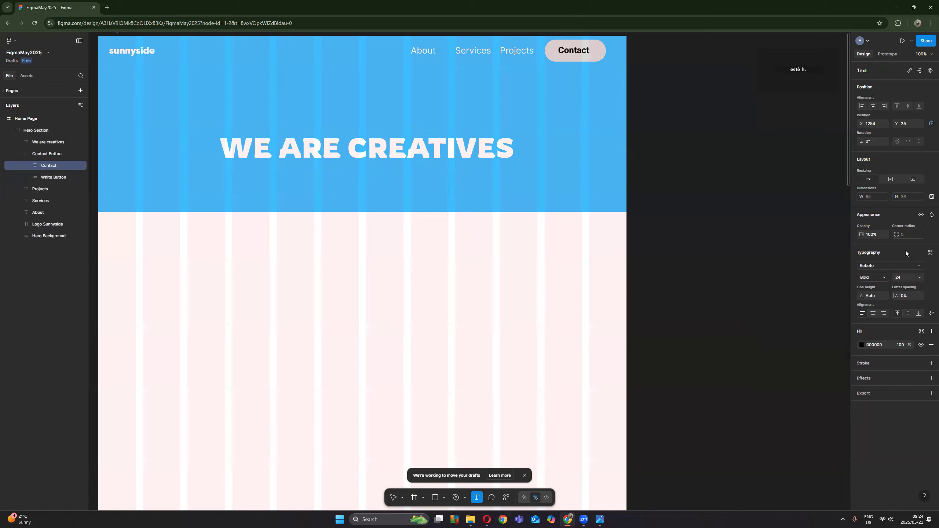
Step: Change the font of the Projects navigation link to Roboto
click(522, 50)
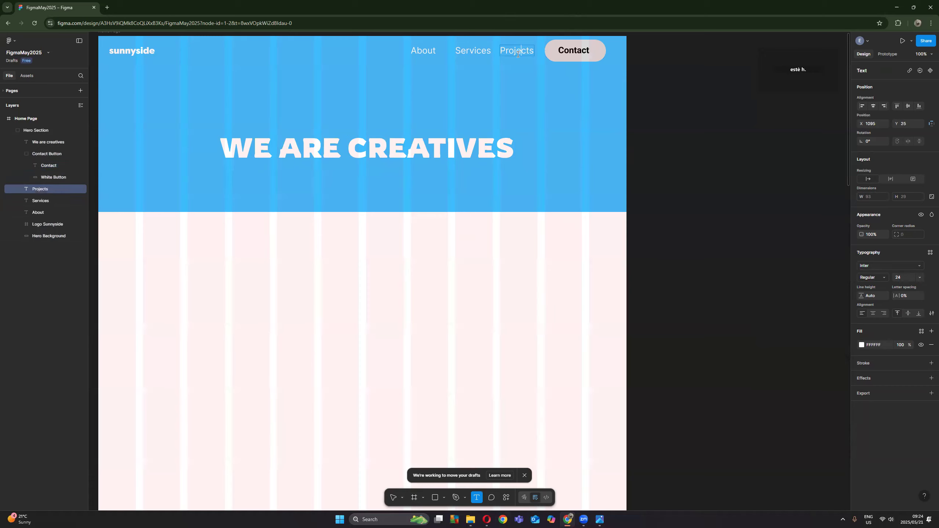
click(872, 265)
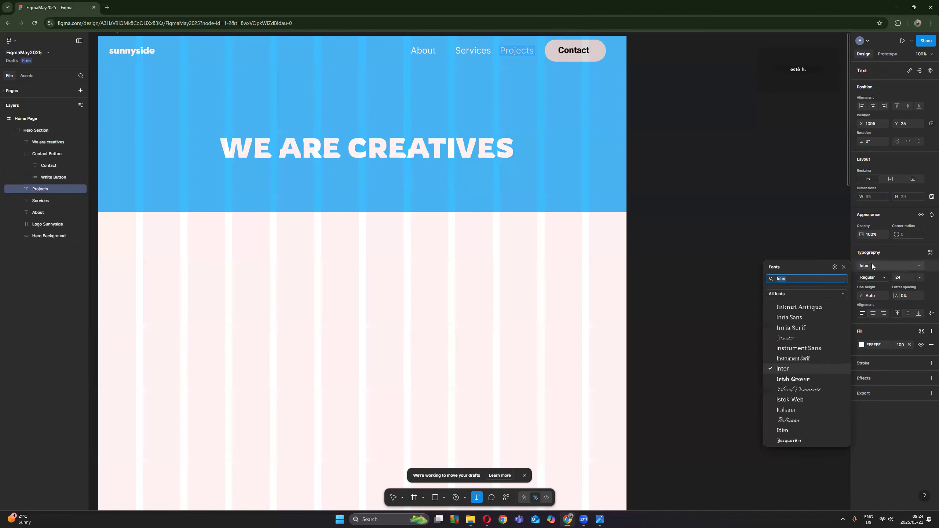
text(roboto)
key(Return)
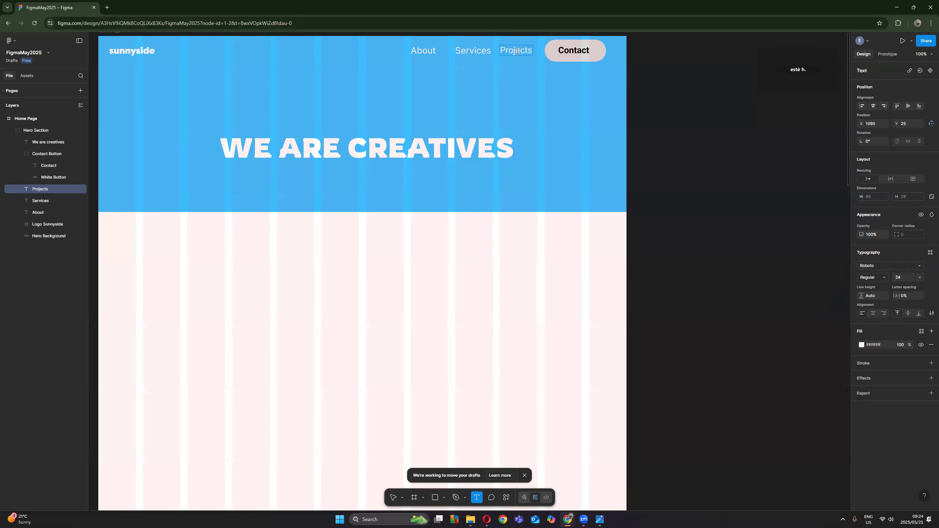
Step: Change the font of the Services navigation link to Roboto
click(478, 52)
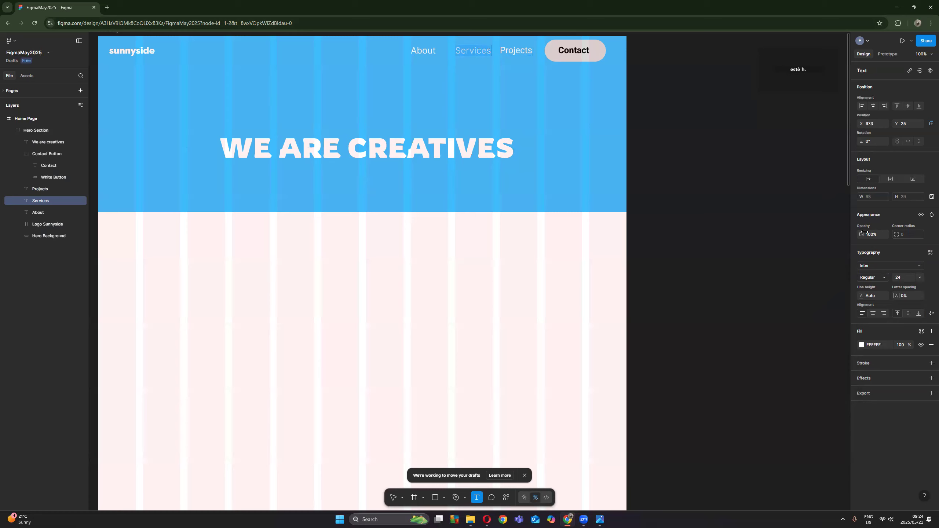
click(875, 266)
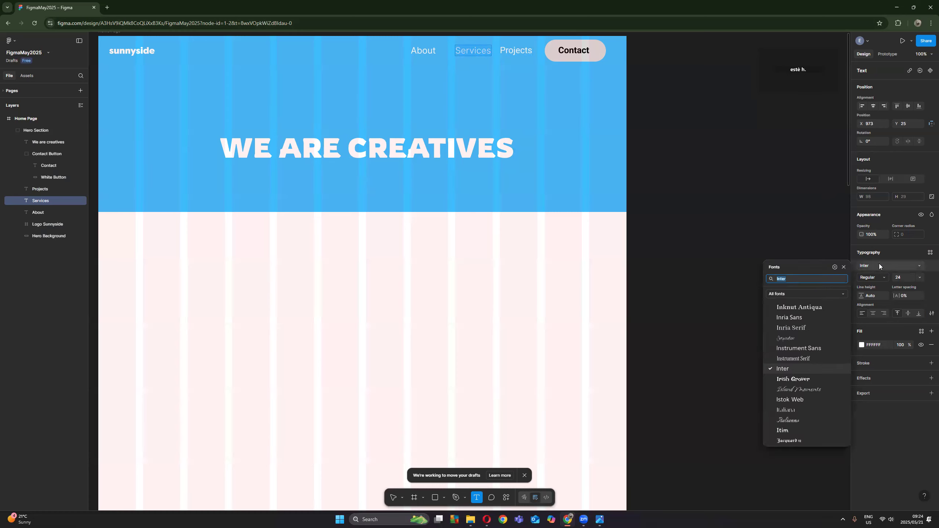
text(roboto)
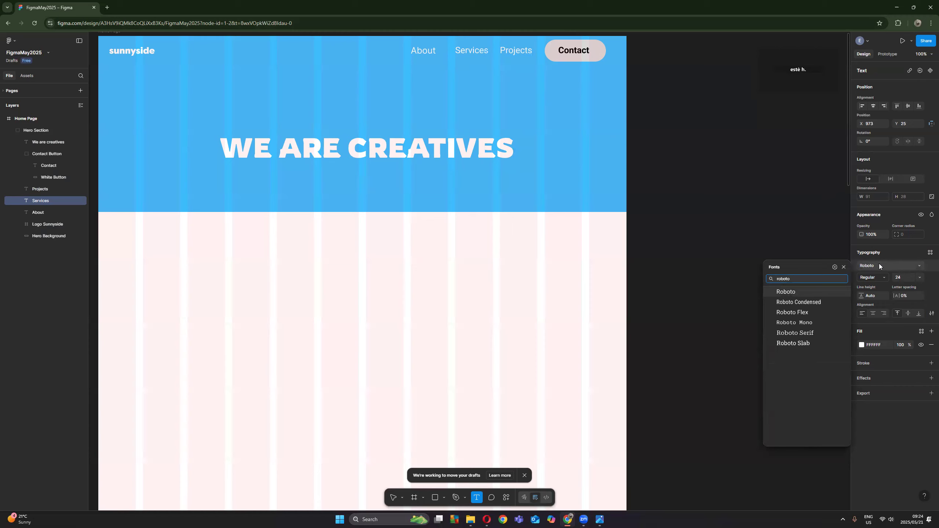
click(787, 292)
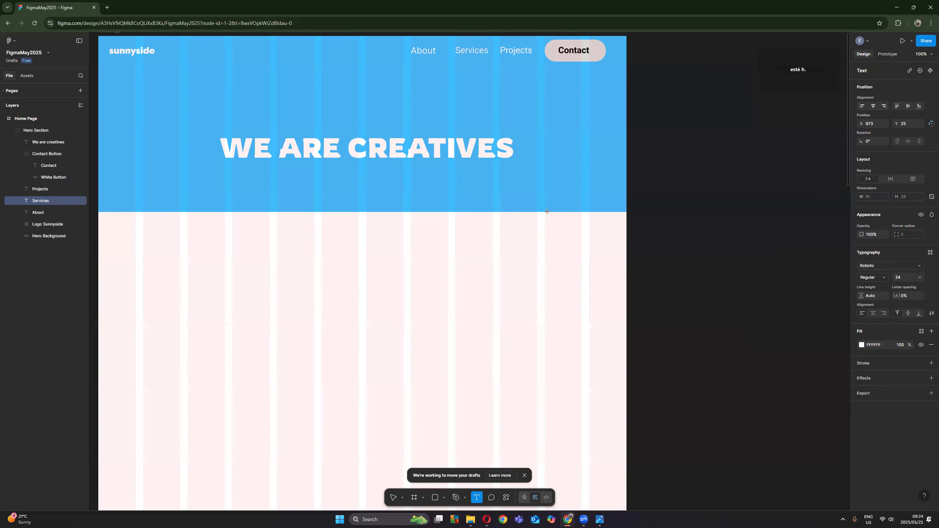
Step: Change the font of the About navigation link to Roboto
click(513, 49)
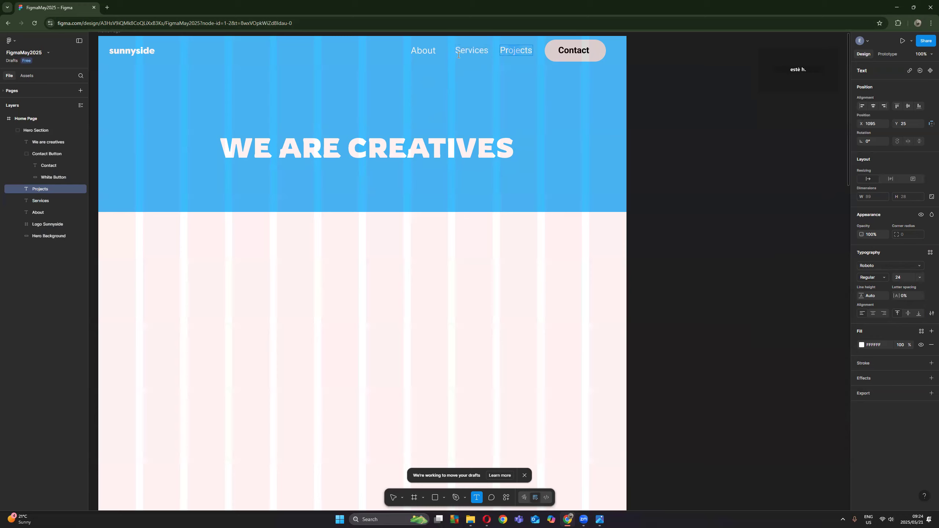
click(426, 49)
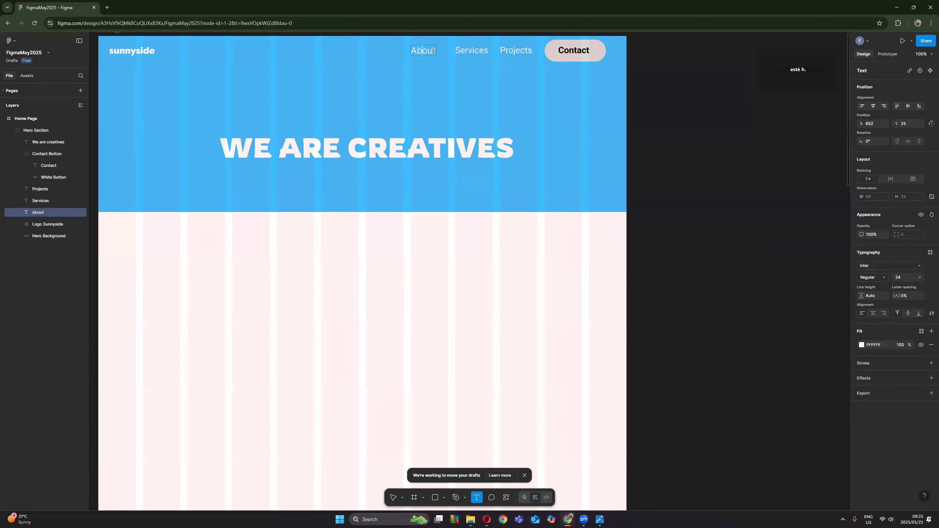
double_click(433, 51)
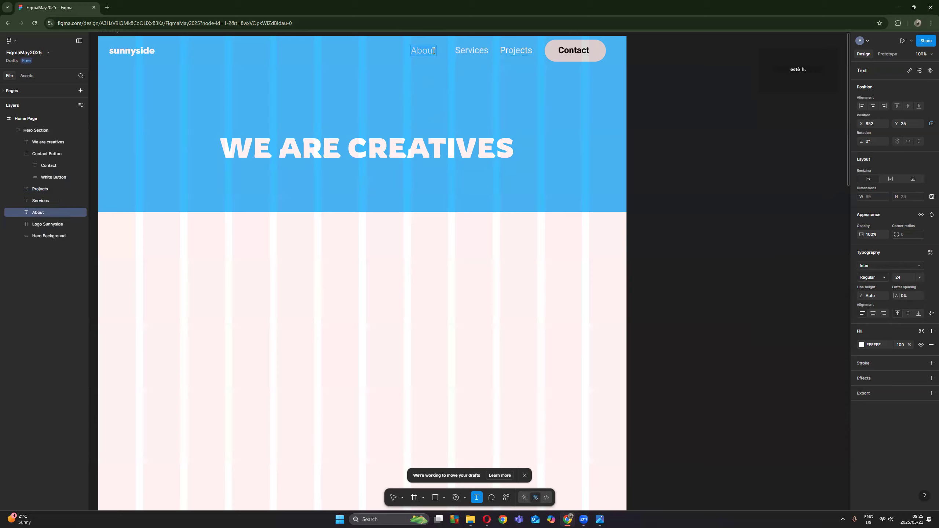
click(880, 265)
text(roboto)
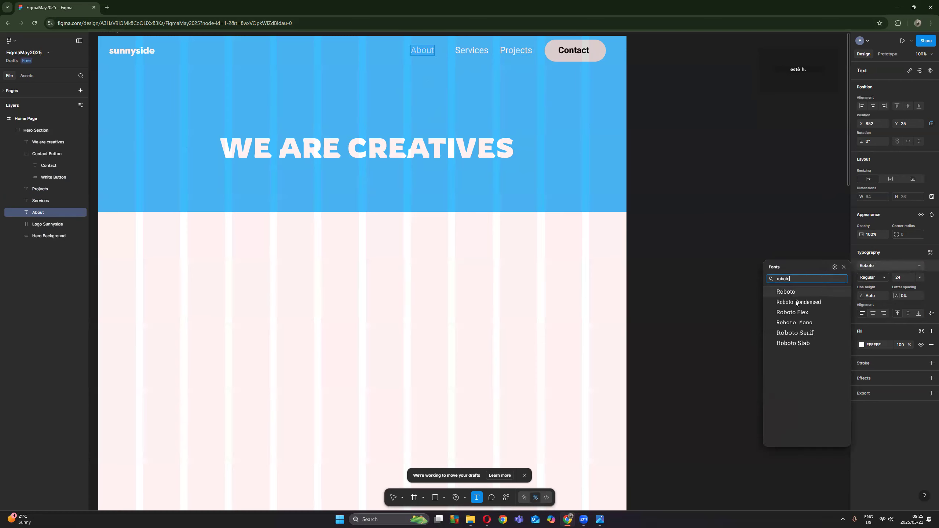
click(782, 289)
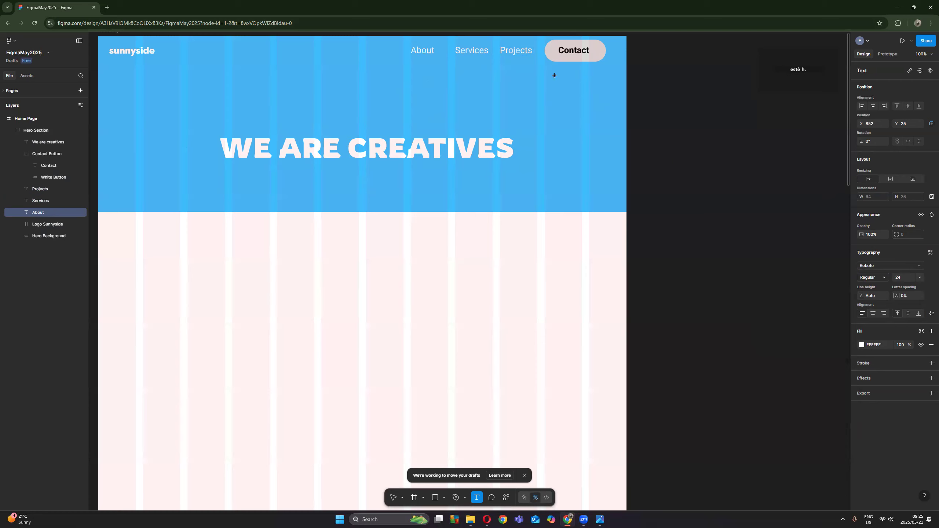
Step: Leave text editing, return to the Move tool and clear the selection on the canvas
click(511, 50)
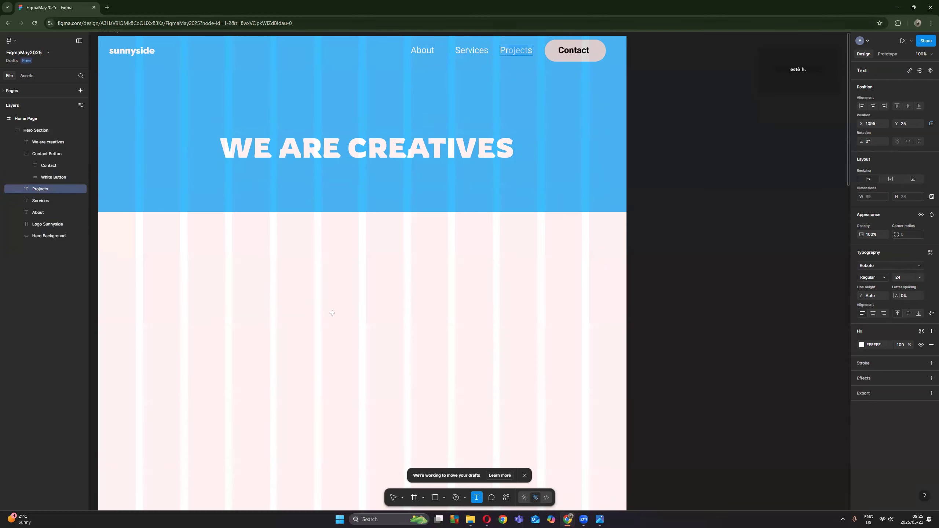
click(393, 497)
click(712, 350)
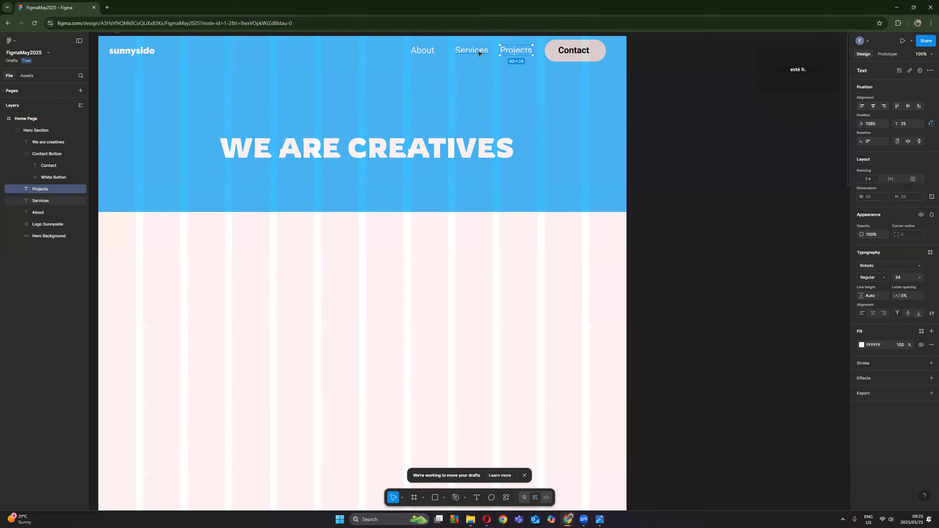
click(708, 142)
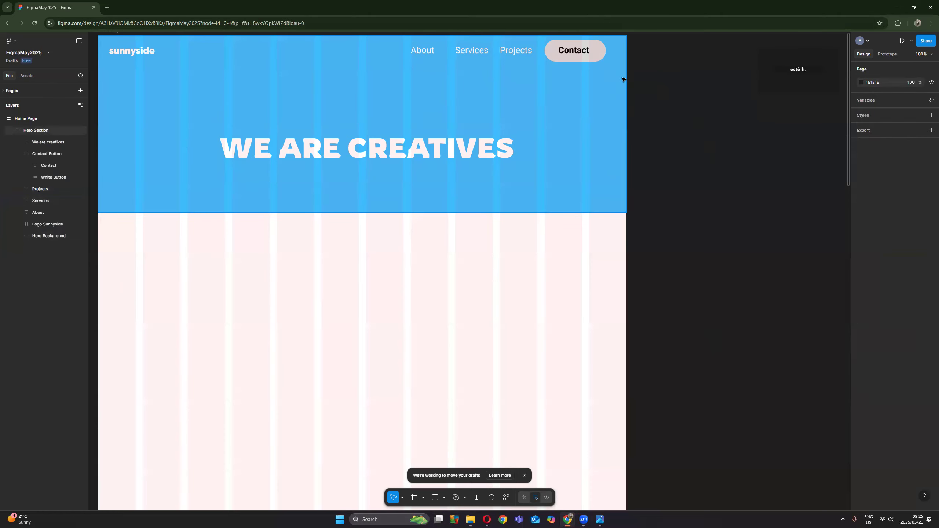
click(424, 55)
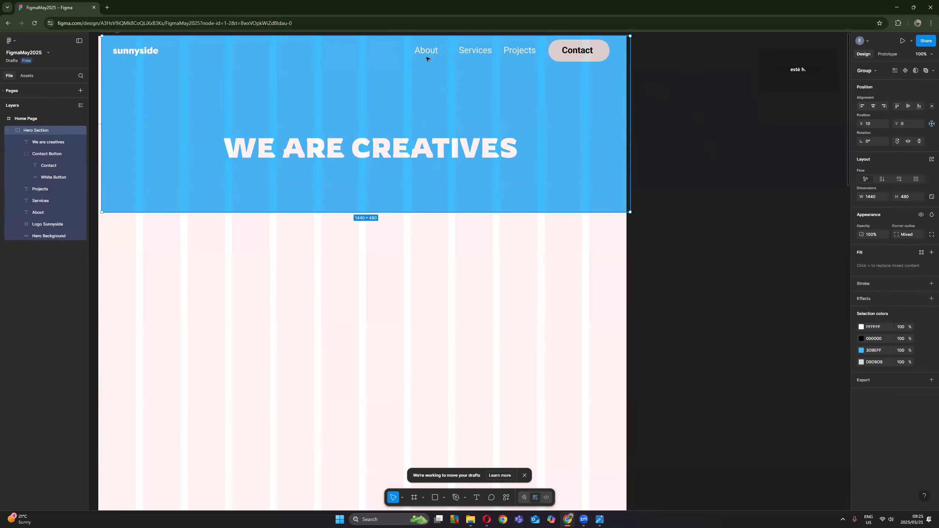
click(635, 130)
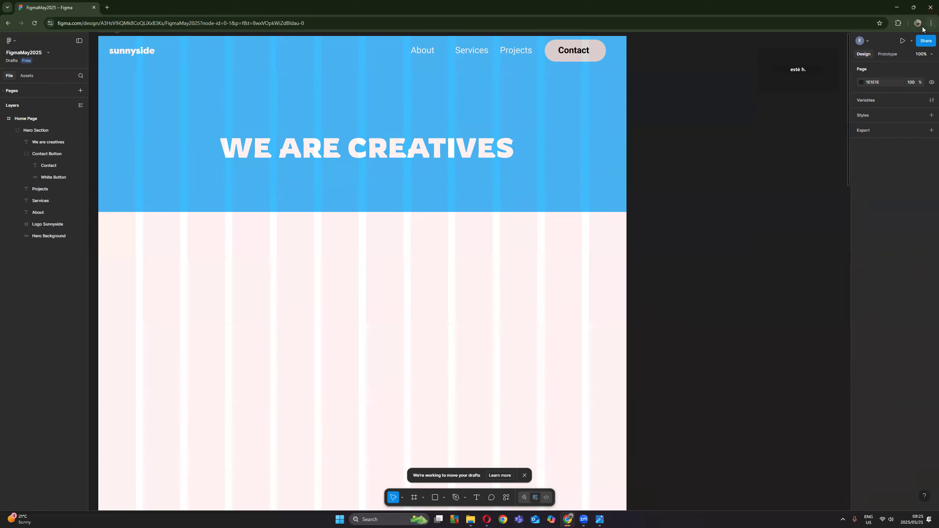
Step: Set File Explorer beside the shrunken browser window and open the desktop folder inside Figma_Sunnyside_images
click(914, 7)
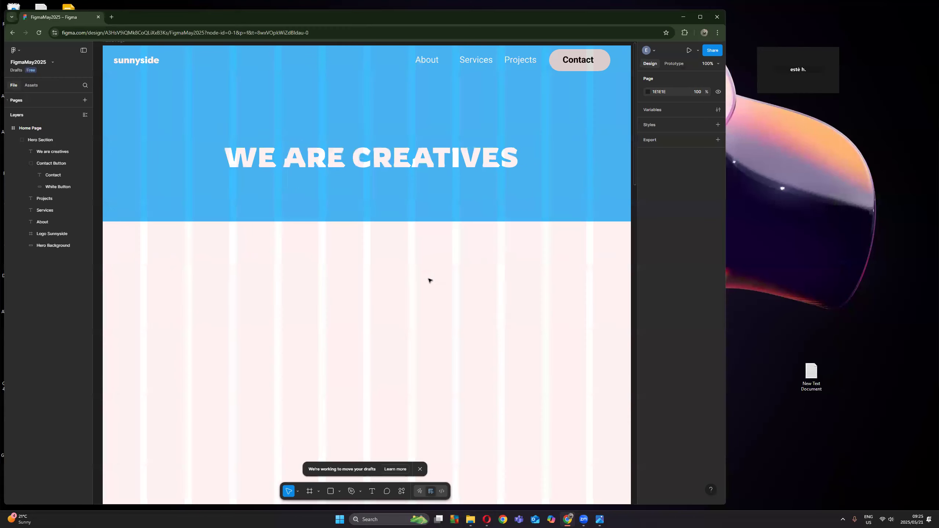
click(471, 520)
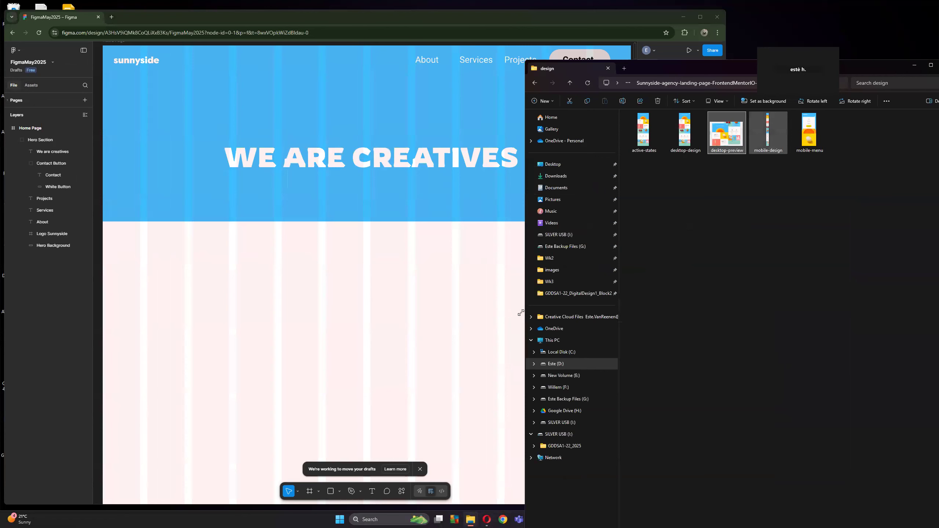
drag(524, 309, 640, 304)
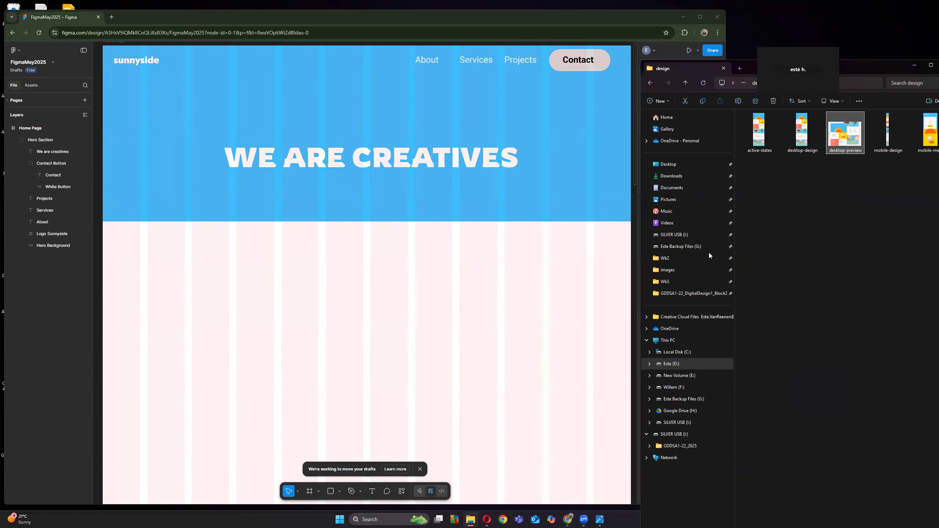
click(650, 83)
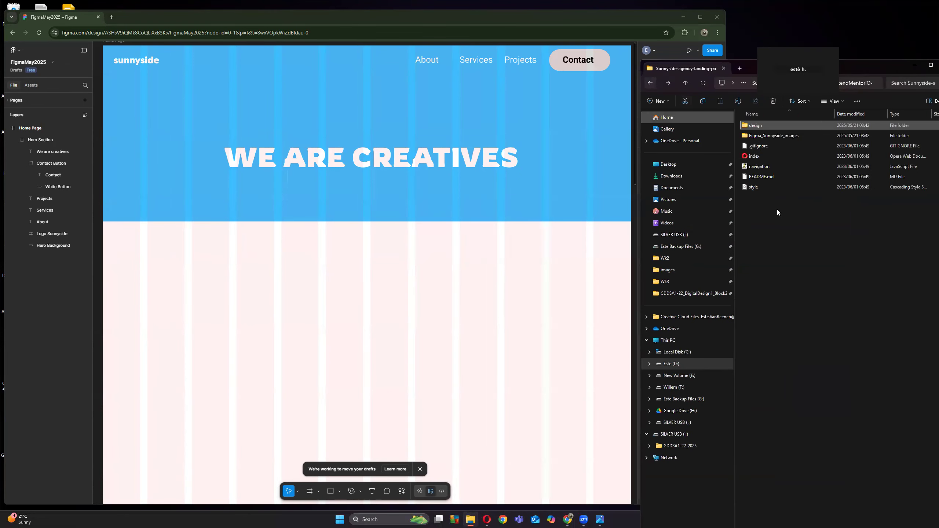
double_click(761, 137)
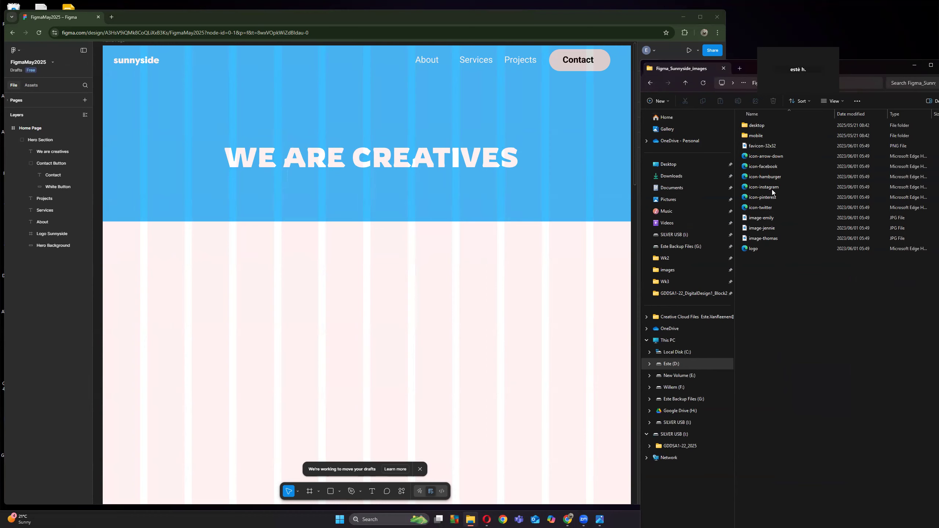
click(744, 129)
double_click(743, 128)
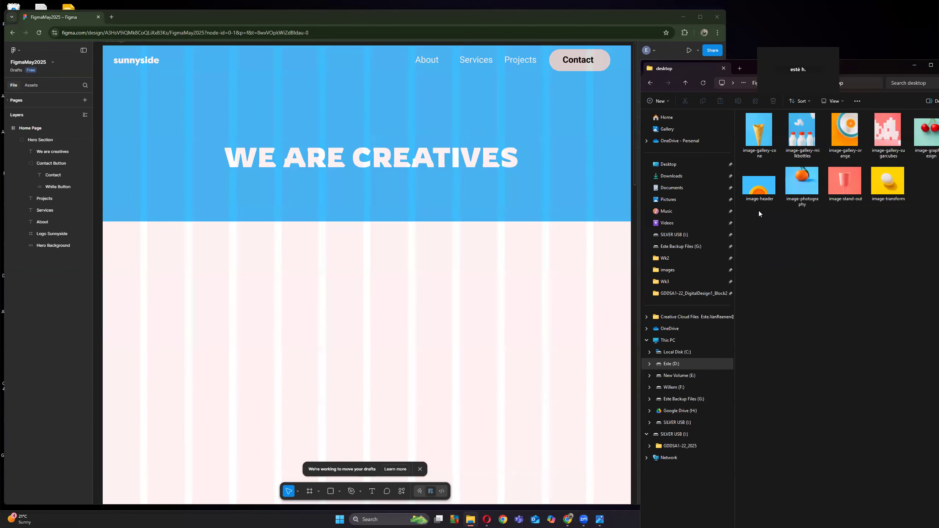
Step: Import the image-header picture onto the hero section at about X -499, Y -459, and return to the maximised Figma window
click(773, 190)
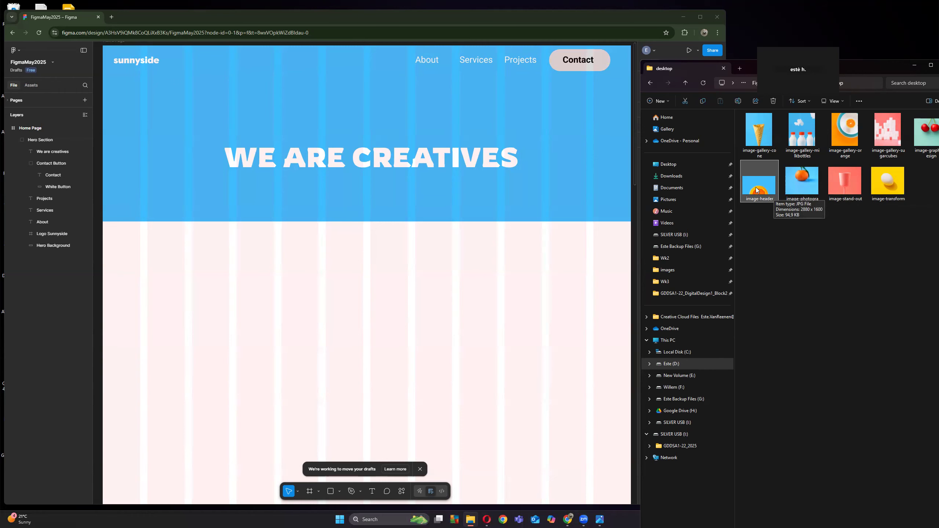
drag(769, 185, 445, 170)
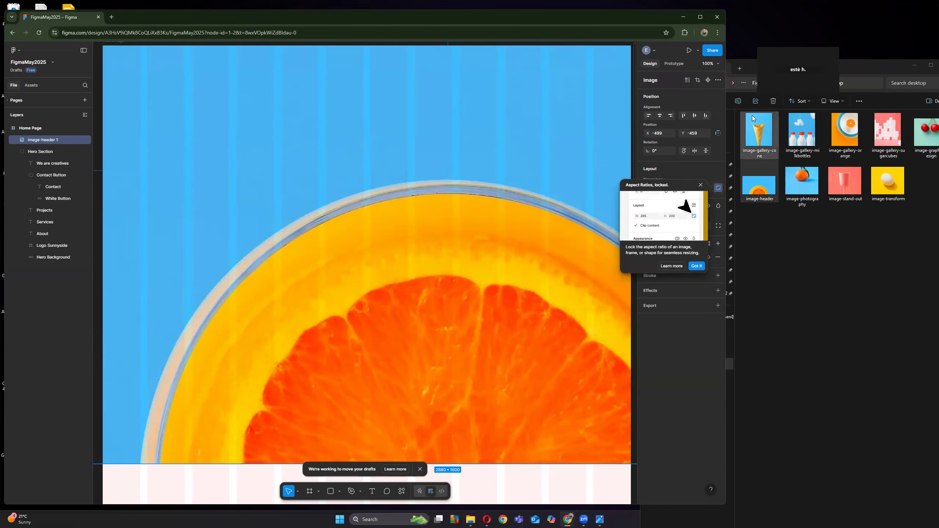
click(913, 65)
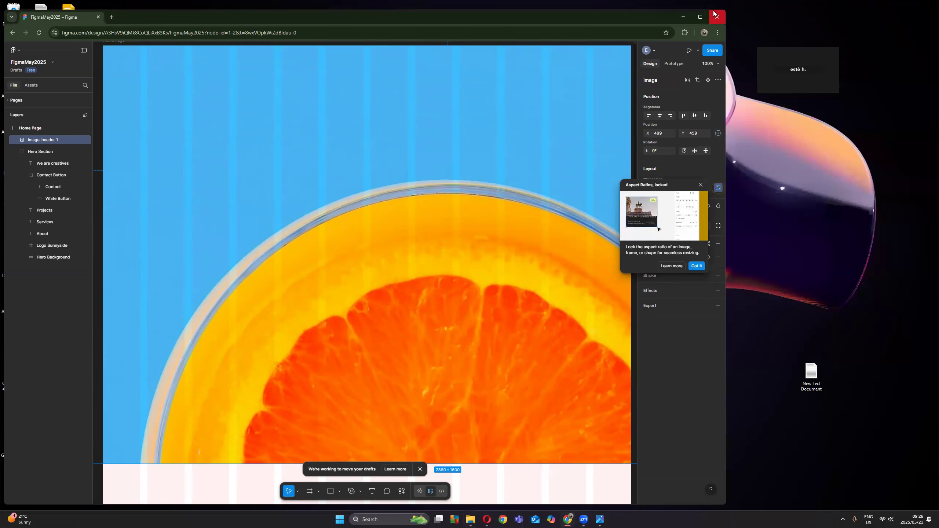
click(700, 16)
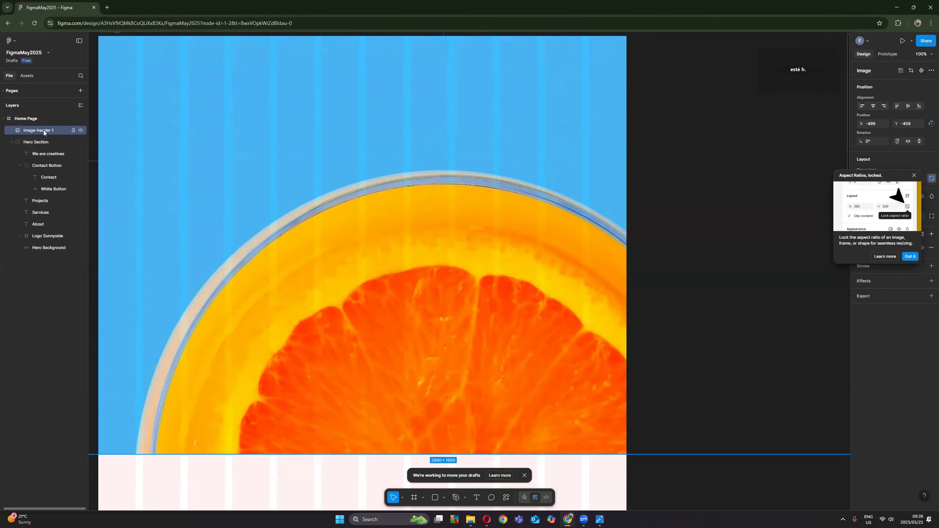
Step: Scale the header image to 1440 × 800 at X 0, Y -320, and place its layer in Hero Section directly above Hero Background
drag(43, 130, 35, 148)
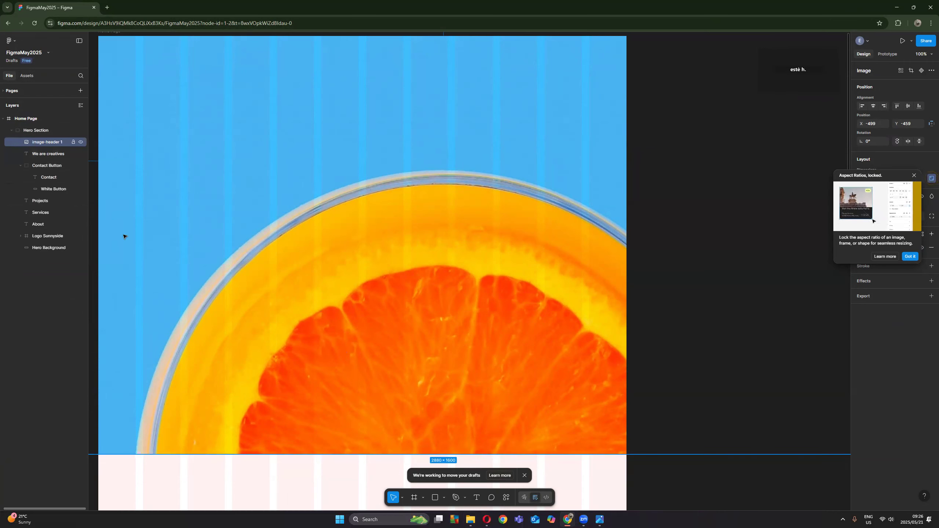
scroll(492, 374, down, 1)
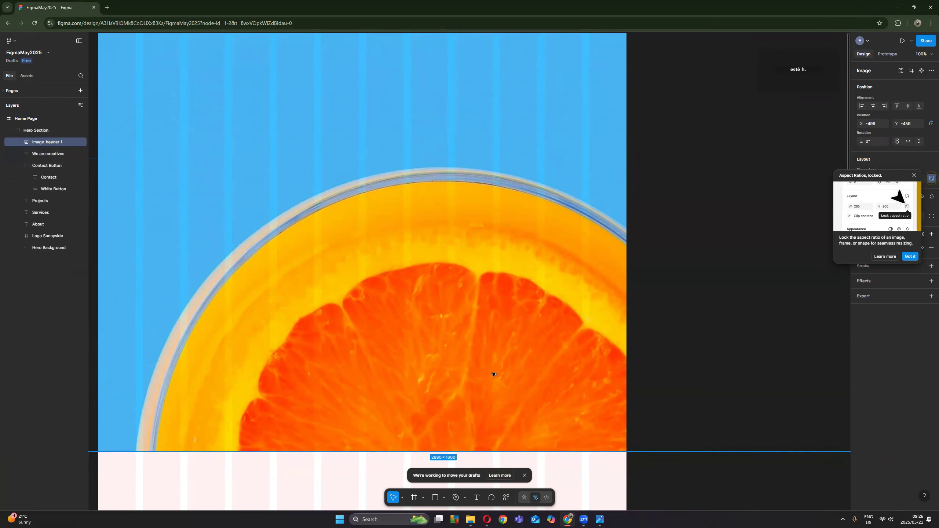
scroll(497, 355, down, 5)
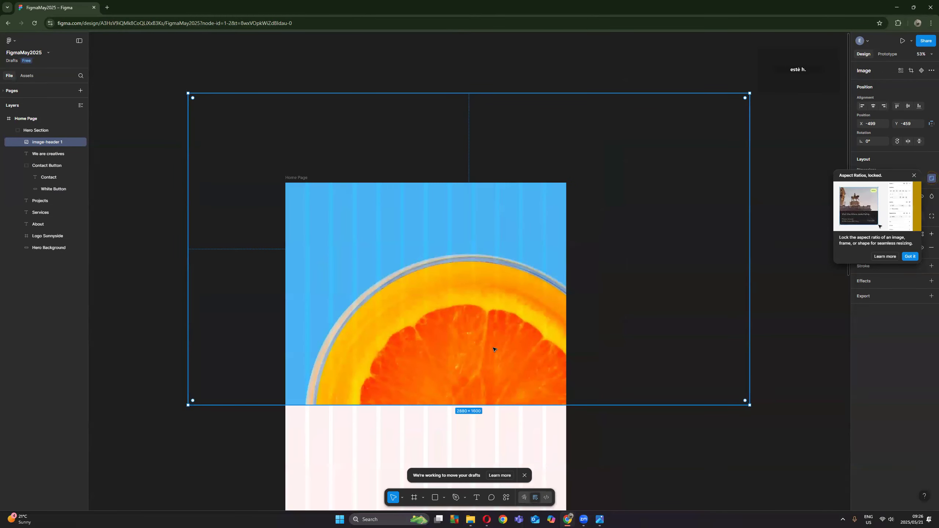
scroll(492, 350, down, 2)
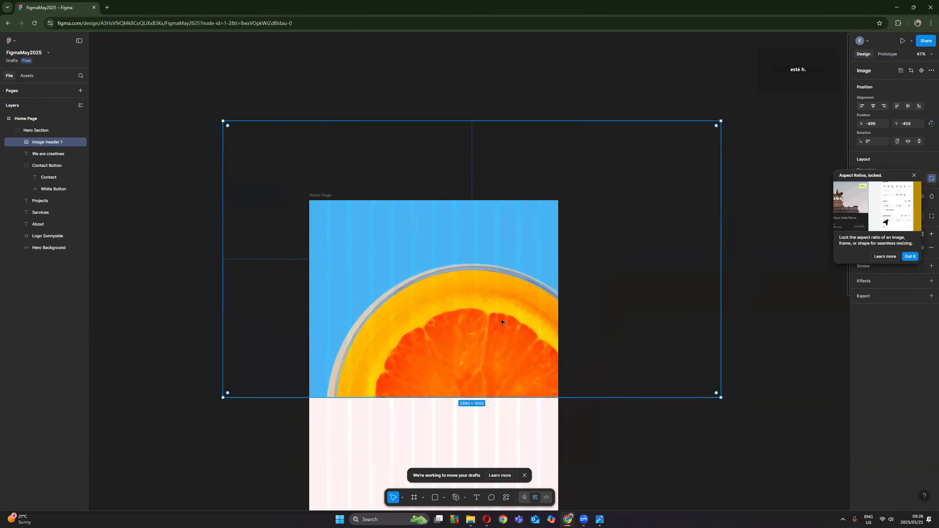
drag(721, 121, 519, 228)
drag(224, 396, 307, 310)
drag(454, 333, 458, 268)
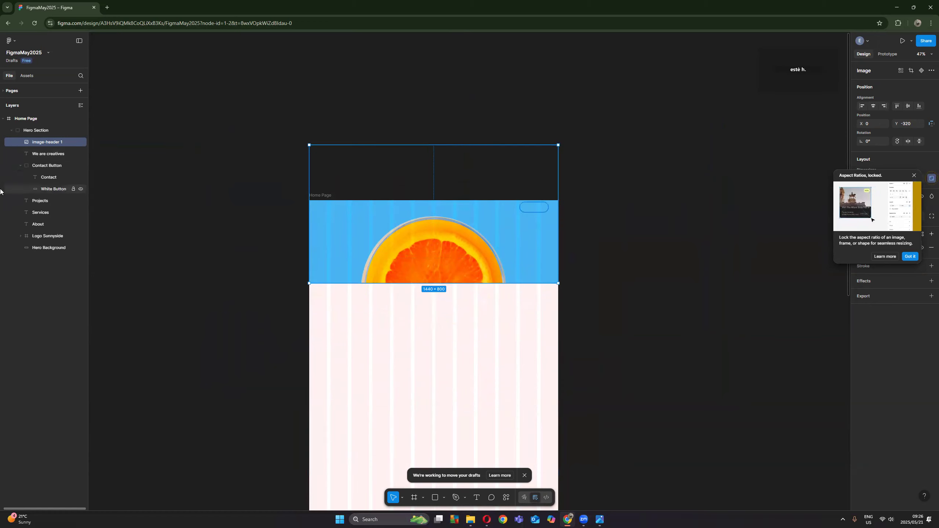
drag(50, 143, 50, 242)
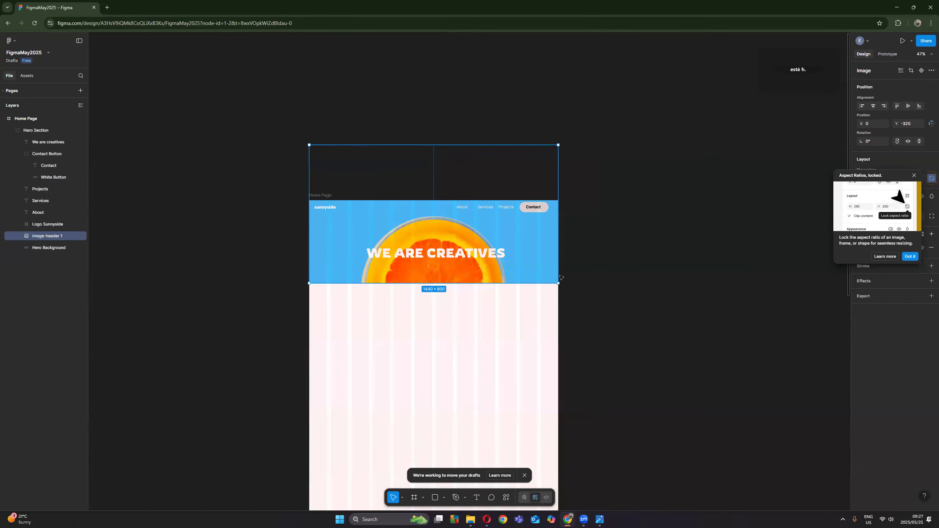
Step: Move the WE ARE CREATIVES heading up within the hero section to Y 164
click(446, 255)
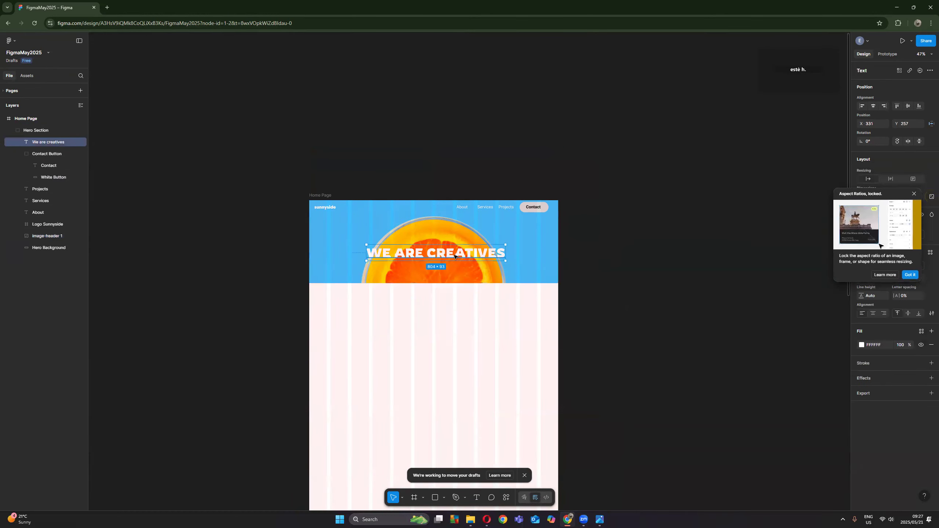
click(907, 106)
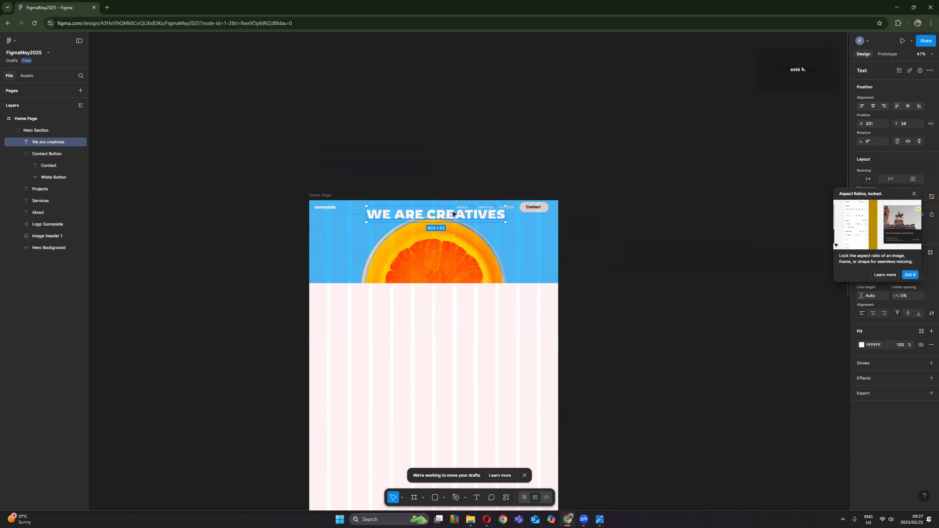
drag(456, 216, 458, 215)
key(Down)
key(Down)
key(Down)
key(Down)
key(Down)
key(Down)
key(Down)
key(Down)
key(Down)
key(Down)
key(Down)
key(Down)
key(Down)
key(Down)
key(Down)
key(Down)
key(Down)
key(Down)
key(Down)
key(Down)
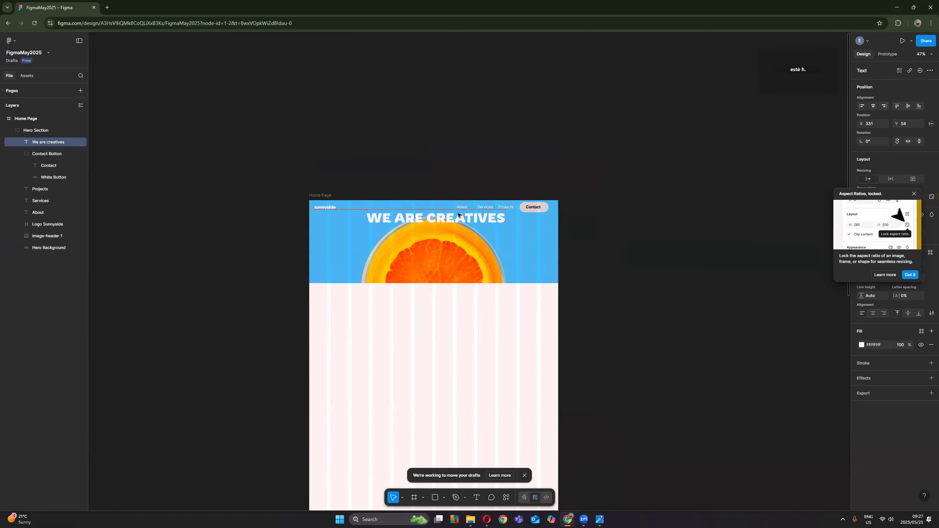
key(Down)
key(Down)
key(Down)
key(Down)
key(Down)
key(Down)
key(Down)
key(Down)
key(Down)
key(Down)
key(Down)
key(Down)
key(Down)
key(Down)
key(Down)
key(Down)
key(Down)
key(Down)
key(Down)
key(Down)
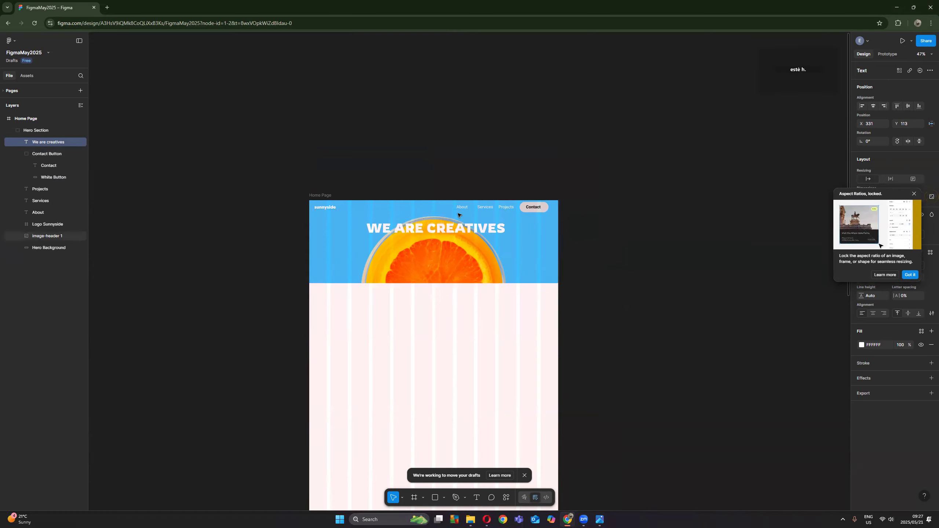
key(Down)
key(Down)
key(Down)
key(Down)
key(Down)
key(Down)
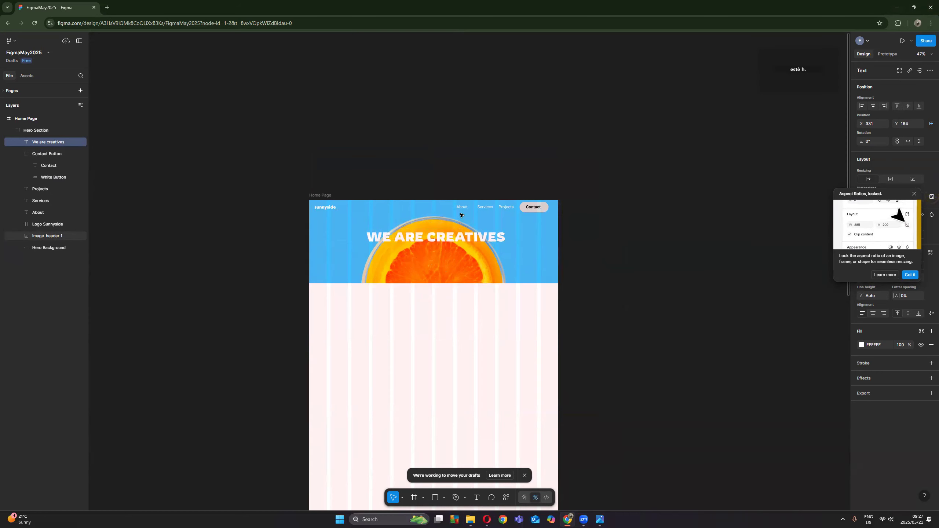
Step: Shrink the header image to 864 × 480 with its top at Y 0 and centre it horizontally in the hero section
click(417, 259)
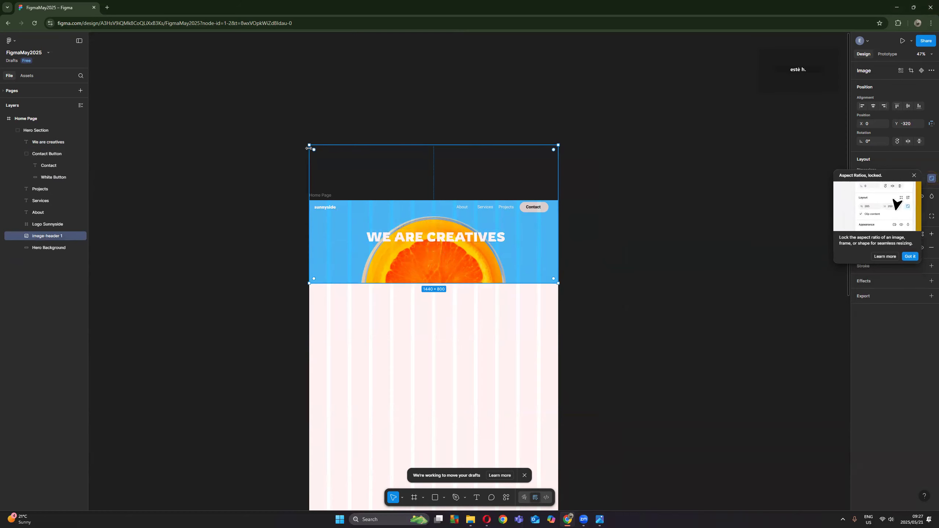
drag(330, 170, 366, 189)
drag(559, 175, 524, 193)
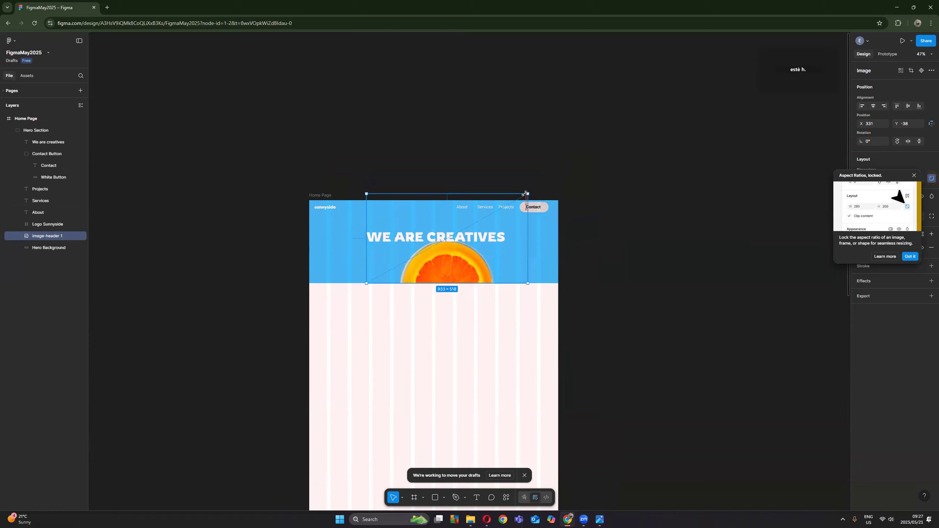
click(873, 107)
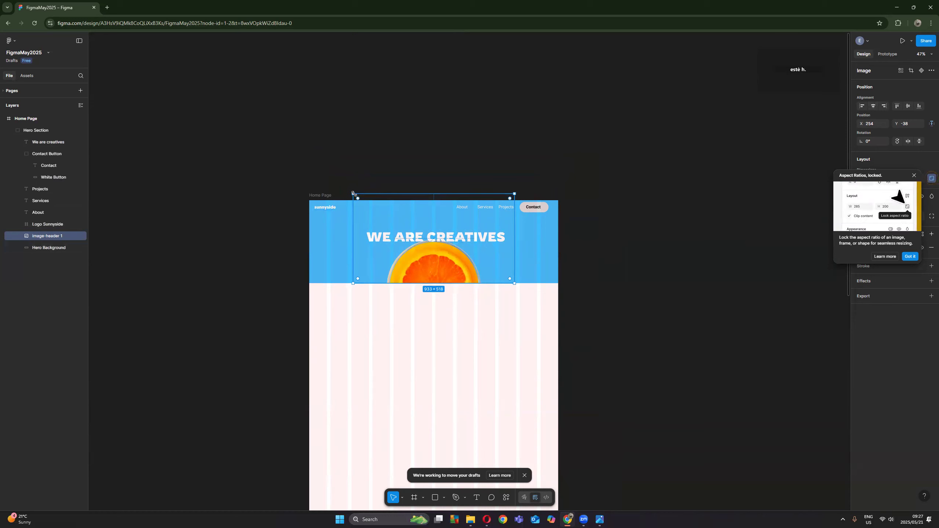
drag(360, 200, 369, 204)
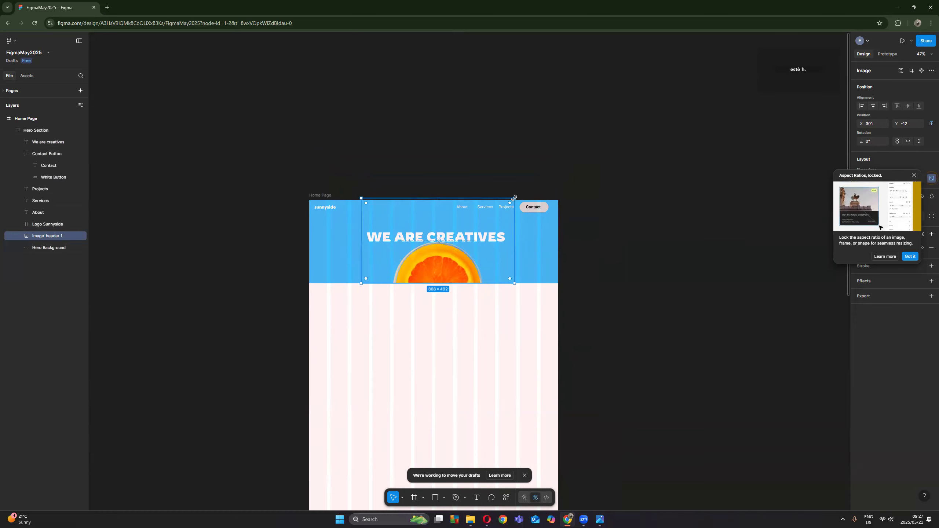
drag(514, 198, 510, 201)
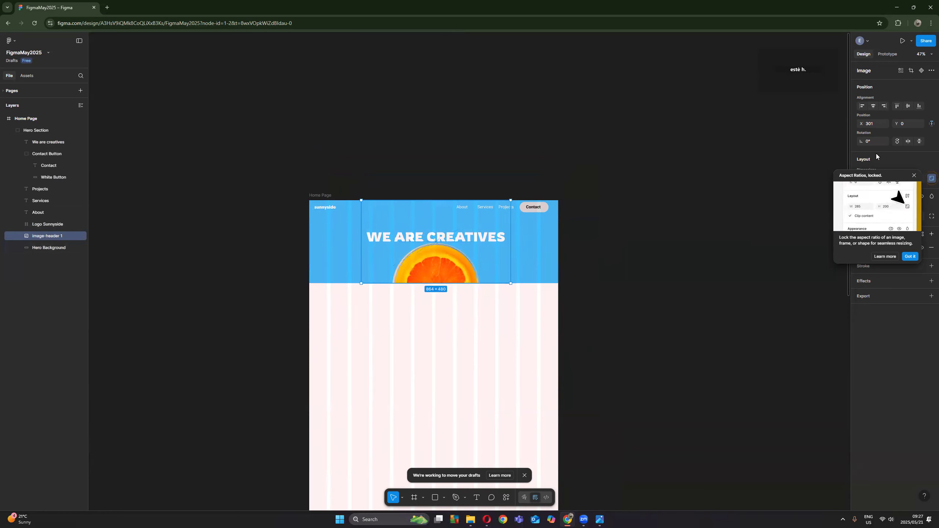
click(873, 106)
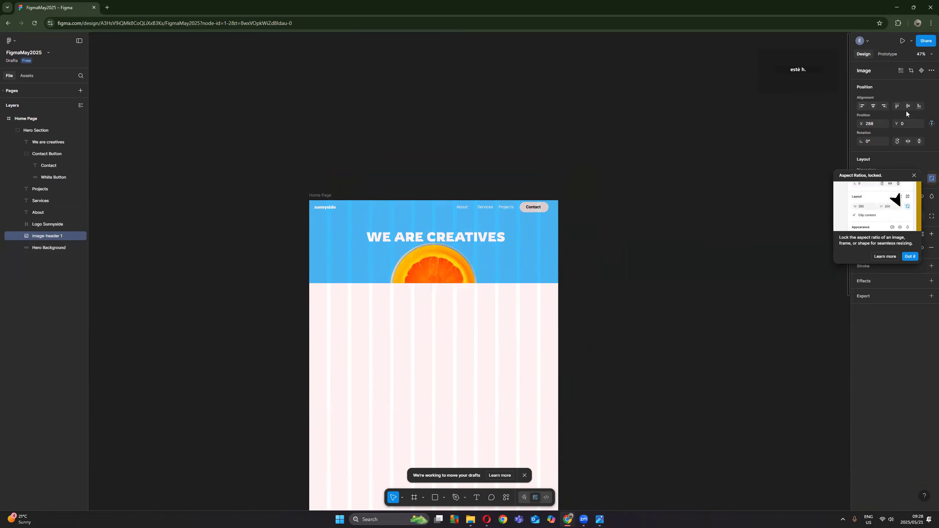
click(435, 335)
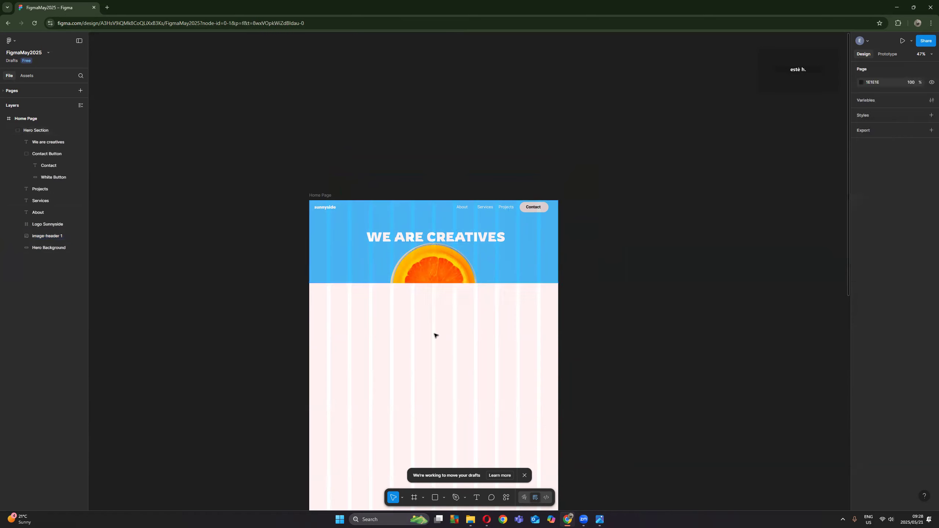
Step: Nudge the WE ARE CREATIVES heading up to Y 154 and clear the selection
click(441, 238)
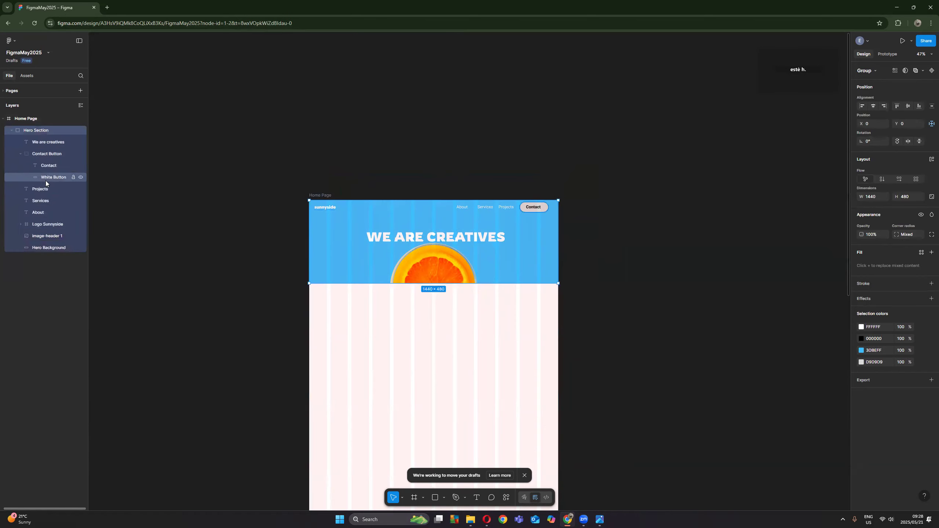
click(52, 142)
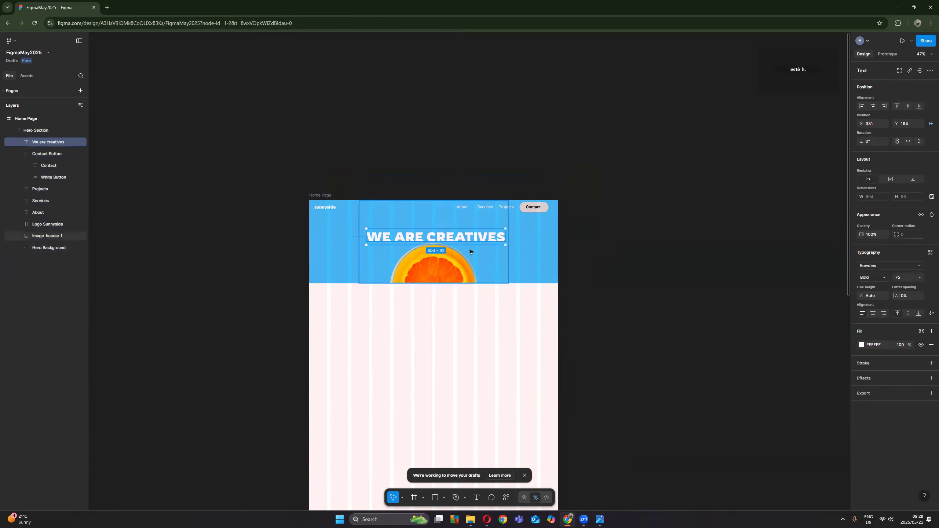
key(Up)
key(Up)
key(Up)
key(Up)
key(Up)
key(Up)
key(Up)
key(Up)
key(Up)
key(Up)
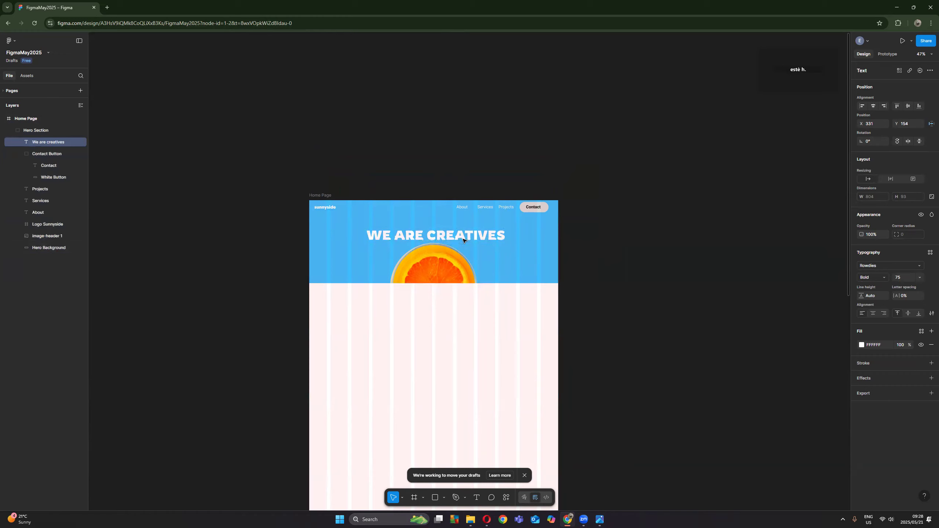
click(245, 188)
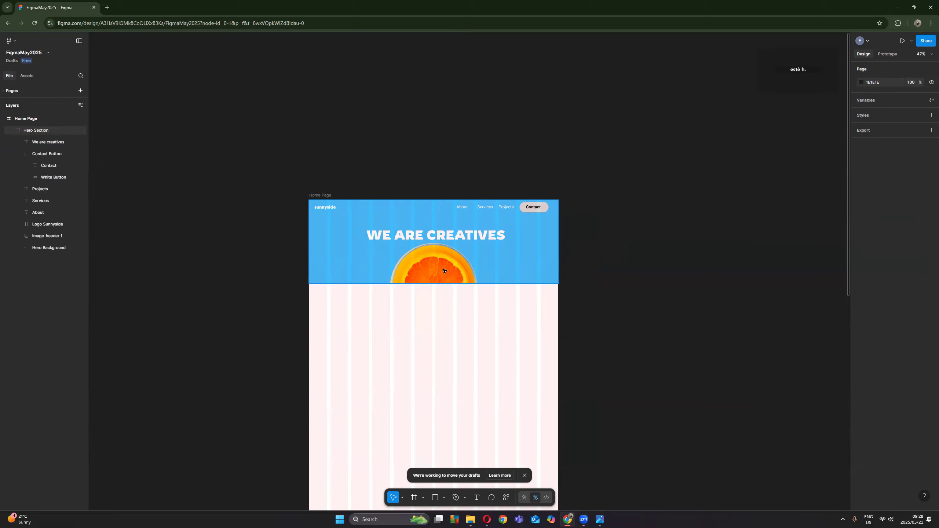
Step: Set the height of the Hero Background rectangle to 460
click(315, 250)
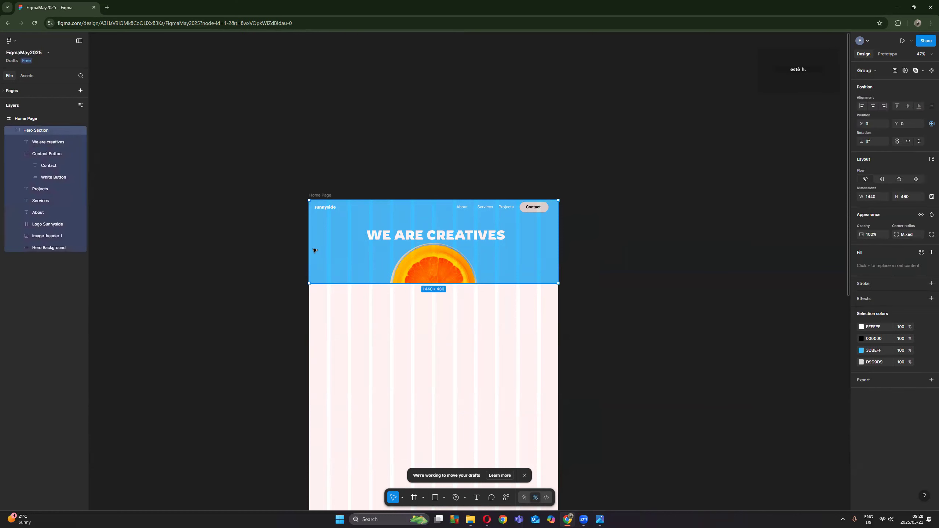
click(53, 247)
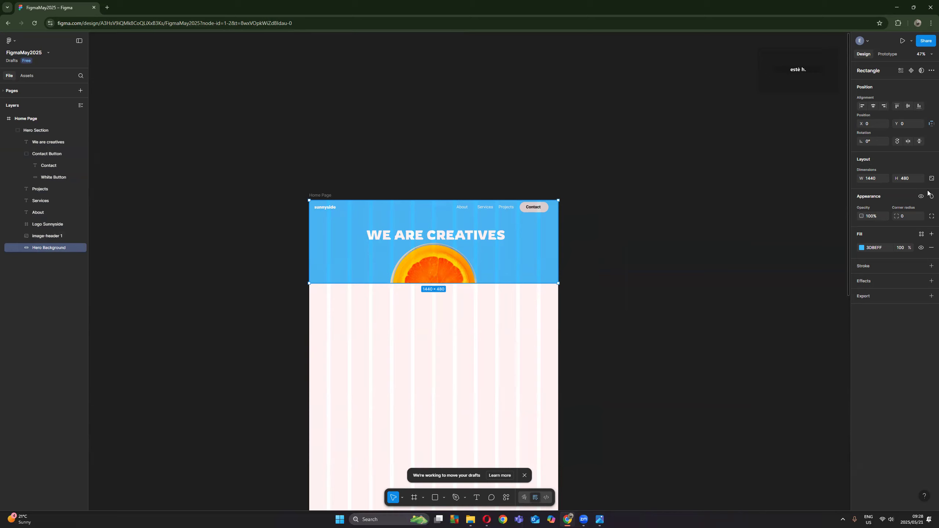
click(909, 179)
text(46)
key(Return)
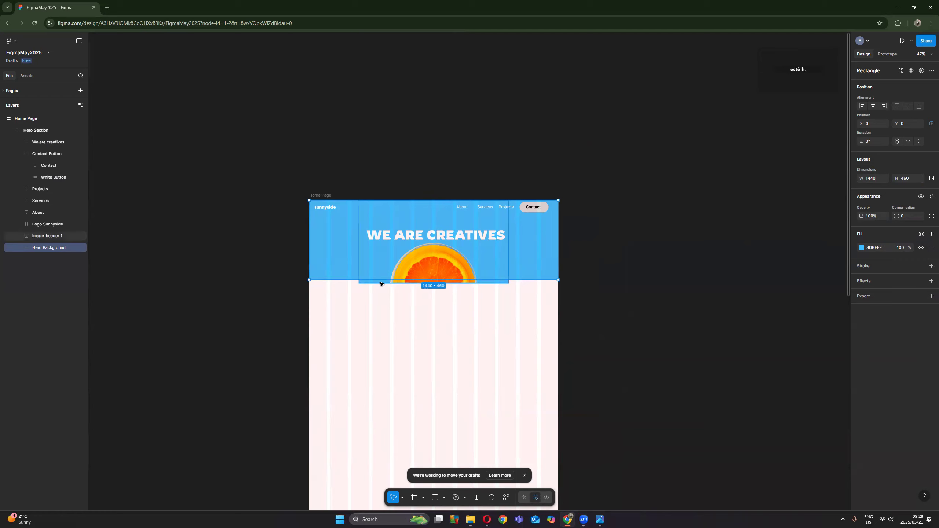
Step: Move the header image up so its bottom edge aligns with the bottom of the hero background, at Y -20
click(50, 236)
drag(449, 272, 450, 267)
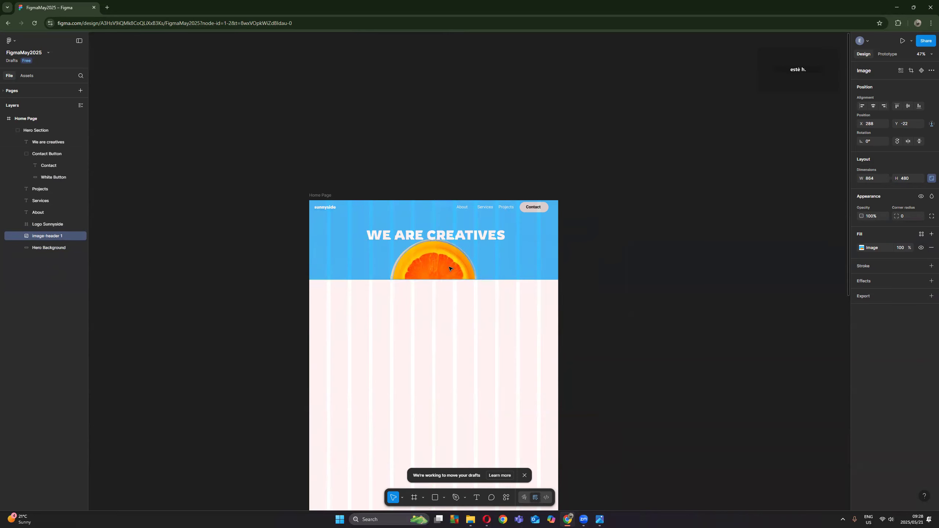
click(918, 106)
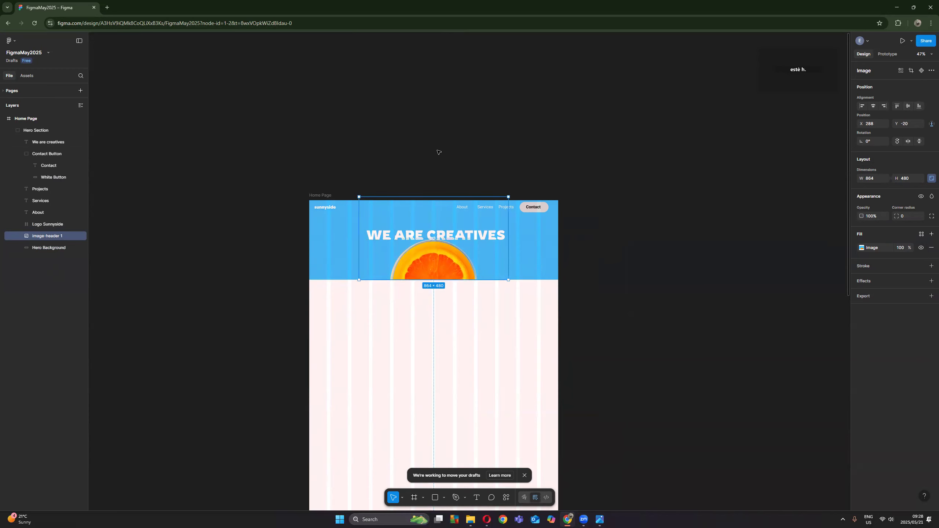
Step: Nudge the WE ARE CREATIVES heading further up to leave a gap above the orange slice, and clear the selection
click(492, 237)
drag(491, 237, 493, 237)
key(Up)
key(Up)
key(Up)
key(Up)
key(Up)
key(Up)
key(Up)
key(Up)
key(Up)
key(Up)
key(Up)
key(Up)
key(Up)
key(Up)
key(Up)
key(Up)
key(Up)
key(Up)
key(Up)
key(Down)
key(Down)
key(Down)
click(448, 174)
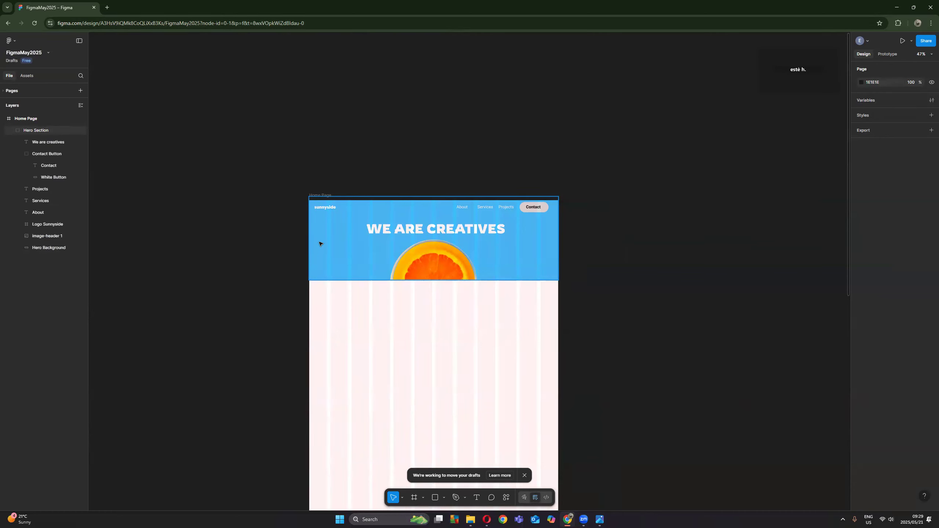
Step: Set the Hero Section group's height to 640 and align it to the top of the Home Page frame
click(317, 267)
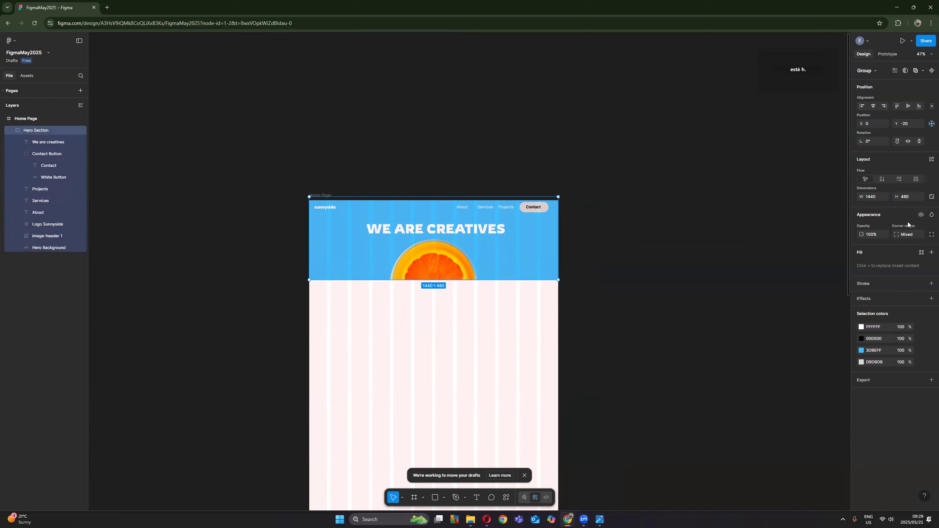
text(640)
key(Return)
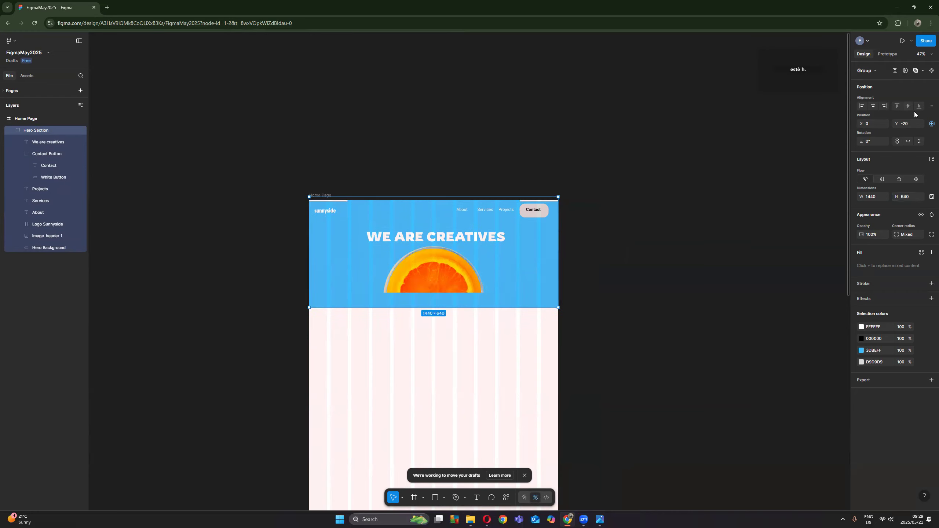
click(897, 106)
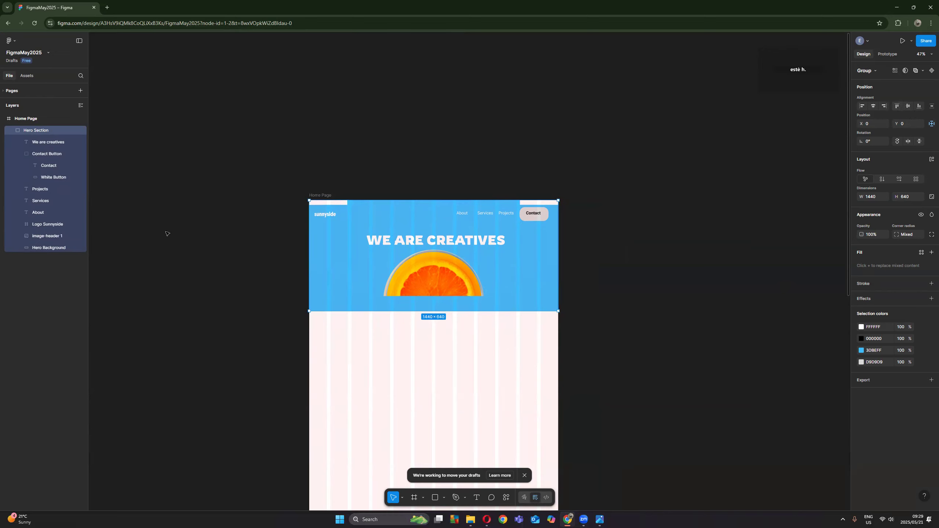
Step: Set the Hero Background rectangle's height to 640 and align it to the top of the page
click(192, 232)
click(319, 267)
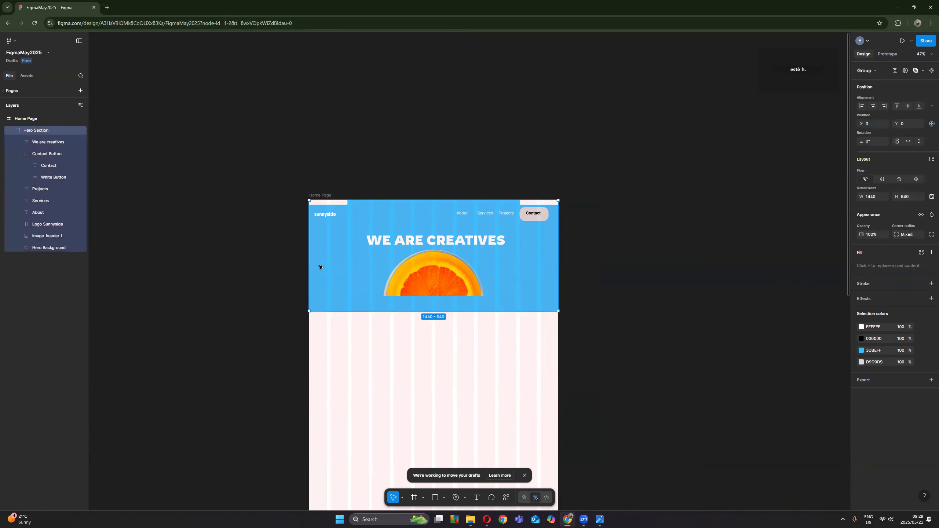
click(31, 267)
click(47, 248)
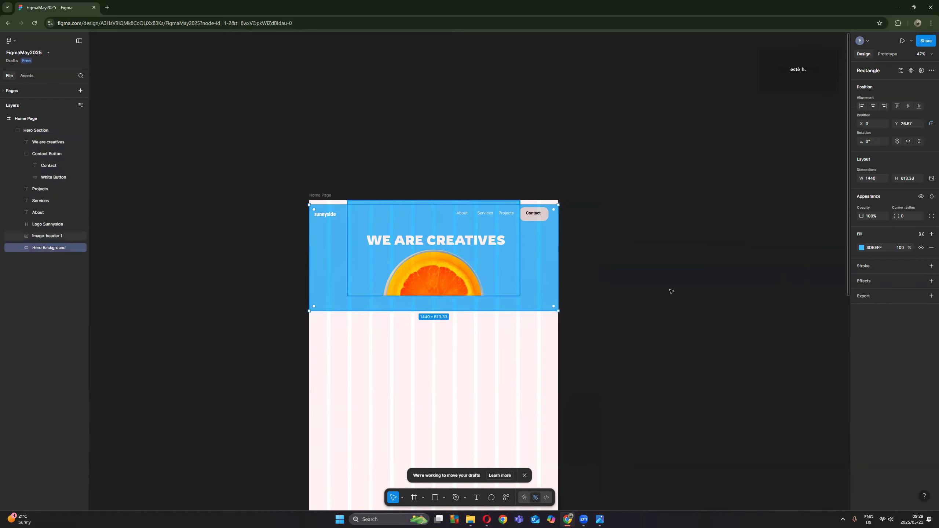
click(905, 178)
text(640)
key(Return)
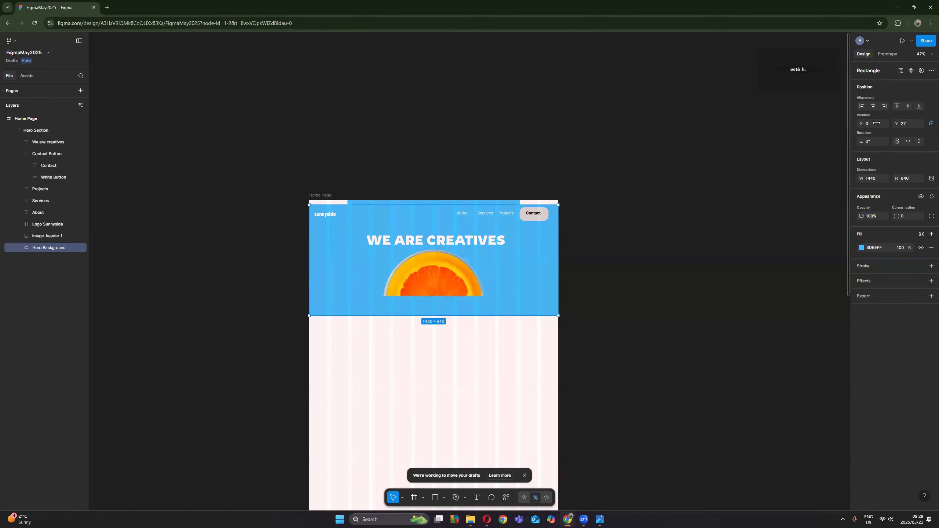
click(897, 106)
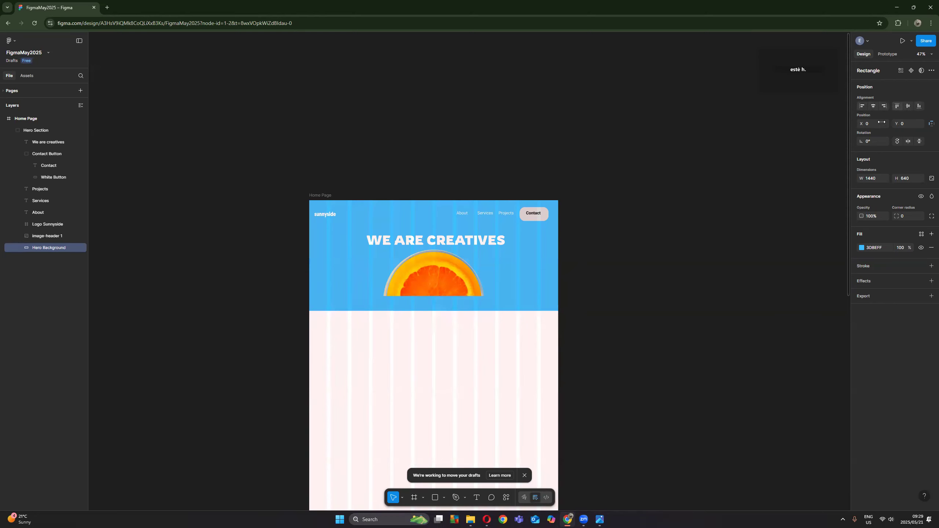
Step: Nudge the orange header image down until its bottom edge meets the hero background's bottom edge, at Y 86
click(463, 293)
key(Down)
key(Down)
key(Down)
key(Down)
key(Down)
key(Down)
key(Down)
key(Down)
key(Down)
key(Down)
key(Down)
key(Down)
key(Down)
key(Down)
key(Down)
key(Down)
key(Down)
key(Down)
key(Down)
key(Down)
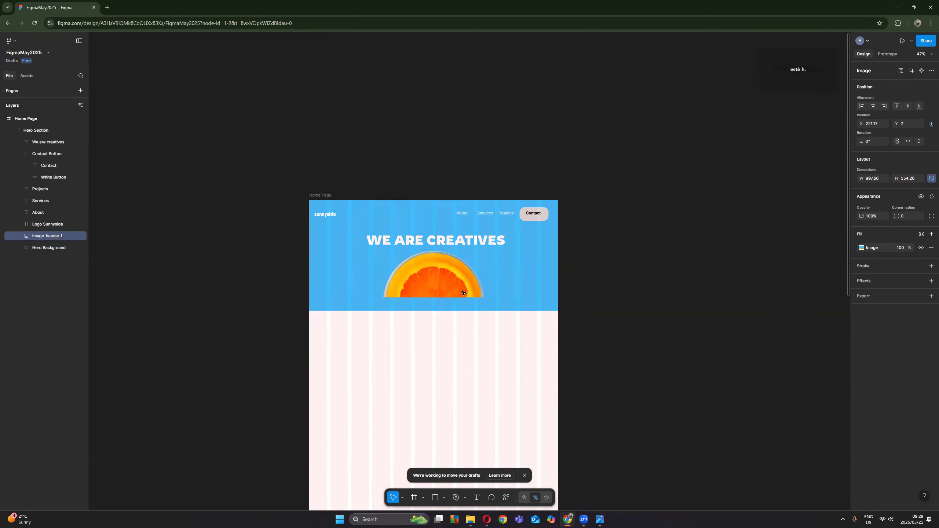
key(Down)
key(Down)
key(Down)
key(Down)
key(Down)
key(Down)
key(Down)
key(Down)
key(Down)
key(Down)
key(Down)
key(Down)
key(Down)
key(Down)
key(Down)
key(Down)
key(Down)
key(Down)
key(Down)
key(Down)
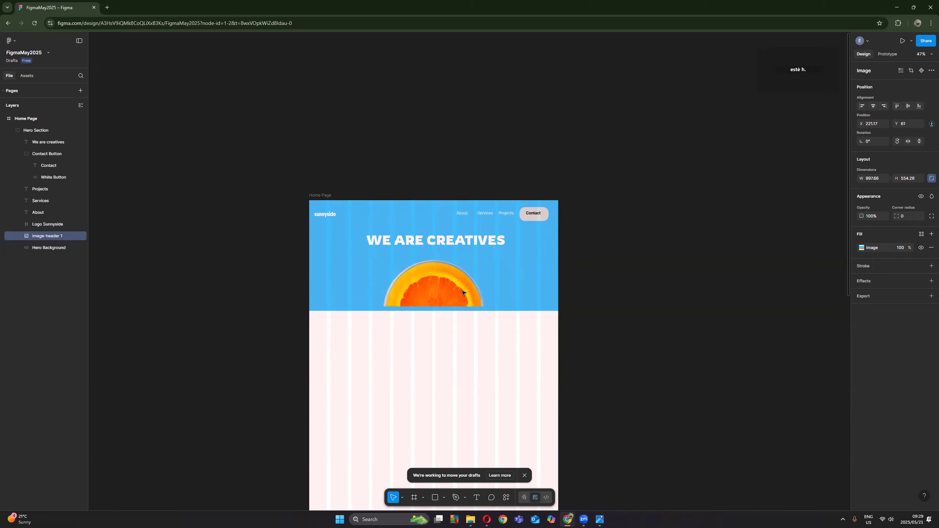
key(Down)
key(Down)
key(Down)
key(Down)
key(Down)
key(Down)
key(Down)
key(Down)
key(Down)
key(Down)
key(Down)
key(Down)
key(Down)
key(Down)
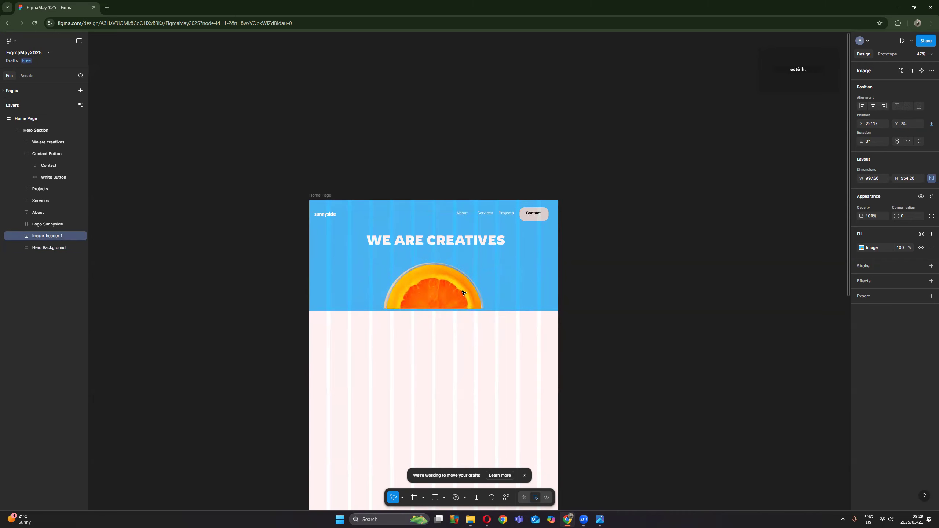
key(Down)
key(Down)
key(Down)
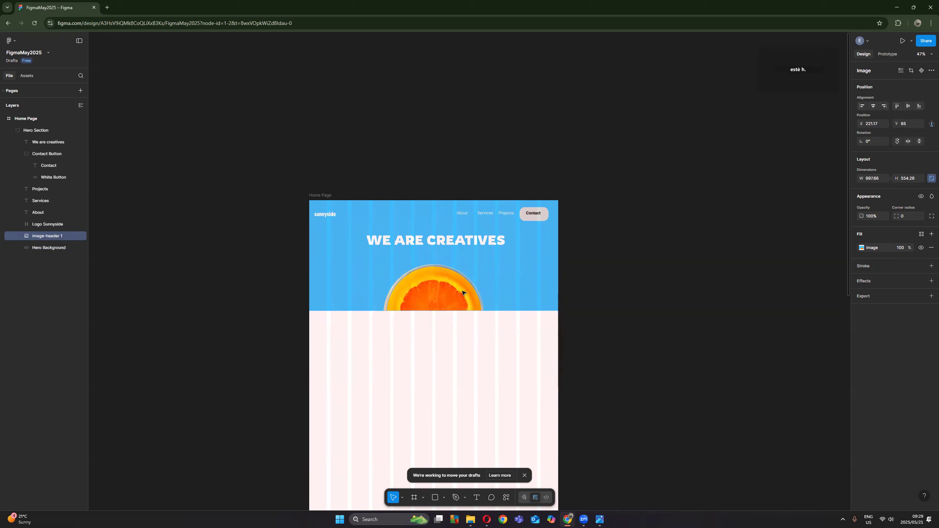
key(Down)
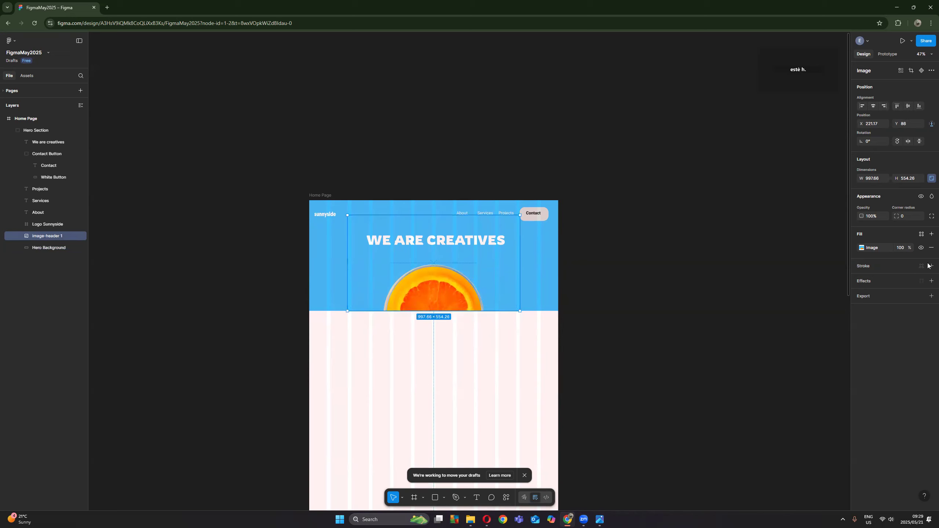
Step: Nudge the WE ARE CREATIVES heading down to about Y 211, closer to the orange slice, and clear the selection
click(440, 246)
key(Down)
key(Down)
key(Down)
key(Down)
key(Down)
key(Down)
key(Down)
key(Down)
key(Down)
key(Down)
key(Down)
key(Down)
key(Down)
key(Down)
key(Down)
key(Down)
key(Down)
key(Down)
key(Down)
key(Down)
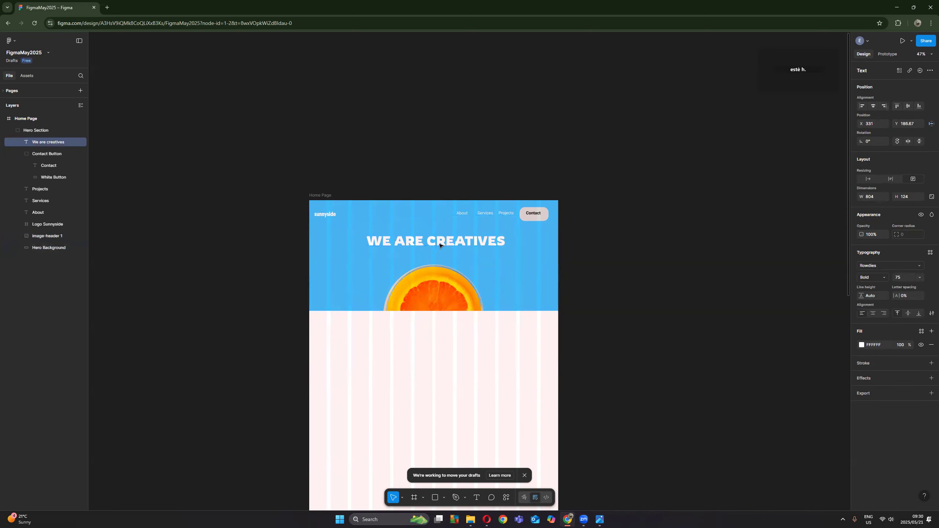
key(Down)
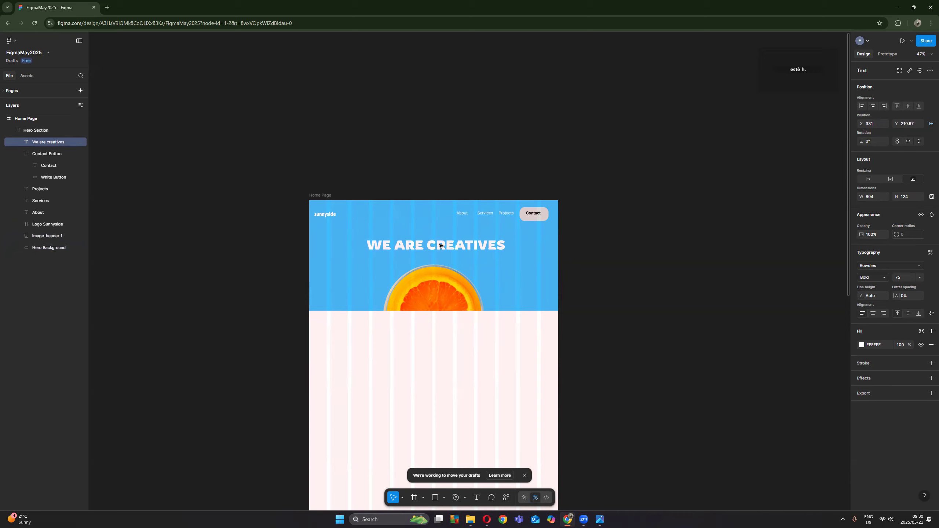
click(644, 265)
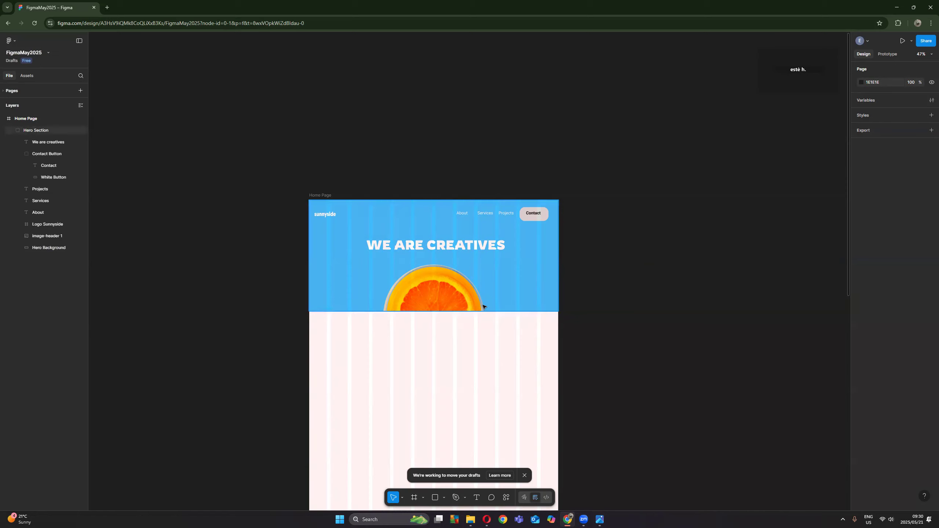
Step: Undo the heading and header image nudges along with the 640-high resizing and top alignment of the Hero Section group and Hero Background
key(ctrl+z)
key(ctrl+z)
key(ctrl+z)
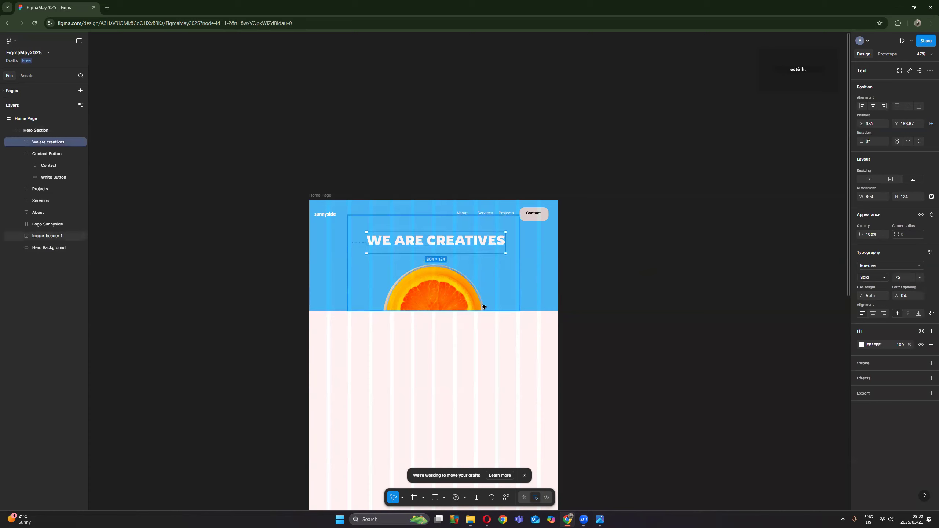
click(483, 306)
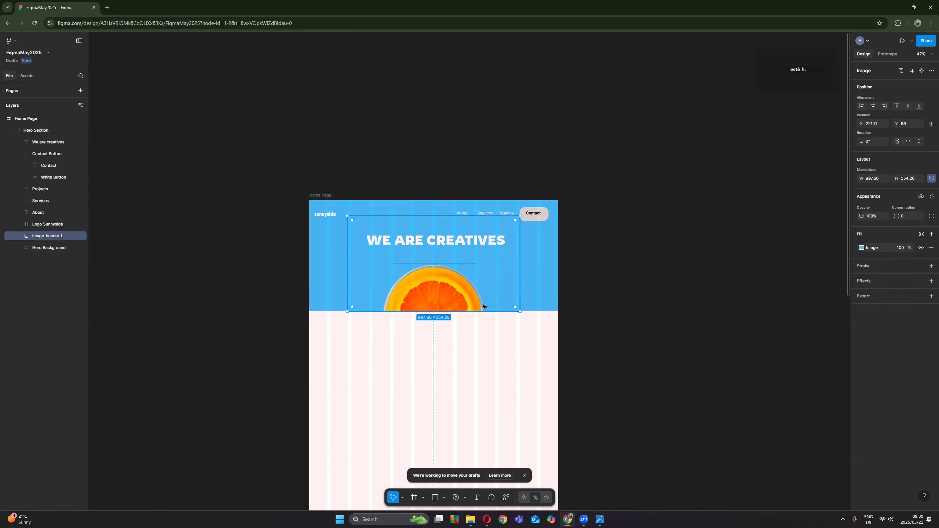
key(ctrl+z)
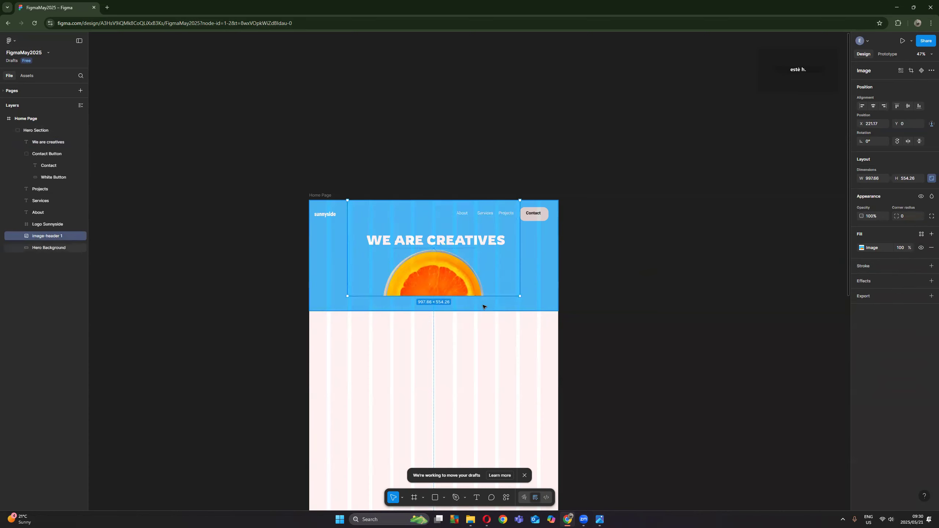
key(ctrl+z)
key(ctrl+z)
key(ctrl+z)
key(ctrl+z)
key(ctrl+z)
key(ctrl+z)
key(ctrl+z)
key(ctrl+z)
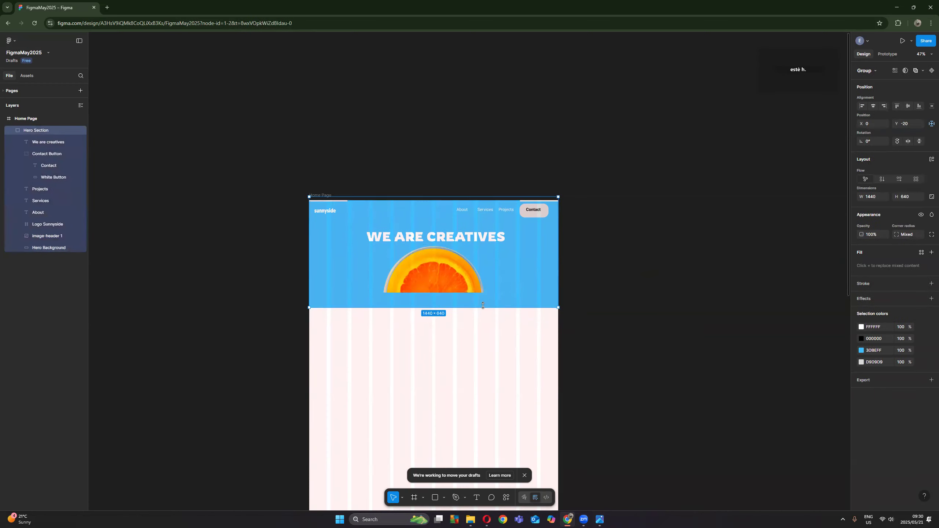
key(ctrl+z)
key(ctrl+z)
key(ctrl+z)
key(ctrl+z)
key(ctrl+z)
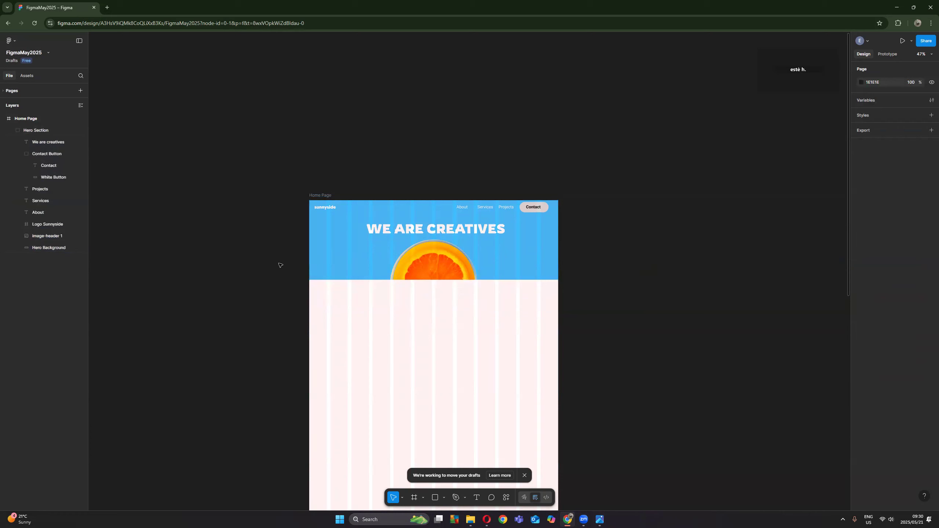
click(362, 255)
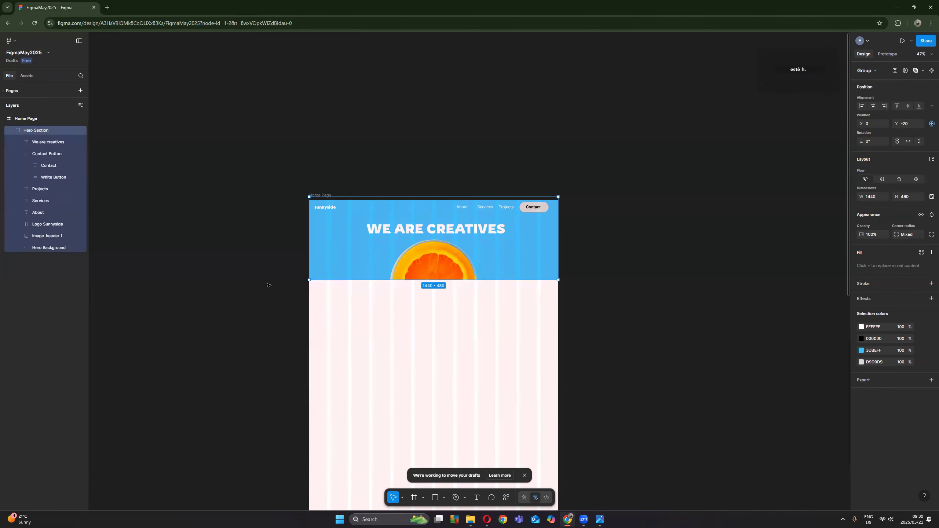
scroll(273, 246, up, 1)
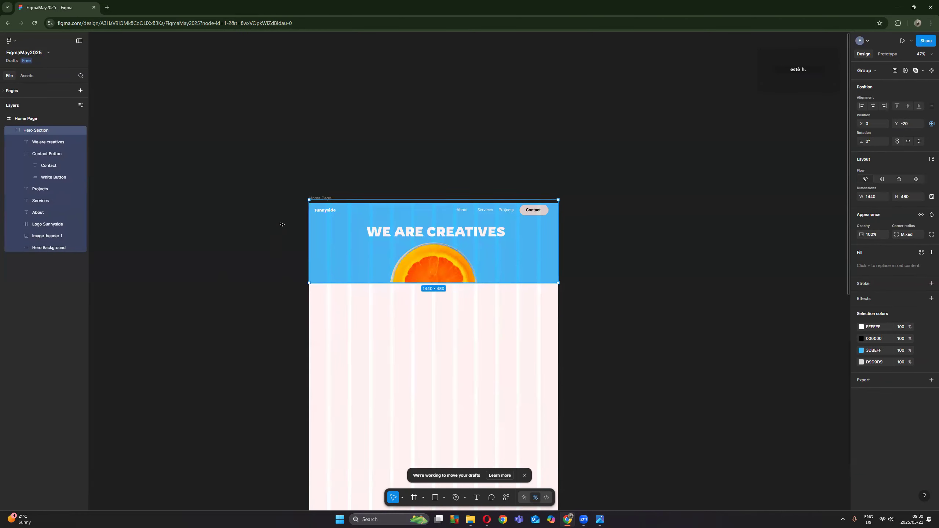
click(246, 275)
click(340, 256)
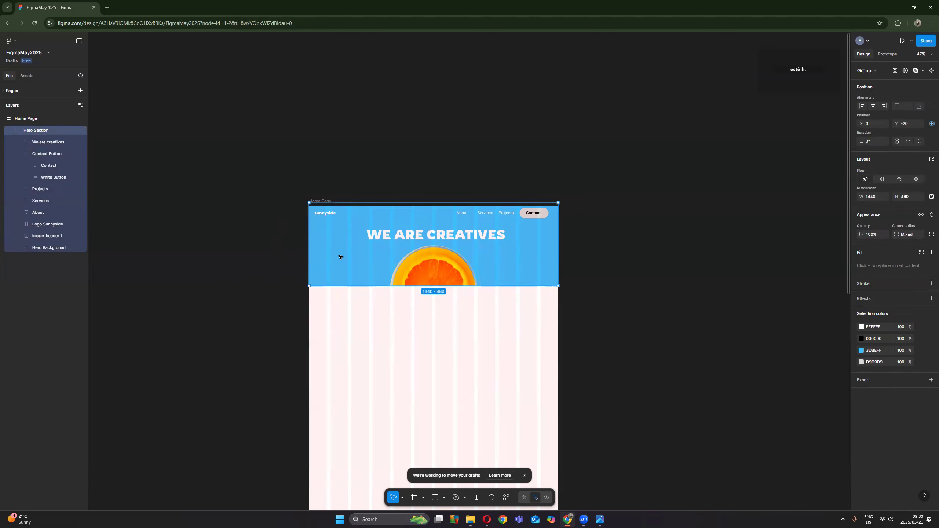
click(220, 288)
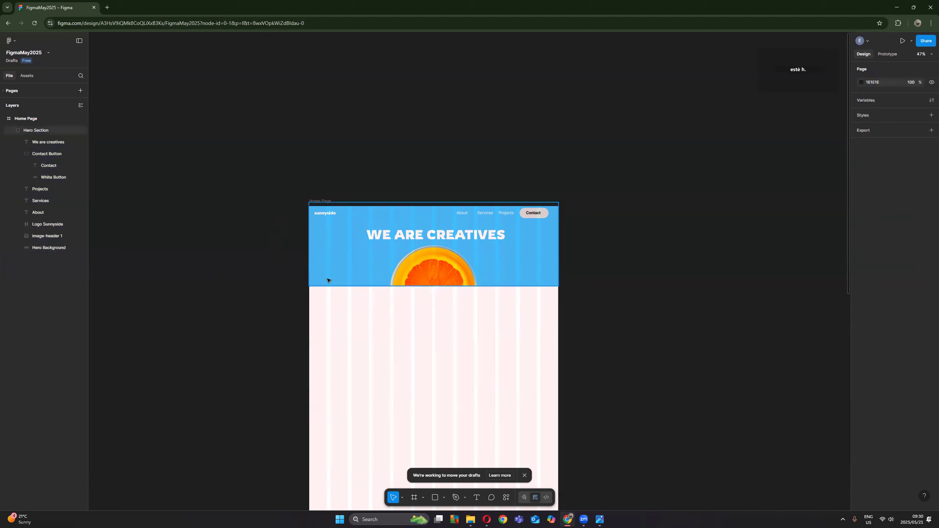
click(355, 271)
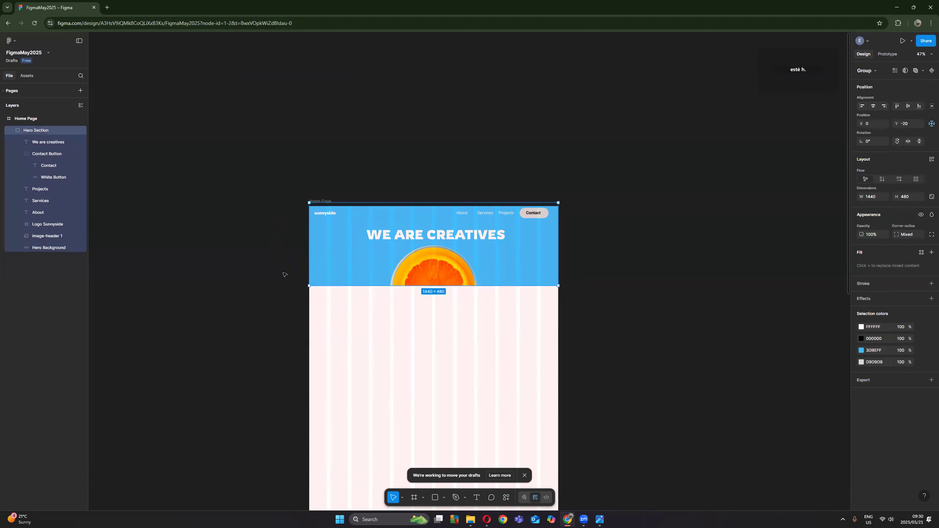
Step: Set only the Hero Background rectangle's height to 640, without scaling the rest of the Hero Section group
click(42, 248)
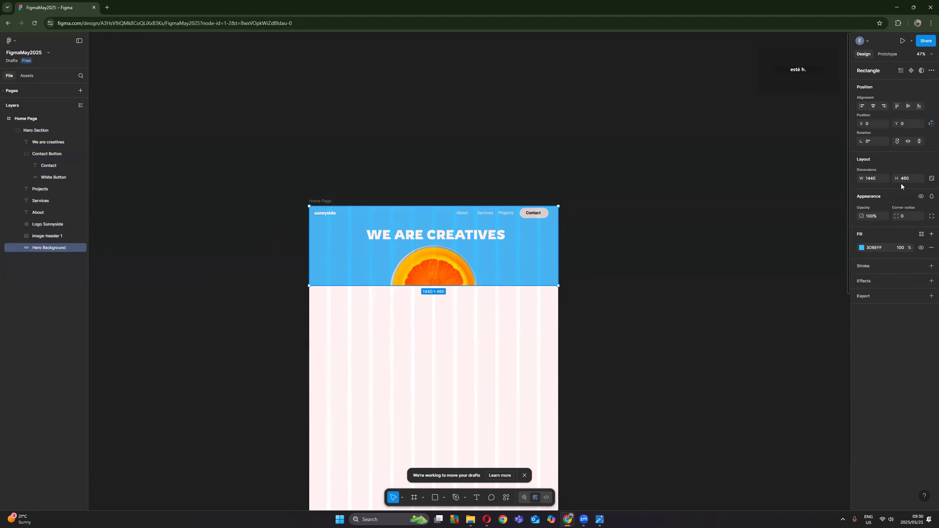
click(915, 181)
key(Return)
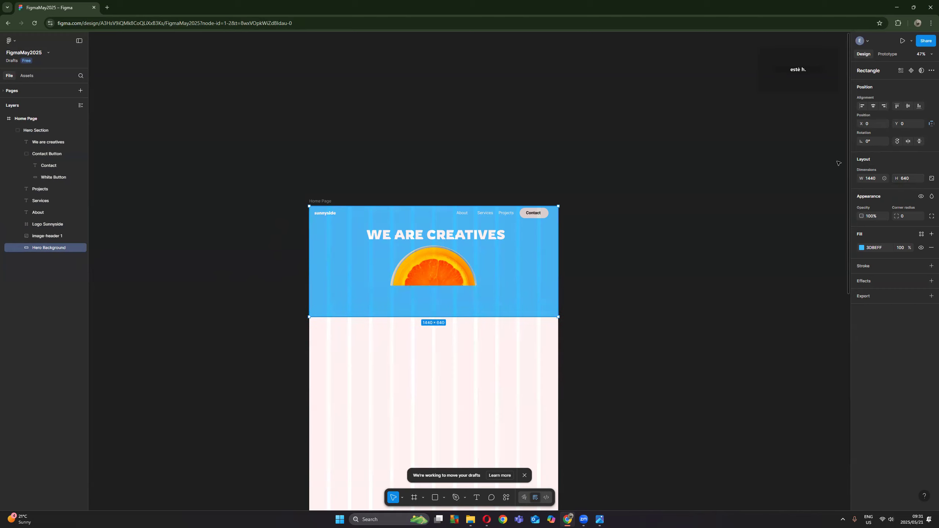
Step: Align the orange header image to the bottom of the hero section, at Y 160, and clear the selection
click(441, 281)
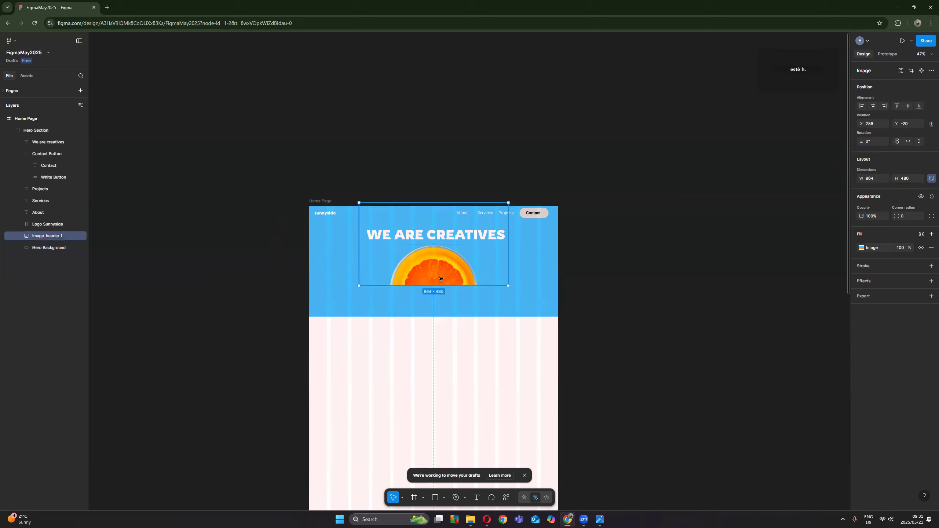
click(919, 106)
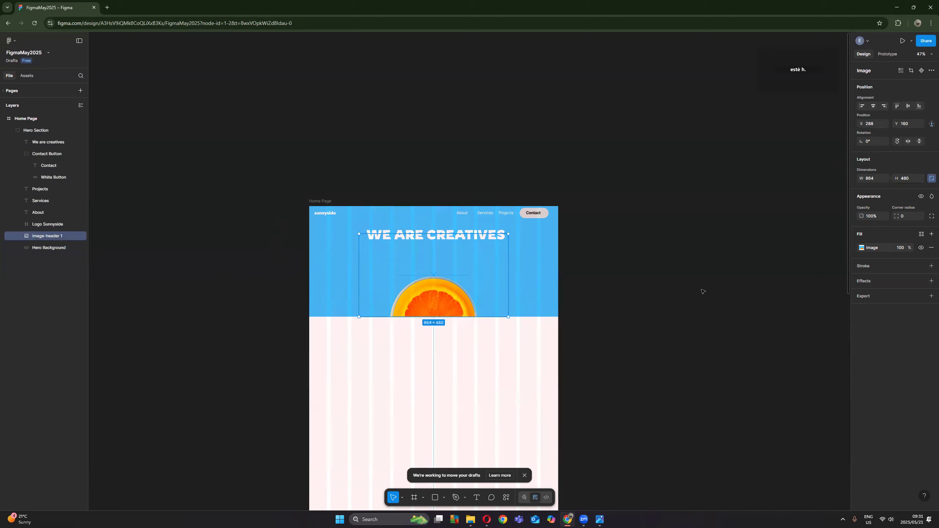
click(666, 266)
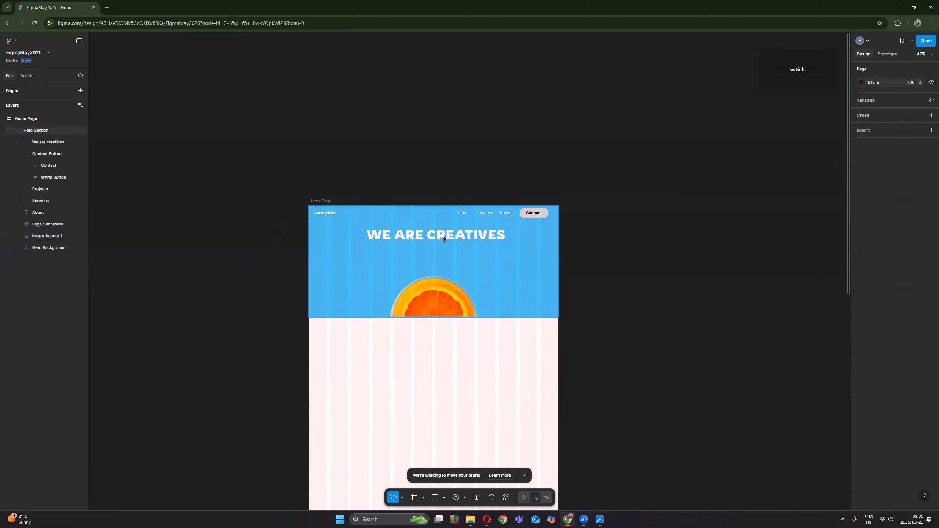
Step: Nudge the WE ARE CREATIVES heading down to Y 180, between the navigation and the orange slice
click(464, 258)
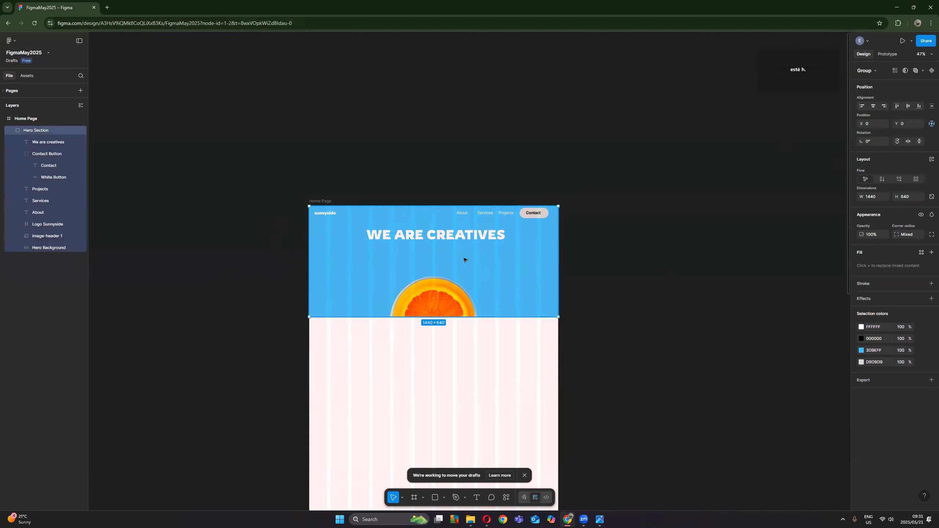
click(50, 142)
key(Down)
key(Down)
key(Down)
key(Down)
key(Down)
key(Down)
key(Down)
key(Down)
key(Down)
key(Down)
key(Down)
key(Down)
key(Down)
key(Down)
key(Down)
key(Down)
key(Down)
key(Down)
key(Down)
key(Down)
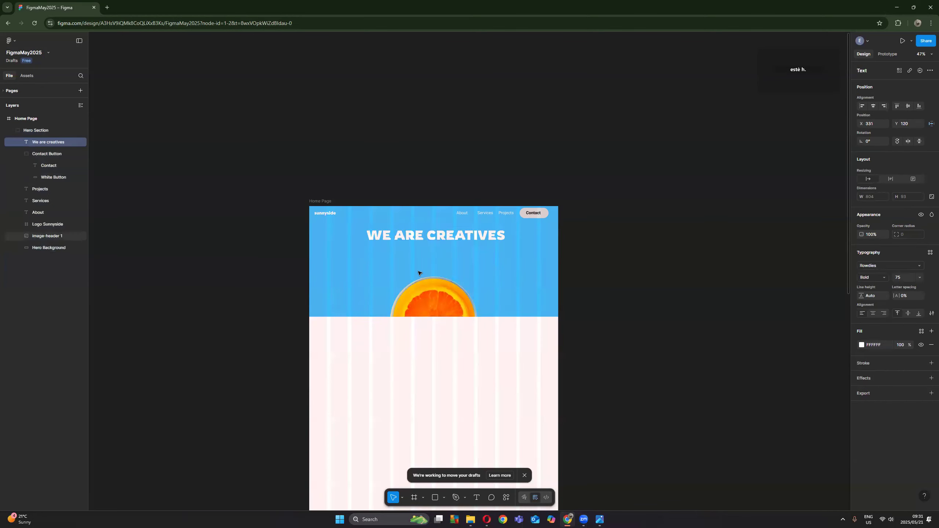
key(Down)
key(Down)
key(Down)
key(Down)
key(Down)
key(Down)
key(Down)
key(Down)
key(Down)
key(Down)
key(Down)
key(Down)
key(Down)
key(Down)
key(Down)
key(Down)
key(Down)
key(Down)
key(Down)
key(Down)
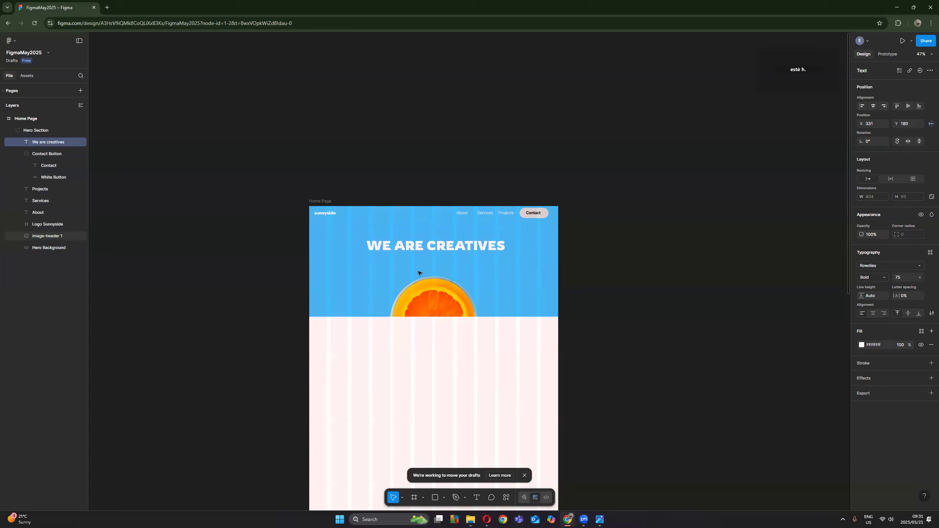
Step: Nudge the WE ARE CREATIVES heading down to Y 200 and clear the selection
key(Down)
key(Down)
key(Down)
key(Down)
key(Up)
key(Up)
key(Down)
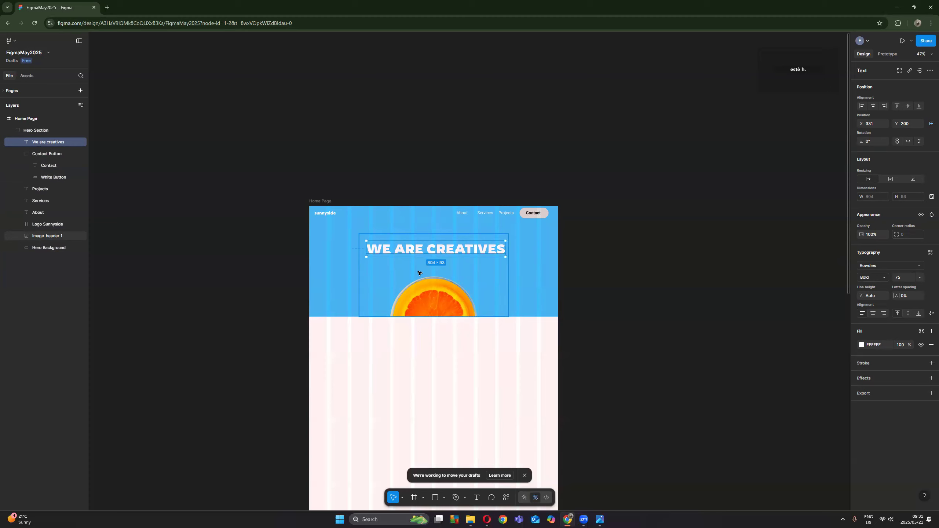
click(577, 273)
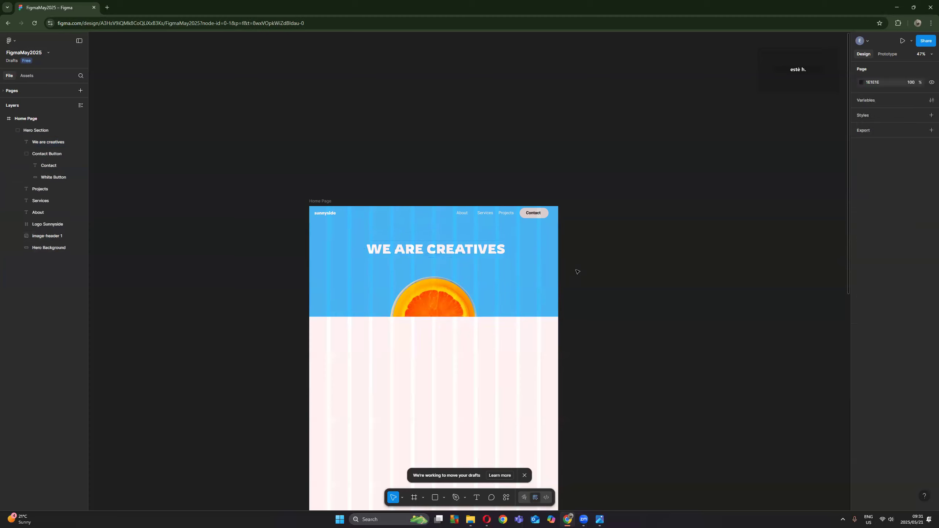
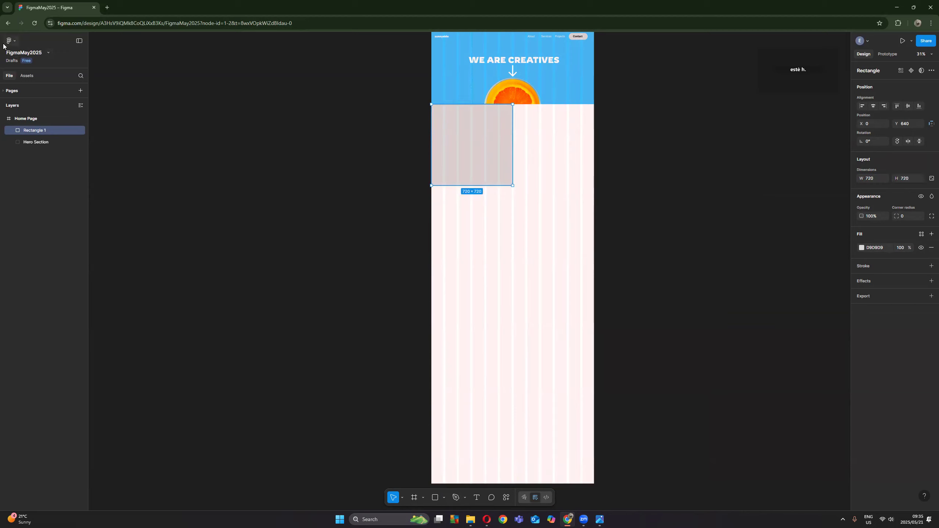
Step: Fill the 720 × 720 square below the hero with yellow FFD600 and lock the Hero Section group
scroll(515, 152, up, 5)
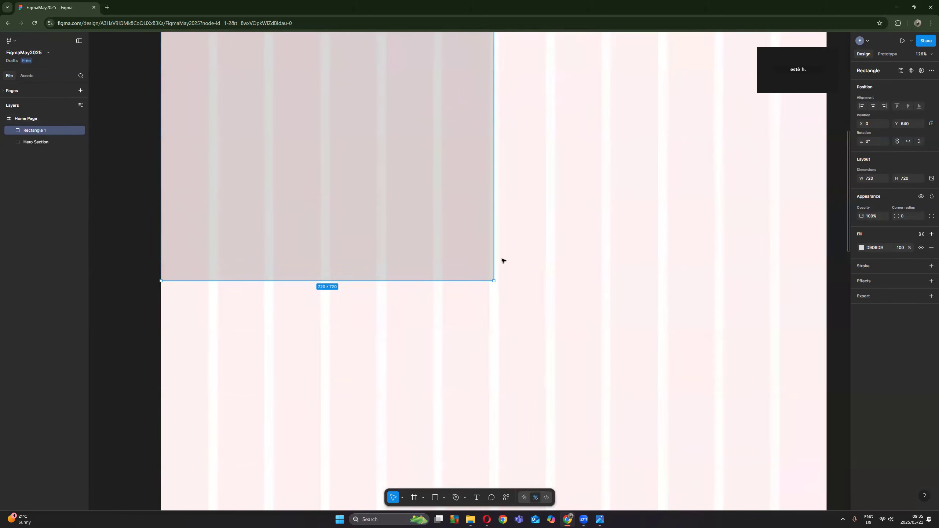
scroll(500, 261, down, 3)
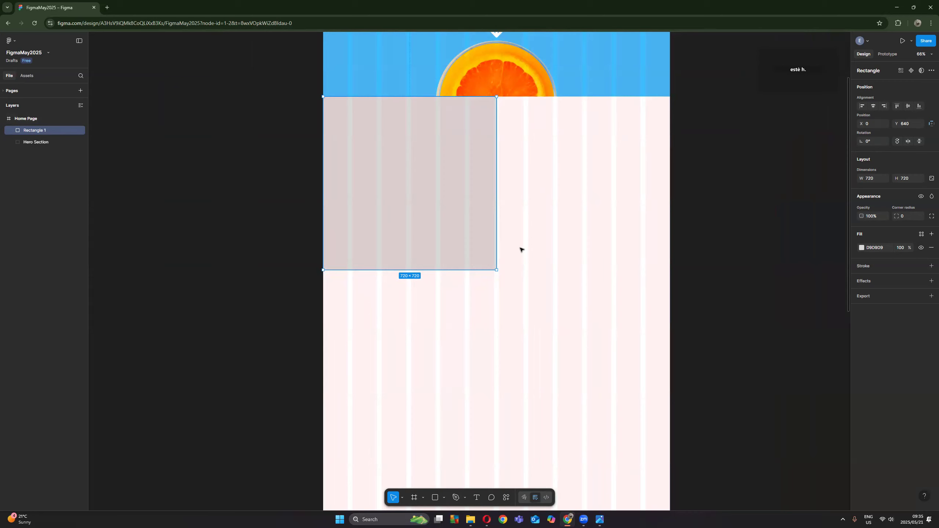
click(862, 248)
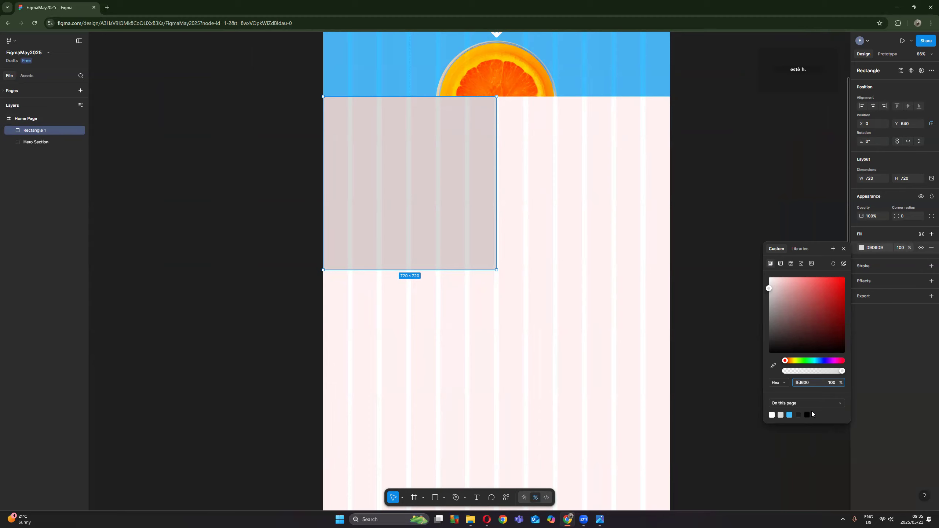
key(Return)
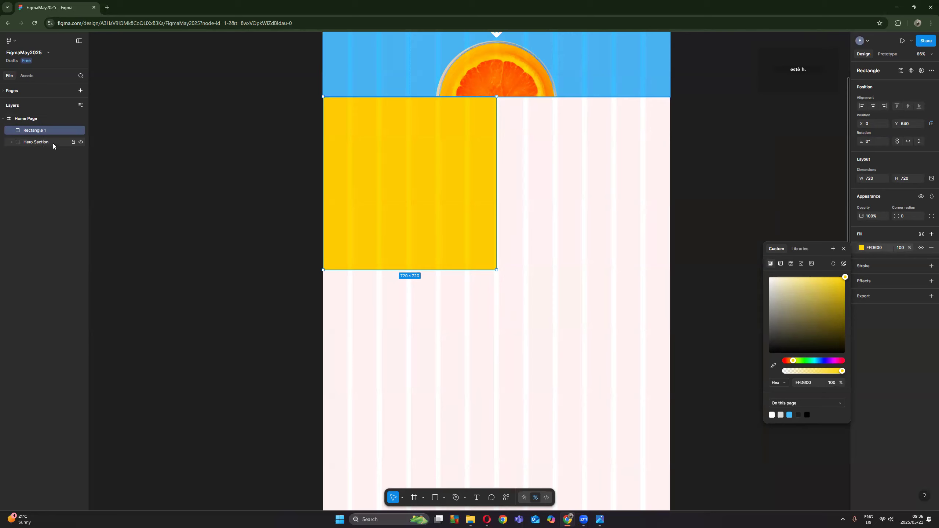
click(74, 143)
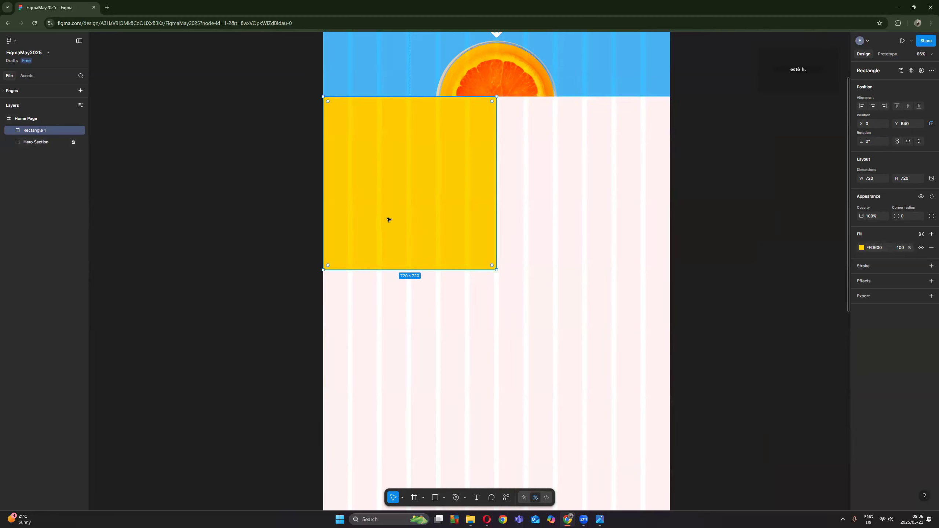
Step: Duplicate the yellow square directly beside itself at X 720, Y 640, and fill the copy with white FFFFFF
drag(360, 220, 534, 221)
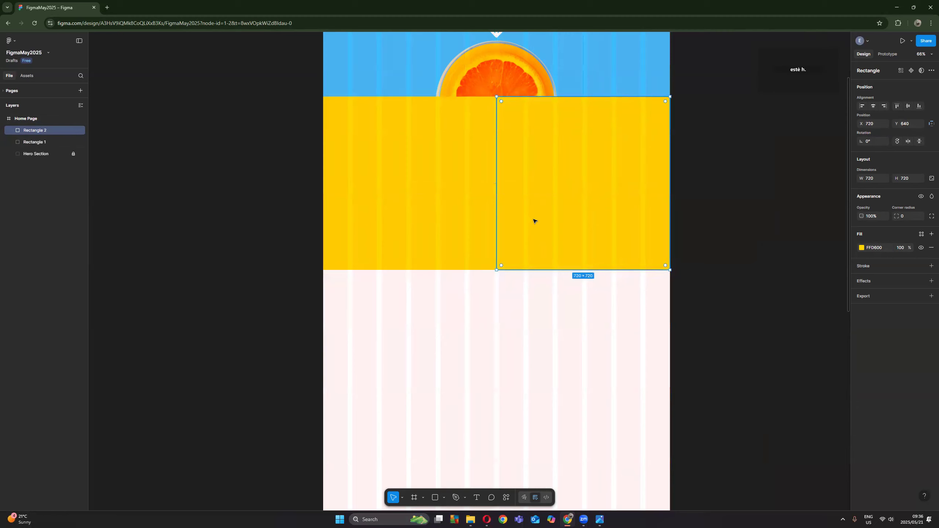
click(861, 248)
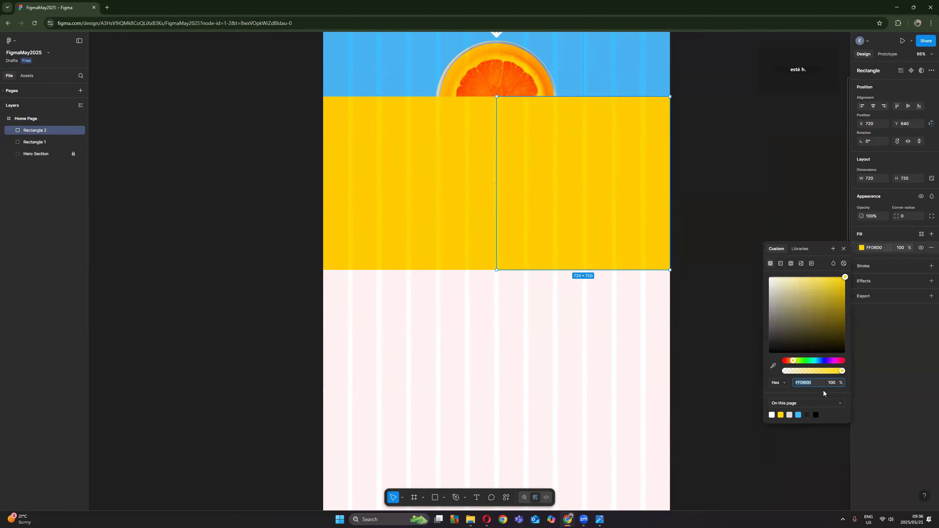
click(771, 414)
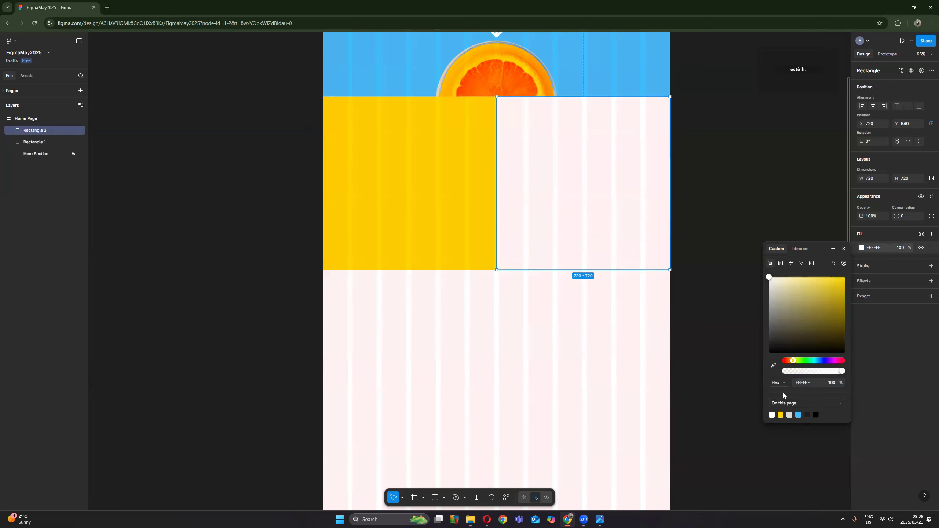
click(793, 383)
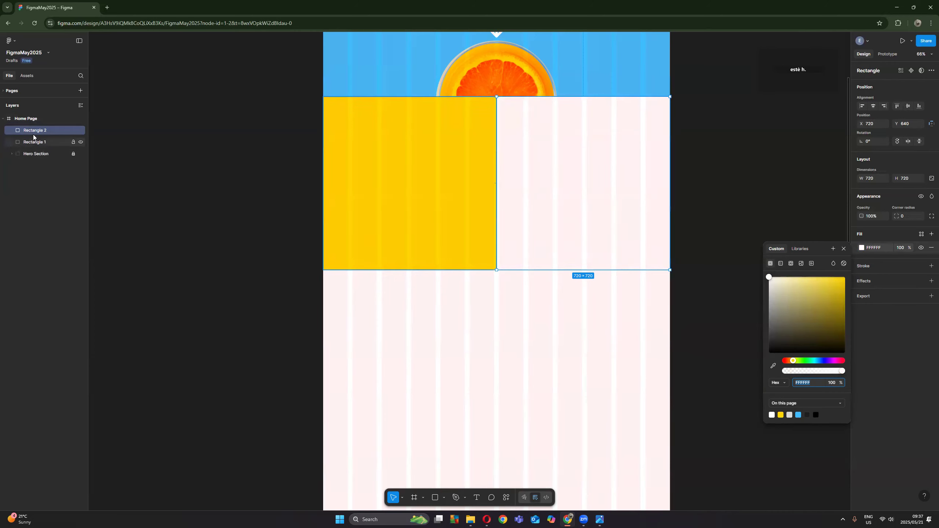
Step: Identify the two squares by toggling their visibility and rename the yellow one Rectangle Yellow
click(81, 130)
click(81, 131)
click(81, 131)
click(81, 131)
click(82, 141)
click(81, 142)
click(41, 142)
double_click(39, 142)
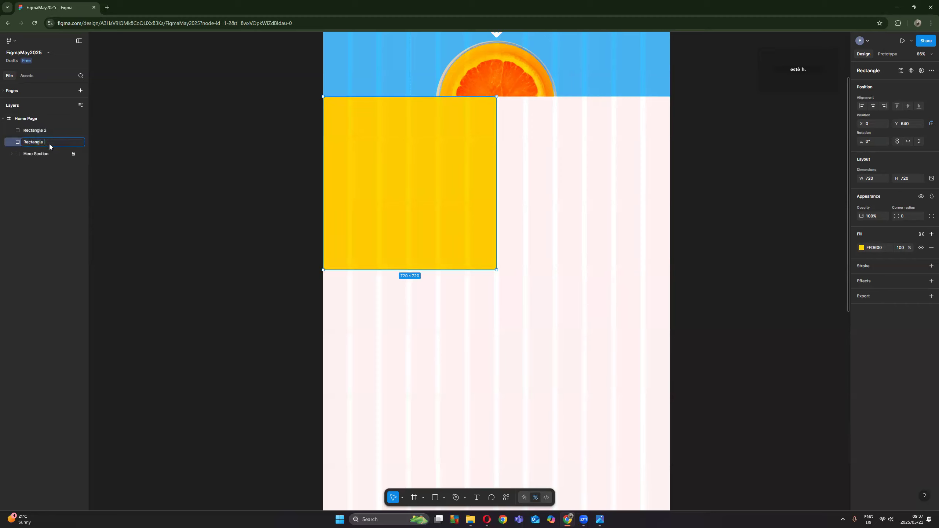
key(Return)
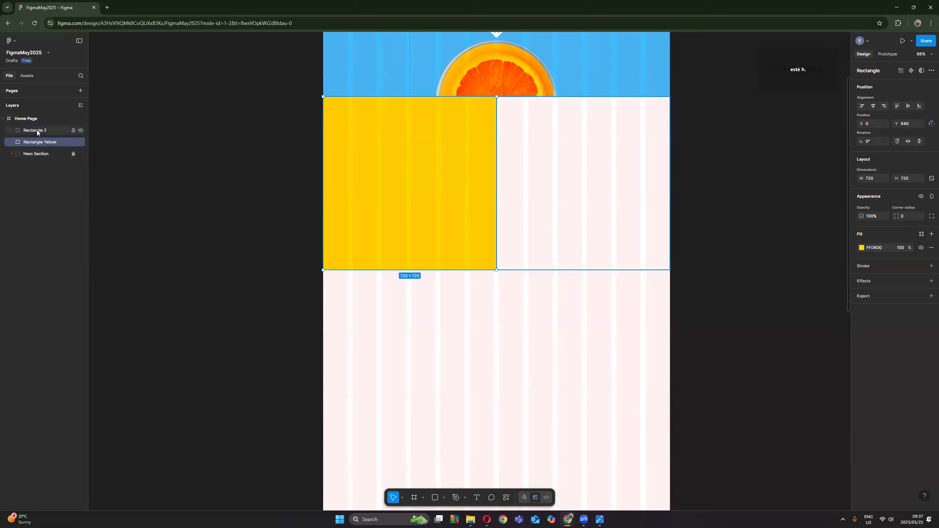
Step: Rename the white square's layer Rectangle White
click(37, 130)
double_click(58, 131)
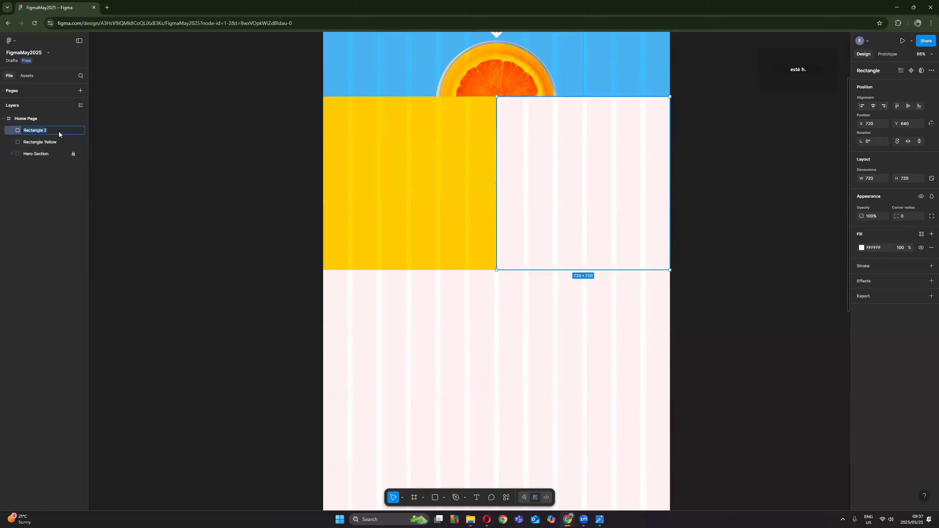
key(BackSpace)
text(White)
key(Return)
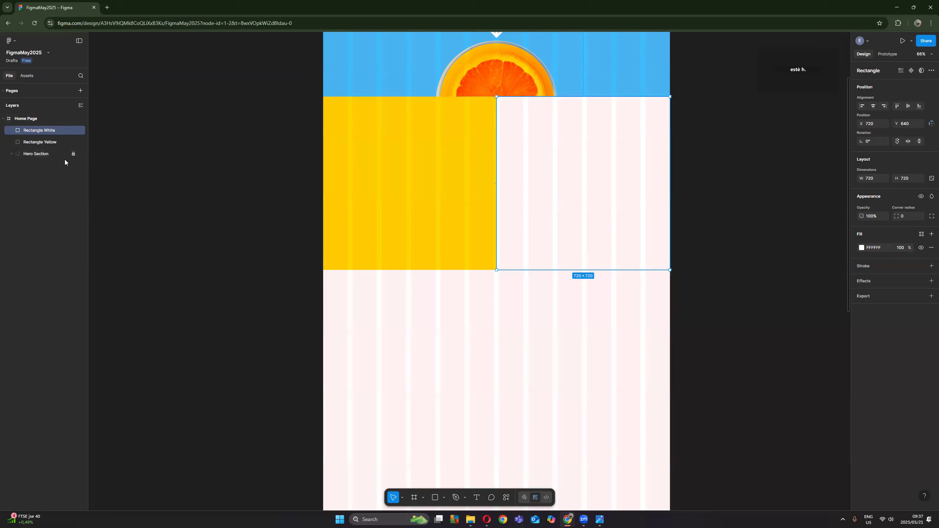
Step: Group the Rectangle White and Rectangle Yellow layers and name the group Brand Section
shift+click(49, 142)
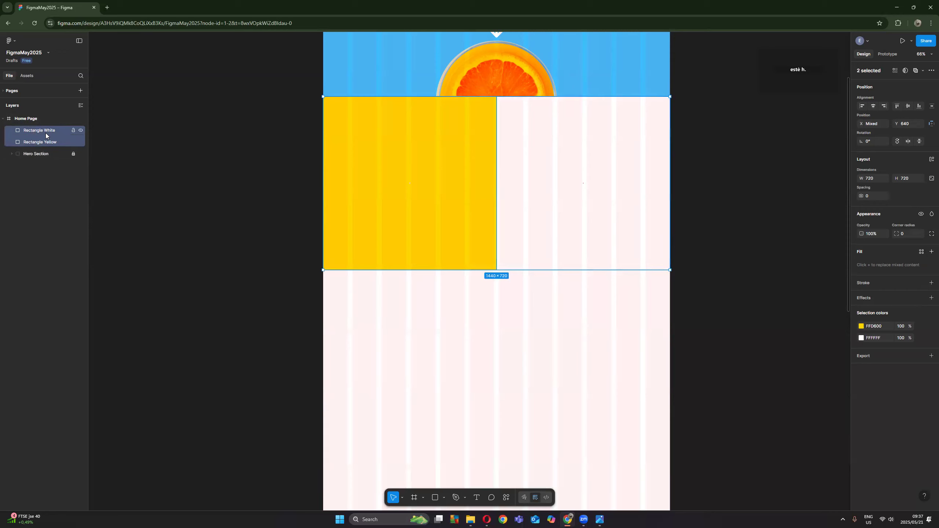
key(ctrl+g)
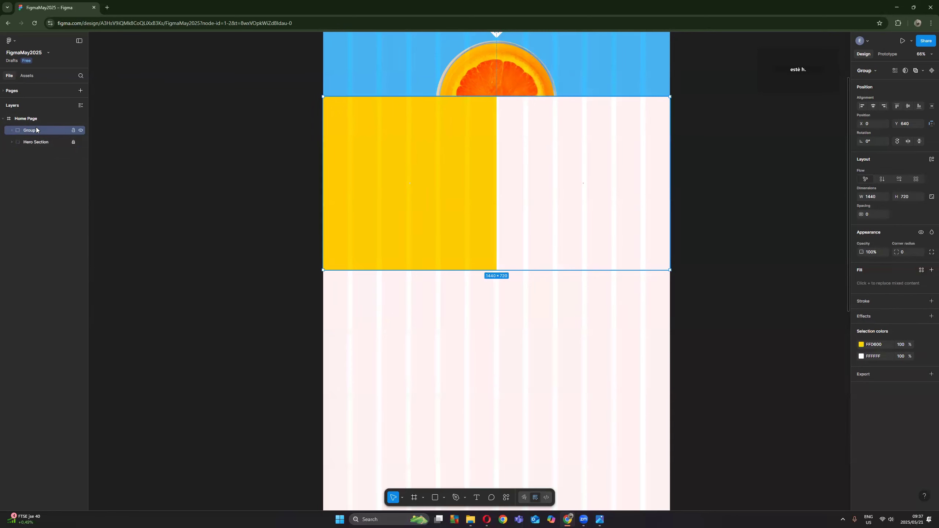
double_click(31, 131)
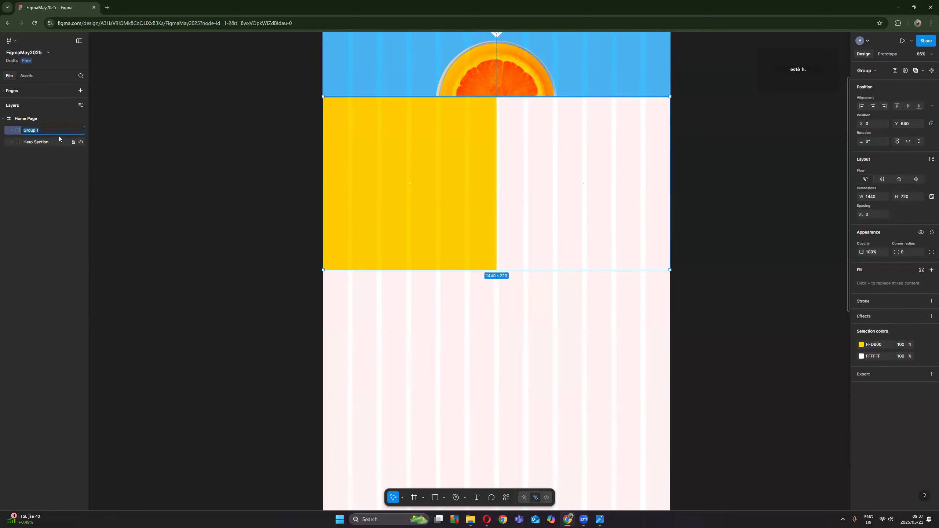
text(B)
key(Return)
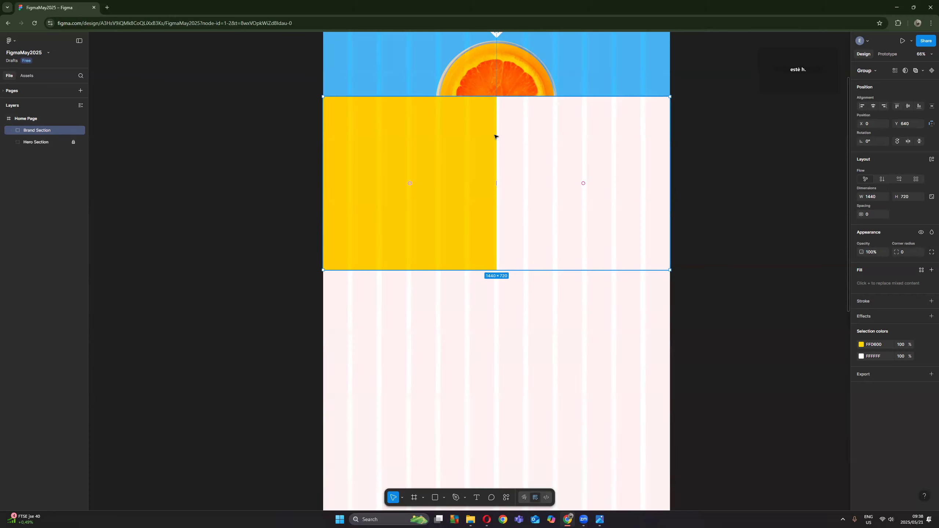
Step: Examine the layers inside the Brand Section and Hero Section groups, leaving only Brand Section expanded
scroll(495, 134, up, 4)
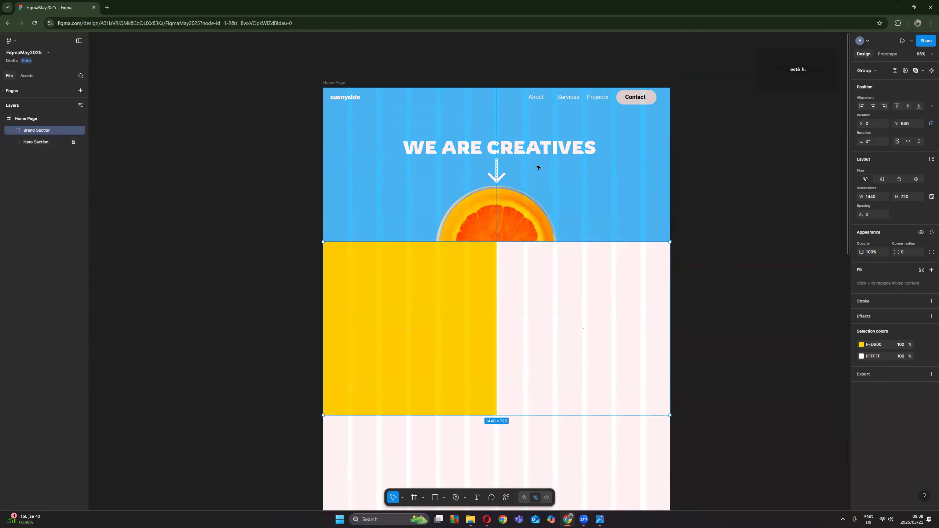
click(12, 130)
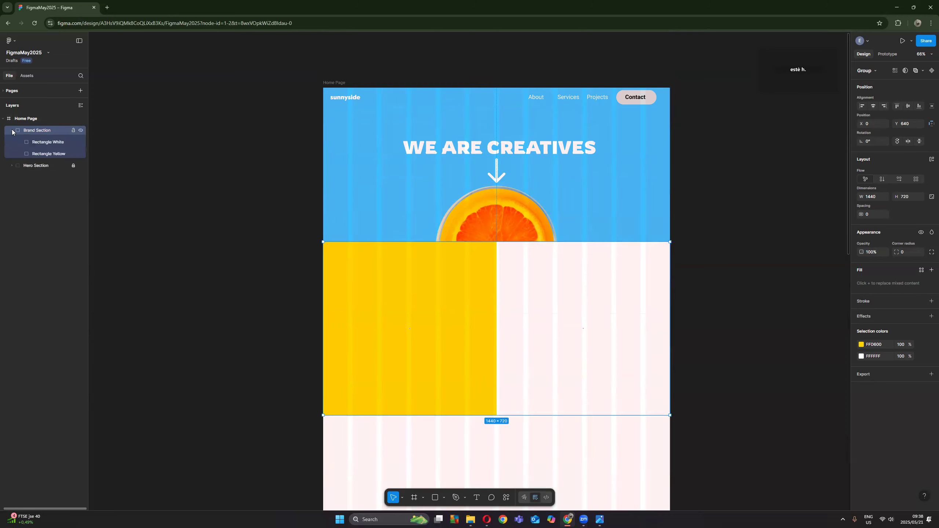
click(29, 185)
click(40, 130)
click(12, 166)
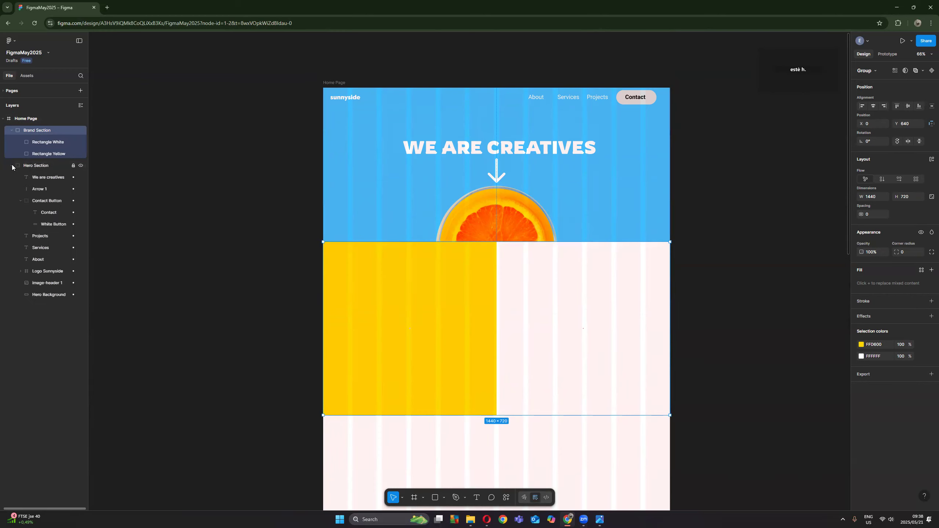
click(57, 180)
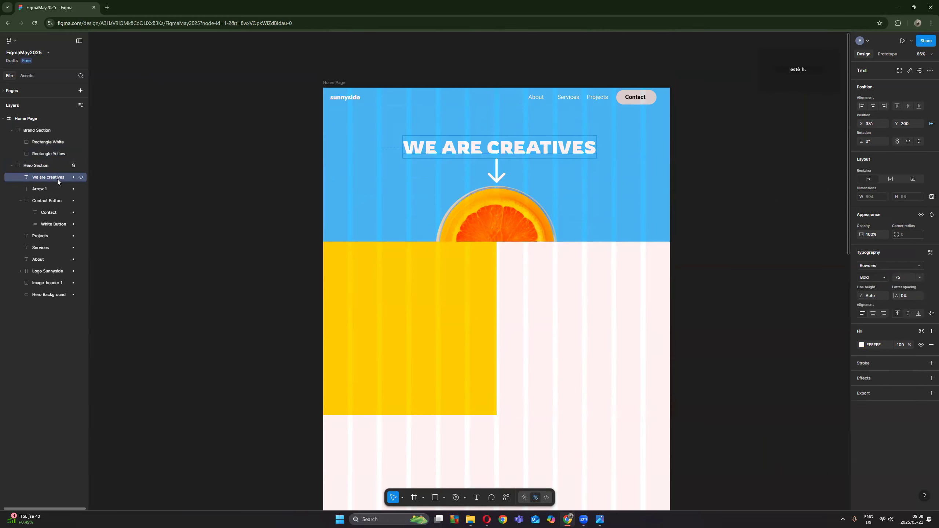
click(11, 167)
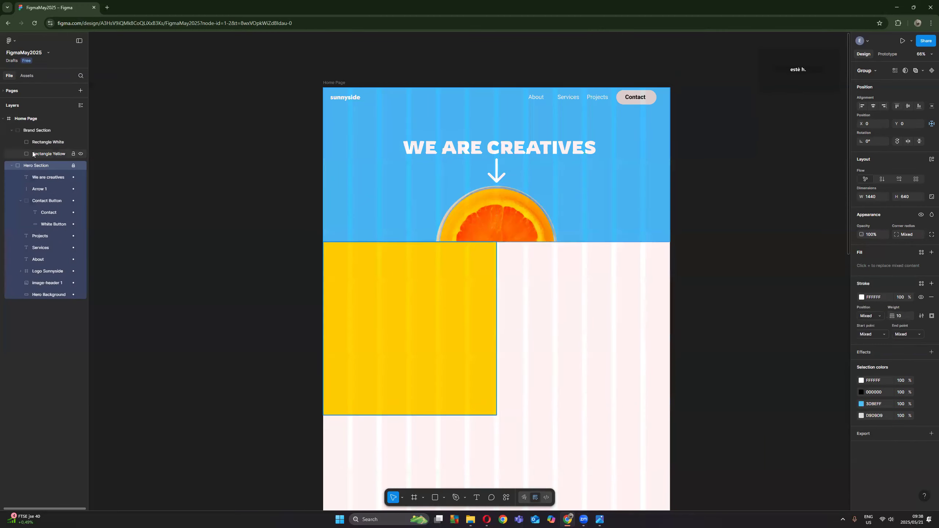
click(11, 166)
click(7, 153)
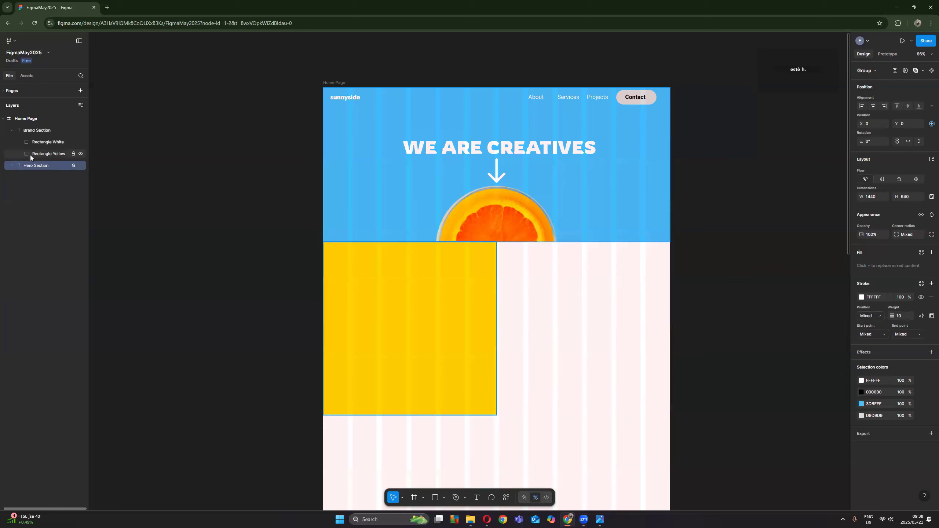
Step: Add the text "Transform Your brand" over Rectangle White in the Brand Section, at X 876, Y 758
click(51, 142)
click(476, 498)
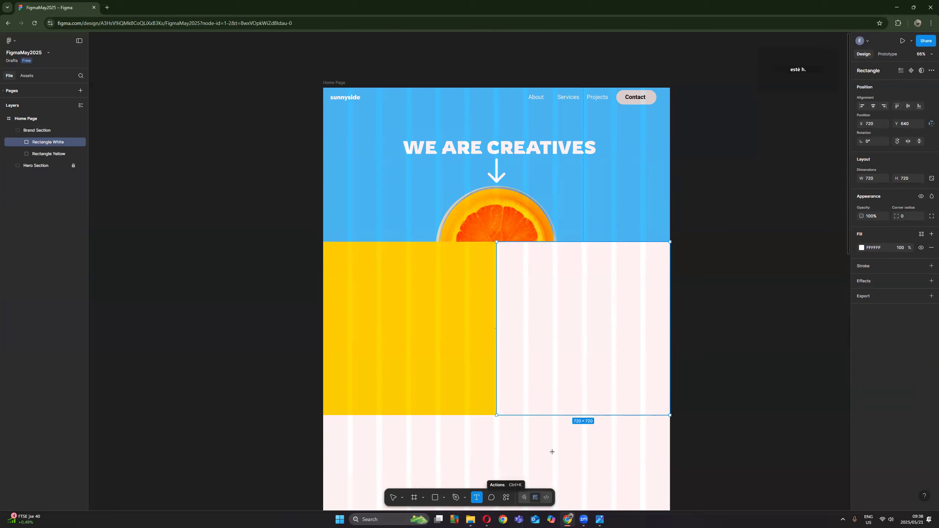
click(533, 270)
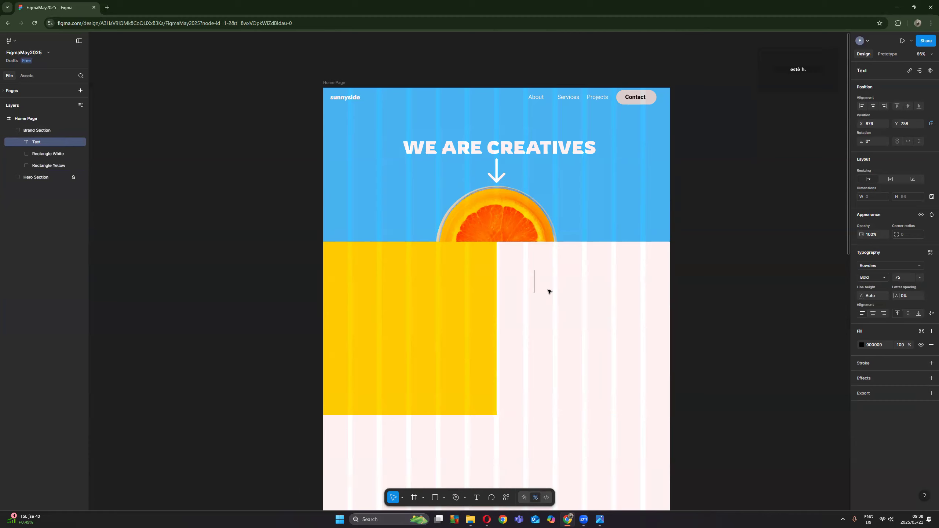
text(Transfo)
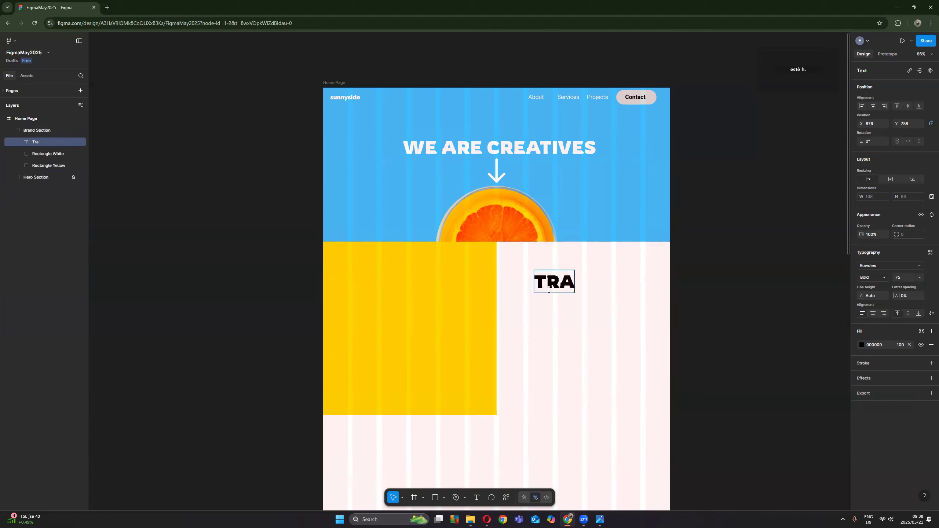
text(rm Your)
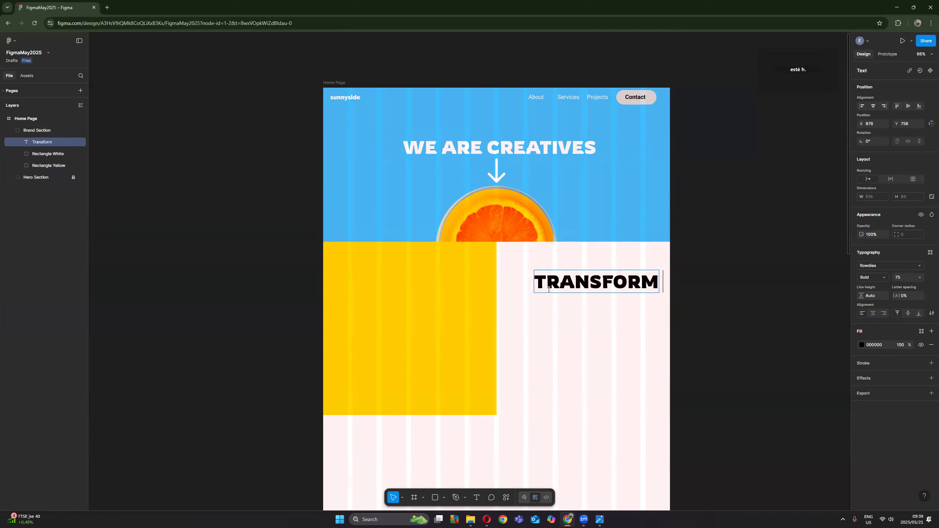
text( brand)
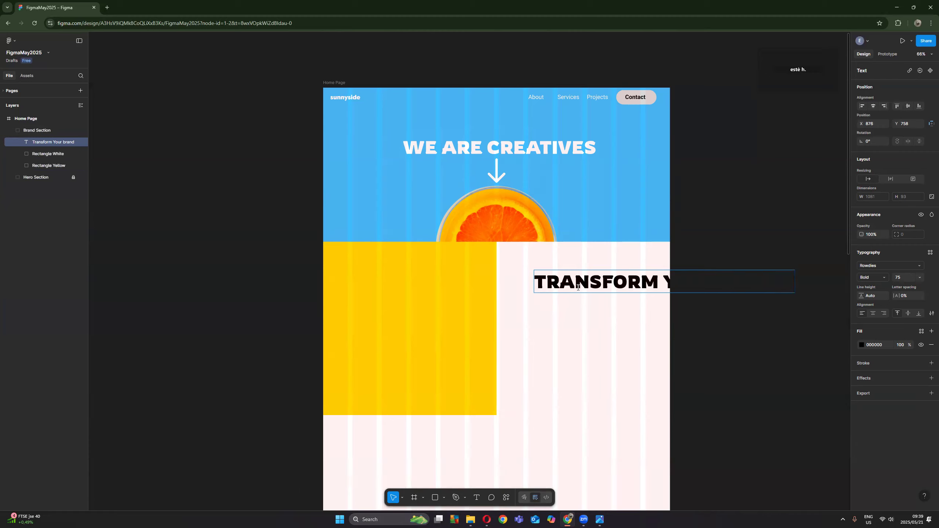
Step: Set the font size of the whole "Transform Your brand" heading to 48
key(ctrl+a)
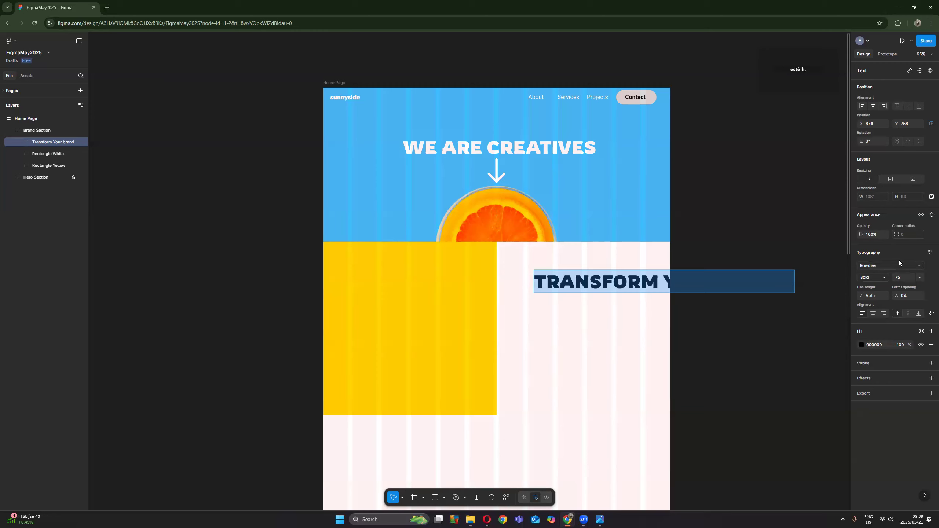
click(920, 278)
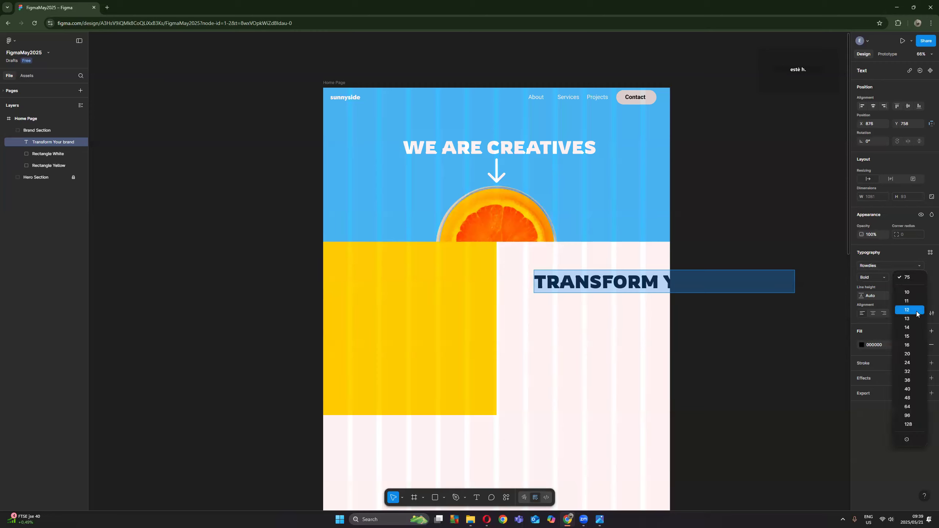
click(908, 399)
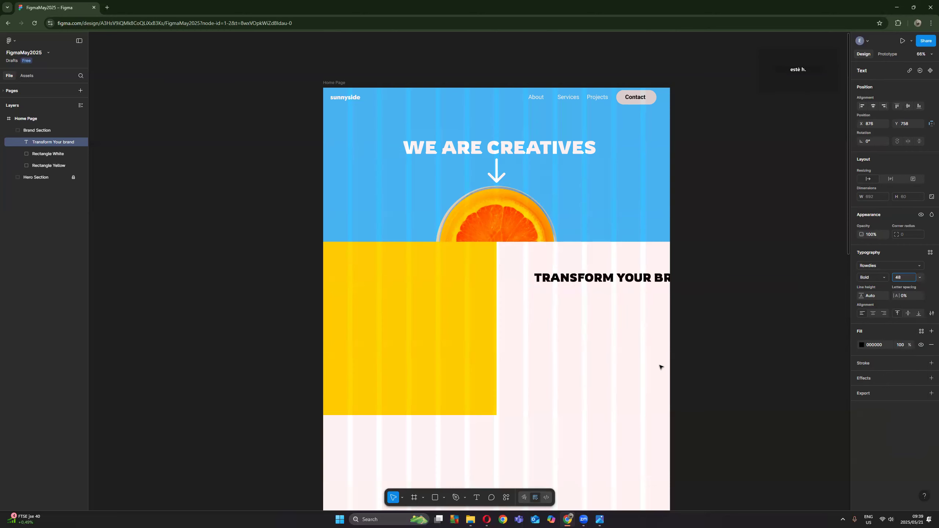
double_click(631, 280)
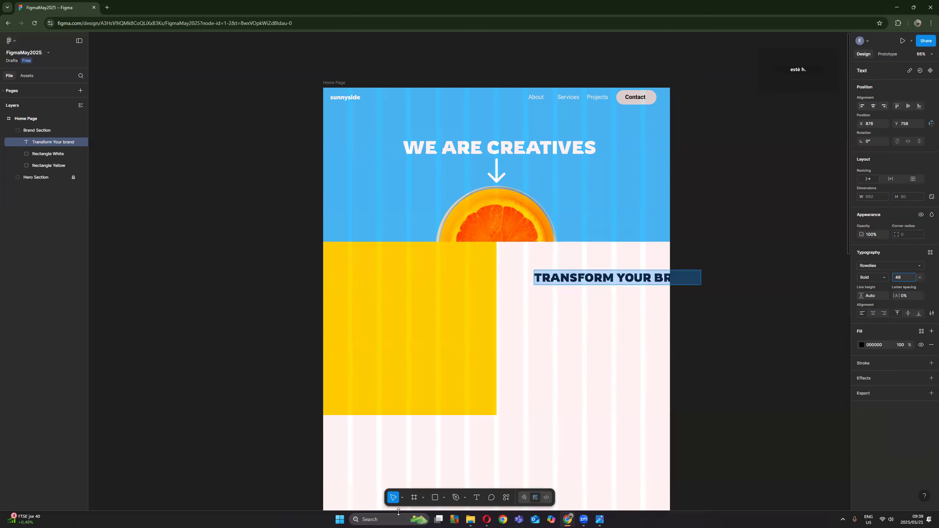
Step: Move the heading over the white square to X 734, Y 648 and set its letter case to as typed
key(Escape)
drag(646, 278, 612, 253)
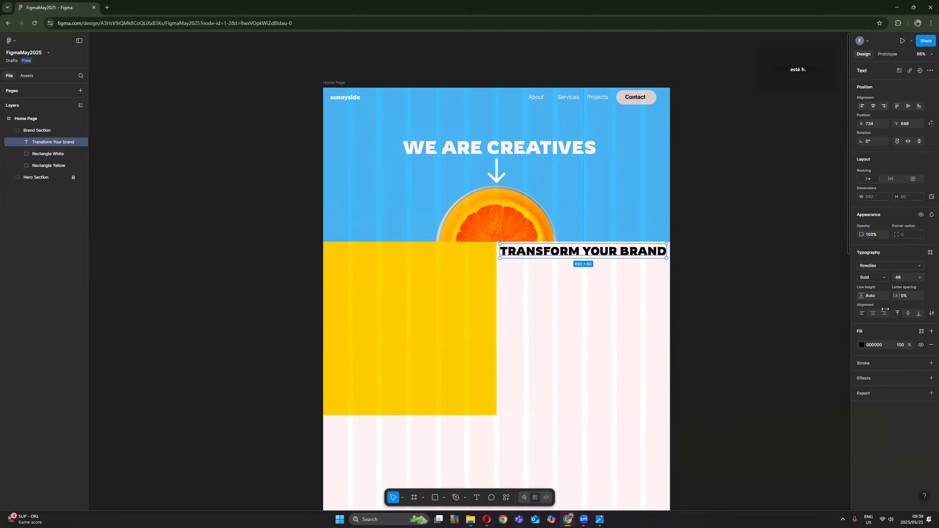
click(929, 313)
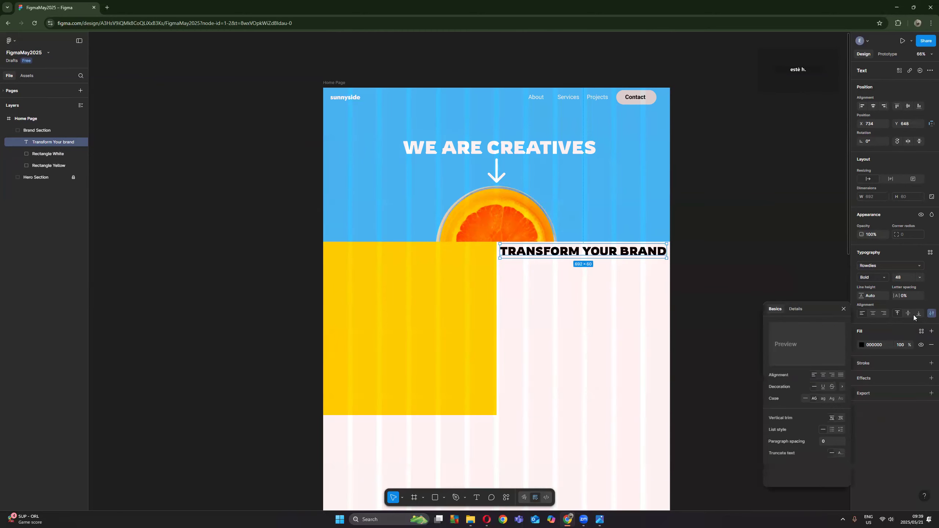
click(805, 399)
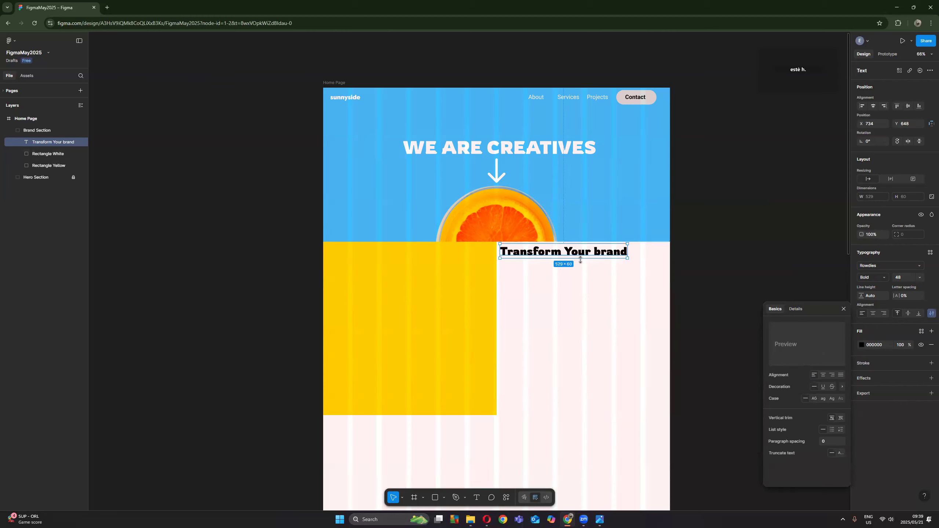
Step: Capitalize the last word of the heading so it reads "Transform Your Brand"
click(476, 497)
key(Return)
drag(594, 251, 599, 252)
text(B)
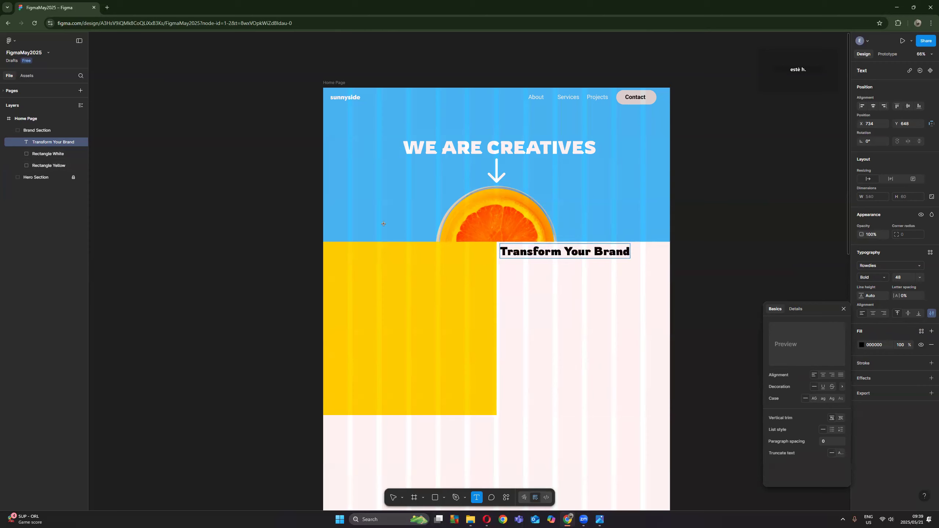
Step: Move the "Transform Your Brand" heading to X 800, Y 663 and leave only that text layer selected
click(393, 497)
key(Escape)
drag(576, 255, 594, 258)
click(706, 266)
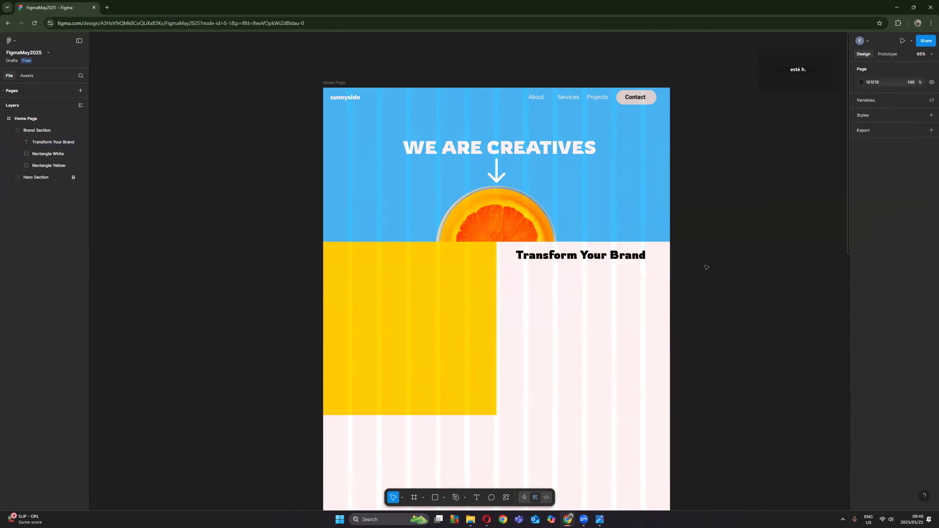
click(606, 263)
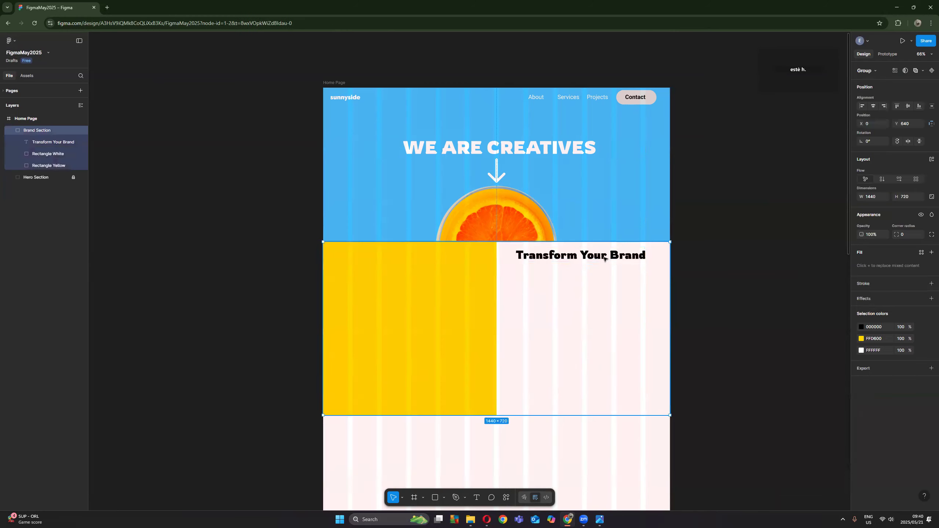
click(694, 278)
click(603, 254)
click(58, 143)
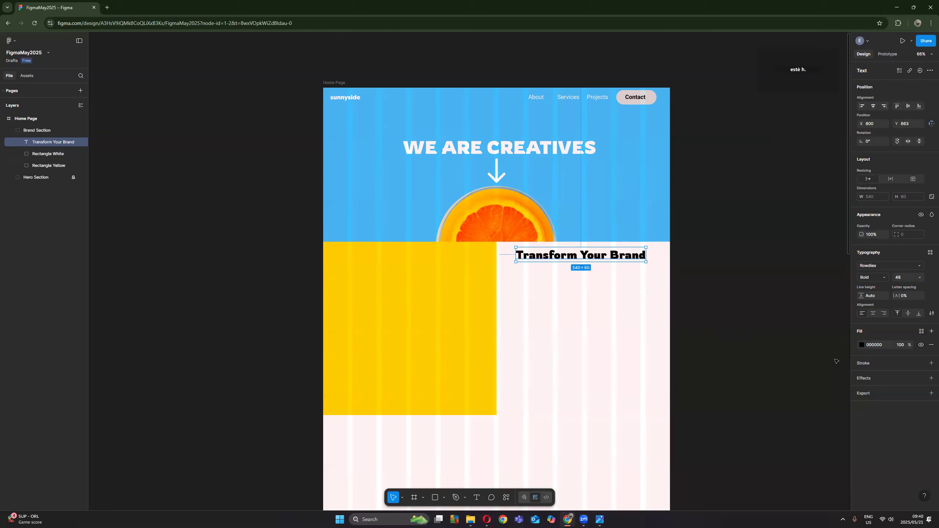
Step: Add a text box of about 651 × 505 below the heading in the white square and set its font to Barlow
click(476, 497)
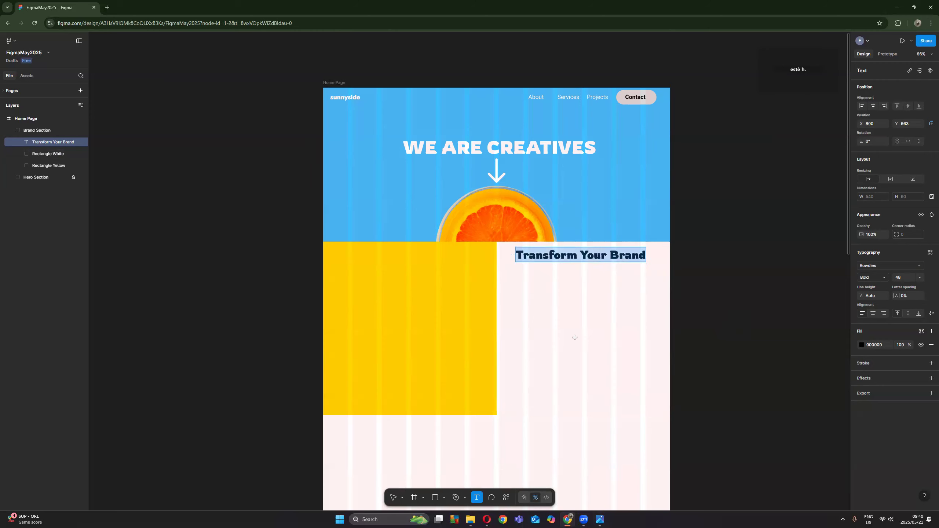
drag(506, 267, 667, 394)
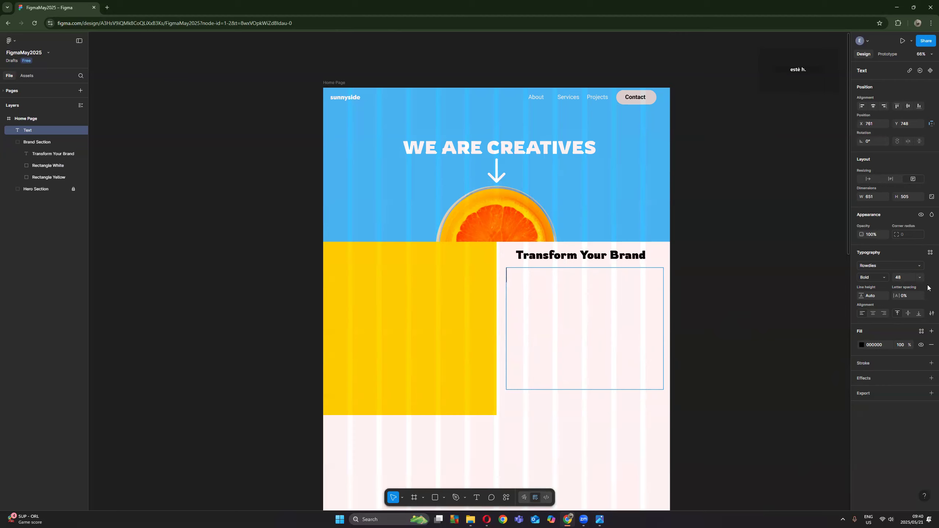
click(920, 266)
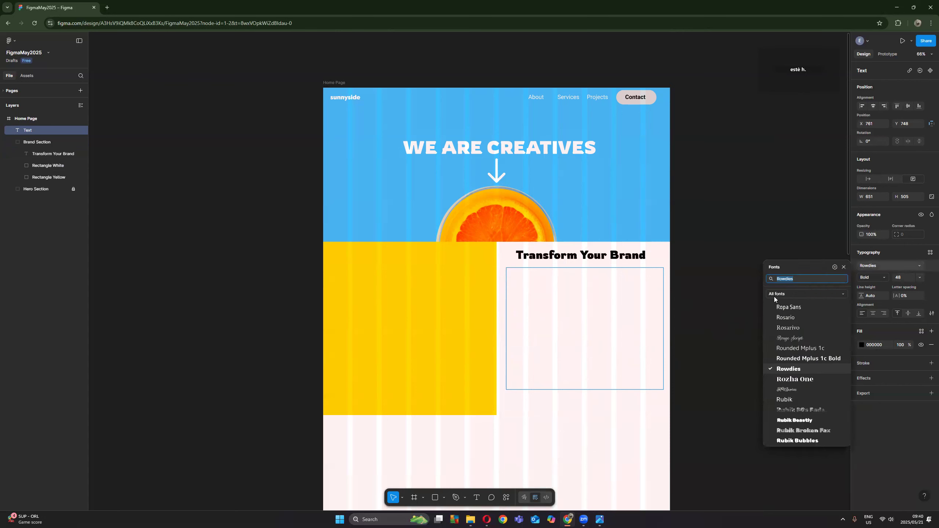
text(barlow)
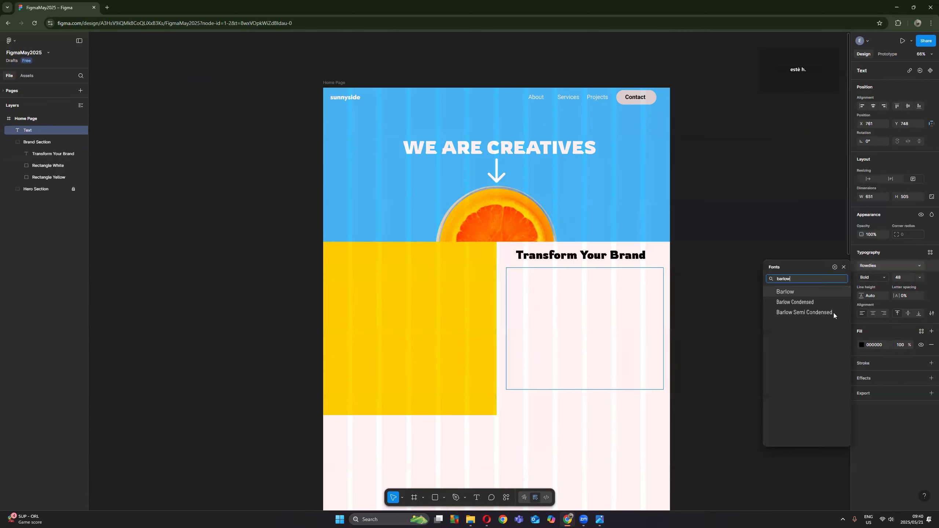
click(783, 293)
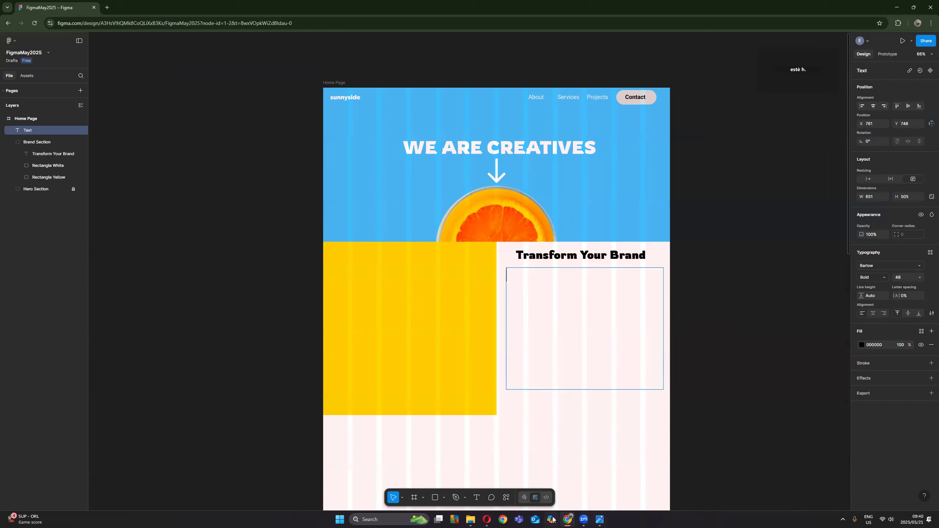
Step: Switch to File Explorer, find the Wk4 folder and open the Word document Sunnyside Figma Tutorial Copy
click(470, 520)
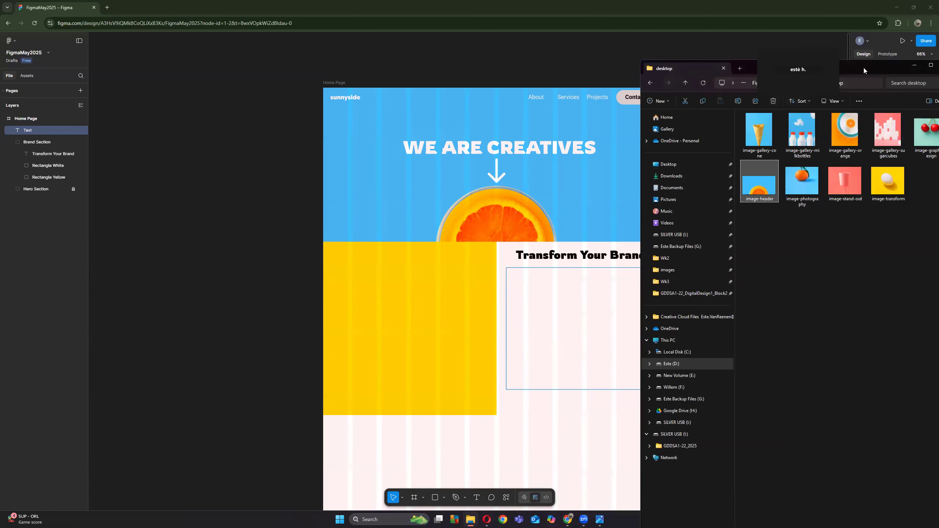
drag(864, 71, 624, 101)
click(626, 116)
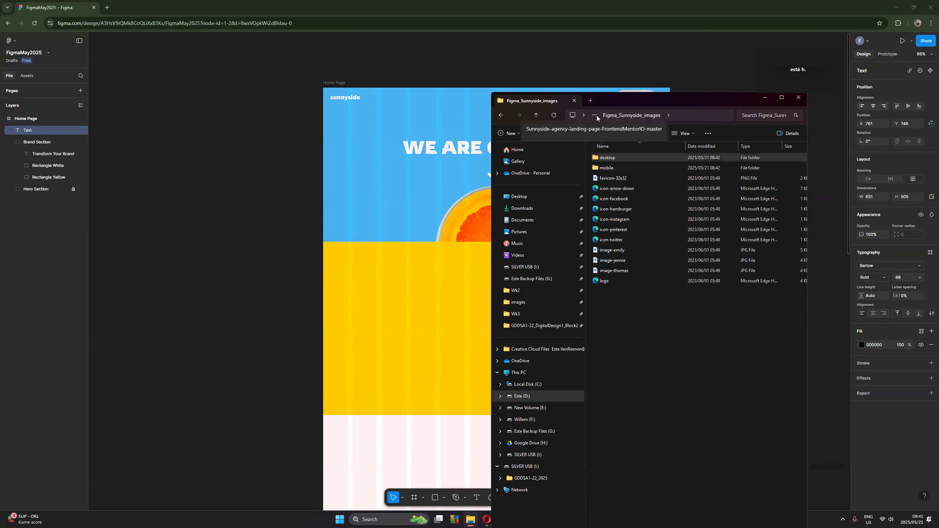
click(501, 116)
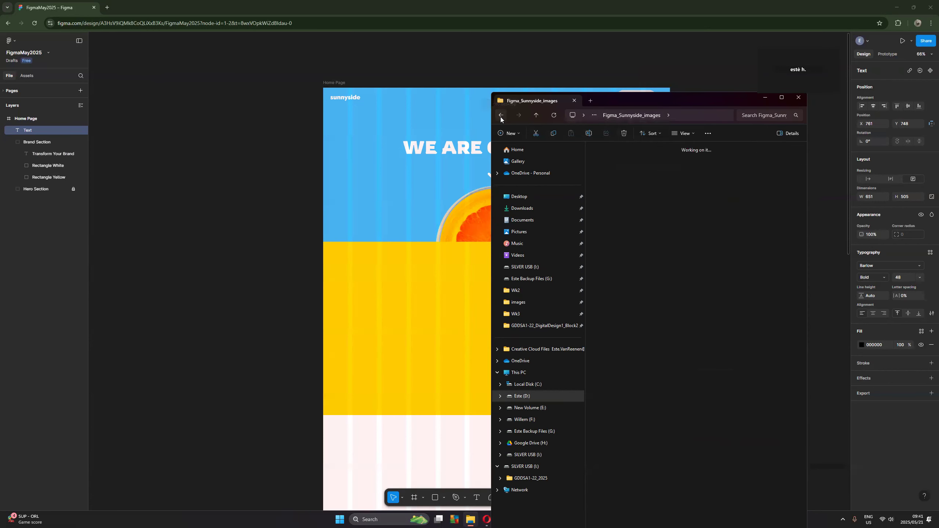
click(500, 116)
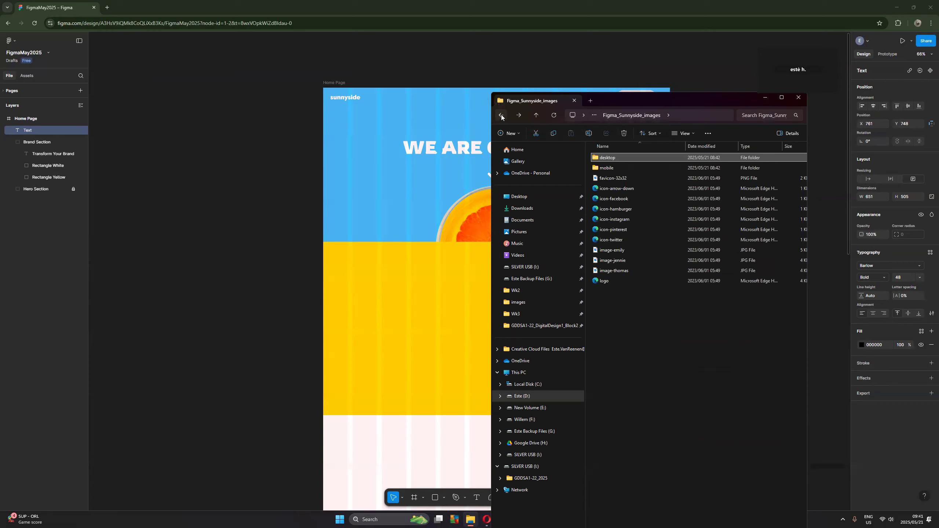
click(501, 115)
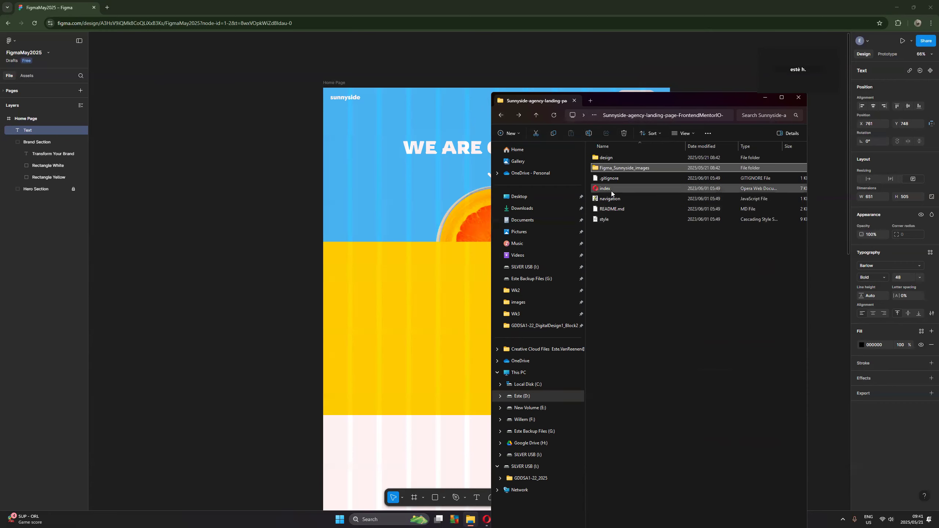
click(502, 115)
click(501, 114)
click(501, 115)
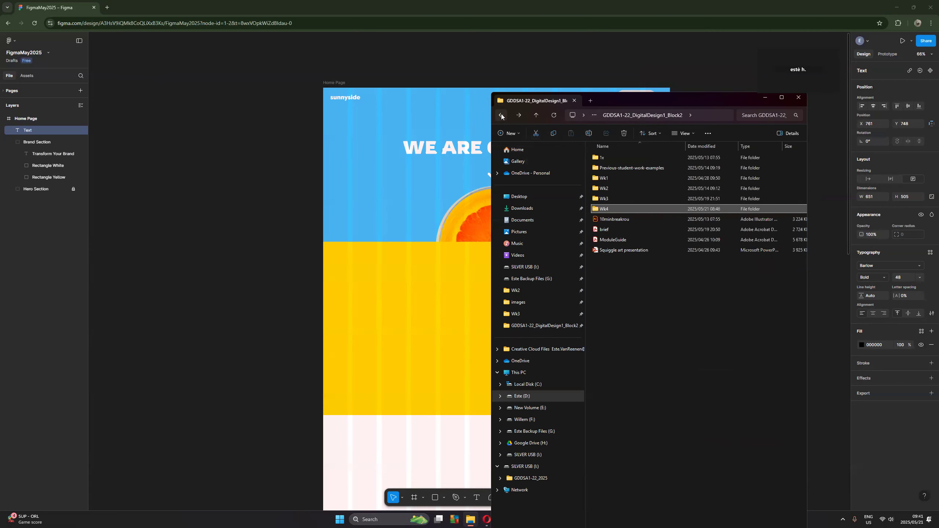
double_click(596, 209)
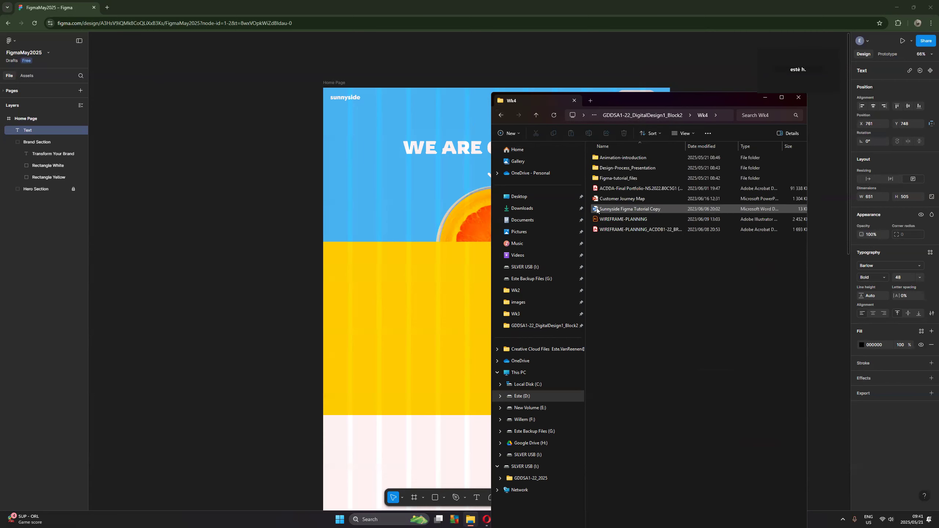
double_click(611, 209)
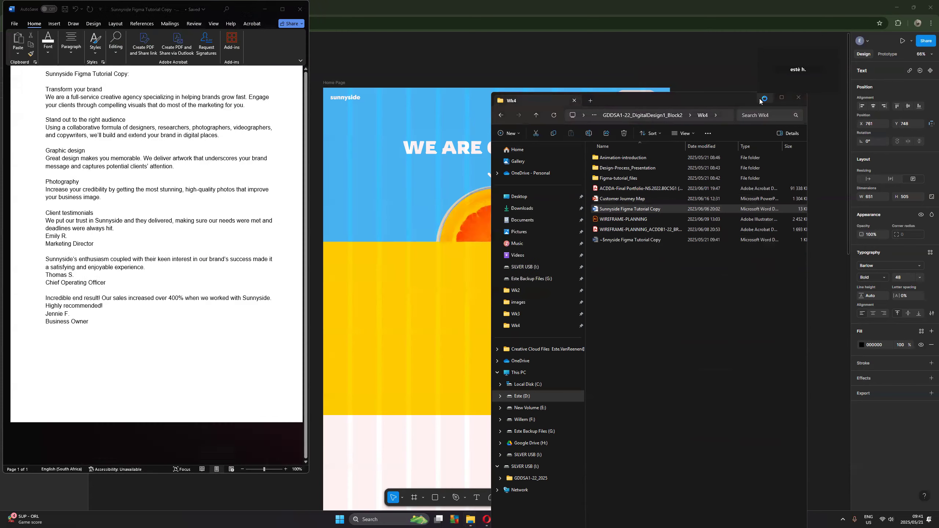
click(765, 97)
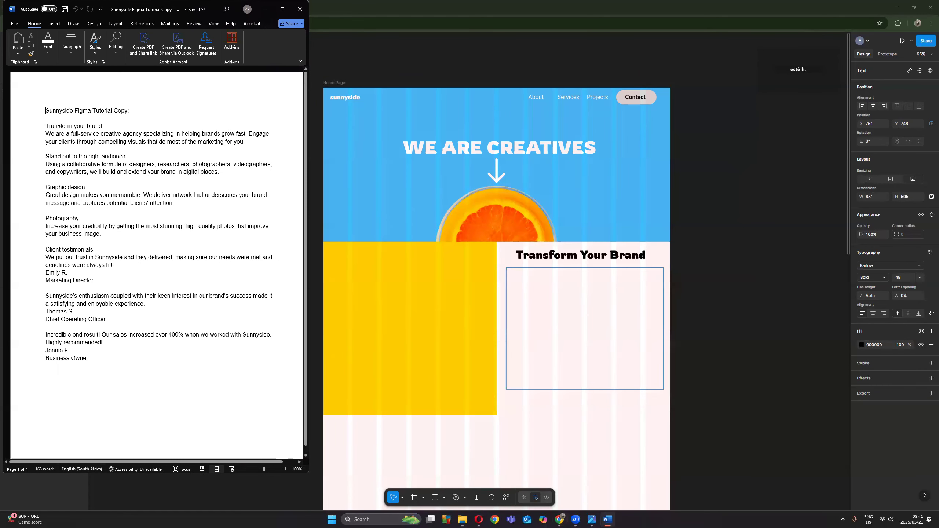
Step: Copy the paragraph under "Transform your brand" from the Word document and paste it into the empty text box in Figma
drag(55, 135, 254, 146)
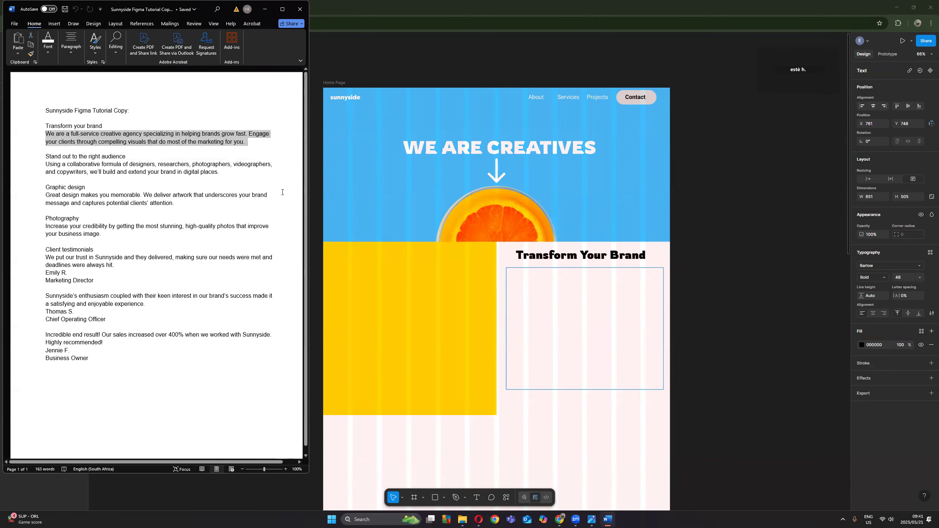
key(ctrl+c)
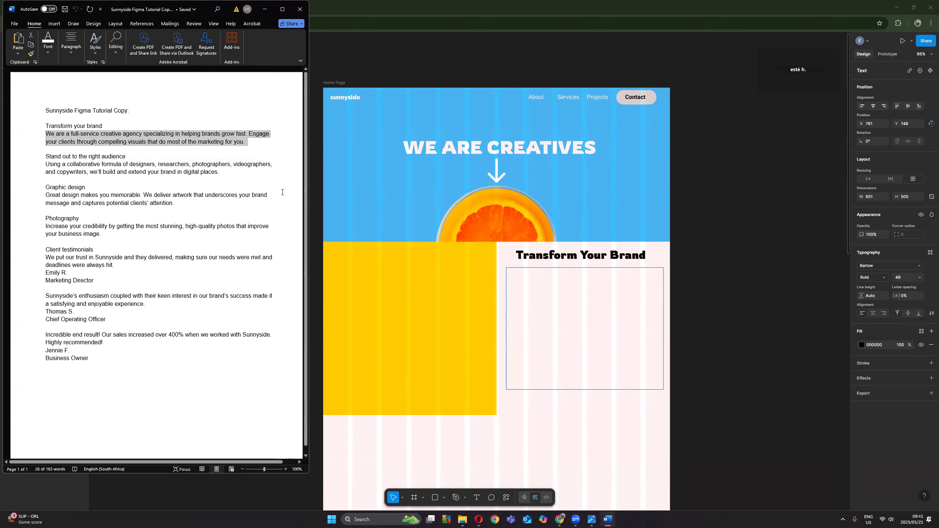
click(261, 7)
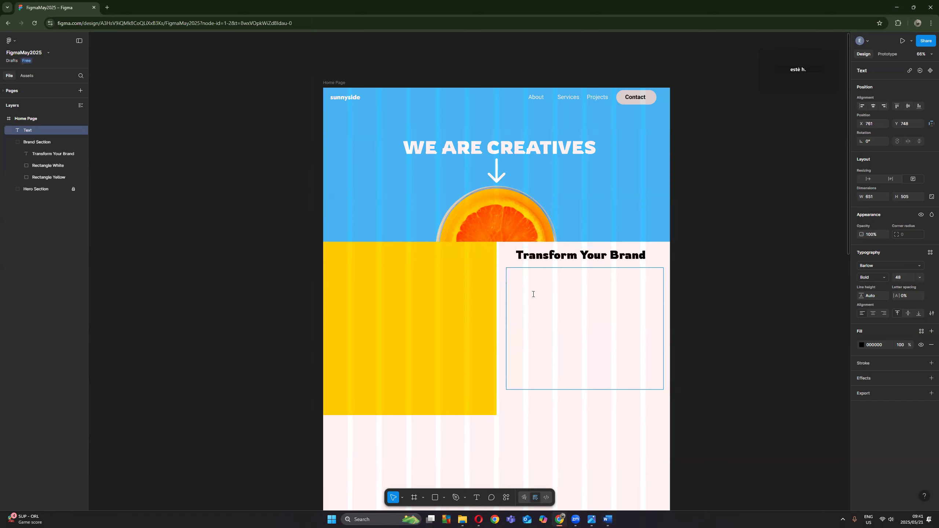
key(ctrl+v)
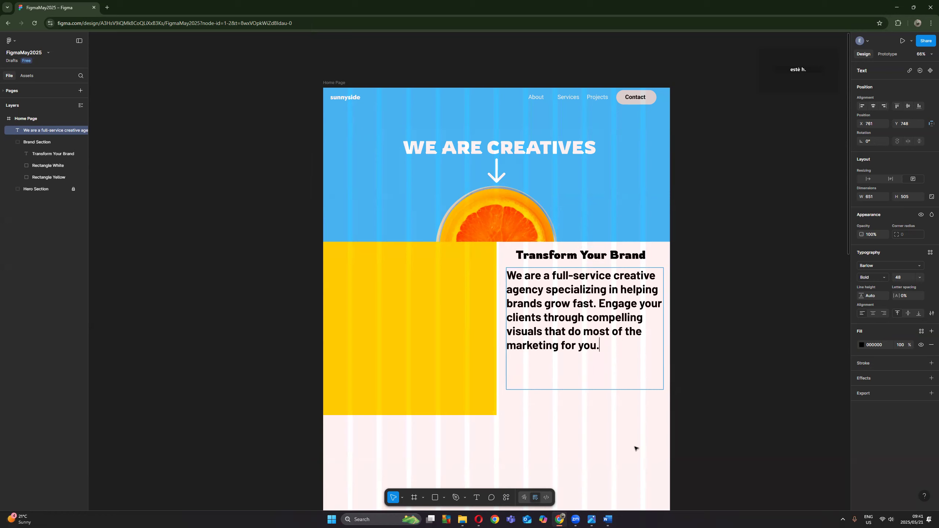
Step: Set the font size of the whole pasted paragraph to 24
key(ctrl+a)
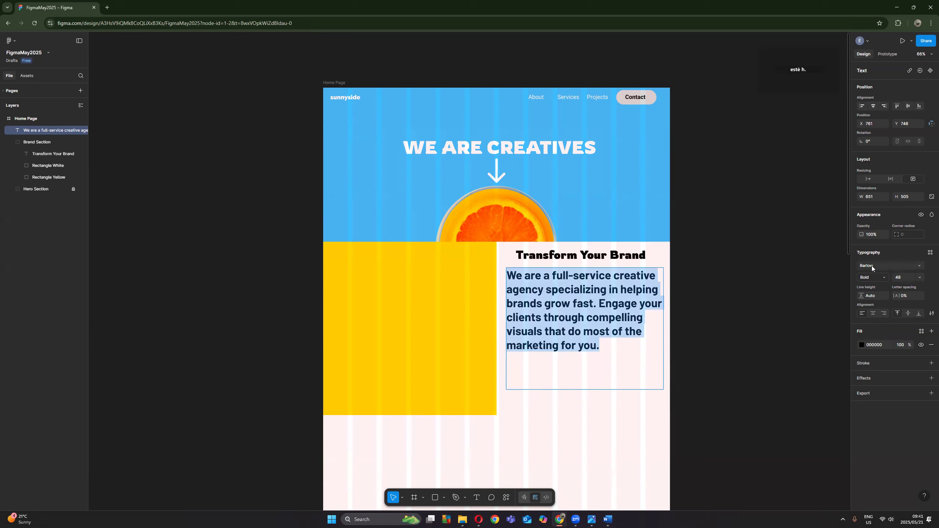
click(919, 277)
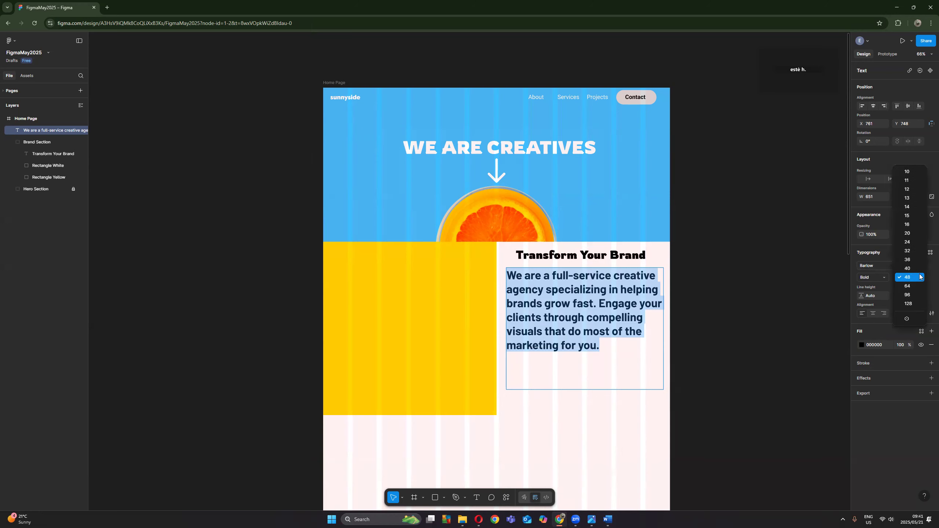
click(910, 242)
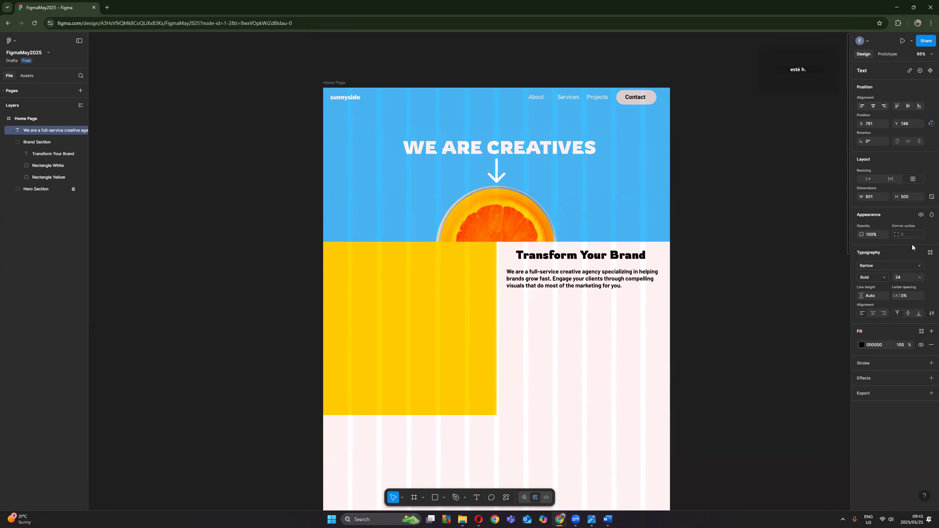
key(Return)
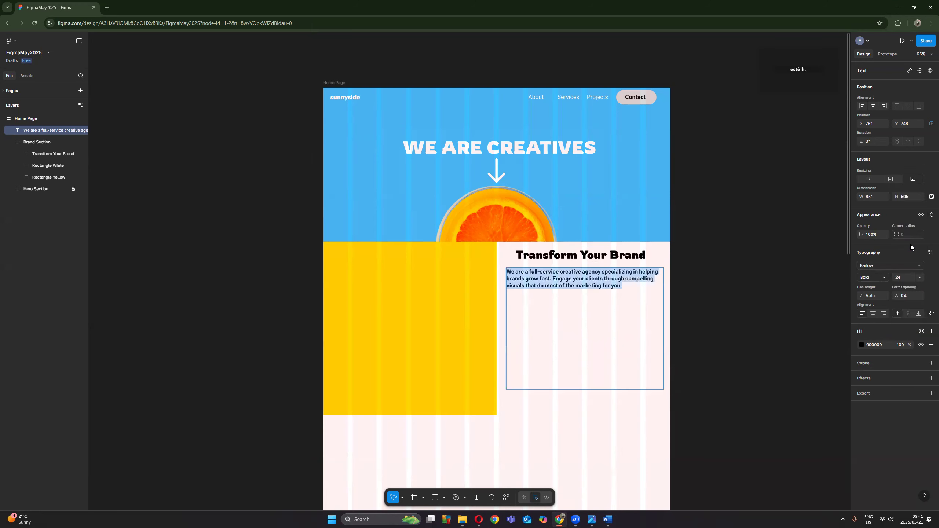
Step: Change the paragraph's text fill colour to hex 5A636C
click(861, 344)
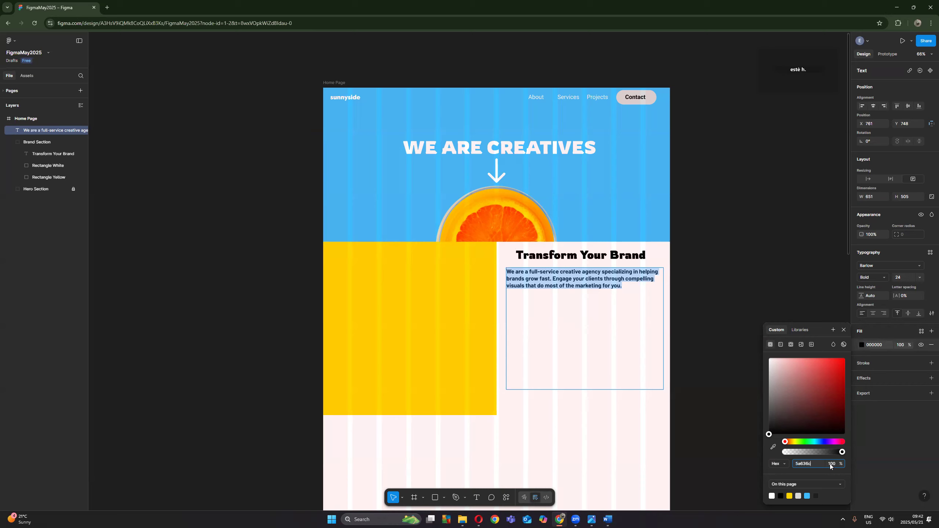
key(Return)
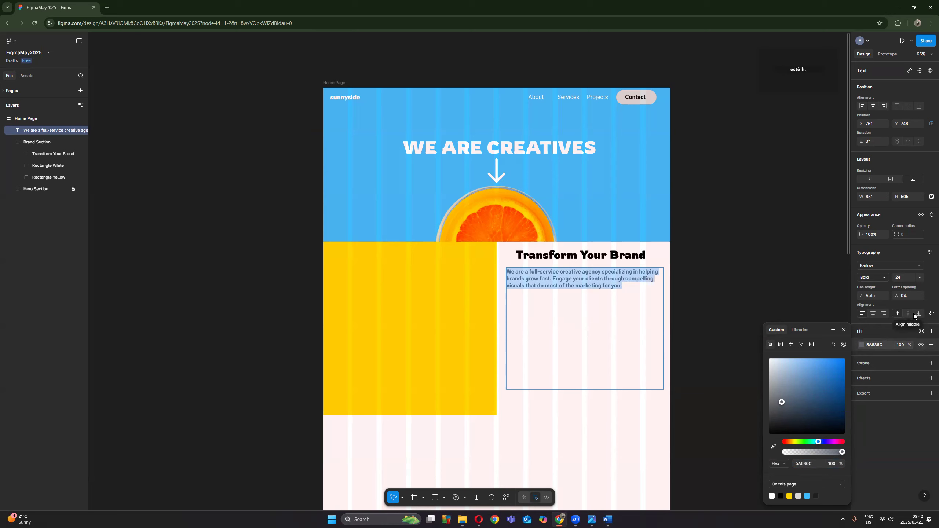
click(843, 330)
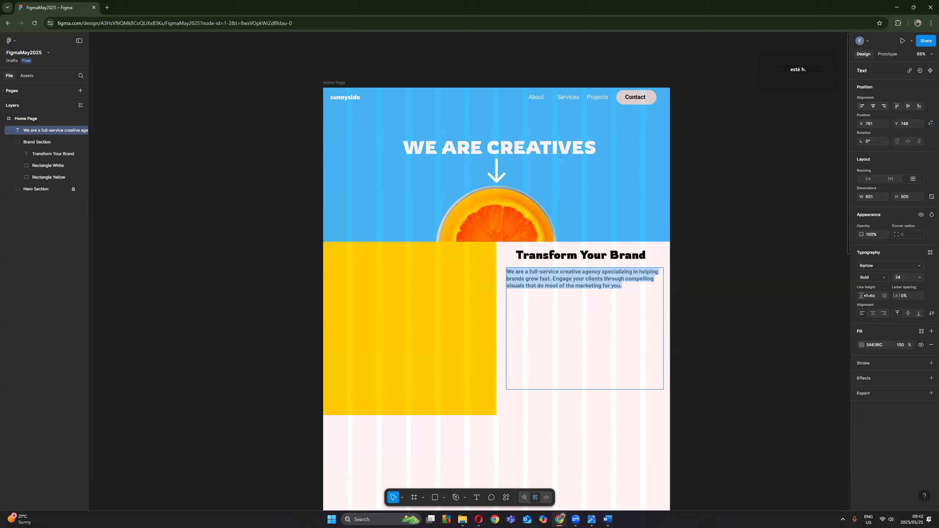
Step: Set the paragraph's line height to 36
click(884, 297)
text(36)
key(Return)
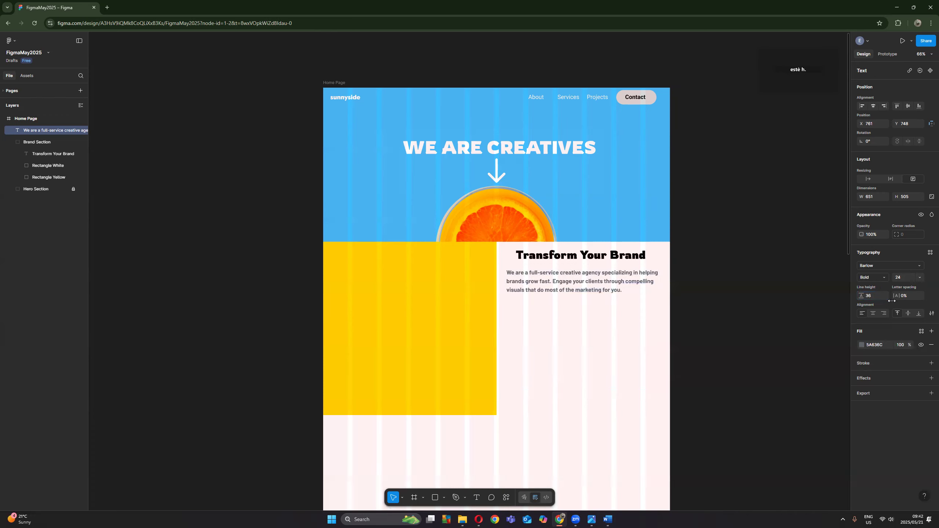
double_click(580, 285)
click(512, 293)
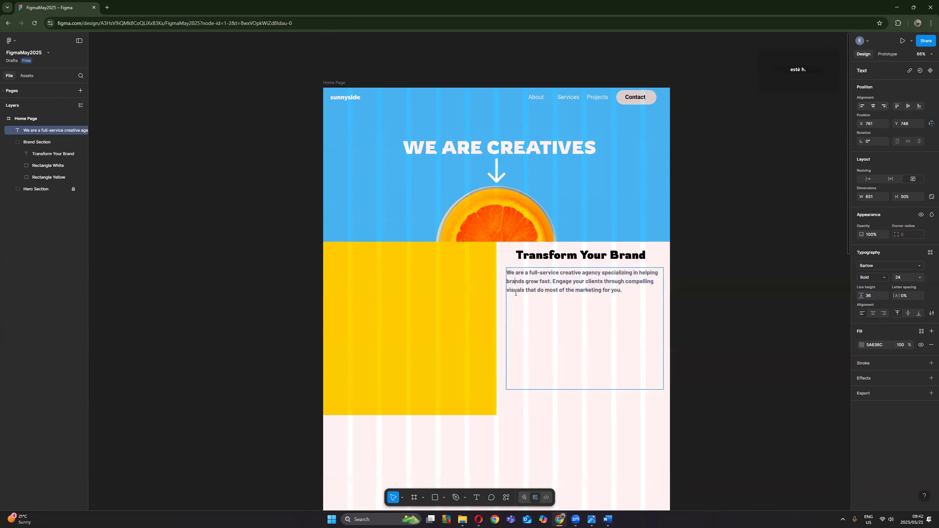
Step: Move the paragraph's text layer into the Brand Section group, directly above the Transform Your Brand layer
click(477, 498)
click(390, 500)
drag(41, 130, 39, 146)
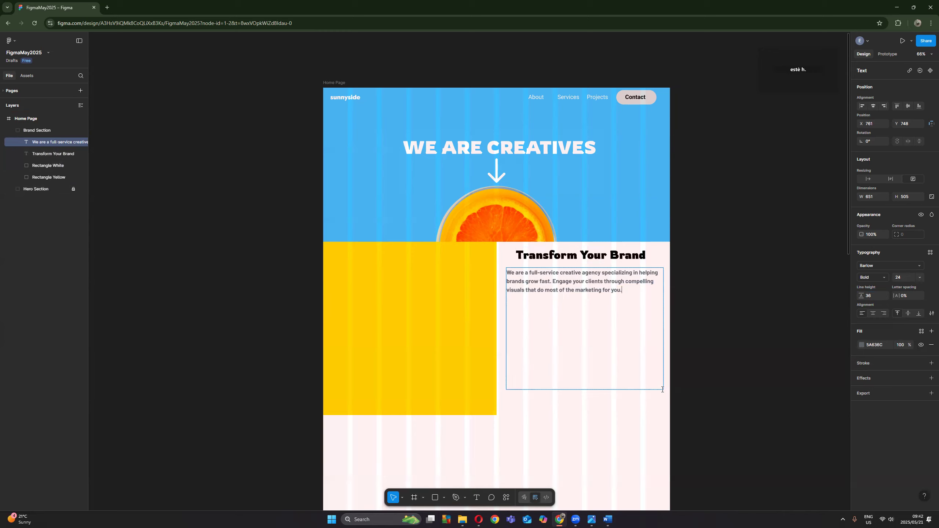
Step: Resize the body paragraph's text box to about 540 by 167, aligning its side edges with the Transform Your Brand heading
right_click(535, 273)
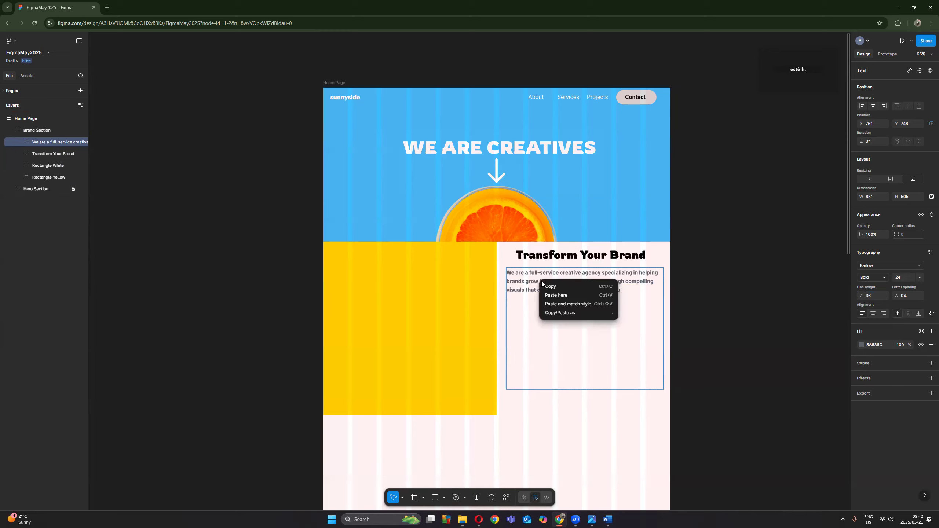
key(Escape)
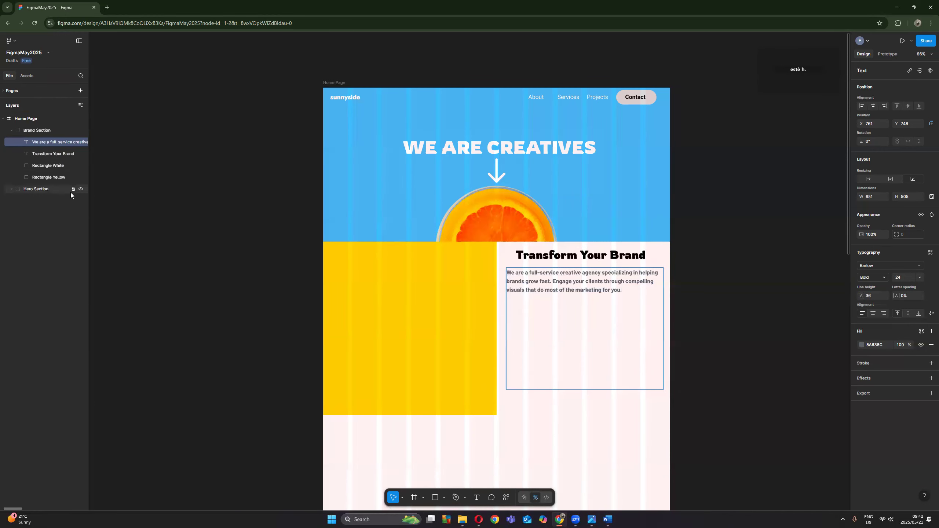
key(Escape)
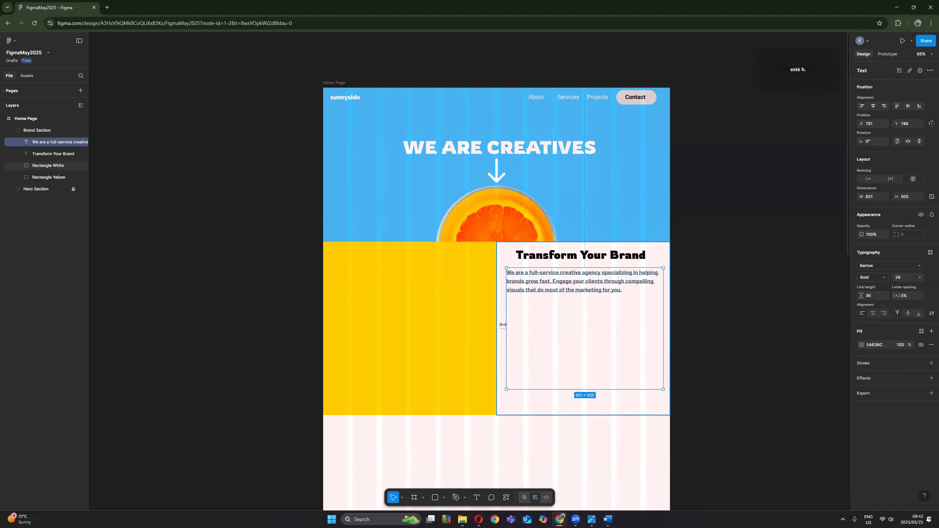
drag(505, 329, 523, 328)
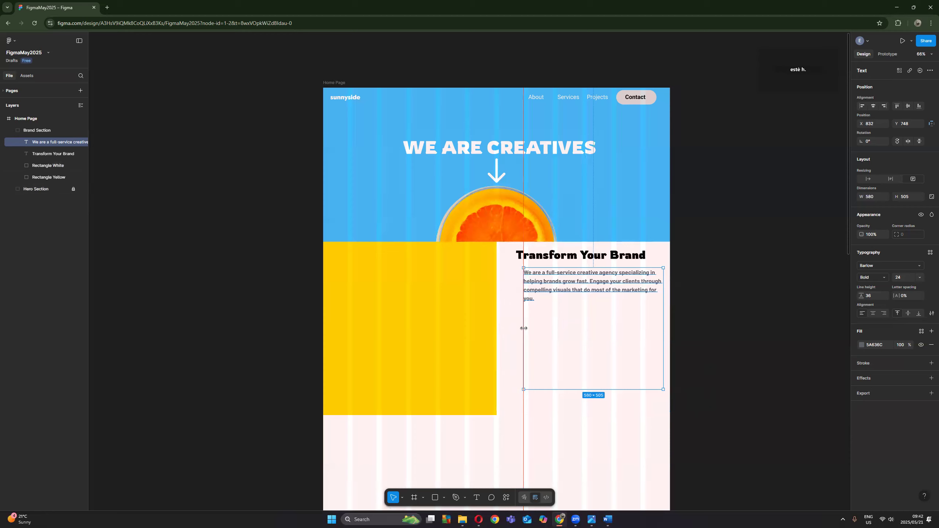
mouse_move(662, 327)
mouse_down()
mouse_move(634, 327)
mouse_move(646, 327)
mouse_up()
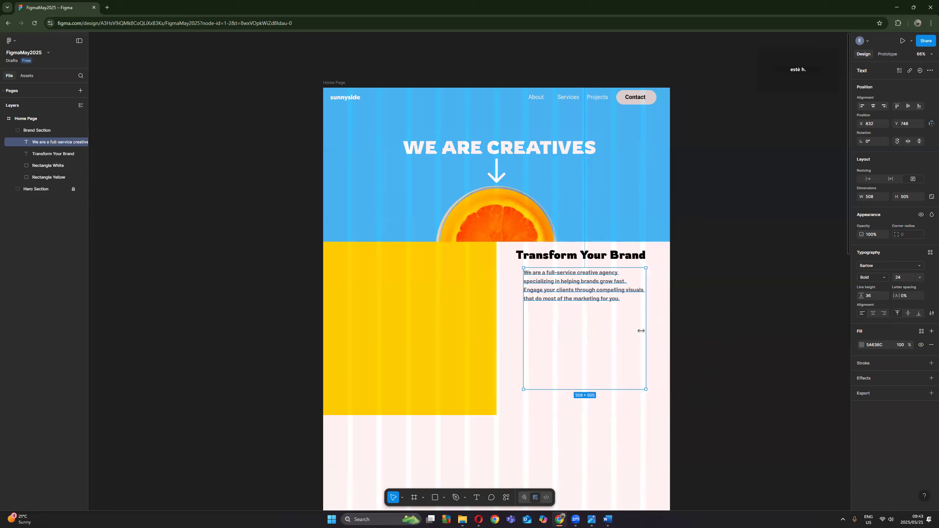
drag(583, 389, 580, 307)
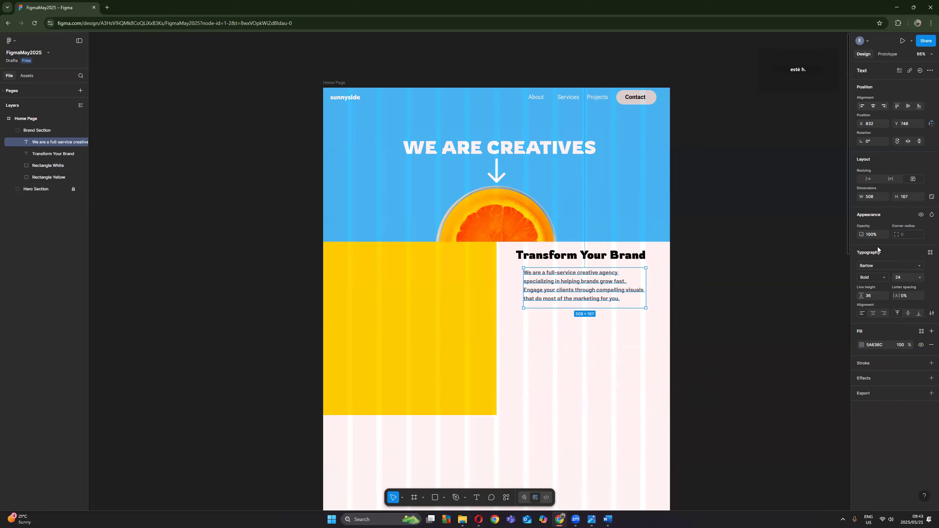
drag(524, 288, 515, 287)
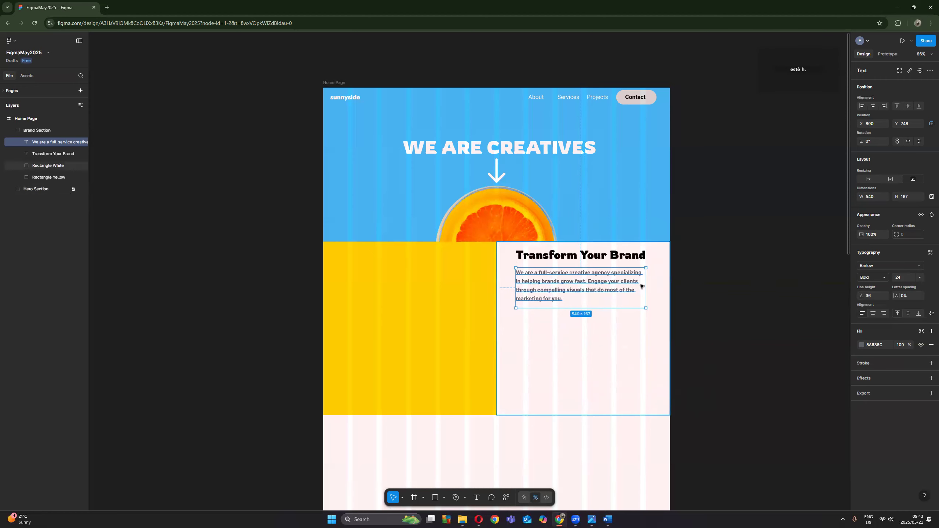
click(735, 317)
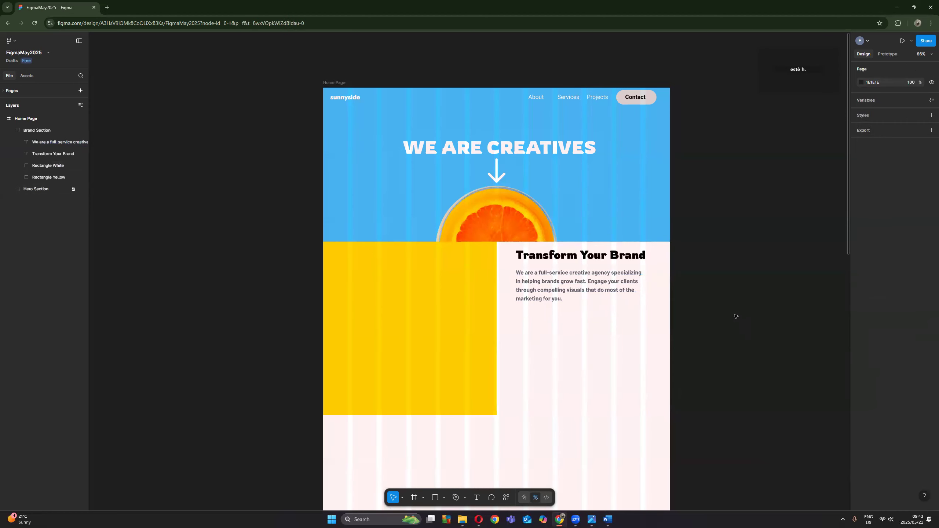
click(629, 288)
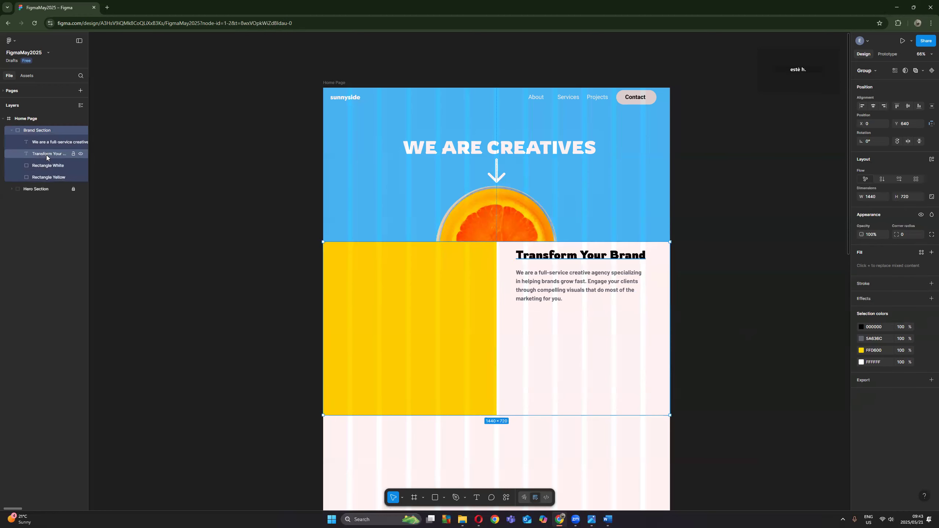
click(47, 143)
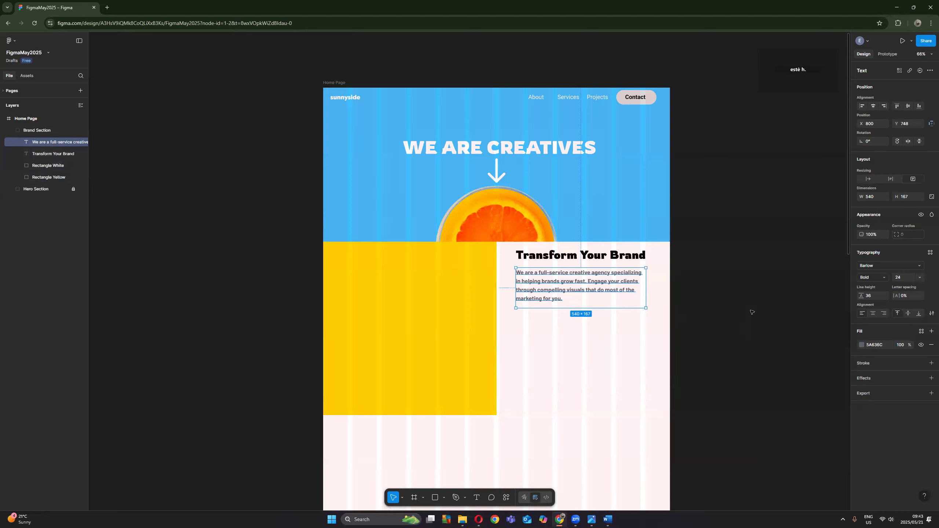
click(732, 322)
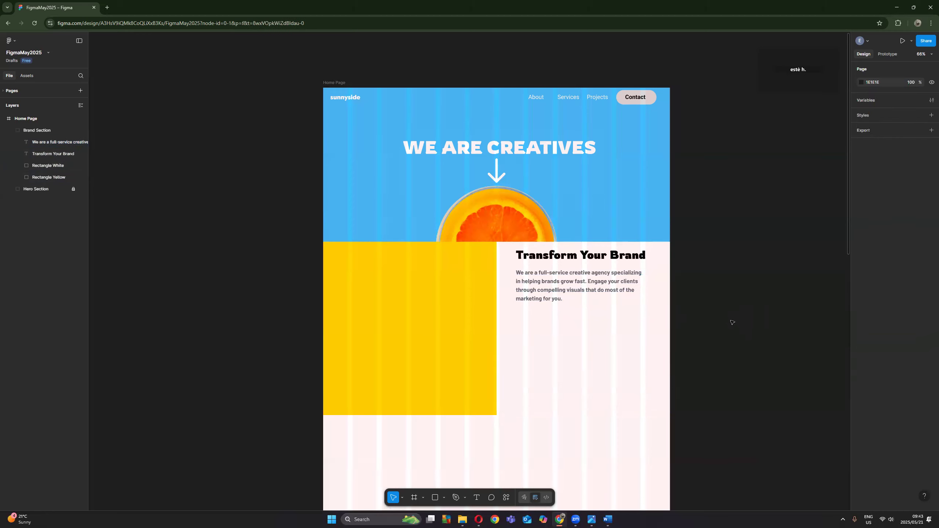
Step: Move the Transform Your Brand heading slightly down, closer to the body paragraph
click(52, 153)
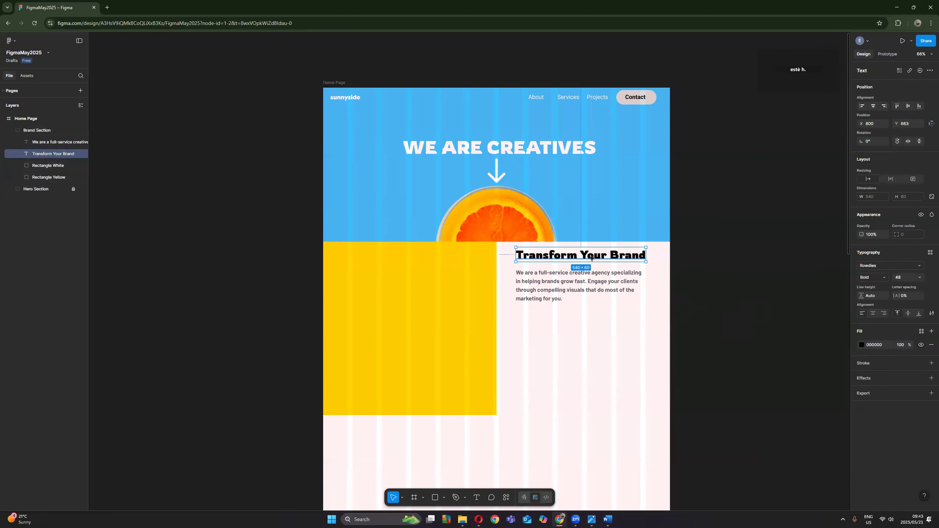
drag(592, 258, 593, 259)
click(700, 269)
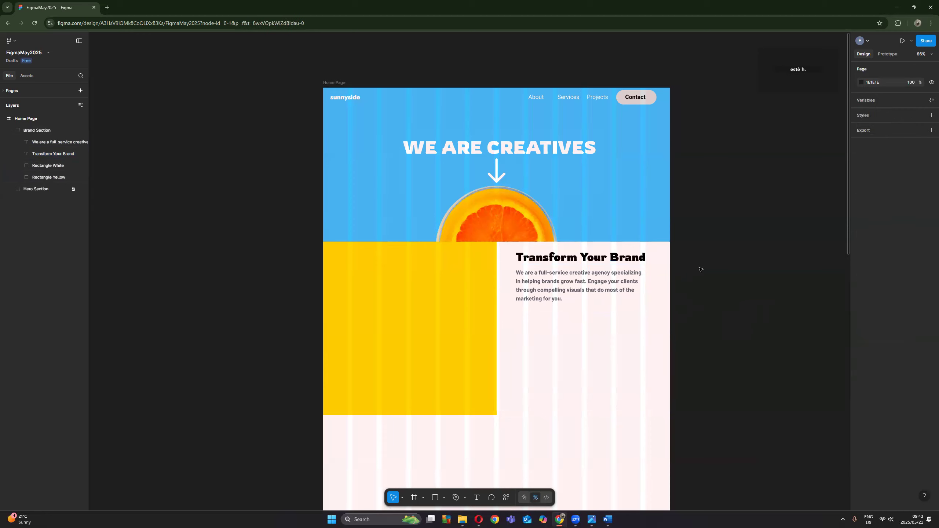
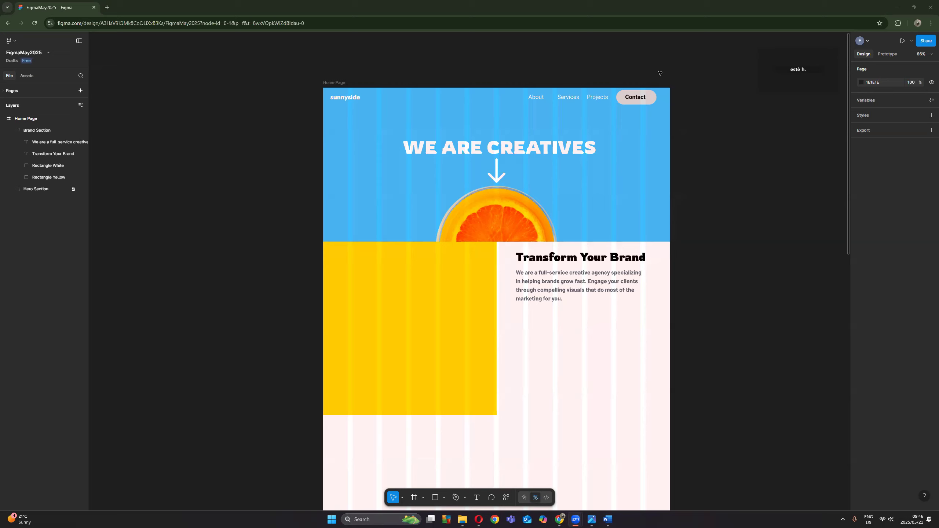
Step: Check the Transform your brand section in the desktop-preview.jpg reference image, then return to the Figma design
mouse_move(592, 519)
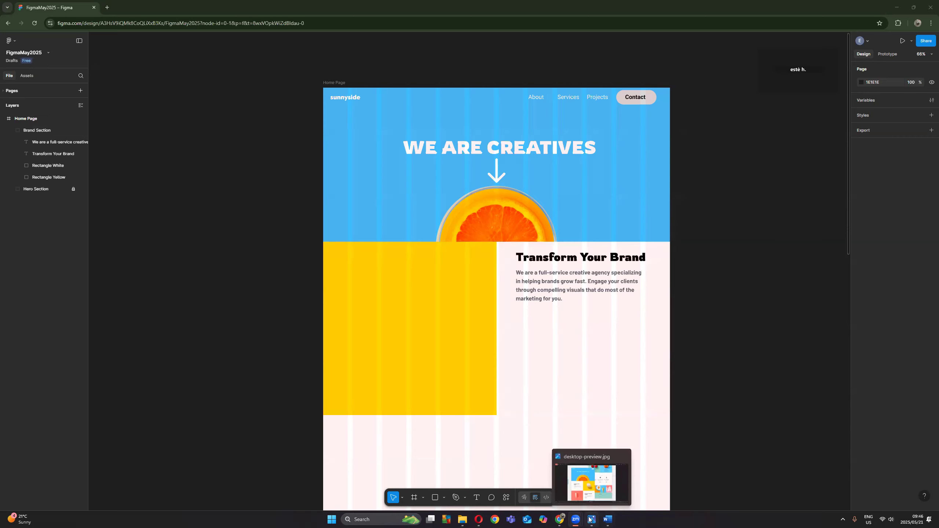
click(589, 490)
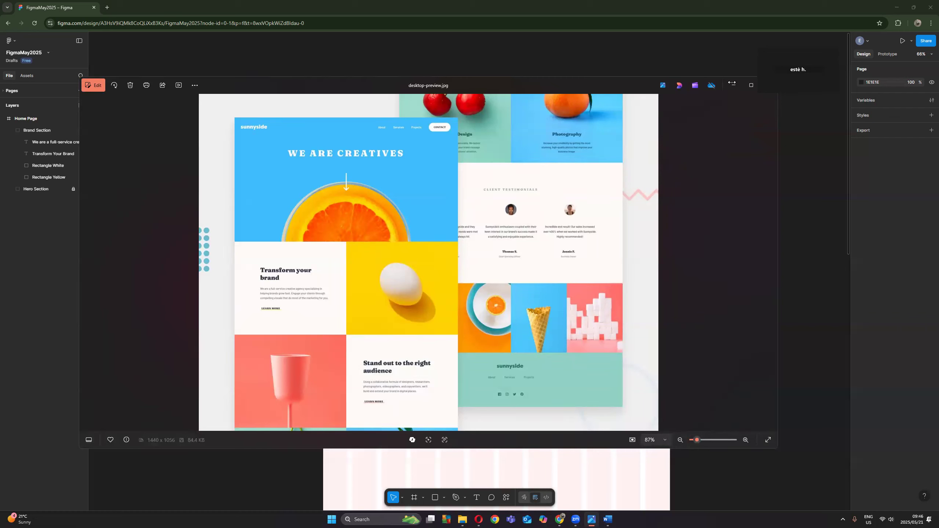
click(732, 84)
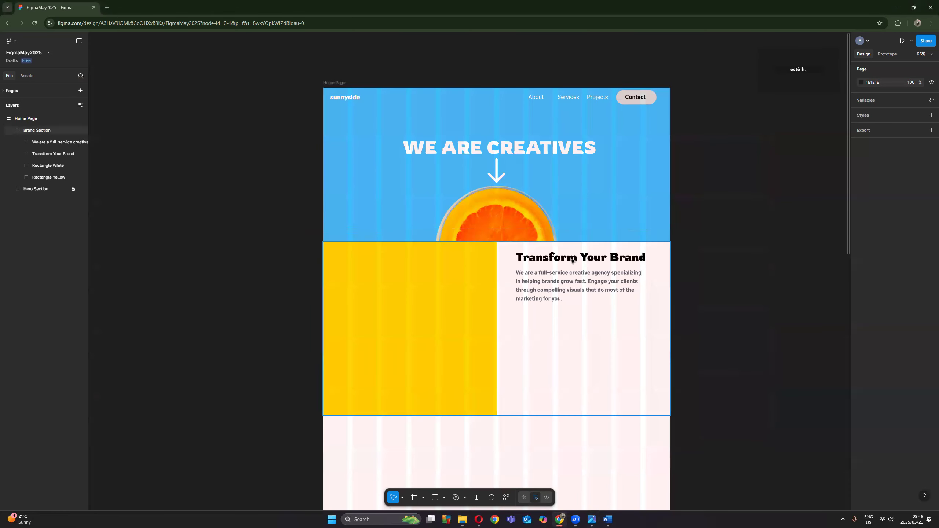
Step: Start a new text layer below the body paragraph inside the Brand Section group
click(570, 290)
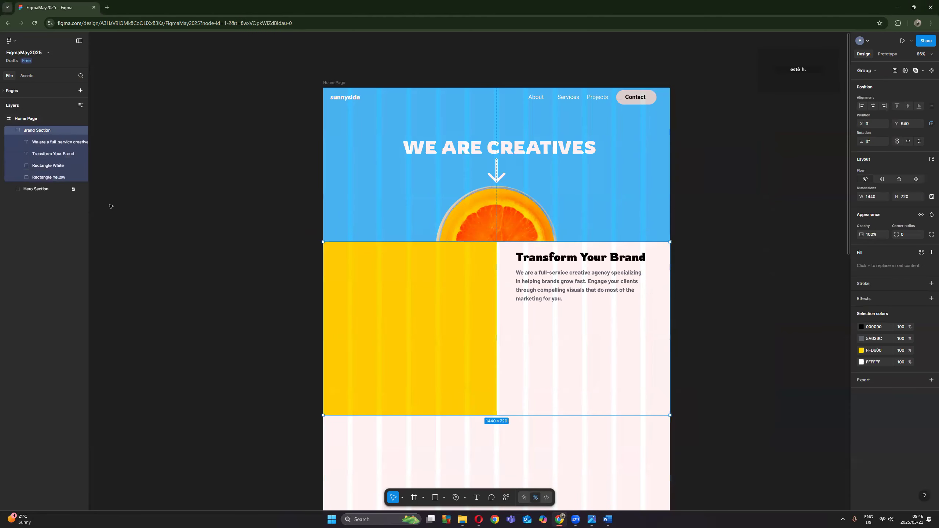
click(58, 142)
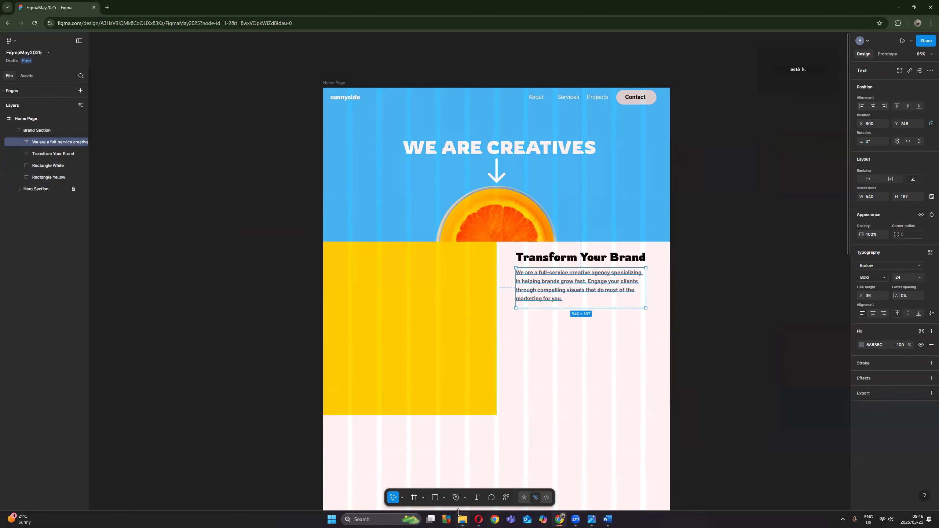
click(477, 497)
click(548, 323)
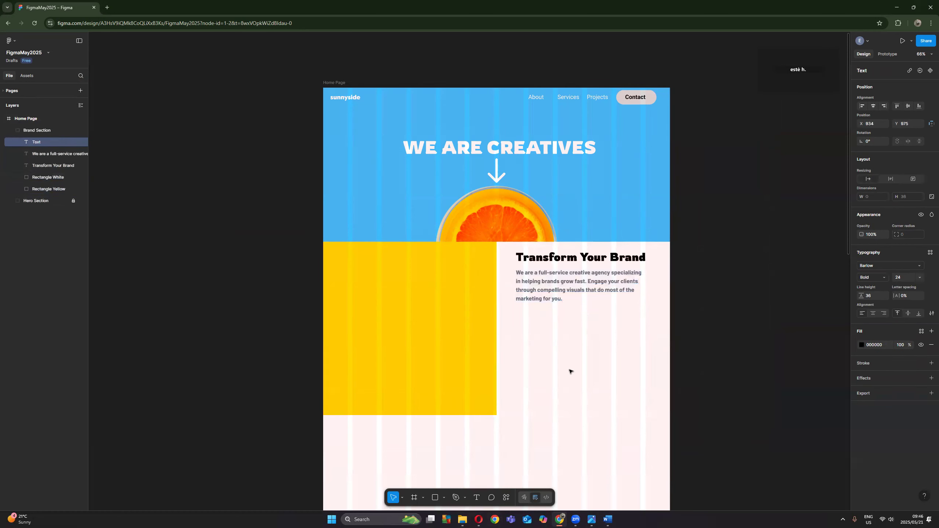
Step: Enter "learn more" in the new text layer below the brand paragraph and set its font to Rowdies
text(learn more)
key(ctrl+a)
click(876, 267)
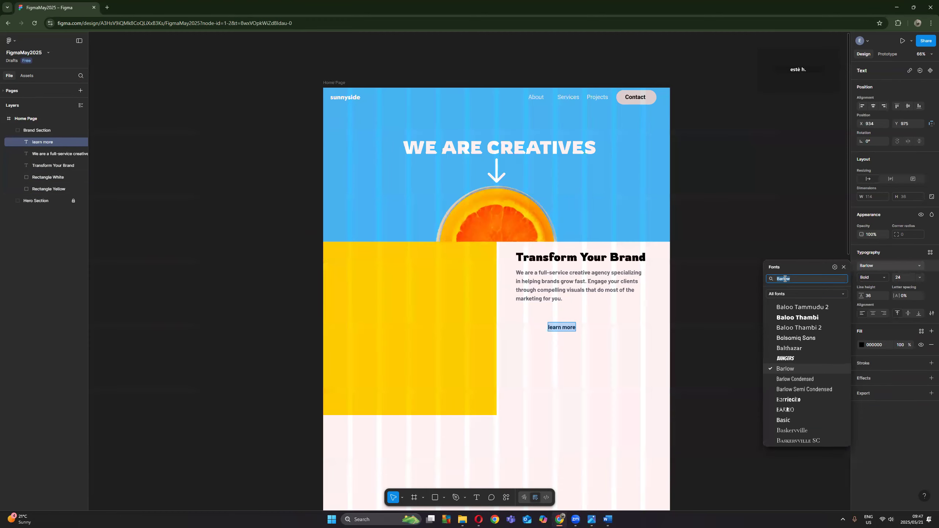
text(rowdie)
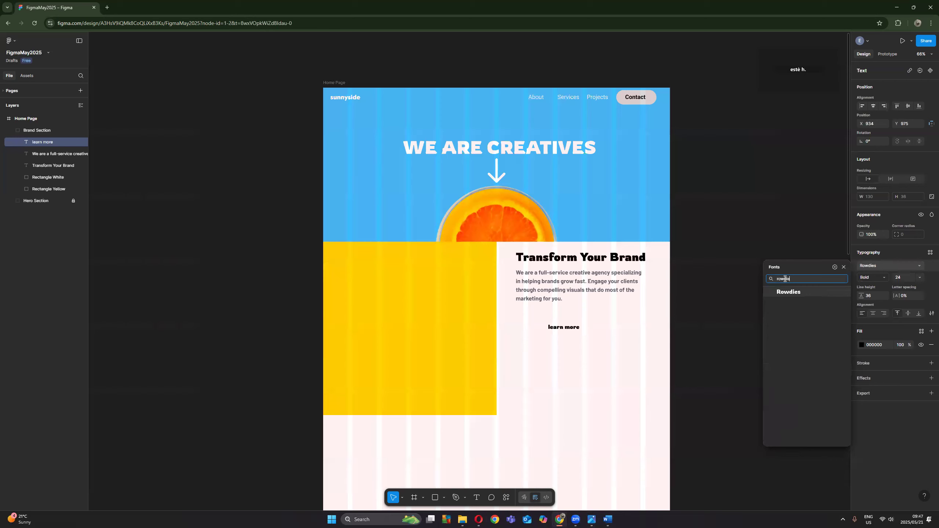
click(789, 292)
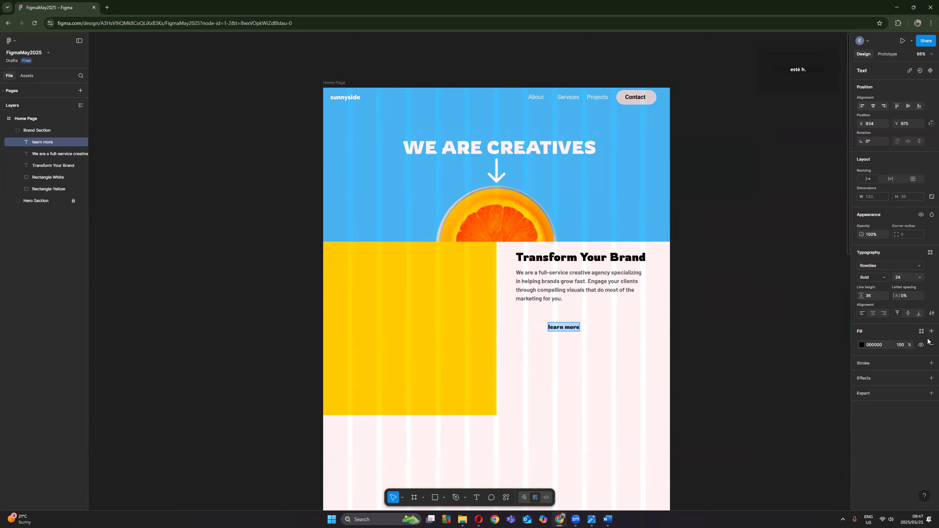
Step: Set the "learn more" text to uppercase and move it closer under the paragraph, to about X 973, Y 943
click(931, 313)
click(814, 398)
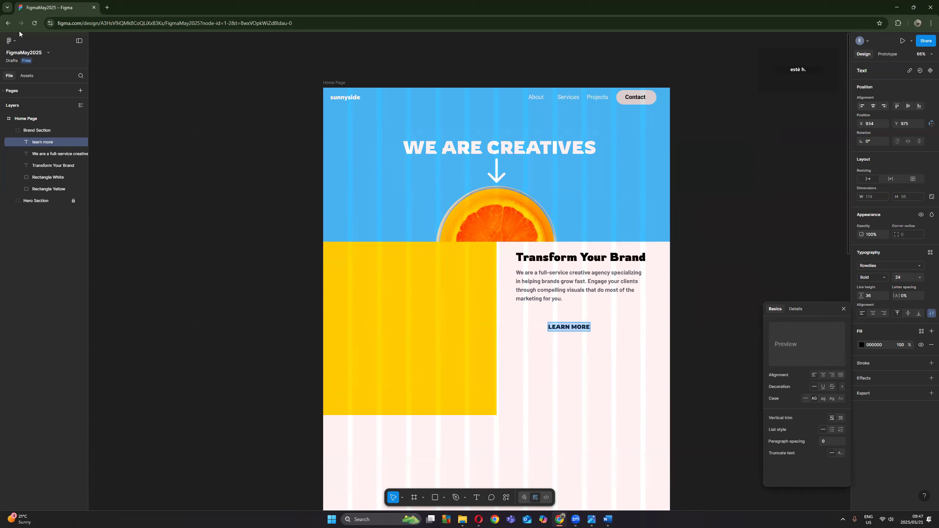
click(698, 341)
drag(571, 327, 580, 321)
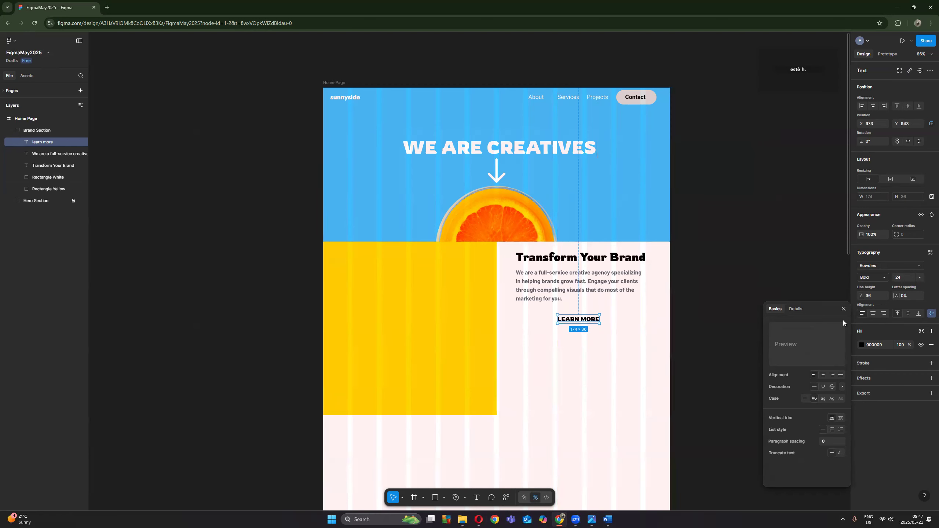
Step: Draw a horizontal line about 174 px wide directly beneath the LEARN MORE text, matching the text's width
click(435, 498)
click(444, 497)
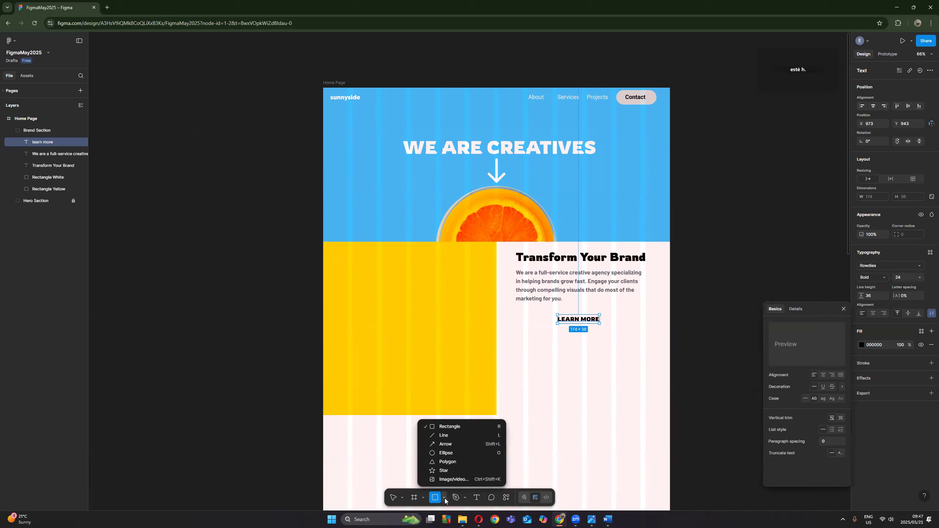
click(471, 433)
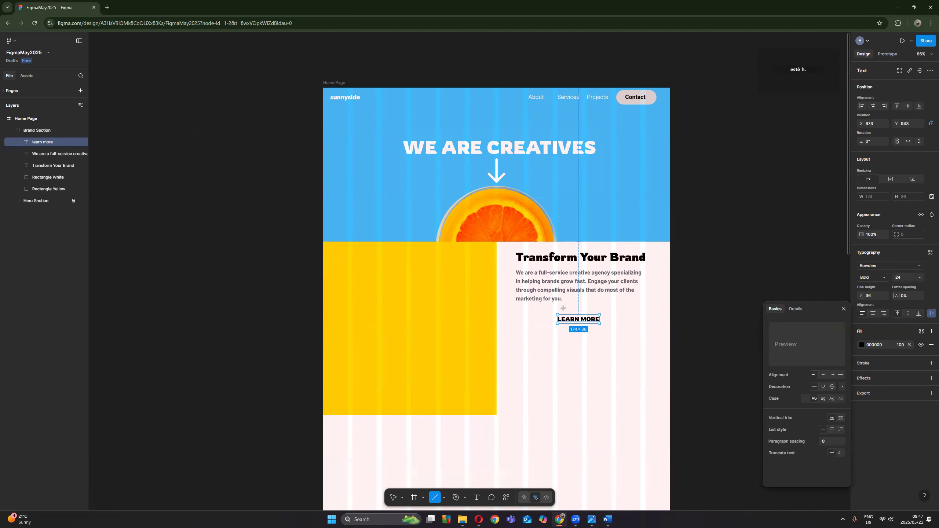
scroll(567, 317, up, 5)
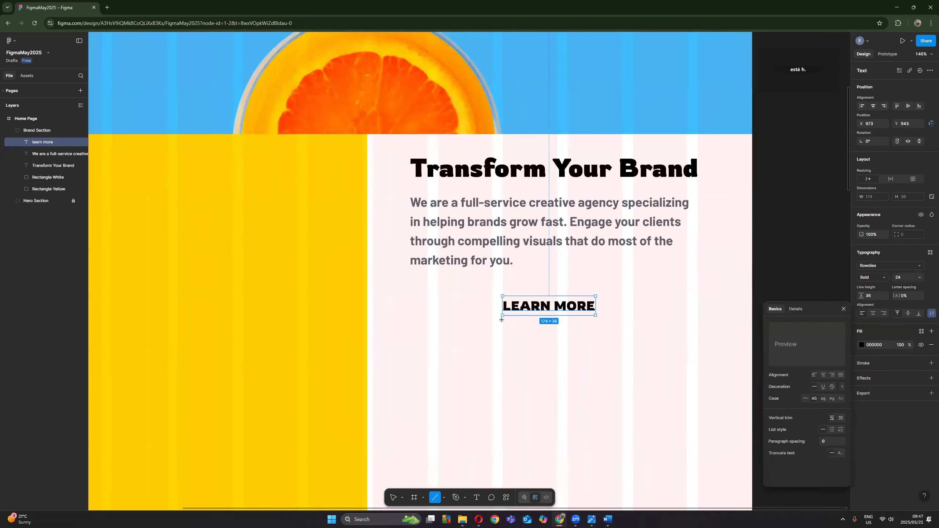
drag(503, 320, 595, 324)
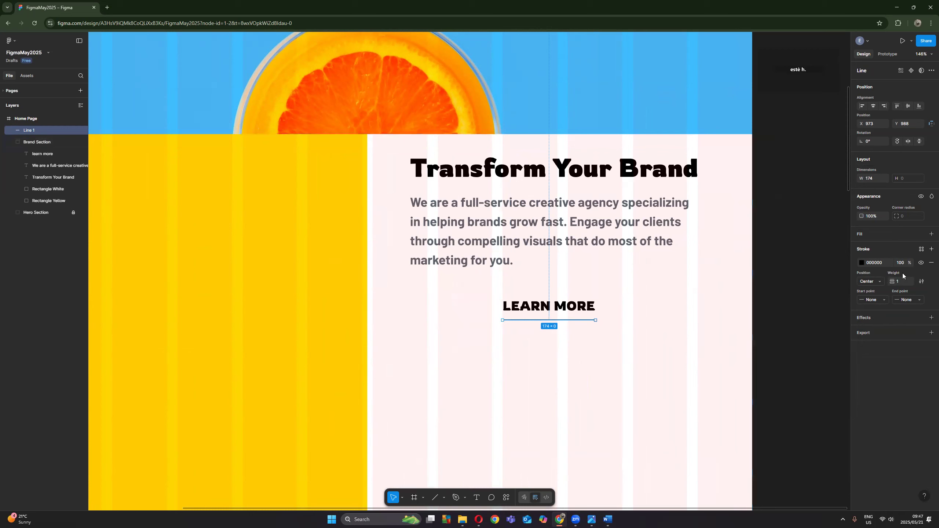
Step: Set the underline's stroke color to the page's yellow FFD600 and its stroke weight to 6
click(861, 263)
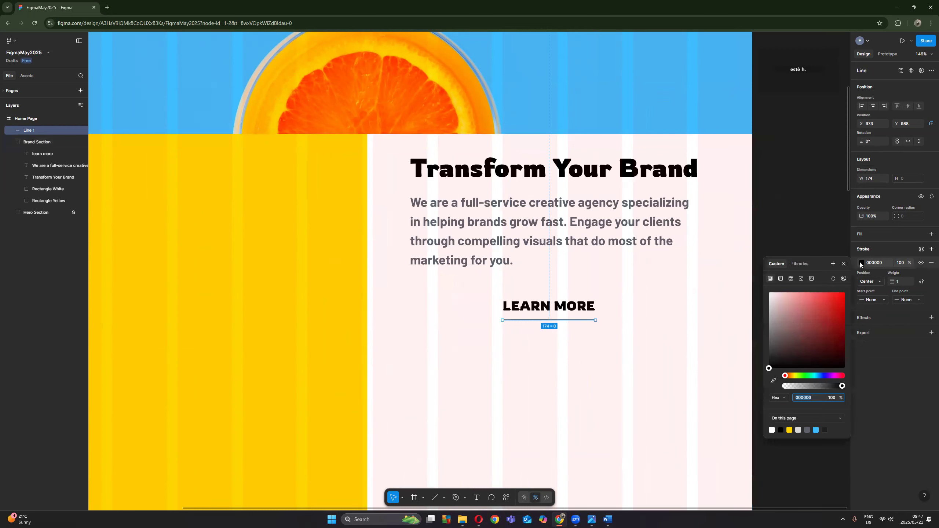
click(789, 430)
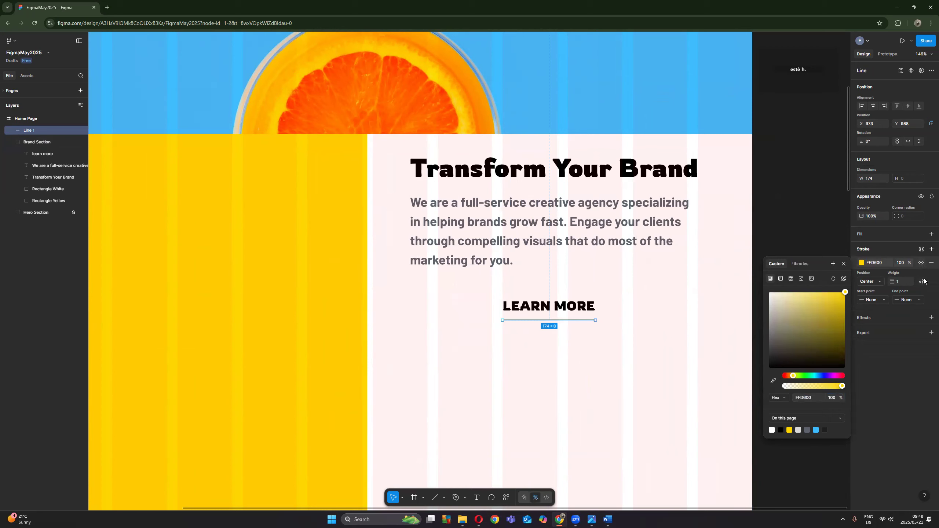
click(899, 281)
text(6)
key(Return)
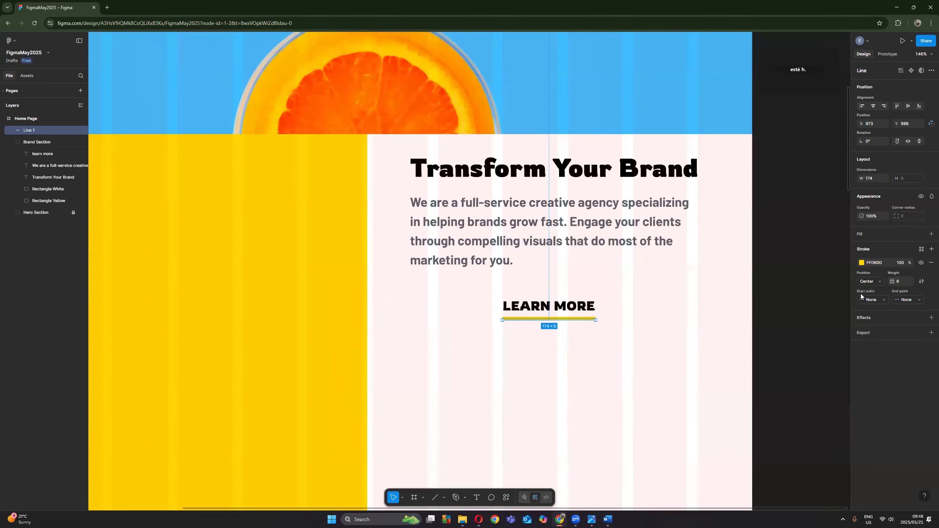
Step: Set the underline's start and end points to Round and deselect the line
click(885, 300)
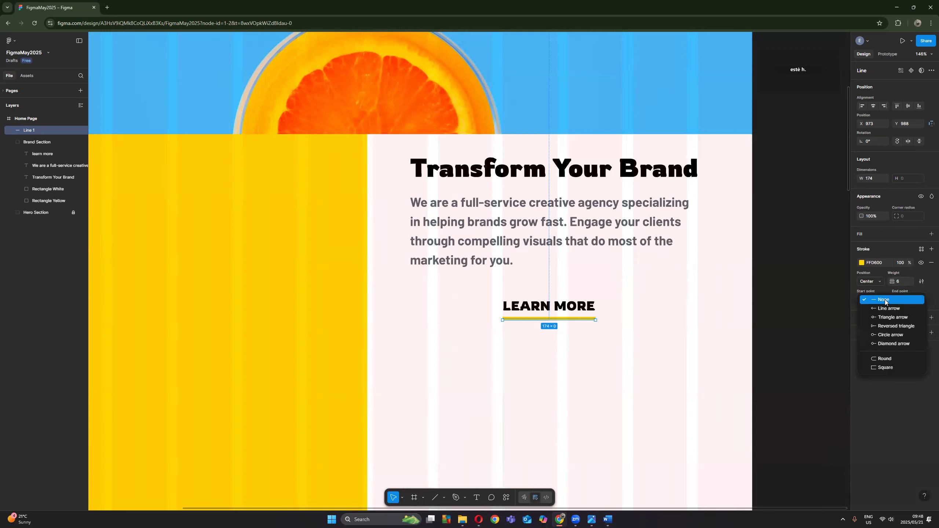
click(881, 360)
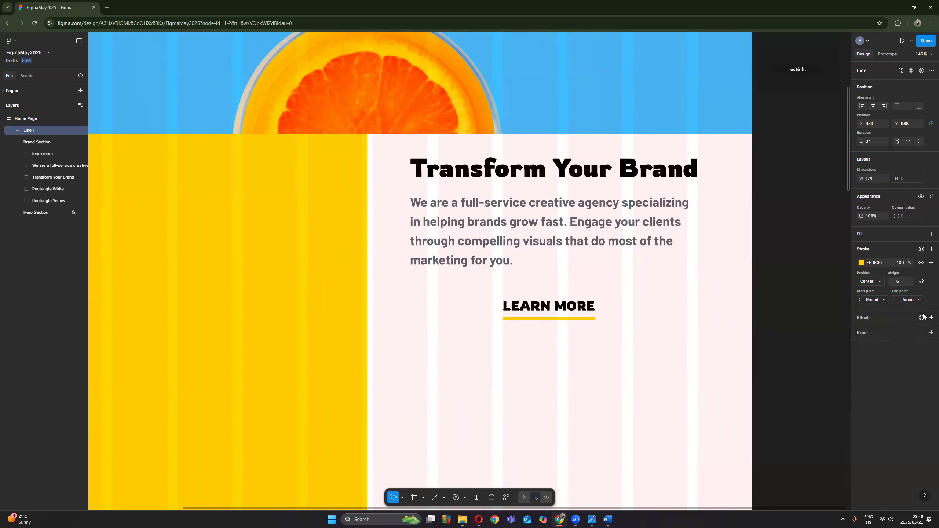
click(919, 300)
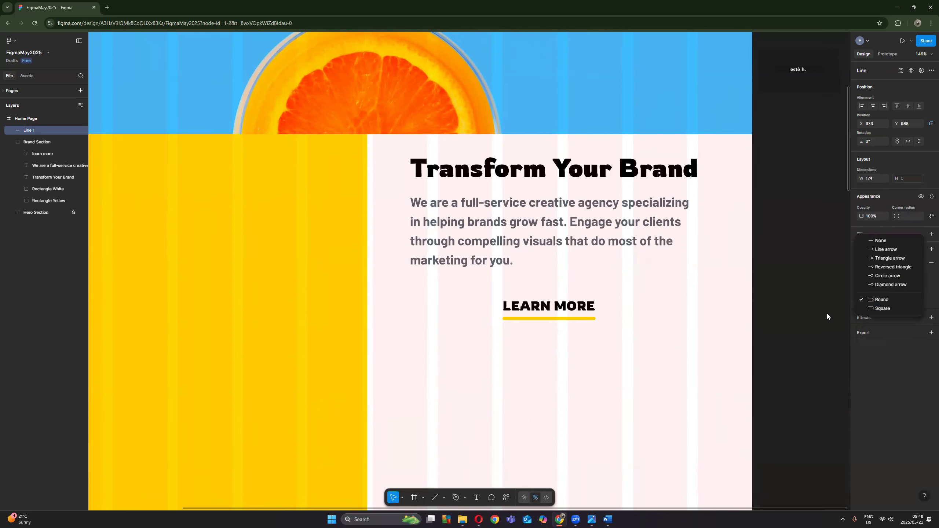
click(882, 300)
click(821, 316)
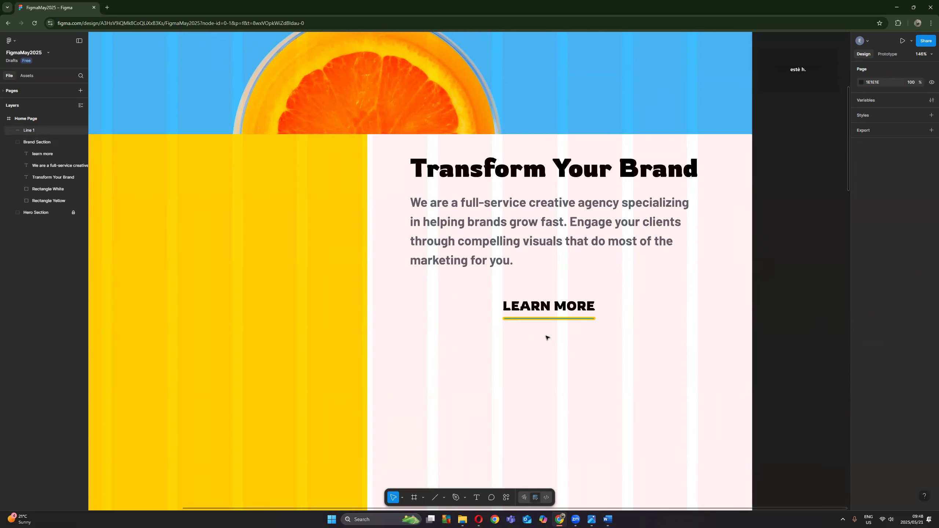
Step: Move the Line 1 layer into the Brand Section group below the learn more text and rename it "yellow line"
click(536, 307)
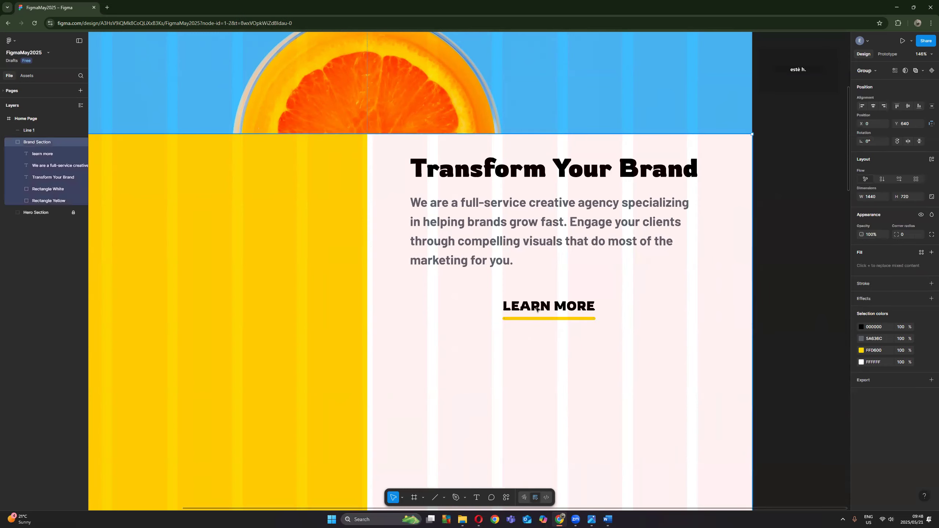
click(55, 227)
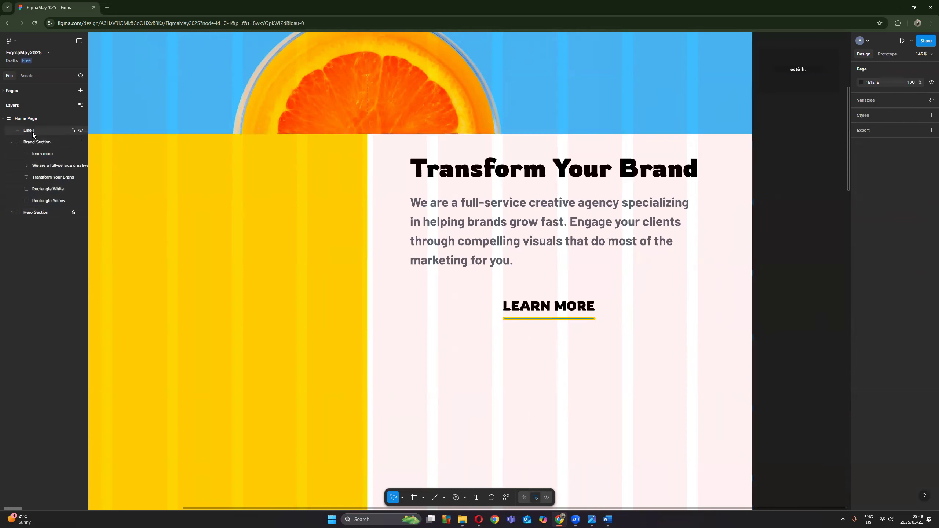
drag(40, 129, 55, 159)
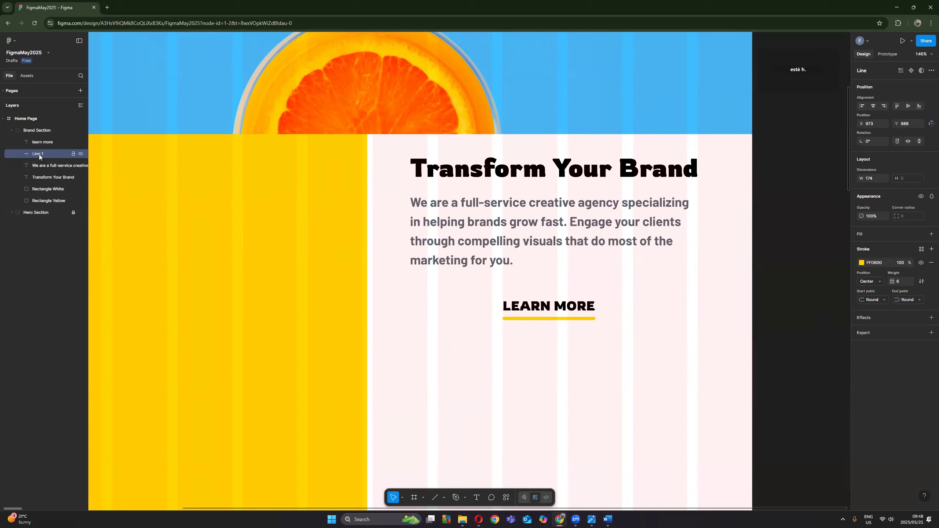
double_click(39, 155)
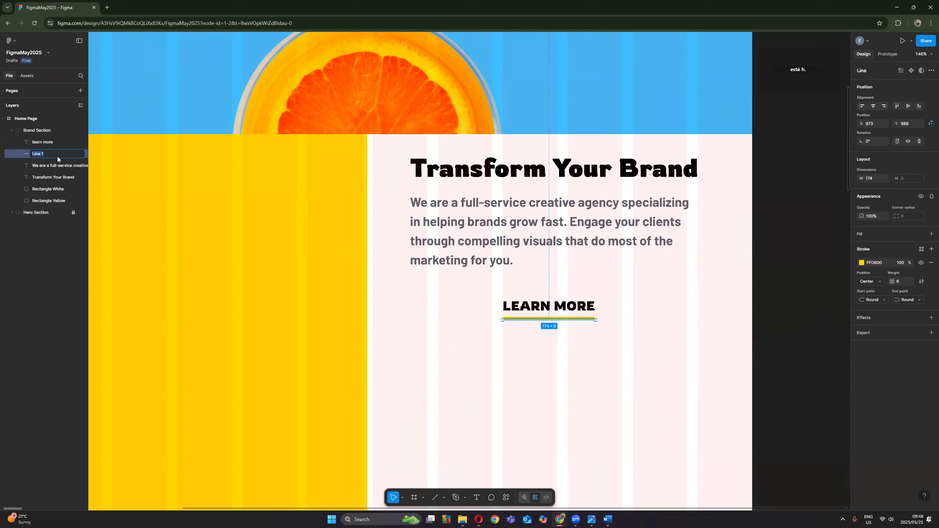
text(yellow line)
key(Return)
Step: Group the learn more text with the yellow line, name the group "Learn More Button", and collapse it
shift+click(50, 143)
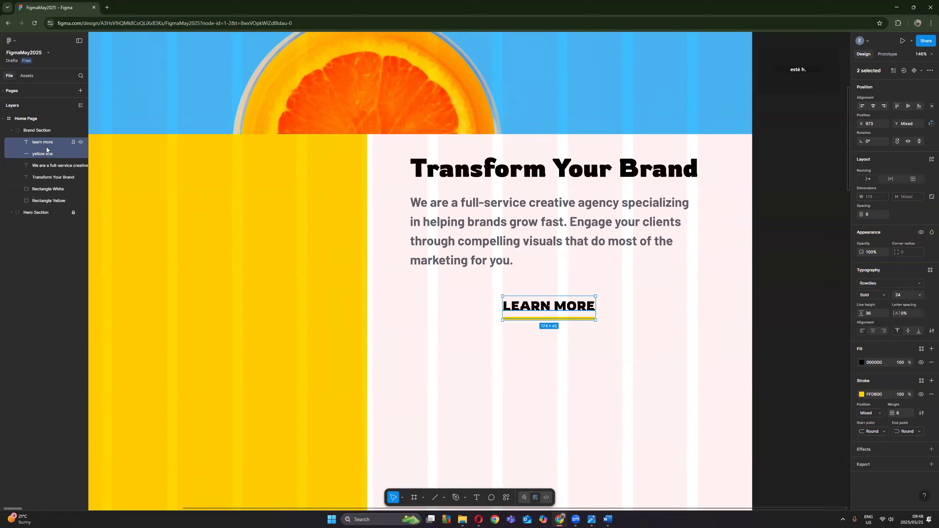
key(ctrl+g)
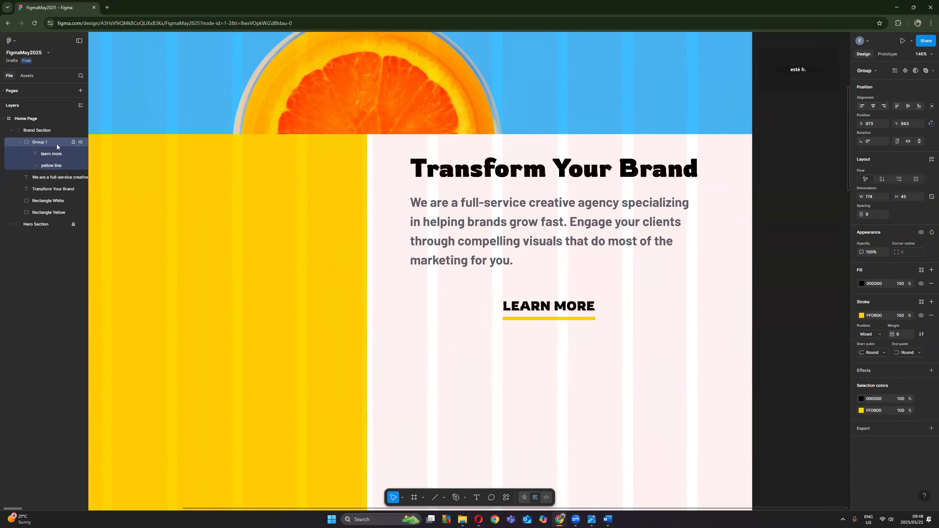
double_click(40, 143)
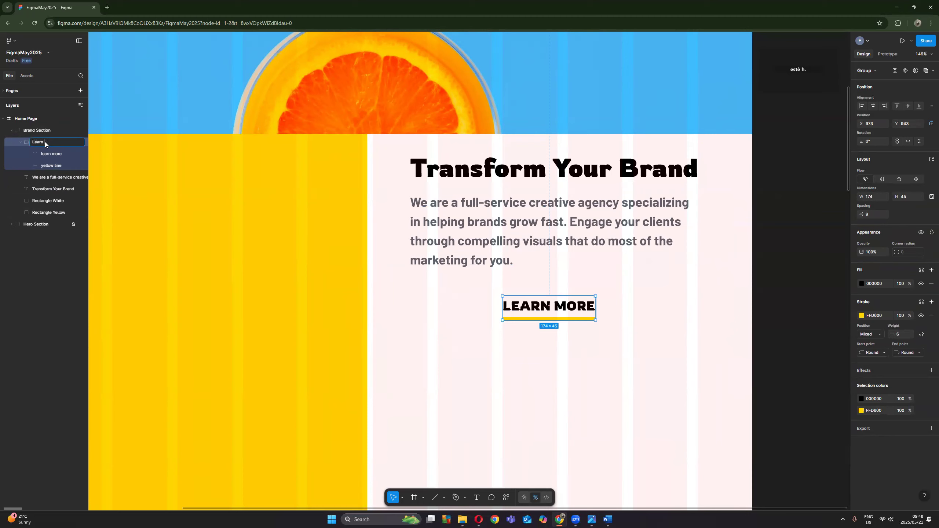
text(Learn More Button)
key(Return)
click(22, 142)
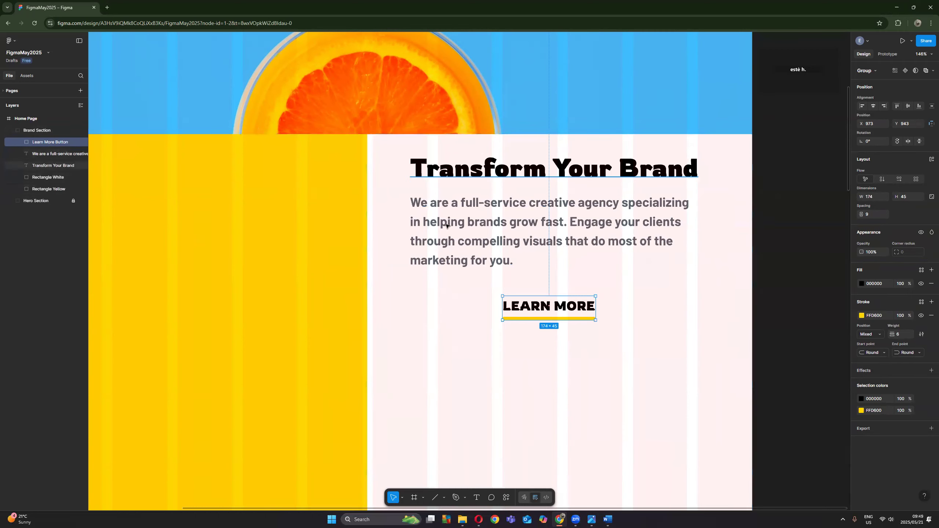
scroll(571, 277, down, 1)
key(alt)
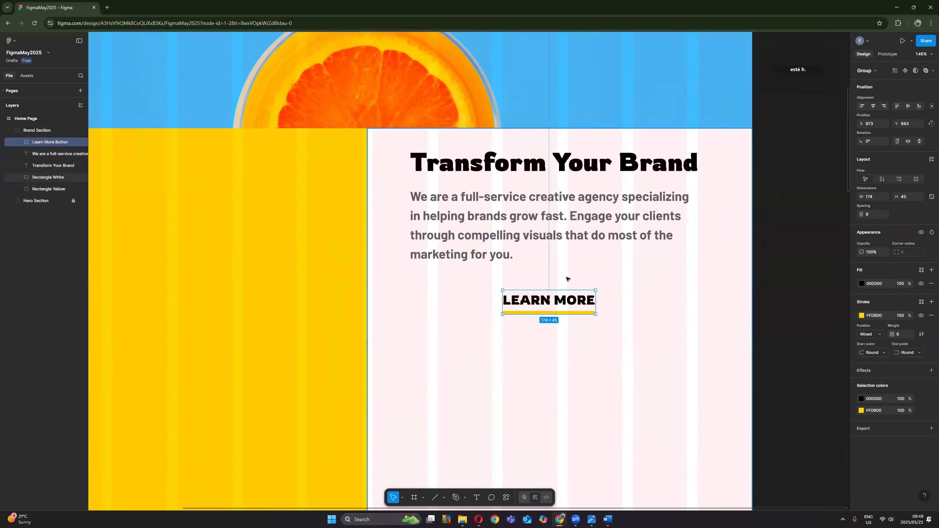
key(super)
click(810, 344)
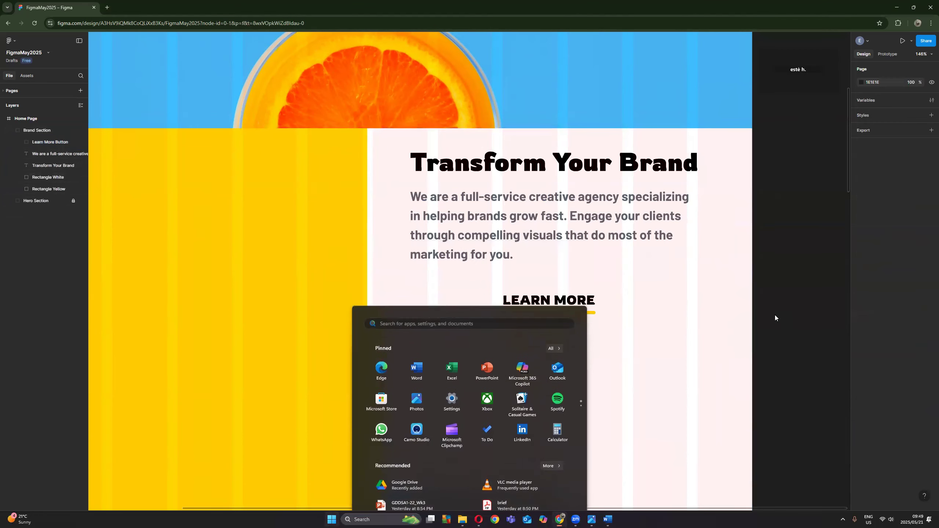
scroll(504, 316, down, 1)
scroll(504, 317, down, 5)
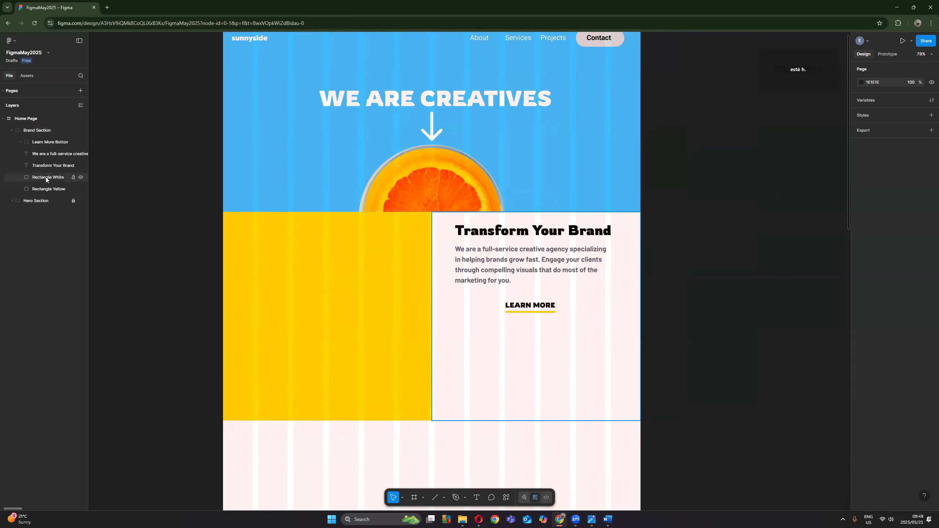
Step: Select the Rectangle Yellow layer, shrink the browser window, and switch to File Explorer, placing it beside the design
click(47, 189)
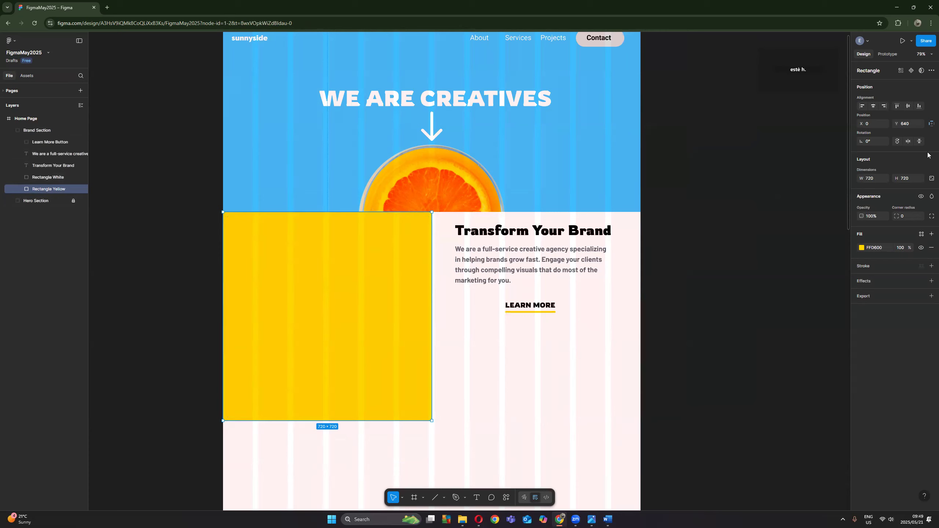
click(910, 10)
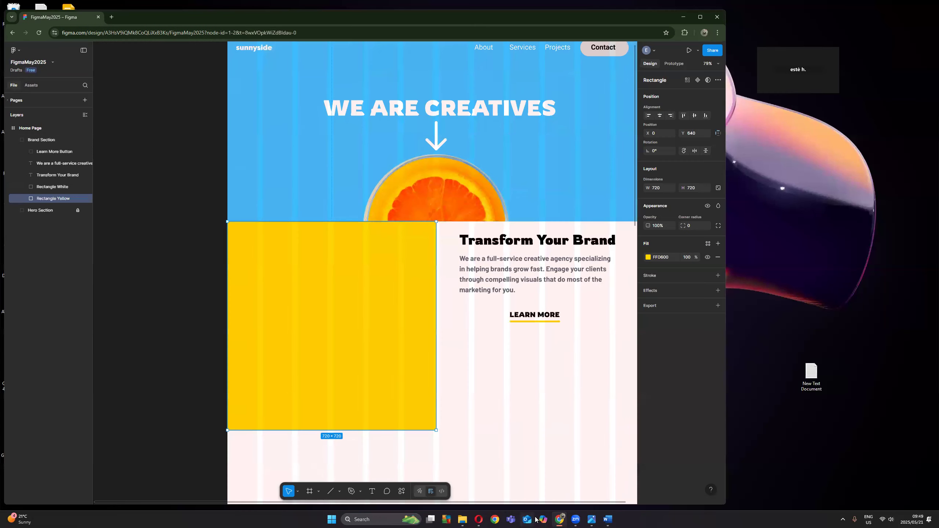
click(462, 519)
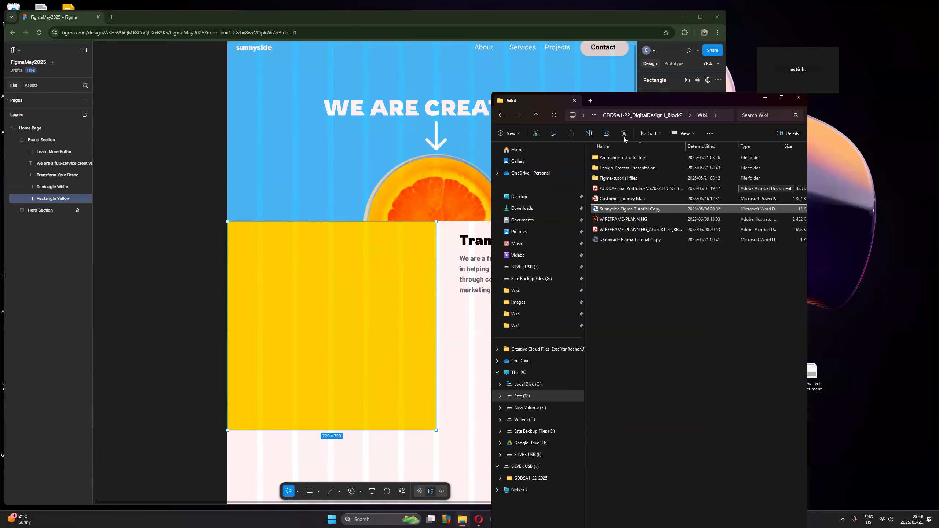
drag(626, 99, 809, 194)
Step: Browse from Wk4's Figma-tutorial_files to Figma_Sunnyside_images/desktop and place the image-transform picture over the yellow rectangle at about X -7, Y 680
click(667, 213)
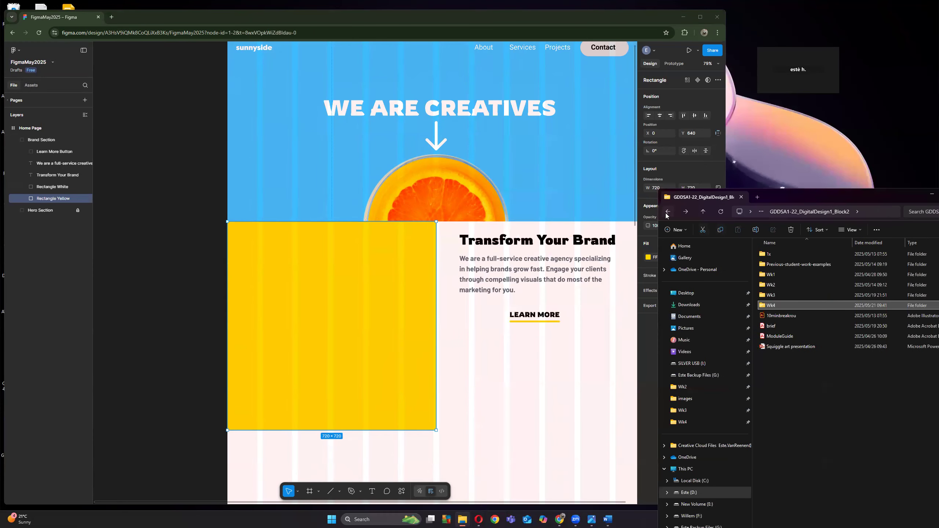
double_click(770, 305)
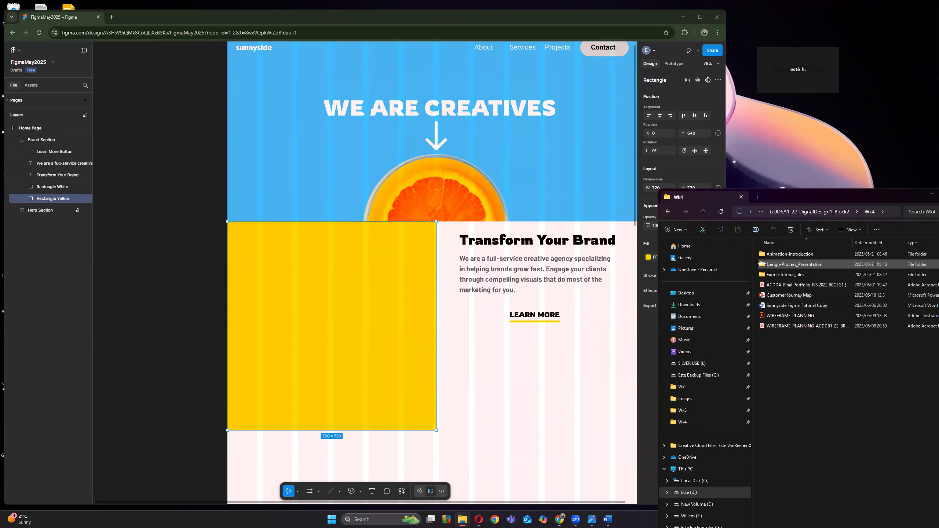
double_click(762, 274)
double_click(759, 254)
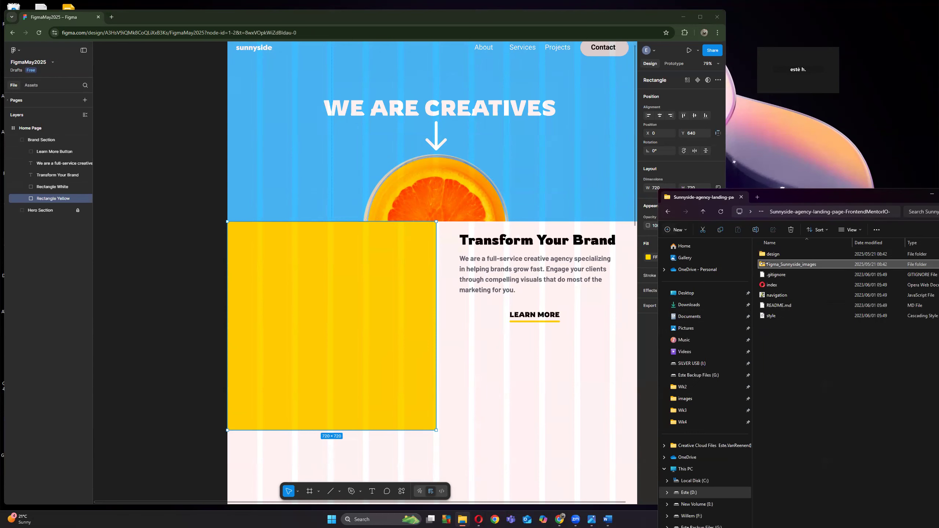
double_click(758, 264)
double_click(758, 254)
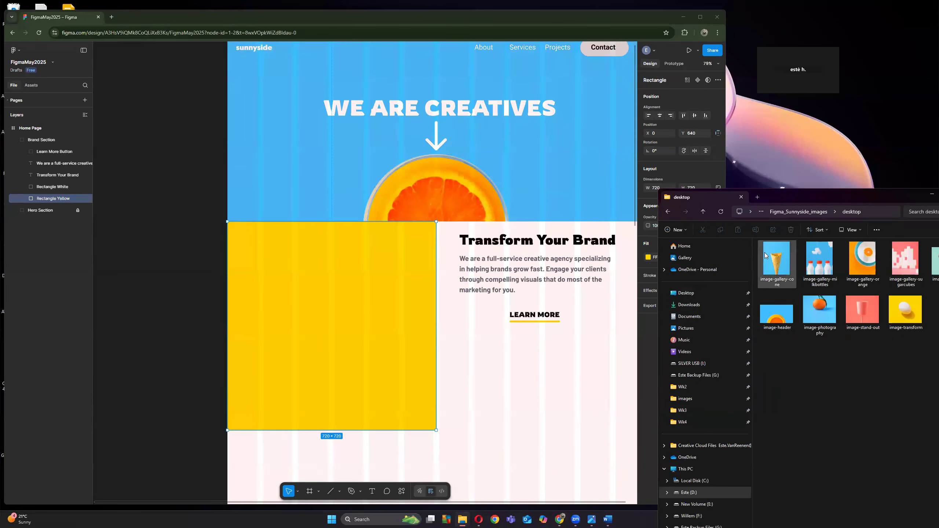
click(904, 307)
drag(906, 311, 331, 320)
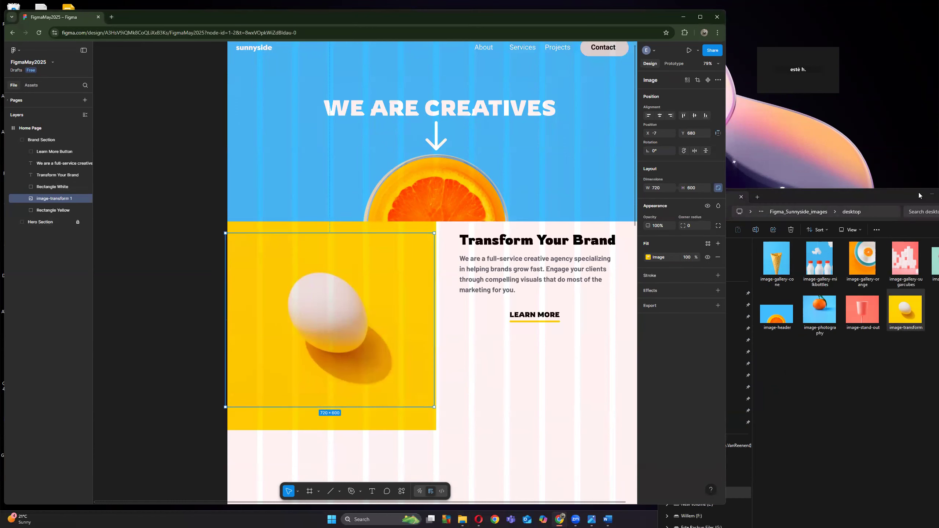
Step: Move the egg image to X 0, Y 688 over the yellow rectangle and use the rectangle as its mask
click(931, 195)
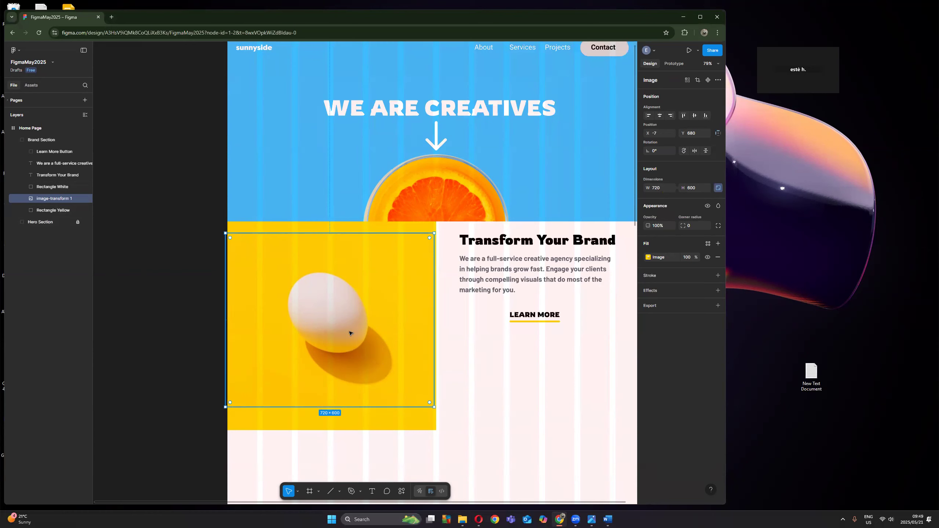
drag(347, 327, 348, 332)
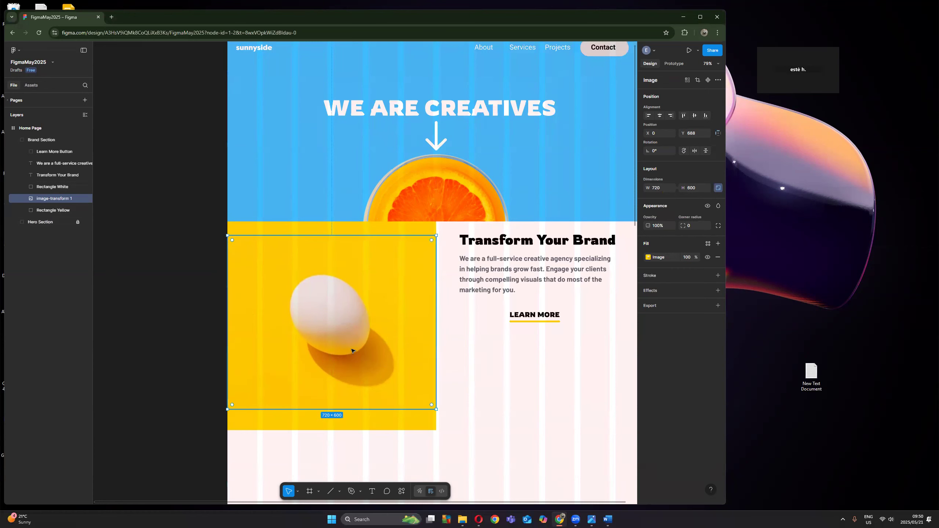
shift+click(381, 418)
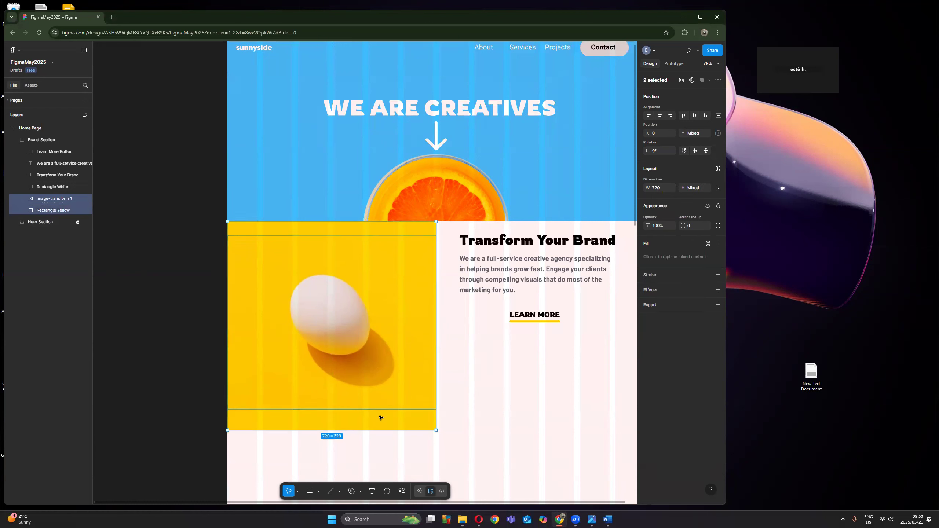
right_click(361, 358)
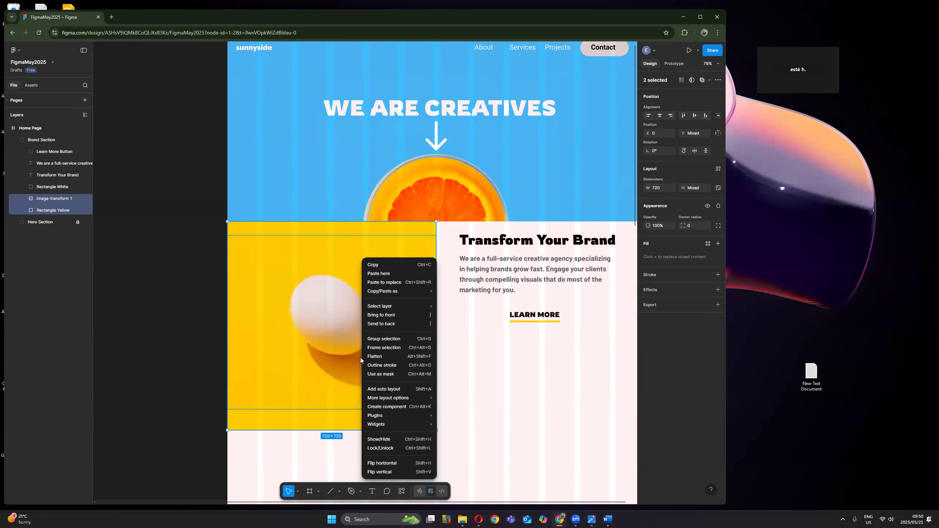
click(382, 375)
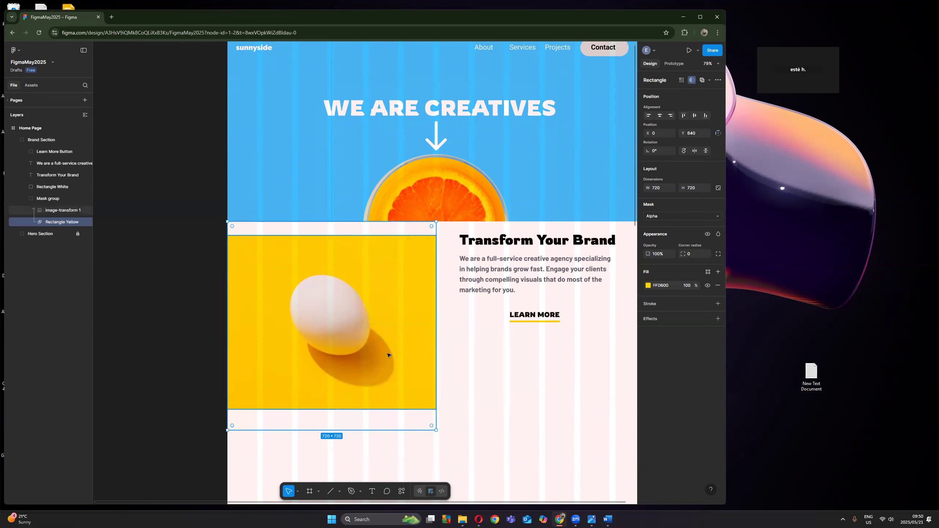
Step: Enlarge the image-transform 1 picture to about 905 × 754 and reposition it so it covers the whole yellow mask area
click(61, 211)
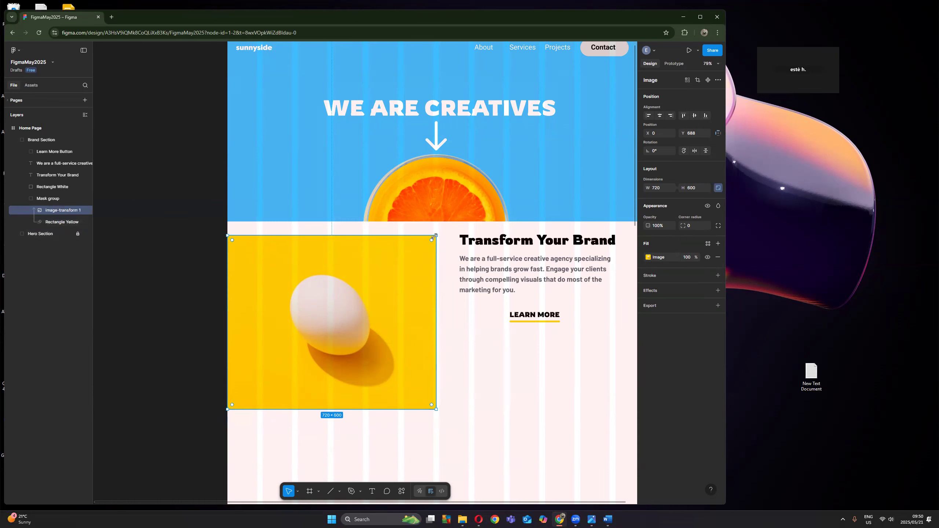
drag(435, 237, 459, 216)
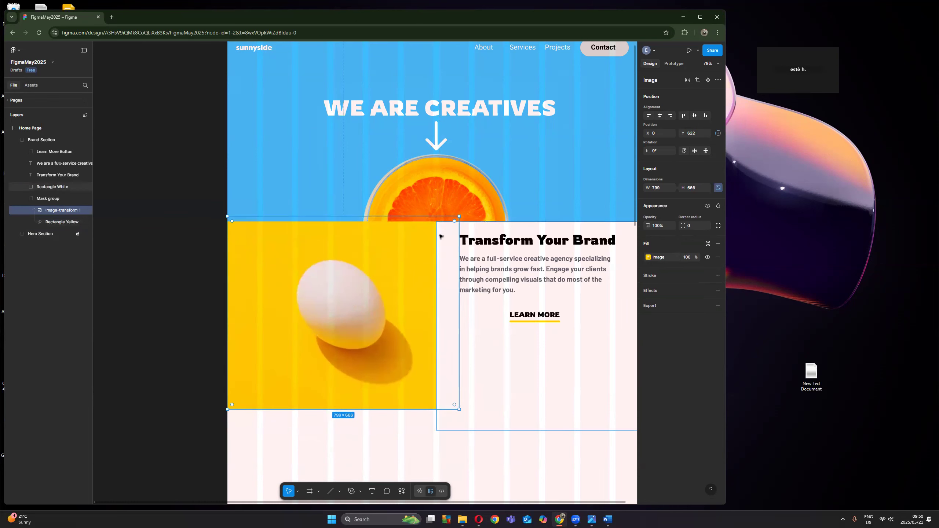
drag(227, 409, 202, 435)
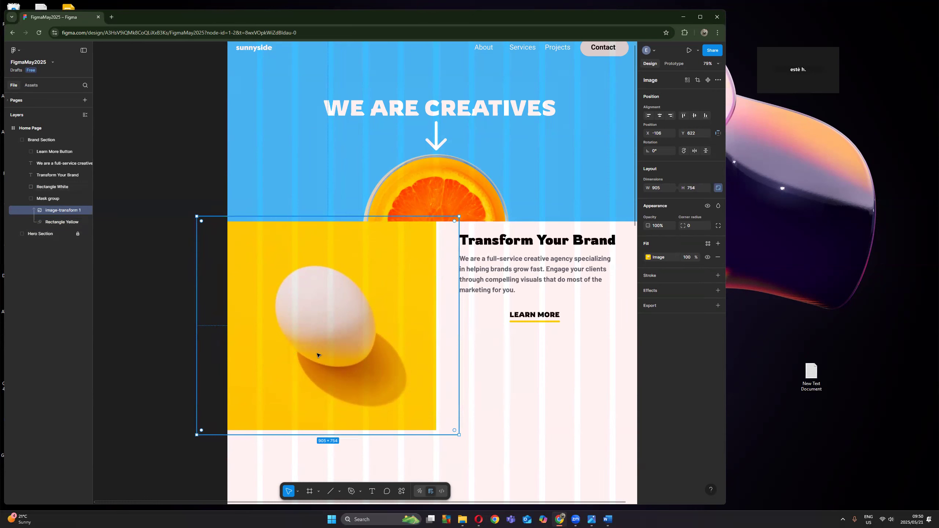
drag(323, 342, 327, 347)
click(169, 321)
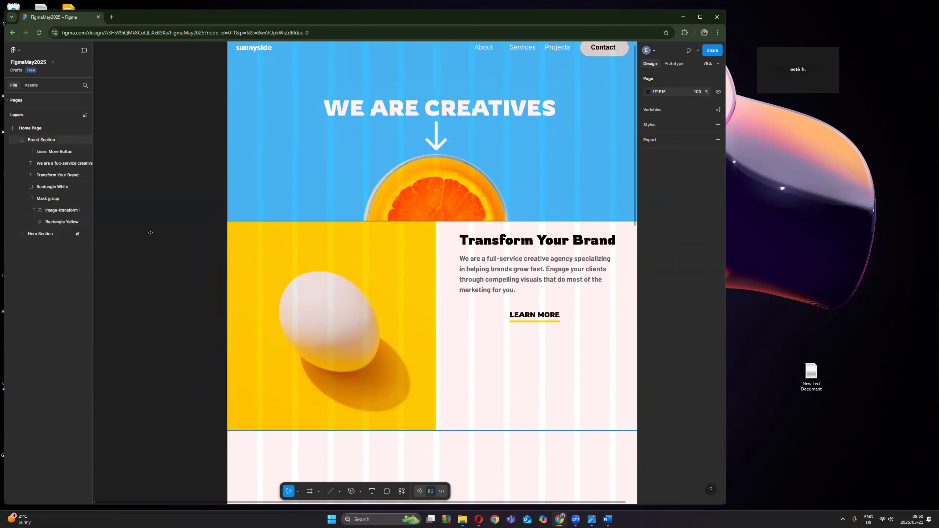
Step: Rename the mask group "Egg Image Mask", and collapse and lock the Brand Section group
double_click(49, 198)
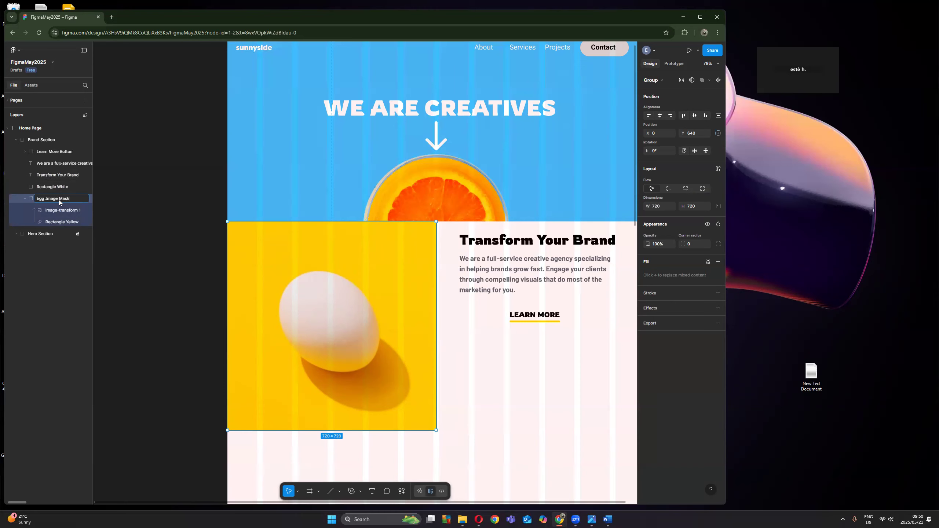
key(Return)
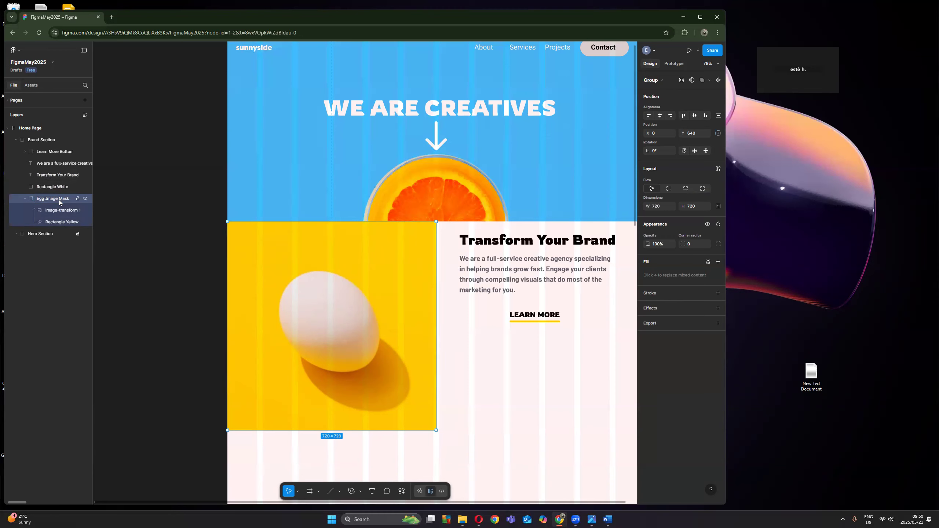
click(16, 141)
click(77, 139)
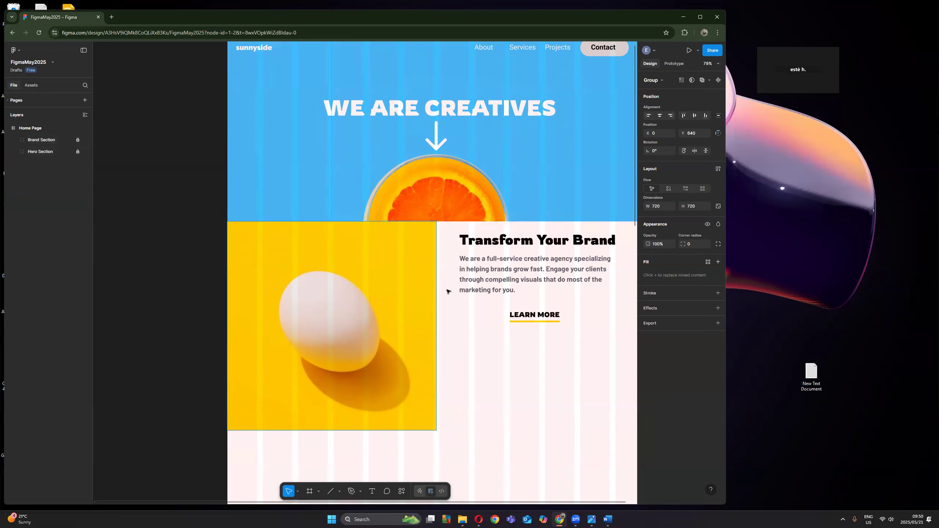
Step: Review the page layout and compare it with the desktop-preview.jpg reference picture in the image viewer
scroll(489, 336, down, 7)
scroll(486, 334, up, 4)
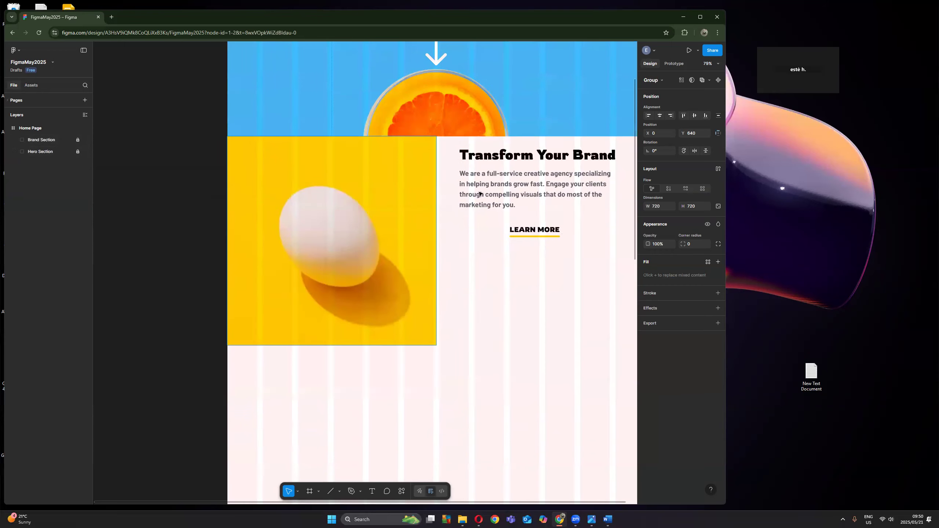
scroll(551, 296, up, 1)
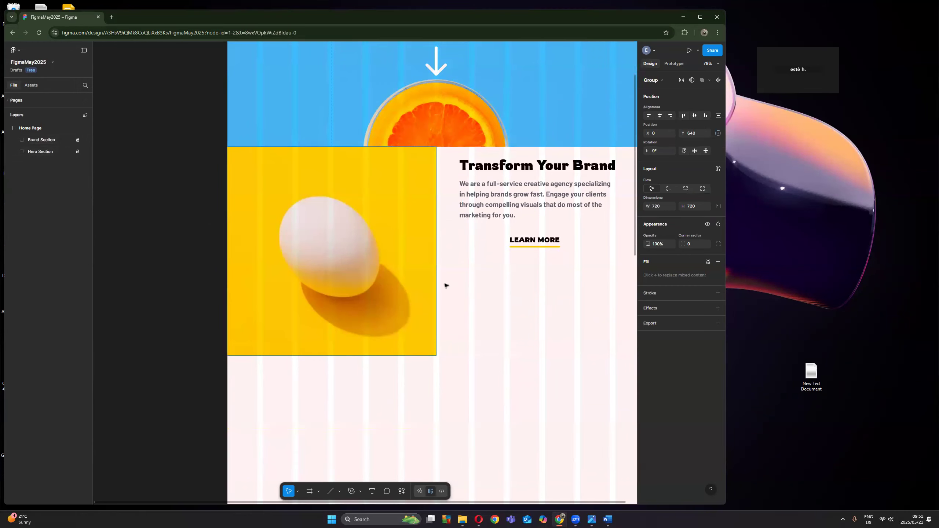
scroll(440, 273, down, 1)
scroll(378, 270, down, 3)
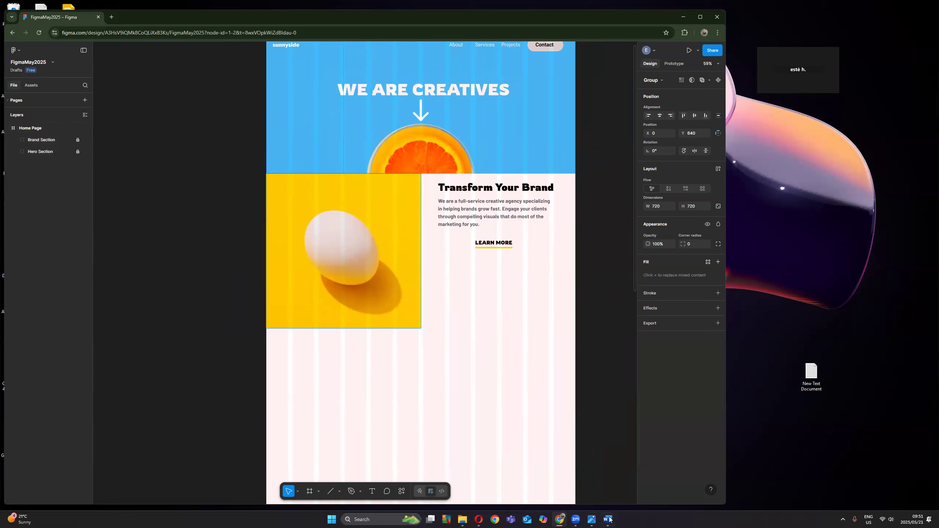
click(593, 519)
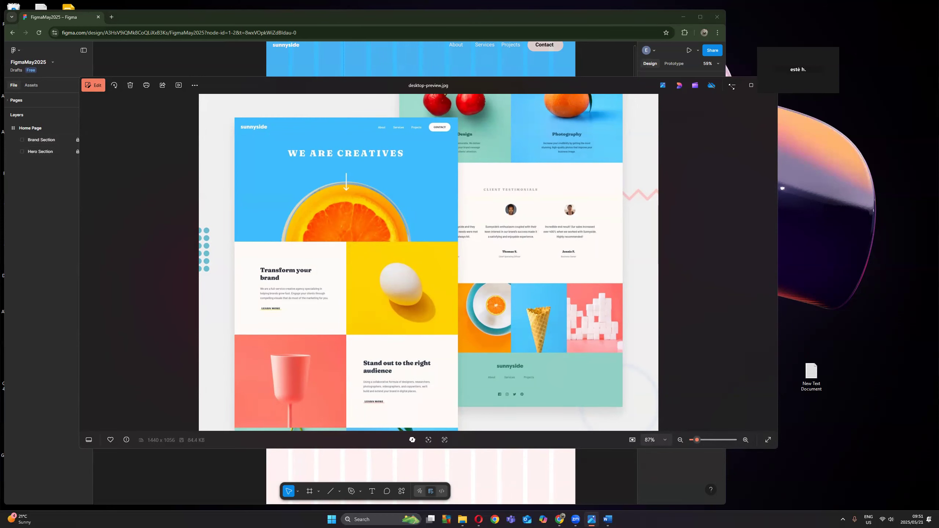
click(732, 86)
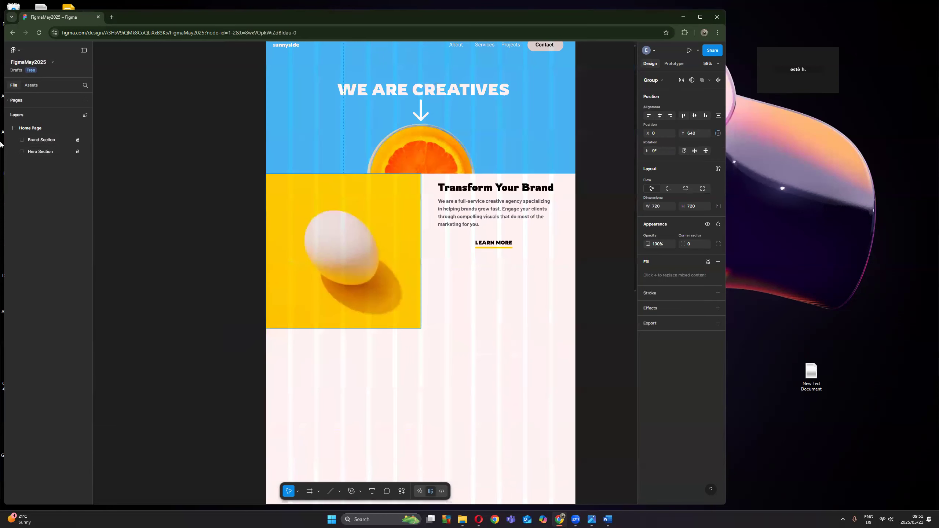
Step: Unlock the Brand Section group and paste a copy of it on the Home Page
click(40, 140)
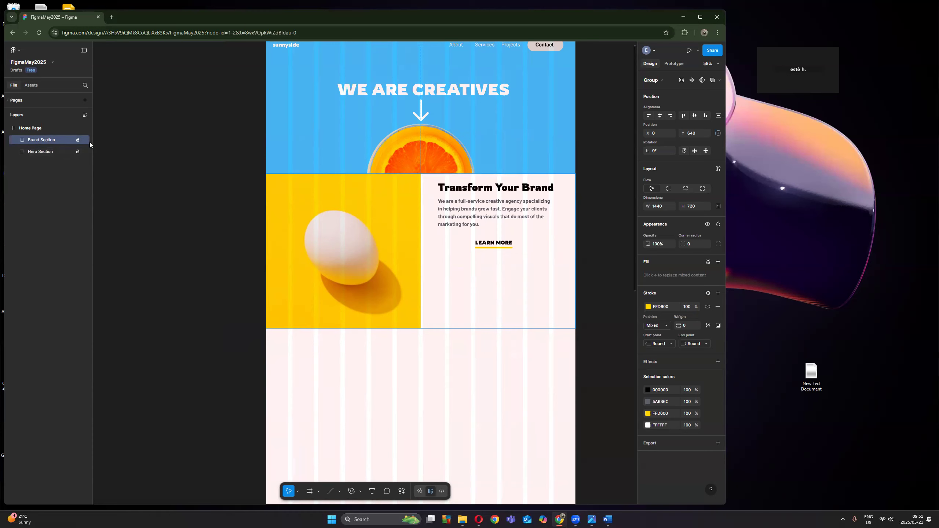
right_click(40, 141)
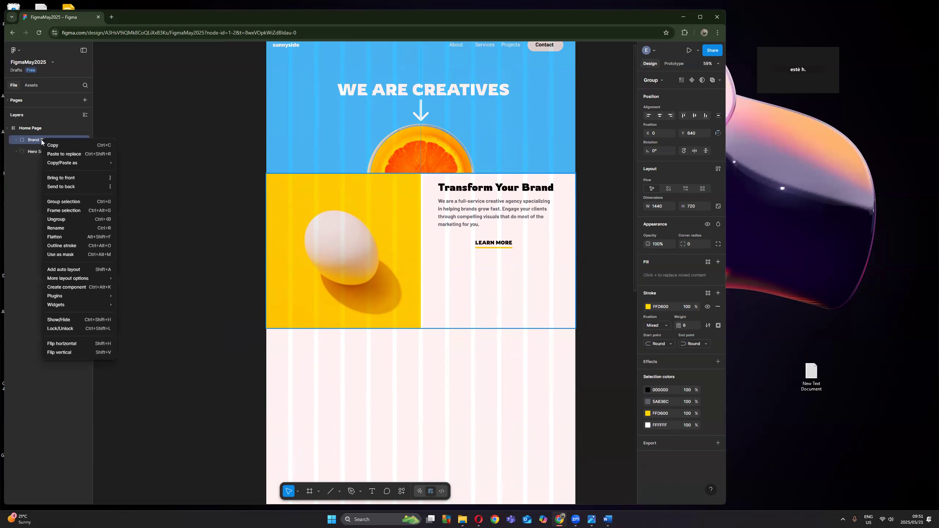
click(32, 151)
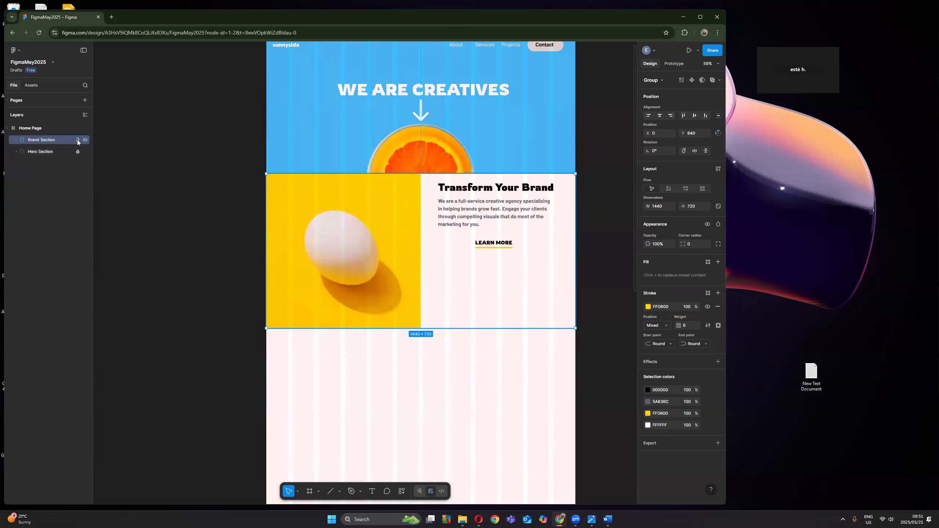
right_click(46, 138)
click(67, 145)
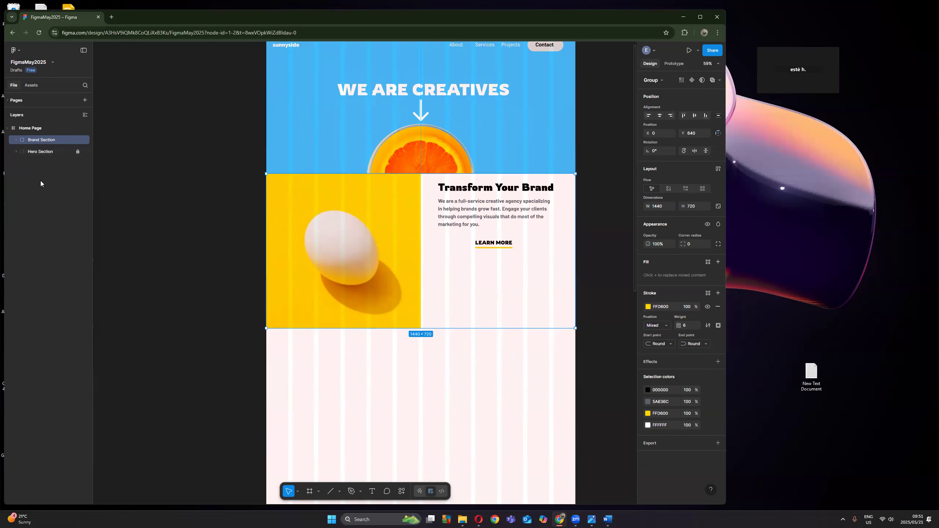
click(39, 182)
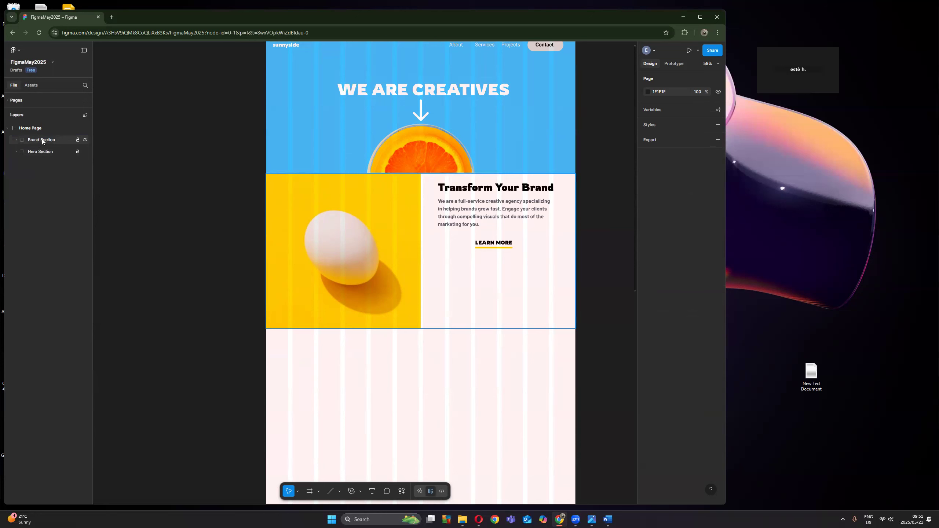
key(ctrl+v)
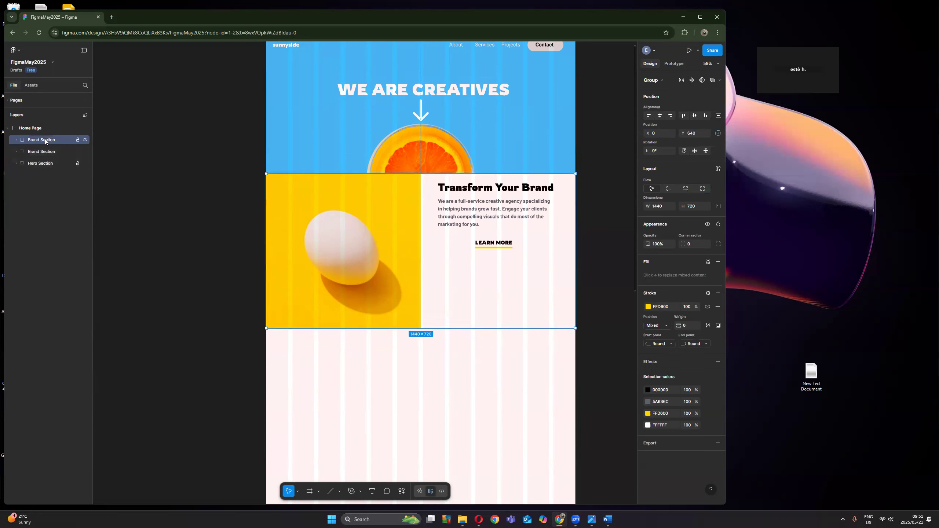
Step: Rename the uppermost Brand Section copy in the layers as "Audiences Section"
double_click(35, 139)
key(BackSpace)
key(BackSpace)
key(BackSpace)
key(BackSpace)
key(BackSpace)
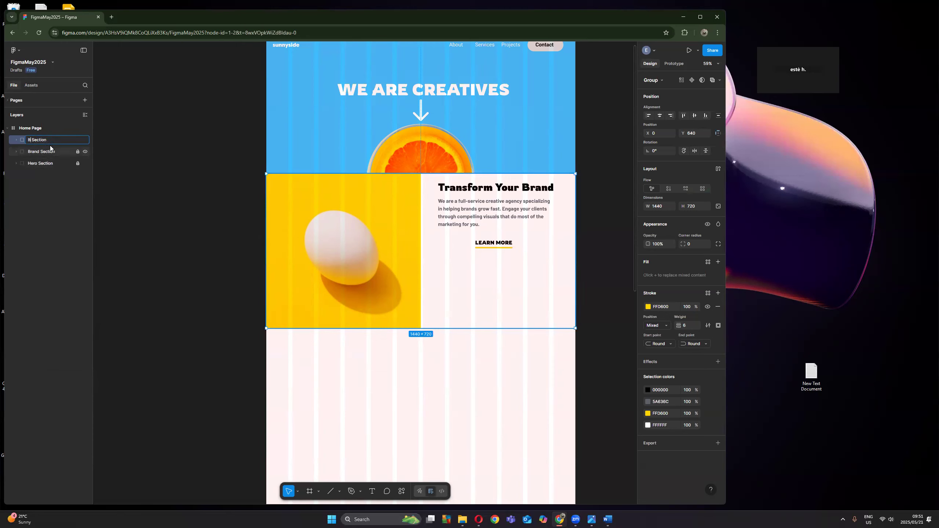
text(Audiences)
key(Return)
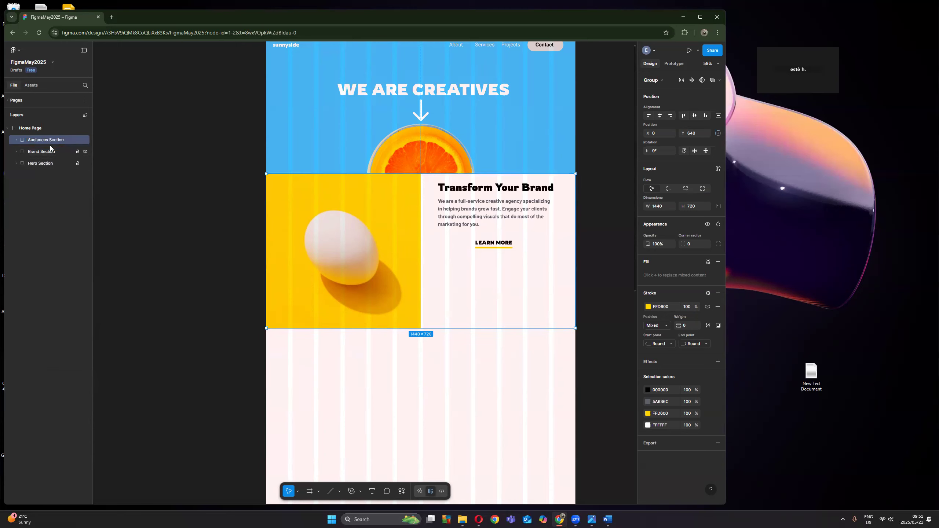
click(15, 141)
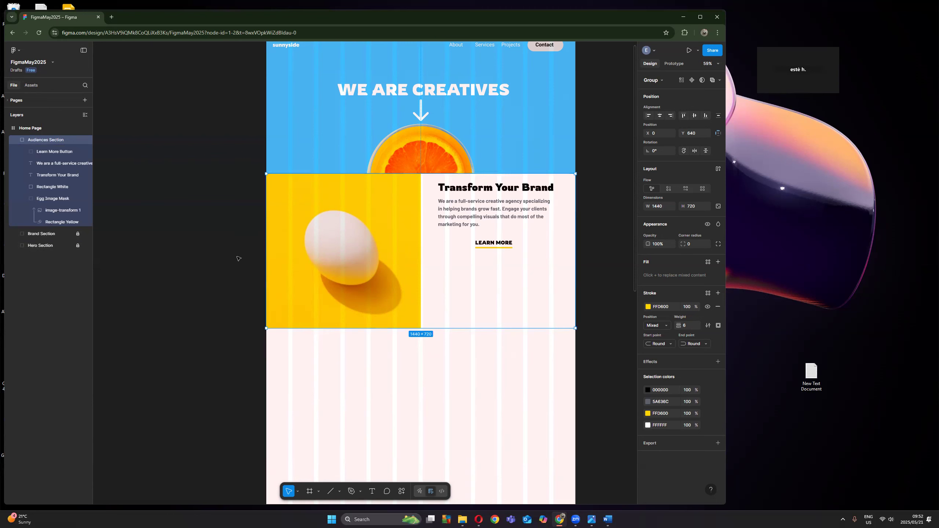
click(218, 254)
click(321, 278)
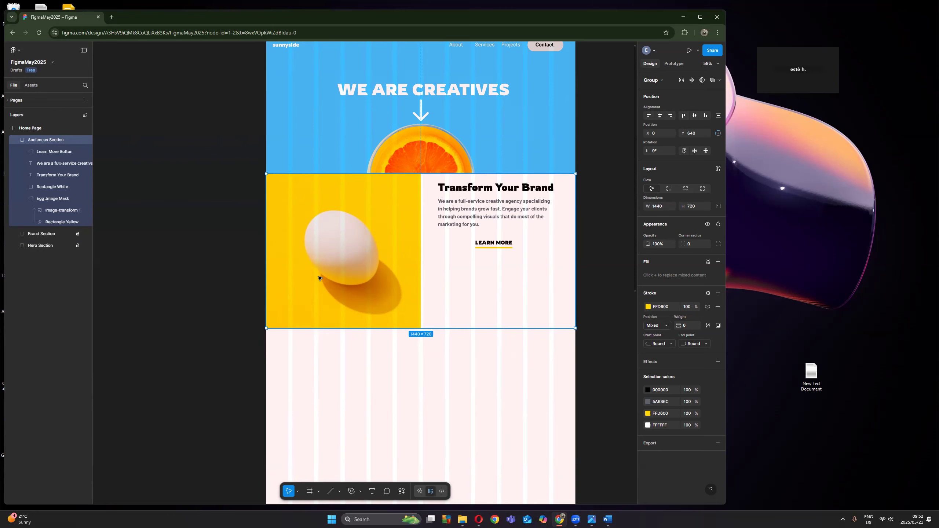
click(42, 199)
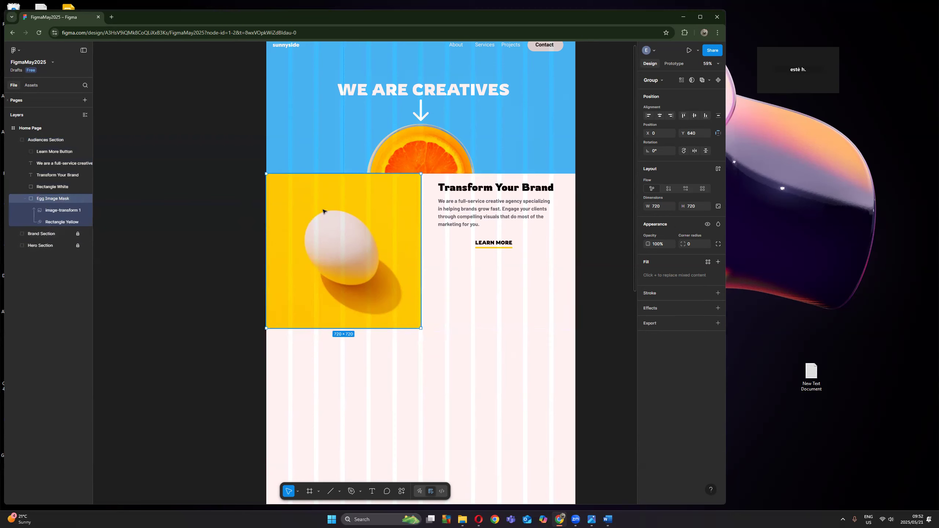
click(15, 140)
Step: Move the Audiences Section group down to Y 1360, directly below the Brand Section
click(38, 141)
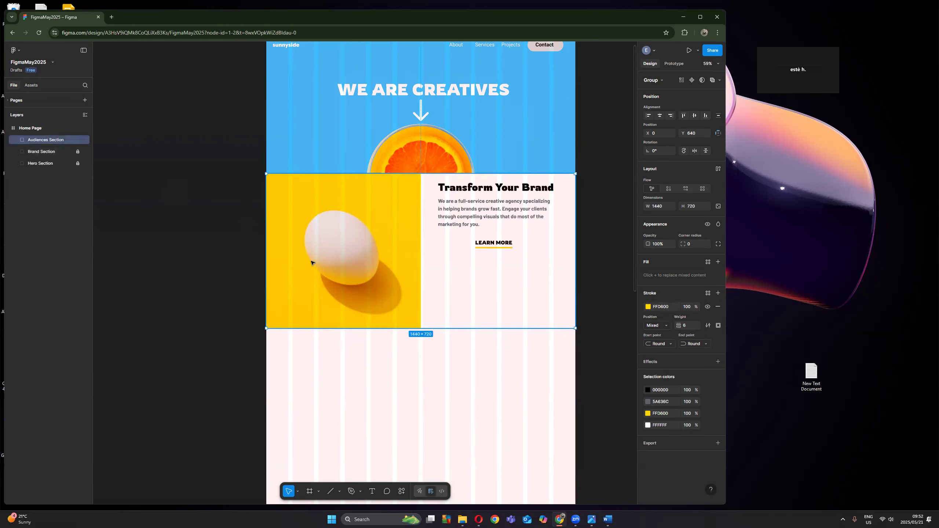
key(Down)
key(Down)
key(Down)
key(Down)
key(Down)
key(Down)
key(Down)
key(Down)
key(Down)
key(Down)
key(Down)
key(Down)
key(Down)
key(Down)
key(Down)
key(Down)
key(Down)
key(Down)
key(Down)
key(Down)
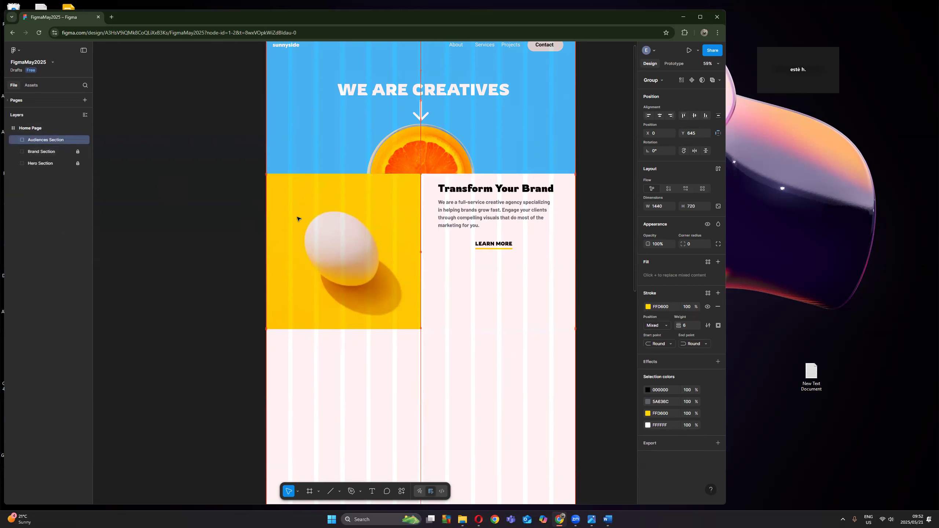
drag(347, 189, 348, 333)
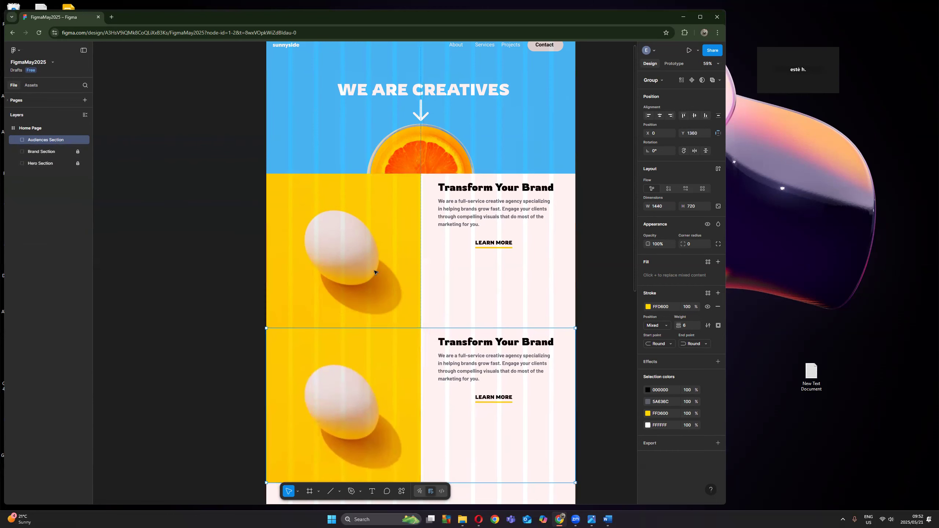
Step: Move the Egg Image Mask group within the Audiences Section to the right half of the page, aligned right at X 720
scroll(380, 260, down, 5)
scroll(380, 261, up, 1)
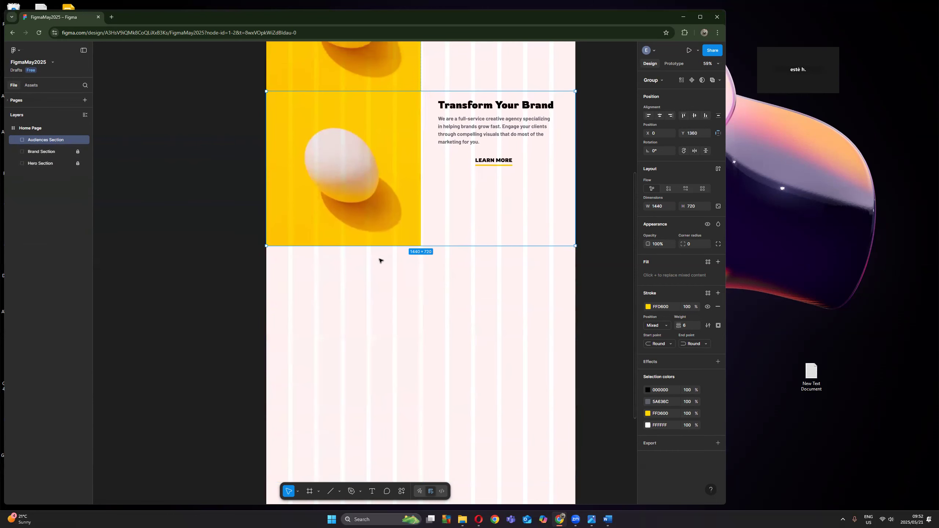
click(15, 141)
click(202, 224)
click(310, 215)
click(55, 200)
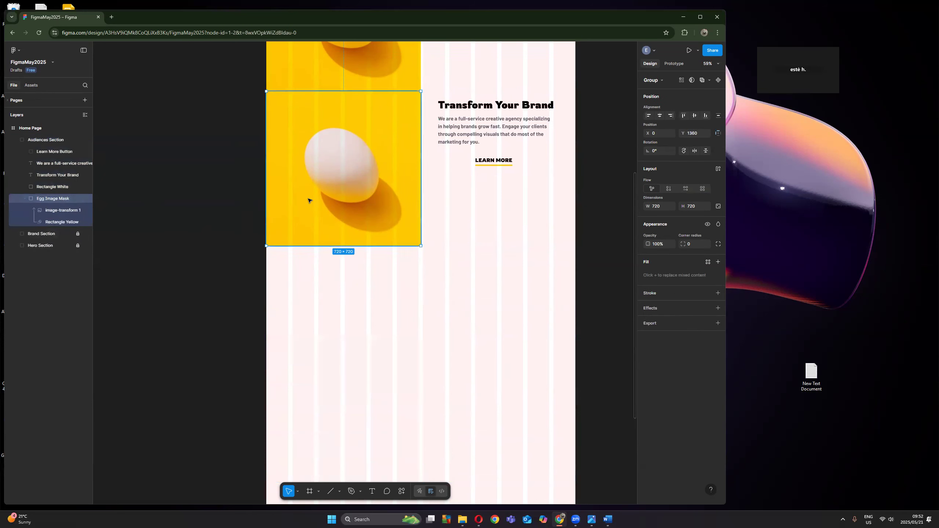
drag(289, 160, 438, 159)
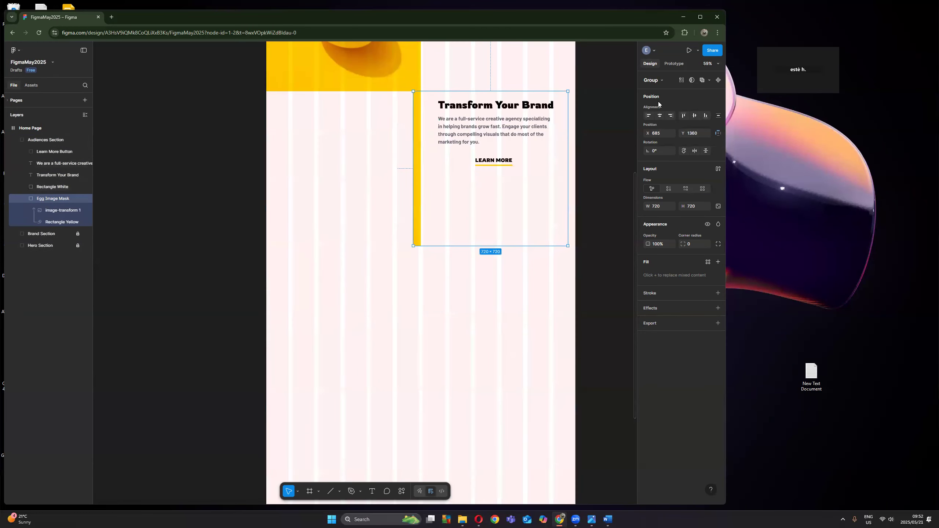
click(670, 115)
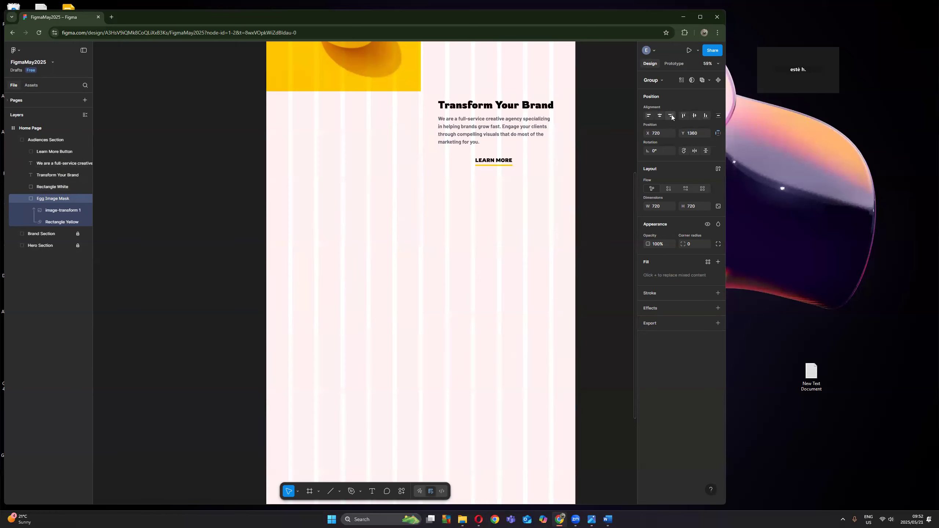
Step: Select the Learn More button, paragraph, heading and white rectangle together in the Audiences Section
click(24, 199)
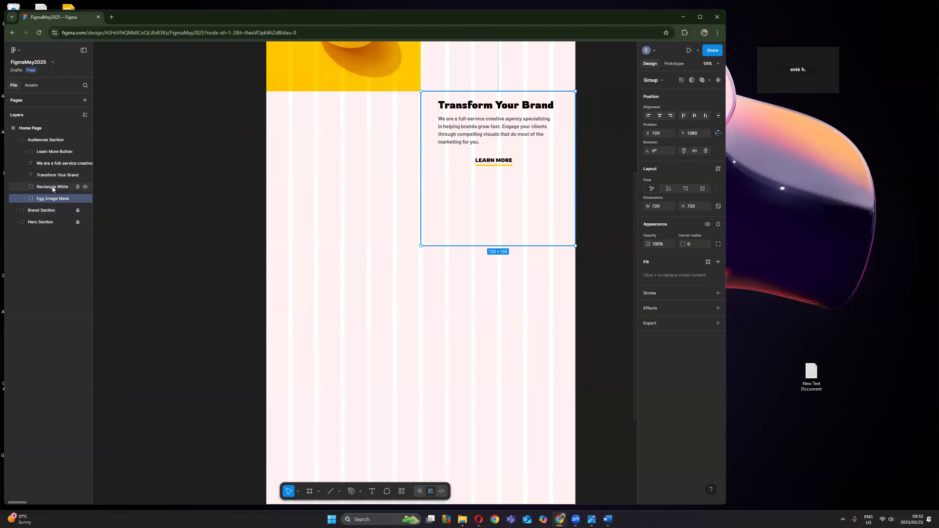
click(52, 186)
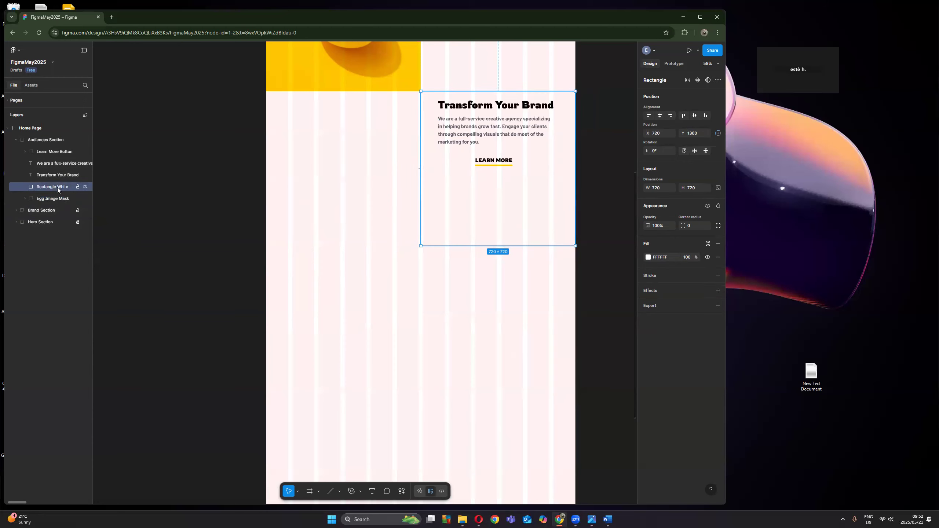
shift+click(49, 153)
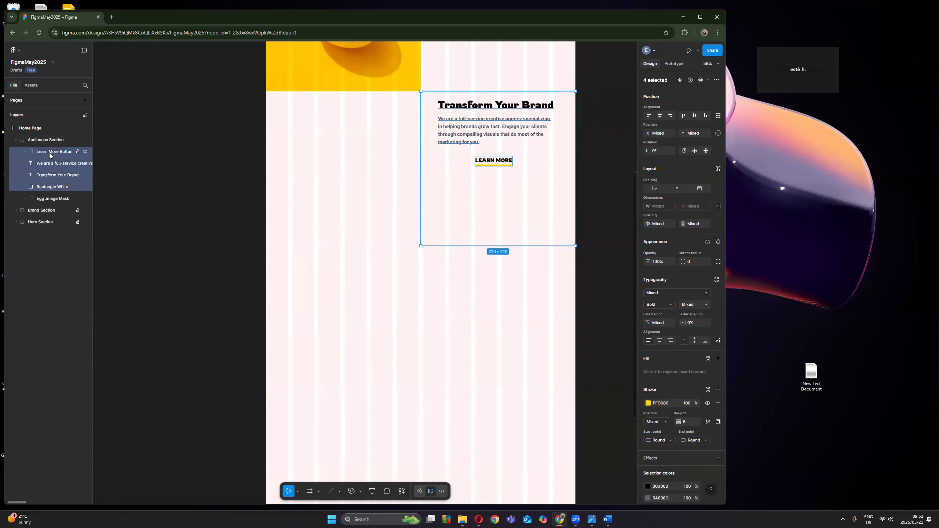
click(648, 116)
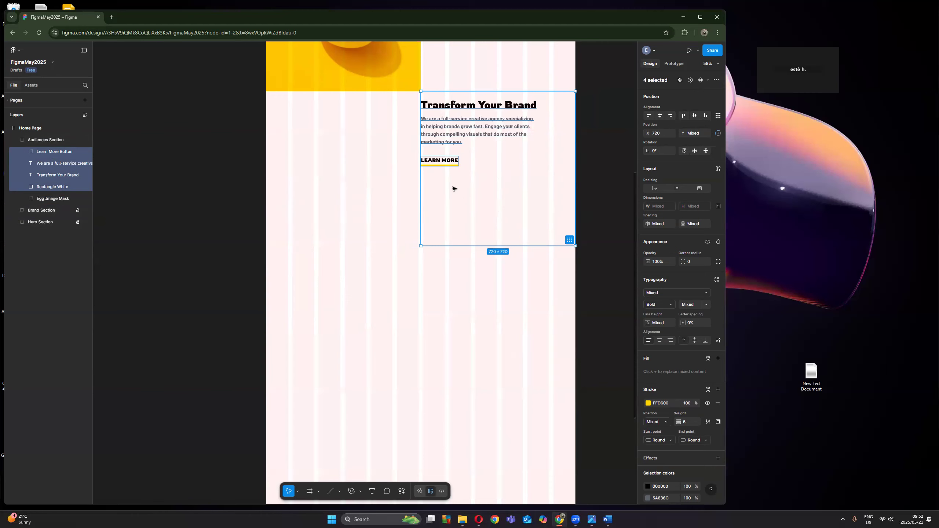
drag(488, 128, 332, 126)
key(ctrl+z)
key(ctrl+z)
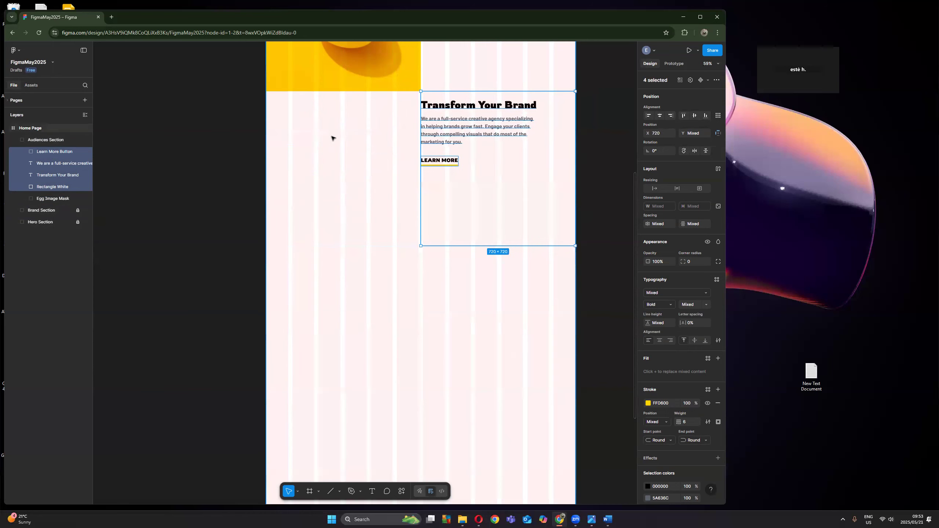
Step: Move the selected white rectangle, heading, paragraph and button together to the left half of the Audiences Section, beside the egg image
drag(495, 124, 347, 129)
scroll(274, 259, up, 4)
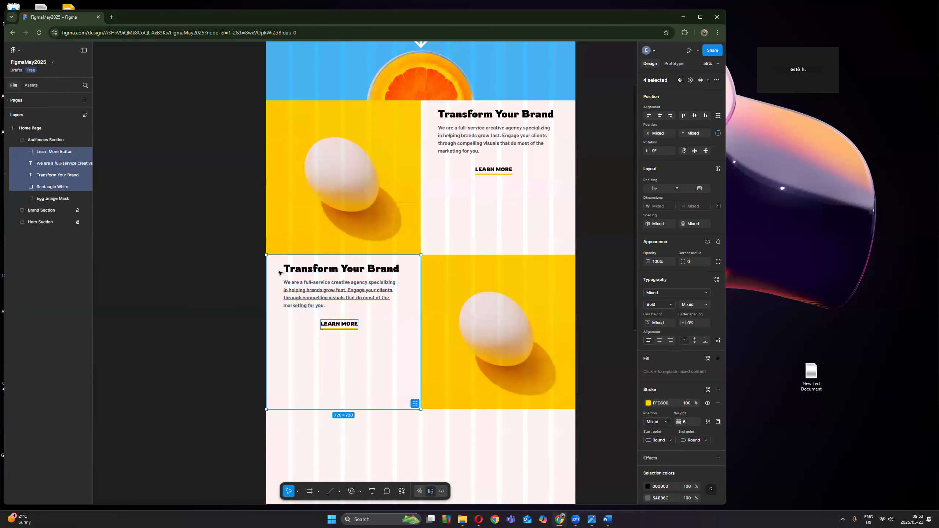
key(Escape)
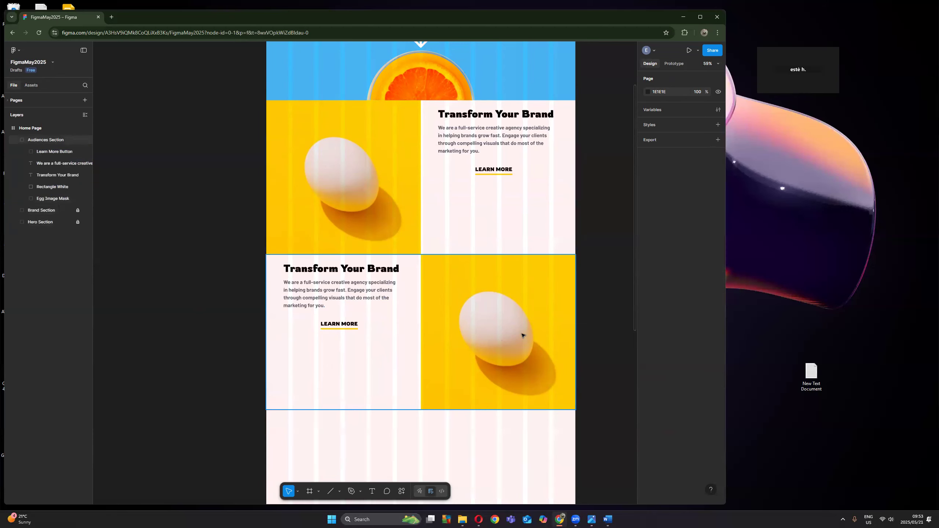
Step: Delete the image-transform 1 layer from the Egg Image Mask group in the Audiences Section
click(25, 199)
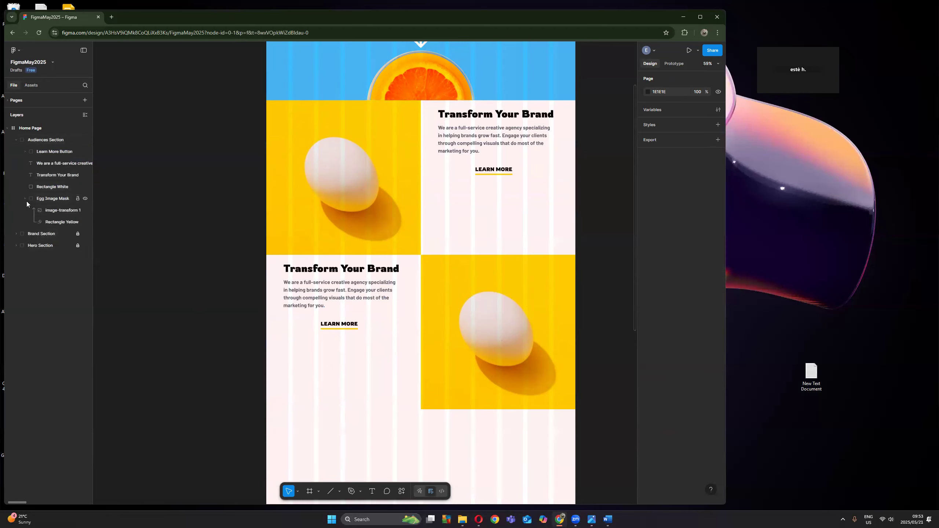
click(55, 199)
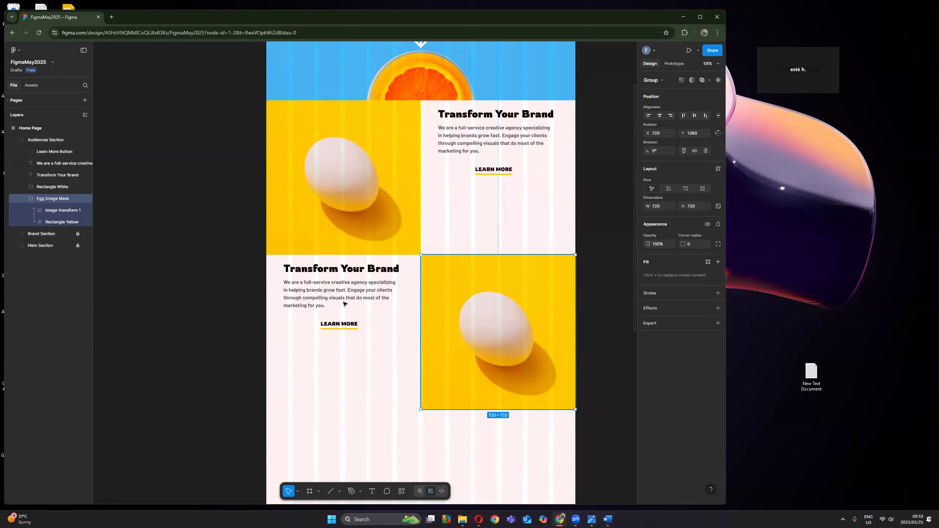
click(55, 211)
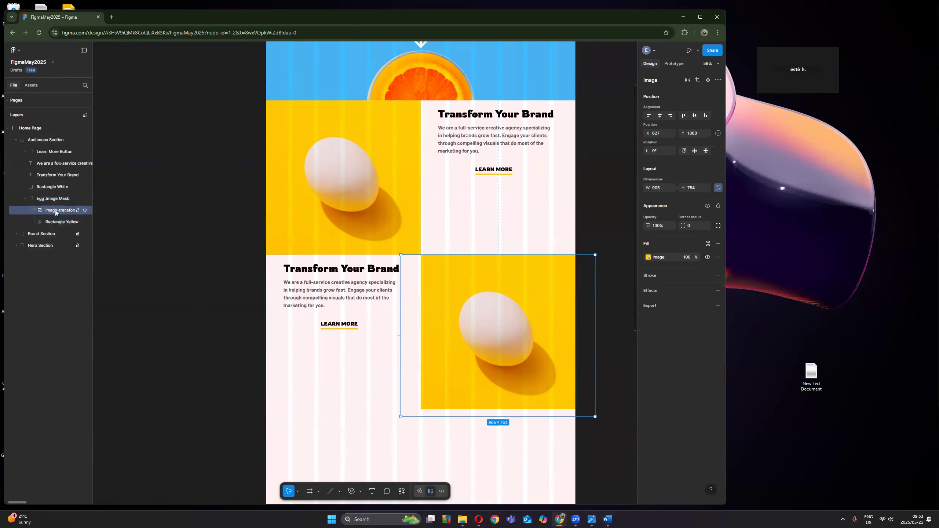
key(Delete)
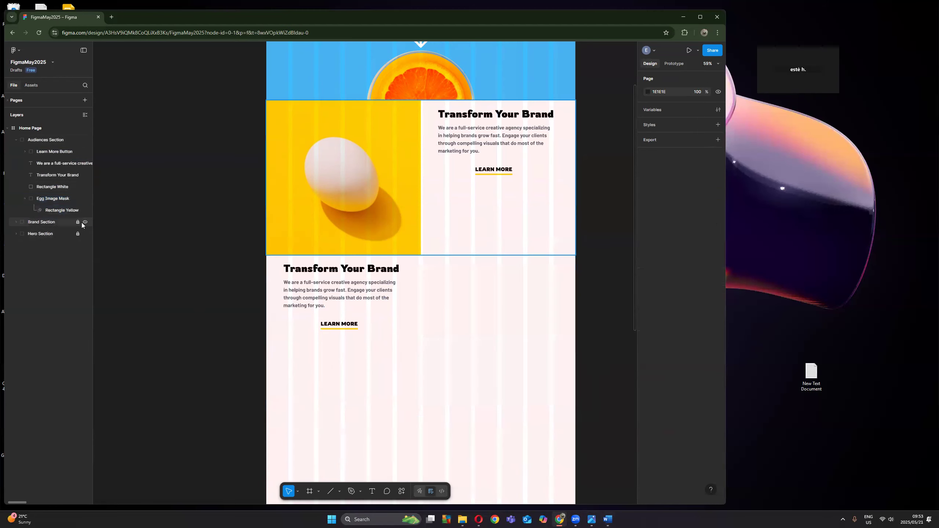
Step: Insert the image-stand-out file from the desktop images folder into the Egg Image Mask group, above Rectangle Yellow
click(56, 210)
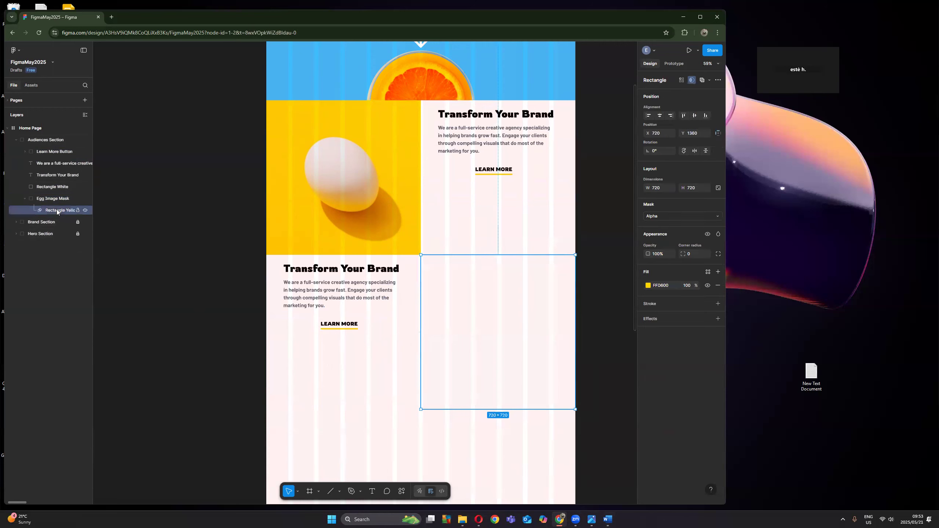
click(463, 519)
drag(859, 312, 499, 344)
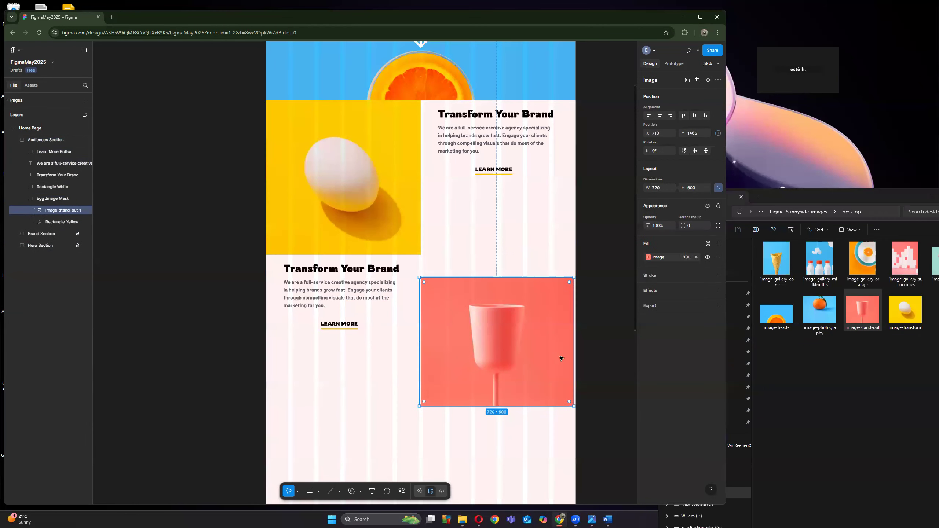
click(929, 195)
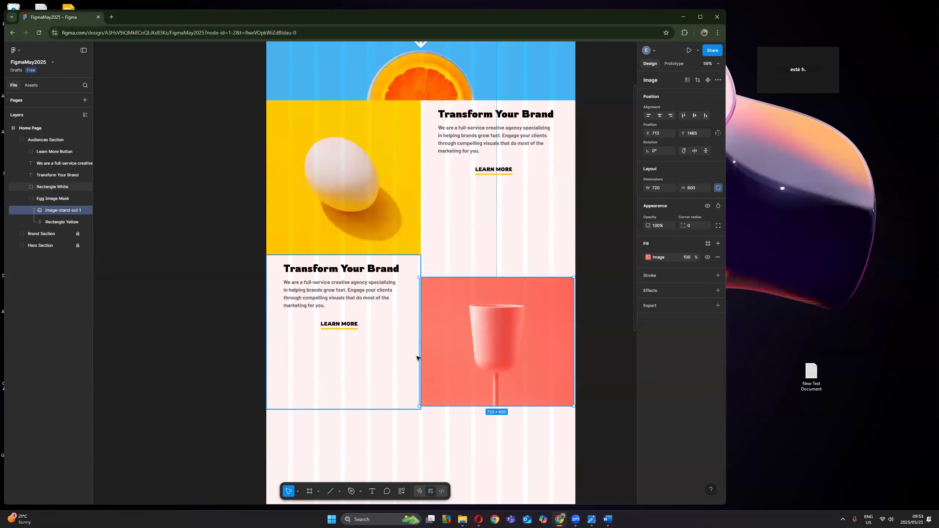
Step: Enlarge the pink glass image to about 877 × 731 and position it at X 641, Y 1349 so it fills the square mask
drag(527, 325, 522, 298)
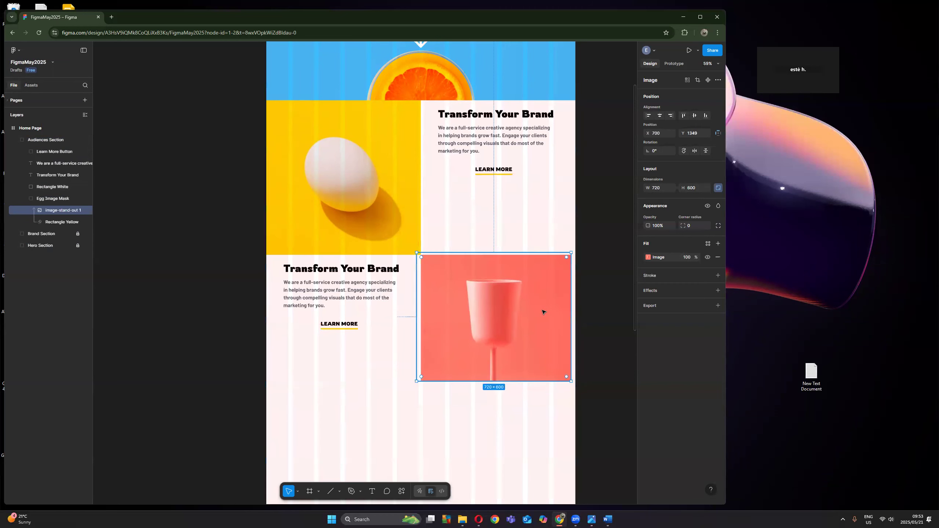
drag(571, 382, 598, 409)
drag(566, 359, 553, 358)
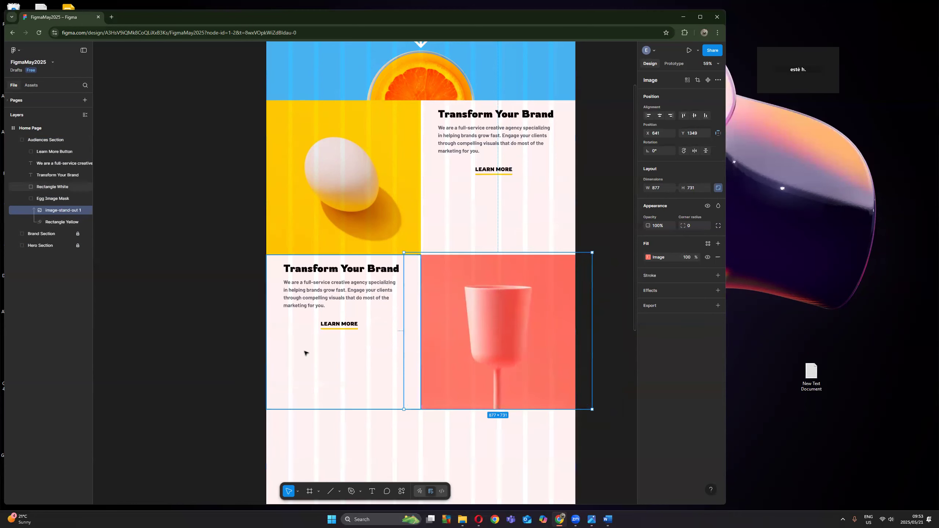
click(196, 285)
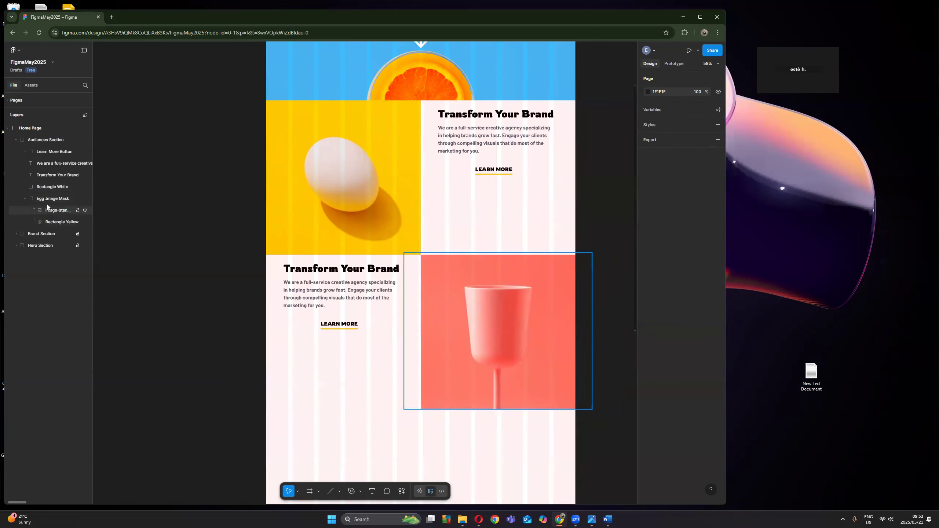
Step: Rename the Egg Image Mask group in the Audiences Section to "Pink Glass Mask"
double_click(58, 198)
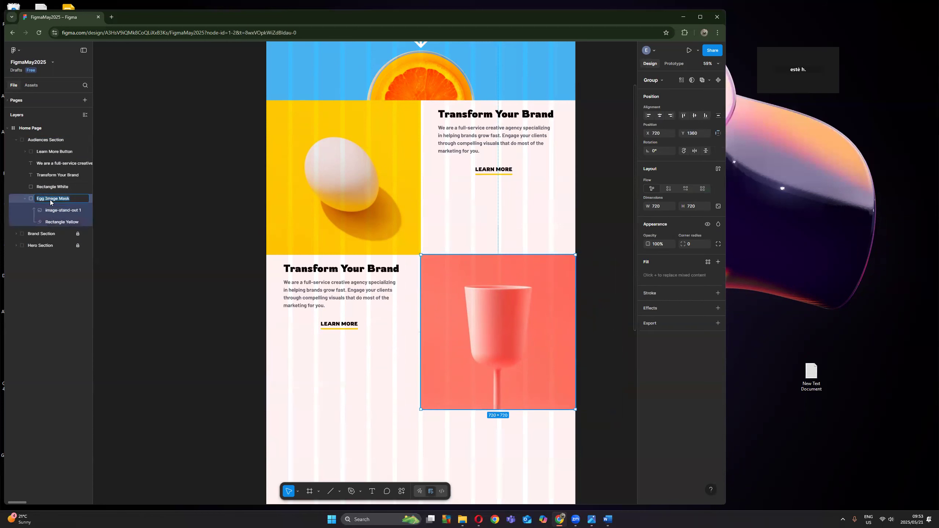
click(53, 199)
key(Delete)
key(BackSpace)
key(BackSpace)
key(BackSpace)
key(BackSpace)
key(BackSpace)
key(BackSpace)
key(BackSpace)
text(Pink Glass)
key(Return)
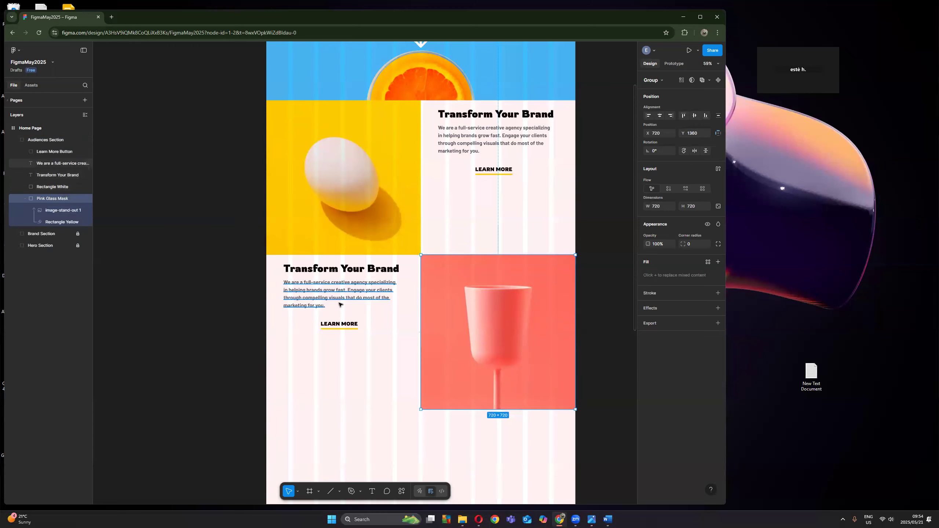
Step: Replace the Audiences Section heading with "Stand Out to the Right Audience", following the Word copy document and capitalizing the main words
click(336, 274)
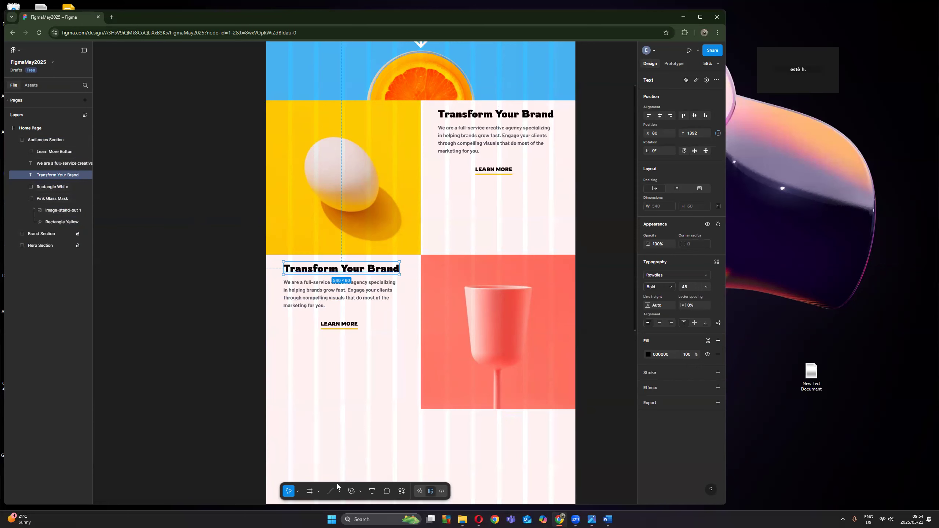
click(609, 520)
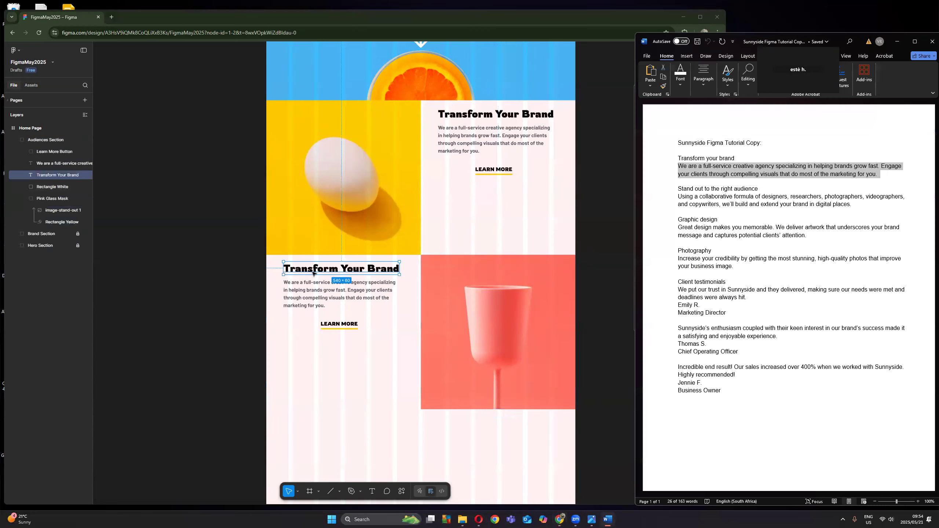
click(325, 271)
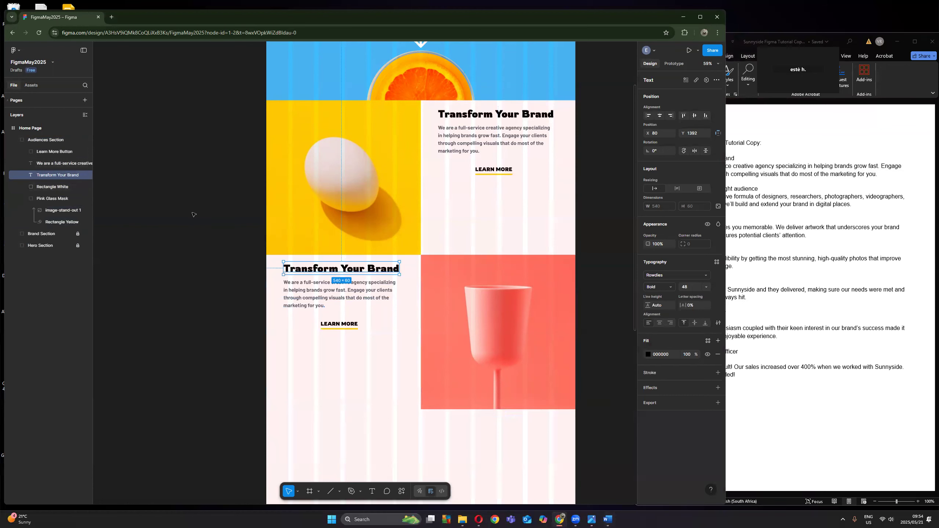
key(Return)
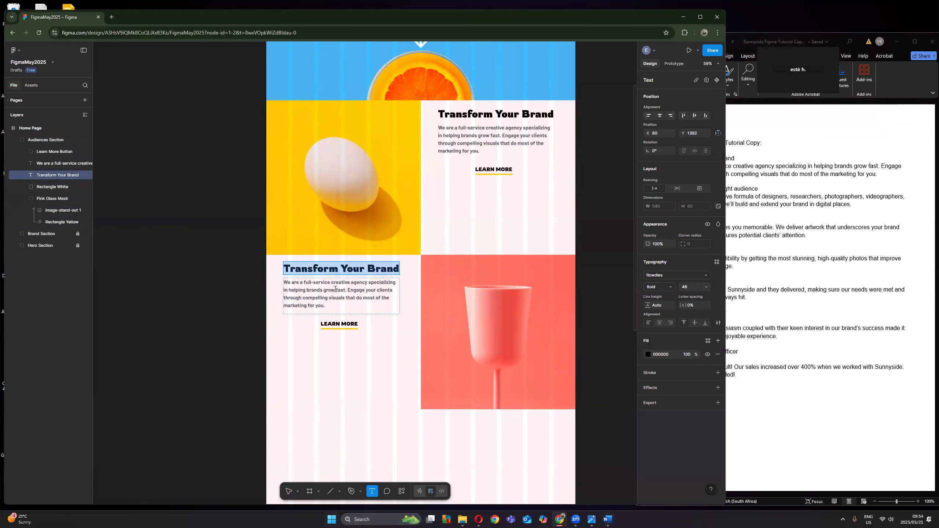
text(Stand)
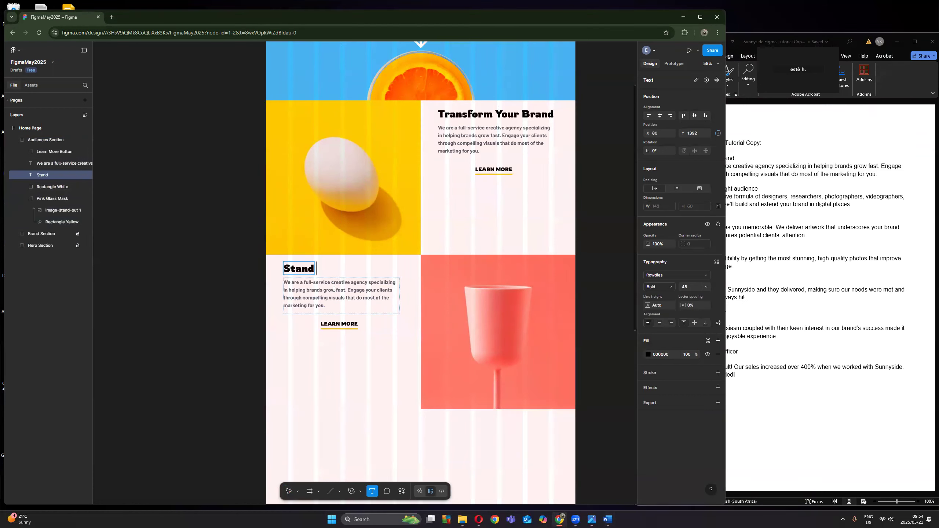
text( out to the righ)
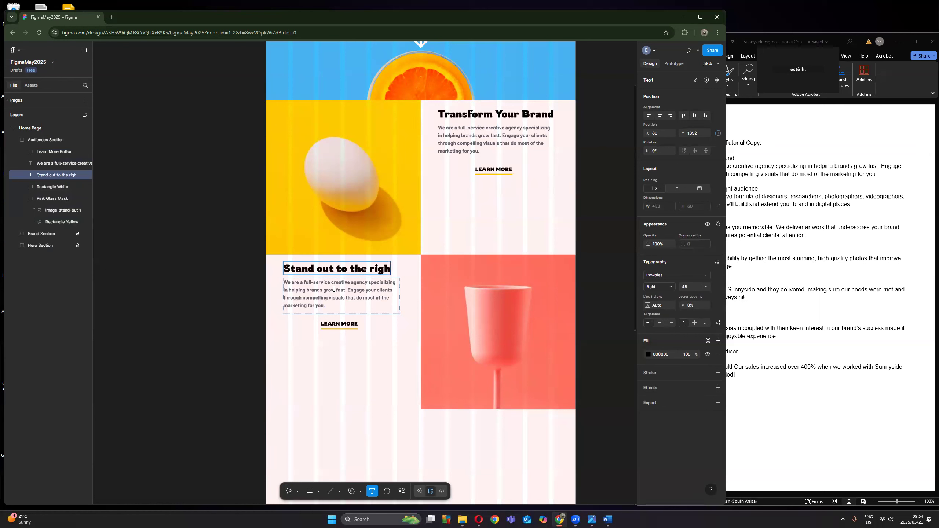
text(t audience)
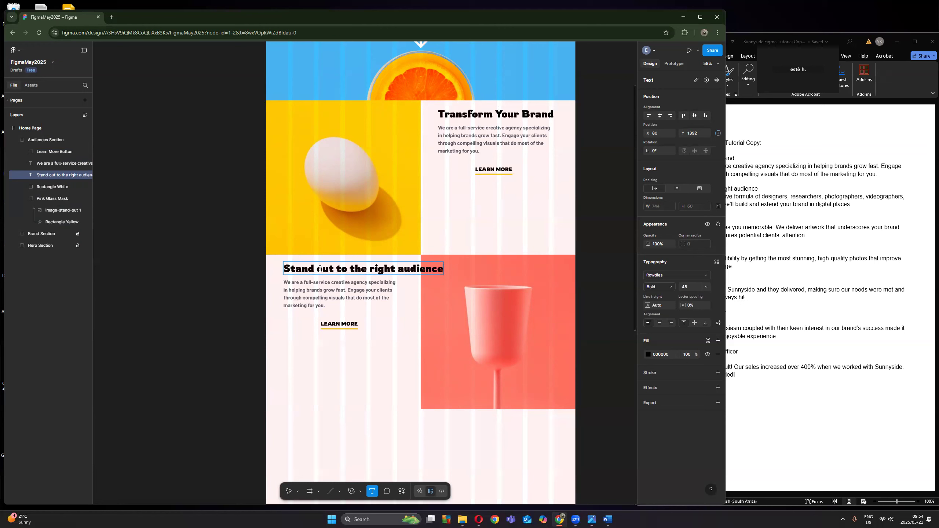
drag(323, 268, 319, 269)
text(O)
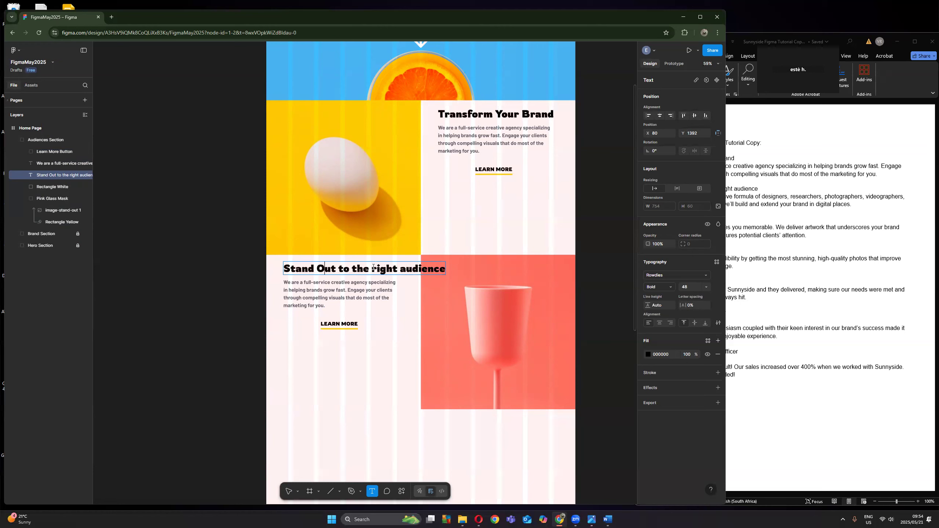
drag(372, 265, 375, 268)
text(R)
click(411, 271)
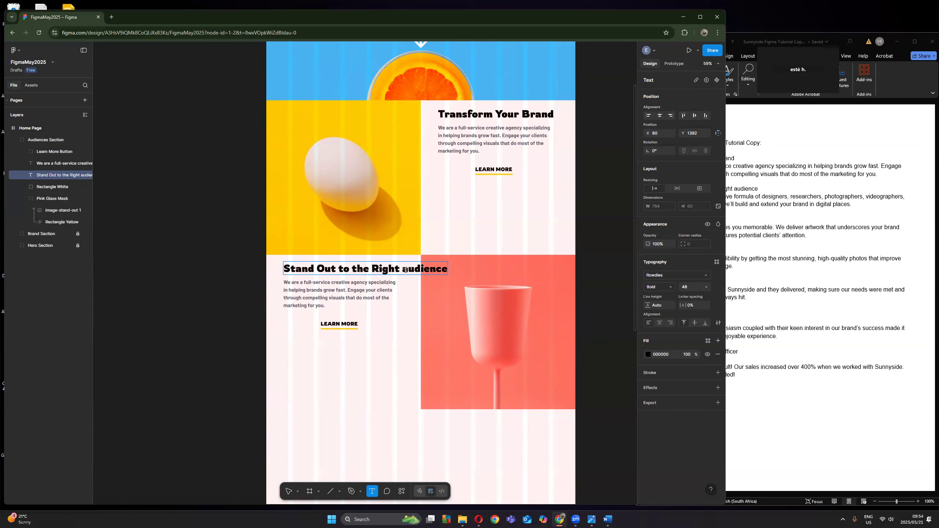
key(BackSpace)
text(A)
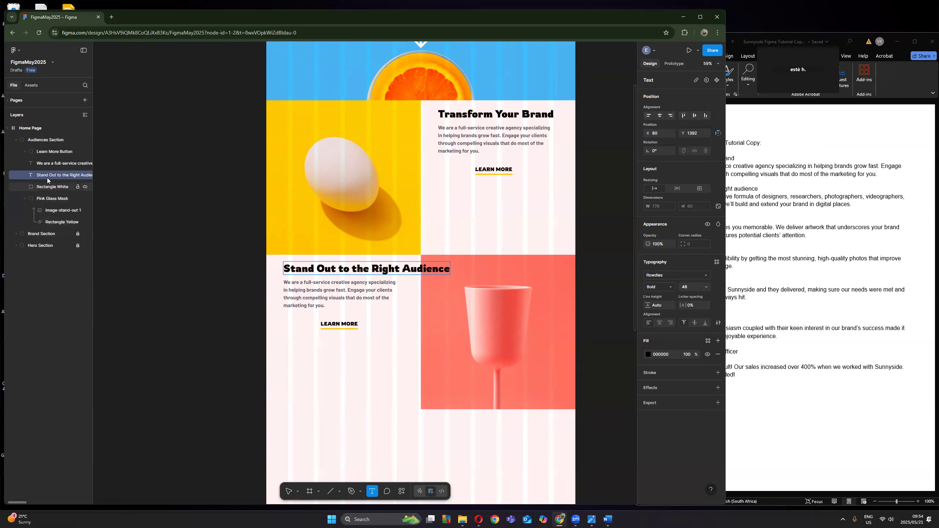
Step: Move the Audiences Section paragraph and Learn More button straight down together, leaving room for a multi-line heading above them
click(47, 166)
click(45, 152)
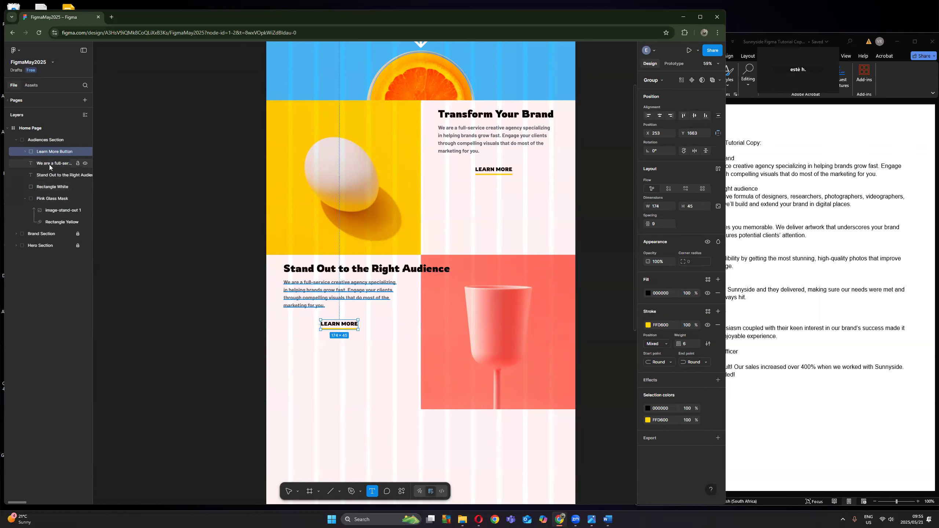
shift+click(54, 166)
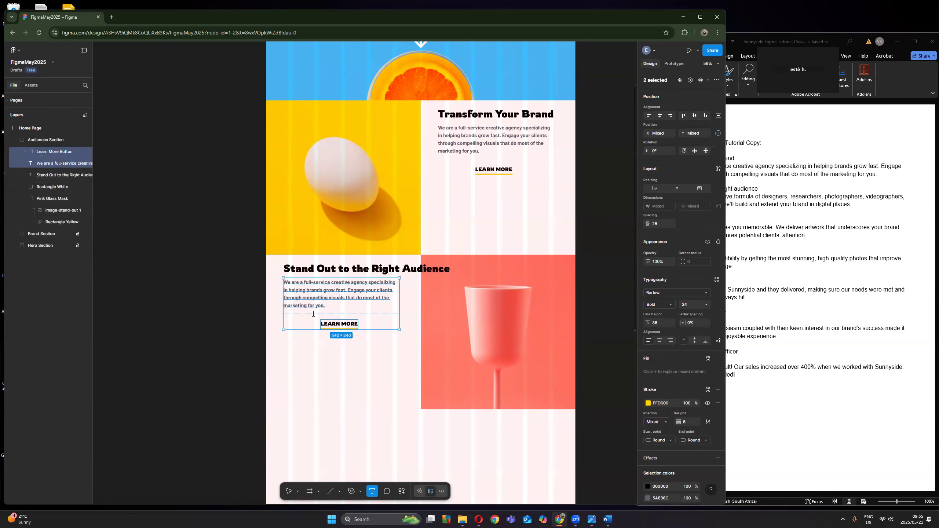
key(Down)
key(Down)
key(Down)
key(Down)
key(Down)
key(Down)
key(Down)
key(Down)
key(Down)
key(Down)
key(Down)
key(Down)
key(Down)
key(Down)
key(Down)
key(Down)
key(Down)
key(Down)
key(Down)
key(Down)
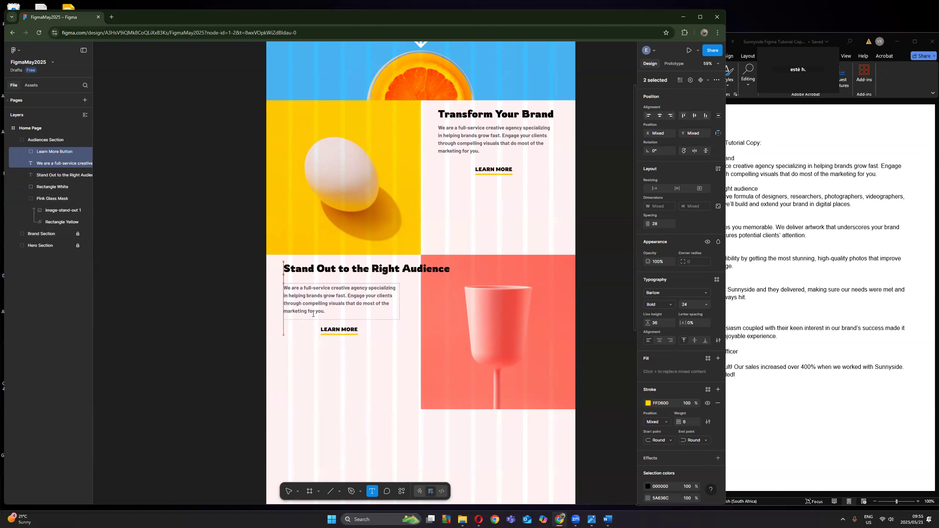
key(Down)
key(Down)
key(Down)
key(Down)
key(Down)
key(Down)
key(Down)
key(Down)
key(Down)
key(Down)
key(Down)
key(Down)
key(Down)
key(Down)
key(Down)
key(Down)
key(Down)
key(Down)
key(Down)
key(Down)
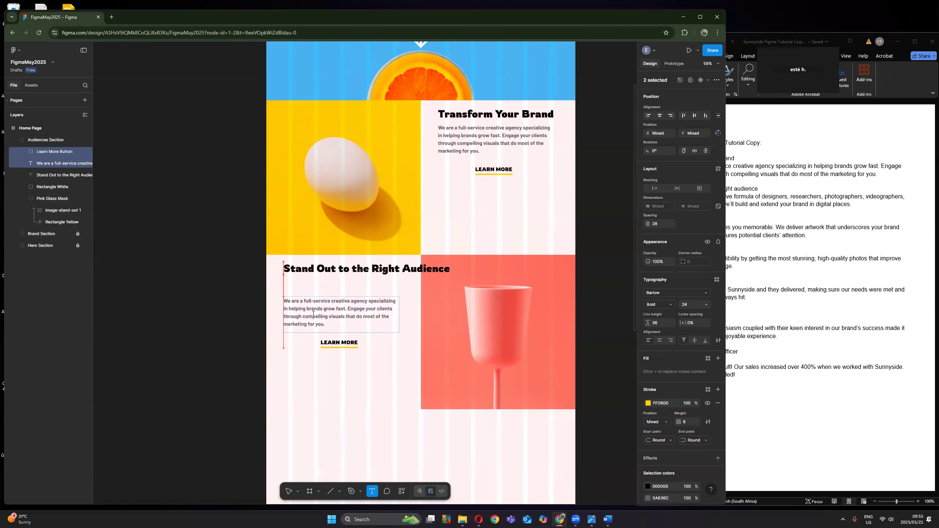
key(Down)
key(Down)
key(Down)
key(Down)
key(Down)
key(Down)
key(Down)
key(Down)
key(Down)
key(Down)
key(Down)
key(Down)
key(Down)
key(Down)
key(Down)
key(Down)
key(Down)
key(Down)
key(Down)
key(Down)
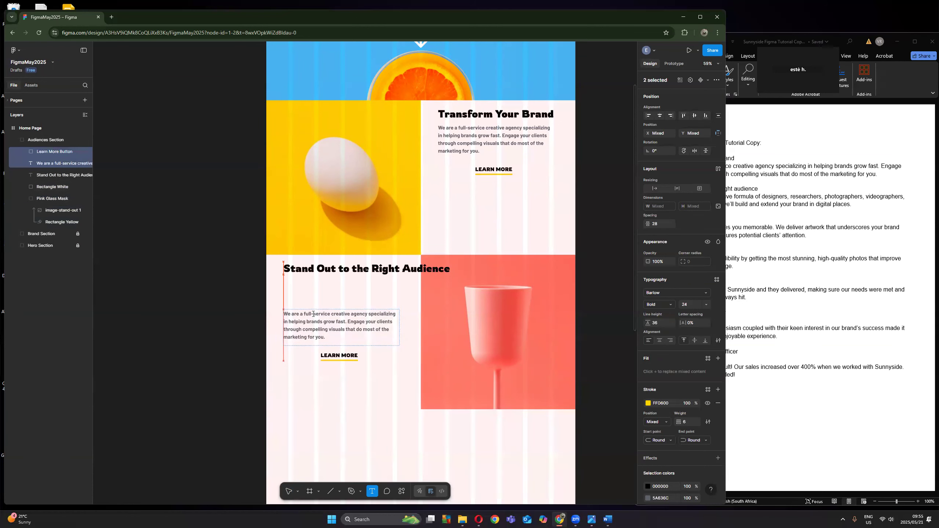
key(Down)
key(Down)
key(Down)
key(Down)
key(Down)
key(Down)
key(Down)
key(Down)
key(Down)
key(Down)
key(Down)
key(Down)
key(Down)
key(Down)
key(Down)
key(Down)
key(Down)
key(Down)
key(Down)
key(Down)
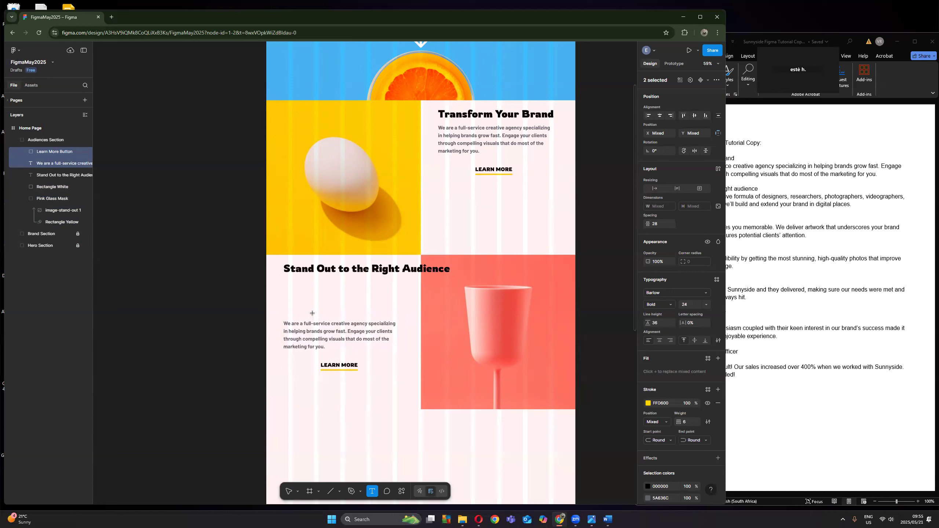
Step: Break the Audiences Section heading into two lines, "Stand Out" above "to the Right Audience"
click(346, 270)
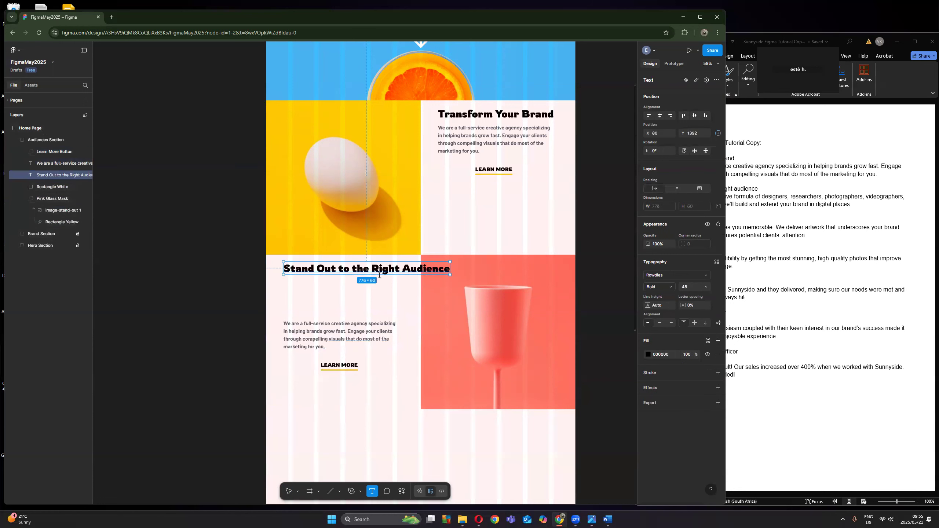
key(Left)
key(Return)
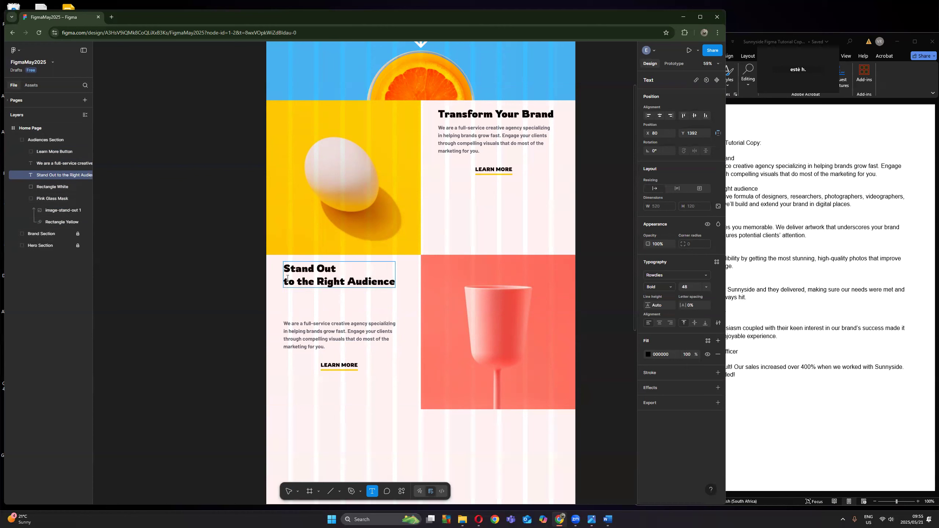
click(289, 491)
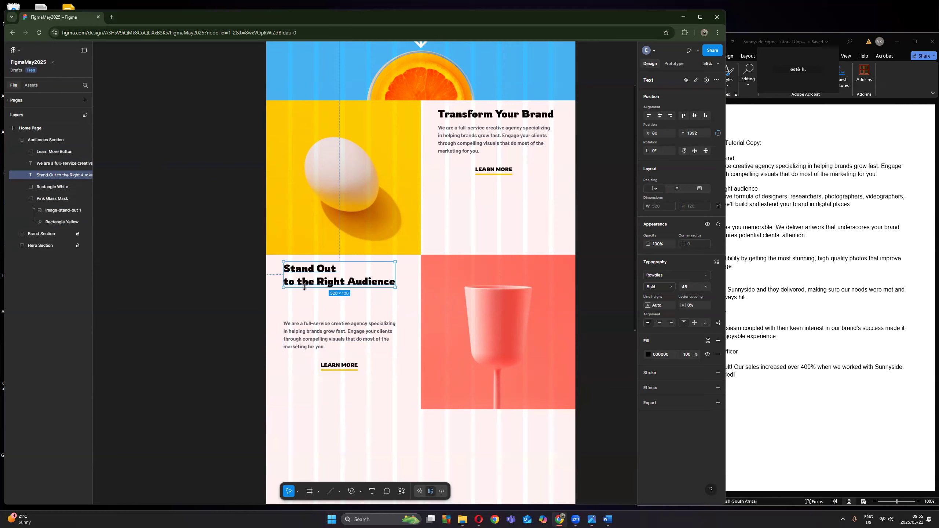
Step: Move the two-line Audiences Section heading straight down to about Y 1514, so it sits just above the paragraph
drag(303, 272, 305, 272)
key(Down)
key(Down)
key(Down)
key(Down)
key(Down)
key(Down)
key(Down)
key(Down)
key(Down)
key(Down)
key(Down)
key(Down)
key(Down)
key(Down)
key(Down)
key(Down)
key(Down)
key(Down)
key(Down)
key(Down)
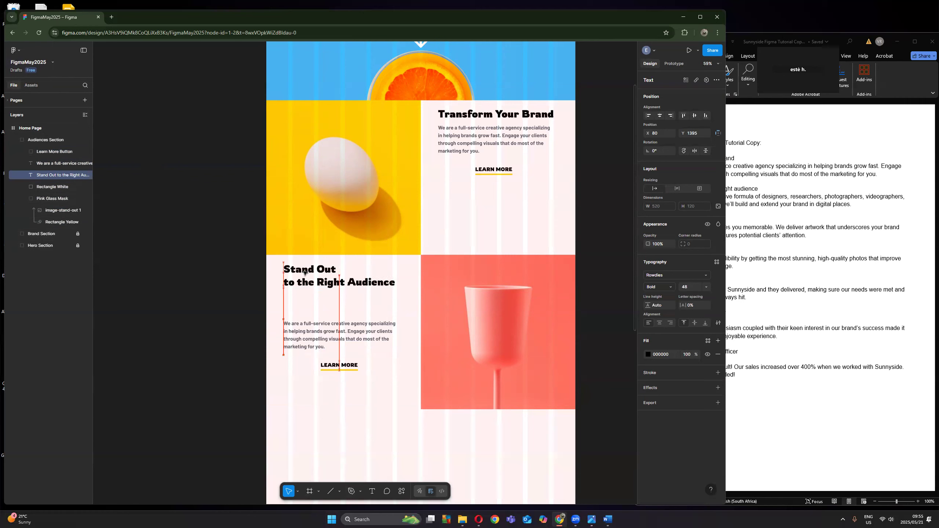
key(Down)
key(Down)
key(Down)
key(Down)
key(Down)
key(Down)
key(Down)
key(Down)
key(Down)
key(Down)
key(Down)
key(Down)
key(Down)
key(Down)
key(Down)
key(Down)
key(Down)
key(Down)
key(Down)
key(Down)
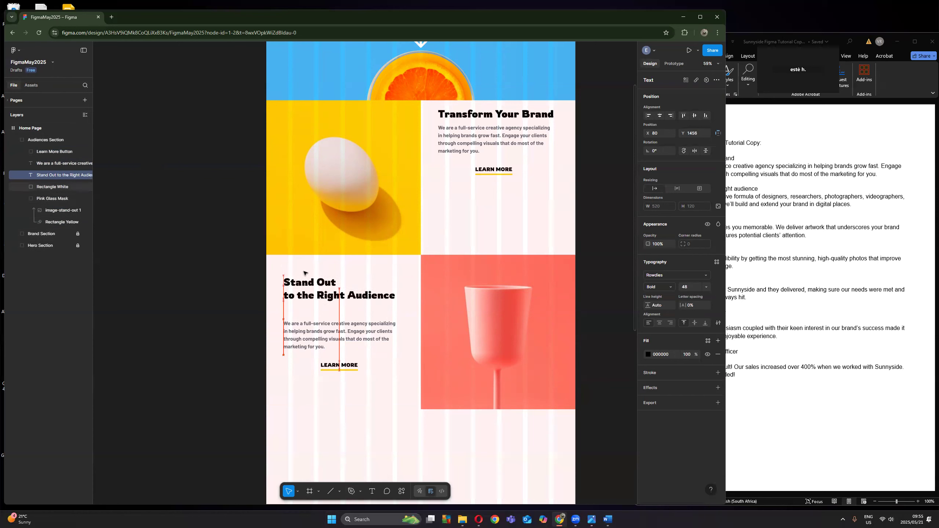
key(Down)
key(Down)
key(Down)
key(Down)
key(Down)
key(Down)
key(Down)
key(Down)
key(Down)
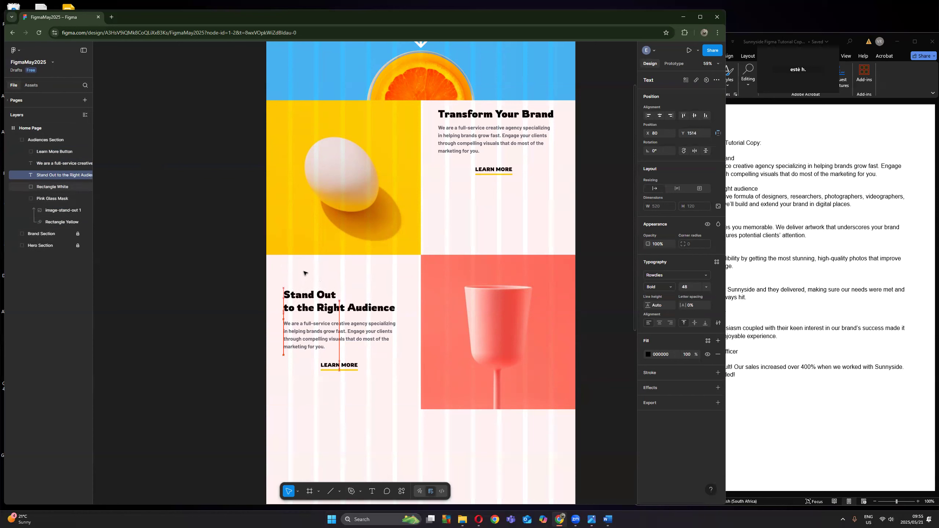
Step: Rename the yellow line inside the Audiences Section's Learn More Button group to "pink line"
click(343, 372)
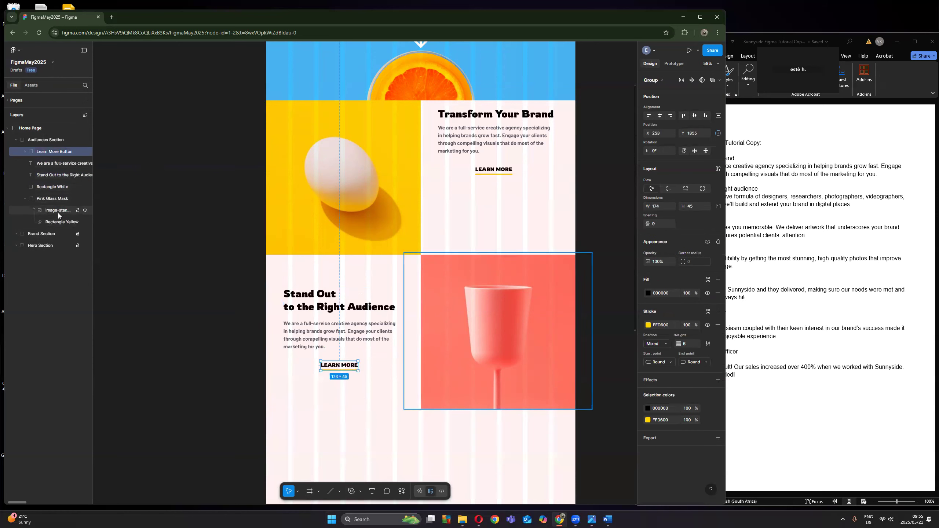
click(25, 151)
click(56, 174)
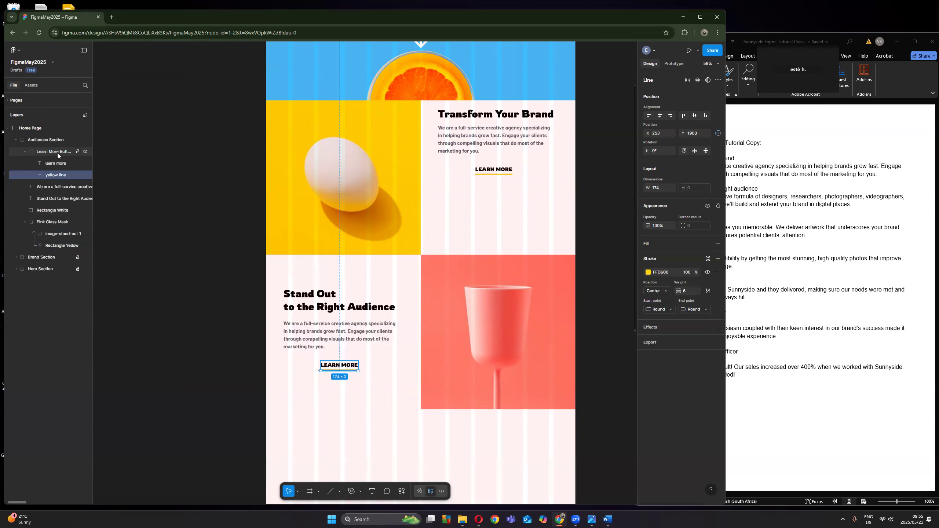
double_click(49, 175)
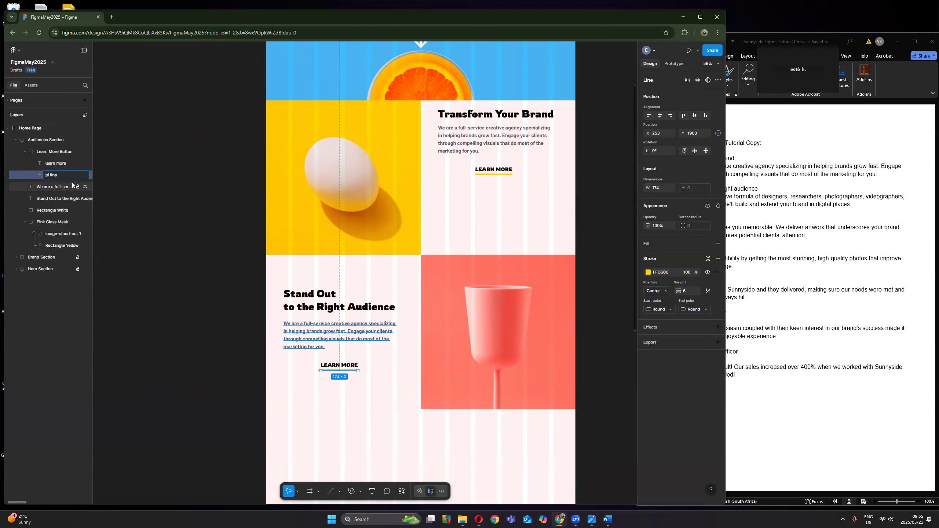
key(Return)
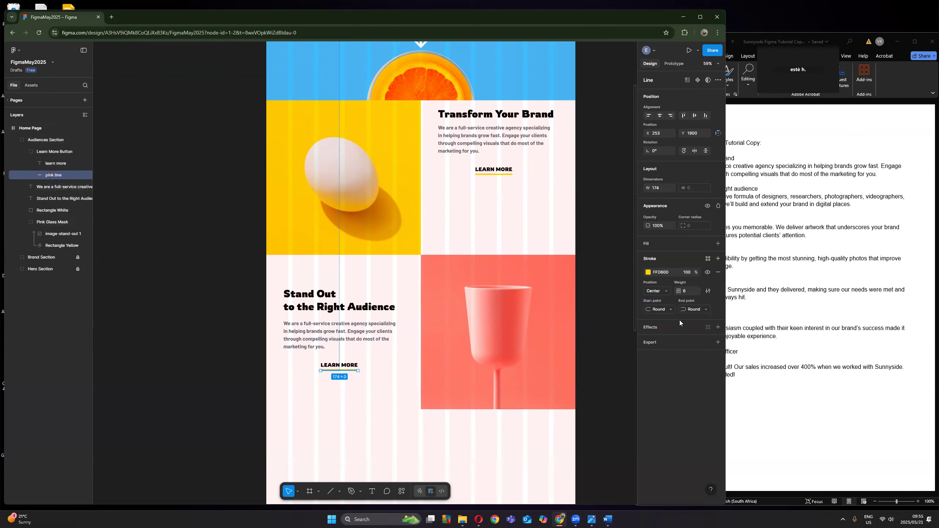
Step: Change the stroke colour of the line under the Audiences Section's Learn More text to FF7364
click(648, 272)
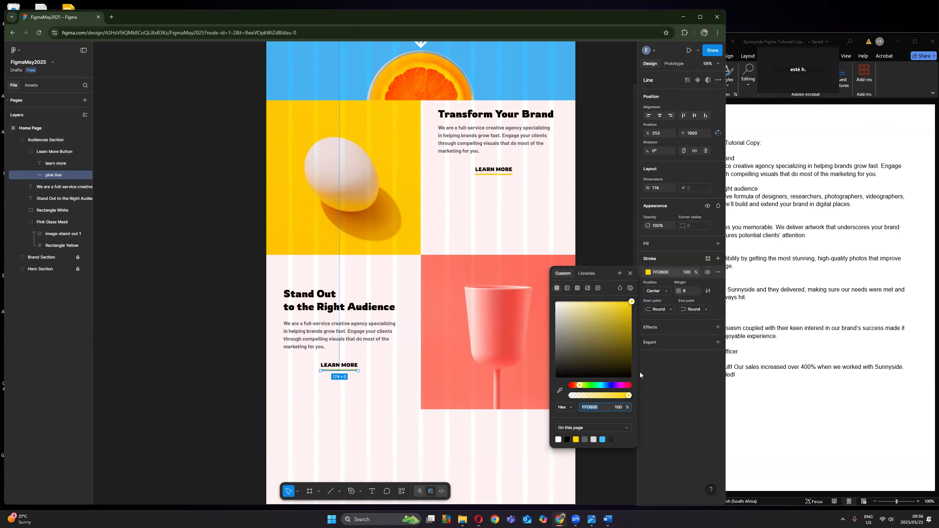
click(600, 407)
key(BackSpace)
key(BackSpace)
key(BackSpace)
text(4)
key(Return)
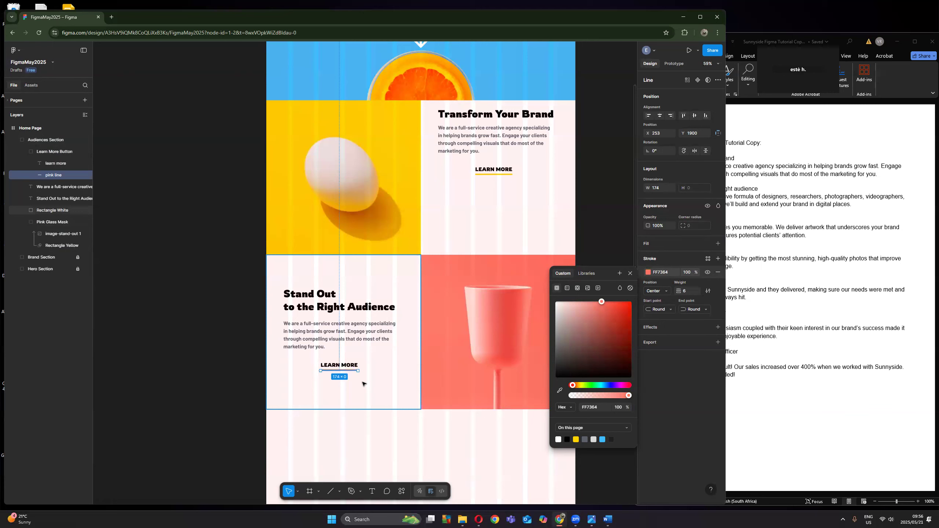
click(230, 342)
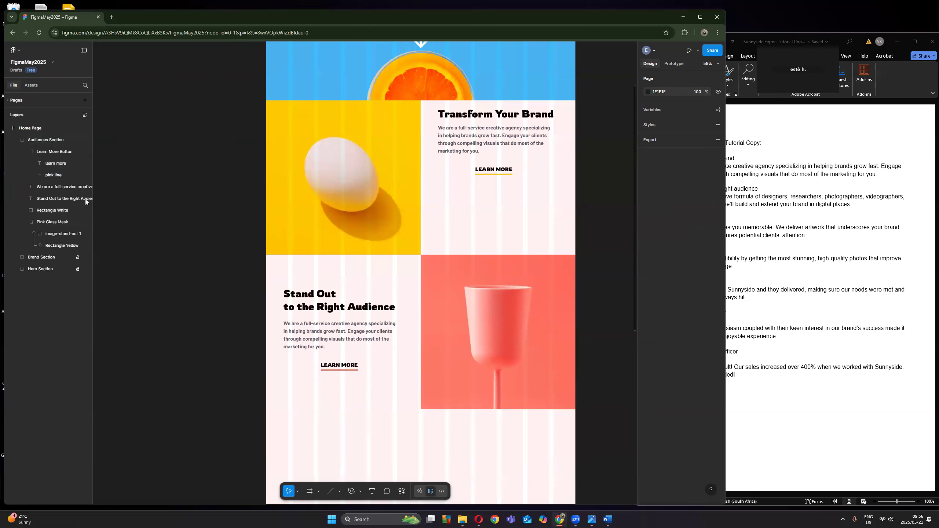
Step: Collapse the Audiences Section in the layer list and lock it
click(8, 128)
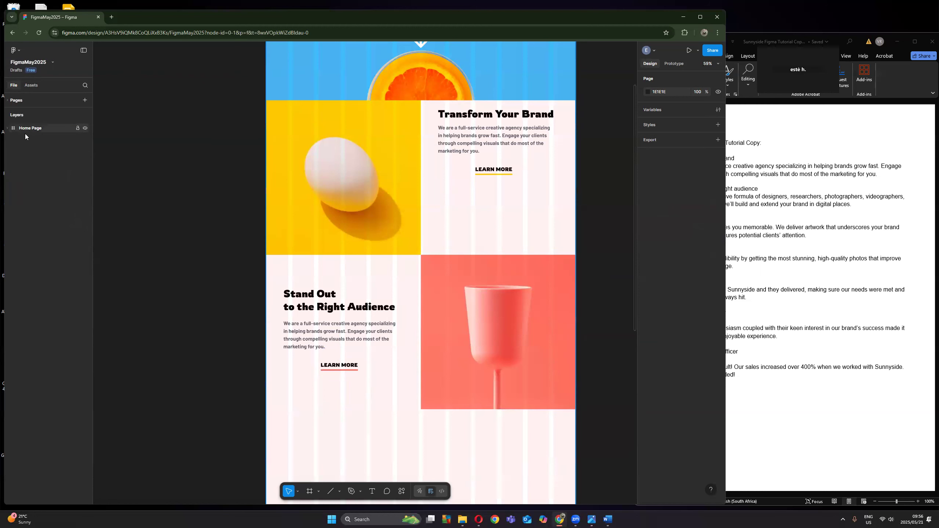
click(8, 128)
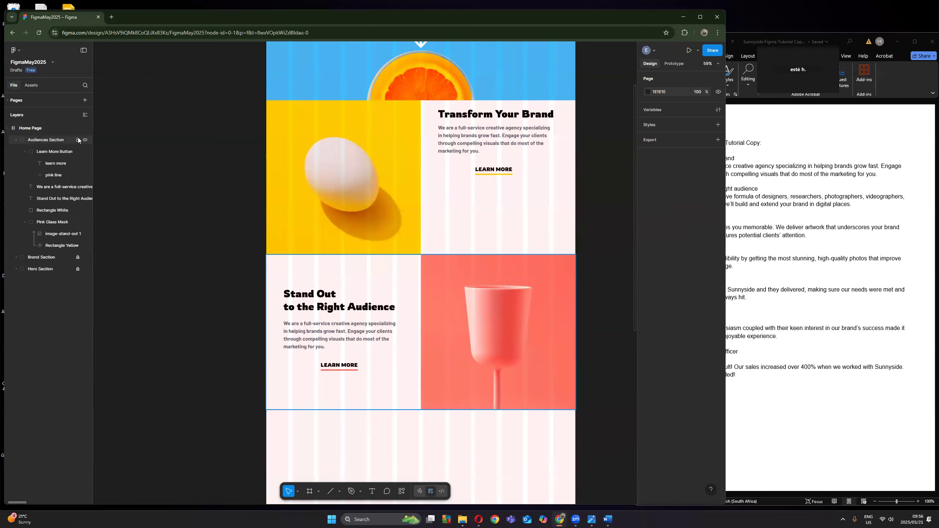
click(17, 144)
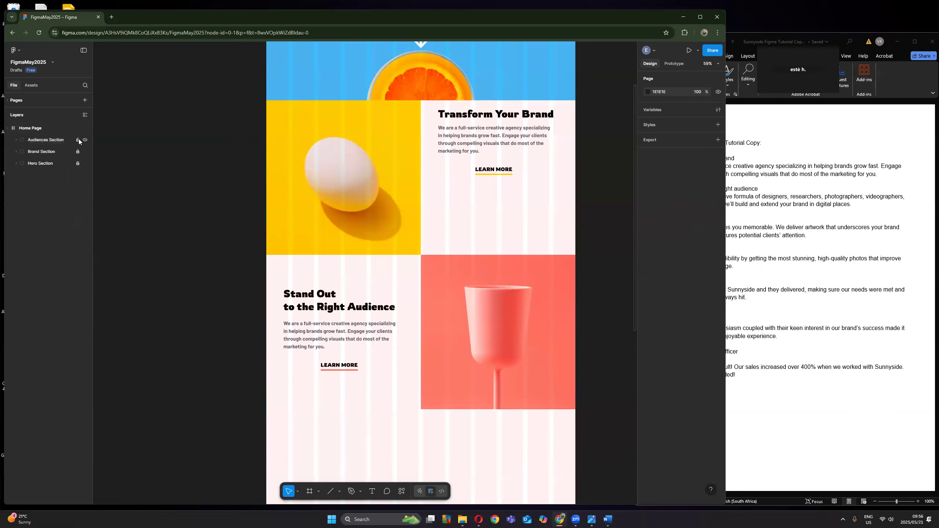
Step: Unlock the Brand Section and move its heading, paragraph and Learn More button straight down together, towards the vertical middle of the white square
click(16, 151)
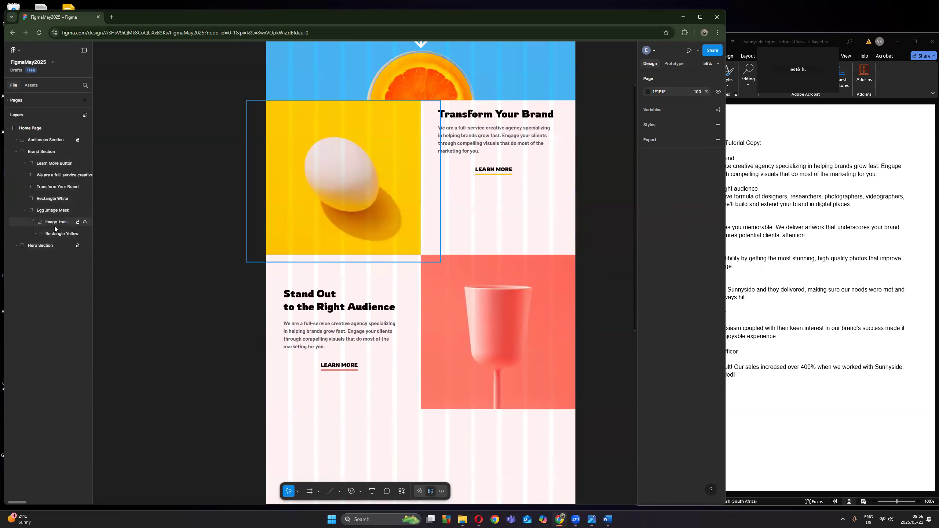
click(58, 187)
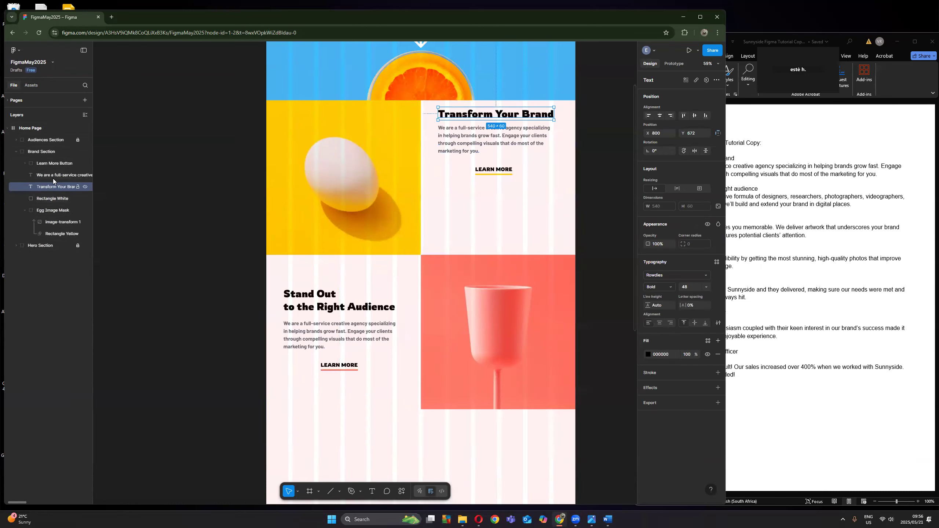
shift+click(51, 175)
shift+click(53, 163)
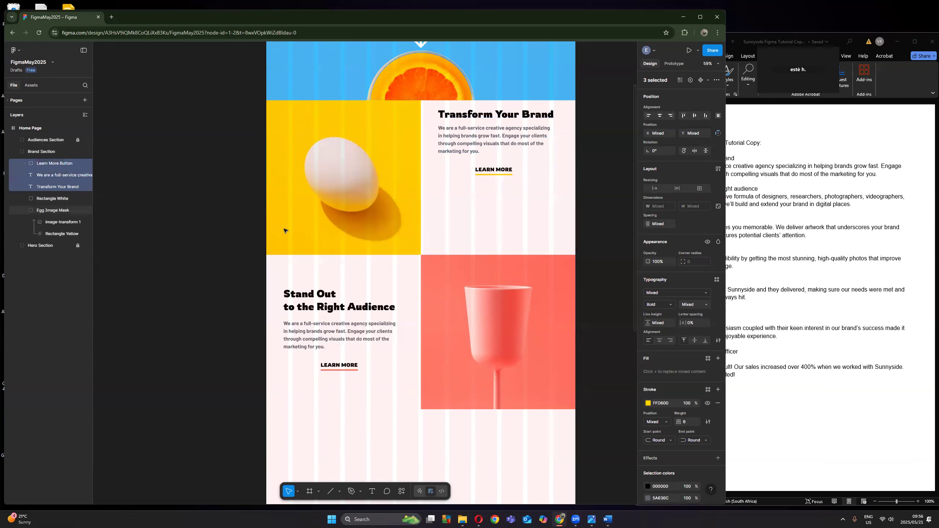
key(shift+Down)
key(shift+Down)
key(shift+Down)
key(shift+Down)
key(shift+Down)
key(shift+Down)
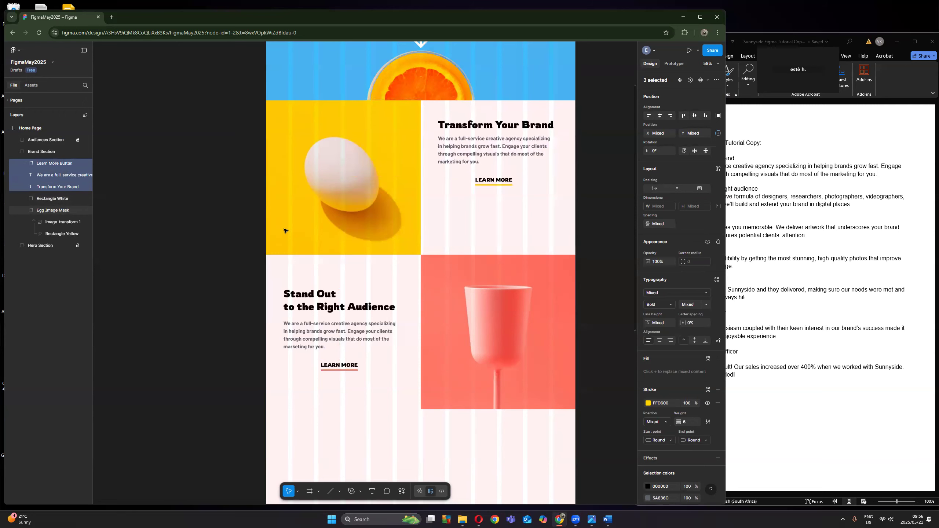
key(shift+Down)
key(shift+Down)
key(shift+Down)
key(shift+Down)
key(shift+Down)
key(shift+Down)
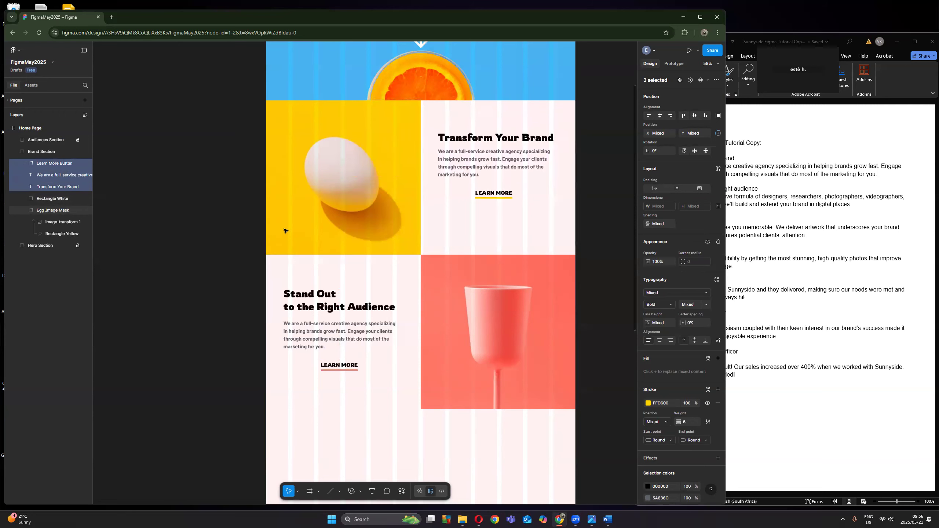
key(Down)
key(Down)
key(Down)
key(Down)
key(Down)
key(Down)
key(Down)
key(Down)
key(Down)
key(Down)
key(Down)
key(Down)
key(Down)
key(Down)
key(Down)
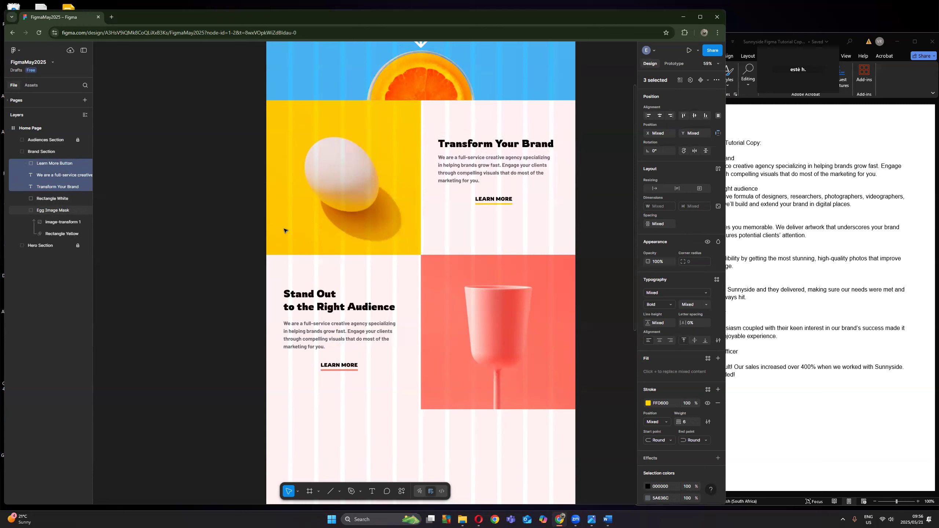
key(Down)
key(Down)
key(Down)
key(Down)
key(Down)
key(Down)
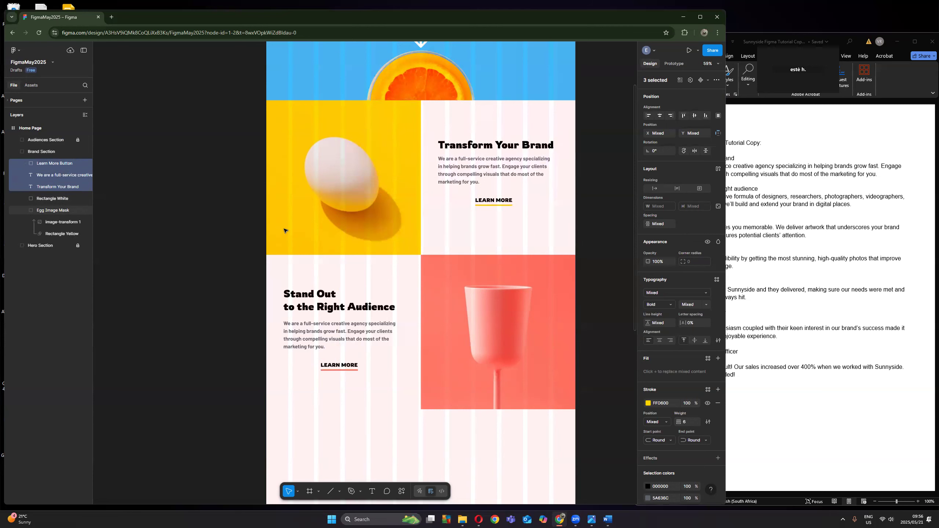
click(174, 178)
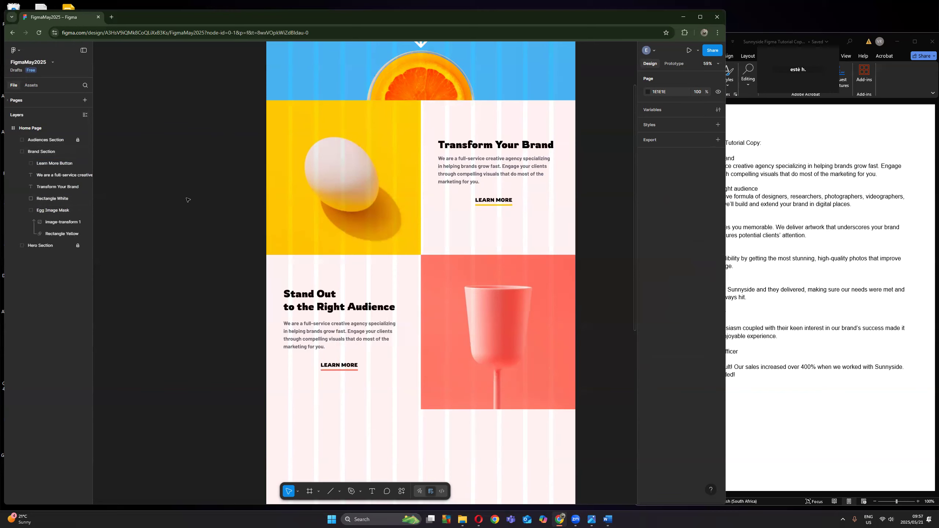
Step: Consult the desktop-preview.jpg reference design, and collapse and lock the Brand Section
click(592, 519)
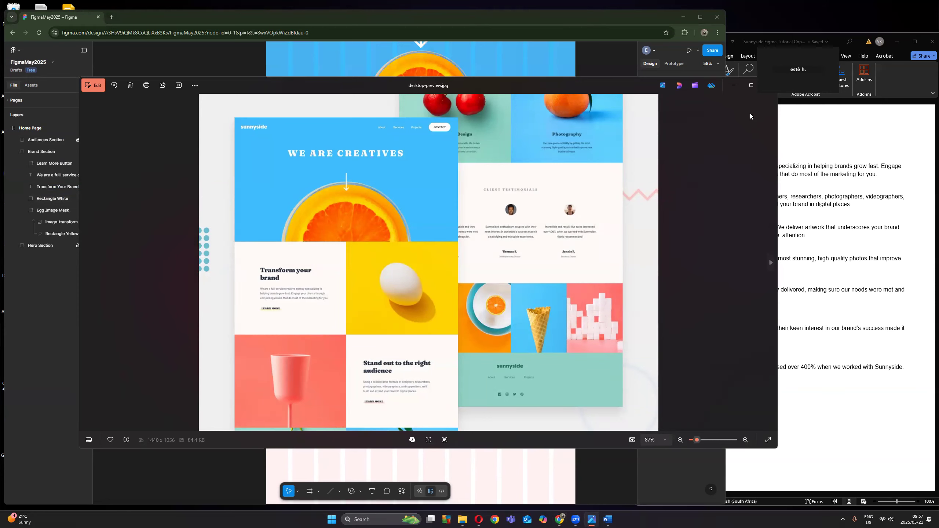
click(733, 86)
scroll(460, 283, down, 10)
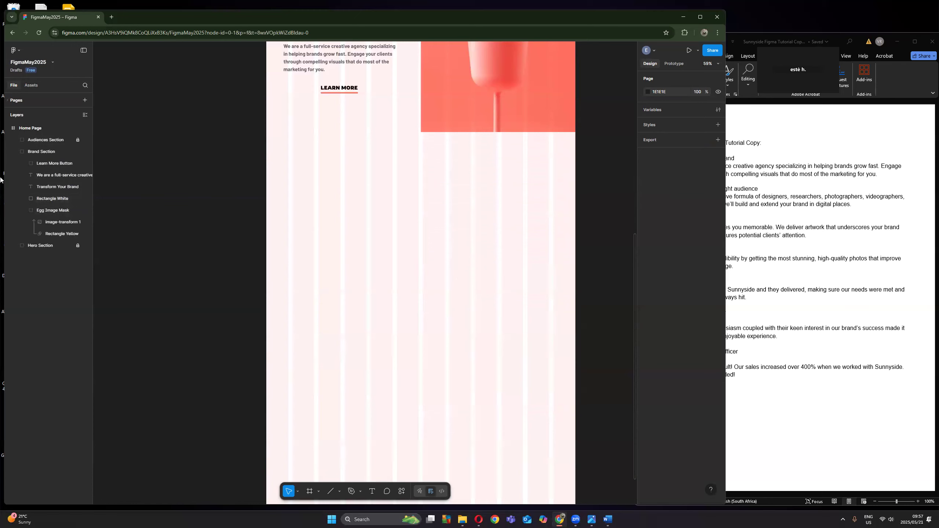
click(18, 153)
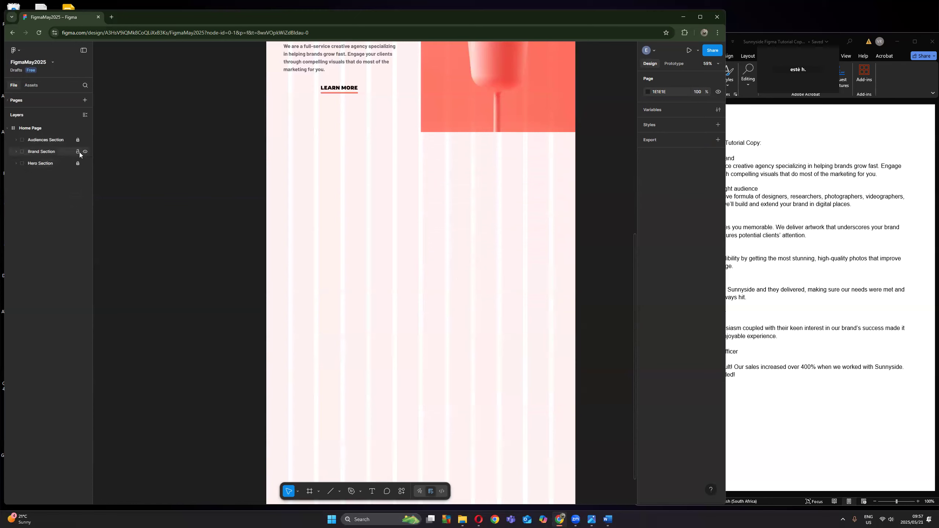
Step: Duplicate the Audiences Section group and rename the topmost copy "Services Section"
click(47, 141)
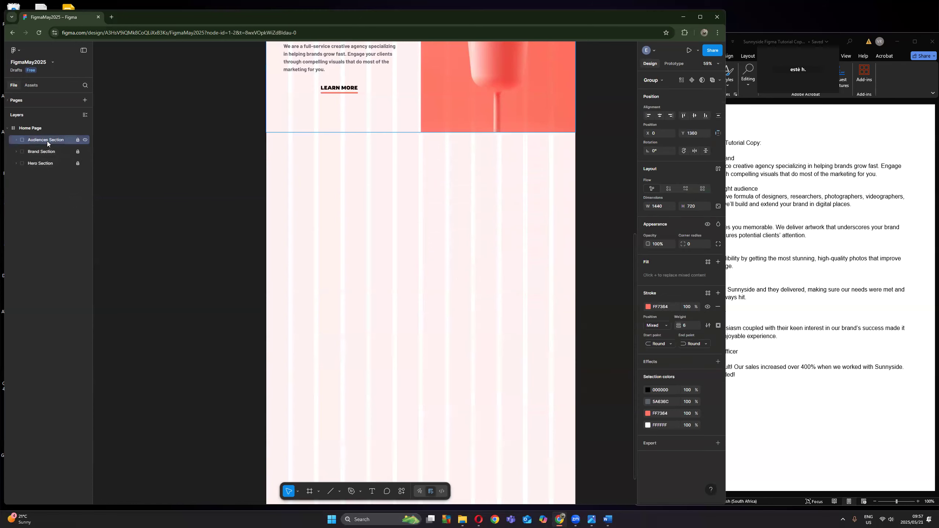
mouse_move(51, 140)
mouse_down()
mouse_move(57, 178)
mouse_move(57, 150)
mouse_up()
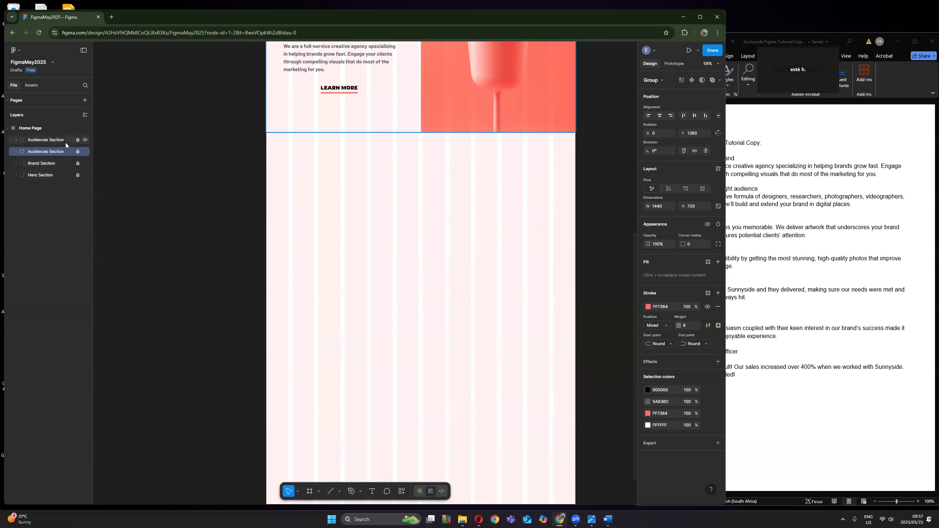
click(47, 139)
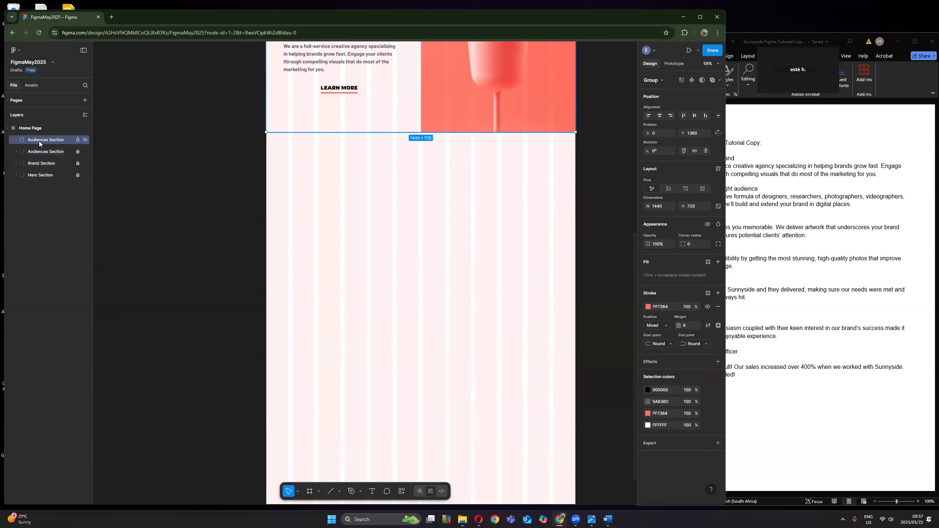
double_click(49, 140)
key(Delete)
key(Delete)
key(Delete)
key(BackSpace)
key(BackSpace)
key(BackSpace)
text(Se)
key(Return)
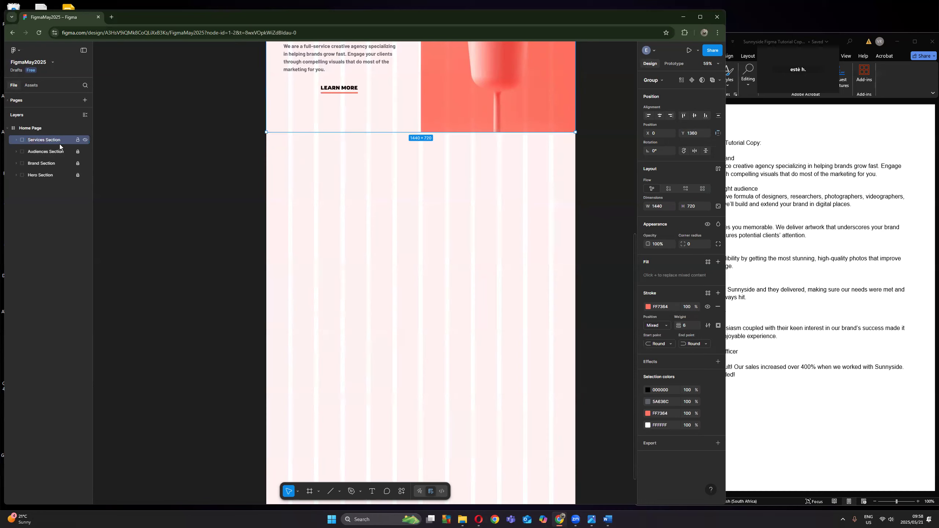
Step: Move the Services Section group straight down off the Audiences Section, towards the empty area of the page below it
key(Down)
key(Down)
key(Down)
key(Down)
key(Down)
key(Down)
key(Down)
key(Down)
key(Down)
key(Down)
key(Down)
key(Down)
key(Down)
key(Down)
key(Down)
key(Down)
key(Down)
key(Down)
key(Down)
key(Down)
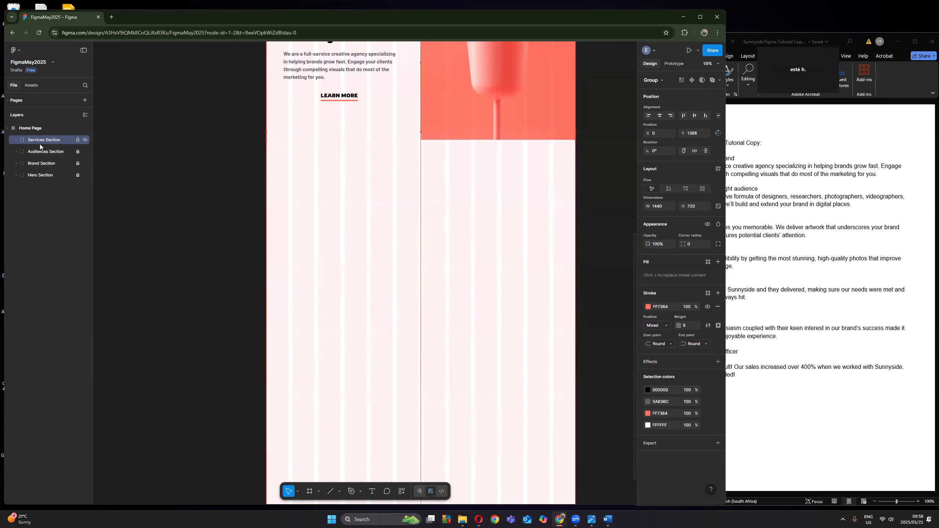
Step: Continue lowering the Services Section group vertically past the Audiences Section to about Y 1833, keeping X at 0
scroll(457, 182, up, 5)
key(Down)
key(Down)
key(Down)
key(Down)
key(Down)
key(Down)
key(Down)
key(Down)
key(Down)
key(Down)
key(Down)
key(Down)
key(Down)
key(Down)
key(Down)
key(Down)
key(Down)
key(Down)
key(Down)
key(Down)
key(Down)
key(Down)
key(Down)
key(Down)
key(Down)
key(Down)
key(Down)
key(Down)
key(Down)
key(Down)
key(Down)
key(Down)
key(Down)
key(Down)
key(Down)
key(Down)
key(Down)
key(Down)
key(Down)
key(Down)
key(Down)
key(Down)
key(Down)
key(Down)
key(Down)
key(Down)
key(Down)
key(Down)
key(Down)
key(Down)
key(Down)
key(Down)
key(Down)
key(Down)
key(Down)
key(Down)
key(Down)
key(Down)
key(Down)
key(Down)
key(Down)
key(Down)
key(Down)
key(Down)
key(Down)
key(Down)
key(Down)
key(Down)
key(Down)
key(Down)
key(Down)
key(Down)
key(Down)
key(Down)
key(Down)
key(Down)
key(Down)
key(Down)
key(Down)
key(Down)
key(Down)
key(Down)
key(Down)
key(Down)
key(Down)
key(Down)
key(Down)
key(Down)
key(Down)
key(Down)
key(Down)
key(Down)
key(Down)
key(Down)
key(Down)
key(Down)
key(Down)
key(Down)
key(Down)
key(Down)
key(Down)
key(Down)
key(Down)
key(Down)
key(Down)
key(Down)
key(Down)
key(Down)
key(Down)
key(Down)
key(Down)
key(Down)
key(Down)
key(Down)
key(Down)
key(Down)
key(Down)
key(Down)
key(Down)
key(Down)
key(Down)
key(Down)
key(Down)
key(Down)
key(Down)
key(Down)
key(Down)
key(Down)
key(Down)
key(Down)
key(Down)
key(Down)
key(Down)
key(Down)
key(Down)
key(Down)
key(Down)
key(Down)
key(Down)
key(Down)
key(Down)
key(Down)
key(Down)
key(Down)
key(Down)
key(Down)
key(Down)
key(Down)
key(Down)
key(Down)
key(Down)
key(Down)
key(Down)
key(Down)
key(Down)
key(Down)
key(Down)
key(Down)
key(Down)
key(Down)
key(Down)
key(Down)
key(Down)
key(Down)
key(Down)
key(Down)
key(Down)
key(Down)
key(Down)
key(Down)
key(Down)
key(Down)
key(Down)
key(Down)
key(Down)
key(Down)
key(Down)
key(Down)
key(Down)
key(Down)
key(Down)
key(Down)
key(Down)
key(Down)
key(Down)
key(Down)
key(Down)
key(Down)
key(Down)
key(Down)
key(Down)
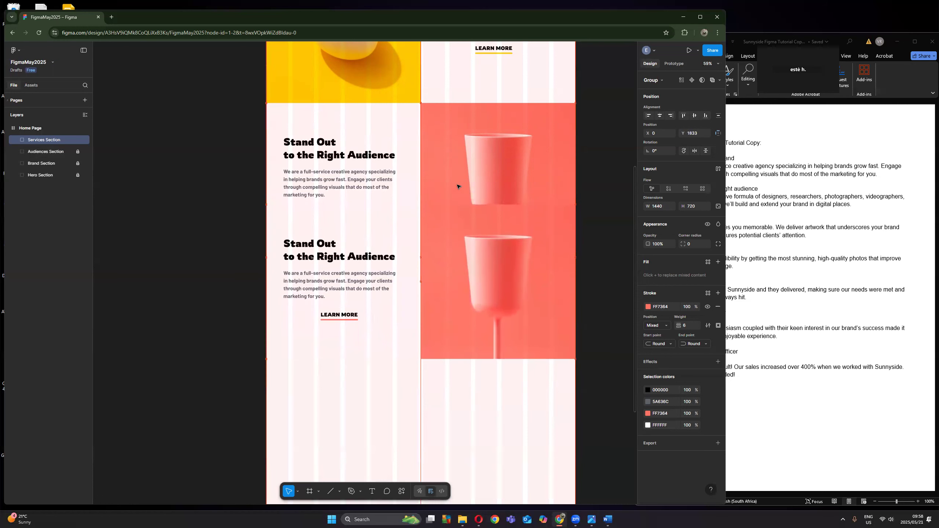
Step: Lower the Services Section group to Y 2080 so its upper edge meets the bottom of the Audiences Section
key(Down)
key(Down)
key(Down)
key(Down)
key(Down)
key(Down)
key(Down)
key(Down)
key(Down)
key(Down)
key(Down)
key(Down)
key(Down)
key(Down)
key(Down)
key(Down)
key(Down)
key(Down)
key(Down)
key(Down)
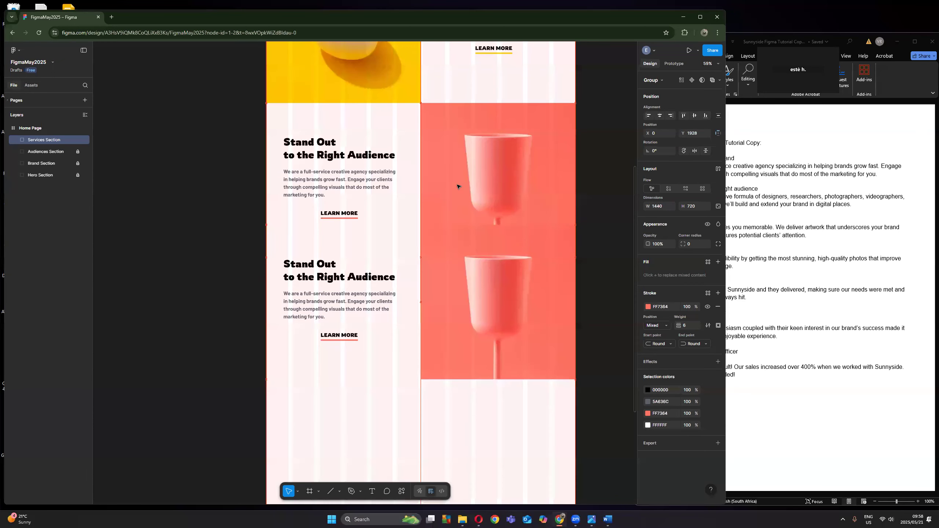
key(Down)
key(Down)
key(Down)
key(Down)
key(Down)
key(Down)
key(Down)
key(Down)
key(Down)
key(Down)
key(Down)
key(Down)
key(Down)
key(Down)
key(Down)
key(Down)
key(Down)
key(Down)
key(Down)
key(Down)
key(Down)
key(Down)
key(Down)
key(Down)
key(Down)
key(Down)
key(Down)
key(Down)
key(Down)
key(Down)
key(Down)
key(Down)
key(Down)
key(Down)
key(Down)
key(Down)
key(Down)
key(Down)
key(Down)
key(Down)
key(Down)
key(Down)
key(Down)
key(Down)
key(Down)
key(Down)
key(Down)
key(Down)
key(Down)
key(Down)
key(Down)
key(Down)
key(Down)
key(Down)
key(Down)
key(Down)
key(Down)
key(Down)
key(Down)
key(Down)
key(Up)
key(Up)
key(Up)
key(Up)
key(Up)
key(Up)
key(Up)
key(Up)
key(Up)
key(Up)
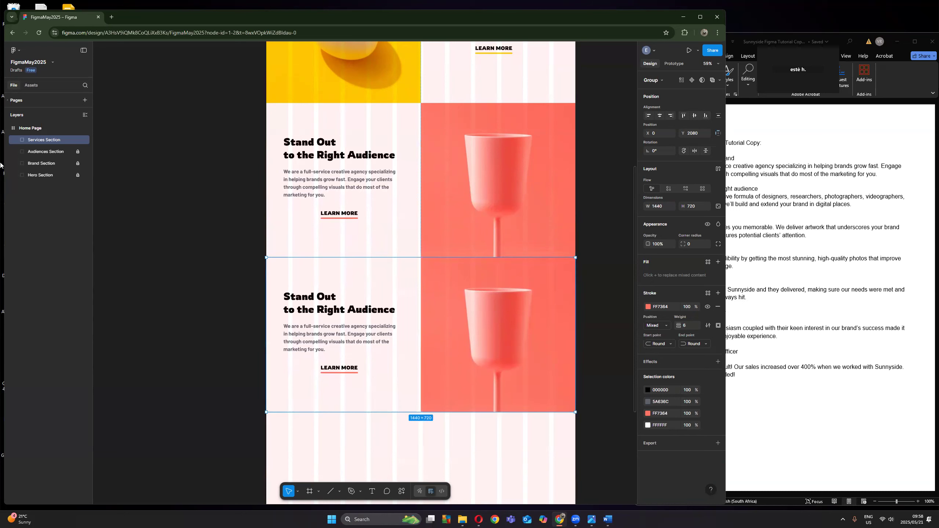
Step: Expand the Services Section group and rename its Pink Glass Mask subgroup "Cherry Mask"
click(14, 140)
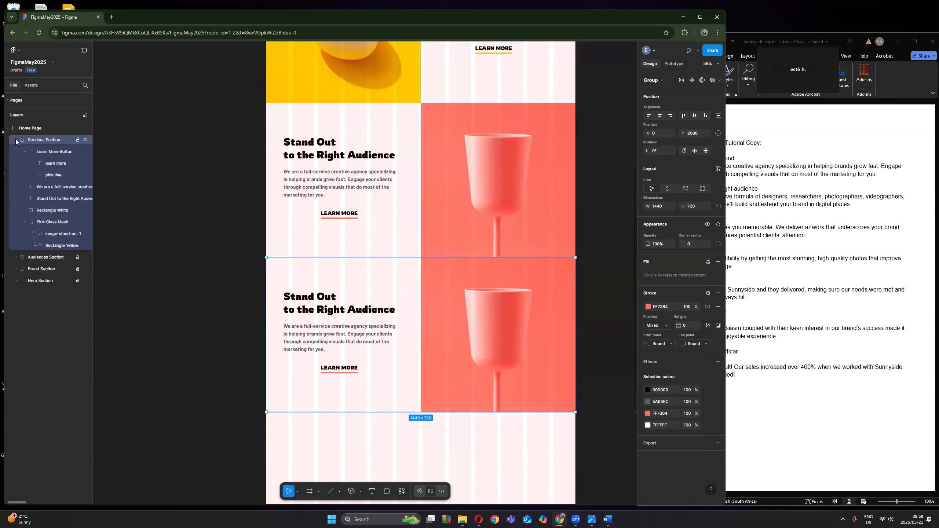
click(157, 287)
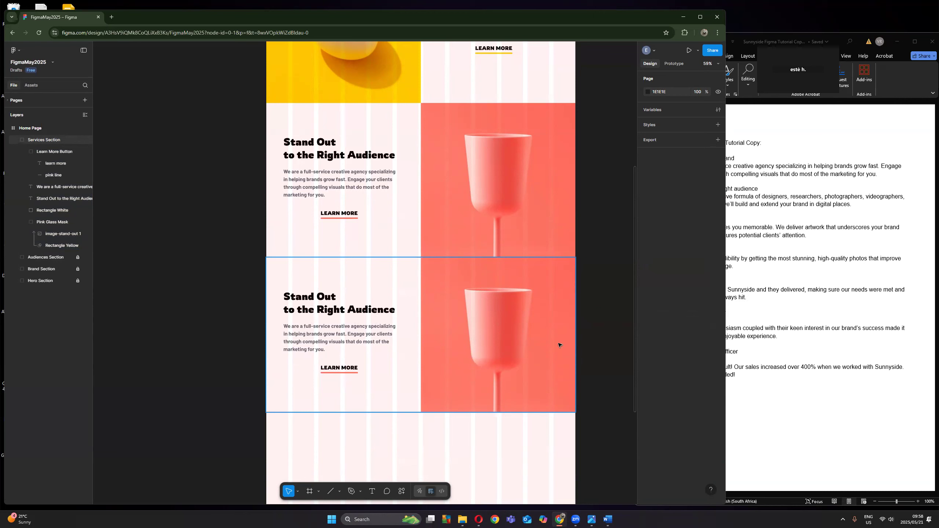
click(496, 335)
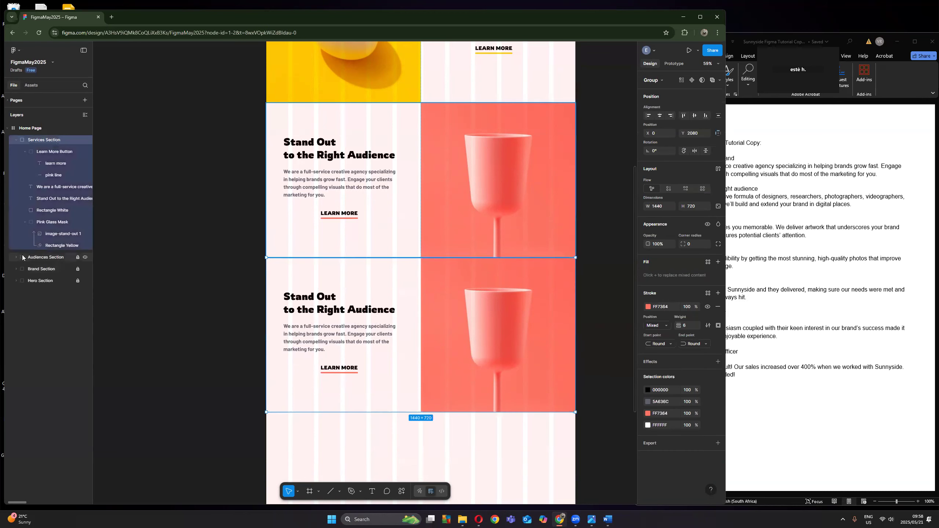
click(47, 223)
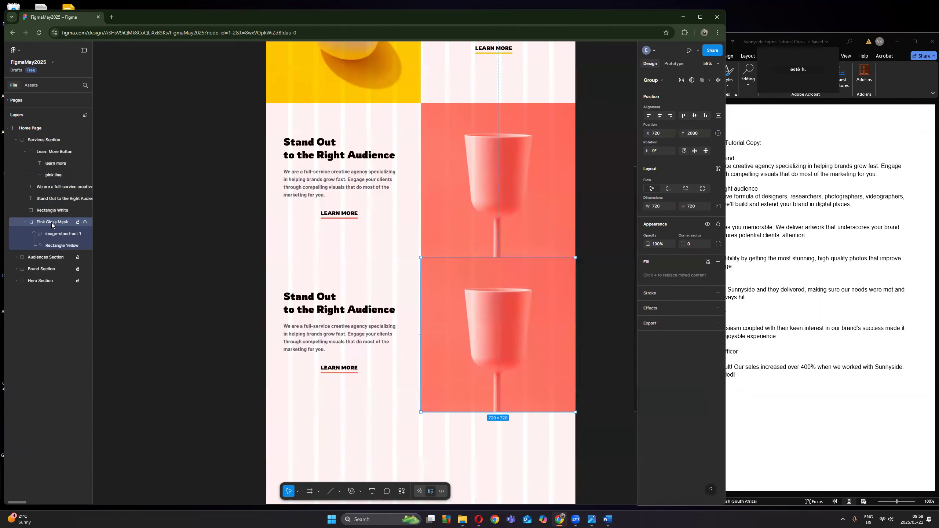
double_click(50, 224)
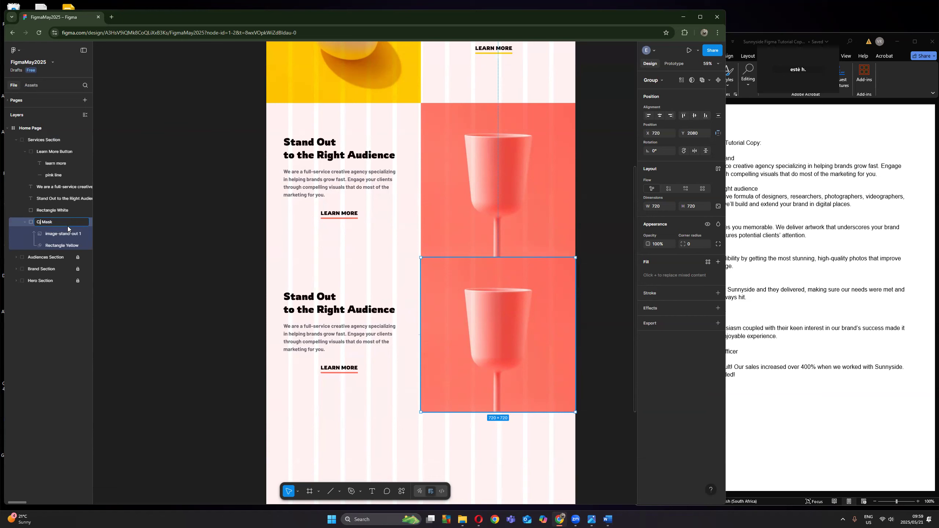
text(Cherry)
key(Return)
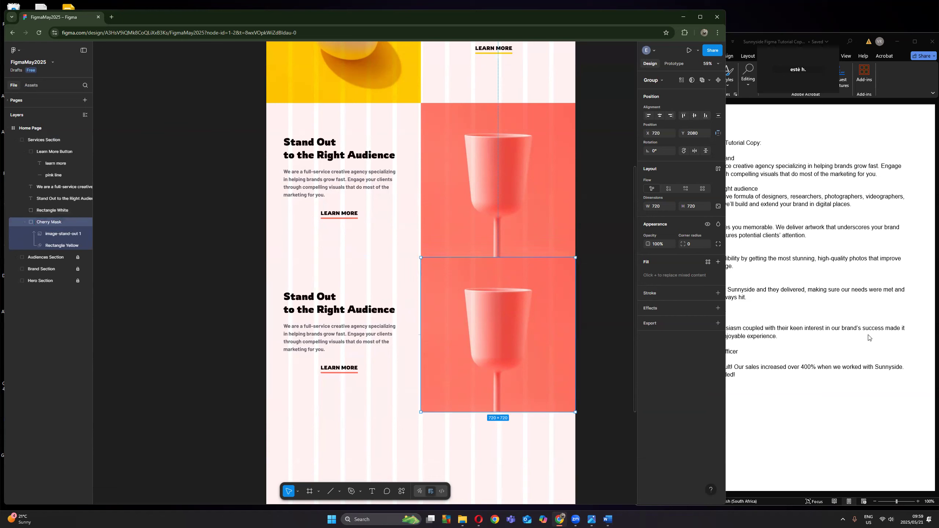
Step: Delete the glass image from Cherry Mask and import image-graphic-design from the desktop images folder in its place on the page
click(51, 234)
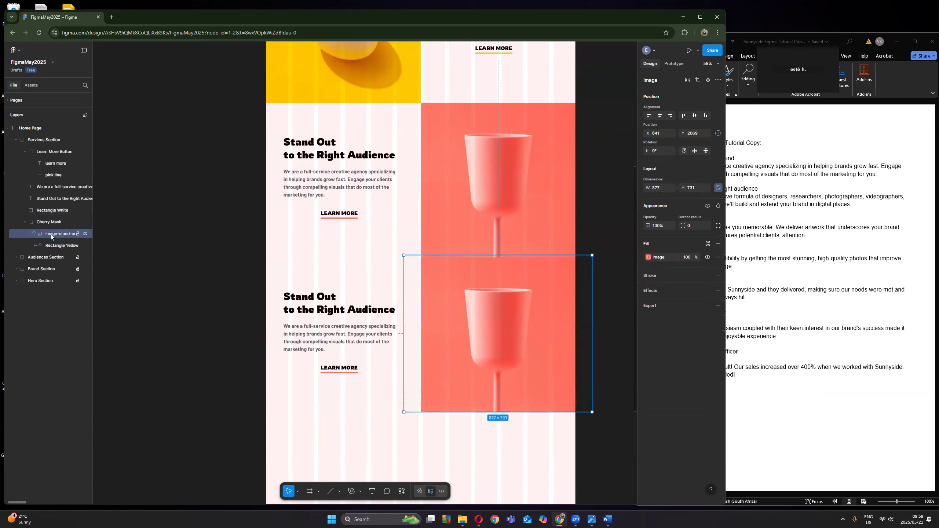
key(Delete)
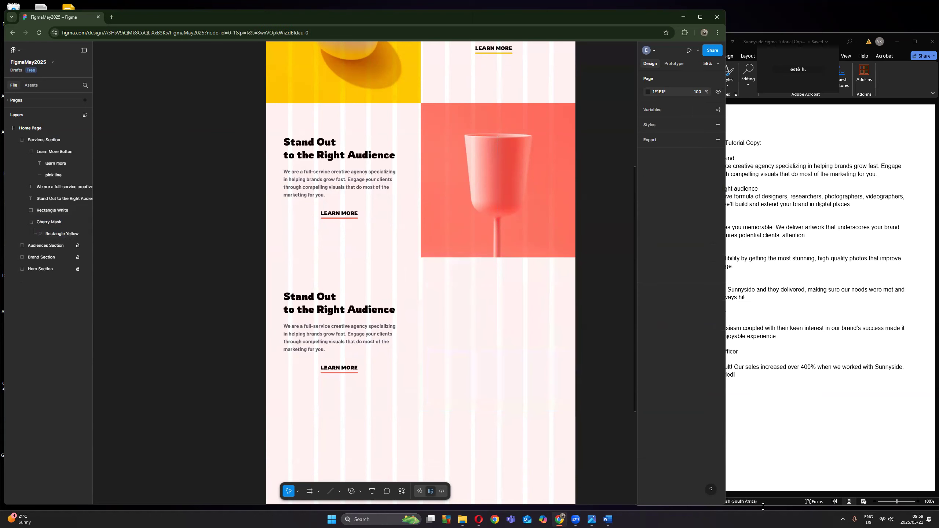
click(463, 519)
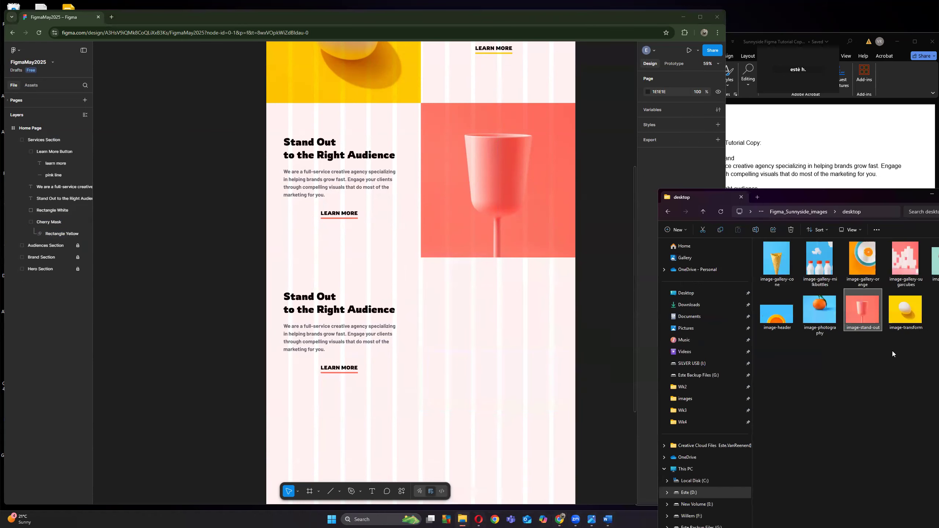
drag(888, 198, 853, 192)
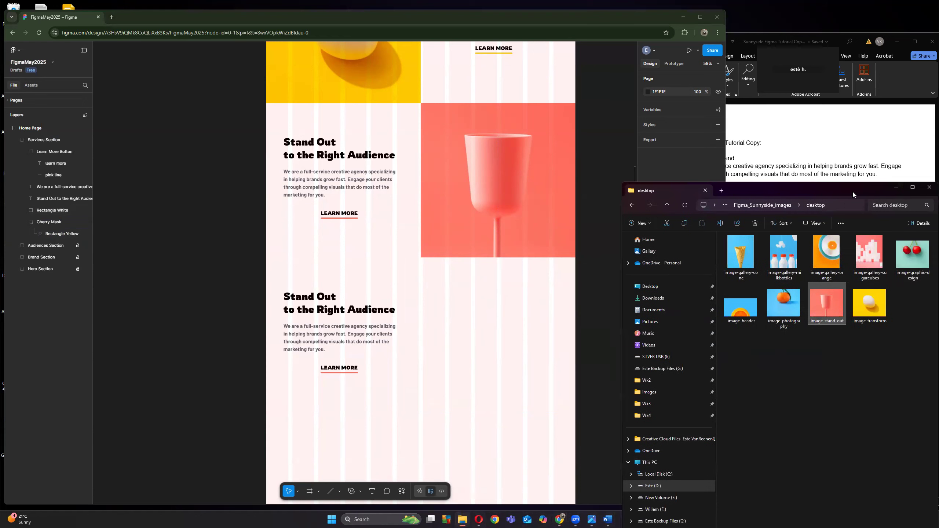
click(912, 255)
drag(689, 223, 488, 329)
click(896, 187)
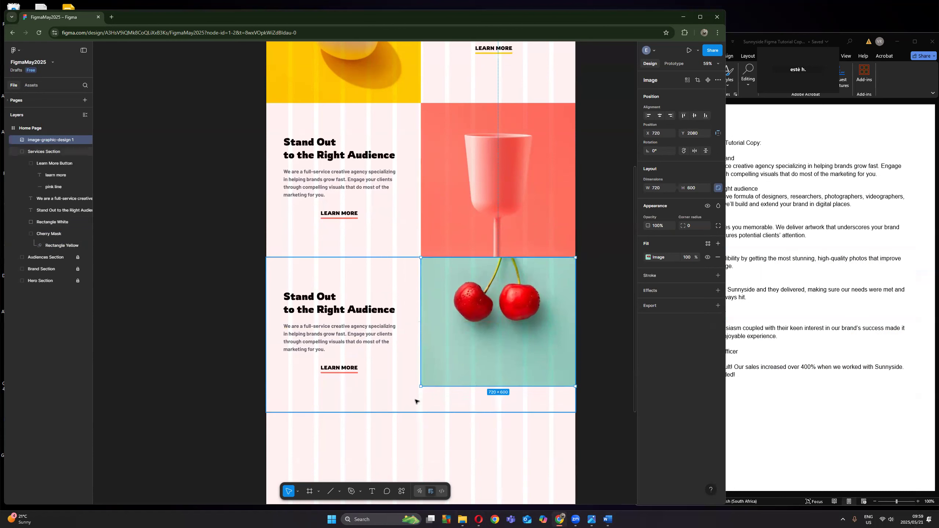
Step: Enlarge the cherry image to about 931 × 778, put it inside Cherry Mask above Rectangle Yellow, and shift it to about X 557
drag(421, 387, 374, 424)
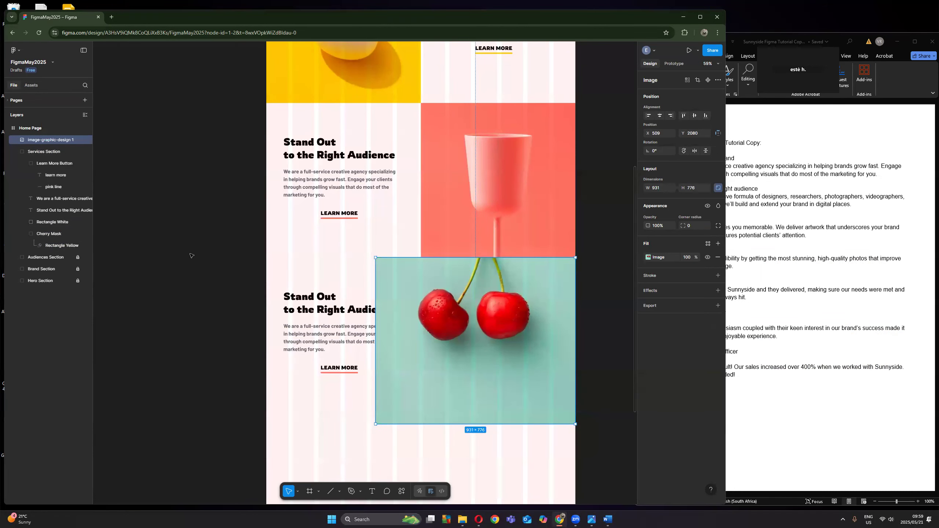
drag(52, 140, 52, 238)
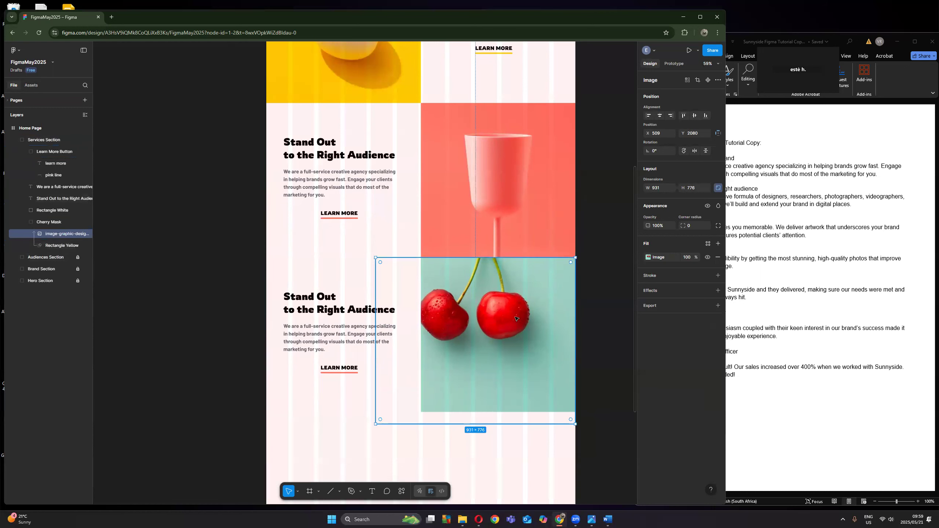
drag(488, 361, 497, 361)
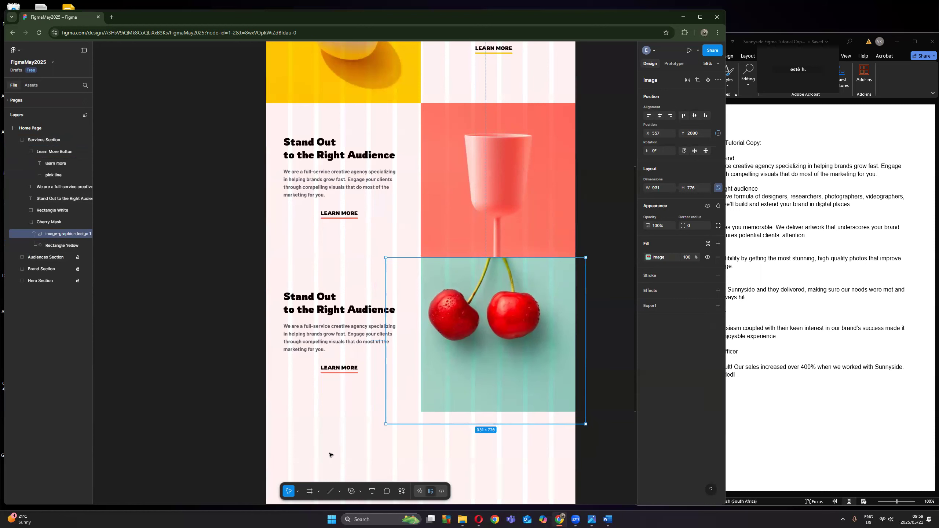
Step: Resize the masked cherry image to 864 × 720 and position it at about X 596, Y 2080
drag(384, 424, 405, 403)
drag(585, 407, 575, 396)
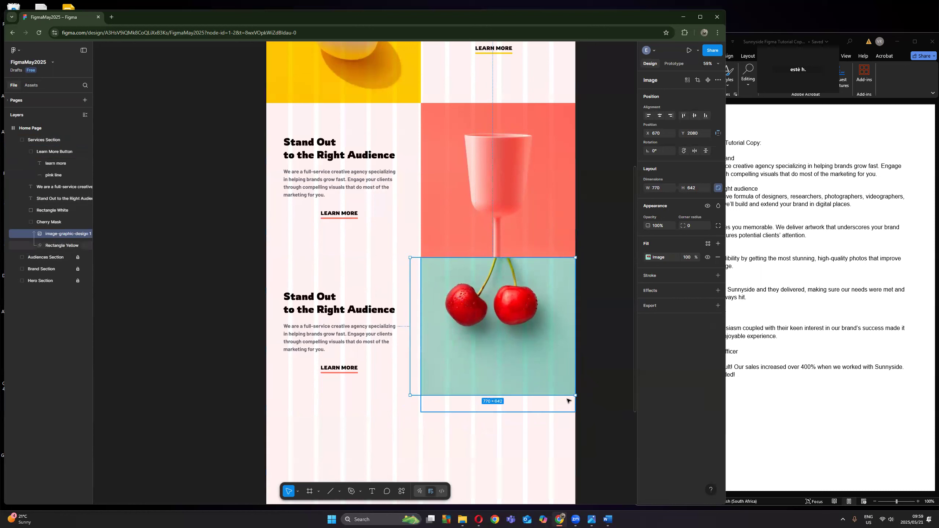
drag(409, 396, 394, 413)
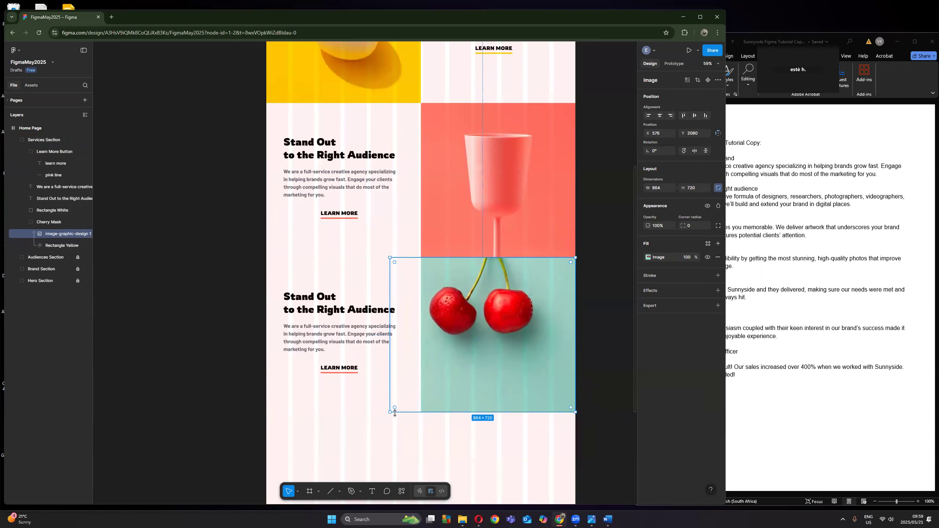
drag(513, 406, 513, 397)
key(Left)
key(Left)
key(Left)
key(Left)
key(Left)
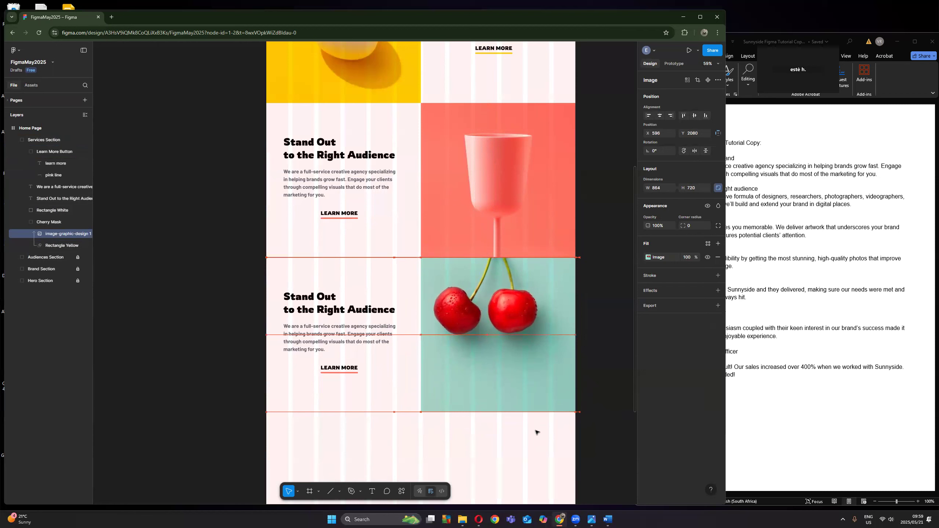
Step: Deselect the cherry image and consult the Graphic design copy in the Word document
click(608, 388)
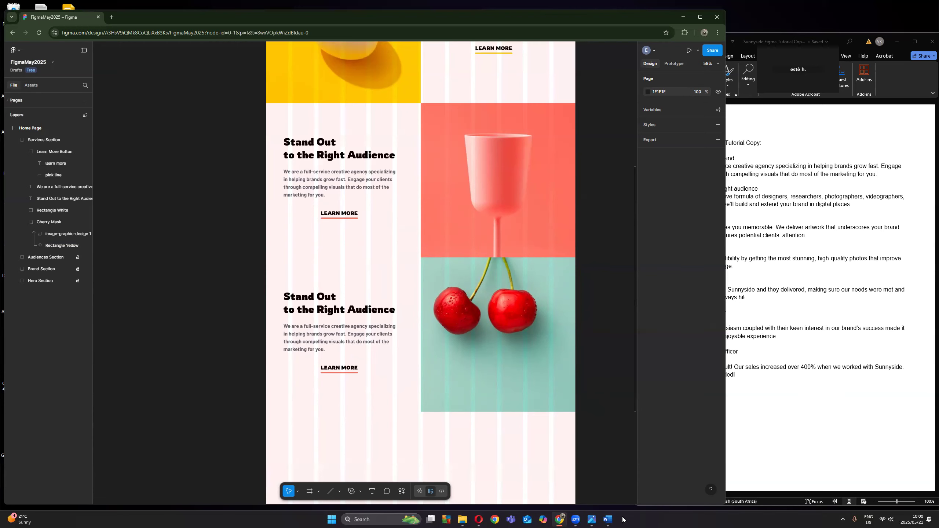
click(593, 520)
click(803, 439)
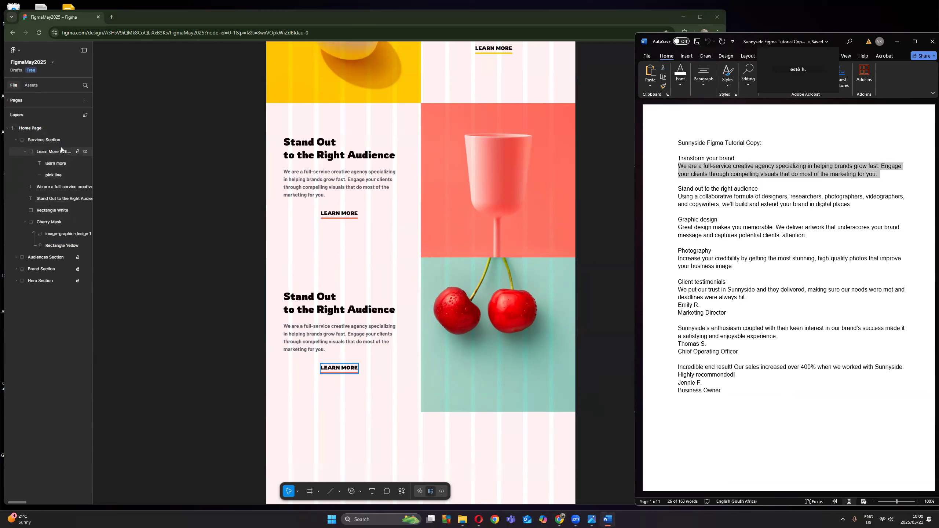
click(55, 199)
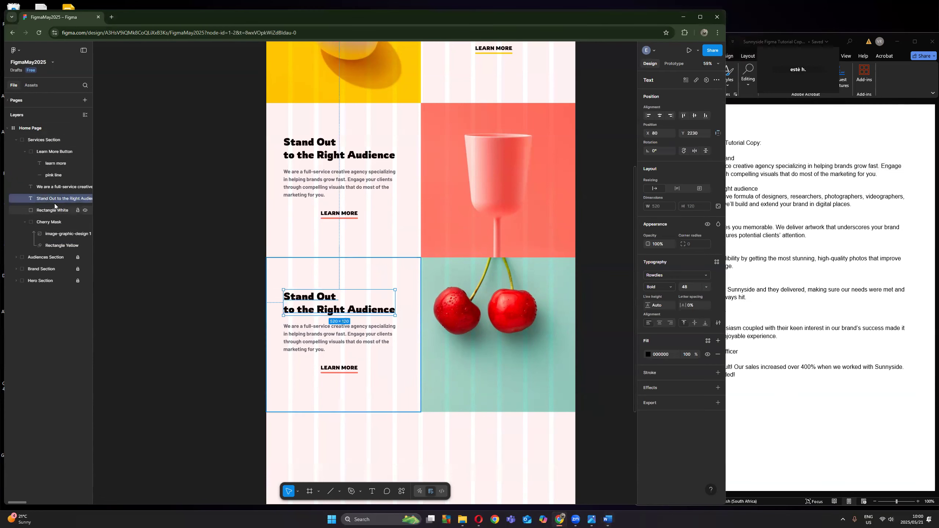
drag(52, 200, 53, 226)
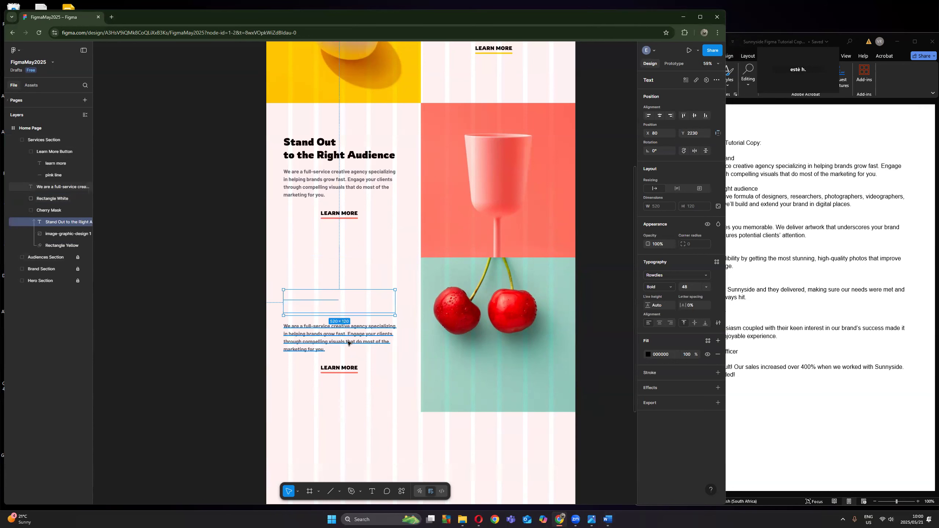
key(ctrl+z)
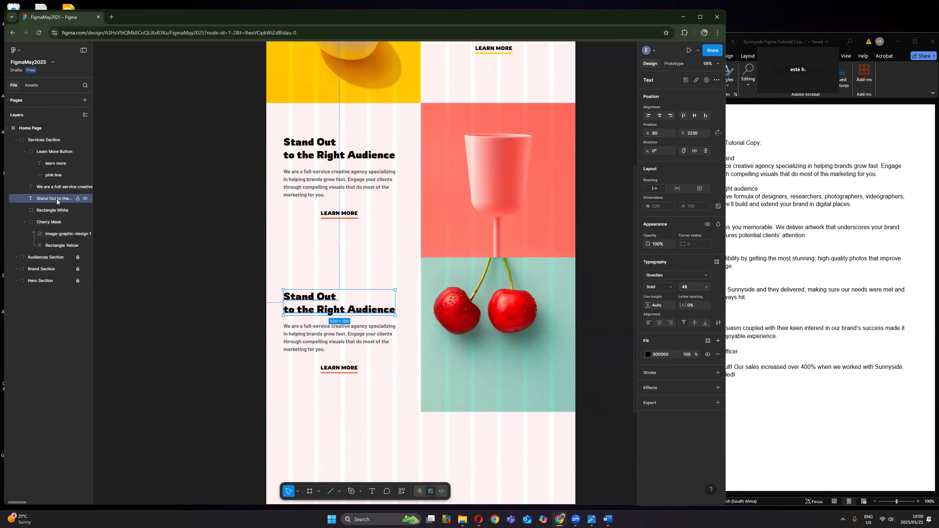
Step: Reorder the lower Stand Out heading beneath Rectangle White and place it below the cherries at about X 800, Y 2551
drag(57, 198, 59, 214)
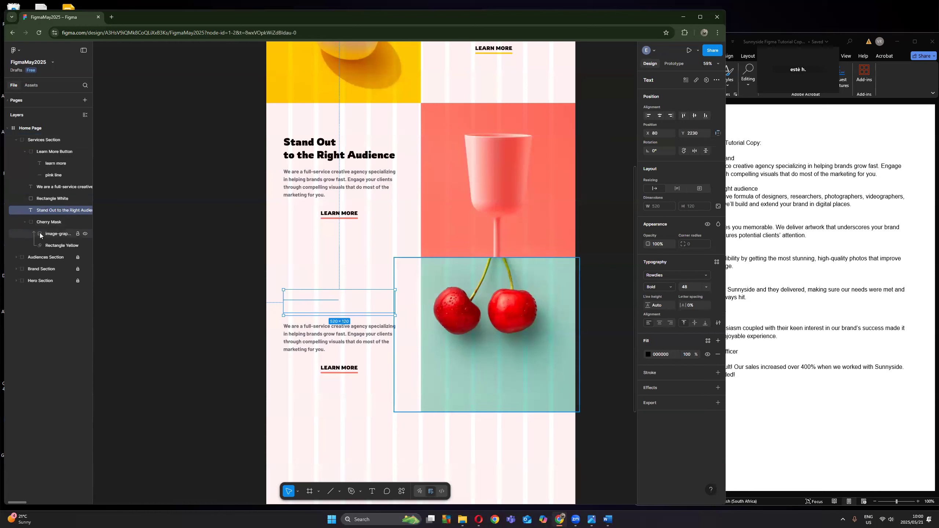
key(Right)
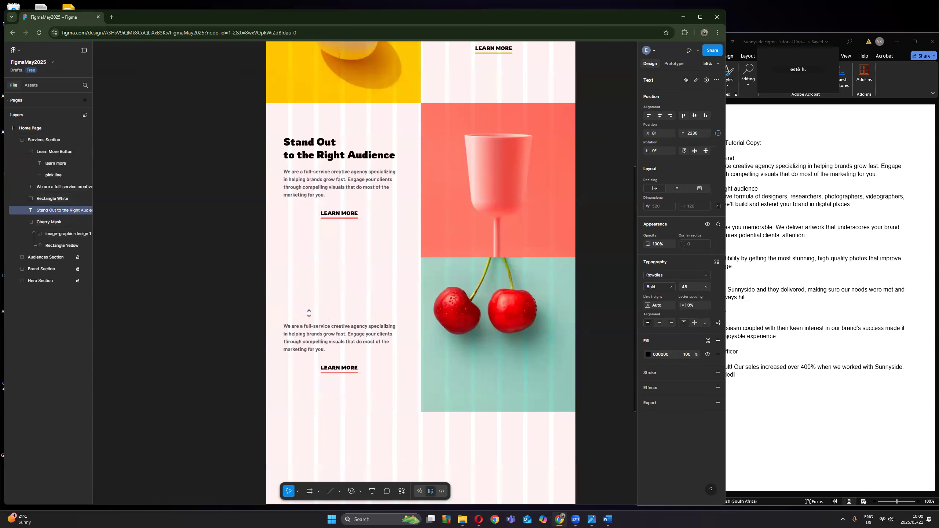
key(Right)
key(Right)
key(Right)
key(Right)
key(Right)
key(Right)
key(Right)
key(Right)
key(Right)
key(Right)
key(Right)
key(Right)
key(Right)
key(Right)
key(Right)
key(Right)
key(Right)
key(Right)
key(Right)
key(Right)
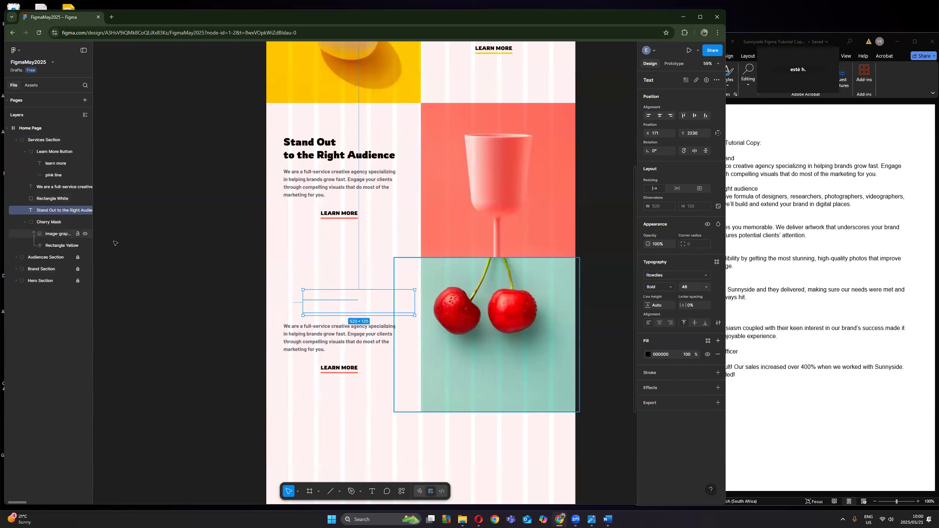
drag(361, 309, 494, 377)
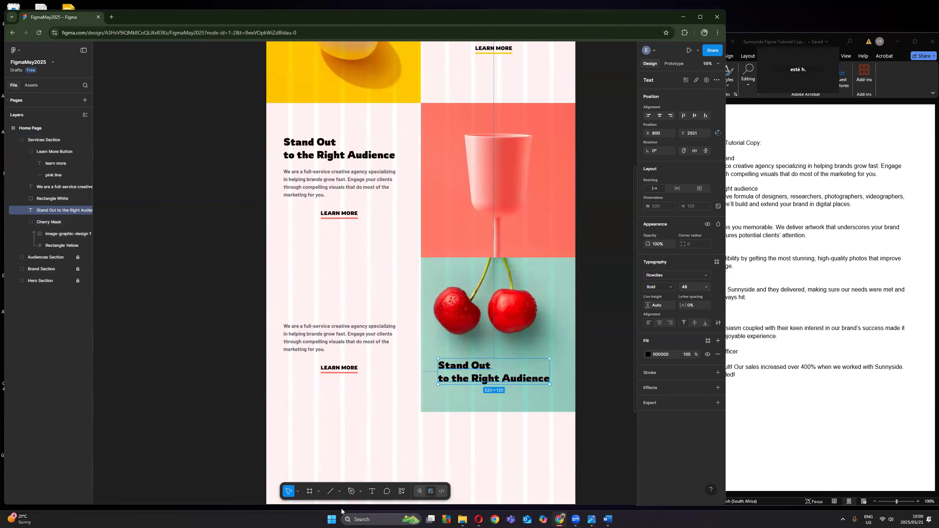
Step: Replace the heading over the cherry image with "Graphic Design", checking it against the Word copy
click(372, 491)
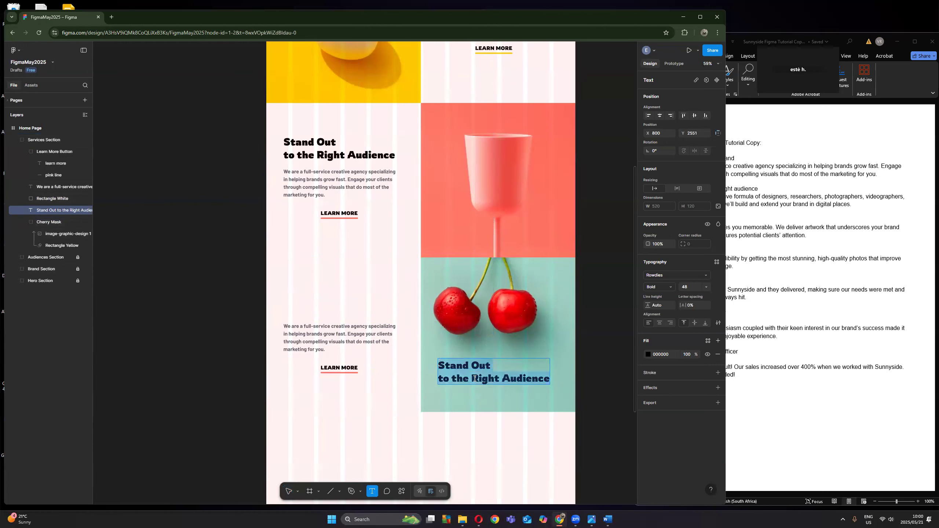
text(Graphic )
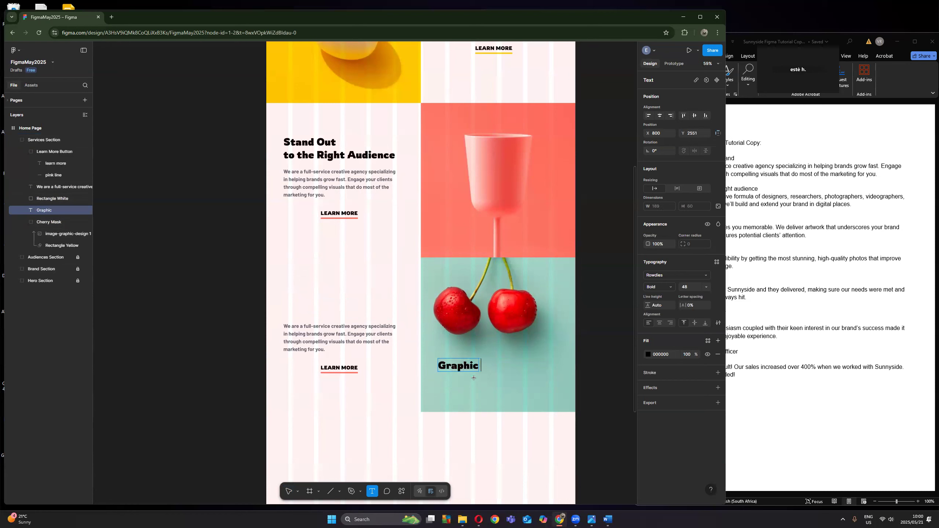
text(Design)
click(803, 141)
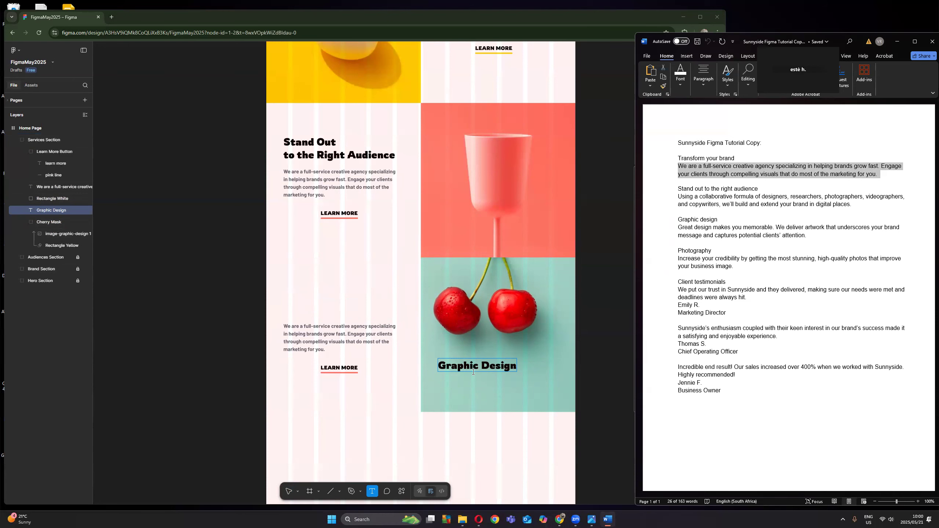
click(465, 365)
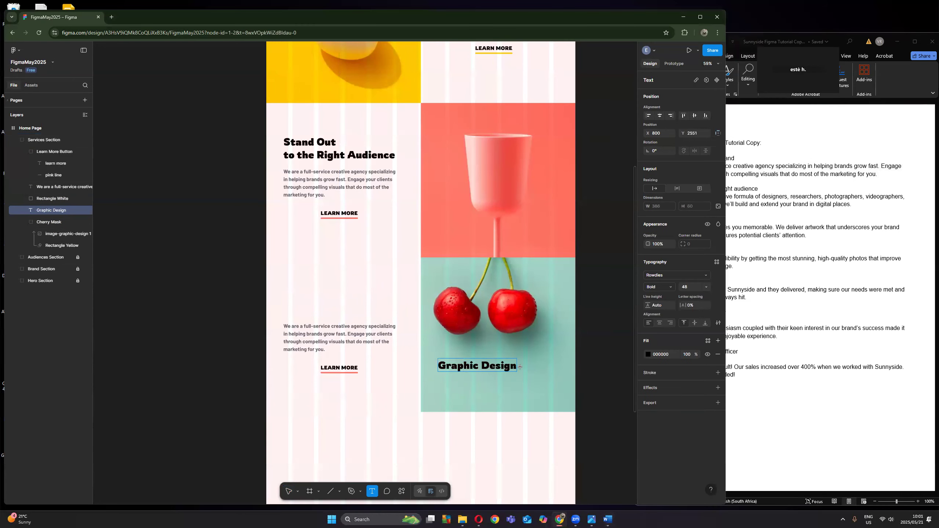
Step: Centre-align the Graphic Design heading's text and centre the heading under the cherries at about X 897, Y 2517
click(659, 322)
click(288, 492)
drag(469, 370, 492, 360)
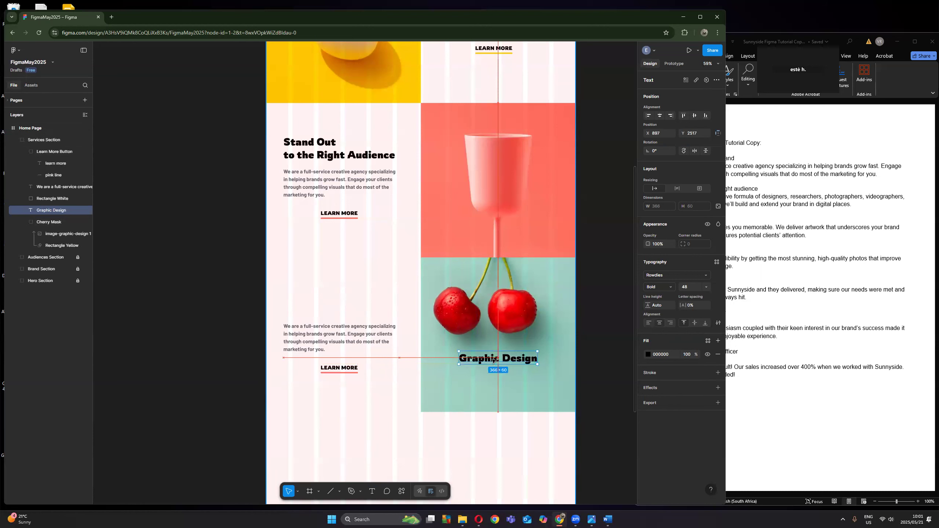
Step: Move the lower body paragraph beneath the Graphic Design heading at about X 825, Y 2592 and centre-align its text
click(300, 339)
drag(317, 340, 479, 388)
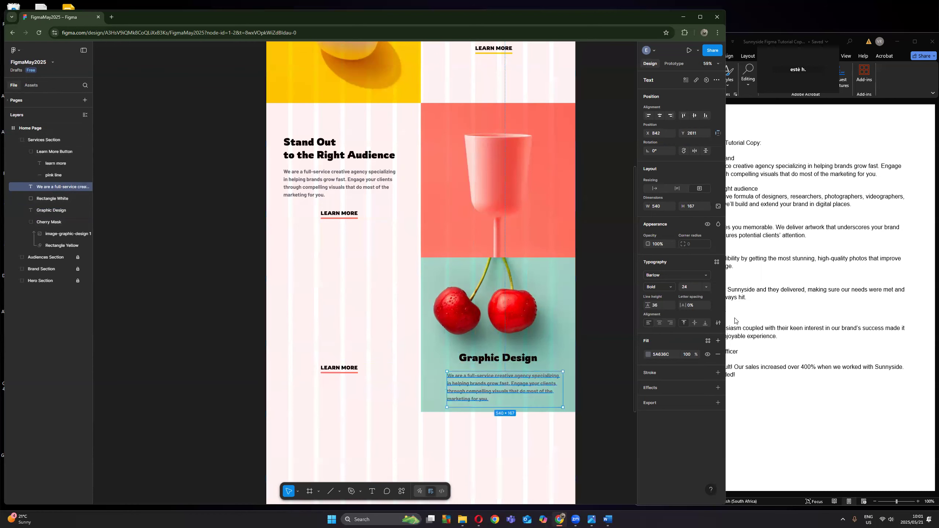
click(660, 116)
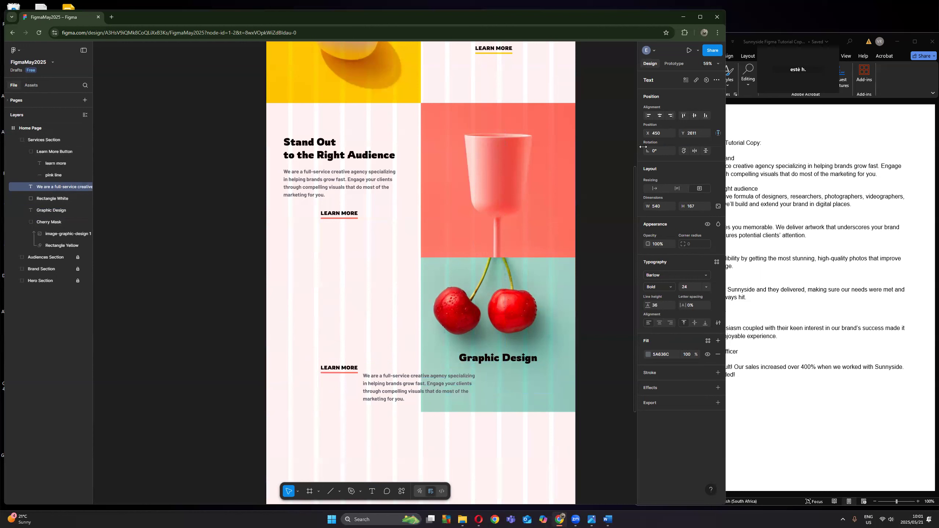
drag(394, 387, 497, 393)
click(659, 324)
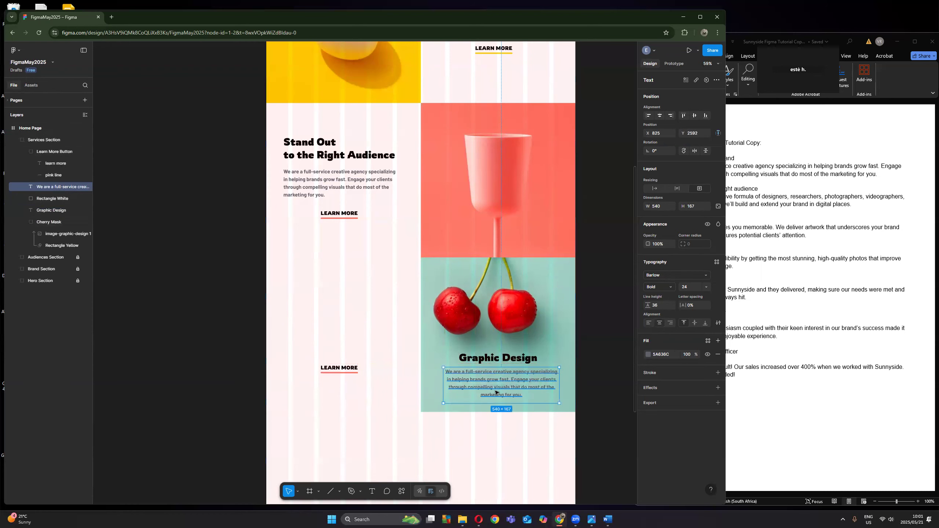
Step: Replace the paragraph under the Graphic Design heading with the "Great design makes you memorable" copy from the Word document
key(alt+Tab)
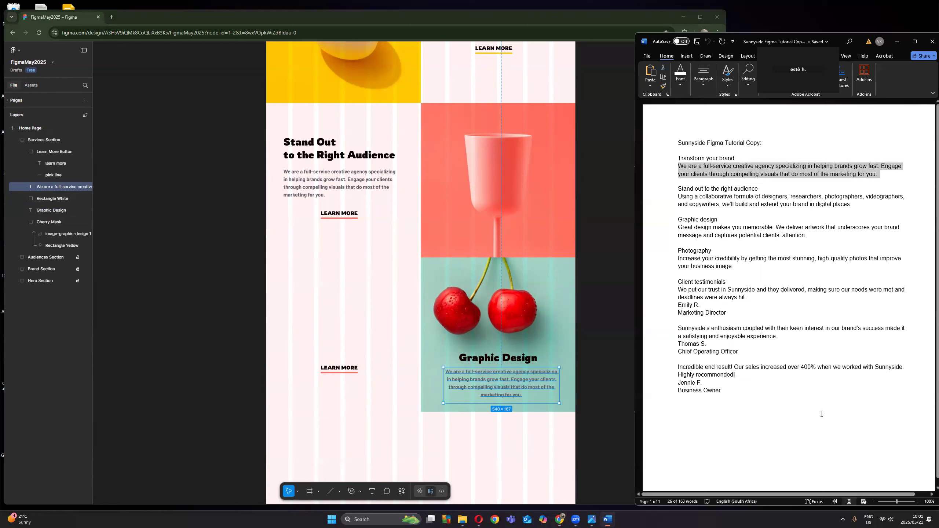
drag(678, 226, 820, 236)
key(ctrl+c)
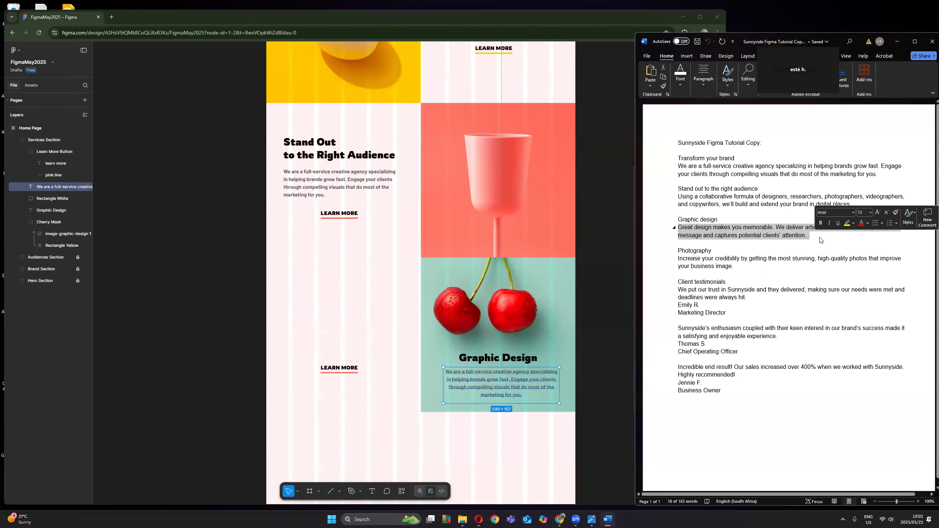
click(553, 375)
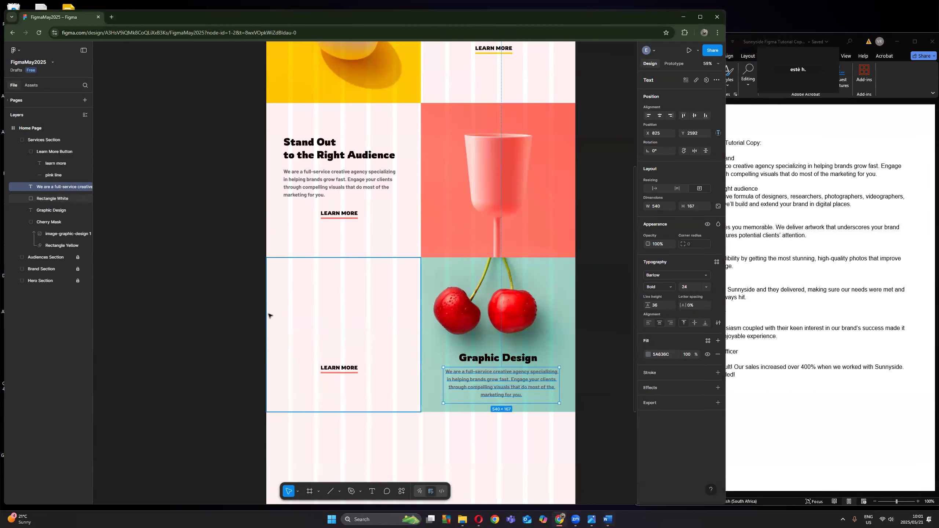
double_click(496, 386)
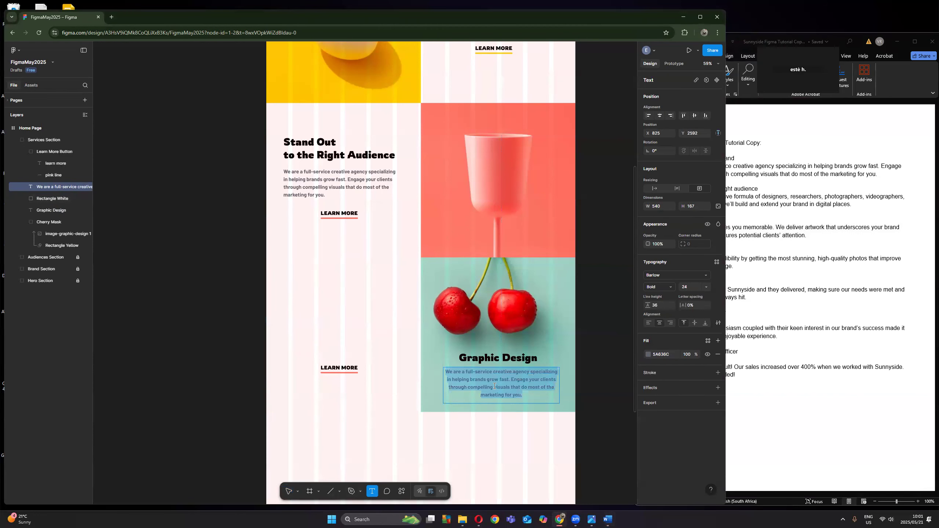
key(ctrl+v)
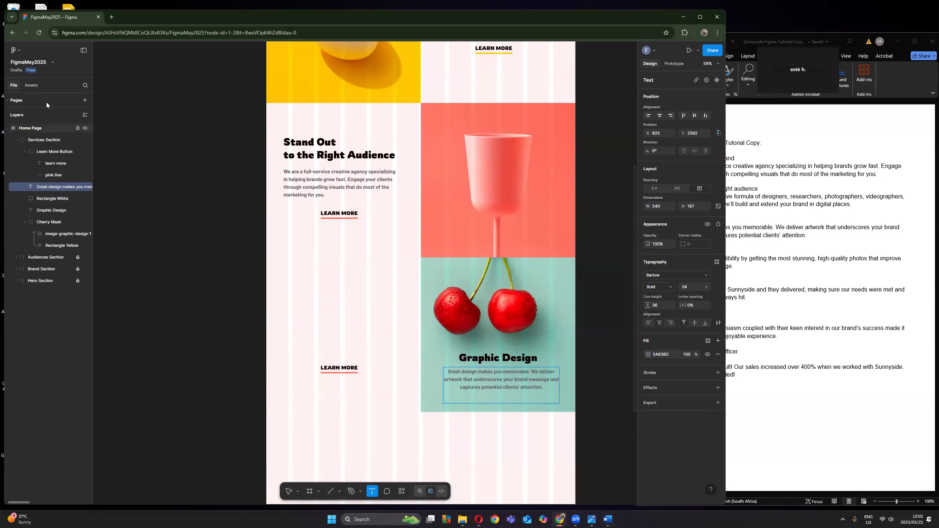
click(288, 495)
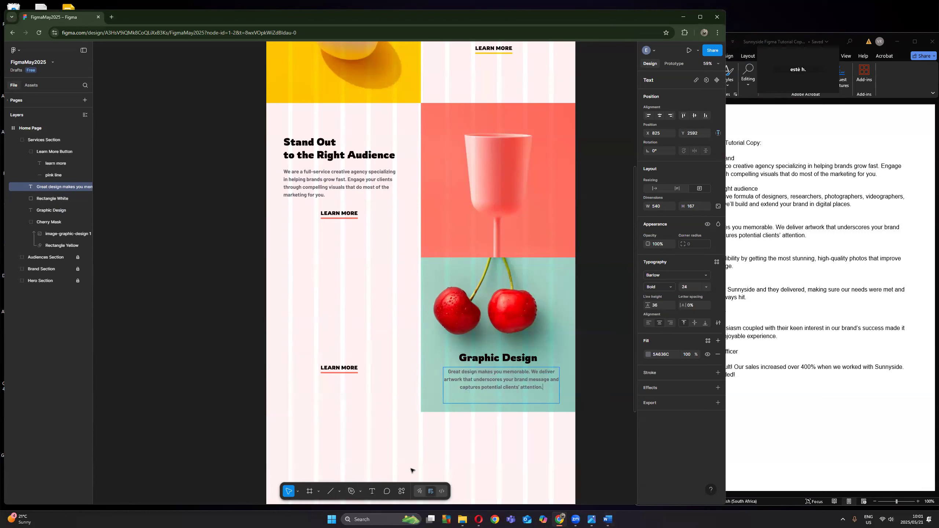
Step: Lower the Graphic Design paragraph to about X 820, Y 2620 and its heading to about Y 2533
drag(509, 380, 509, 386)
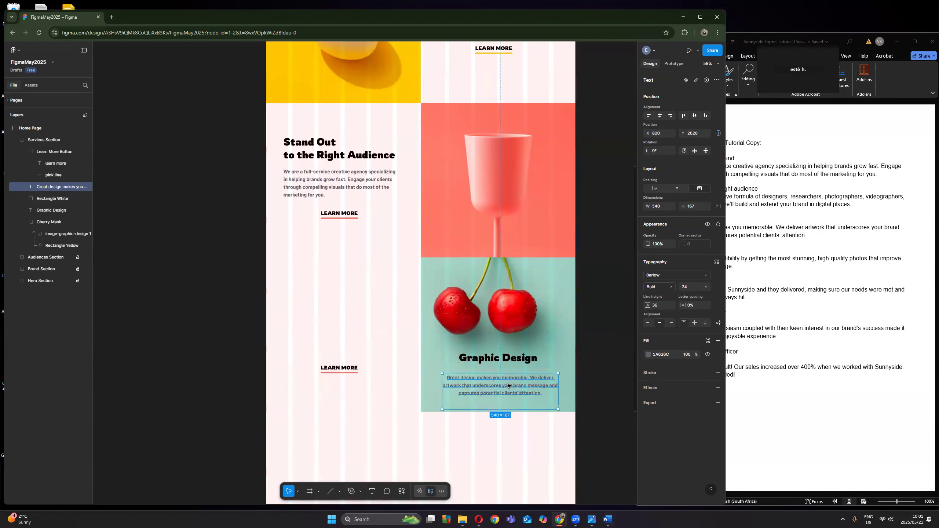
click(509, 360)
double_click(510, 361)
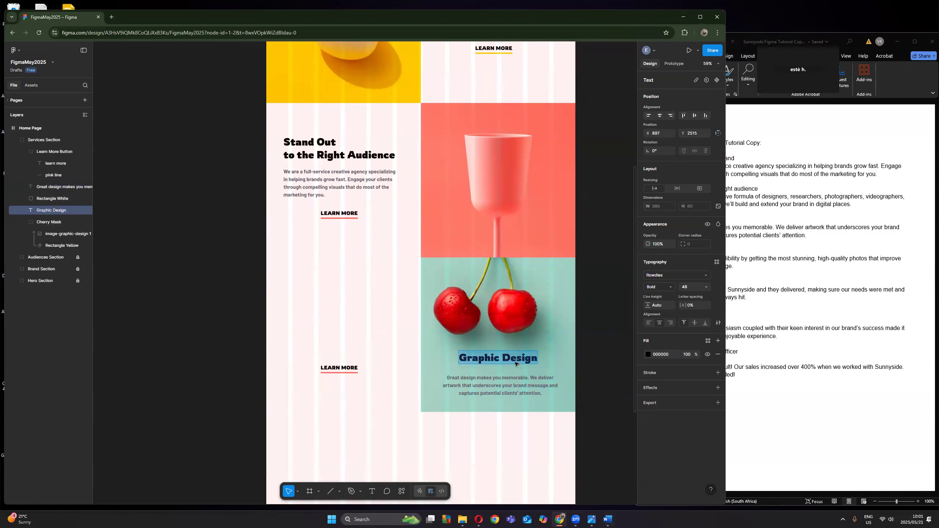
key(Right)
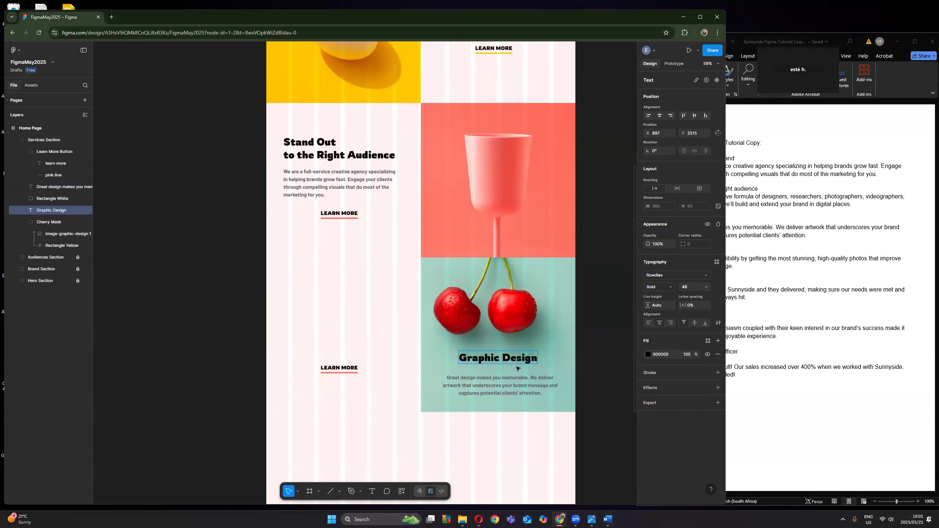
key(Escape)
key(Escape)
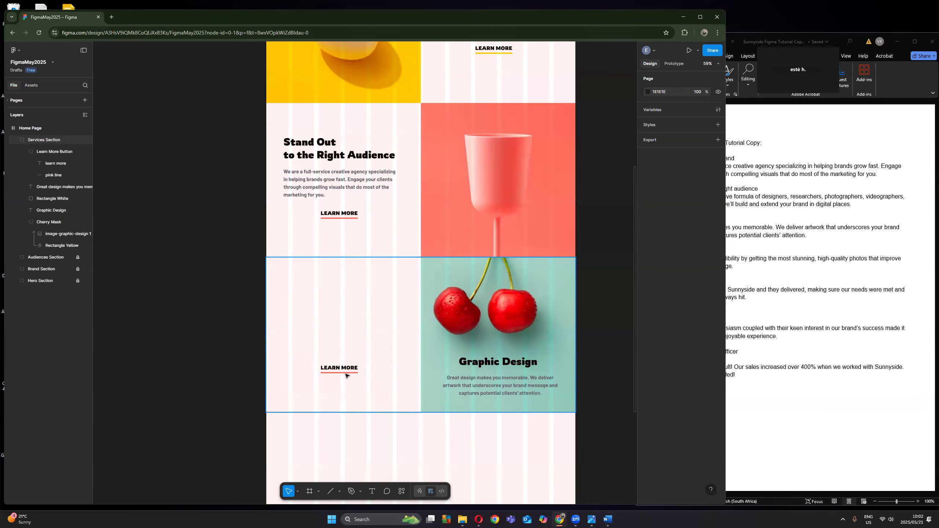
Step: Check the desktop preview reference and recolour the Graphic Design heading dark green 246355
click(592, 519)
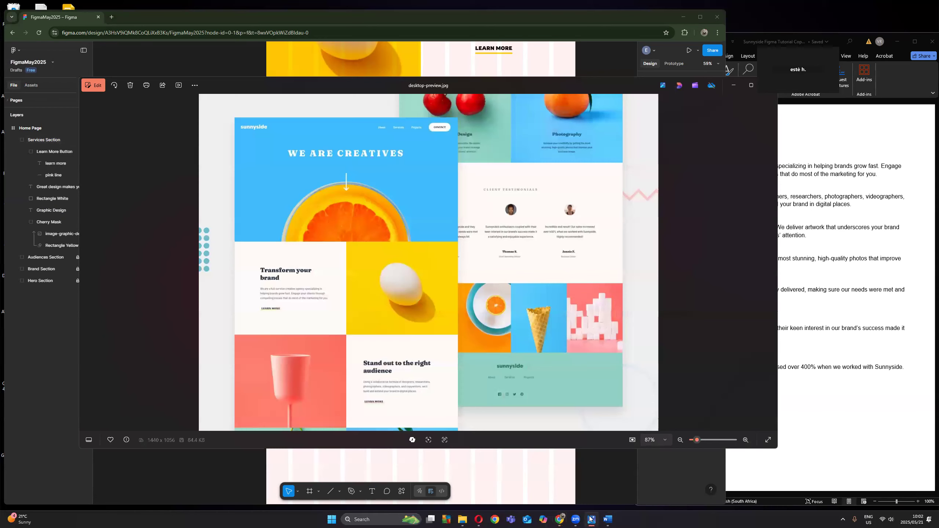
click(734, 86)
click(517, 362)
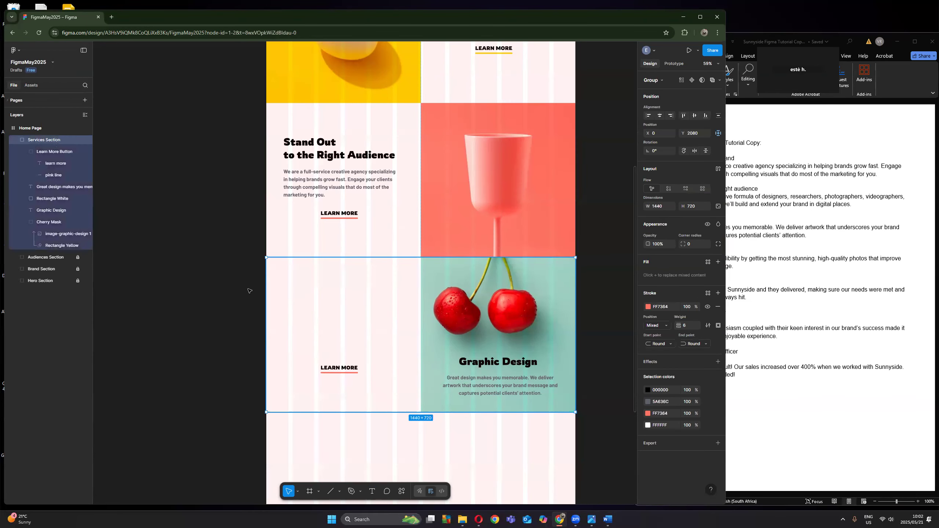
click(51, 213)
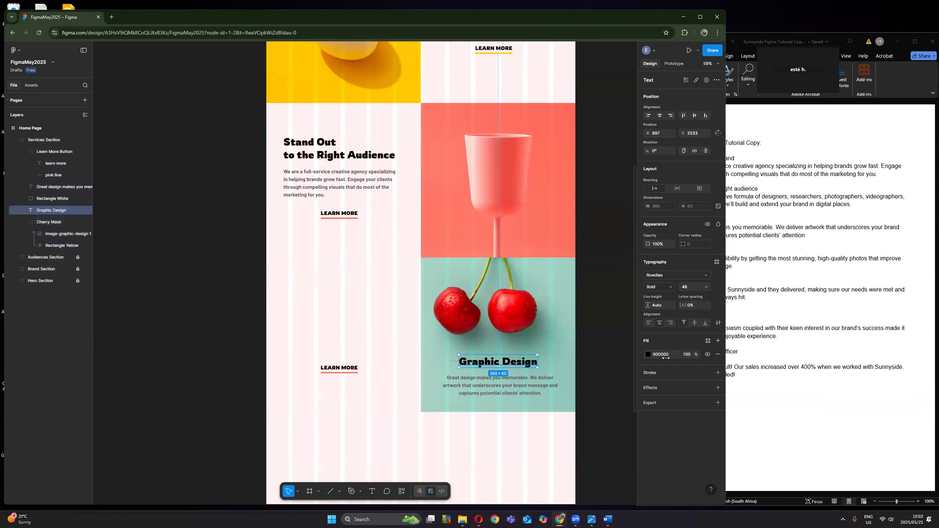
click(648, 354)
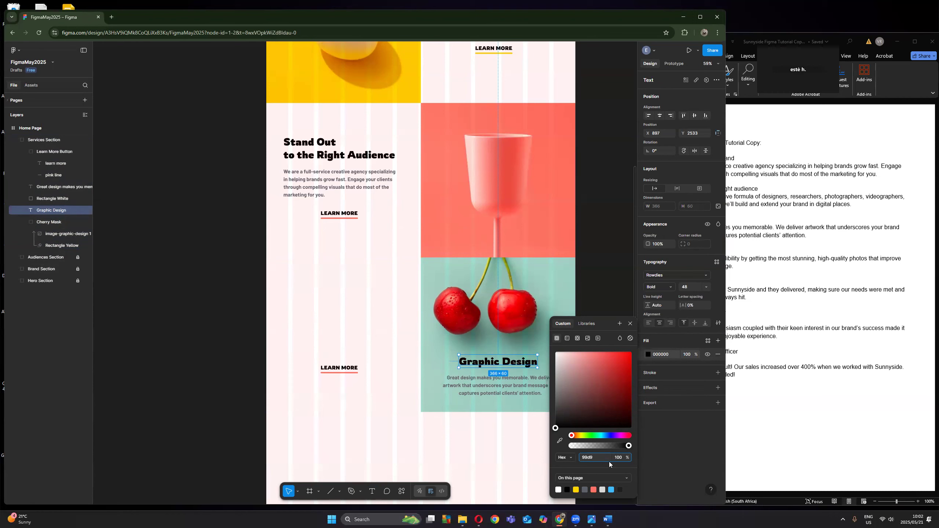
key(Return)
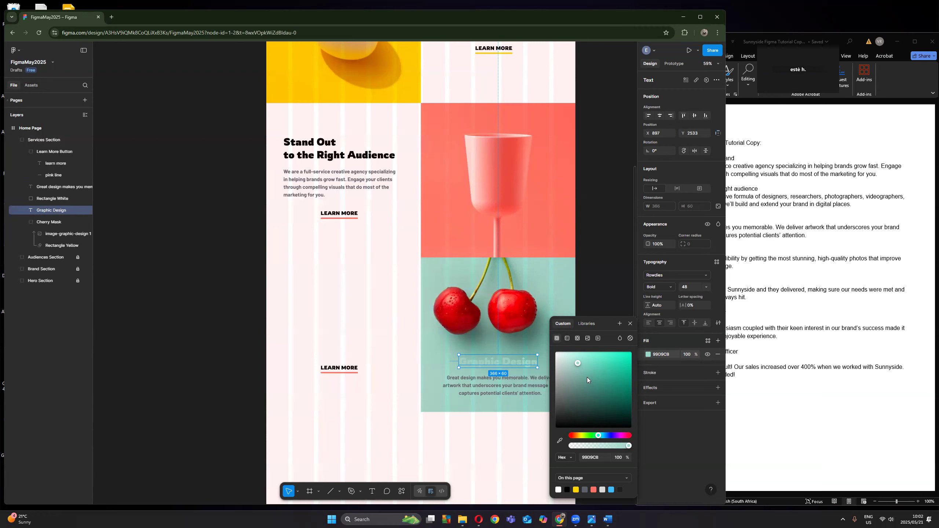
drag(575, 363, 604, 401)
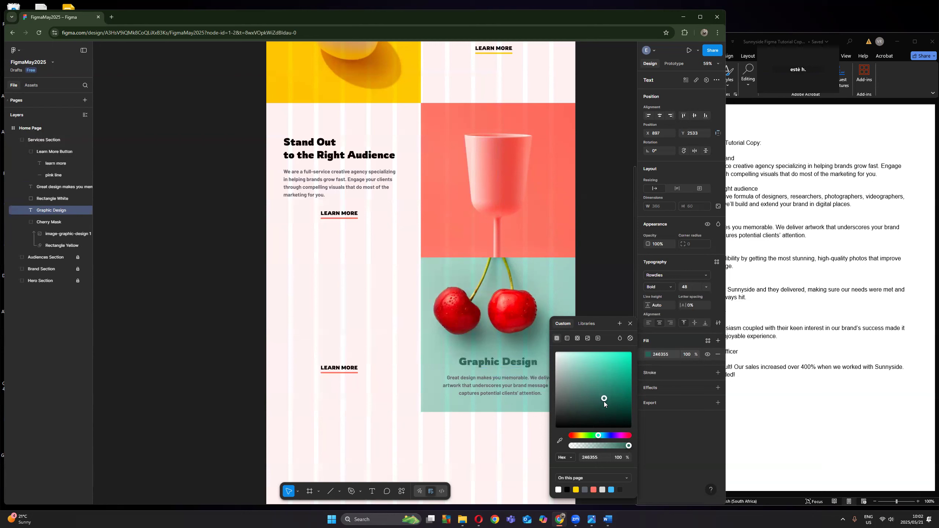
Step: Apply the heading's dark green 246355 to the Graphic Design paragraph and deselect it
click(482, 388)
click(648, 355)
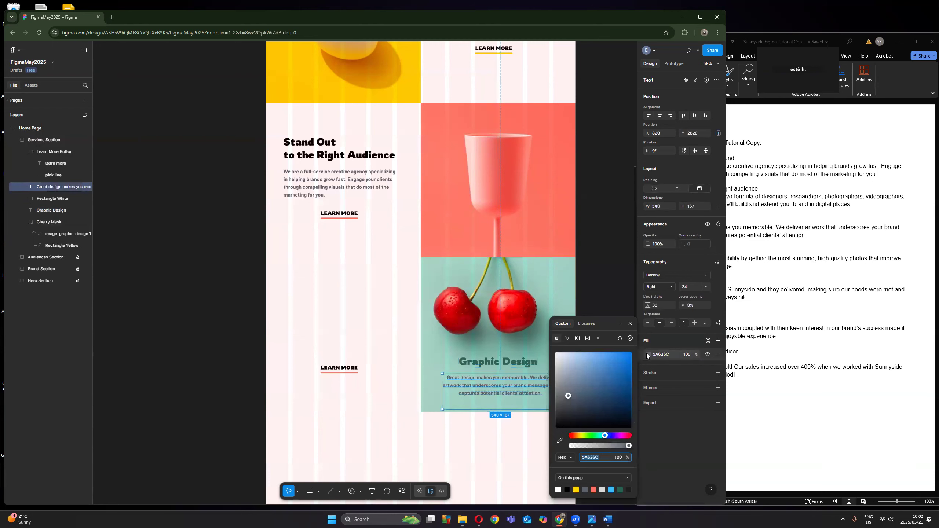
click(622, 489)
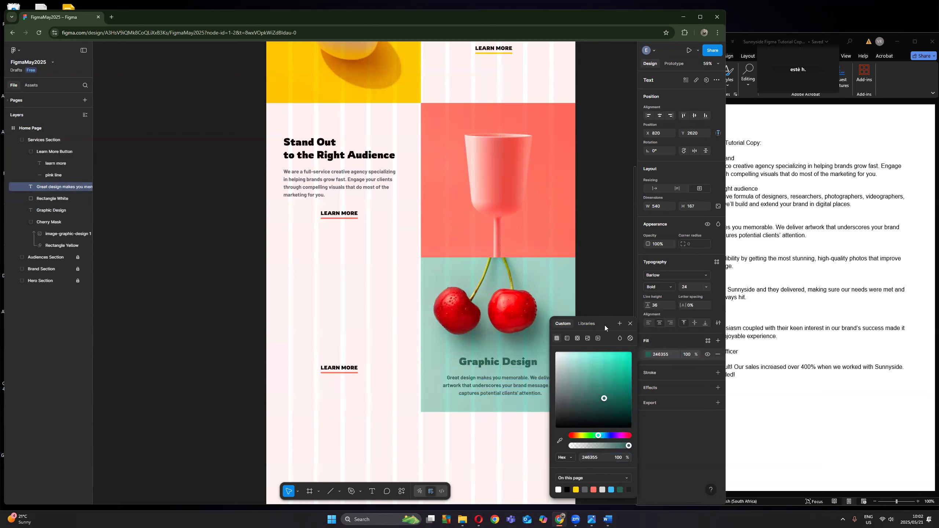
click(604, 302)
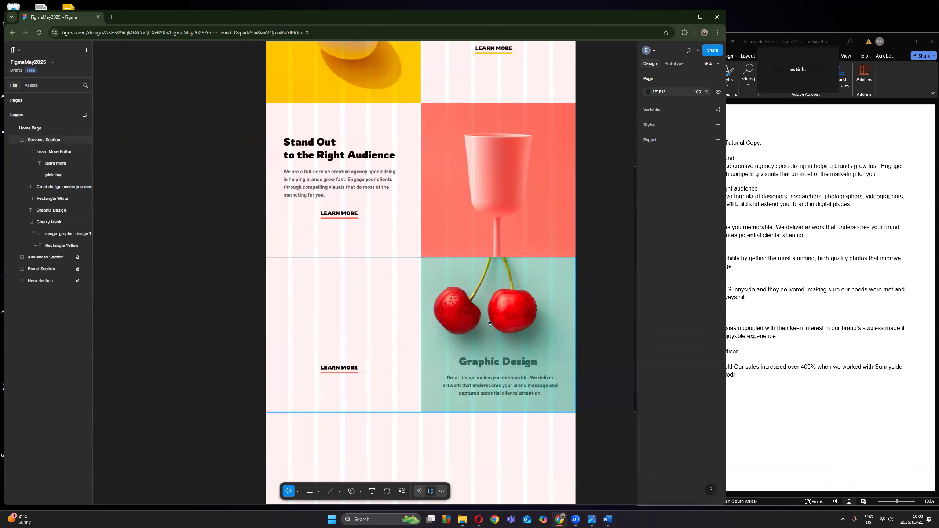
Step: Collapse the Cherry Mask group and delete the Learn More Button from the Services Section
click(60, 233)
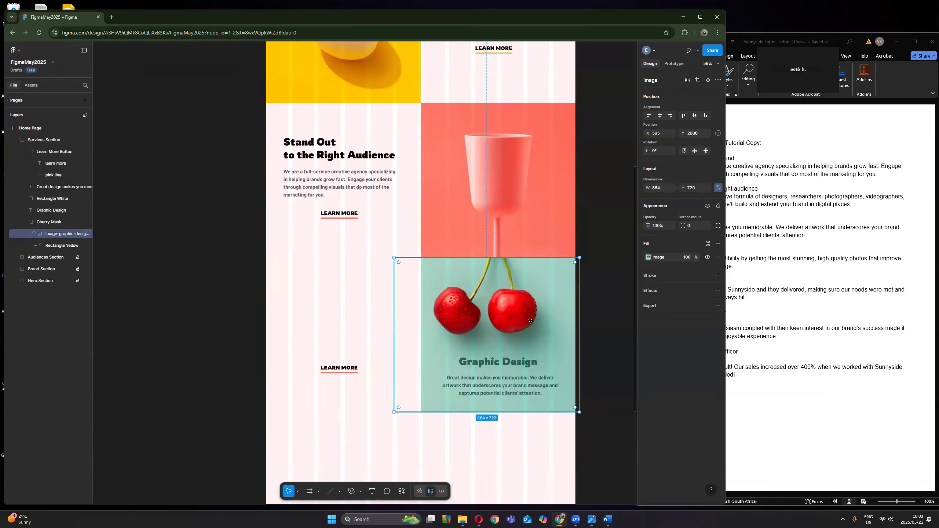
click(25, 222)
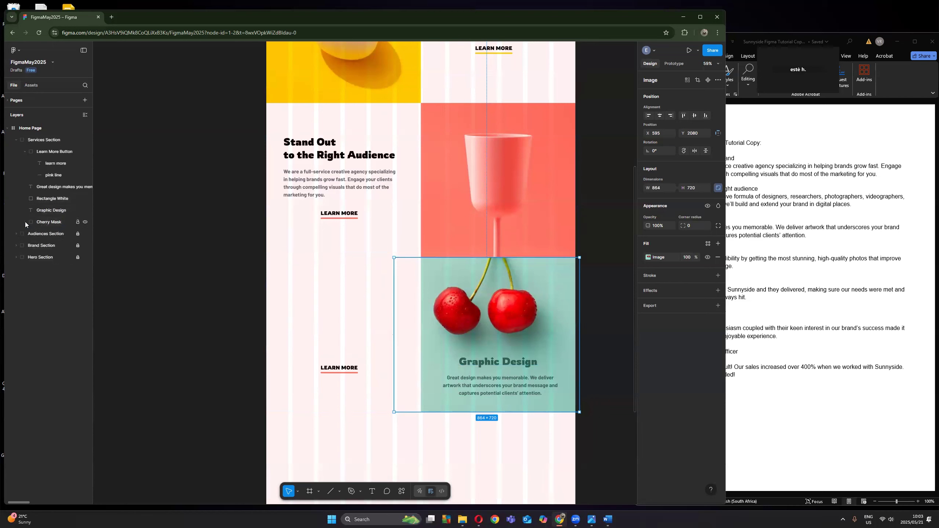
click(355, 373)
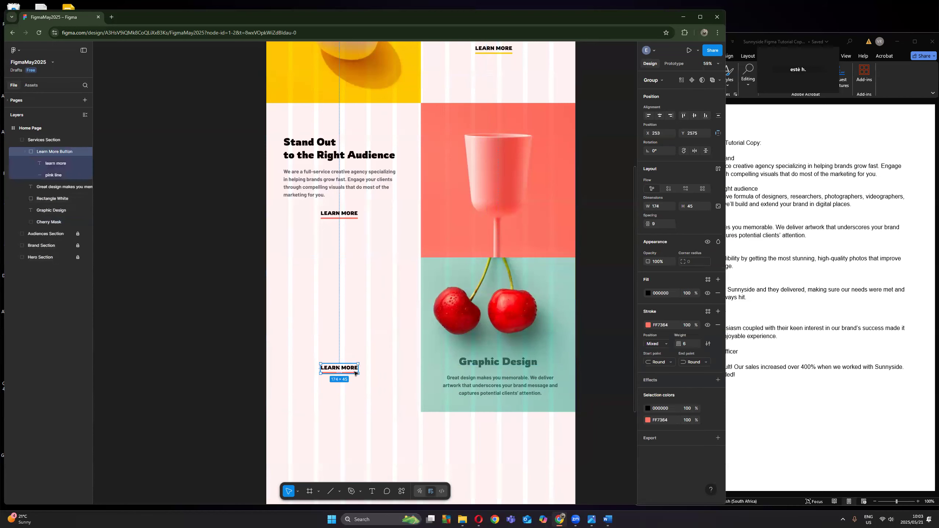
key(Delete)
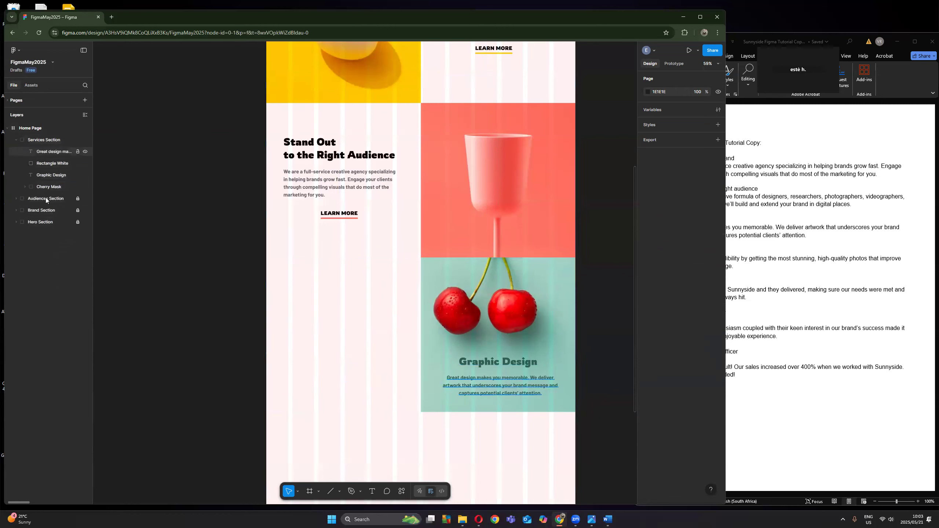
Step: Duplicate the Services Section's paragraph, Rectangle White, Graphic Design heading and Cherry Mask together
click(52, 152)
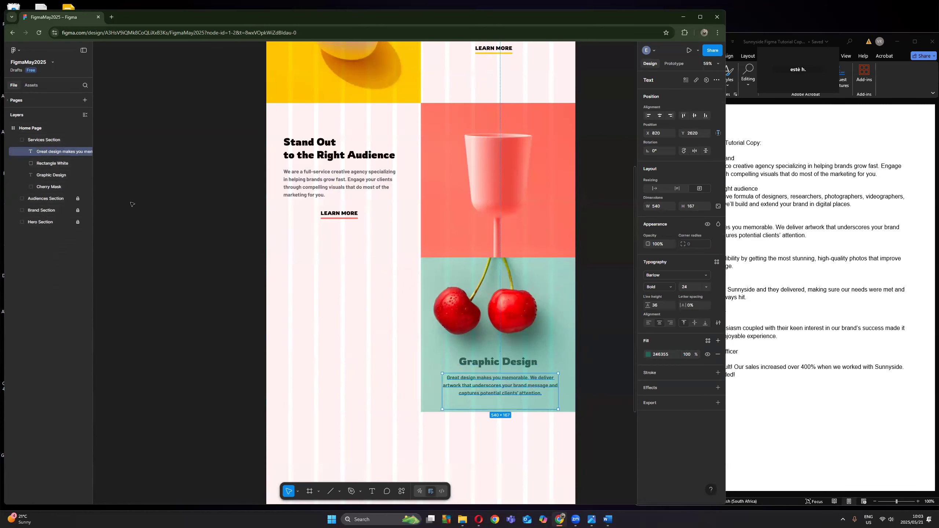
shift+click(51, 185)
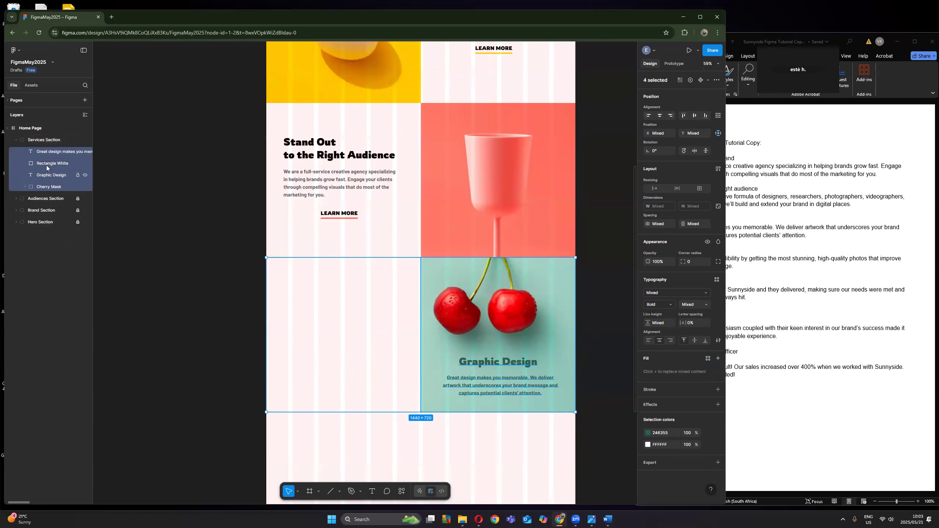
key(f)
drag(52, 150, 56, 178)
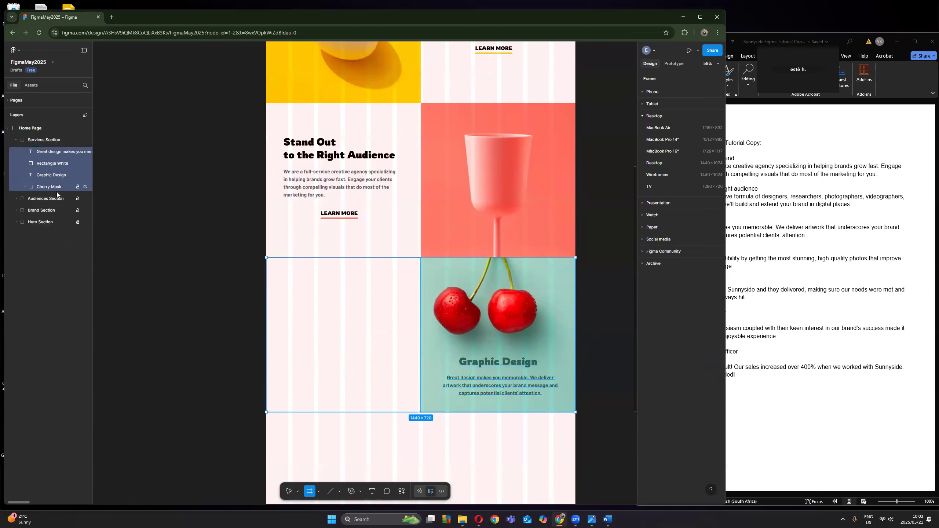
key(ctrl+d)
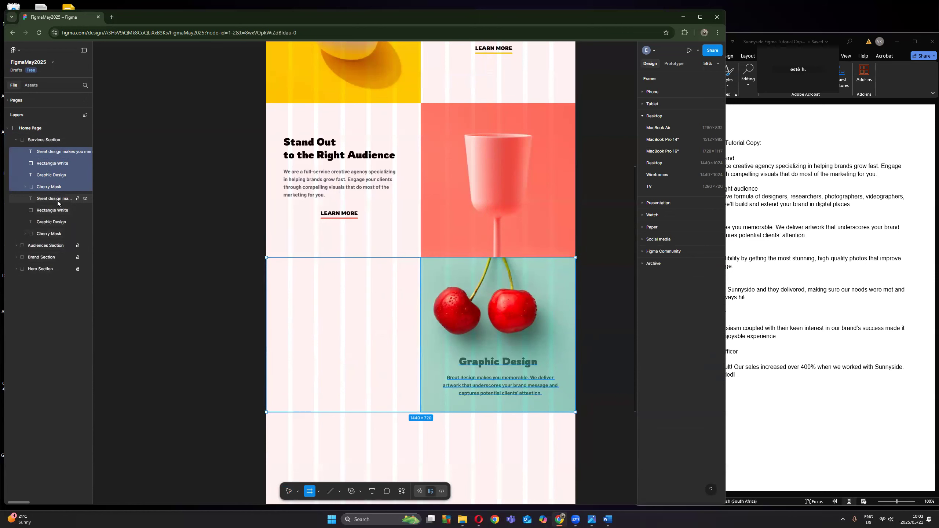
Step: Move the duplicated Graphic Design card horizontally to the left, off the original cherry card and towards the empty half of the Services Section
key(Left)
key(Left)
key(Left)
key(Left)
key(Left)
key(Left)
key(Left)
key(Left)
key(Left)
key(Left)
key(Left)
key(Left)
key(Left)
key(Left)
key(Left)
key(Left)
key(Left)
key(Left)
key(Left)
key(Left)
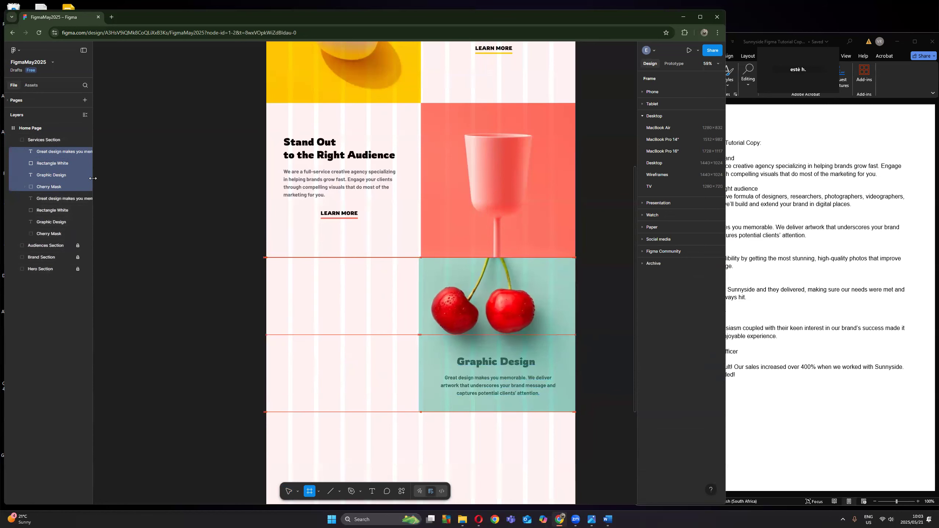
key(Left)
key(Left)
key(Left)
key(Left)
key(Left)
key(Left)
key(Left)
key(Left)
key(Left)
key(Left)
key(Left)
key(Left)
key(Left)
key(Left)
key(Left)
key(Left)
key(Left)
key(Left)
key(Left)
key(Left)
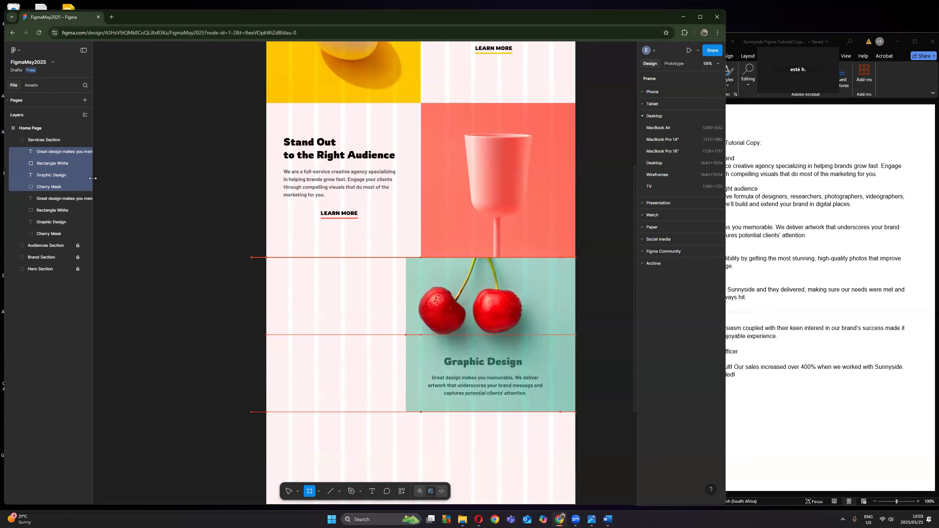
key(Left)
key(Left)
key(Left)
key(Left)
key(Left)
key(Left)
key(Left)
key(Left)
key(Left)
key(Left)
key(Left)
key(Left)
key(Left)
key(Left)
key(Left)
key(Left)
key(Left)
key(Left)
key(Left)
key(Left)
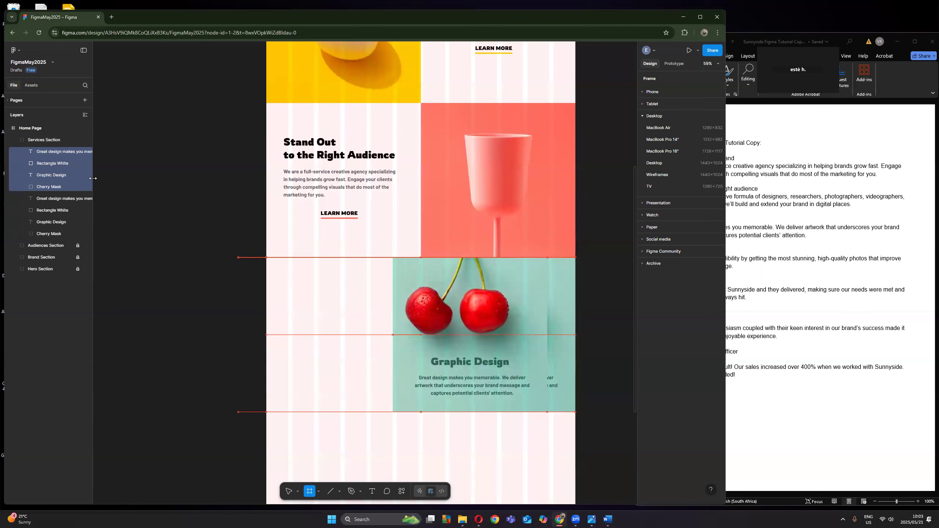
key(Left)
key(Left)
key(Left)
key(Left)
key(Left)
key(Left)
key(Left)
key(Left)
key(Left)
key(Left)
key(Left)
key(Left)
key(Left)
key(Left)
key(Left)
key(Left)
key(Left)
key(Left)
key(Left)
key(Left)
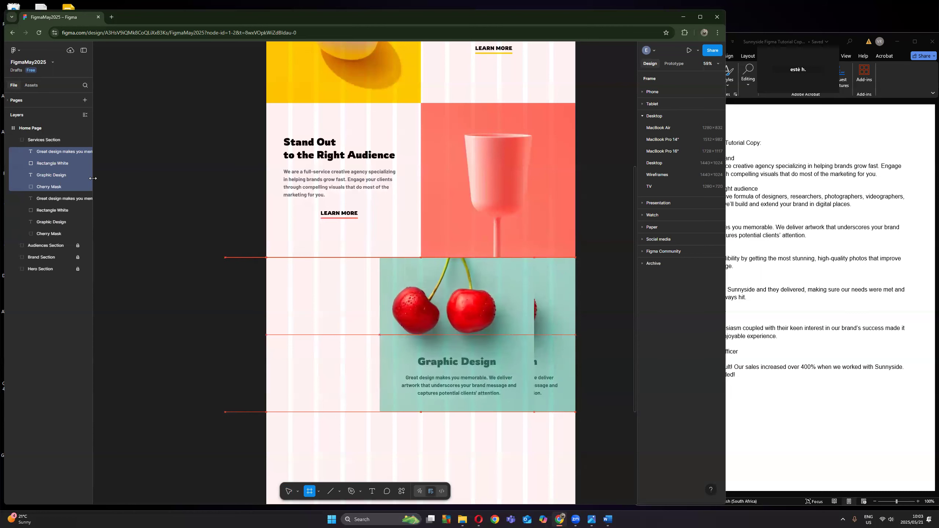
key(Left)
key(Left)
key(Left)
key(Left)
key(Left)
key(Left)
key(Left)
key(Left)
key(Left)
key(Left)
key(Left)
key(Left)
key(Left)
key(Left)
key(Left)
key(Left)
key(Left)
key(Left)
key(Left)
key(Left)
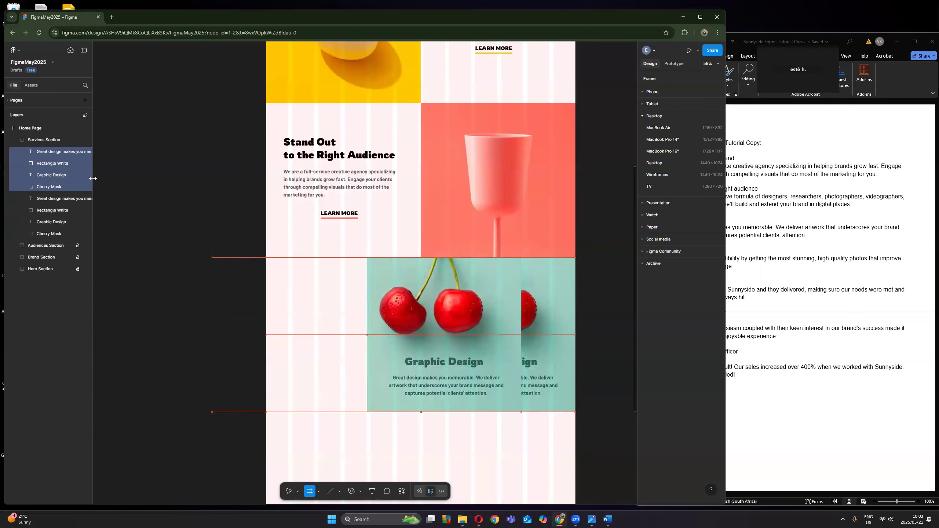
key(Left)
key(Left)
key(Left)
key(Left)
key(Left)
key(Left)
key(Left)
key(Left)
key(Left)
key(Left)
key(Left)
key(Left)
key(Left)
key(Left)
key(Left)
key(Left)
key(Left)
key(Left)
key(Left)
key(Left)
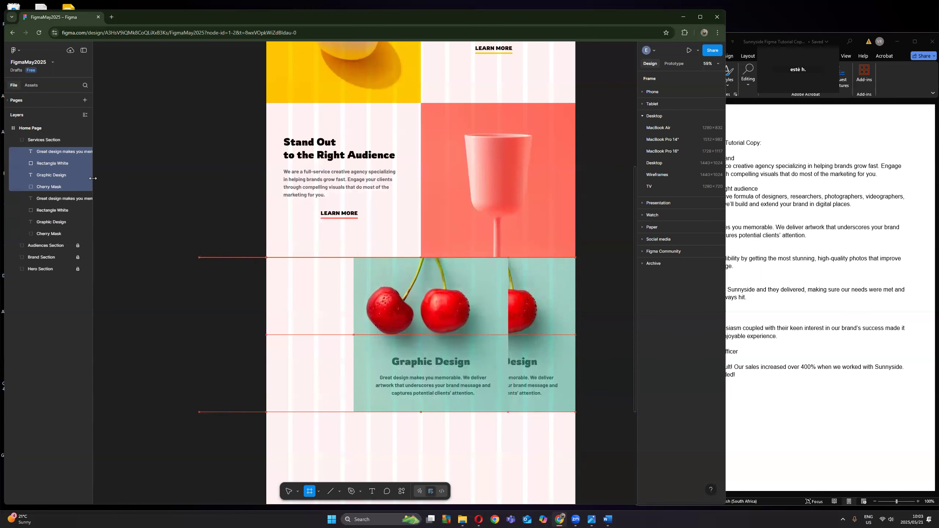
key(Left)
key(Left)
key(Left)
key(Left)
key(Left)
key(Left)
key(Left)
key(Left)
key(Left)
key(Left)
key(Left)
key(Left)
key(Left)
key(Left)
key(Left)
key(Left)
key(Left)
key(Left)
key(Left)
key(Left)
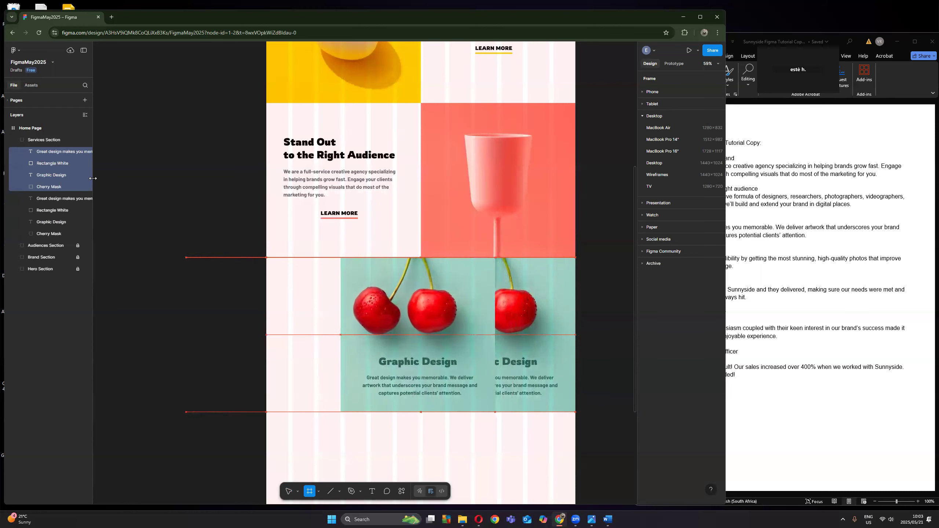
key(Left)
key(Left)
key(Left)
key(Left)
key(Left)
key(Left)
key(Left)
key(Left)
key(Left)
key(Left)
key(Left)
key(Left)
key(Left)
key(Left)
key(Left)
key(Left)
key(Left)
key(Left)
key(Left)
key(Left)
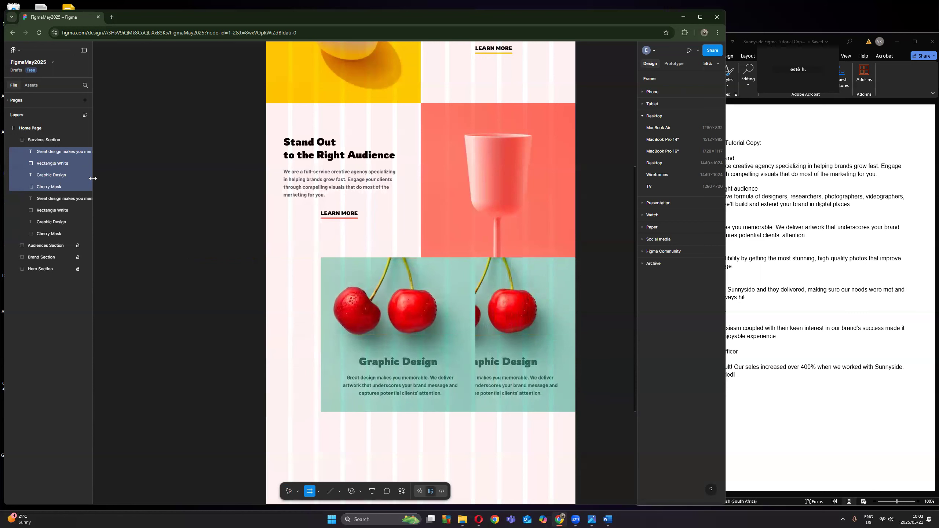
Step: Move the duplicated cherry Graphic Design card left to fill the empty half beside the original, then deselect it
key(Left)
key(Left)
key(Left)
key(Left)
key(Left)
key(Left)
key(Left)
key(Left)
key(Left)
key(Left)
key(Left)
key(Left)
key(Left)
key(Left)
key(Left)
key(Left)
key(Left)
key(Left)
key(Left)
key(Left)
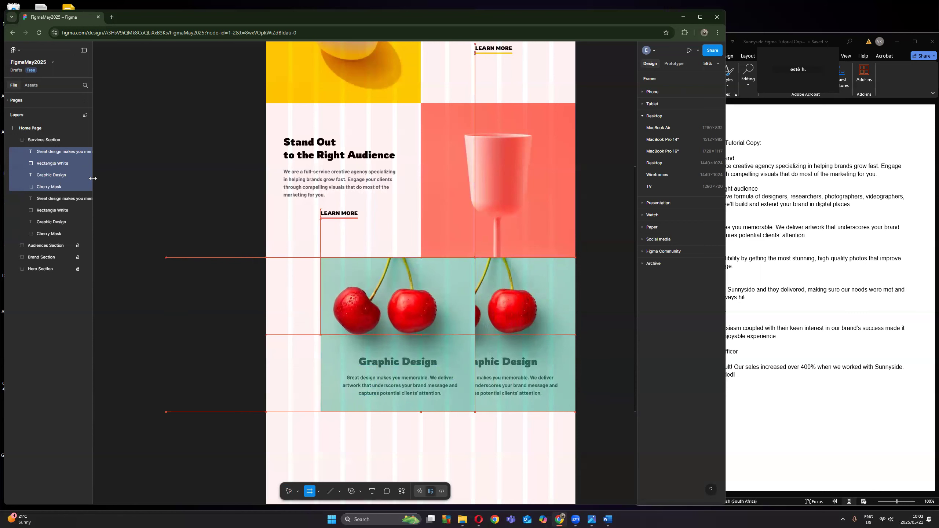
key(Left)
key(Left)
key(Left)
key(Left)
key(Left)
key(Left)
key(Left)
key(Left)
key(Left)
key(Left)
key(Left)
key(Left)
key(Left)
key(Left)
key(Left)
key(Left)
key(Left)
key(Left)
key(Left)
key(Left)
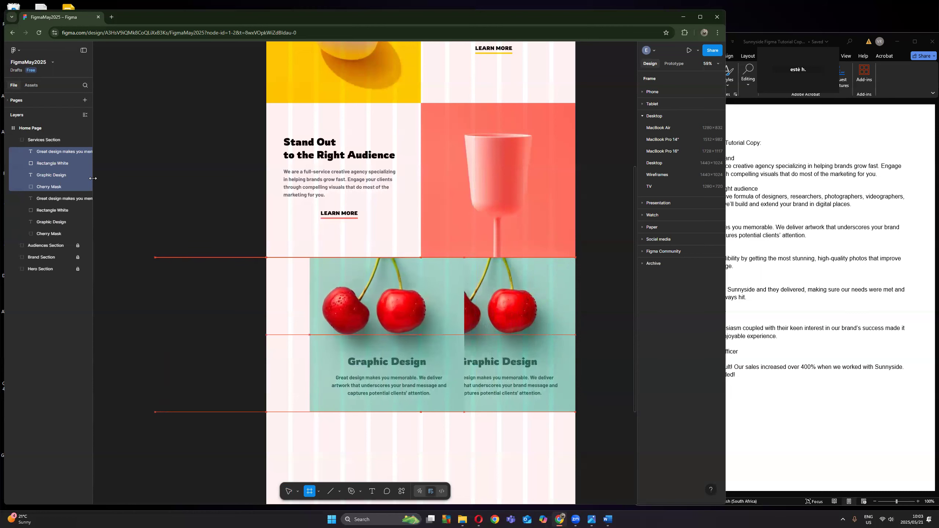
key(Left)
key(Left)
key(Left)
key(Left)
key(Left)
key(Left)
key(Left)
key(Left)
key(Left)
key(Left)
key(Left)
key(Left)
key(Left)
key(Left)
key(Left)
key(Left)
key(Left)
key(Left)
key(Left)
key(Left)
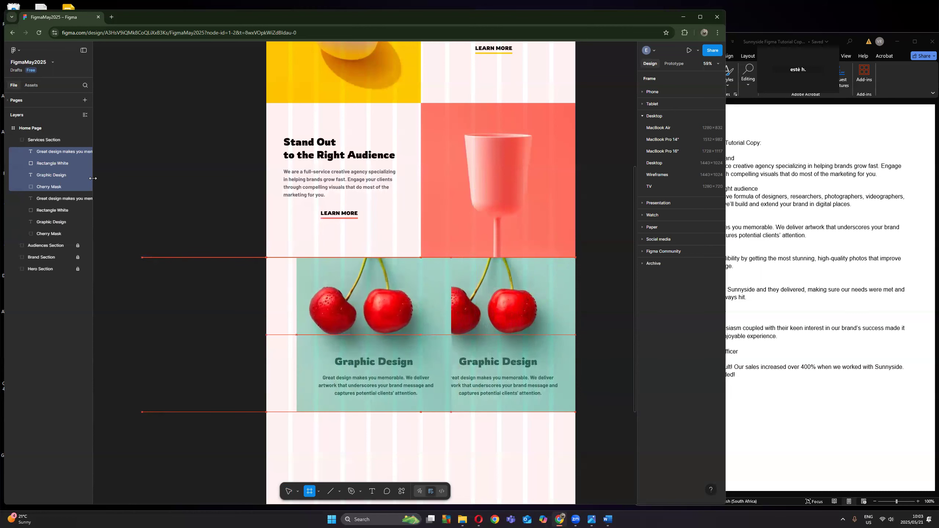
key(Left)
key(Left)
key(Left)
key(Left)
key(Left)
key(Left)
key(Left)
key(Left)
key(Left)
key(Left)
key(Left)
key(Left)
key(Left)
key(Left)
key(Left)
key(Left)
key(Left)
key(Left)
key(Left)
key(Left)
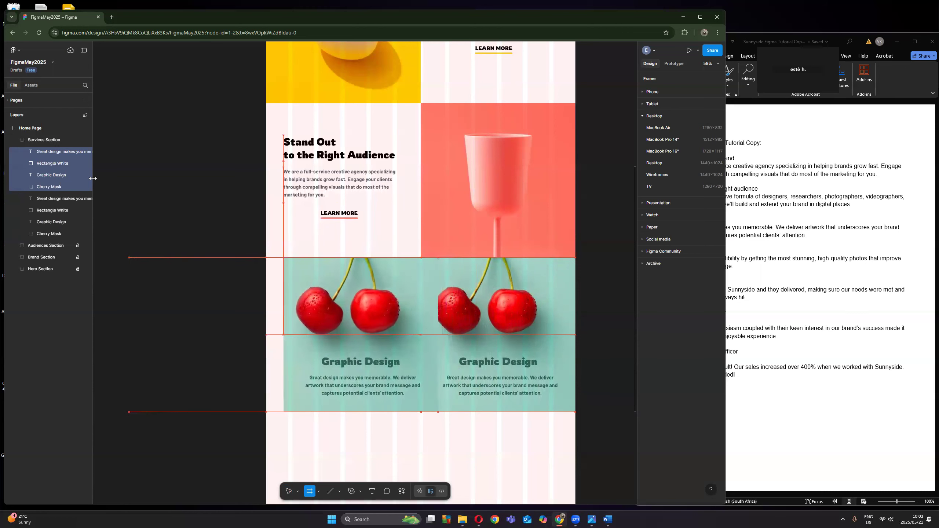
key(Left)
key(Left)
key(Left)
key(Left)
key(Left)
key(Left)
key(Left)
key(Left)
key(Left)
key(Left)
key(Left)
key(Left)
key(Left)
key(Left)
key(Left)
key(Left)
key(Left)
key(Left)
key(Left)
key(Left)
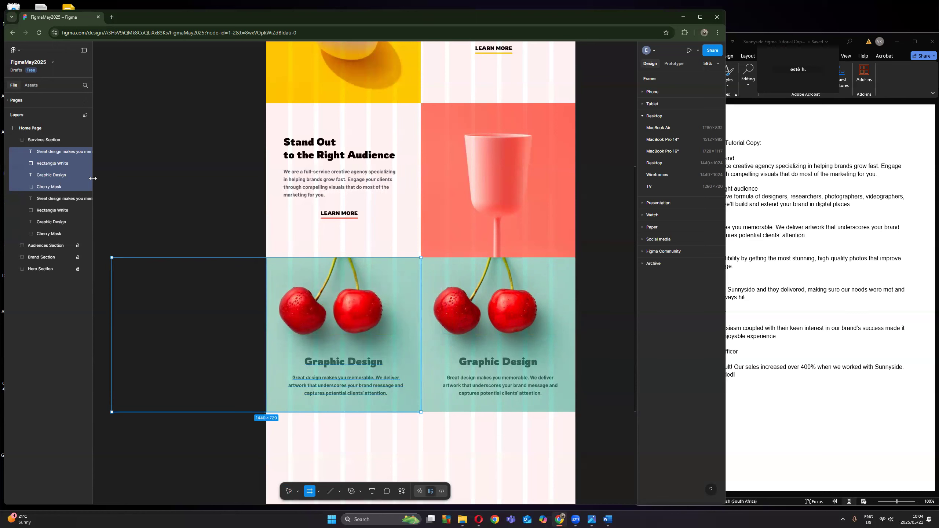
click(249, 470)
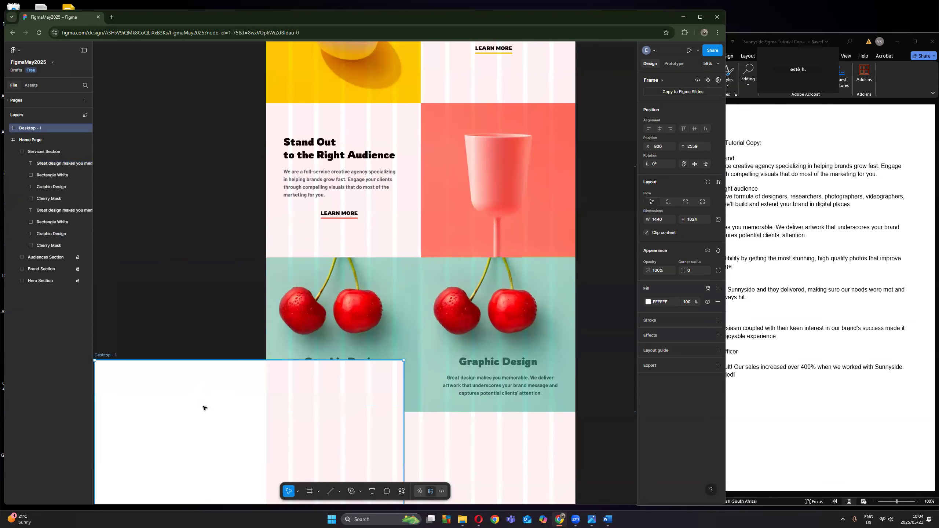
key(ctrl+z)
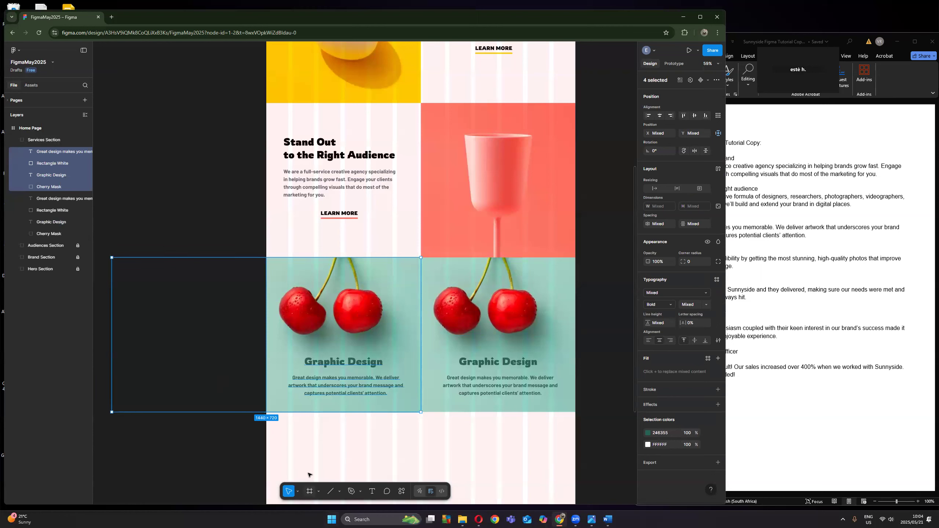
click(223, 437)
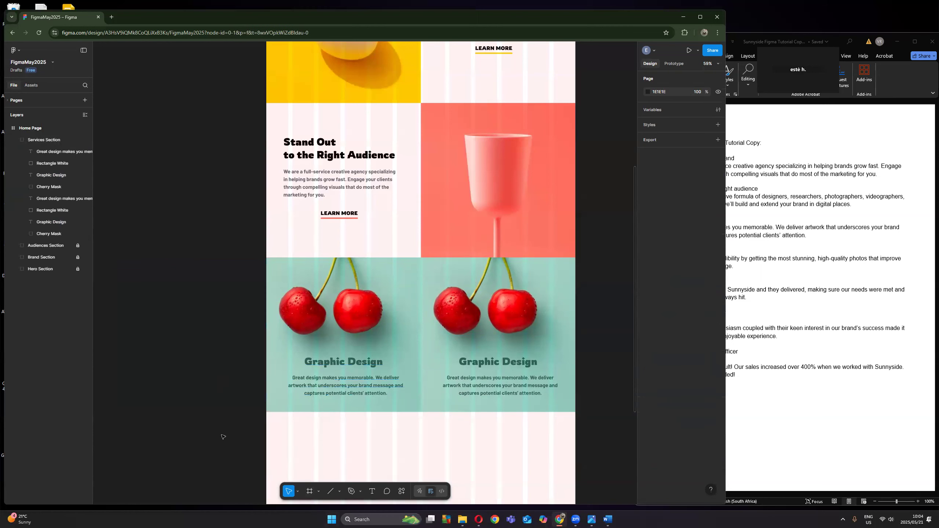
Step: Delete both Rectangle White layers from the Services Section
click(285, 289)
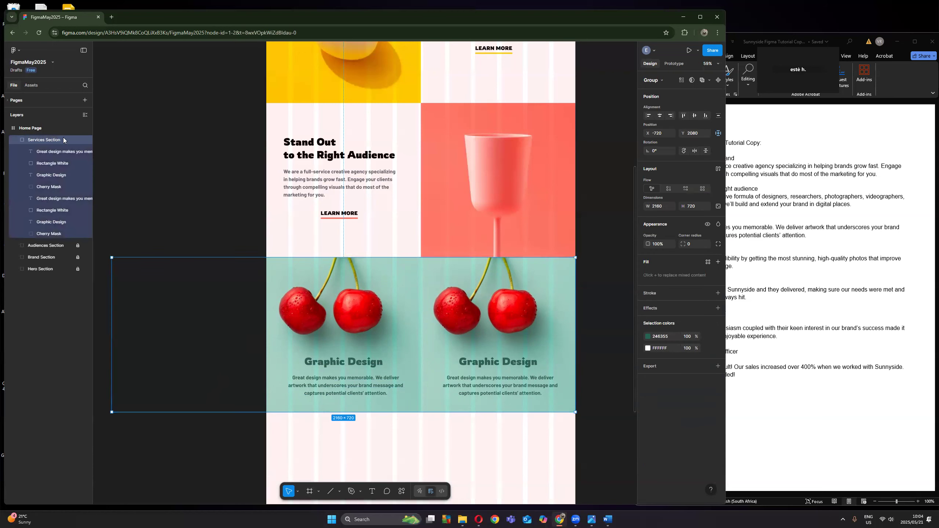
key(Escape)
click(381, 309)
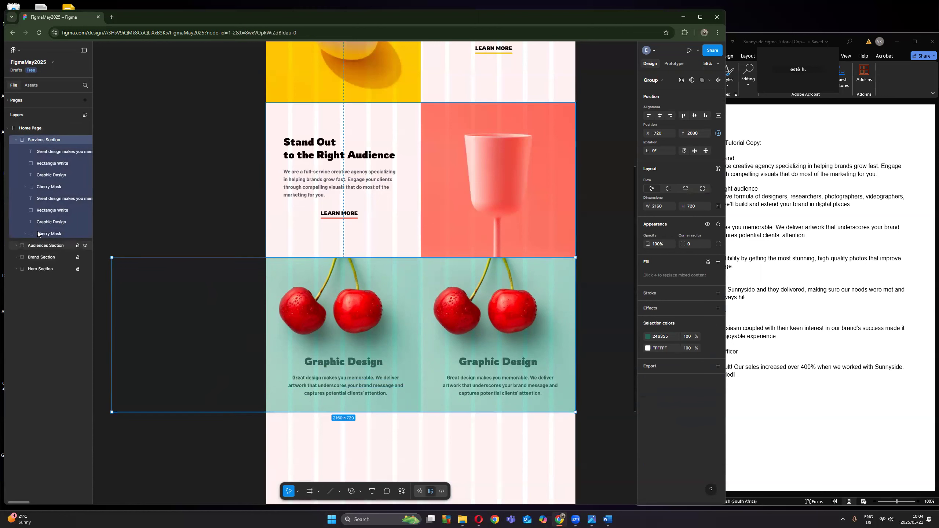
click(48, 163)
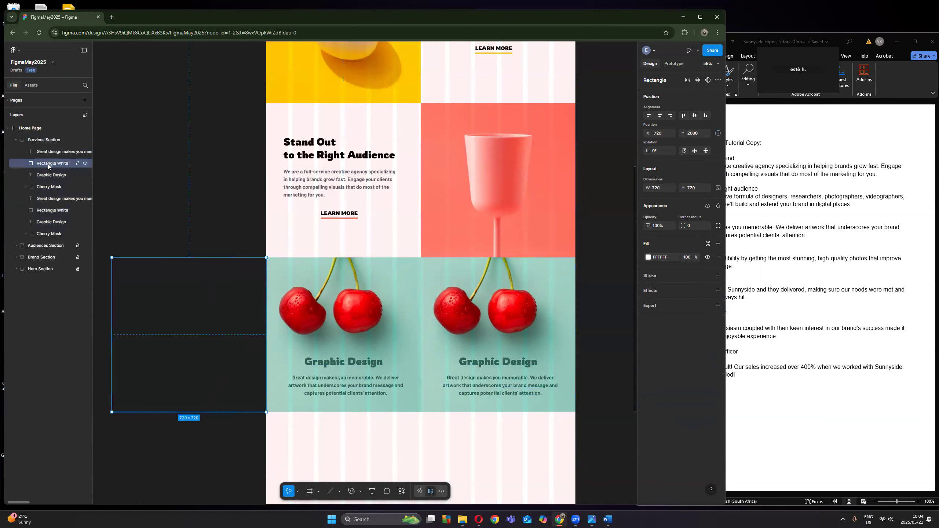
key(Delete)
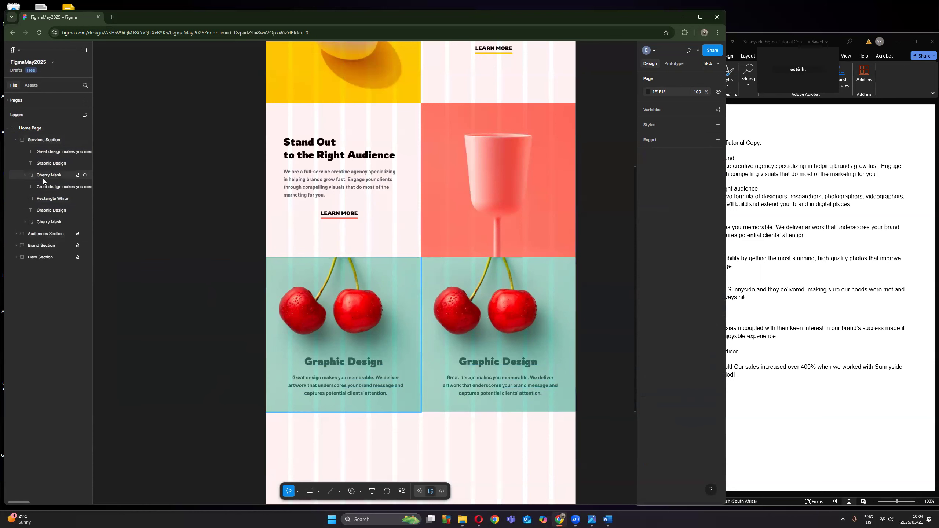
click(52, 199)
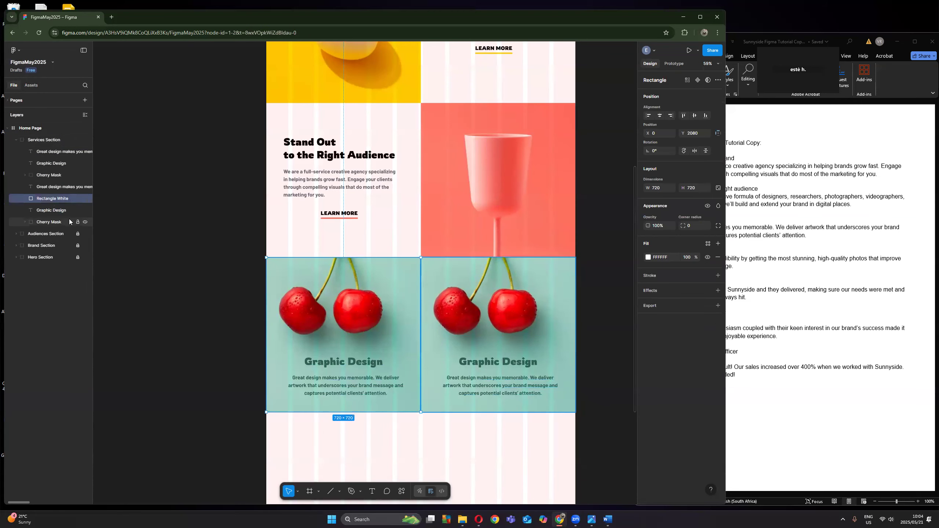
key(Delete)
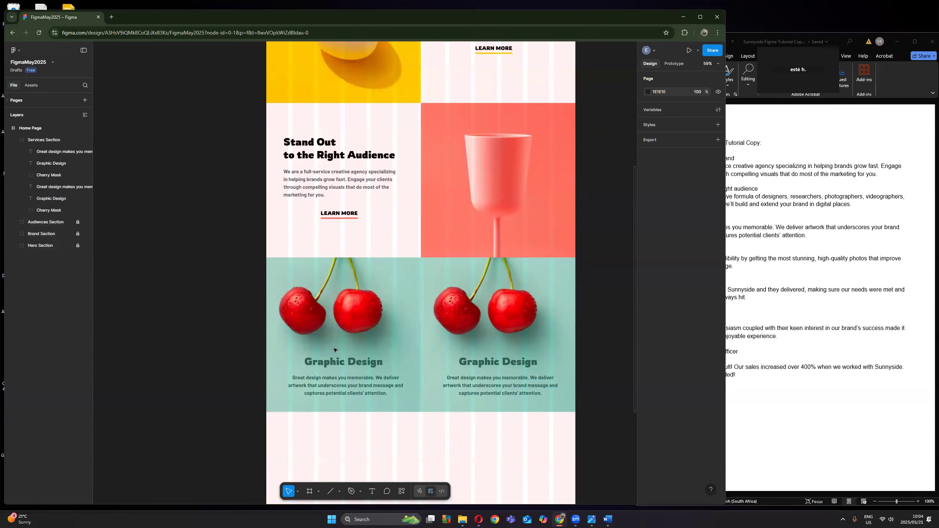
Step: Identify the left card's Cherry Mask group by toggling its visibility and rename it Orange Mask
click(387, 321)
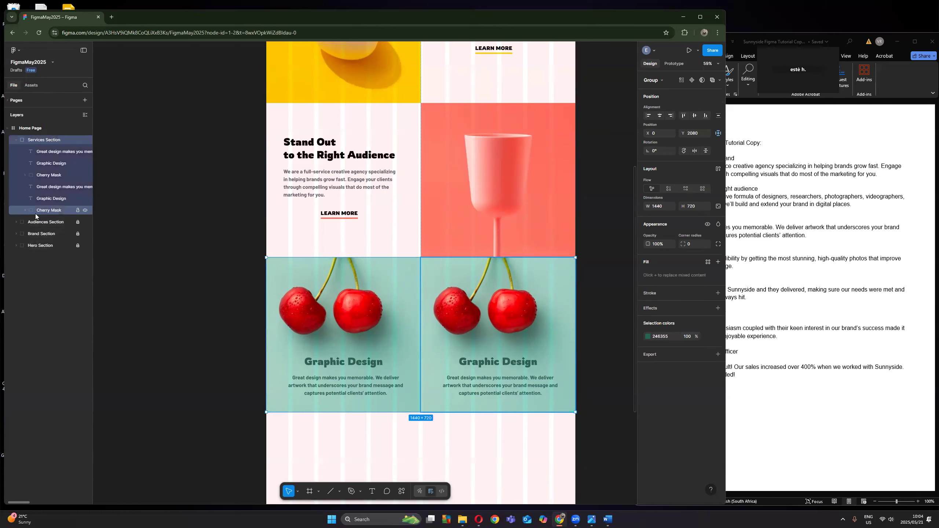
click(38, 174)
click(85, 175)
click(85, 175)
click(45, 176)
double_click(45, 177)
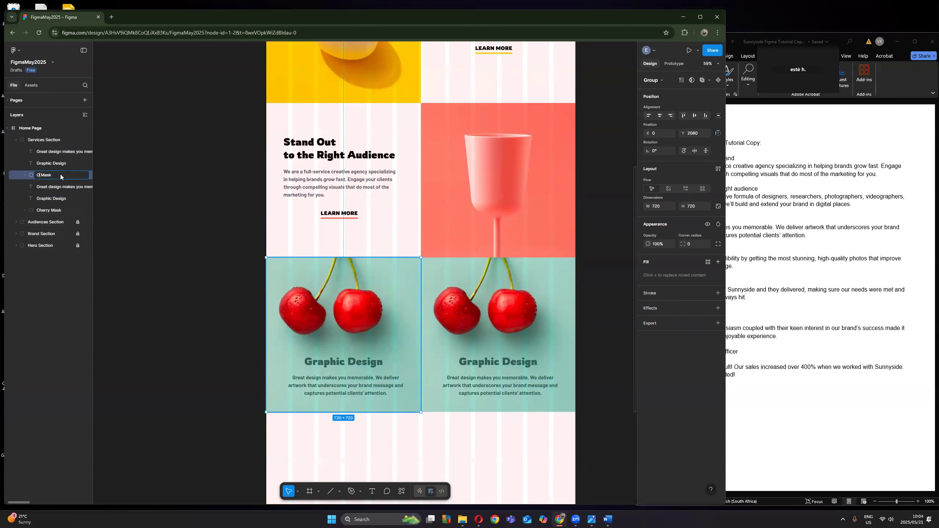
text(Orange)
key(Return)
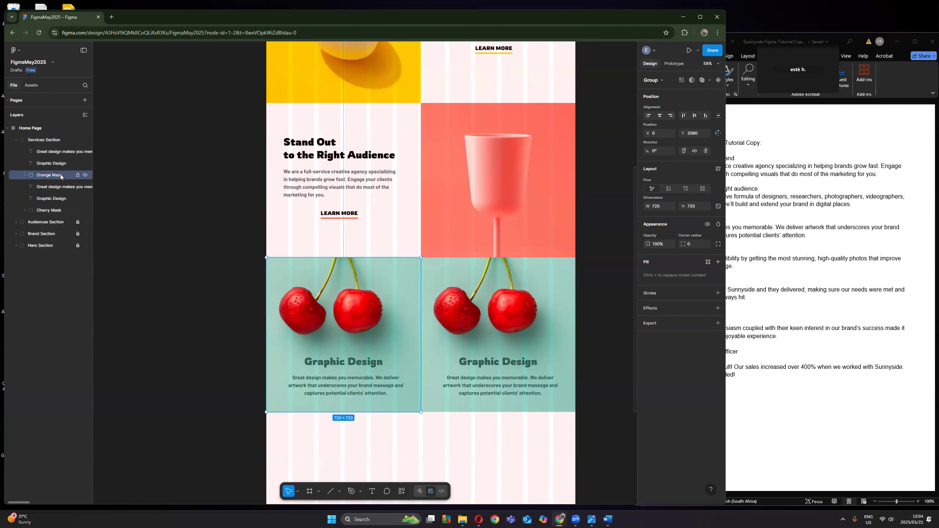
Step: Expand the Orange Mask group and delete the cherry image inside it, keeping Rectangle Yellow
click(26, 175)
click(64, 186)
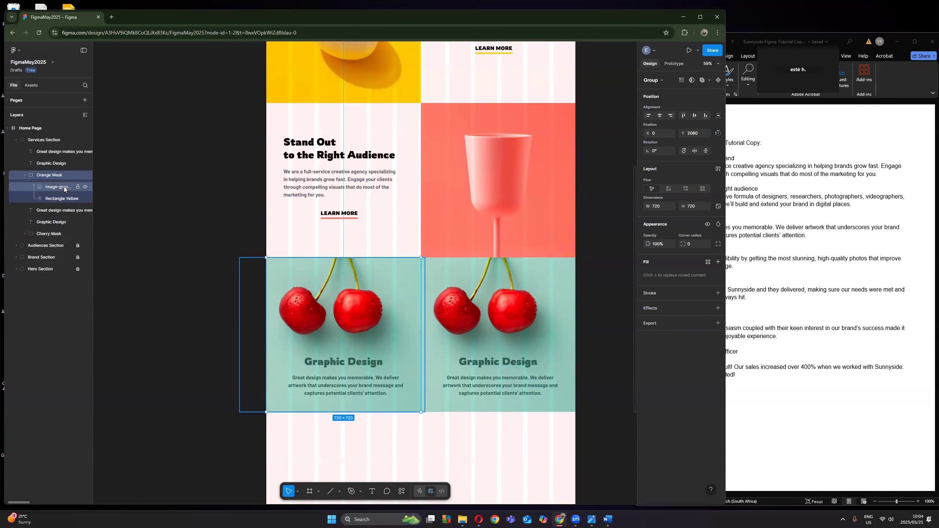
key(Delete)
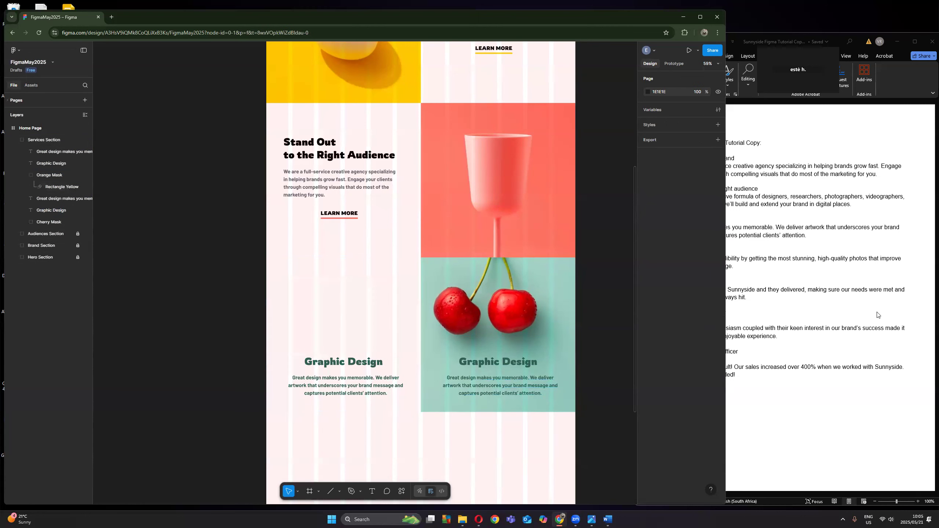
Step: Place image-photography from the desktop images folder on the left card and nest it in the Orange Mask group above Rectangle Yellow
mouse_move(463, 520)
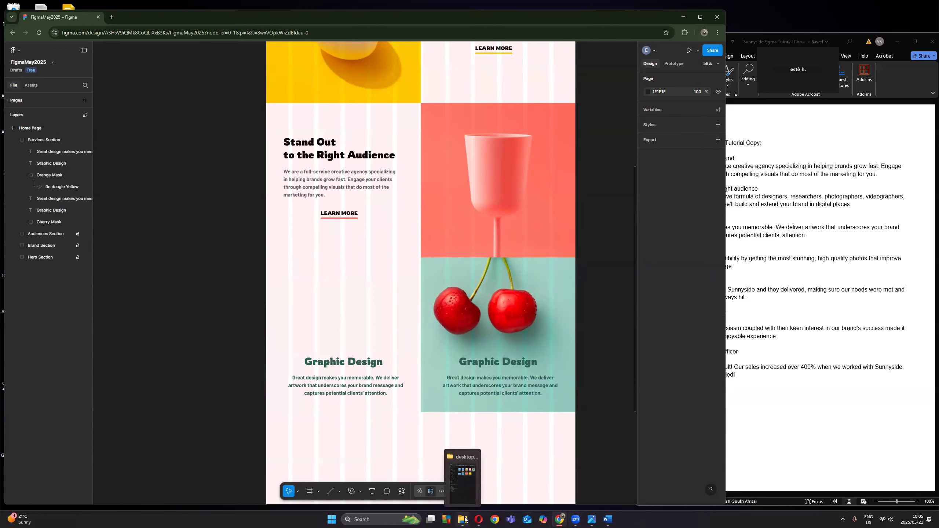
click(462, 481)
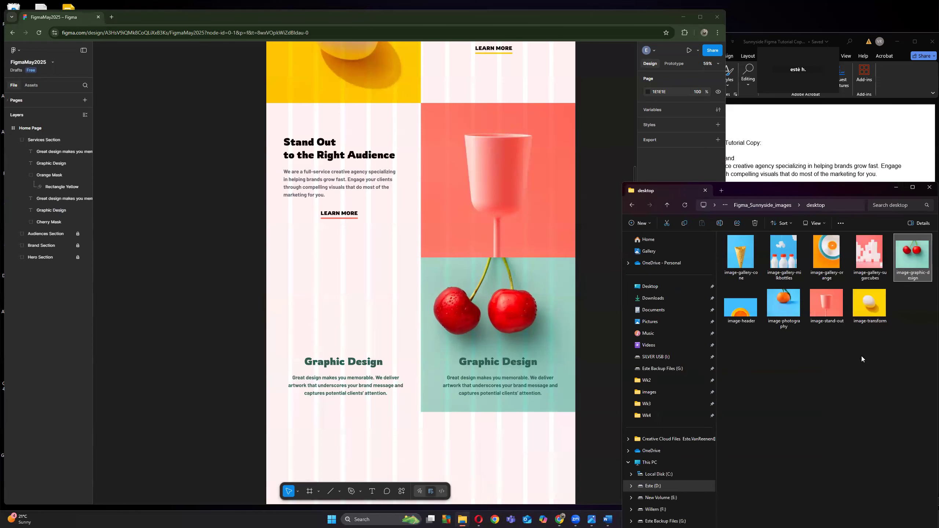
drag(785, 300, 350, 362)
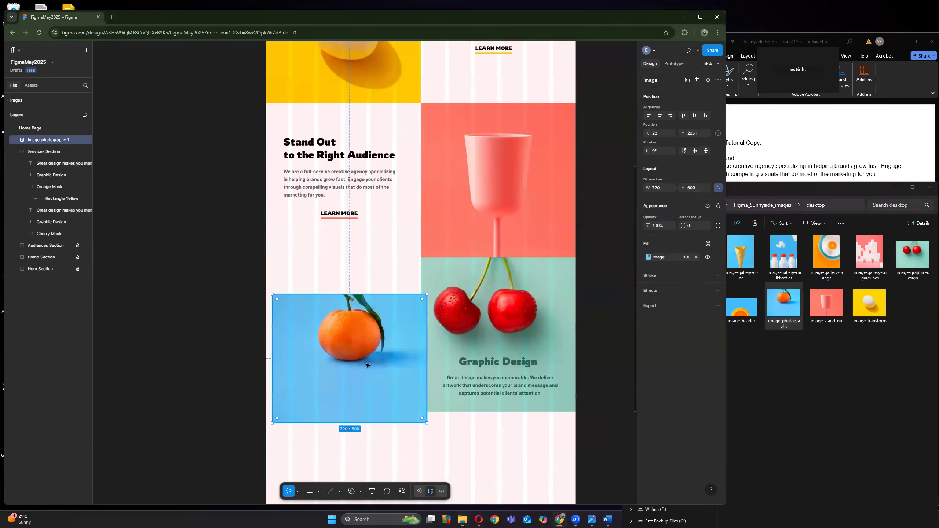
click(897, 187)
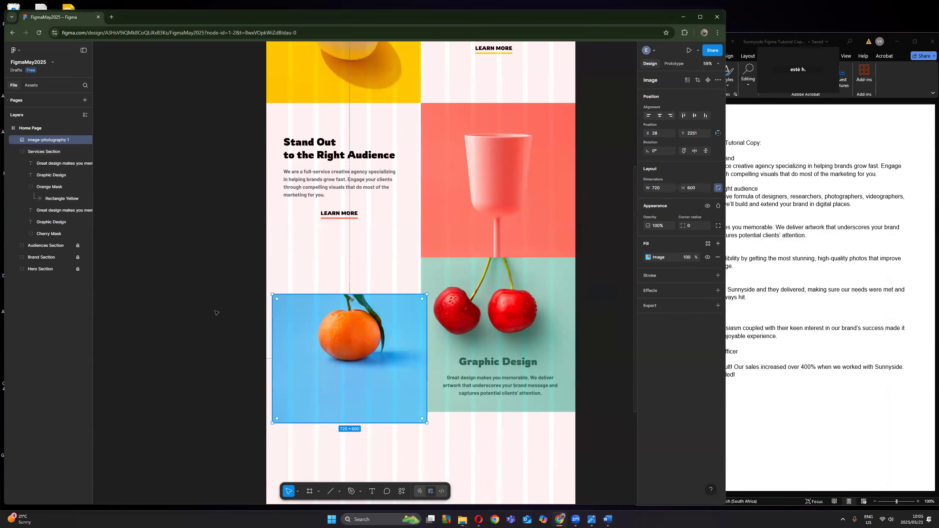
drag(48, 140, 46, 191)
Step: Rename the Orange Mask group as Naartjie Mask and move it straight up to Y 1909
click(42, 175)
double_click(44, 175)
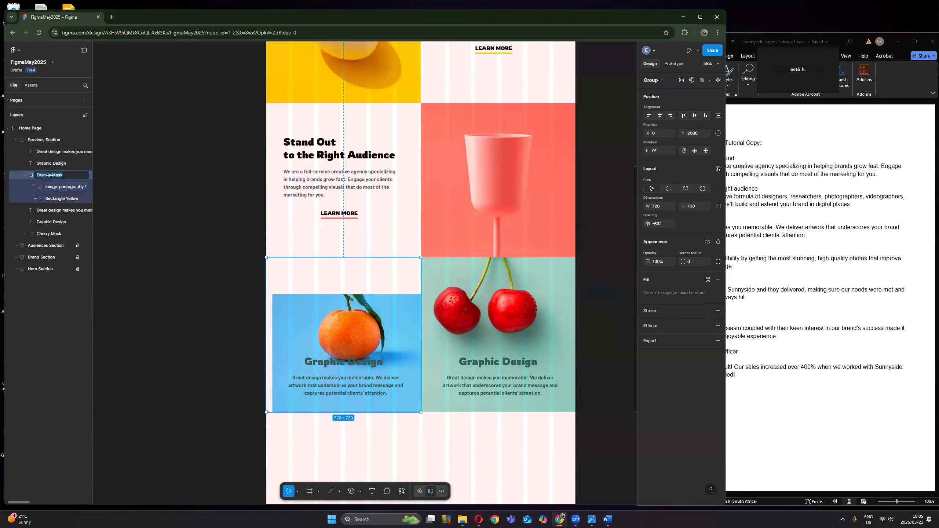
key(BackSpace)
key(BackSpace)
key(BackSpace)
key(BackSpace)
key(BackSpace)
key(BackSpace)
key(BackSpace)
text(Naartjie)
key(Return)
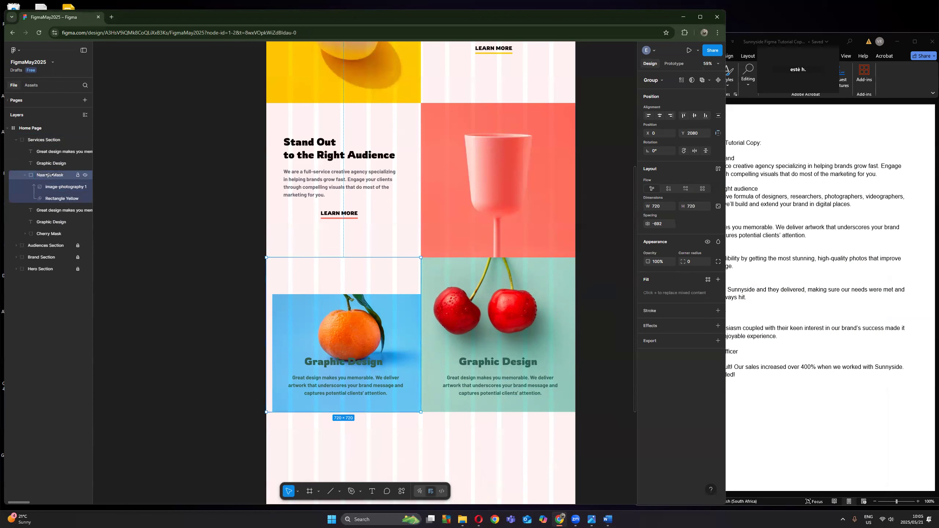
drag(377, 348, 370, 314)
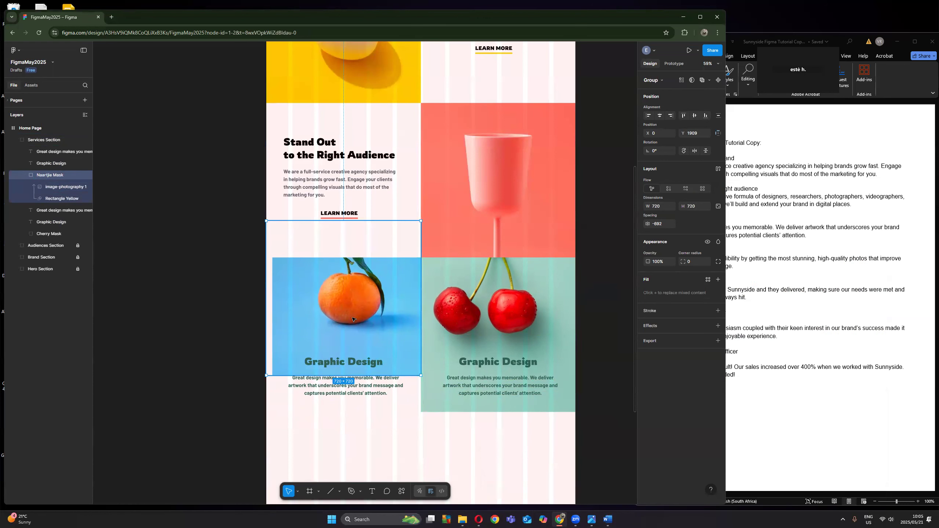
Step: Change the fill of Rectangle Yellow in Naartjie Mask to the light blue sampled from the orange fruit photo's background
click(55, 199)
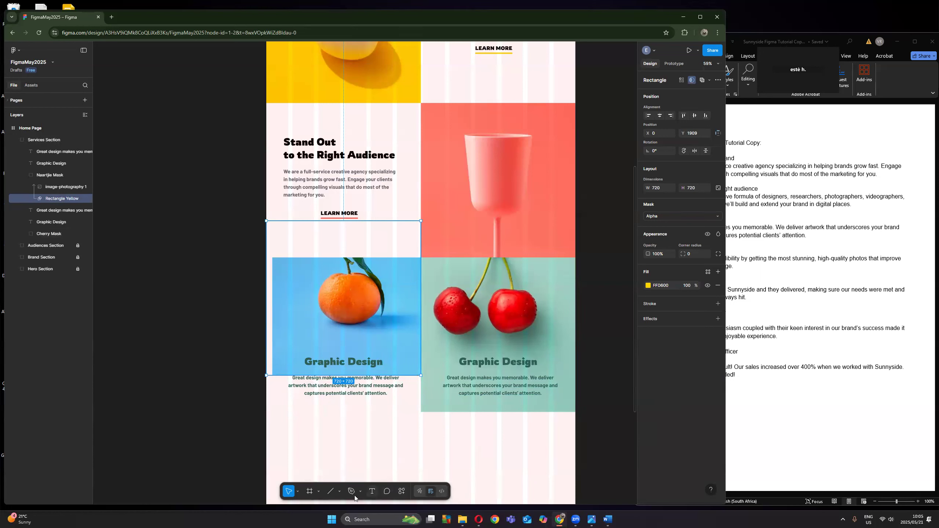
click(319, 492)
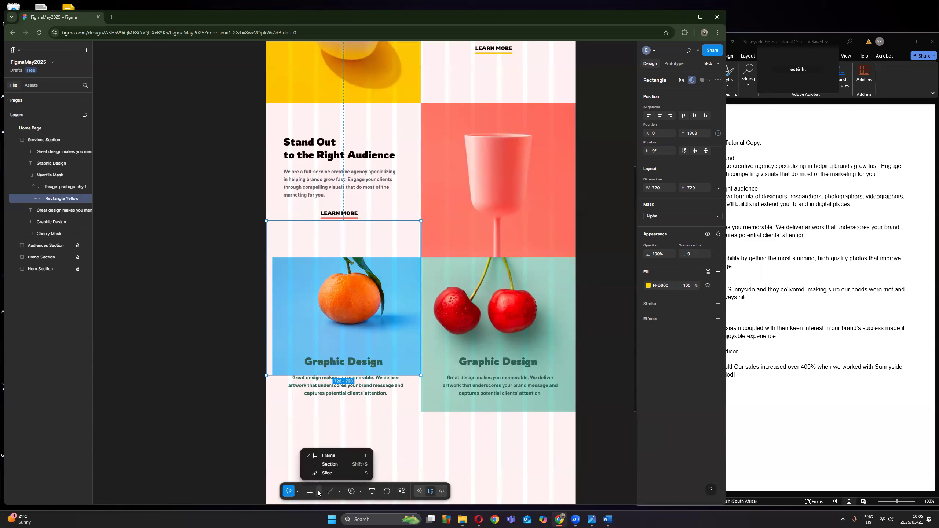
click(298, 493)
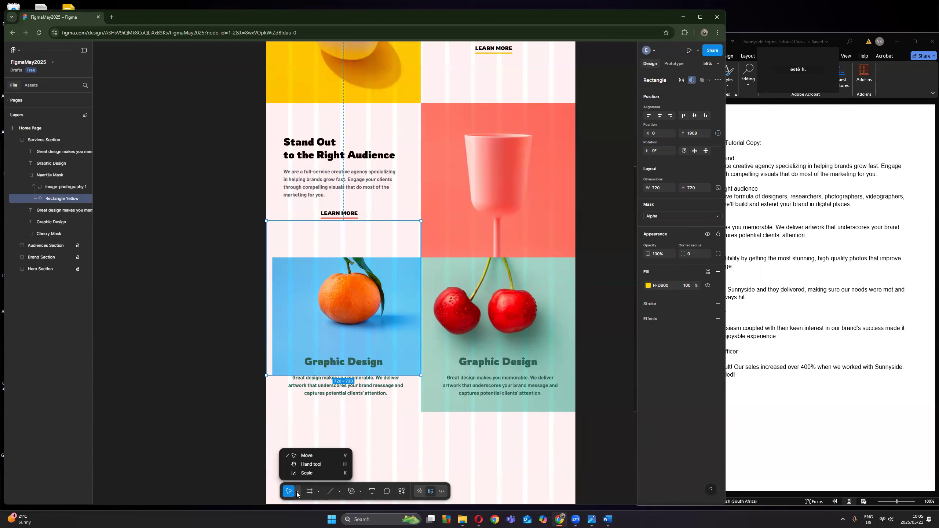
click(298, 493)
click(339, 491)
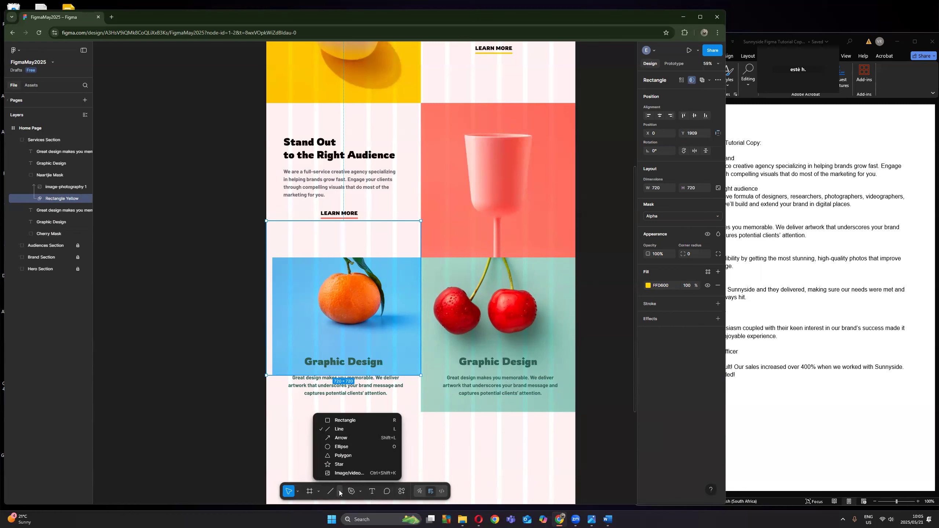
click(339, 491)
click(359, 491)
click(360, 492)
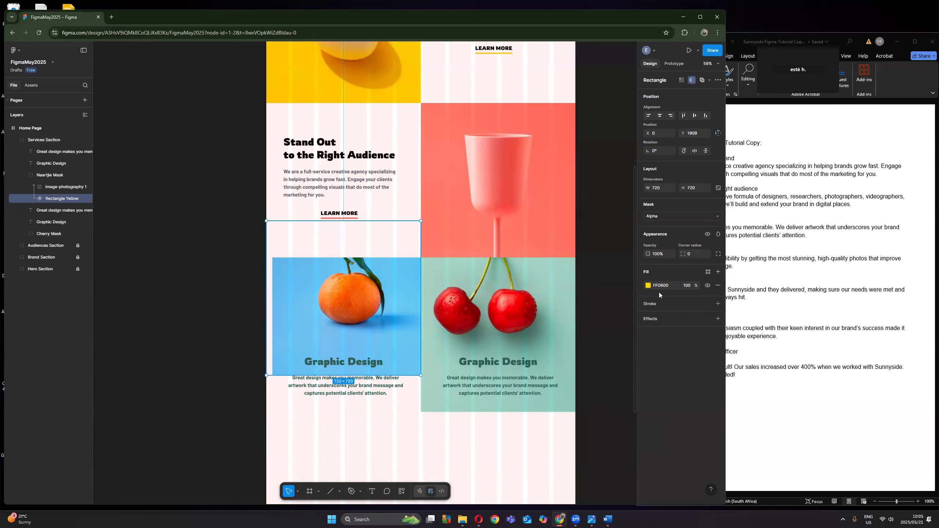
click(648, 286)
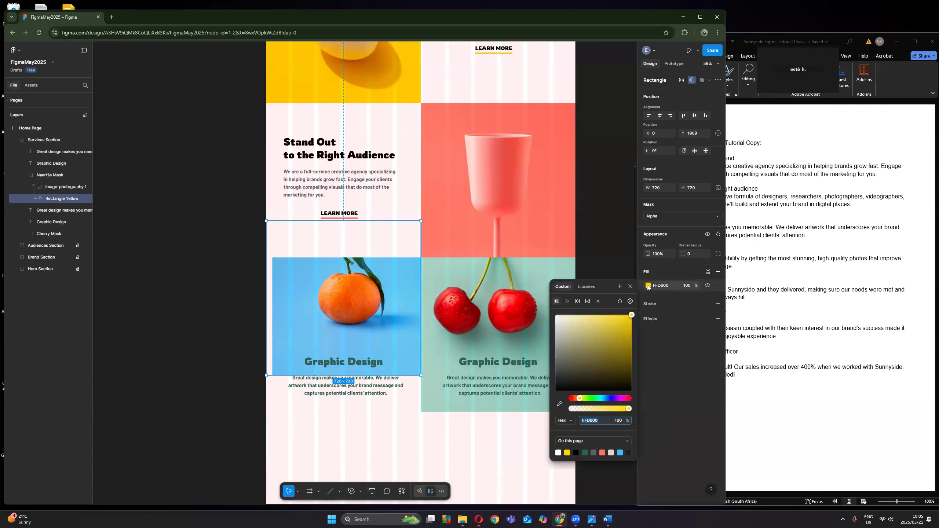
click(560, 403)
click(293, 279)
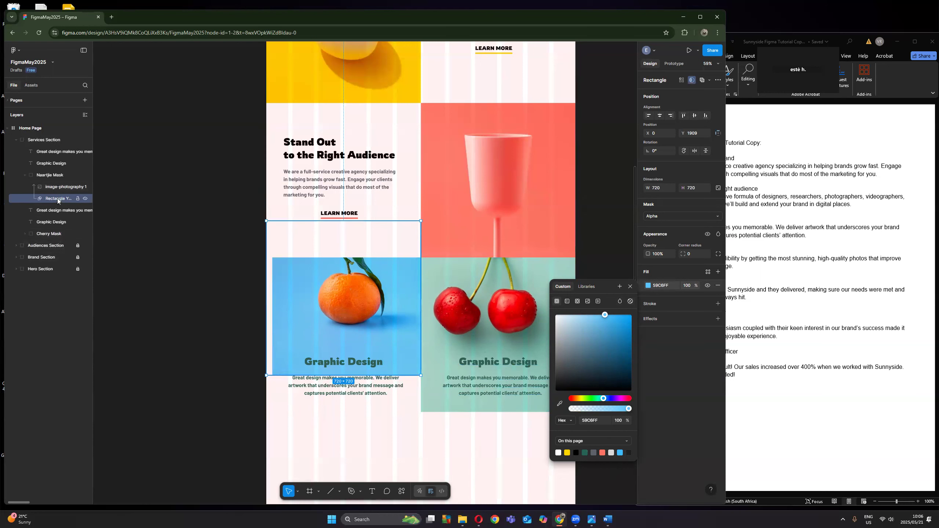
key(Escape)
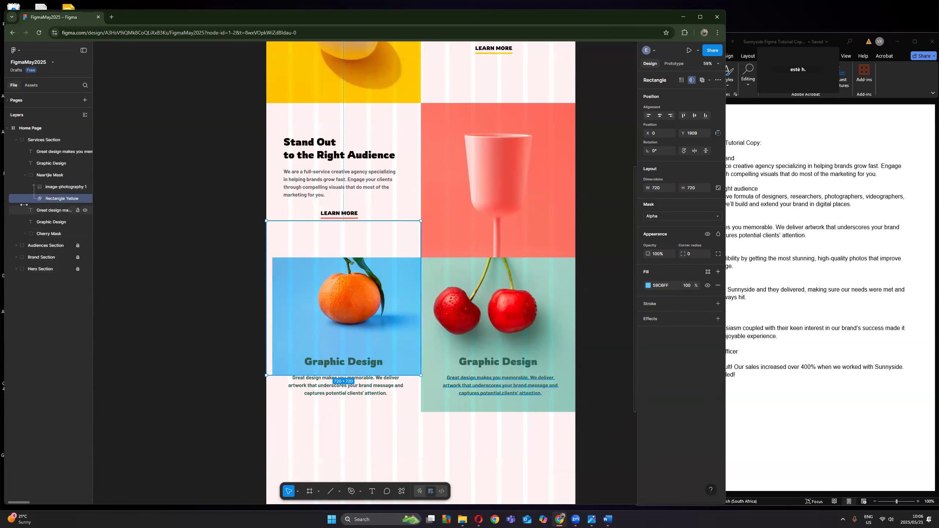
Step: Move the image-photography 1 picture in Naartjie Mask to X 25, Y 2080, with its top at the wine glass panel's lower edge
click(343, 369)
key(Down)
key(Down)
key(Down)
key(Down)
key(Down)
key(Down)
key(Down)
key(Down)
key(Down)
key(Down)
key(Down)
key(Down)
key(Down)
key(Down)
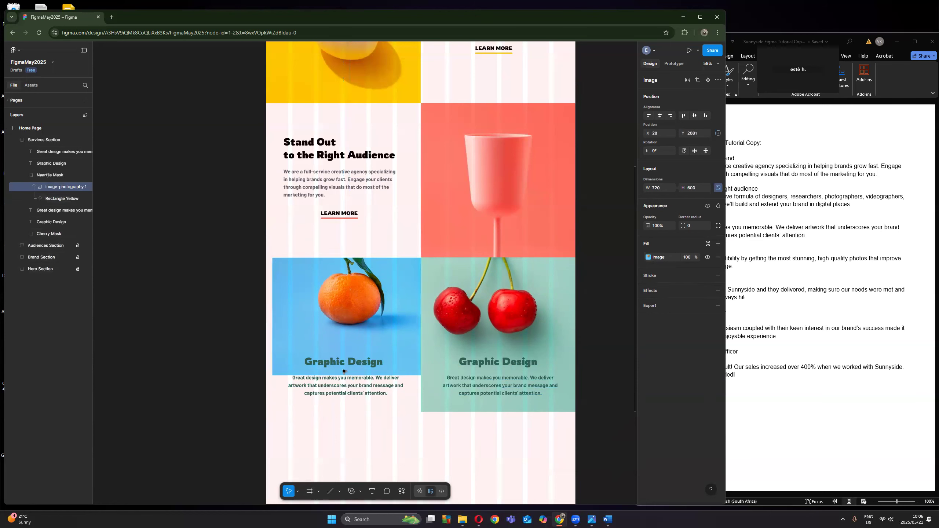
key(Left)
key(Left)
key(Left)
key(Up)
key(Up)
key(Up)
key(Up)
key(Up)
key(Up)
key(Up)
key(Up)
key(Up)
key(Up)
key(Up)
key(Up)
key(Up)
key(Up)
key(Up)
key(Up)
key(Up)
key(Up)
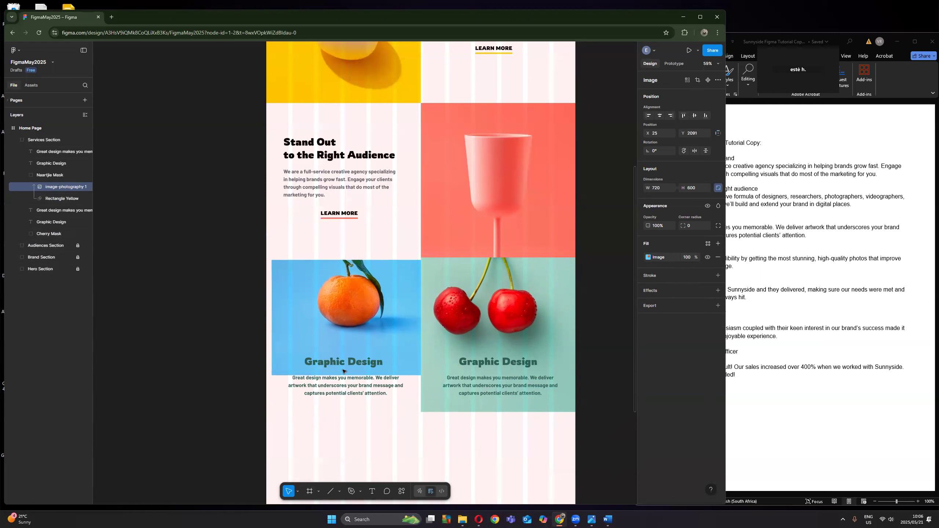
key(Down)
key(Down)
key(Down)
key(Down)
key(Down)
key(Up)
Step: Enlarge the image-photography 1 picture proportionally to about 872 × 727 and place it at X -152, Y 2080
drag(272, 385, 238, 428)
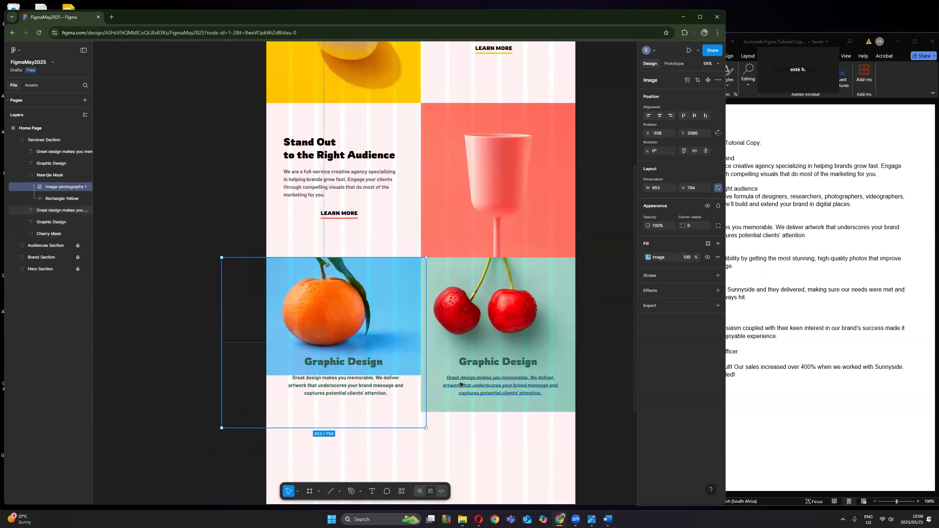
drag(380, 390, 390, 389)
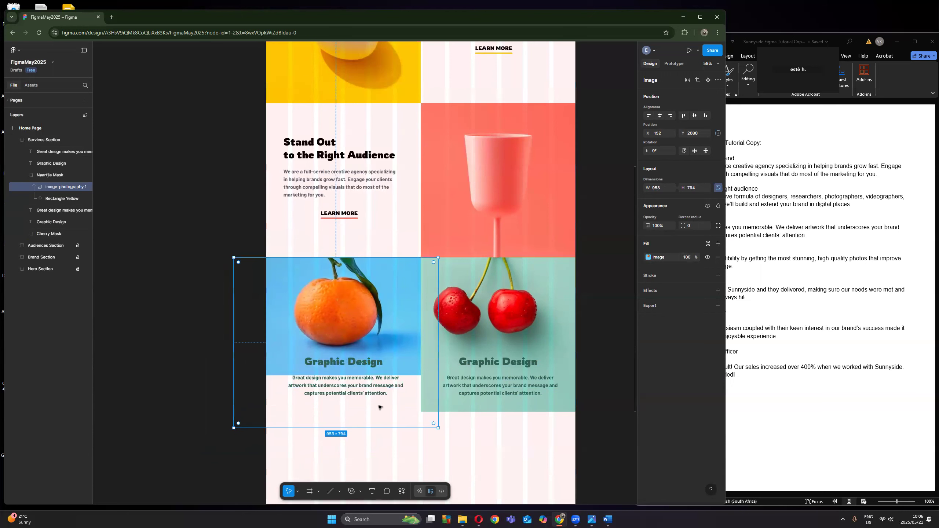
drag(437, 428, 420, 413)
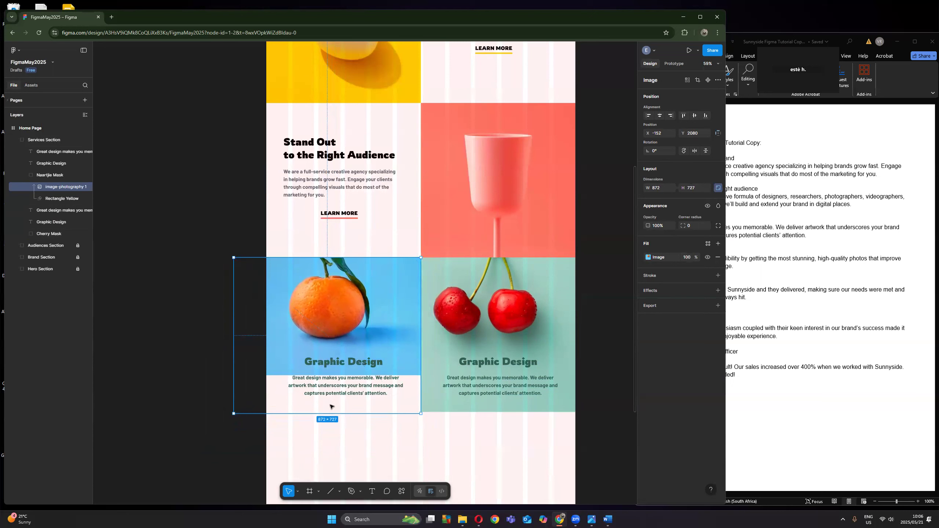
Step: Move Rectangle Yellow in Naartjie Mask straight down to Y 2080 so it lines up with the cherry card
click(63, 196)
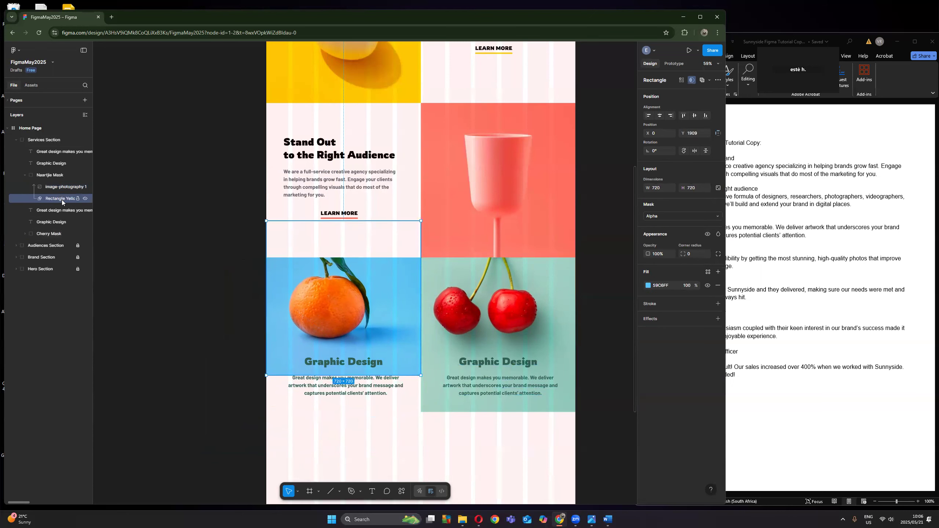
click(54, 187)
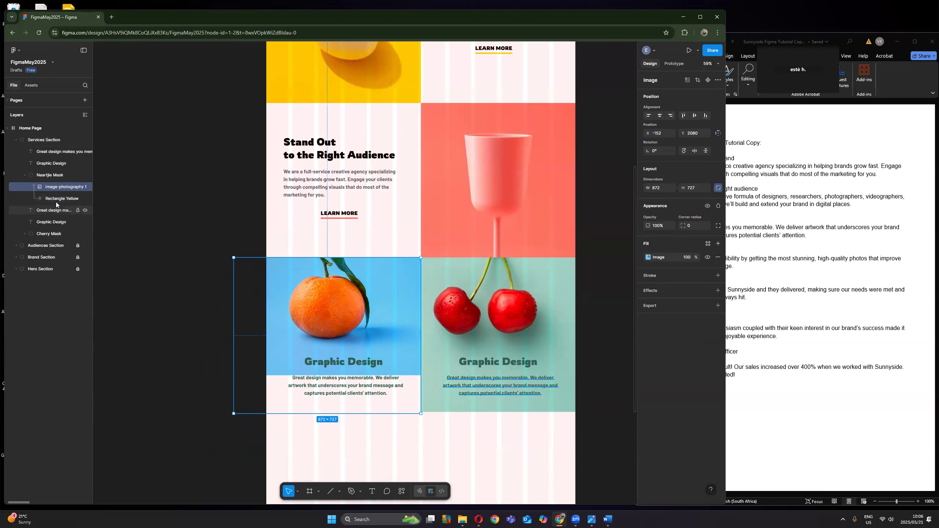
click(56, 200)
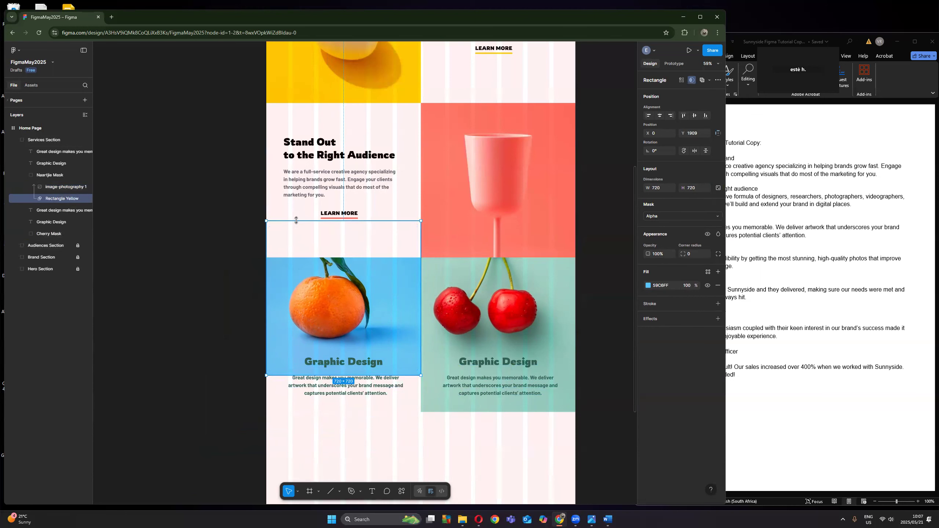
drag(296, 220, 298, 221)
key(Down)
key(Down)
key(Down)
key(Down)
key(Down)
key(Down)
key(Down)
key(Down)
key(Down)
key(Down)
key(Down)
key(Down)
key(Down)
key(Down)
key(Down)
key(Down)
key(Down)
key(Down)
key(Down)
key(Down)
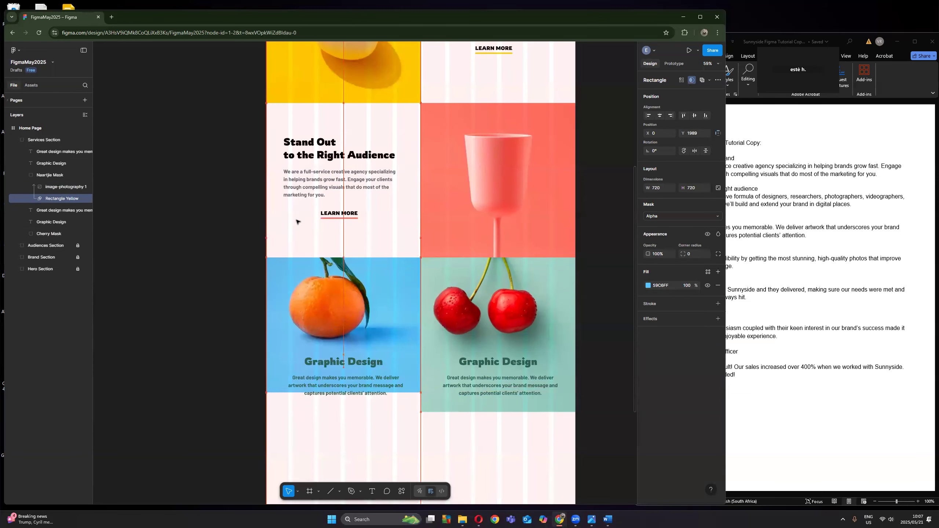
key(Down)
key(Down)
key(Down)
key(Down)
key(Down)
key(Down)
key(Down)
key(Down)
key(Down)
key(Down)
key(Down)
key(Down)
key(Down)
key(Down)
key(Down)
key(Down)
key(Down)
key(Down)
key(Down)
key(Down)
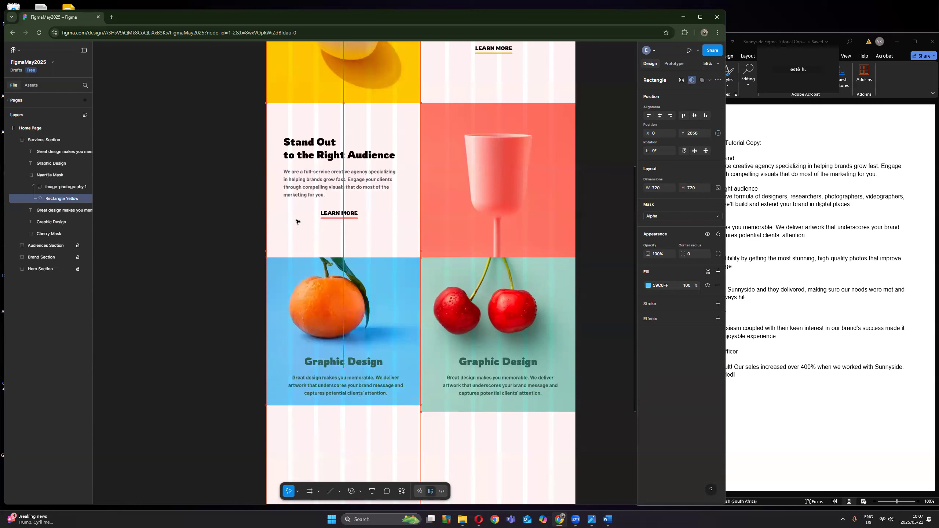
key(Down)
key(Down)
key(Down)
key(Down)
key(Down)
key(Down)
key(Down)
key(Down)
key(Down)
key(Down)
key(Down)
key(Down)
key(Down)
key(Down)
key(Down)
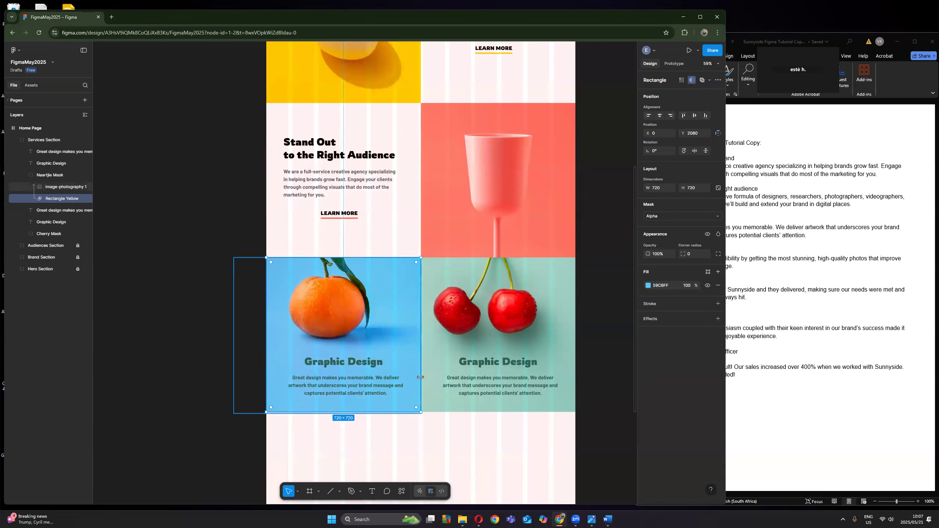
Step: Shift the image-photography 1 picture horizontally to X -102 within the mask, then deselect it
click(54, 187)
key(Right)
key(Right)
key(Right)
key(Right)
key(Right)
key(Right)
key(Right)
key(Right)
key(Right)
key(Right)
key(Right)
key(Right)
key(Right)
key(Right)
key(Right)
key(Right)
key(Right)
key(Right)
key(Right)
key(Right)
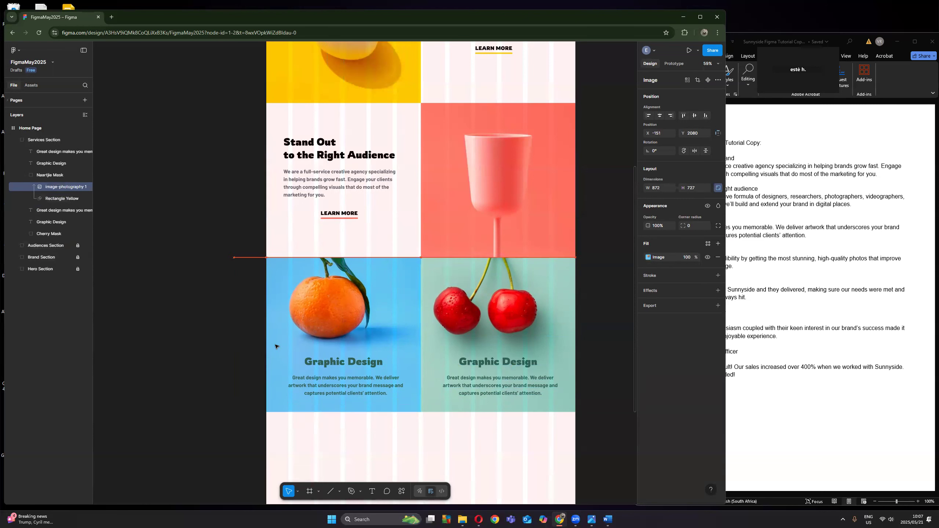
key(Right)
key(Right)
key(Right)
key(Right)
key(Right)
key(Right)
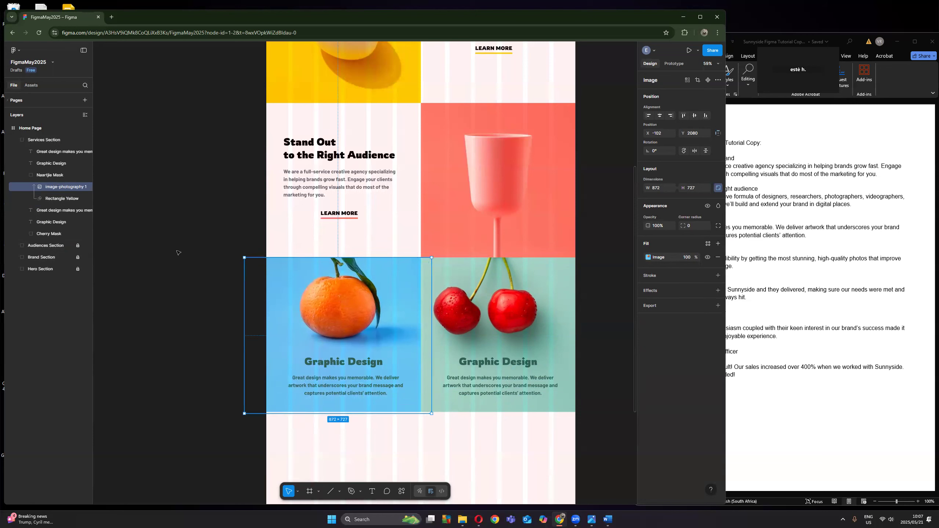
key(Escape)
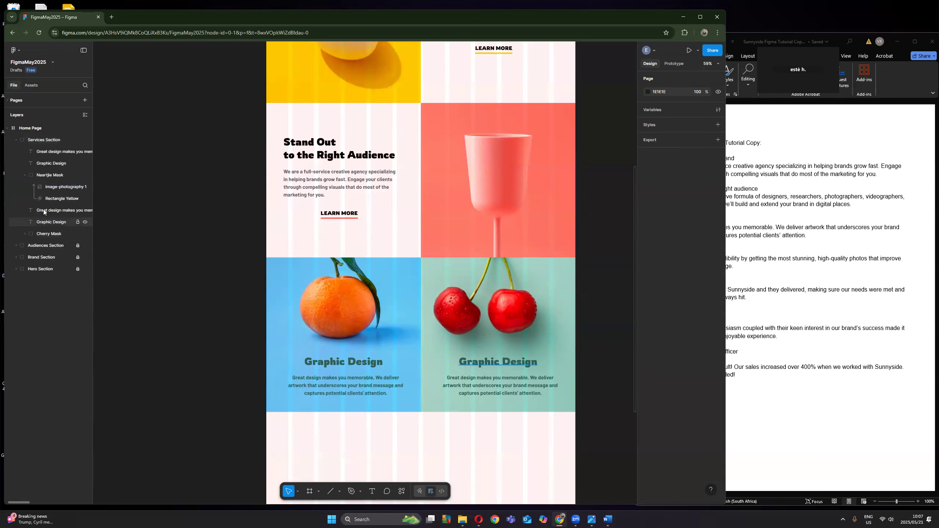
Step: Switch to the Sunnyside copy document in Word and copy the heading "Photography"
click(46, 164)
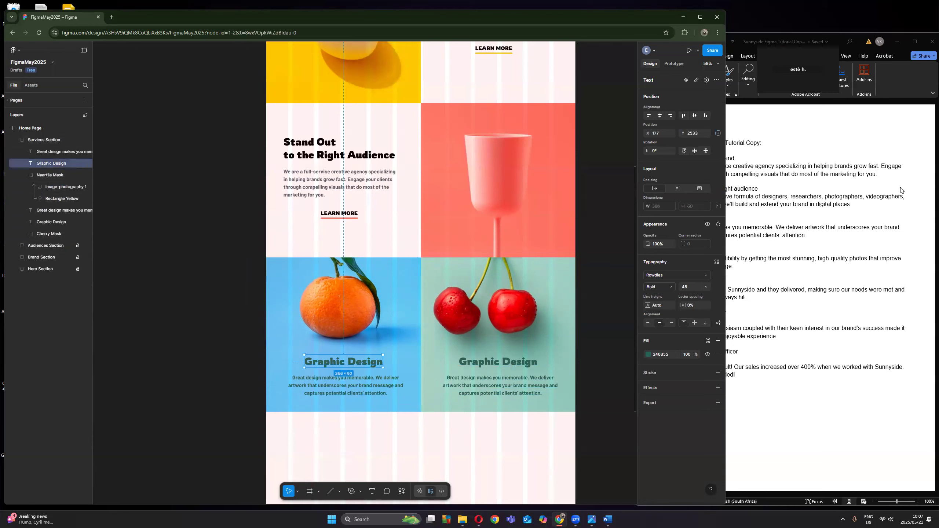
click(773, 392)
drag(711, 250, 676, 251)
key(ctrl+c)
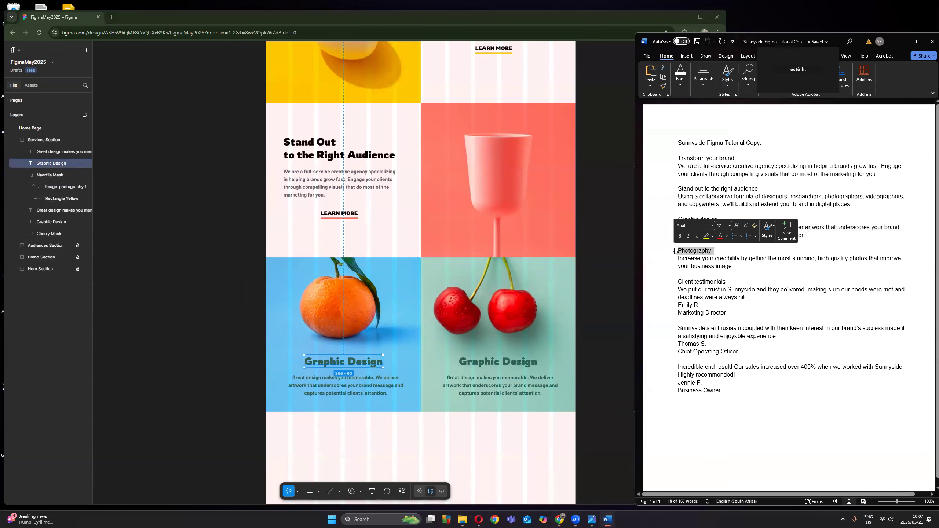
Step: Try to replace the orange fruit card's Graphic Design heading with the copied text, and undo each attempt
click(335, 364)
key(ctrl+a)
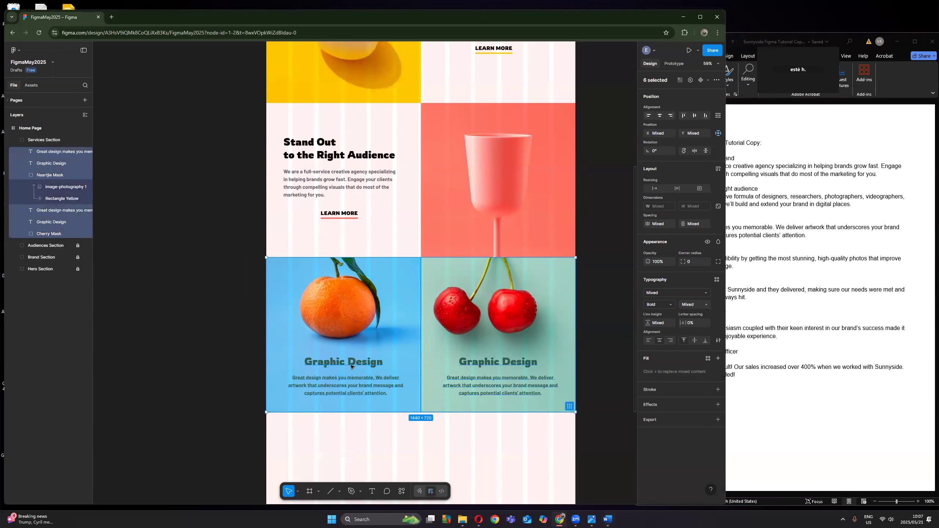
click(373, 493)
click(332, 362)
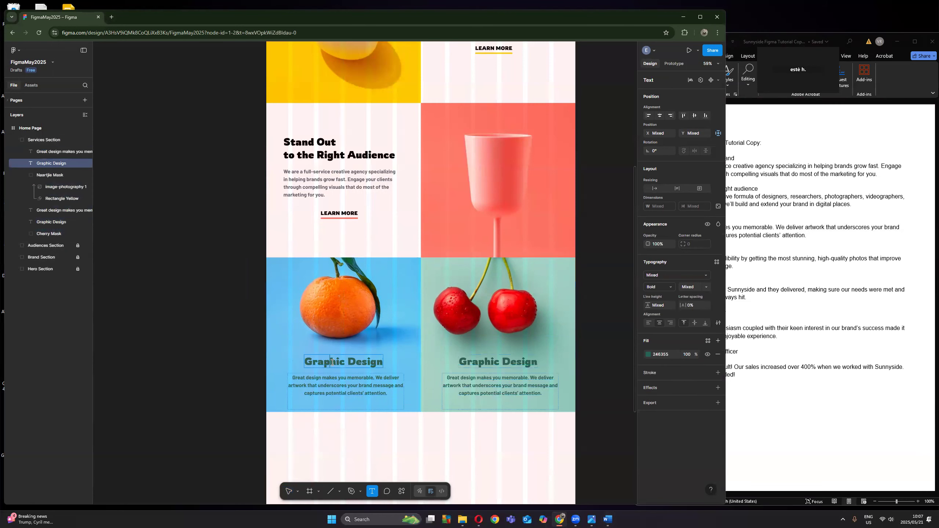
key(ctrl+a)
key(ctrl+v)
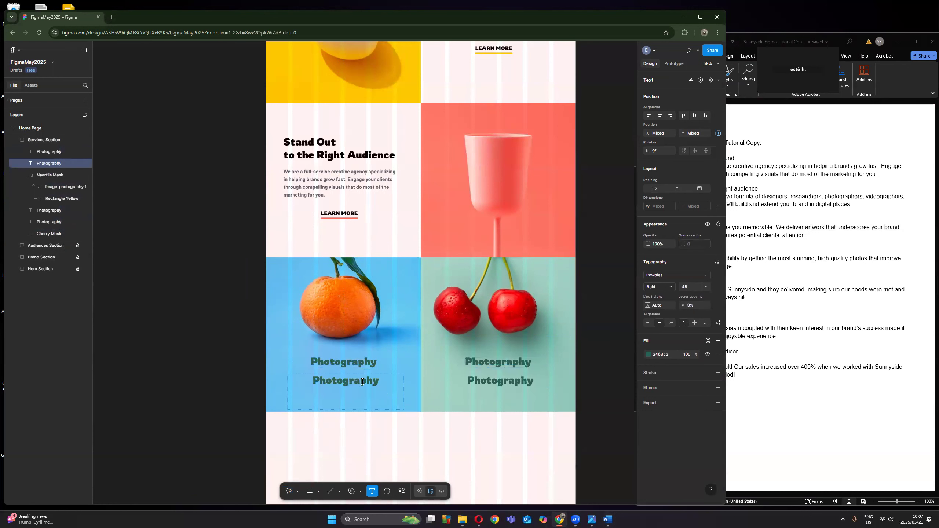
key(ctrl+z)
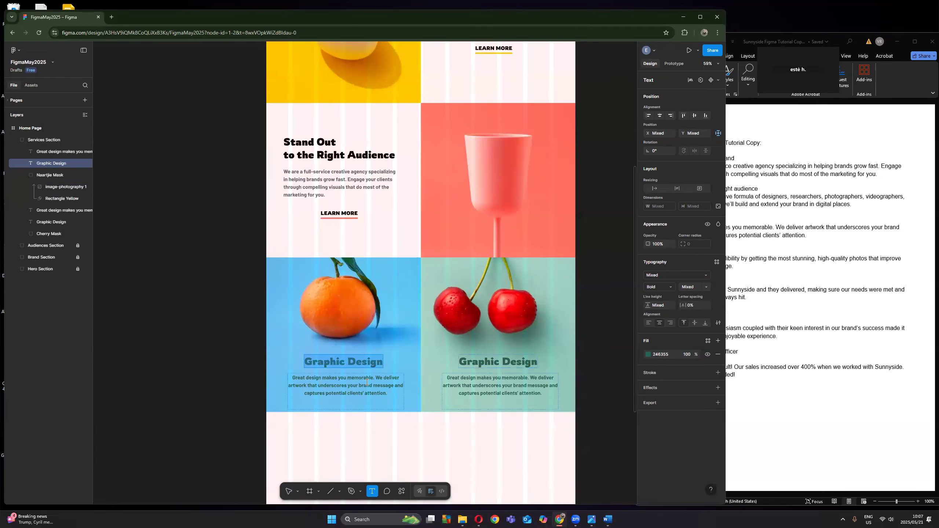
click(335, 365)
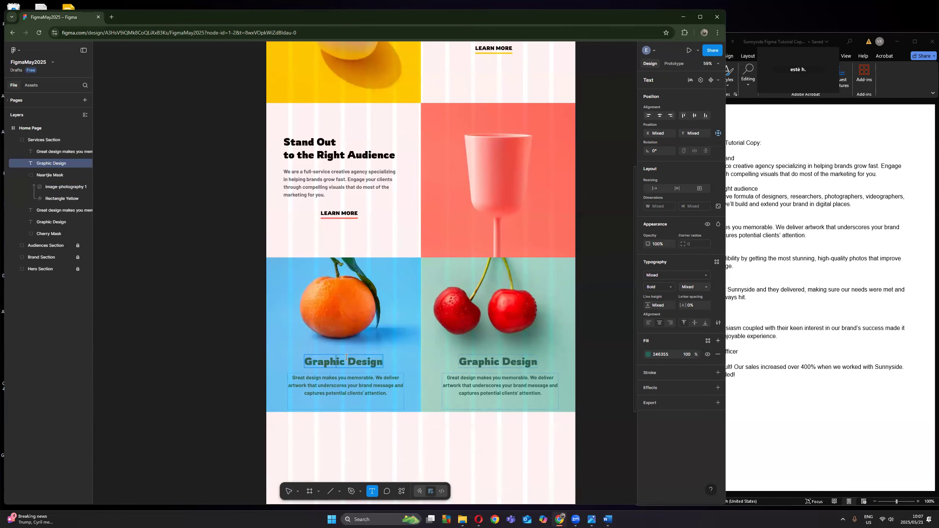
drag(309, 359, 379, 356)
key(ctrl+v)
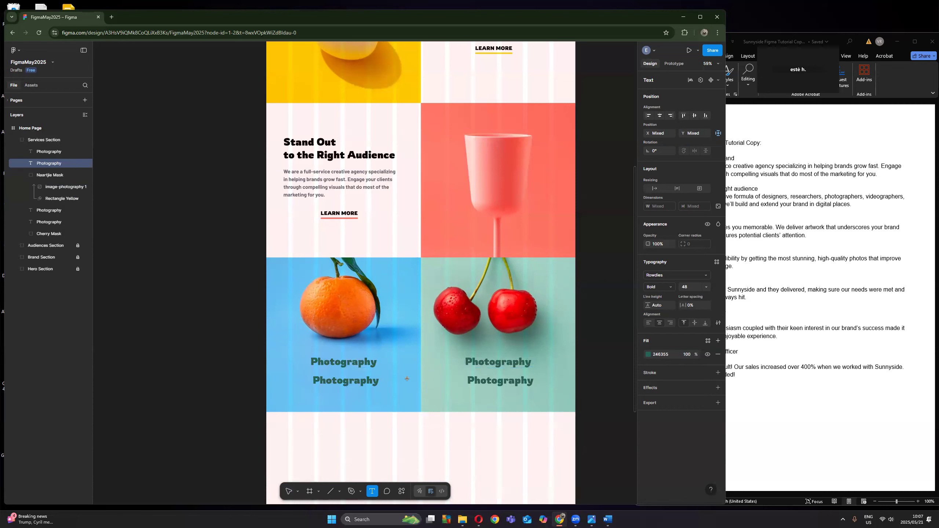
key(ctrl+z)
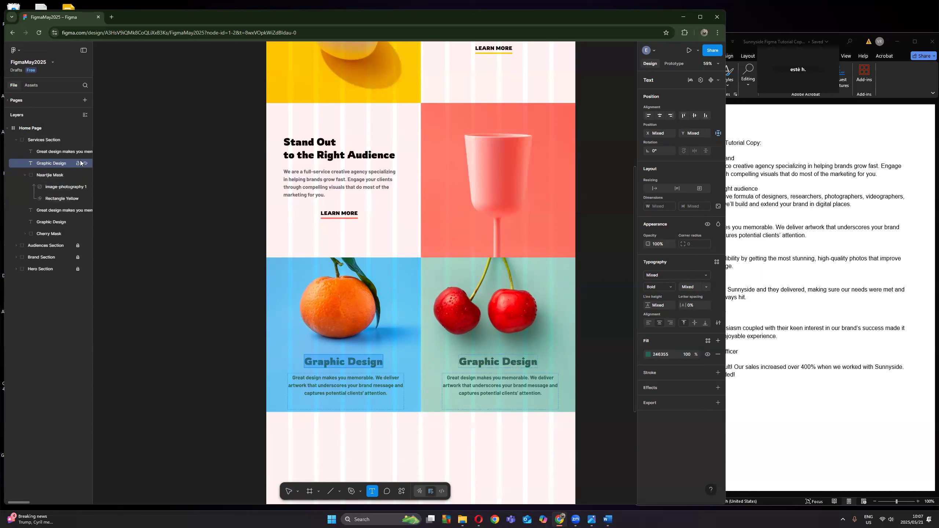
click(325, 365)
key(BackSpace)
key(BackSpace)
key(ctrl+z)
key(ctrl+z)
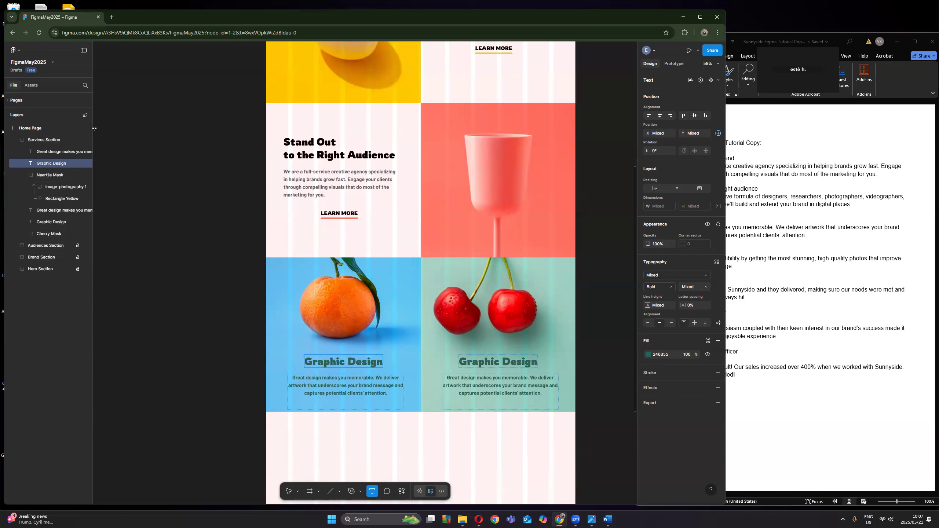
Step: Widen the layer list and lock the cherry card's description, its Graphic Design heading and the Cherry Mask group
mouse_move(92, 129)
mouse_down()
mouse_move(209, 121)
mouse_move(109, 124)
mouse_up()
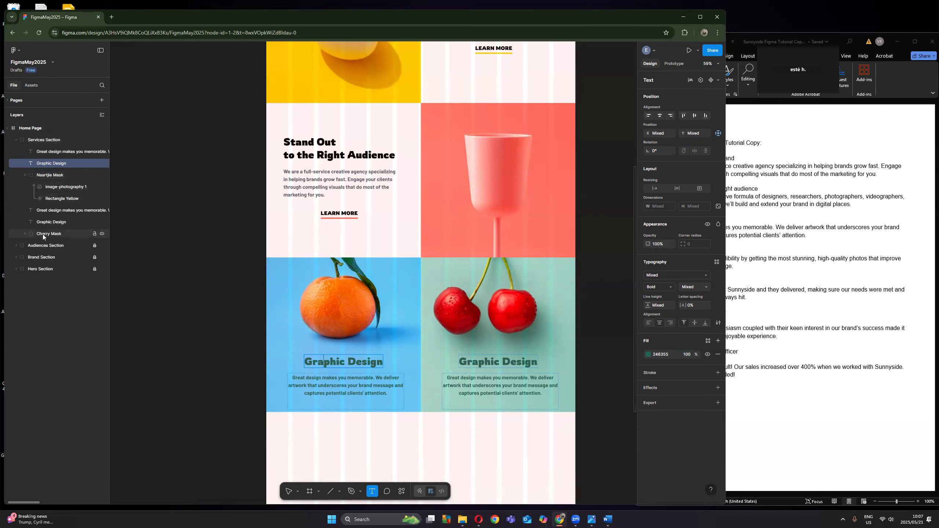
click(207, 296)
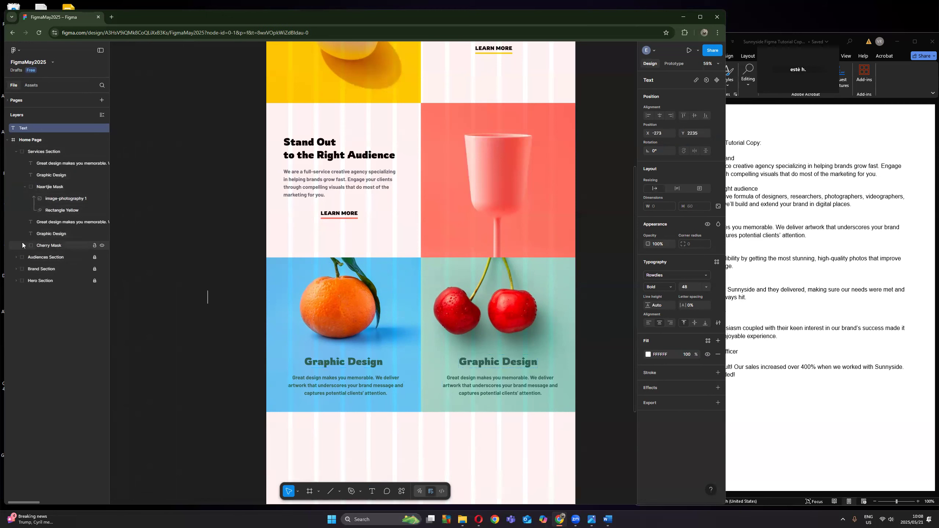
click(94, 234)
click(94, 223)
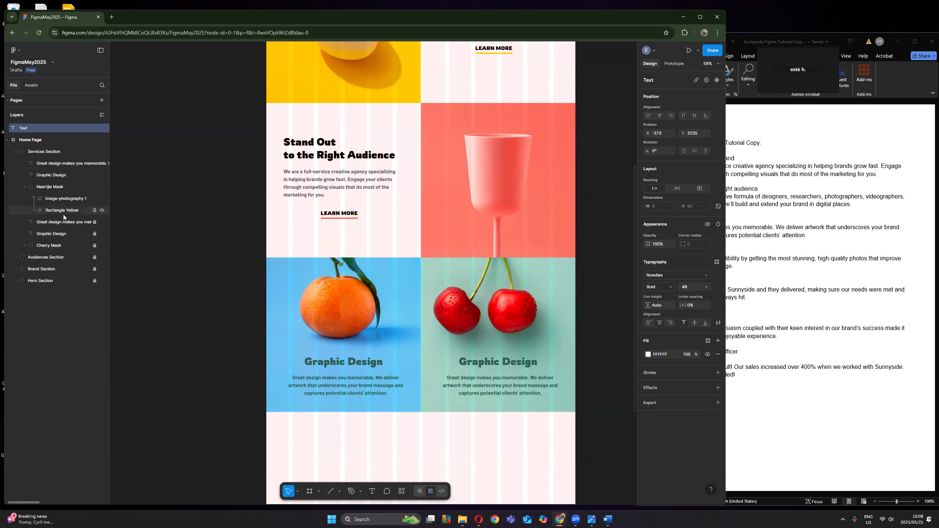
Step: Replace the orange fruit card's Graphic Design heading with the copied text "Photography"
click(55, 186)
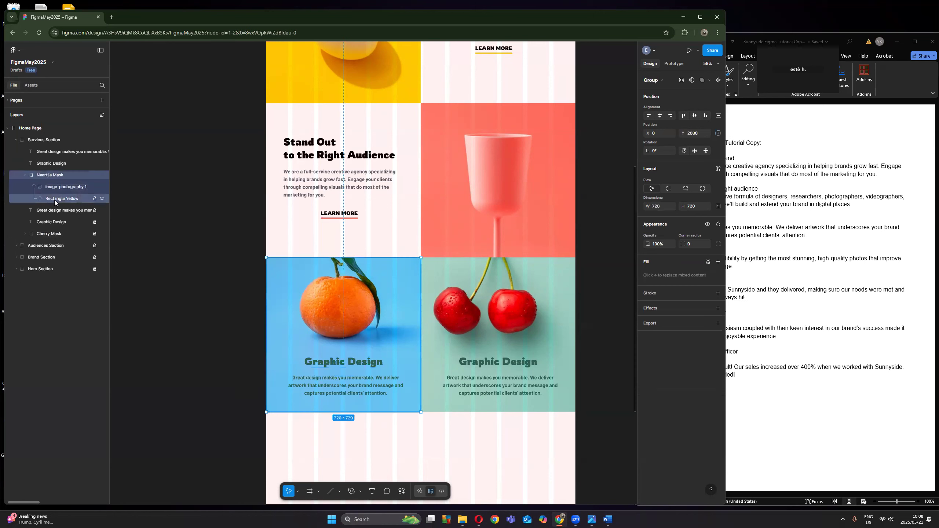
click(46, 163)
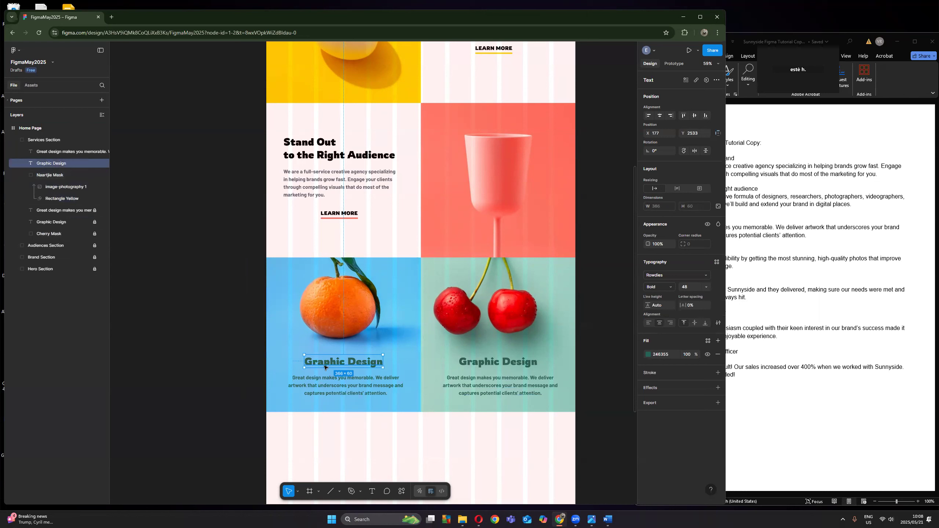
key(Return)
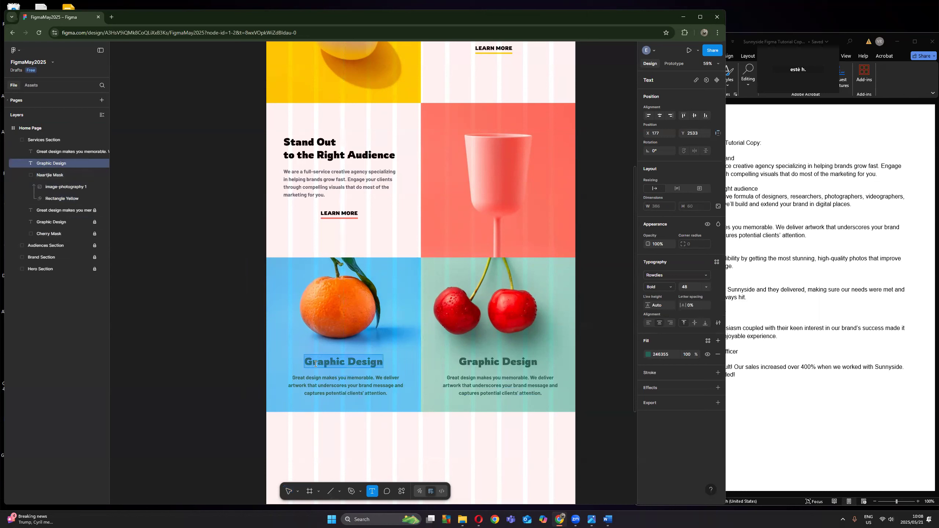
key(ctrl+v)
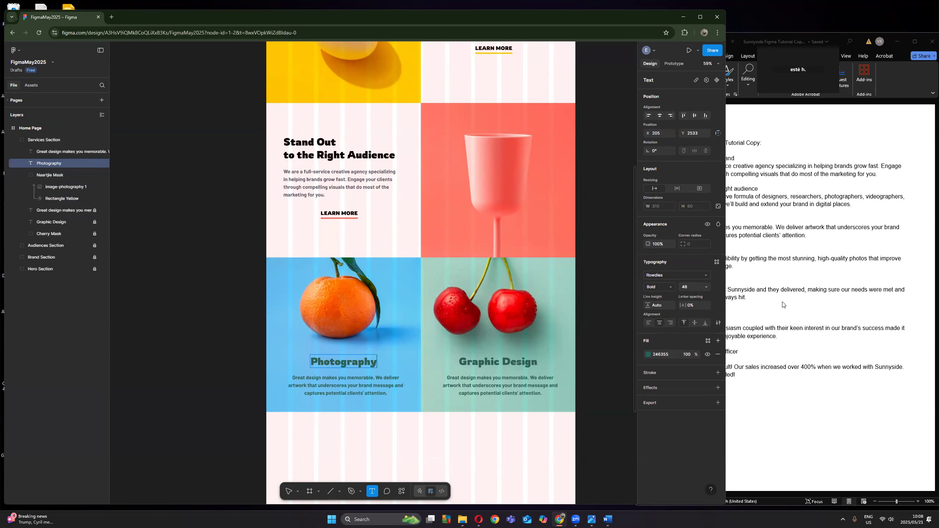
Step: Replace the orange fruit card's description with the Word document's Photography paragraph beginning "Increase your credibility by getting the most stunning"
click(805, 470)
click(674, 259)
triple_click(752, 264)
key(ctrl+c)
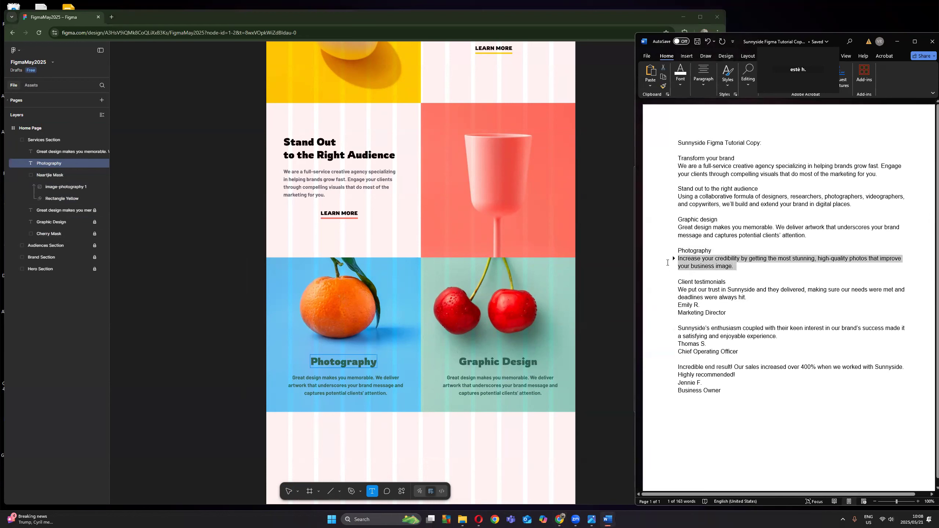
click(337, 380)
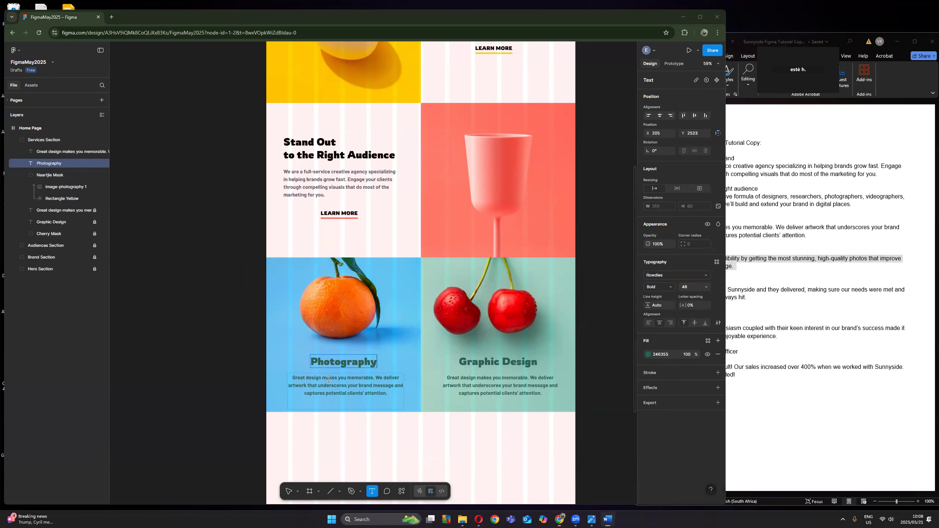
key(ctrl+a)
key(ctrl+v)
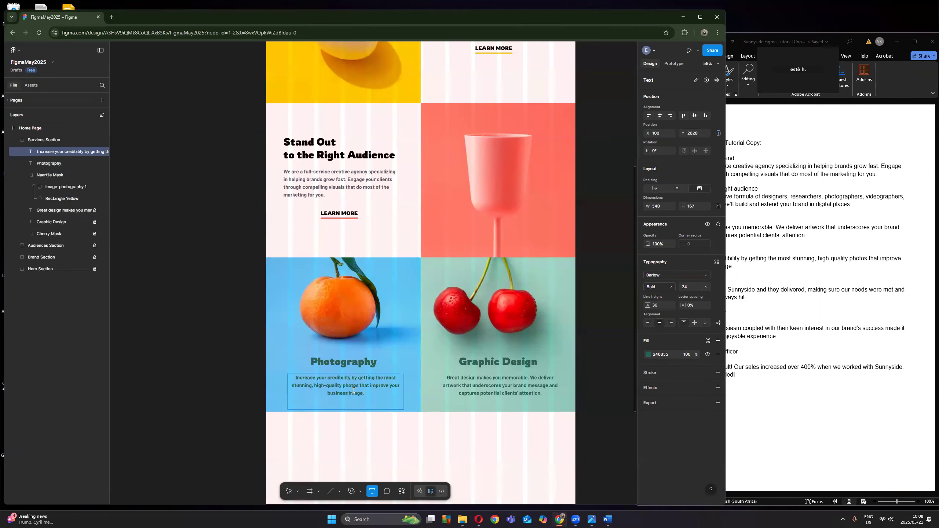
Step: Recolour the orange fruit card's description to the dark blue 096593, derived from the page's light blue
key(ctrl+a)
click(649, 355)
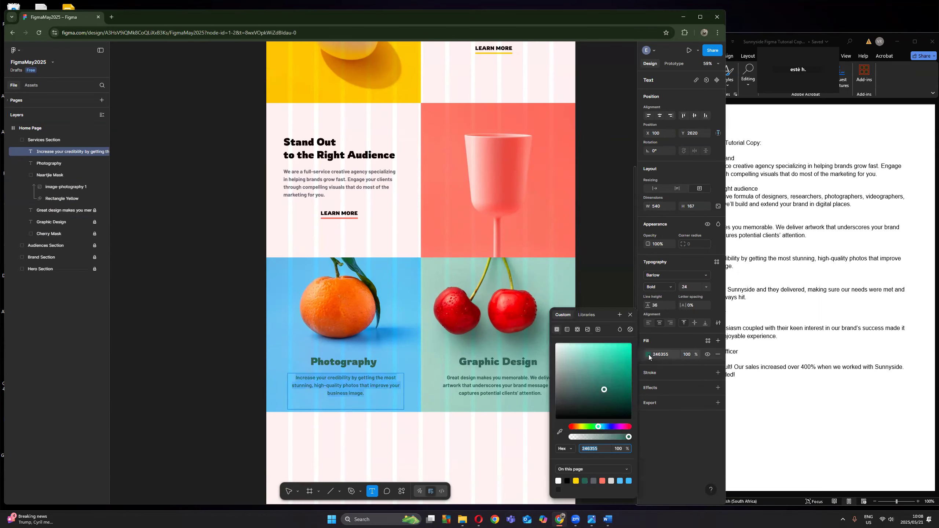
click(629, 480)
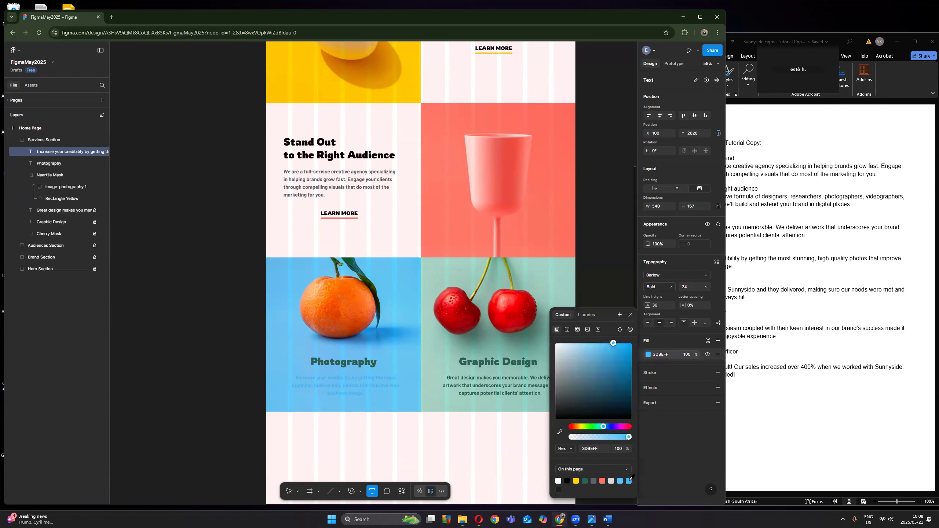
drag(613, 343, 627, 379)
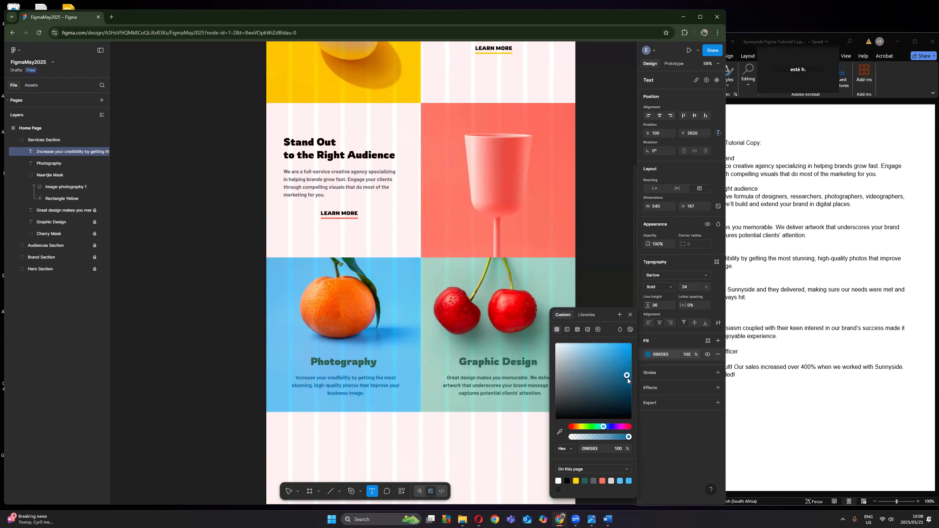
click(631, 315)
Step: Set the Photography heading's fill to the same dark blue 096593 as the description below it
click(351, 363)
key(ctrl+a)
click(648, 354)
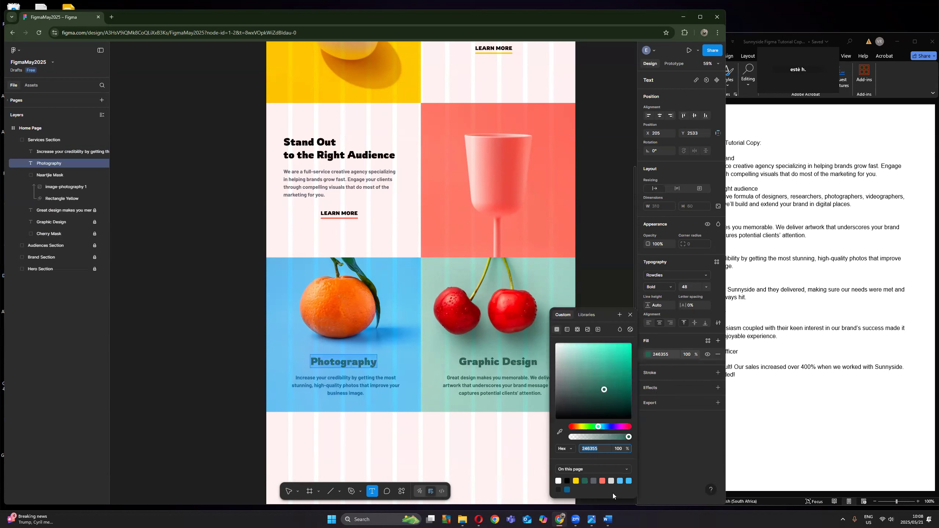
click(567, 490)
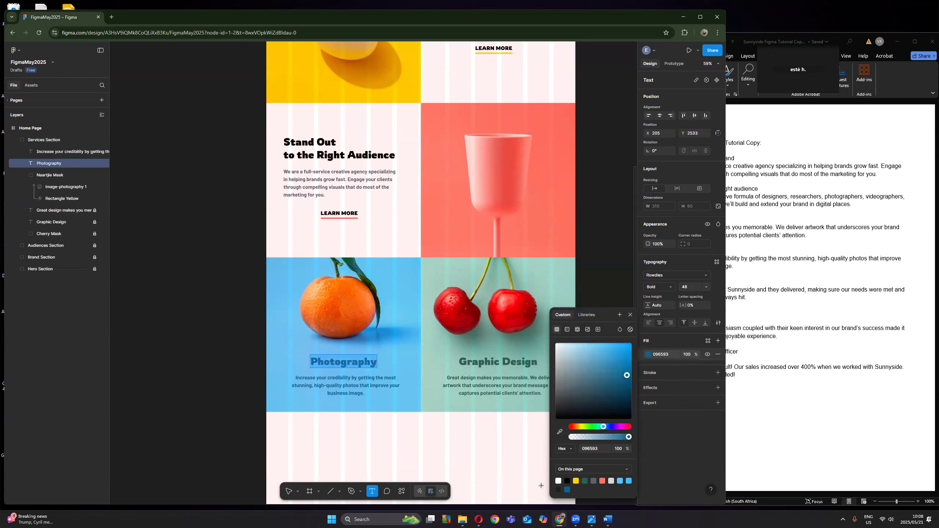
click(658, 461)
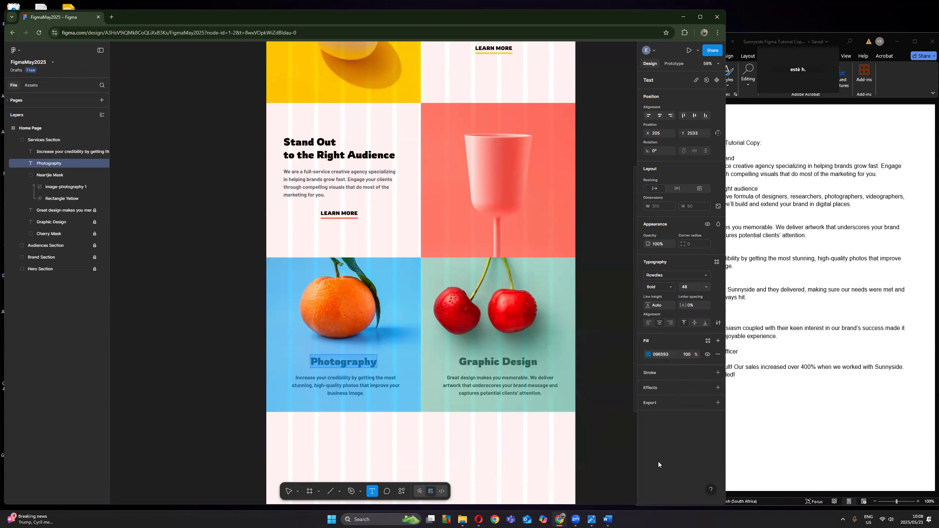
click(163, 184)
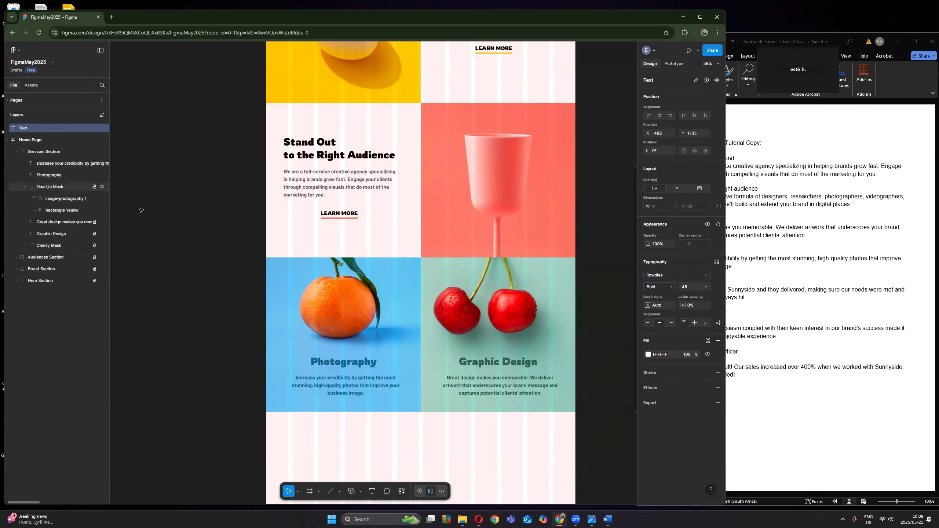
key(ctrl+z)
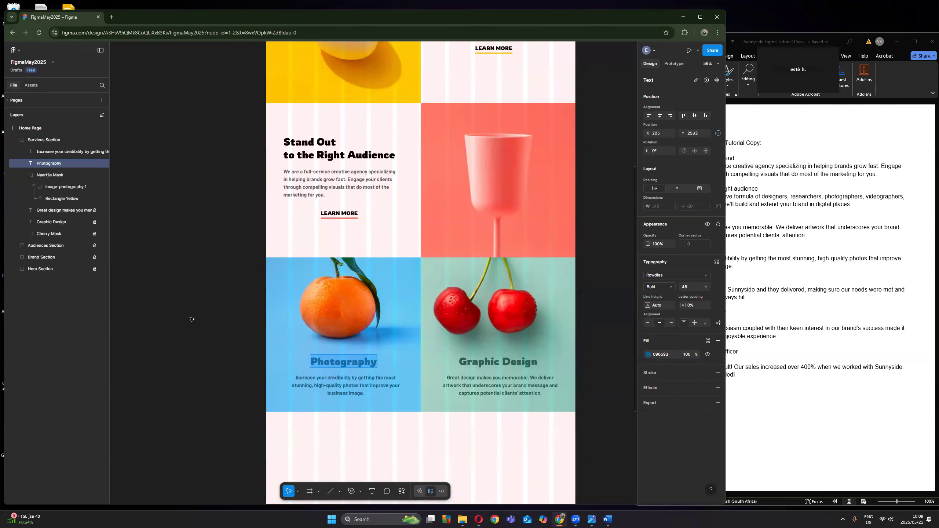
Step: Review the page from the hero down to the fruit cards, and collapse and lock the Services Section
scroll(568, 339, up, 5)
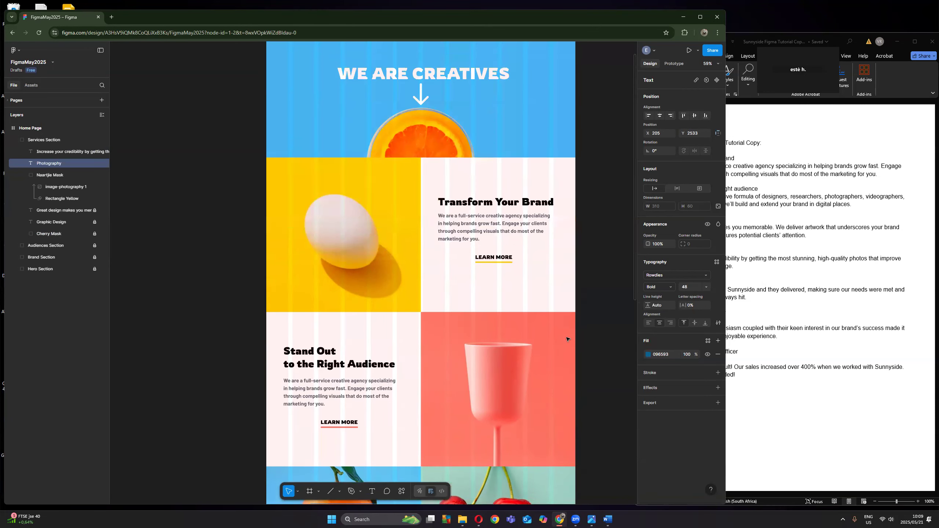
scroll(559, 325, up, 5)
scroll(555, 281, down, 3)
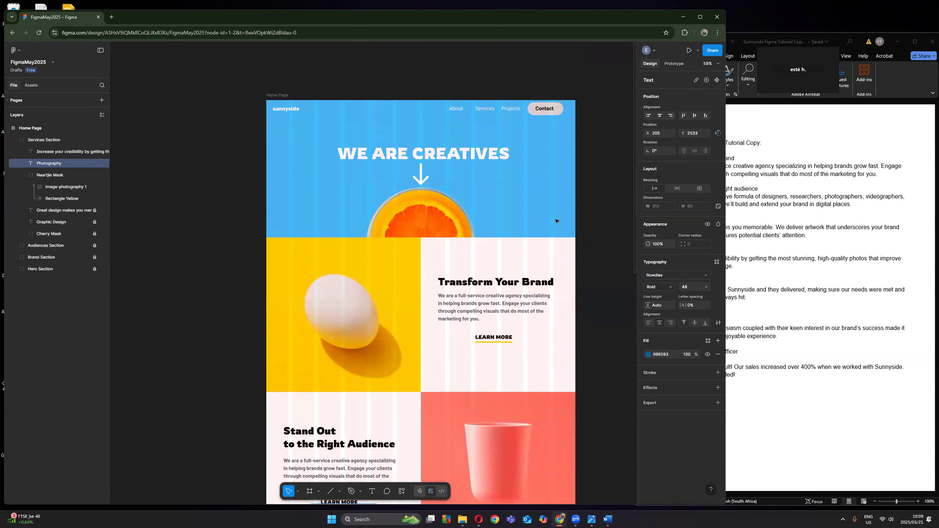
scroll(425, 266, down, 1)
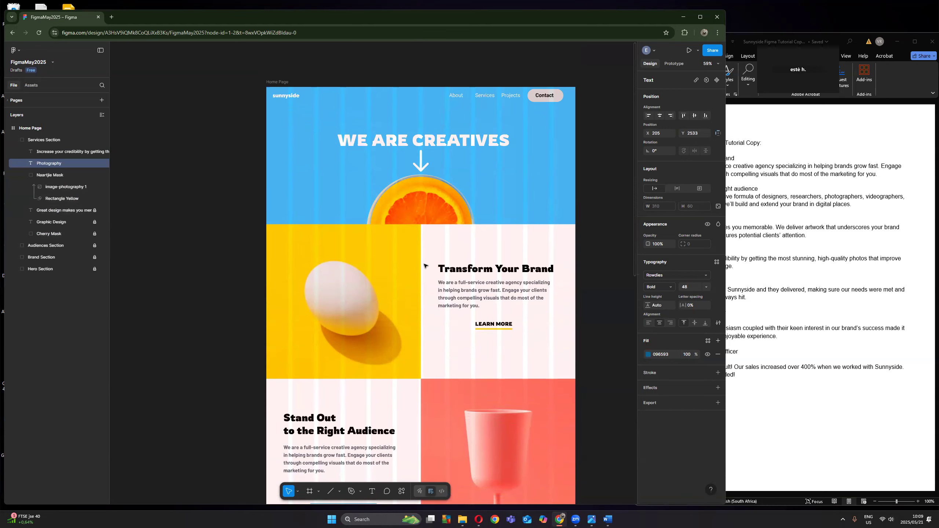
scroll(377, 307, down, 3)
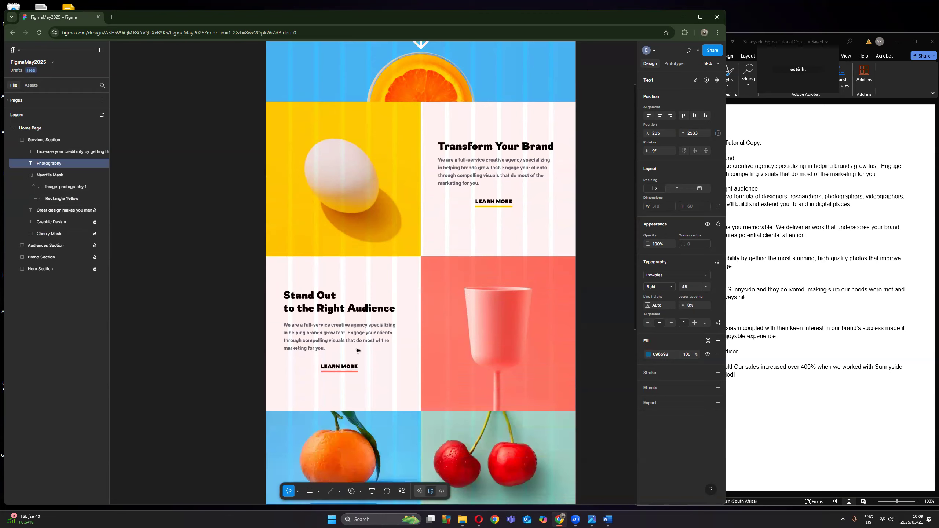
scroll(425, 326, down, 6)
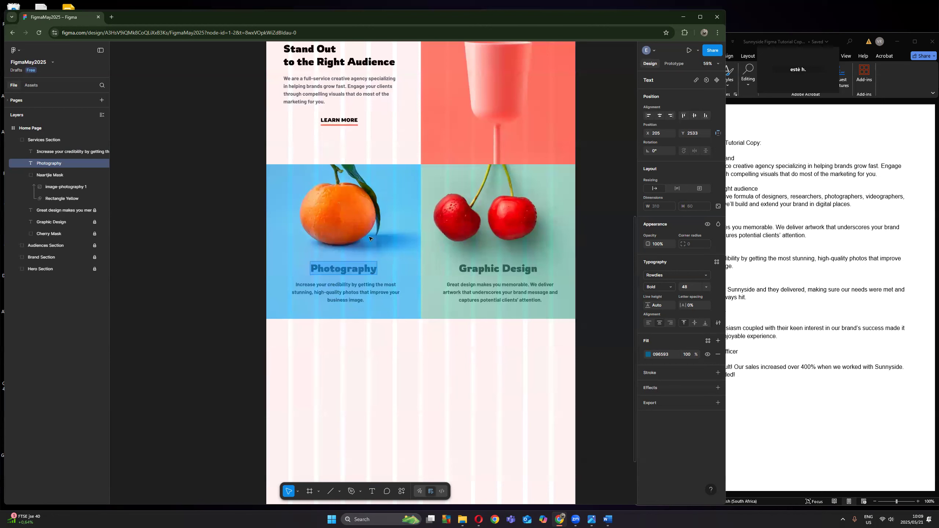
click(16, 140)
click(94, 140)
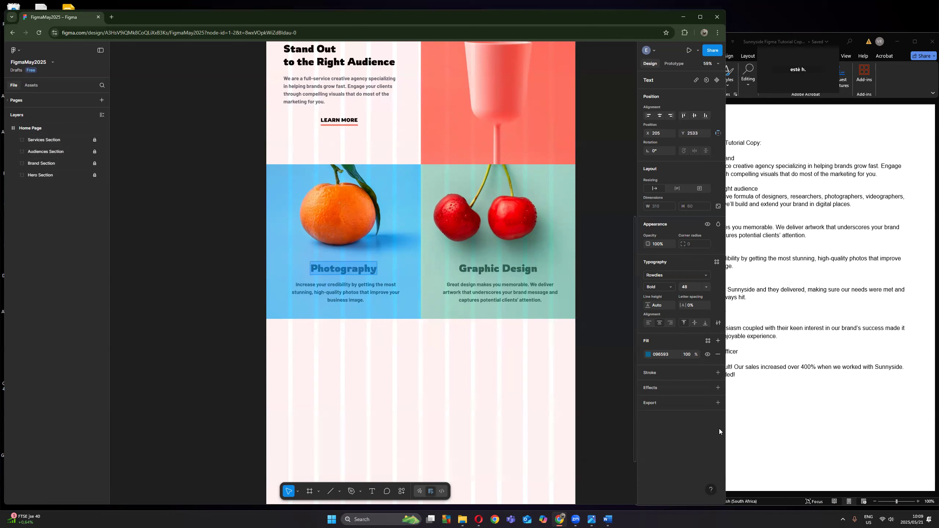
Step: Add three drop shadow effects with default settings to the Photography heading
click(372, 494)
click(719, 388)
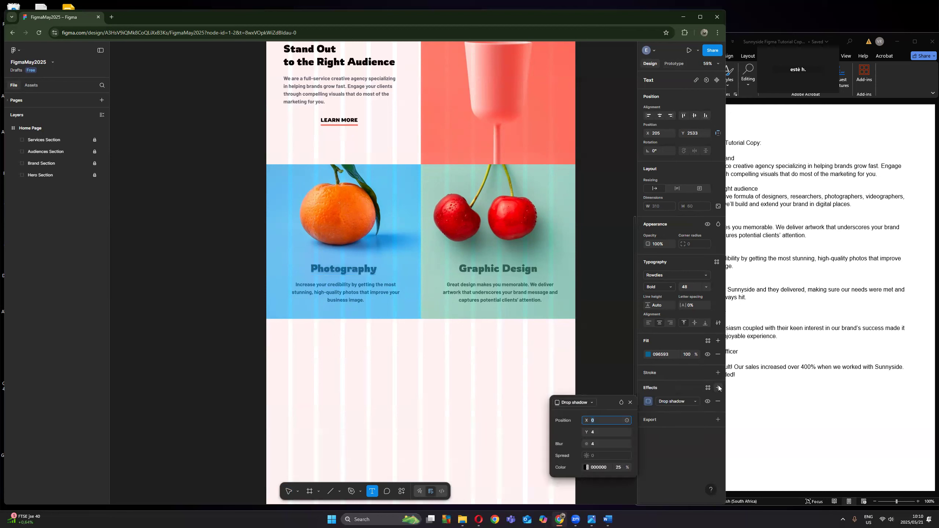
click(720, 387)
click(719, 388)
click(631, 402)
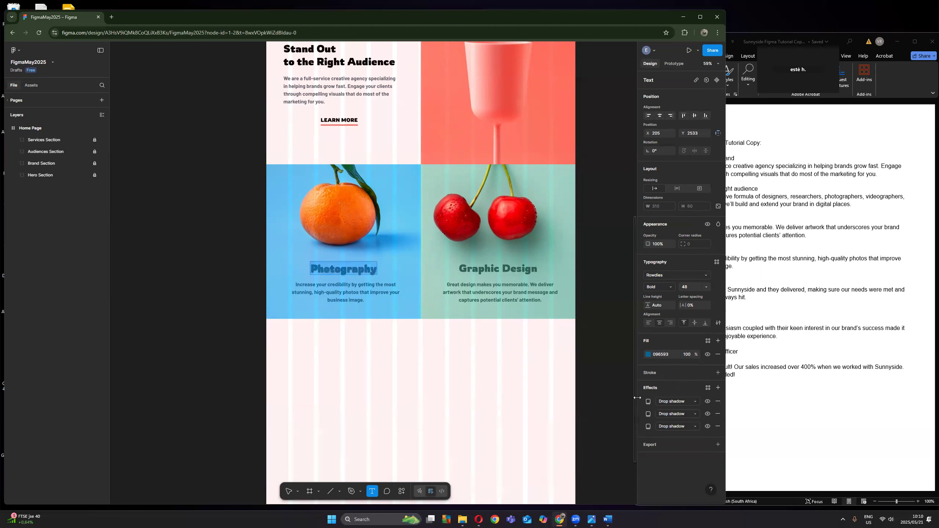
click(610, 360)
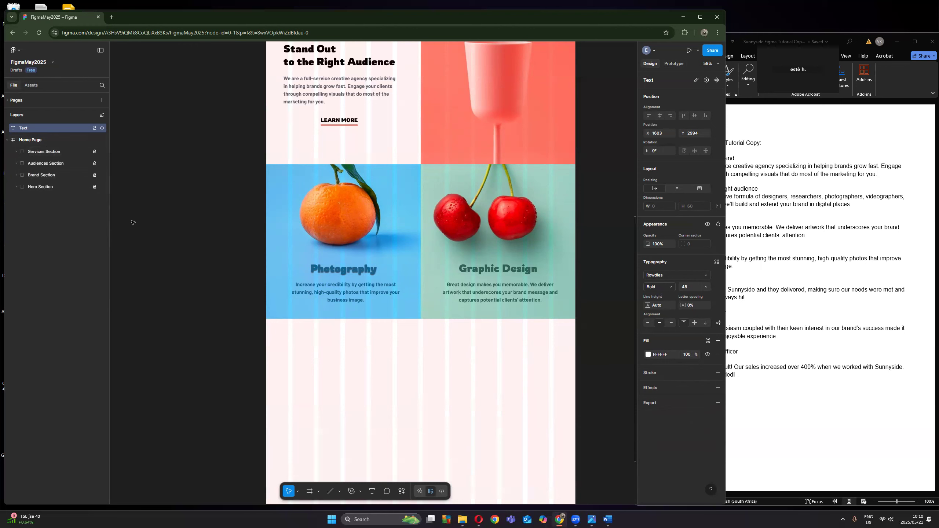
Step: Add the heading text "Testimonials" below the fruit cards and centre it horizontally on the page
click(372, 491)
click(338, 349)
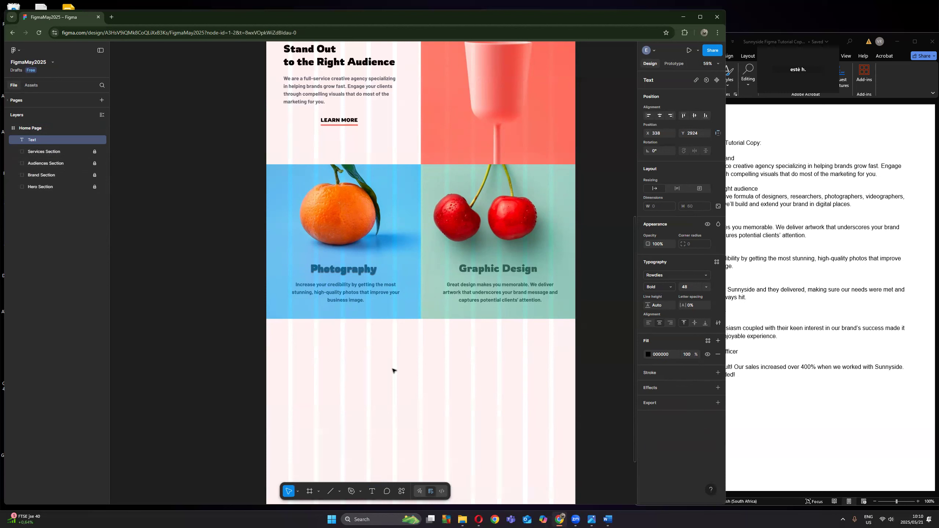
text(Testimonials)
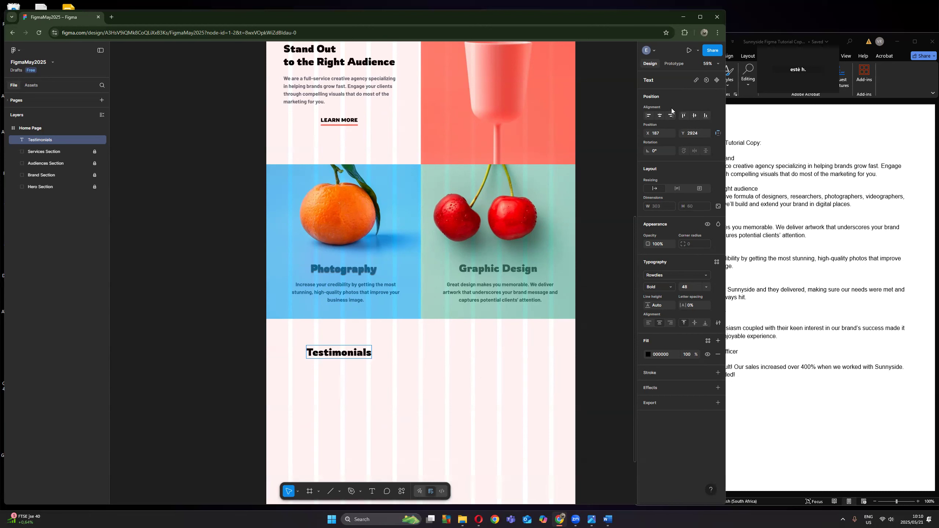
click(659, 116)
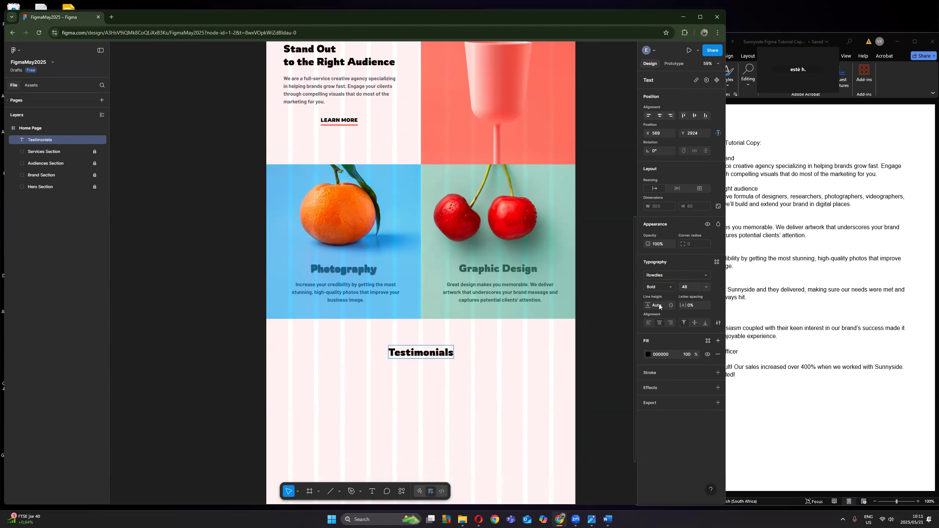
Step: Set the Testimonials heading to uppercase and colour it with the page's grey 5A636C
click(718, 322)
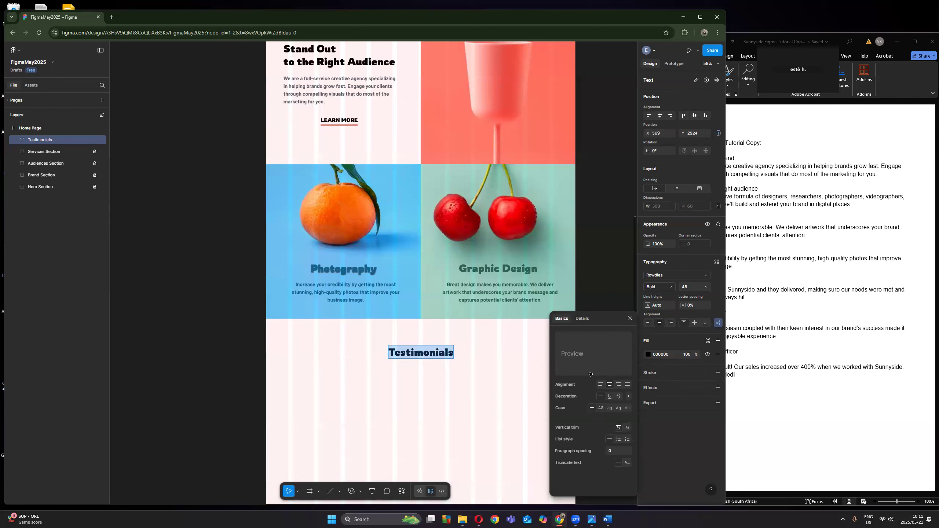
click(601, 408)
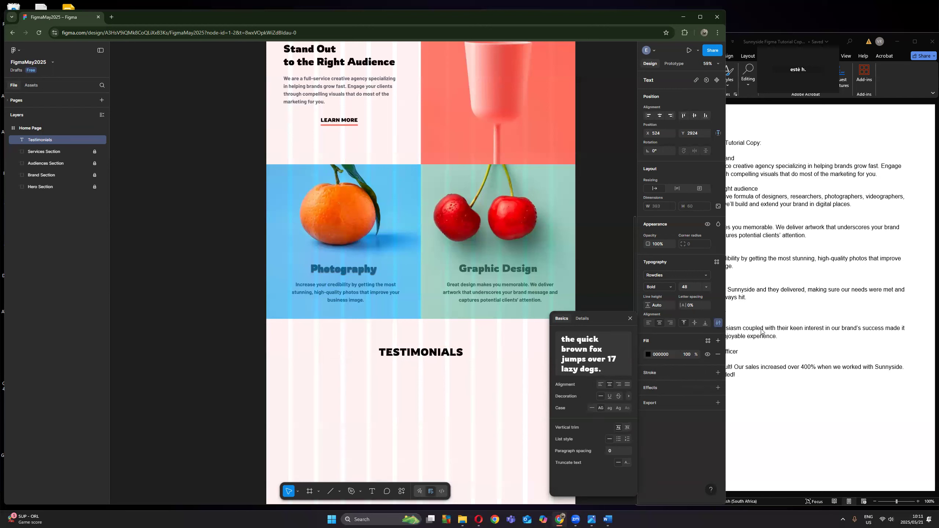
click(649, 354)
click(594, 481)
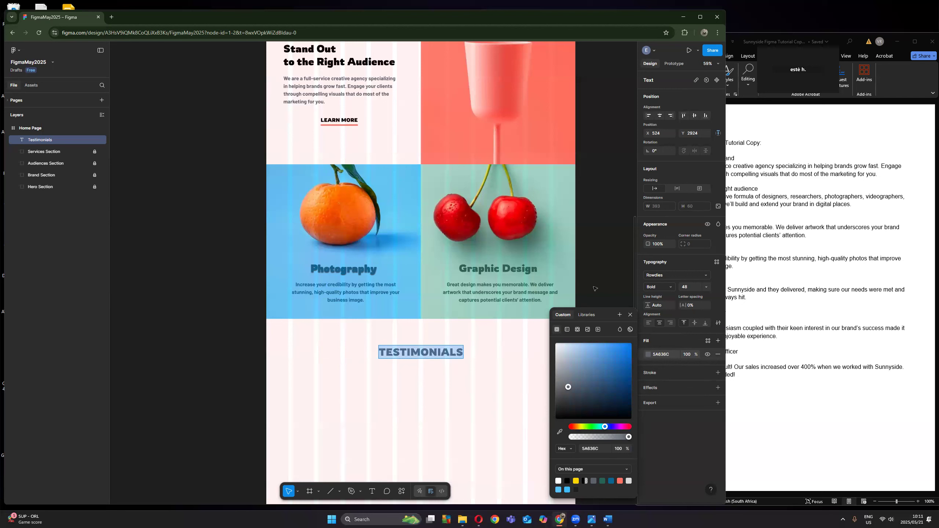
key(Escape)
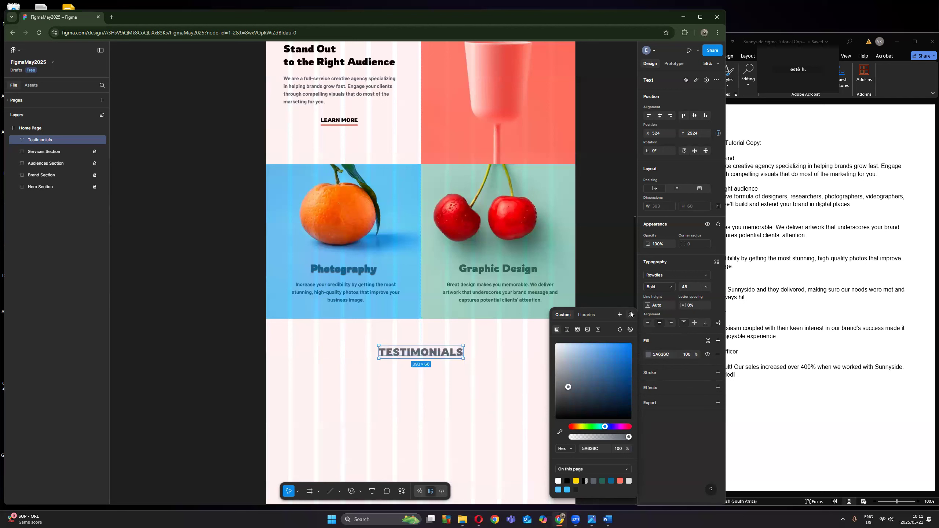
click(631, 314)
Step: Nudge the Testimonials heading up to Y 2879, closer to the cards above, and deselect it
key(Up)
key(Up)
key(Up)
key(Up)
key(Up)
key(Up)
key(Up)
key(Up)
key(Up)
key(Up)
key(Up)
key(Up)
key(Up)
key(Up)
key(Up)
key(Up)
key(Up)
key(Up)
key(Up)
key(Up)
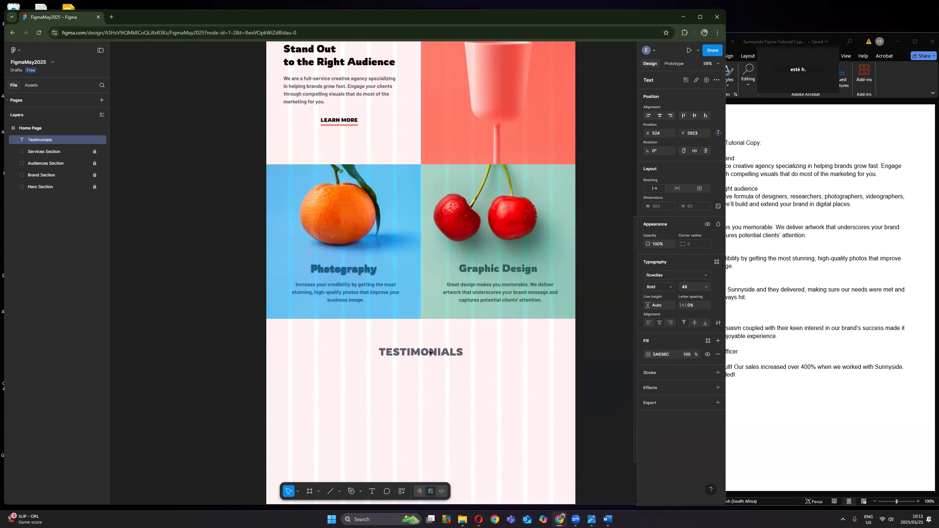
key(Up)
key(Up)
key(Up)
key(Up)
key(Up)
key(Up)
key(Up)
key(Up)
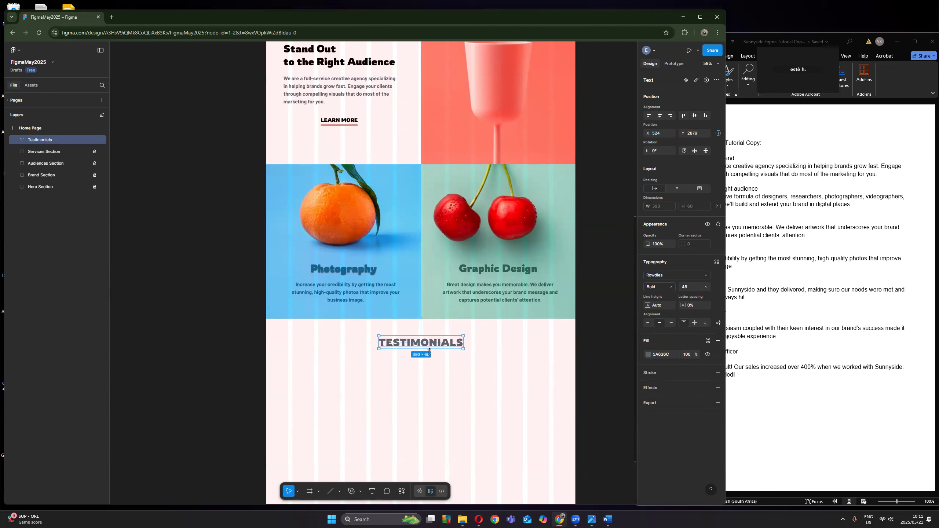
click(116, 305)
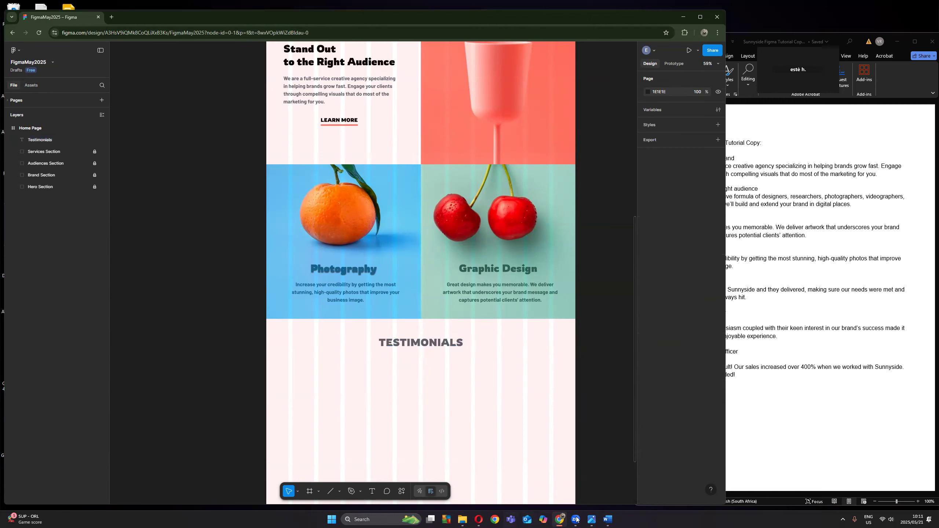
Step: Place the image-emily picture from the Figma_Sunnyside_images folder below the Testimonials heading, near the page's left edge
click(463, 519)
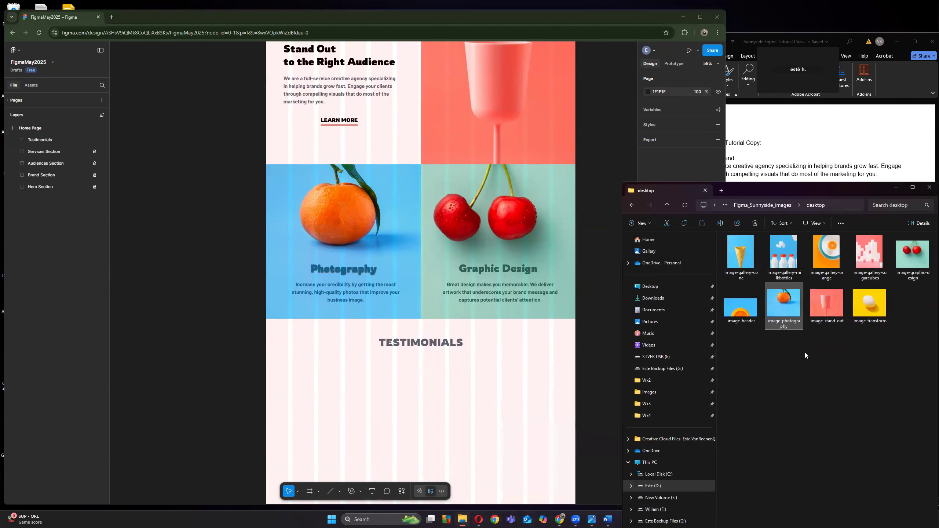
click(762, 205)
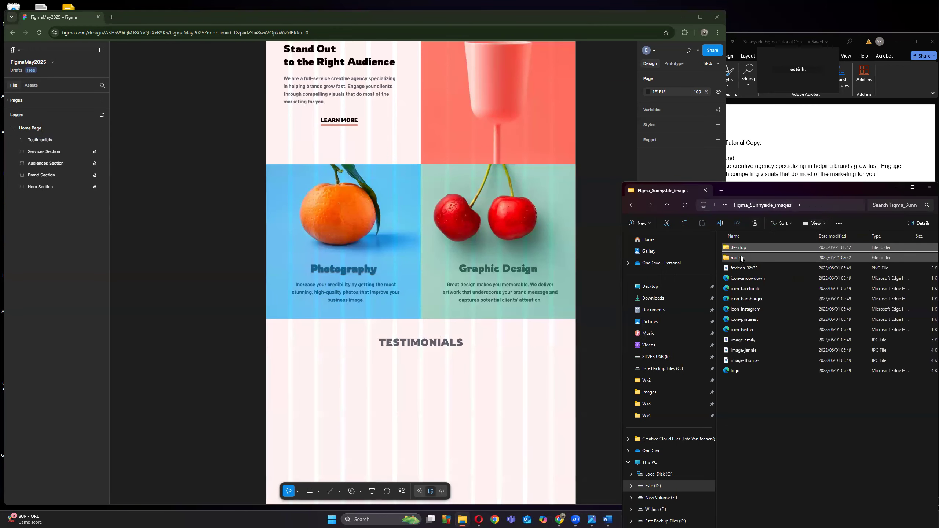
drag(743, 340, 301, 377)
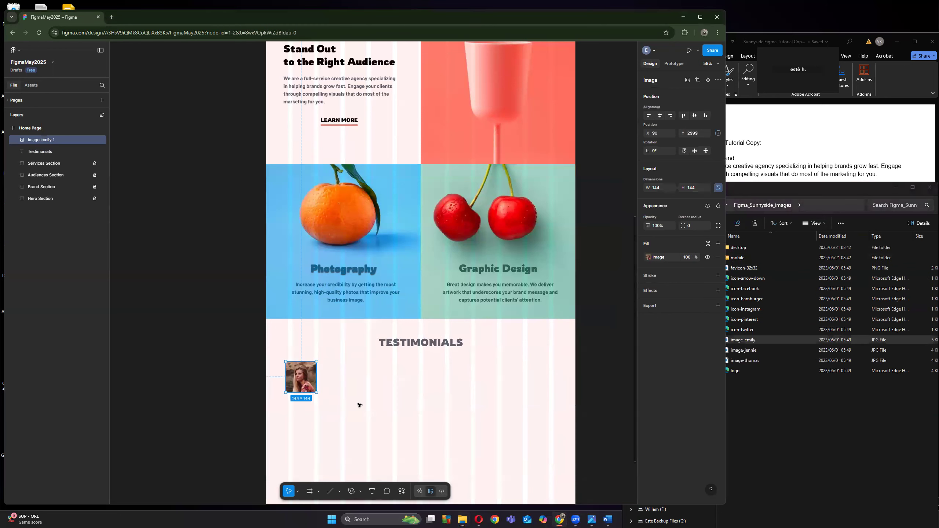
click(896, 188)
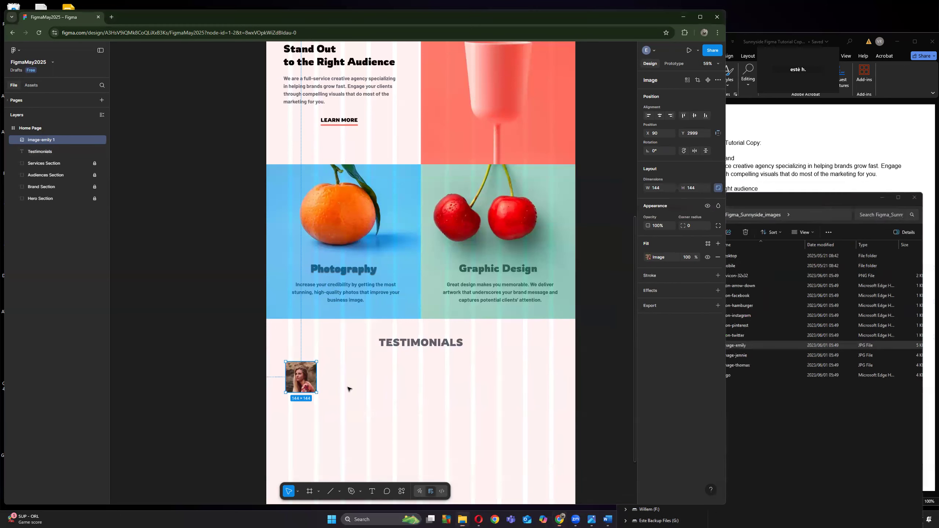
Step: Move the testimonial portrait slightly right and up to about X 122, Y 2978
mouse_move(301, 378)
mouse_down()
mouse_move(317, 380)
mouse_move(308, 373)
mouse_up()
scroll(383, 343, down, 1)
scroll(384, 344, down, 3)
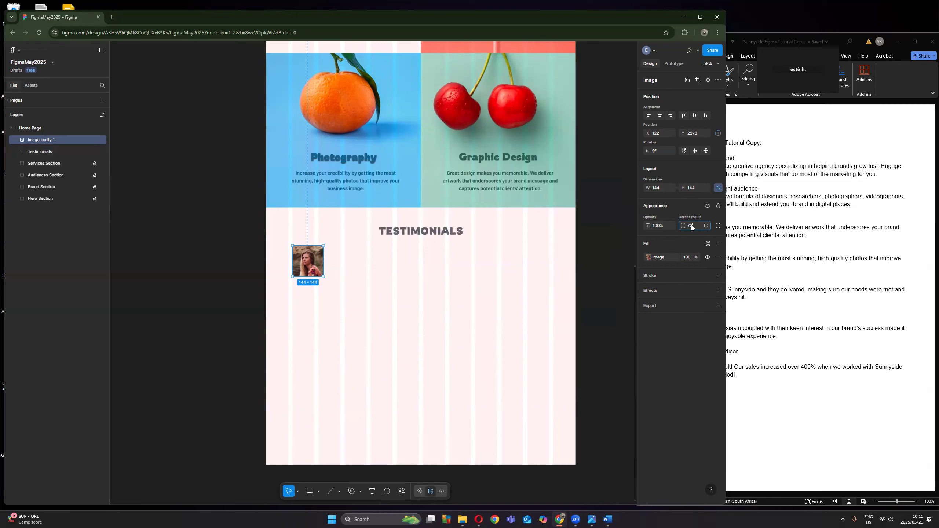
Step: Round the testimonial portrait's corners into a full circle and add a text with the client's first name below it
key(Return)
click(372, 491)
click(301, 298)
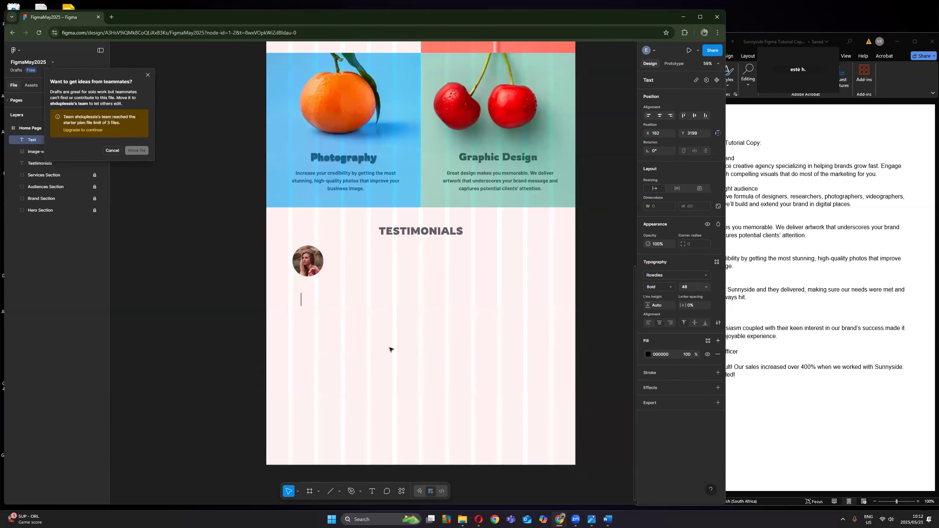
text(EMILY)
Step: Remove the uppercase setting from the client's name below the portrait and set its font size to 36
key(ctrl+a)
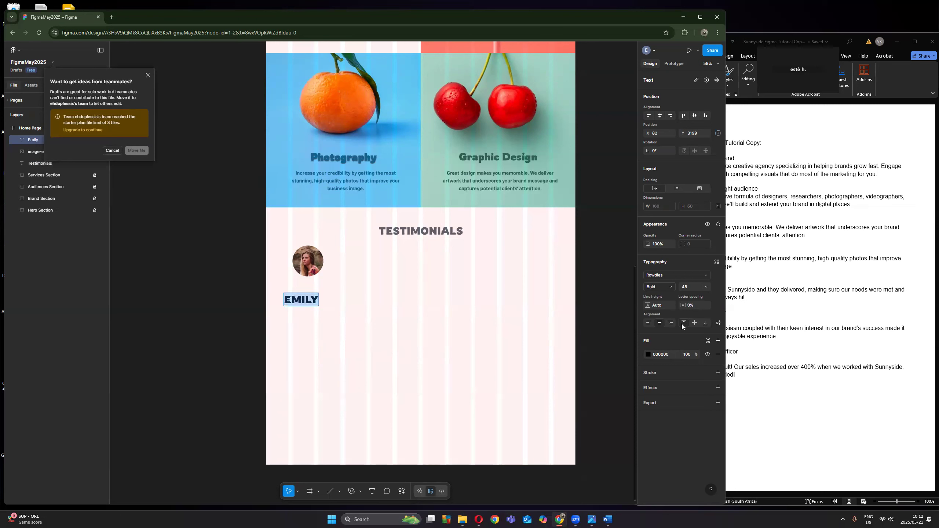
click(718, 322)
click(592, 408)
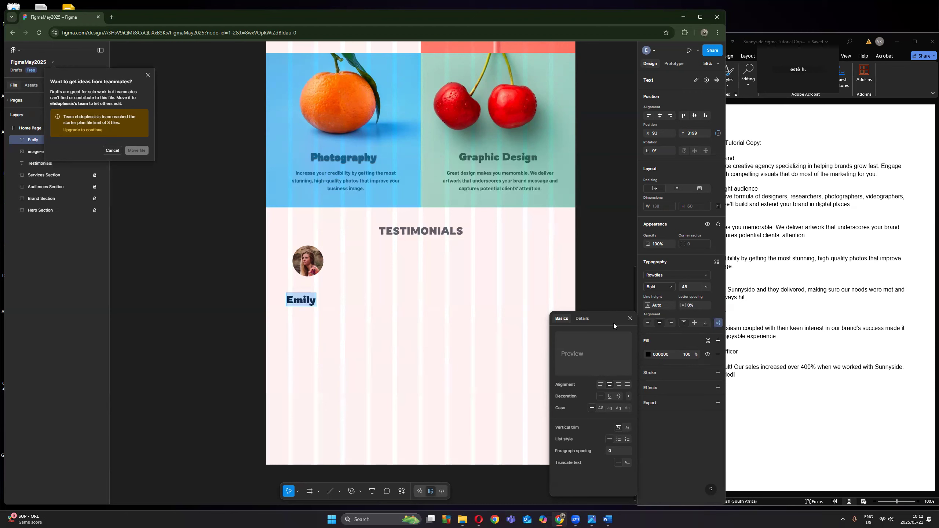
click(705, 288)
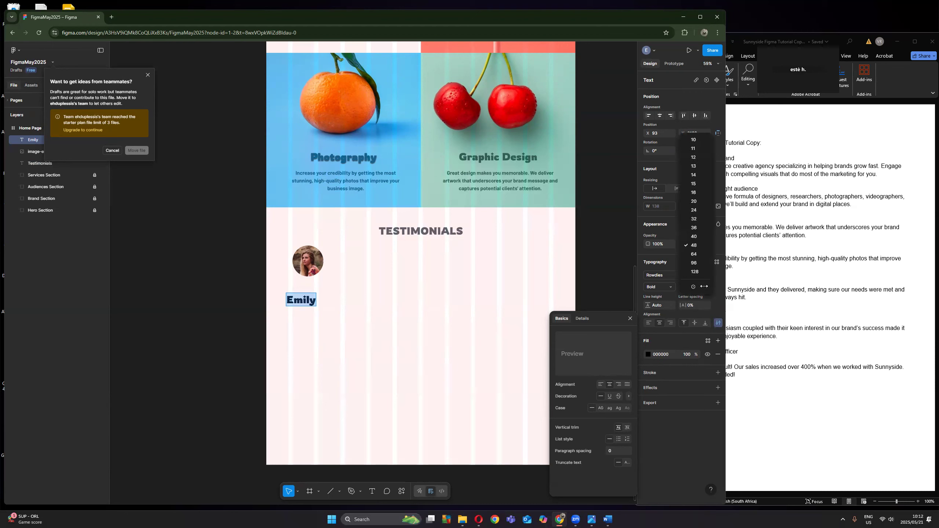
click(694, 227)
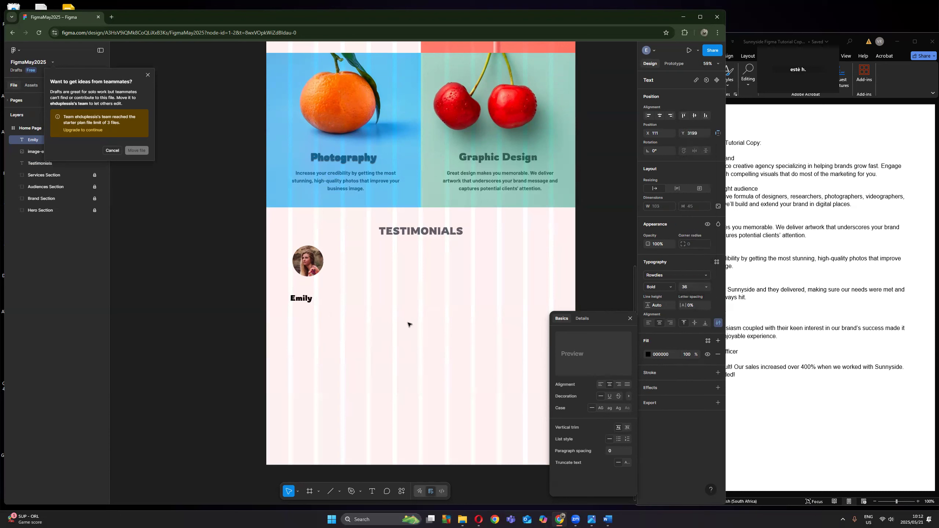
click(703, 287)
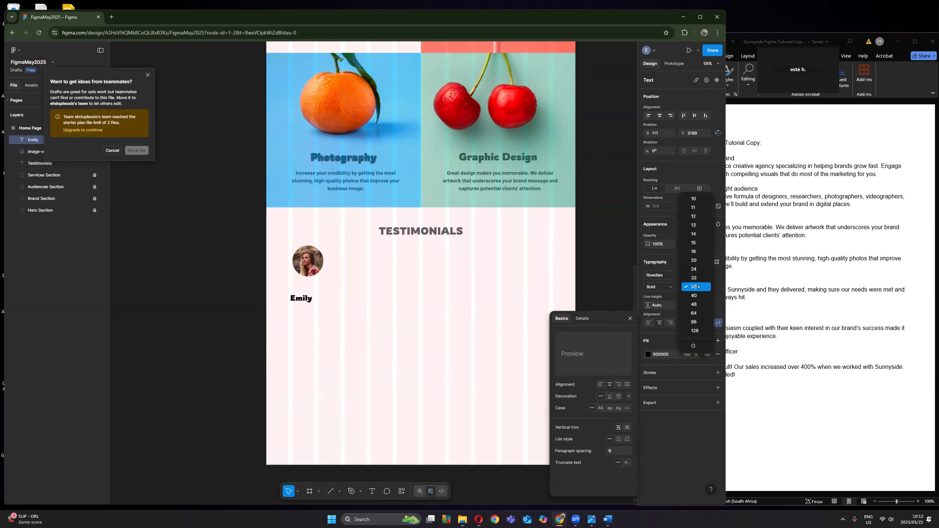
click(196, 299)
double_click(301, 299)
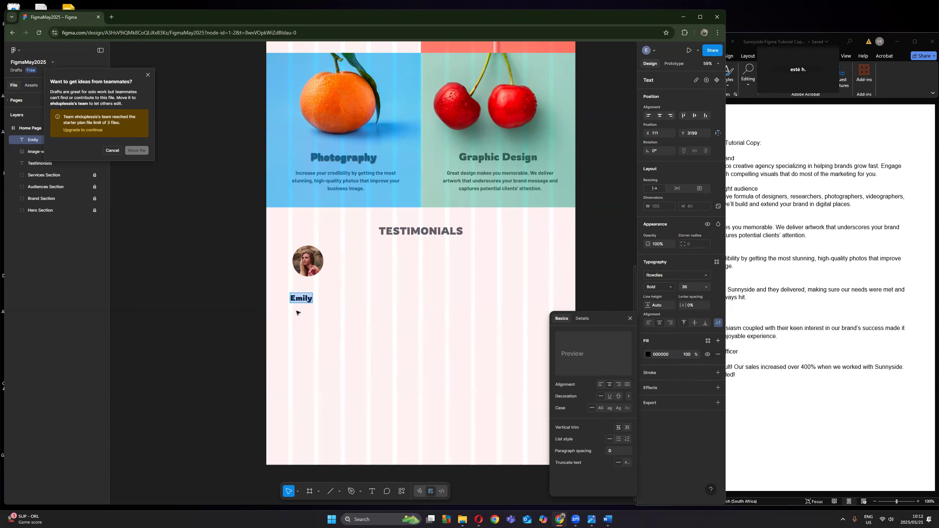
Step: Move the client's name directly under the portrait to about X 142, Y 3137, and duplicate it just below at about X 140, Y 3182
key(Escape)
drag(302, 301, 311, 288)
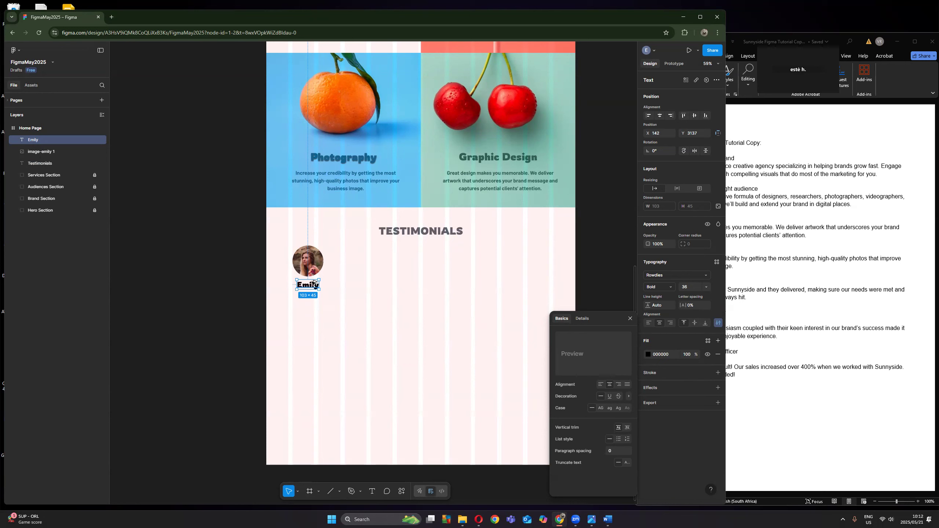
drag(311, 289, 312, 296)
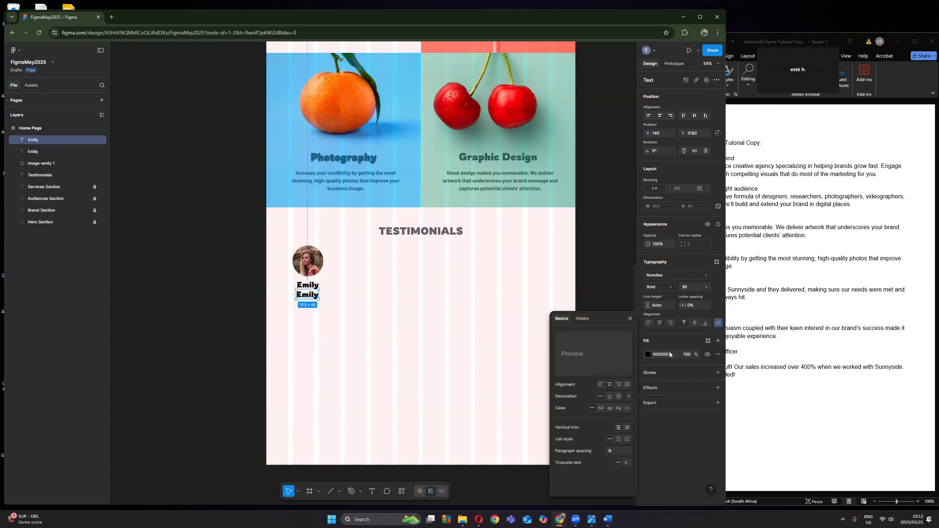
Step: Style the duplicated client name text with fill 5A636C, Regular weight and font size 24
click(648, 354)
click(586, 481)
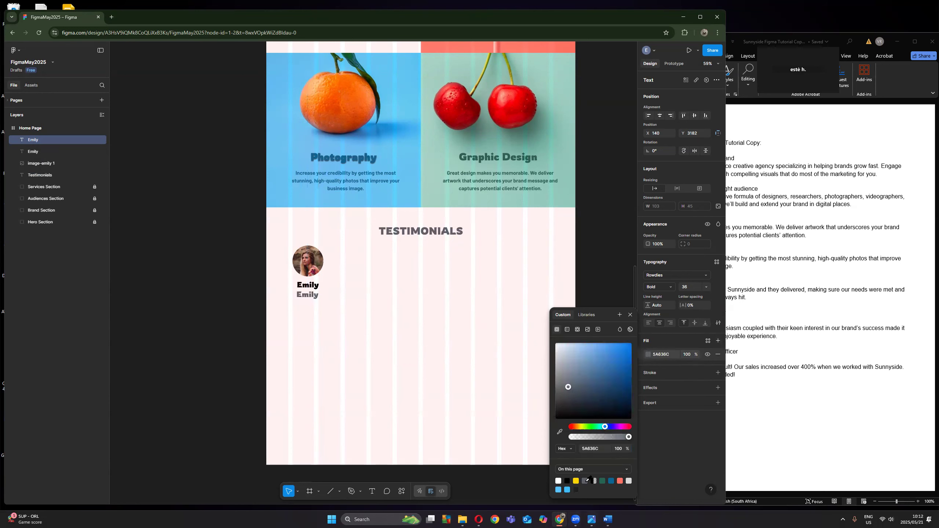
click(671, 287)
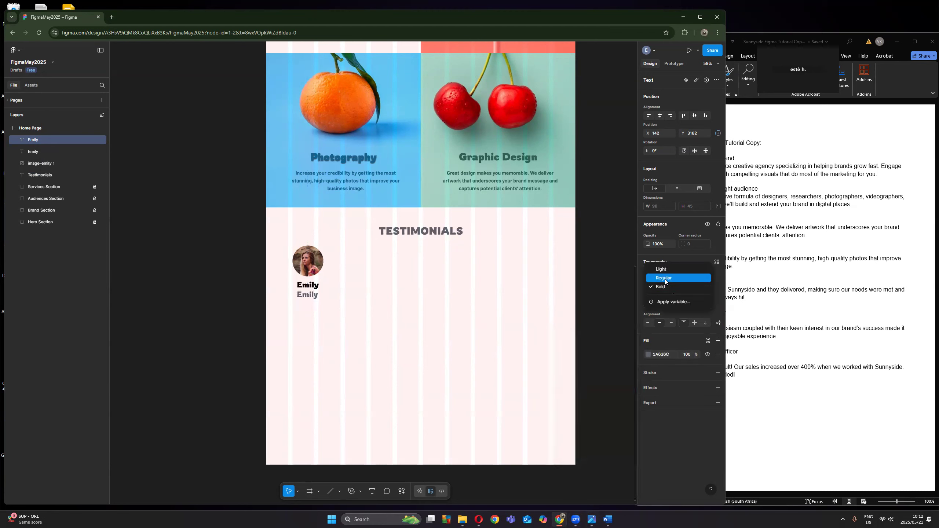
click(665, 278)
click(706, 288)
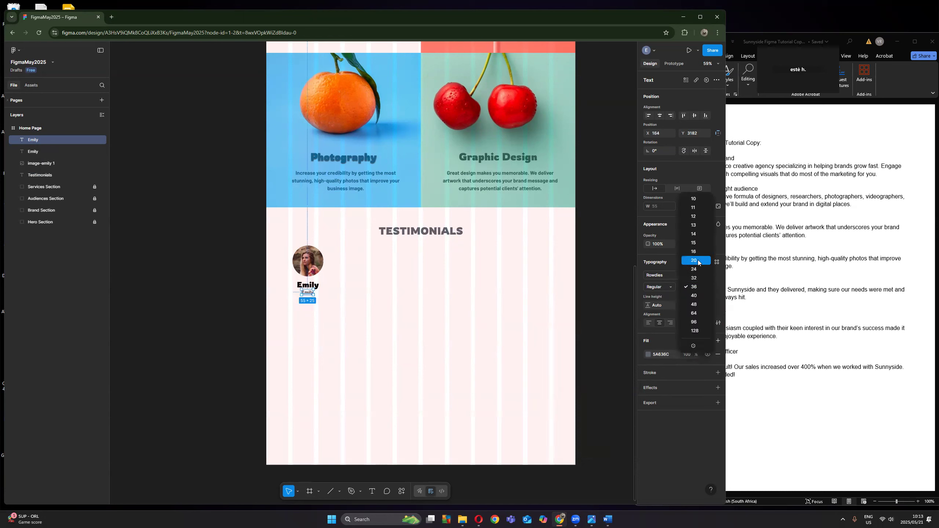
click(697, 269)
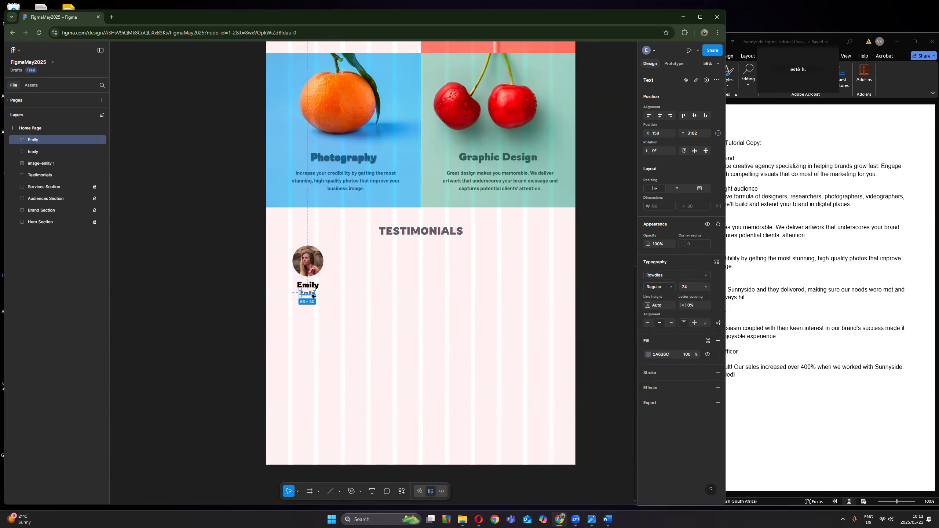
Step: Replace the duplicated name text under the client's name with "Marketing Director"
click(371, 491)
double_click(307, 293)
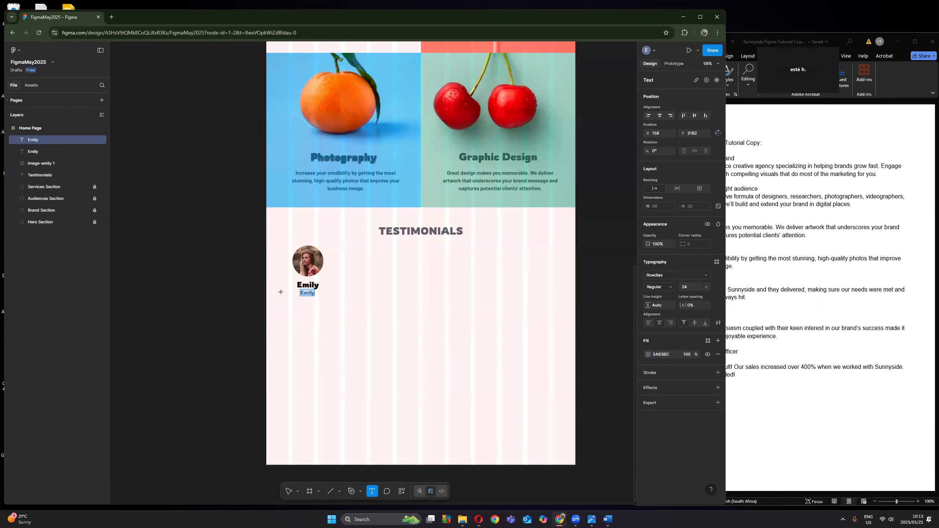
text(Marketing Director)
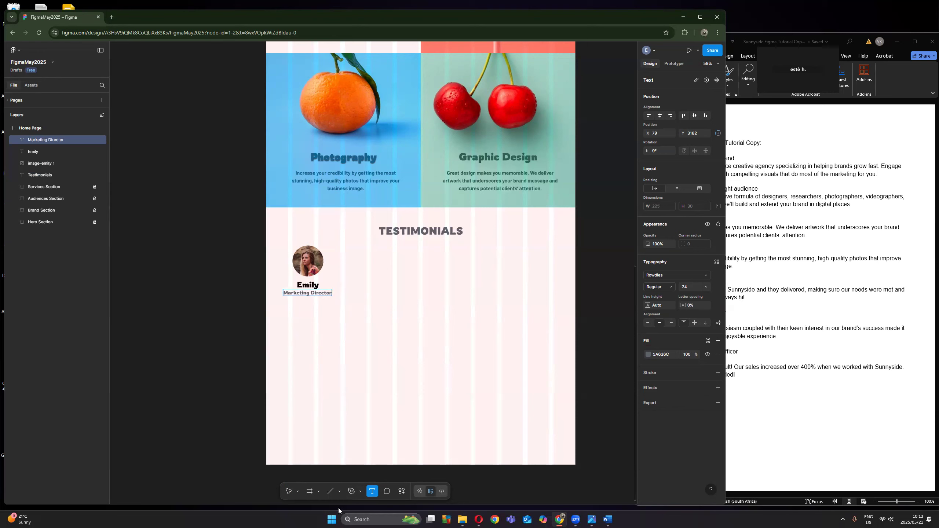
click(289, 491)
click(247, 320)
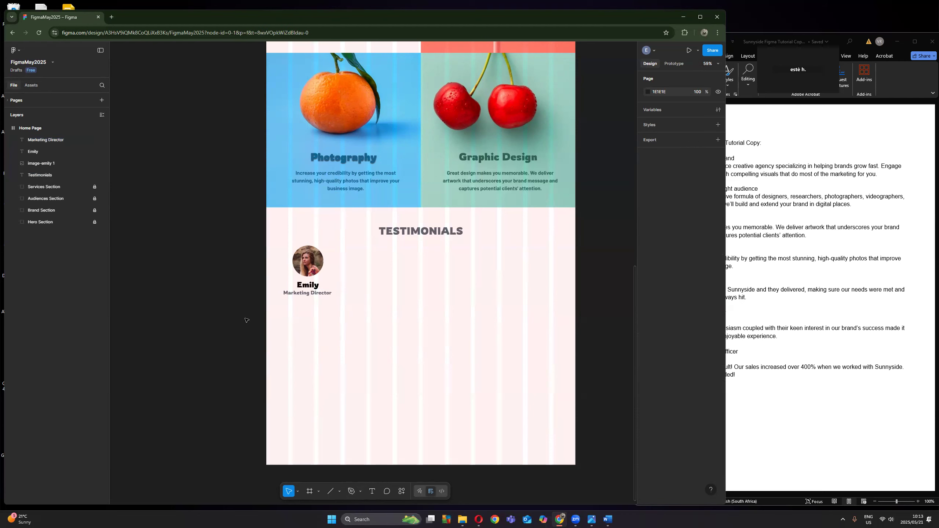
click(312, 295)
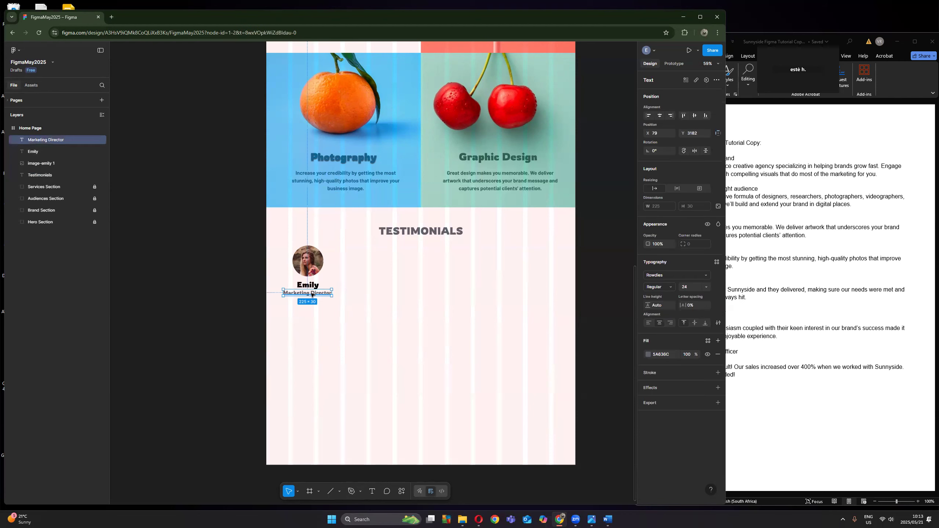
click(187, 317)
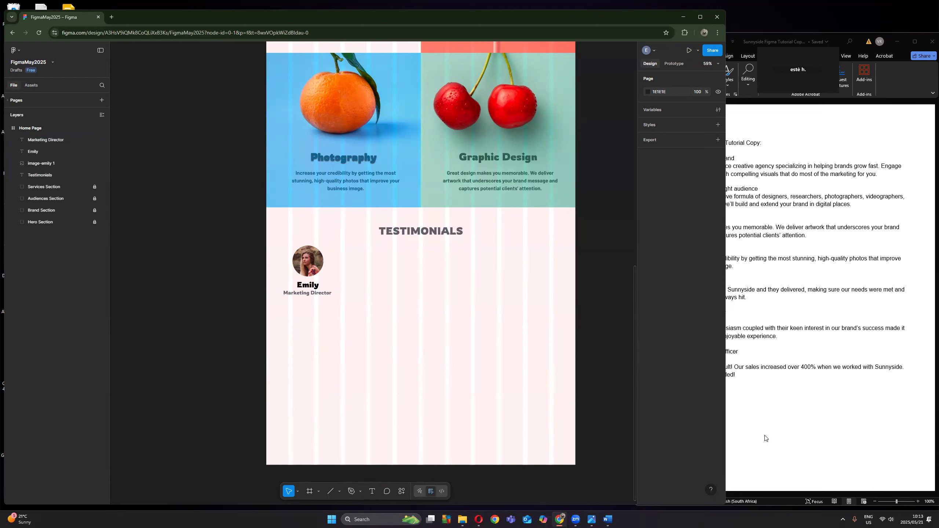
Step: Copy the first client testimonial quote from the Word document and paste it into a new text box, about 339 × 121, below the job title
click(773, 409)
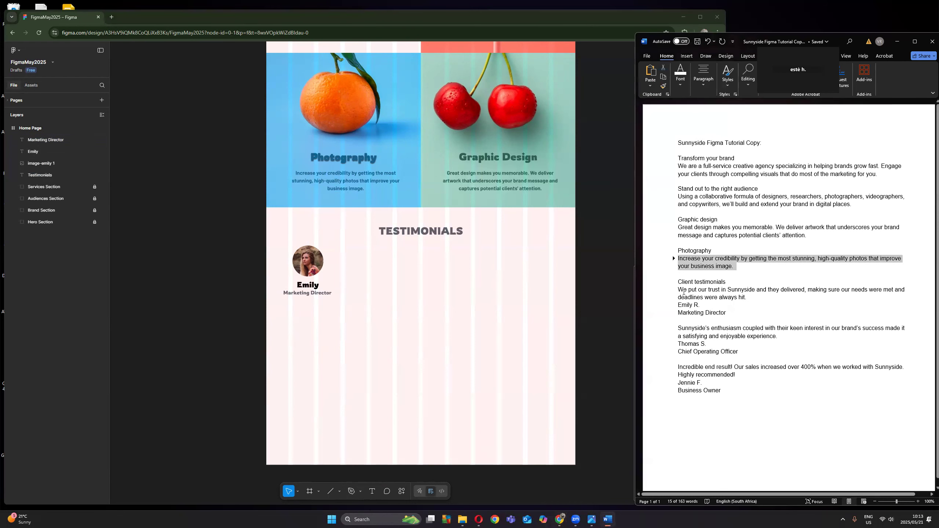
triple_click(752, 297)
key(ctrl+c)
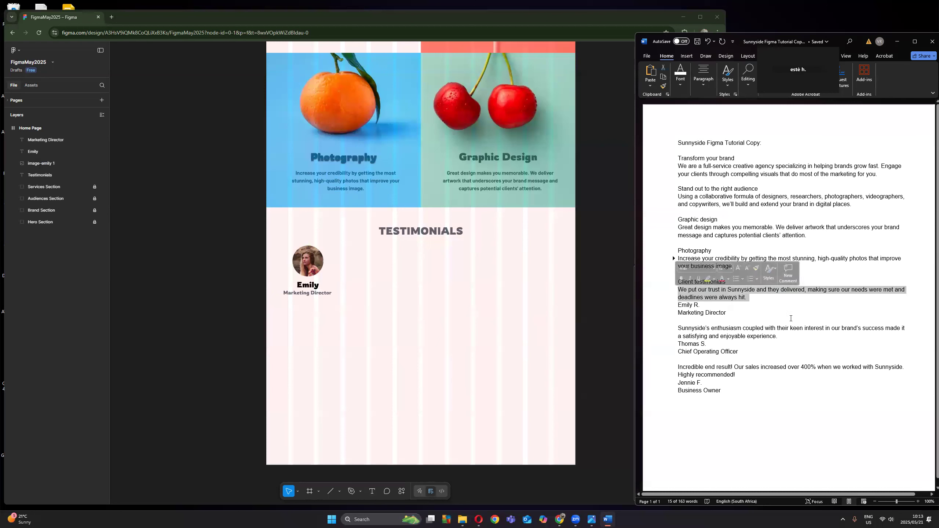
click(374, 491)
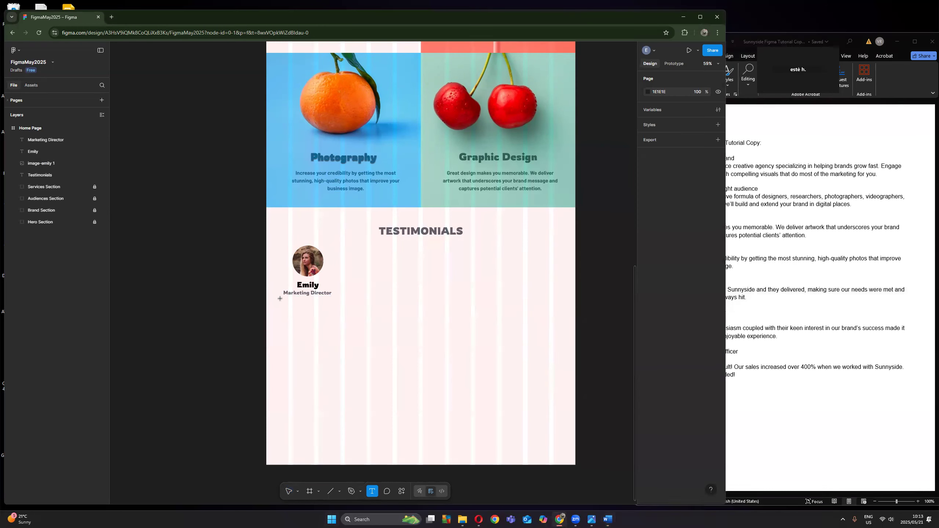
drag(273, 297, 344, 323)
key(ctrl+v)
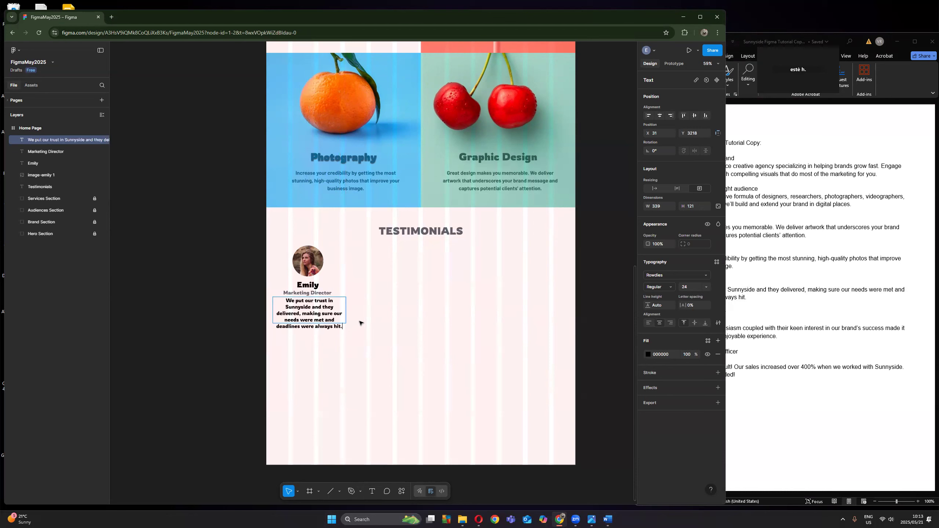
Step: Change the font of the whole pasted testimonial quote to Roboto
key(ctrl+a)
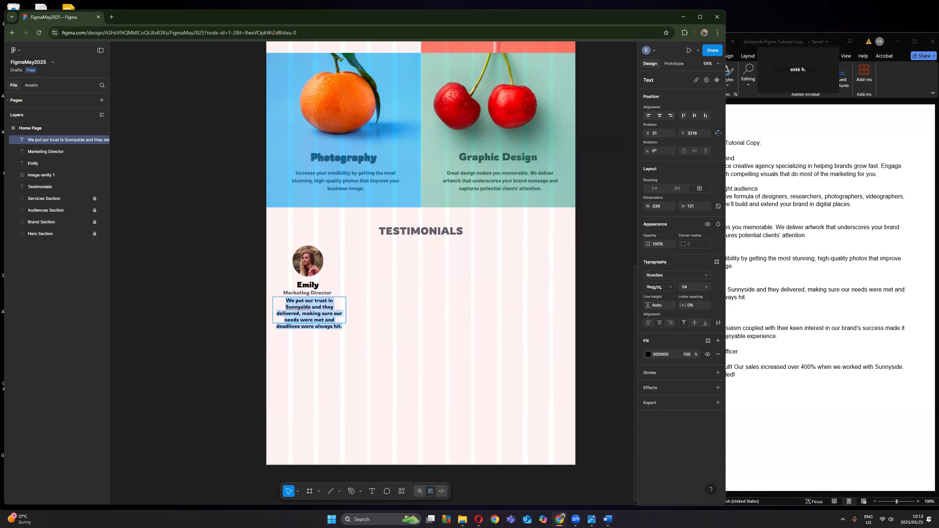
click(667, 275)
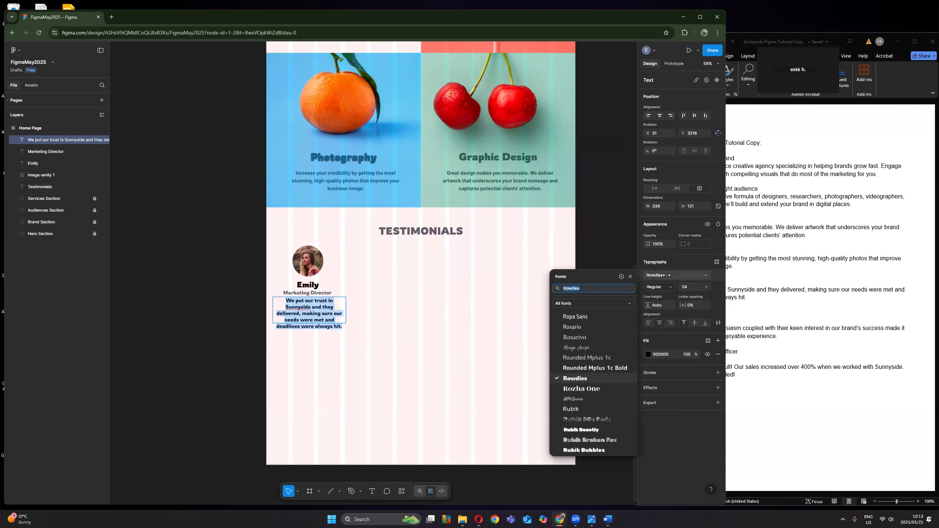
text(robo)
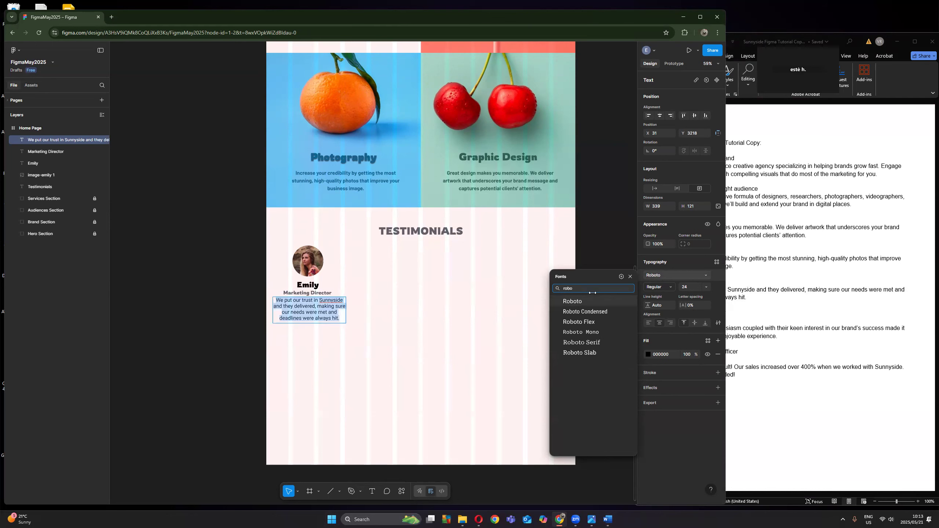
click(580, 303)
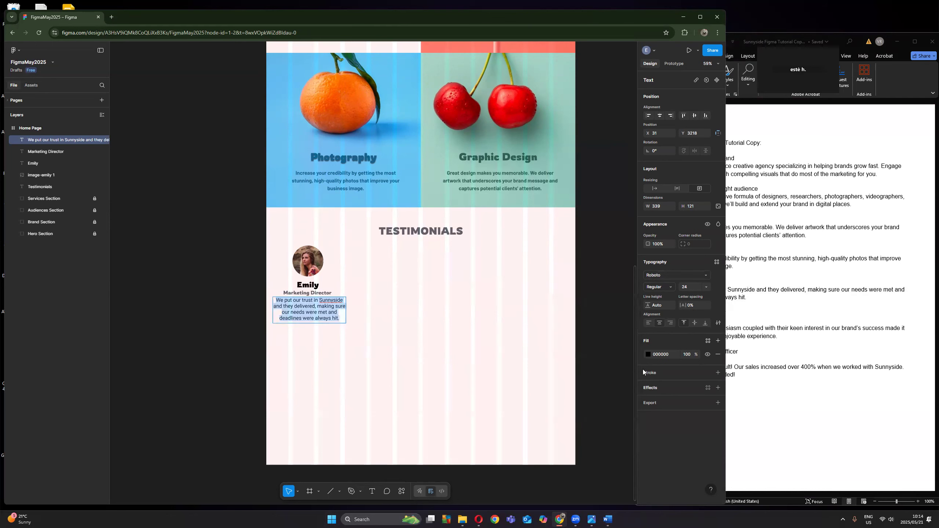
Step: Set the quote's fill to 5A636C and shift its text box slightly down to about X 34, Y 3227
click(648, 354)
click(584, 481)
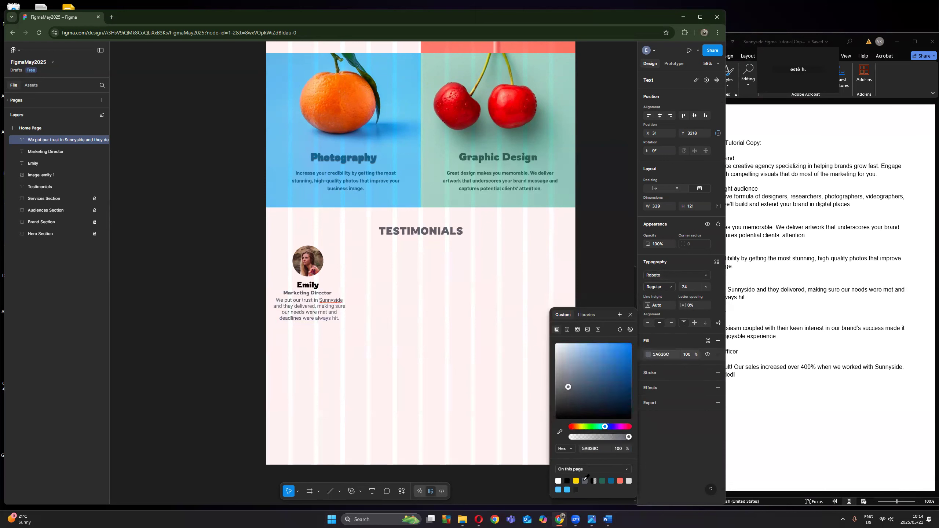
key(Return)
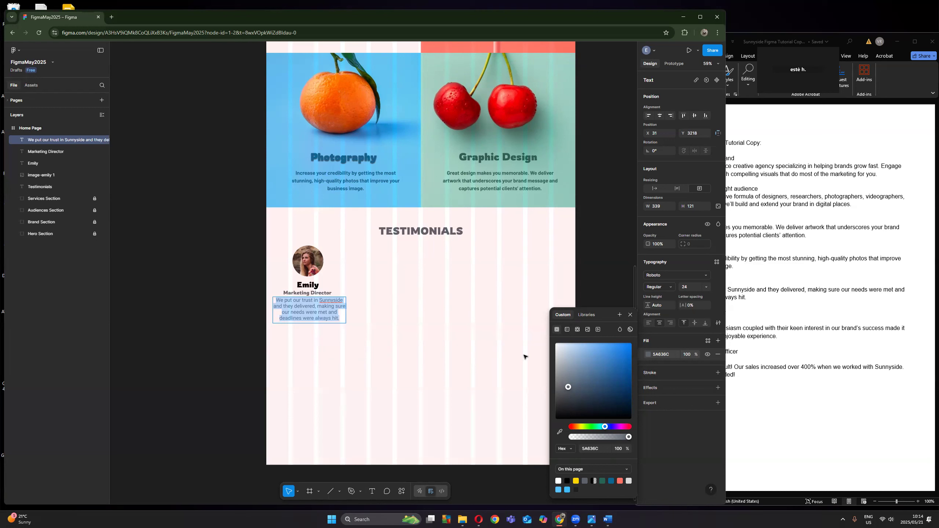
click(629, 315)
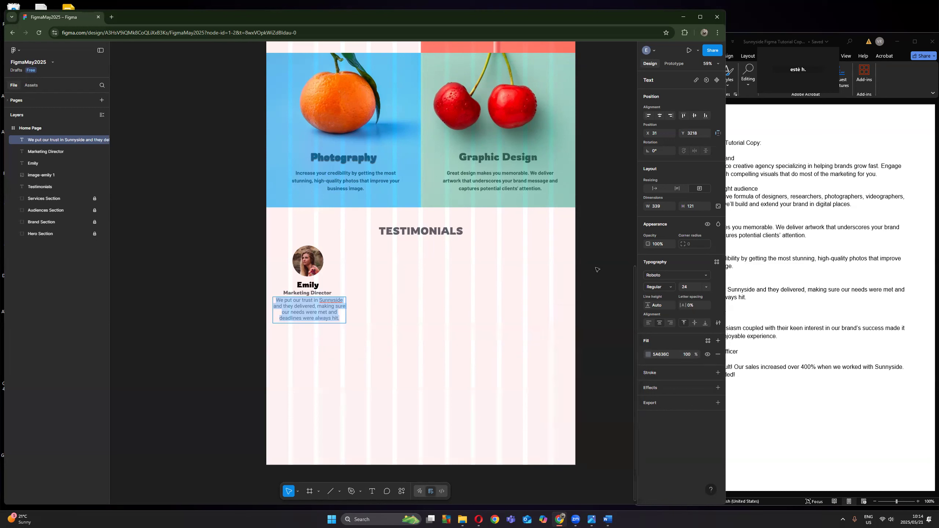
key(Escape)
drag(318, 316, 320, 320)
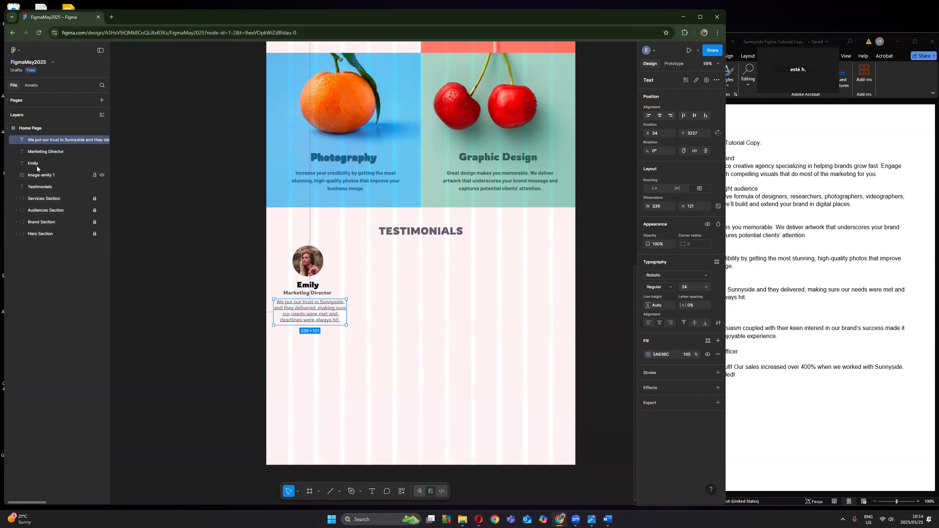
Step: Group the quote, job title, client name and photo layers, and name the group "Testimonial" followed by the client's first name
shift+click(44, 174)
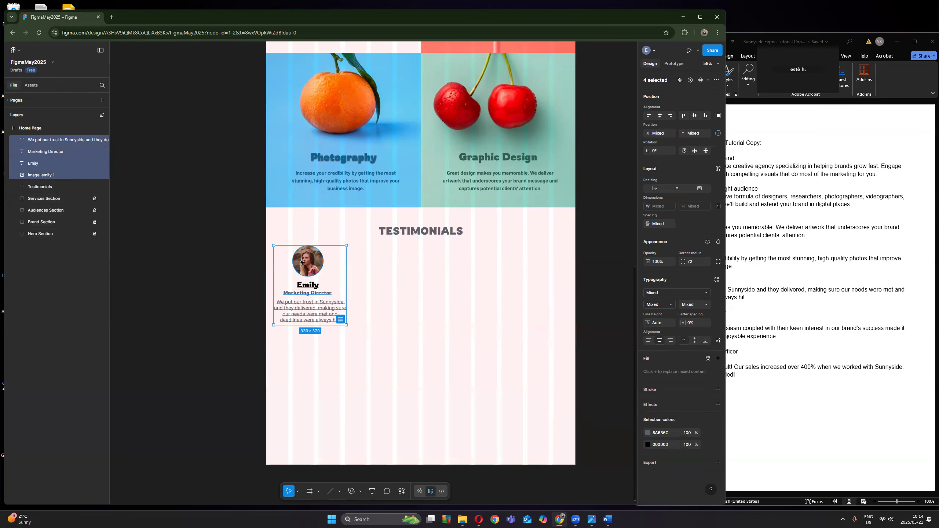
key(ctrl+g)
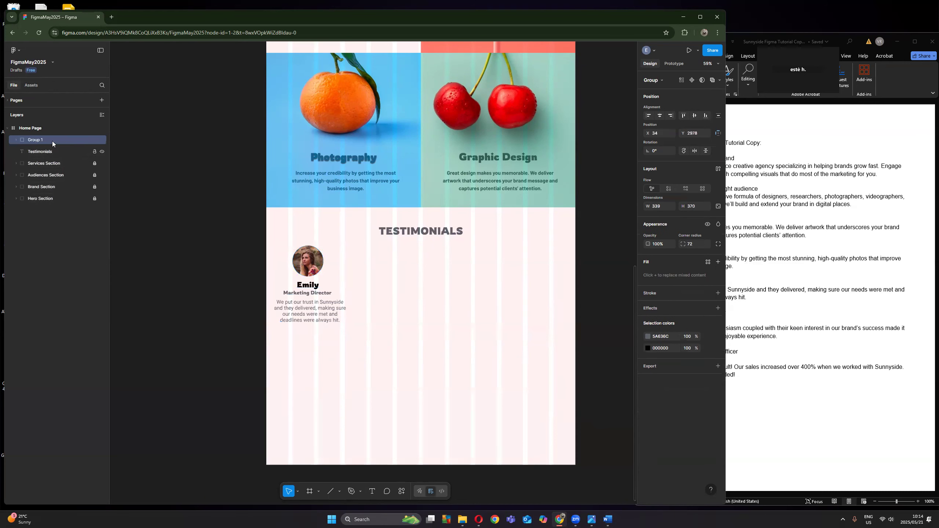
double_click(35, 140)
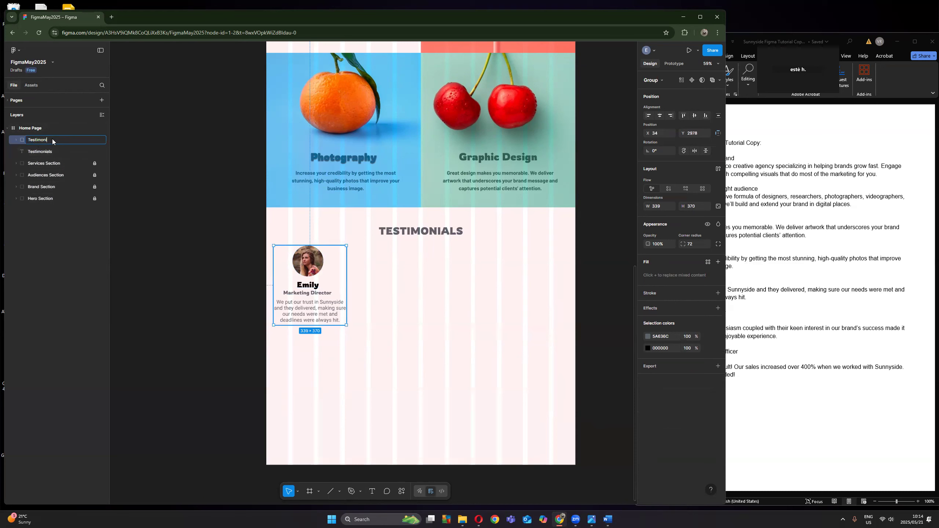
text(Testimonial Emily)
key(Return)
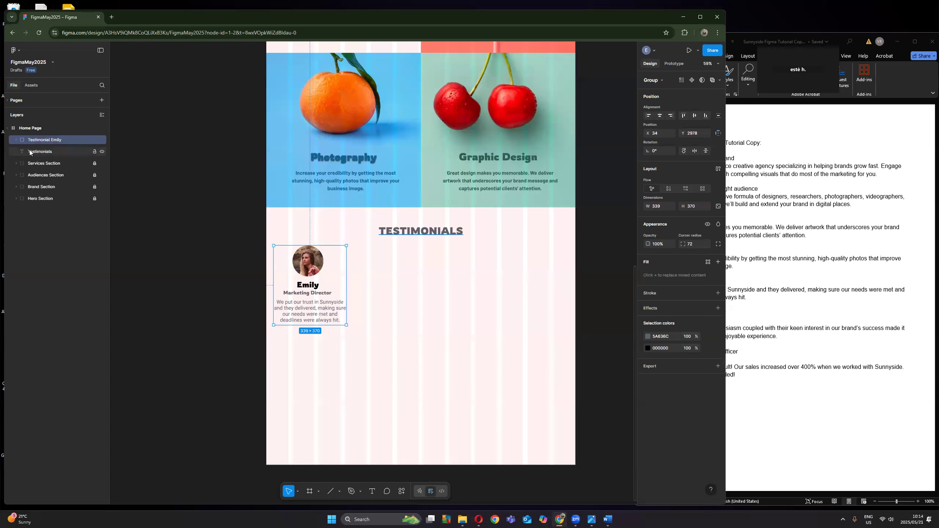
Step: Move the client testimonial group below the Testimonials heading layer, toggling the heading's visibility off and on to check it
click(102, 151)
click(103, 151)
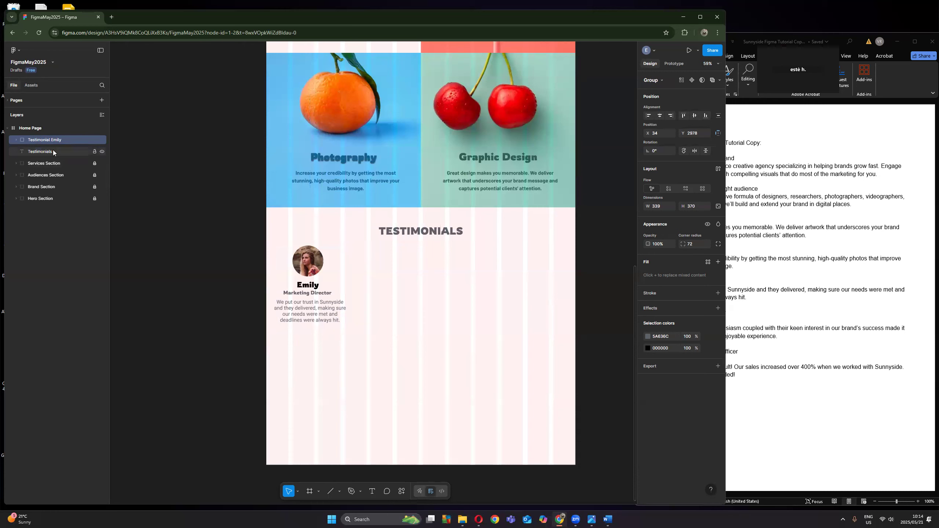
drag(58, 140, 58, 159)
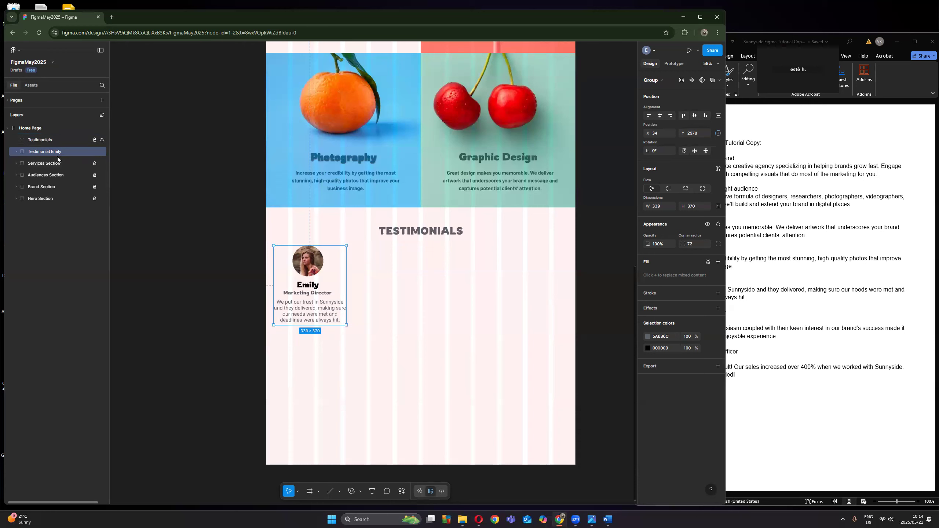
click(100, 139)
click(102, 140)
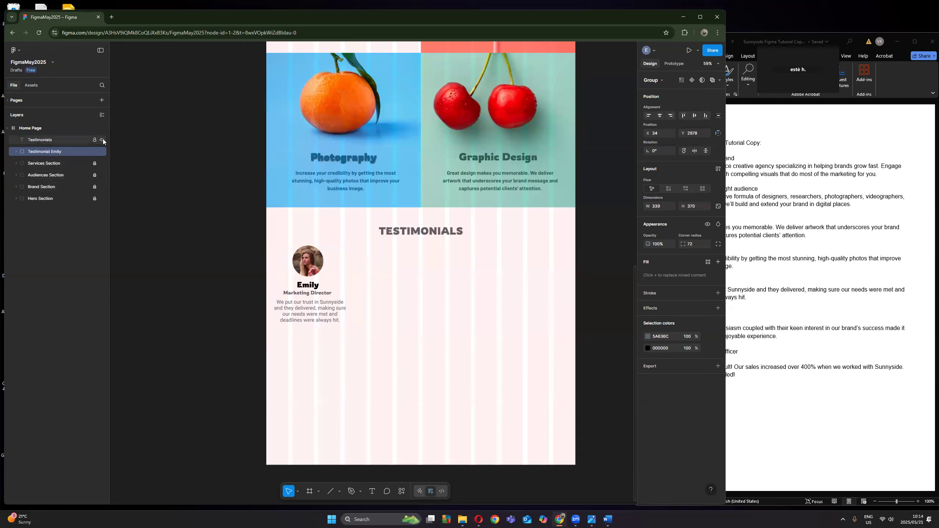
Step: Expand the client testimonial group to show its layers and rename the group "Testimonials"
click(16, 151)
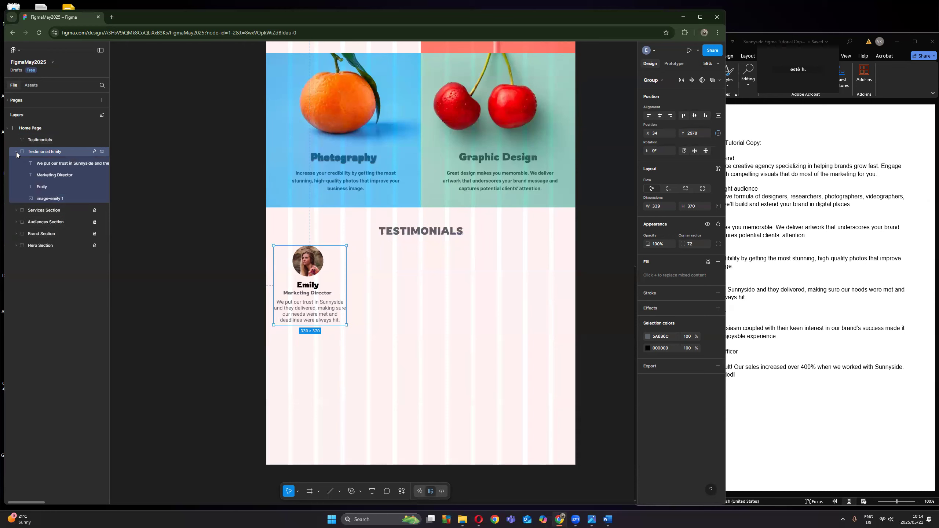
click(146, 184)
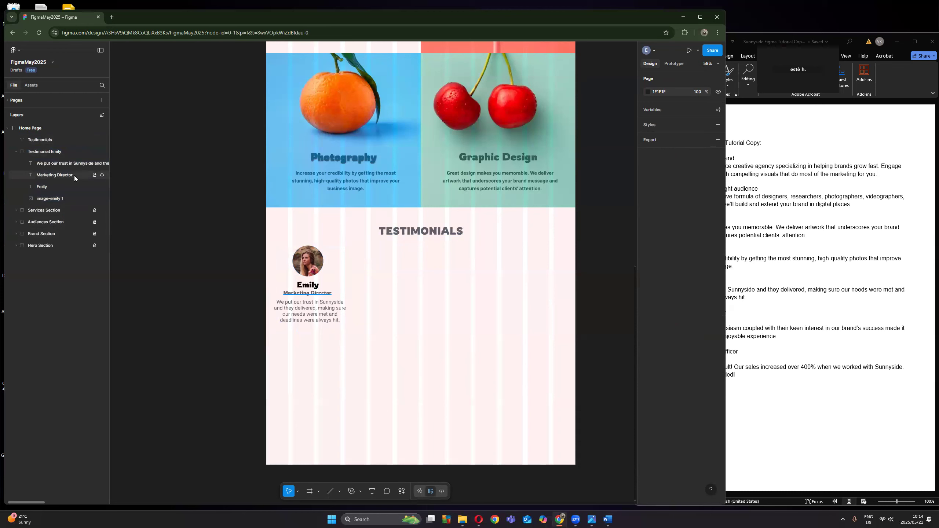
click(40, 151)
click(44, 140)
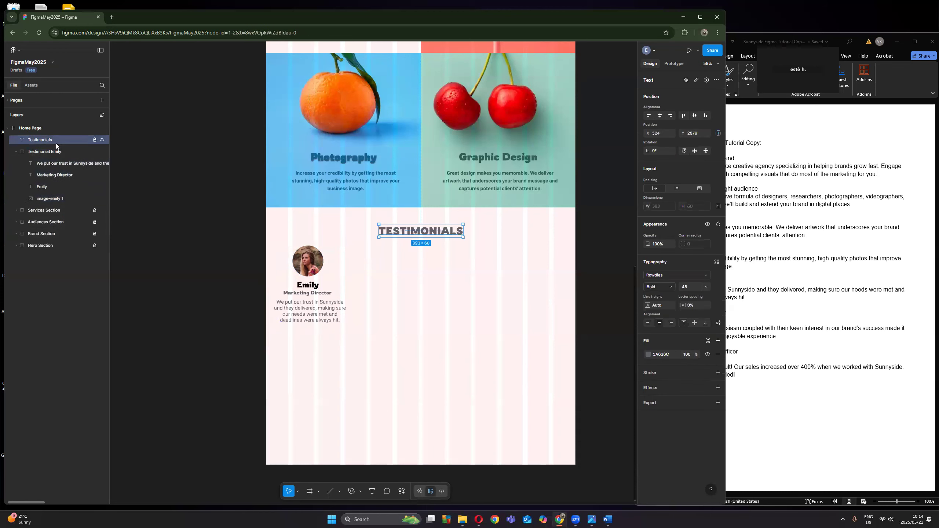
click(60, 151)
double_click(50, 151)
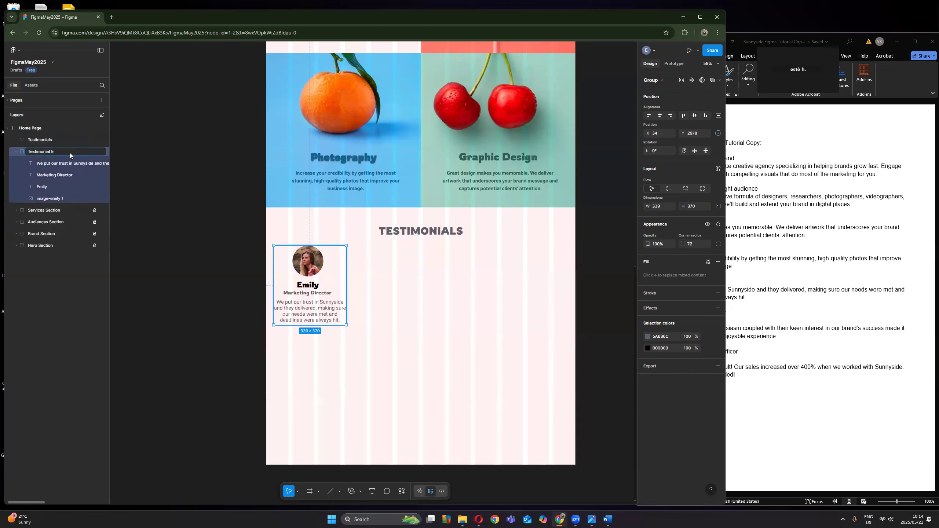
text(ls)
key(Return)
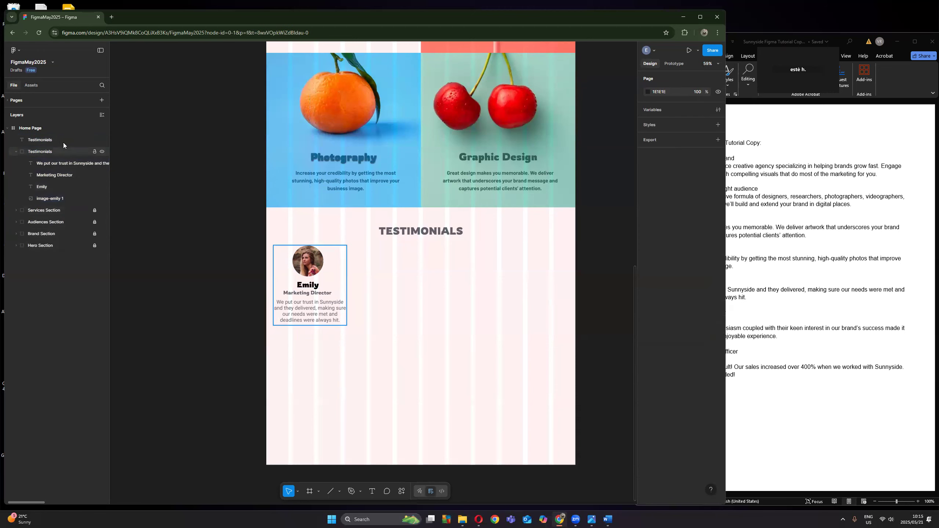
Step: Move the Testimonials heading layer into the Testimonials group and rename the layer "Testimonials copy"
click(41, 141)
mouse_move(41, 141)
mouse_down()
mouse_move(42, 157)
mouse_move(52, 149)
mouse_up()
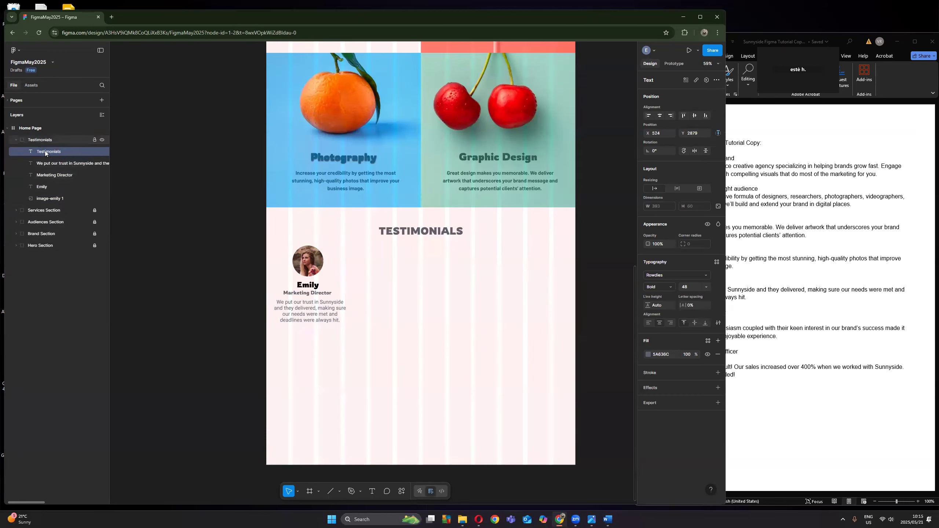
double_click(62, 152)
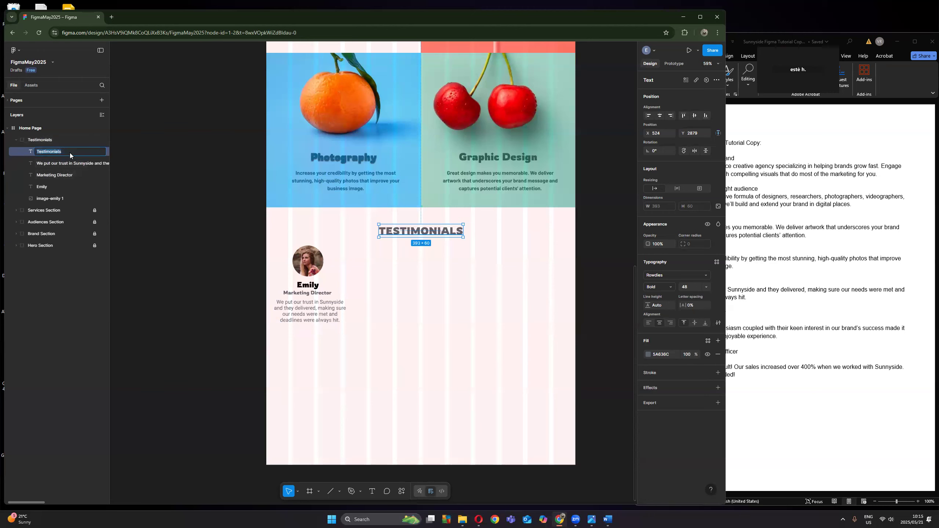
text(copy)
key(Return)
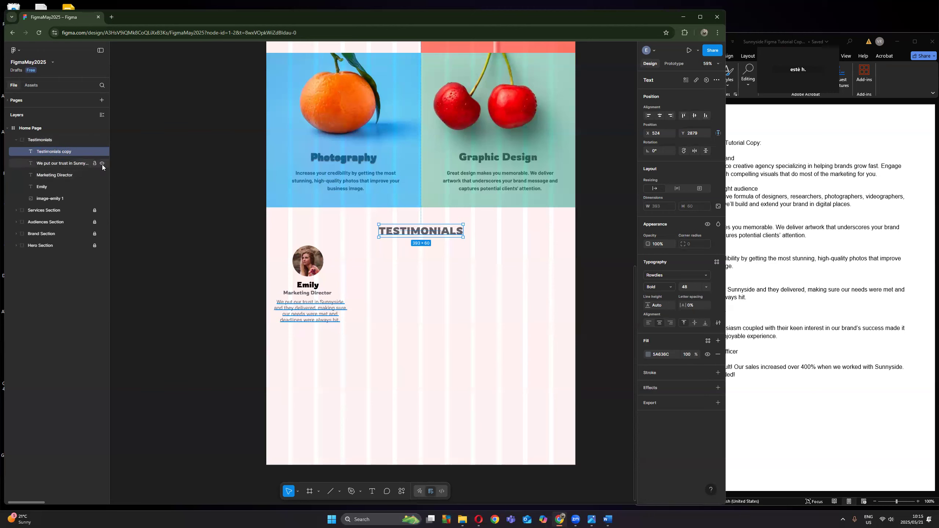
Step: Group the quote, job title, client name and photo layers, name the group "Testimonial" plus the client's first name, and collapse it
click(49, 167)
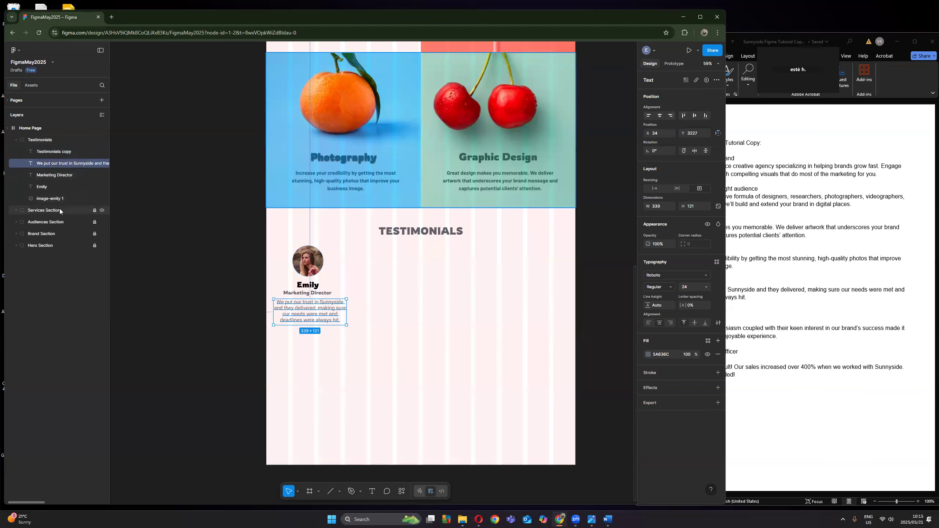
shift+click(53, 199)
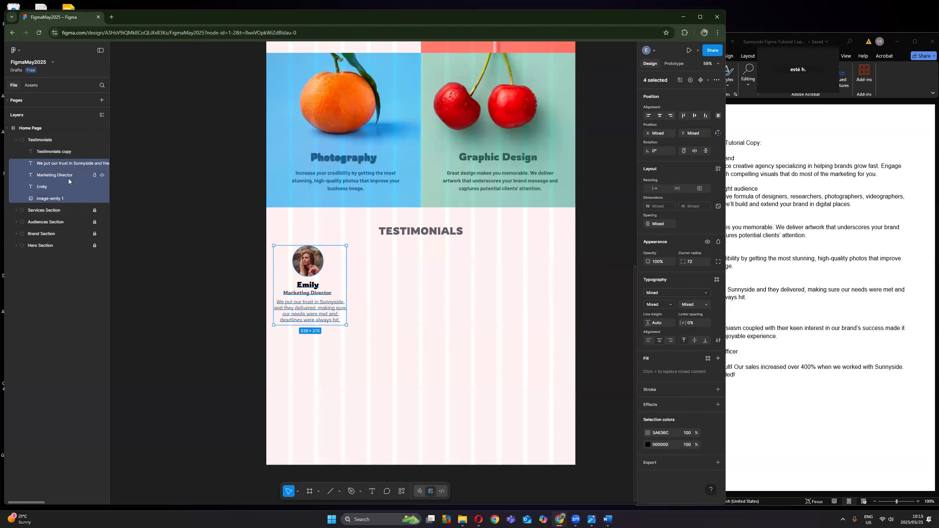
key(ctrl+g)
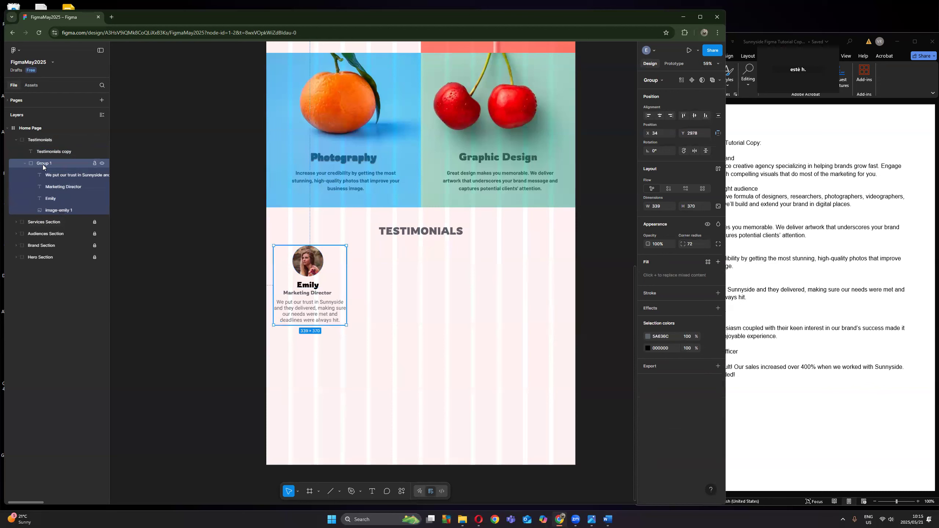
double_click(46, 165)
key(Return)
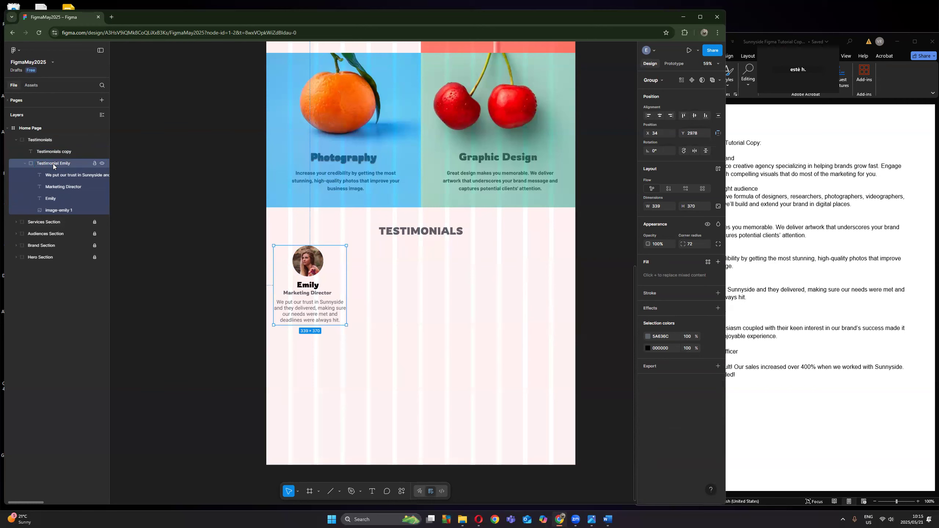
click(25, 163)
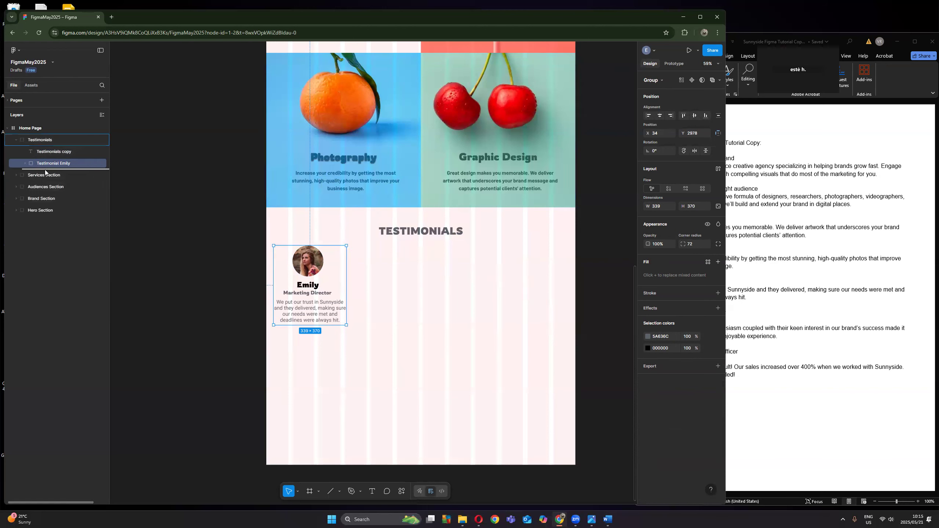
Step: Duplicate the client testimonial group and name the copy "Testimonial" followed by the second client's first name
key(ctrl+d)
double_click(75, 175)
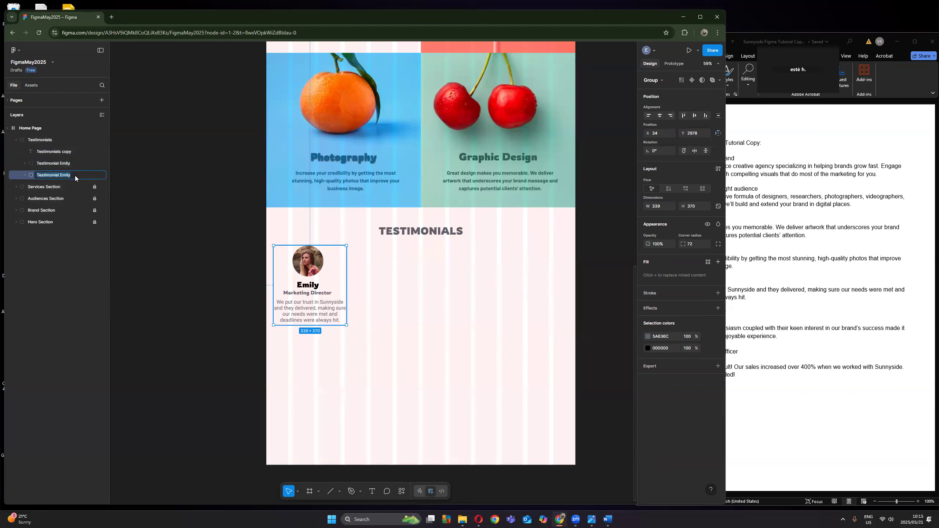
click(81, 175)
text(Thomas)
key(Return)
Step: Move the second client's testimonial group to the middle of the section under the heading, at about X 558, Y 2988
key(Right)
key(Right)
key(Right)
key(Right)
key(Right)
key(Right)
key(Right)
key(Right)
key(Right)
key(Right)
key(Right)
key(Right)
key(Right)
key(Right)
key(Right)
key(Right)
key(Right)
key(Right)
key(Right)
key(Right)
key(Right)
key(Right)
key(Right)
key(Right)
key(Right)
key(Right)
key(Right)
key(Right)
key(Right)
key(Right)
key(Right)
key(Right)
key(Right)
key(Right)
key(Right)
key(Right)
key(Right)
key(Right)
key(Right)
key(Right)
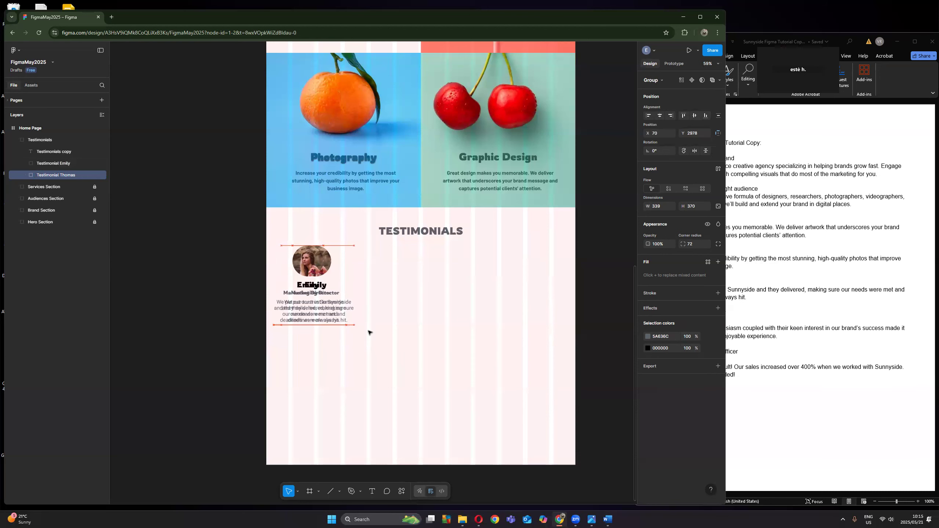
key(Right)
key(Right)
key(Right)
key(Right)
key(Right)
key(Right)
key(Right)
key(Right)
key(Right)
key(Right)
key(Right)
key(Right)
key(Right)
key(Right)
key(Right)
key(Right)
key(Right)
key(Right)
key(Right)
key(Right)
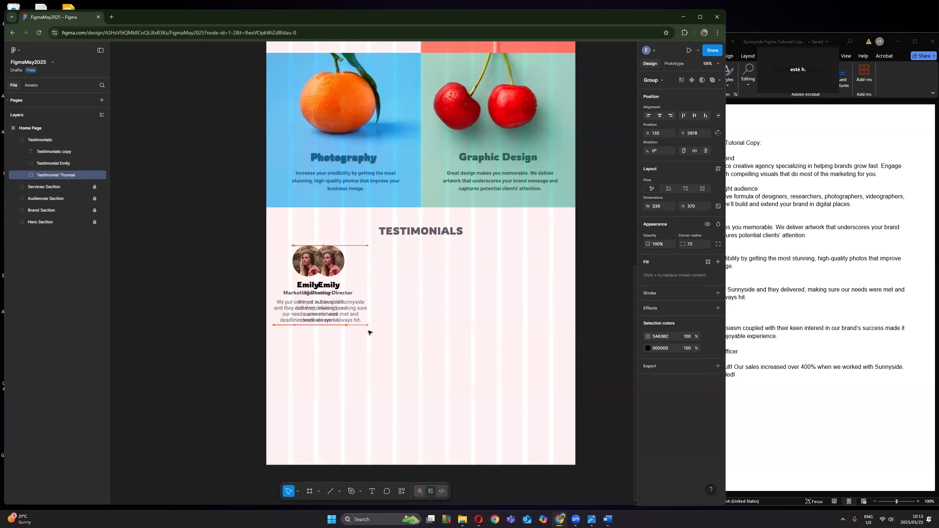
key(Right)
key(Right)
key(Right)
key(Right)
key(Right)
key(Right)
key(Right)
key(Right)
key(Right)
key(Right)
key(Right)
key(Right)
key(Right)
key(Right)
key(Right)
key(Right)
key(Right)
key(Right)
key(Right)
key(Right)
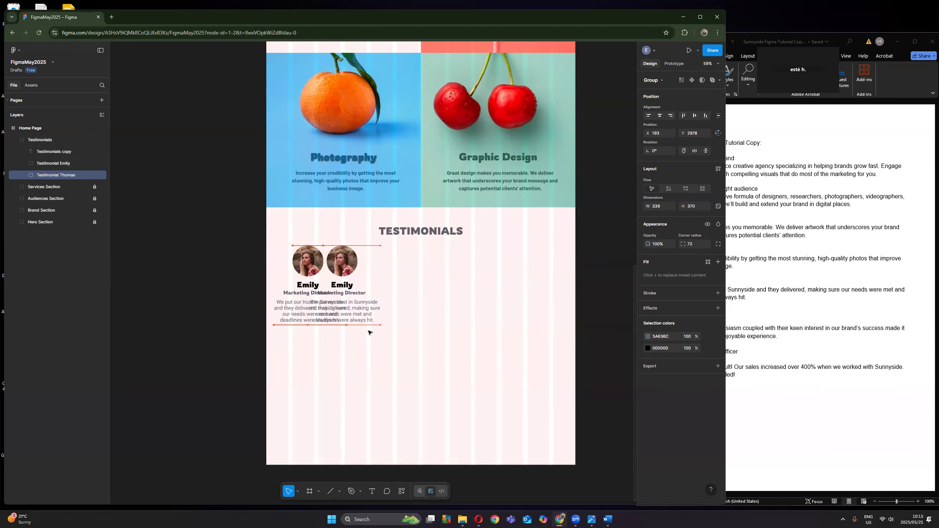
key(Right)
key(Right)
key(Right)
key(Right)
key(Right)
key(Right)
key(Right)
key(Right)
key(Right)
key(Right)
key(Right)
key(Right)
key(Right)
key(Right)
key(Right)
key(Right)
key(Right)
key(Right)
key(Right)
key(Right)
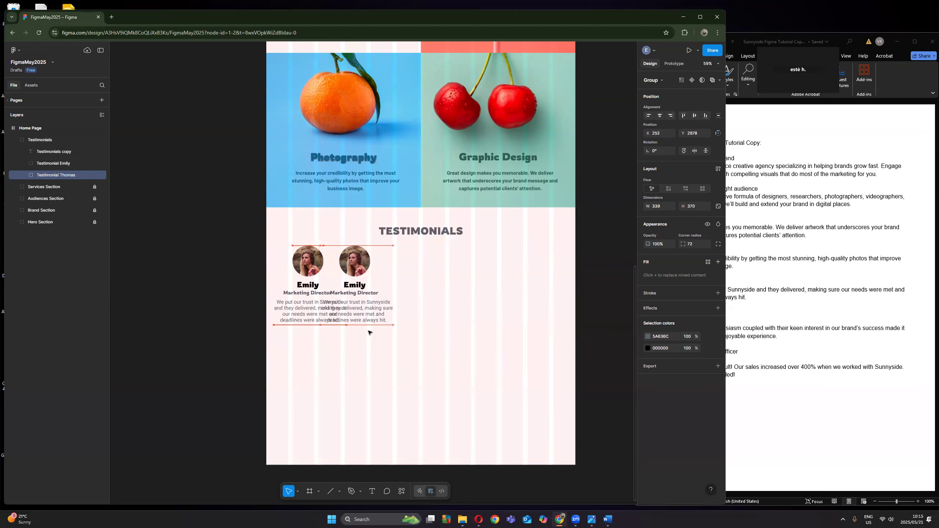
key(Right)
key(Right)
key(Right)
key(Right)
key(Right)
key(Right)
key(Right)
key(Right)
key(Right)
key(Right)
key(Right)
key(Right)
key(Right)
key(Right)
key(Right)
key(Right)
key(Right)
key(Right)
key(Right)
key(Right)
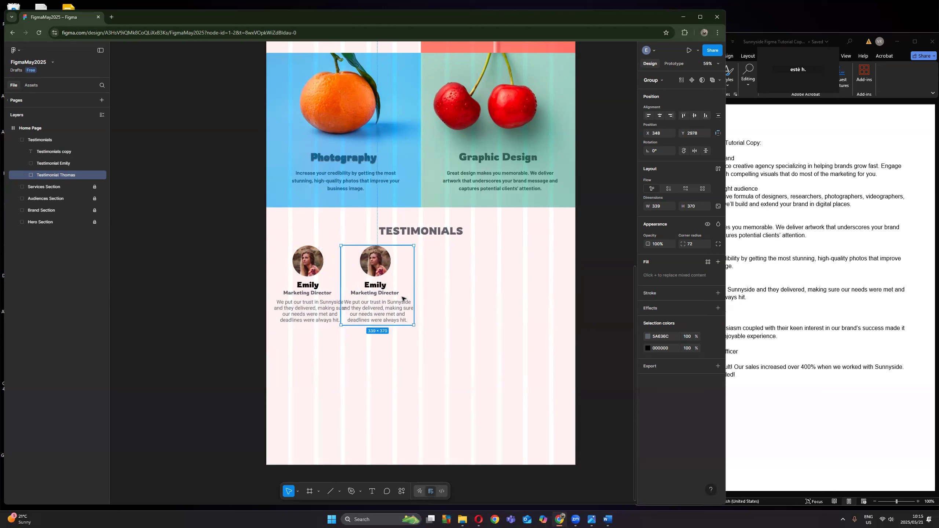
drag(382, 308, 427, 307)
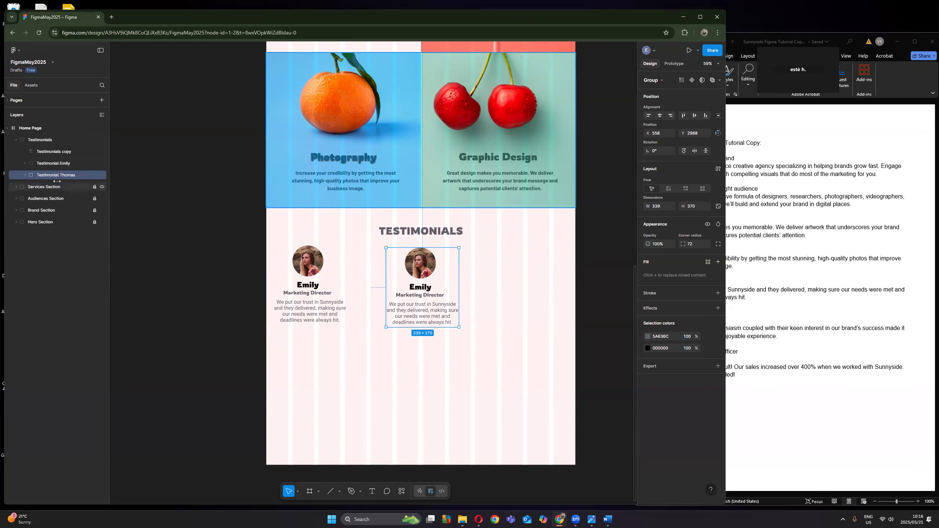
Step: Duplicate the second client's testimonial group and name the copy "Testimonial" plus the third client's first name from the Word copy document
drag(46, 176, 56, 180)
click(791, 432)
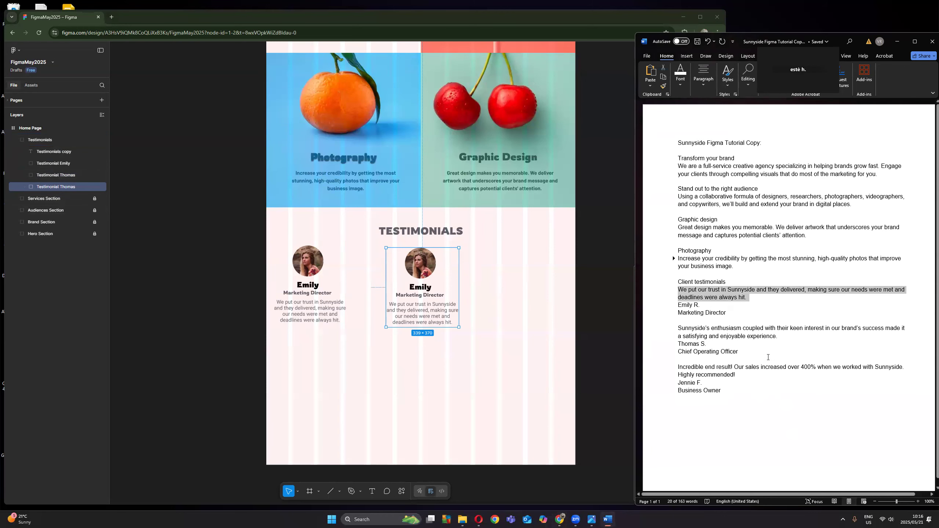
double_click(69, 188)
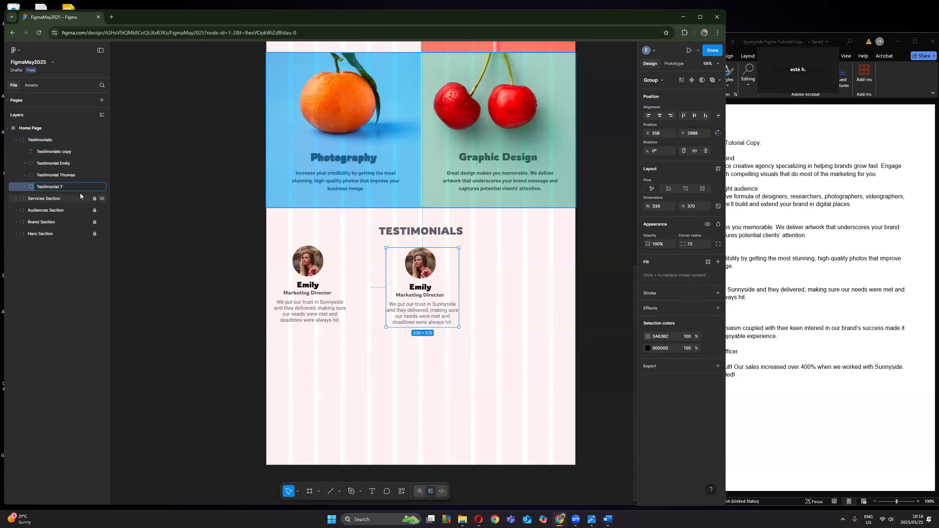
text(Testimonial Jennie)
key(Return)
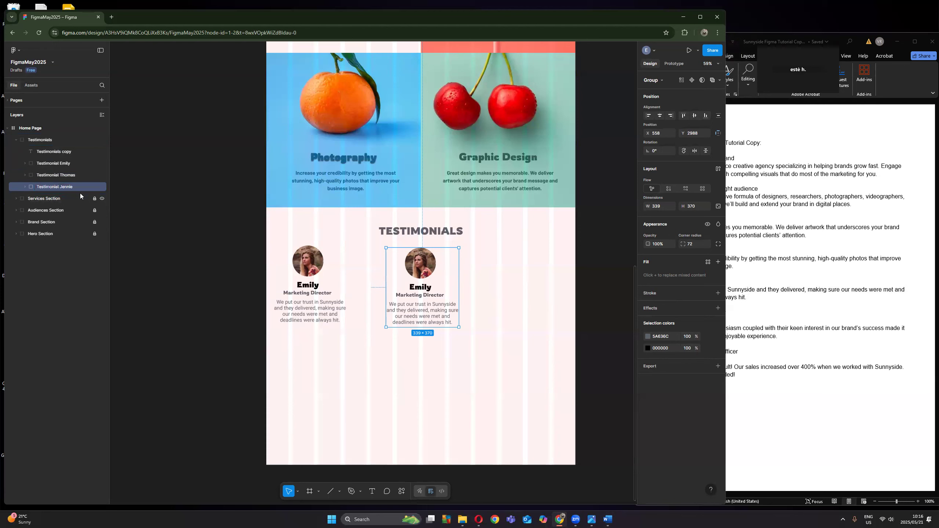
Step: Move the third client's testimonial group to the right side of the section, at about X 1038, Y 2985
click(58, 175)
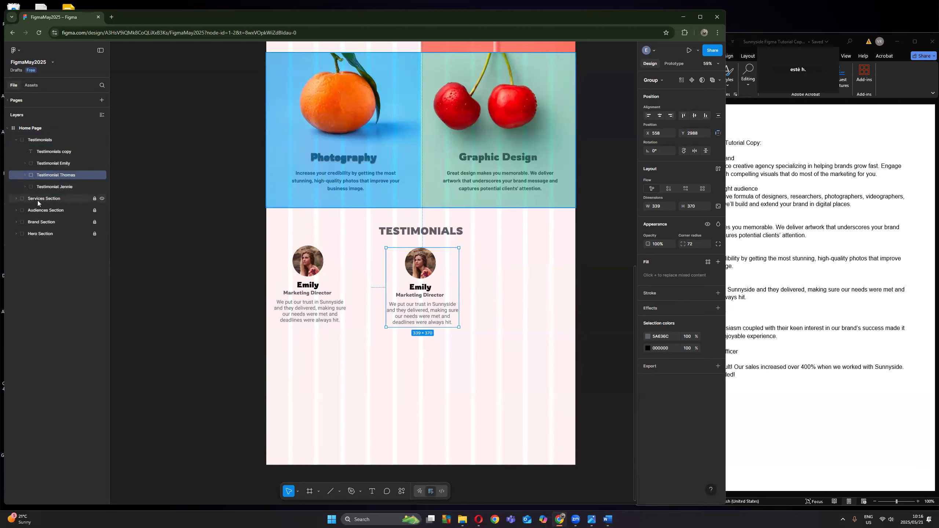
key(Tab)
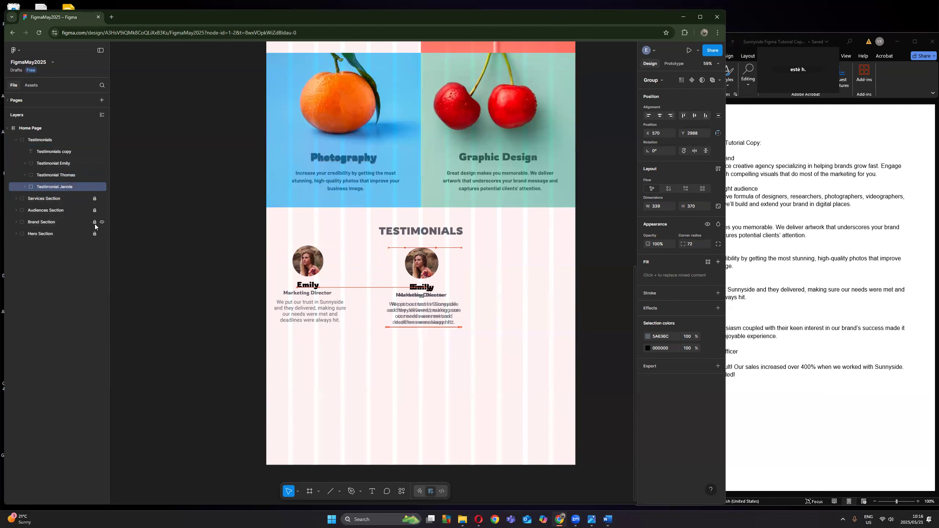
drag(443, 324, 539, 318)
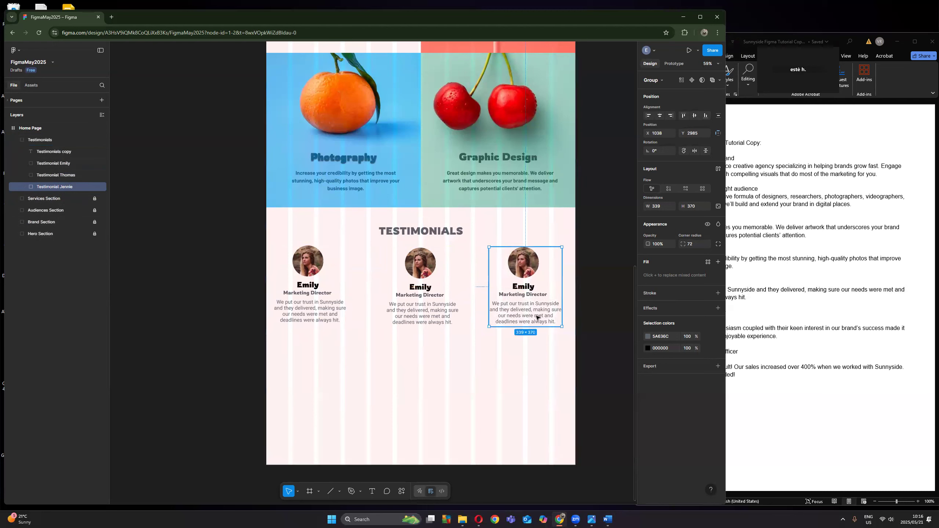
Step: Try to place the second client's portrait from the Figma_Sunnyside_images folder over the photo in the middle testimonial group
click(56, 176)
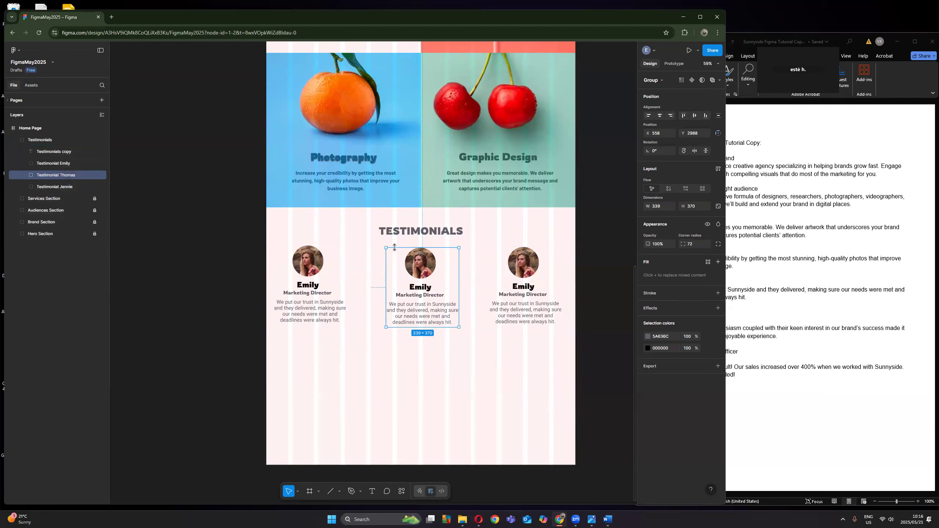
click(25, 175)
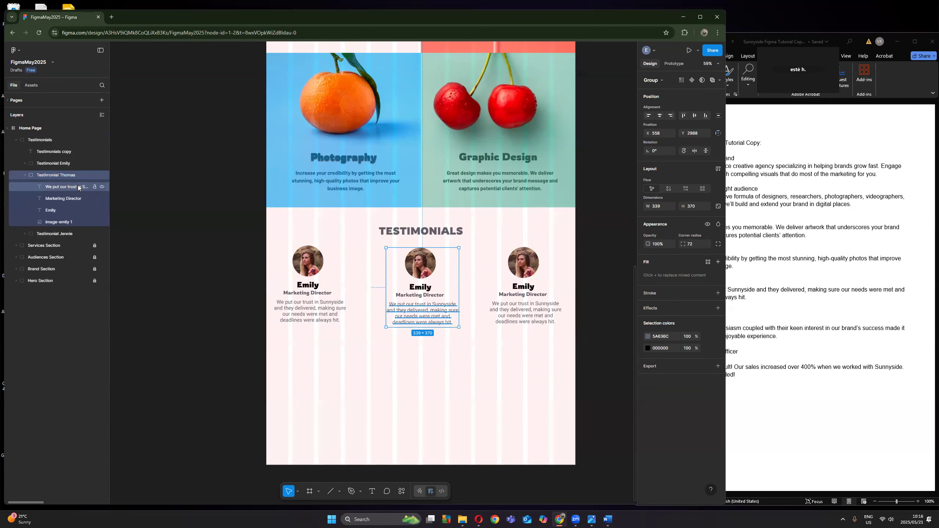
click(62, 223)
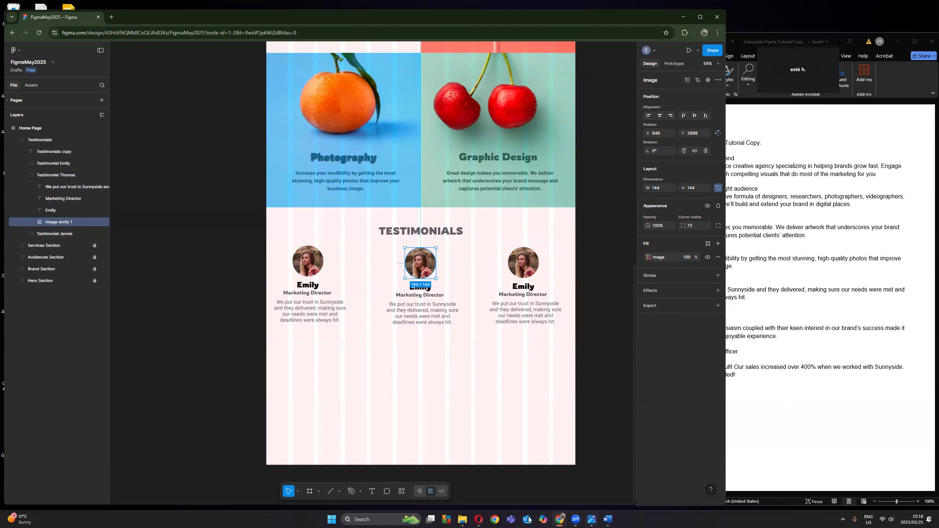
click(462, 519)
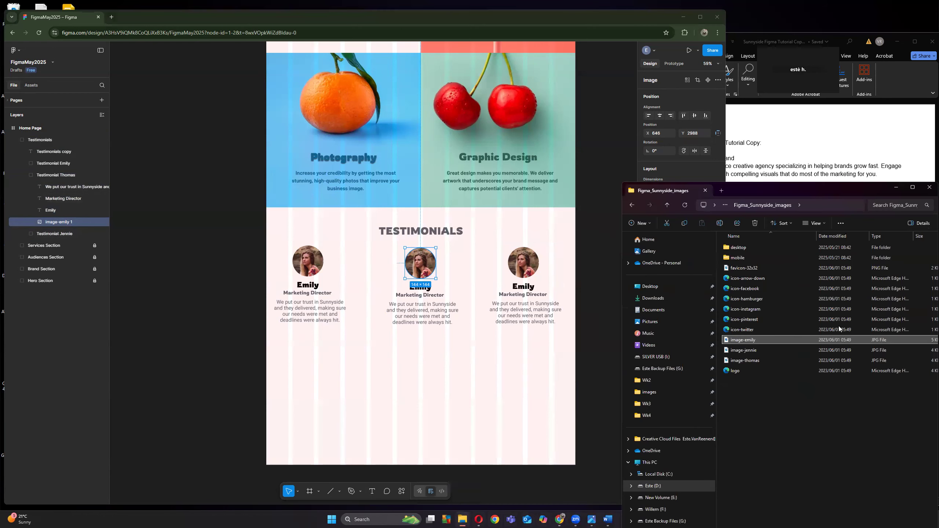
click(752, 361)
drag(752, 361, 420, 279)
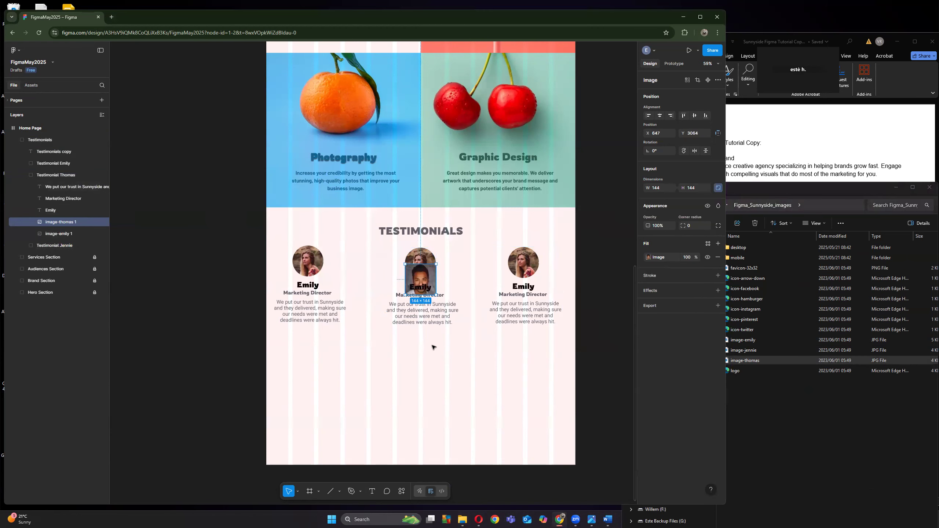
key(Delete)
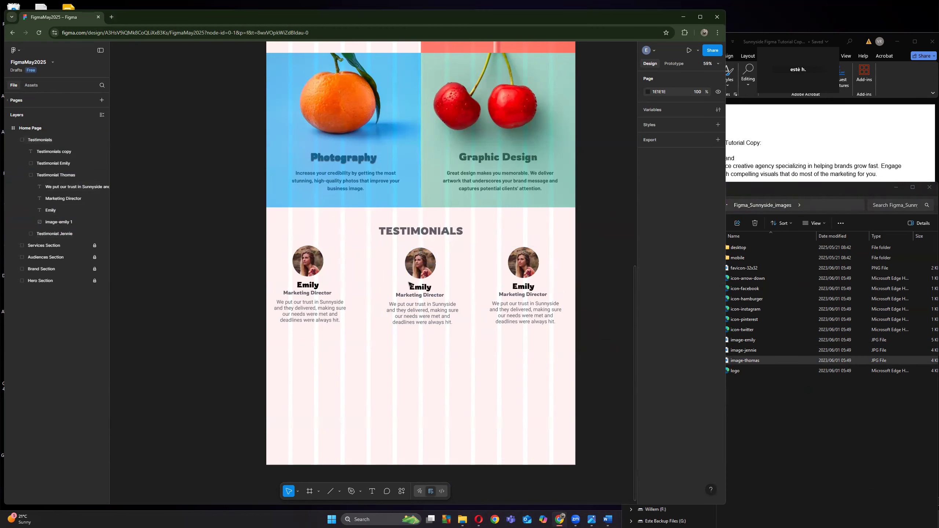
Step: Lock the first and third clients' testimonial groups and select the middle client's group
click(26, 165)
click(25, 164)
click(25, 175)
click(102, 234)
click(103, 234)
click(103, 233)
click(103, 233)
click(56, 177)
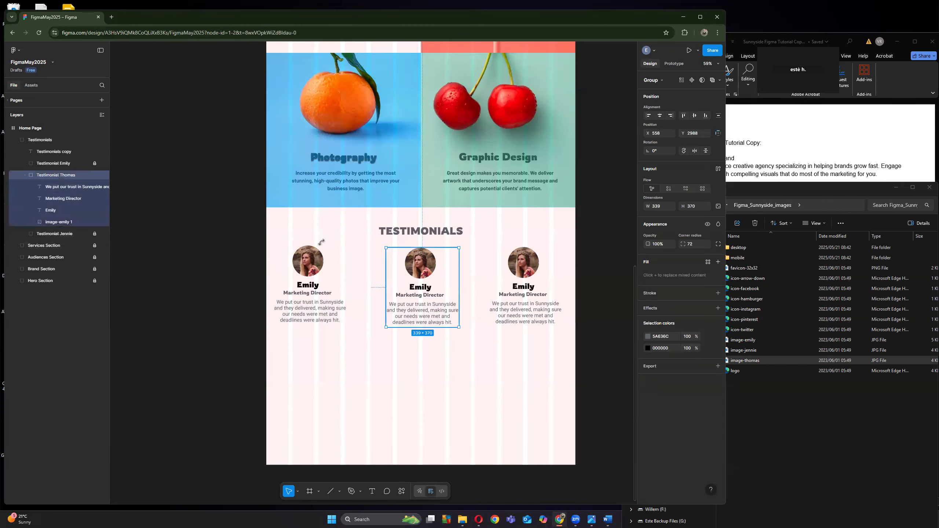
Step: Place the second client's portrait from the Figma_Sunnyside_images folder in the middle testimonial group and delete the duplicated first client's photo there
click(59, 222)
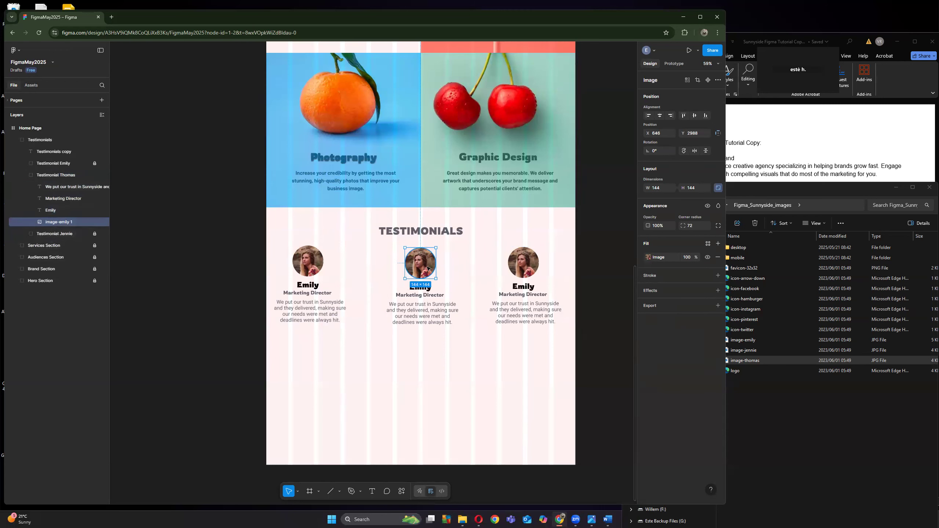
drag(758, 364, 421, 272)
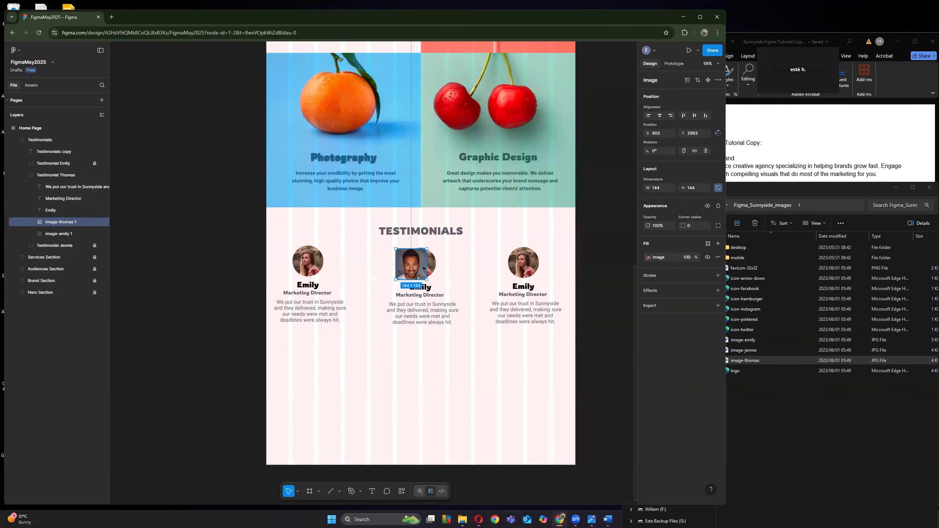
click(434, 264)
key(Delete)
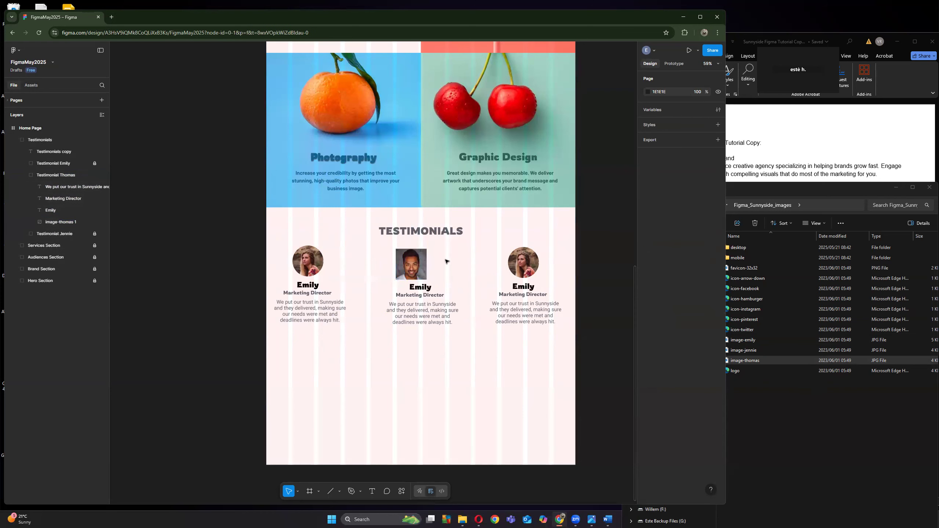
Step: Move the second client's portrait above the name in the middle testimonial, at about X 649, Y 2978
click(421, 265)
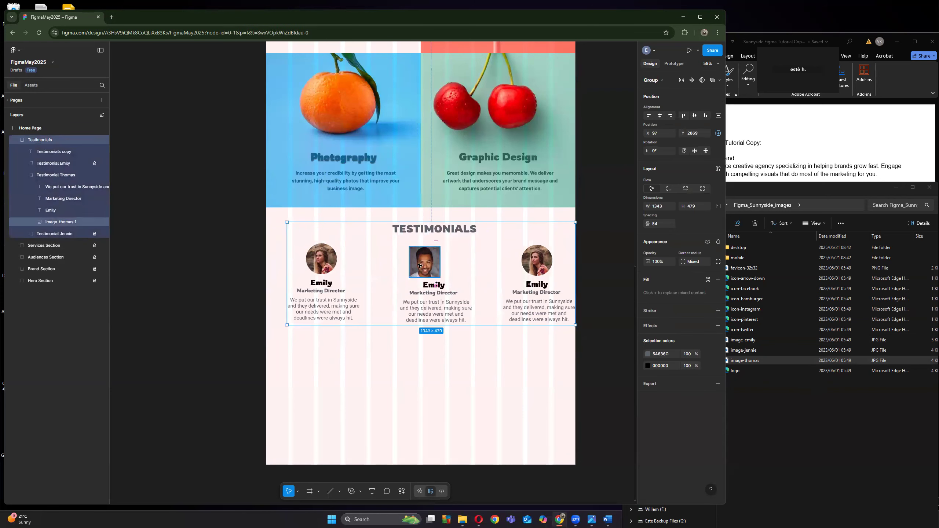
double_click(410, 270)
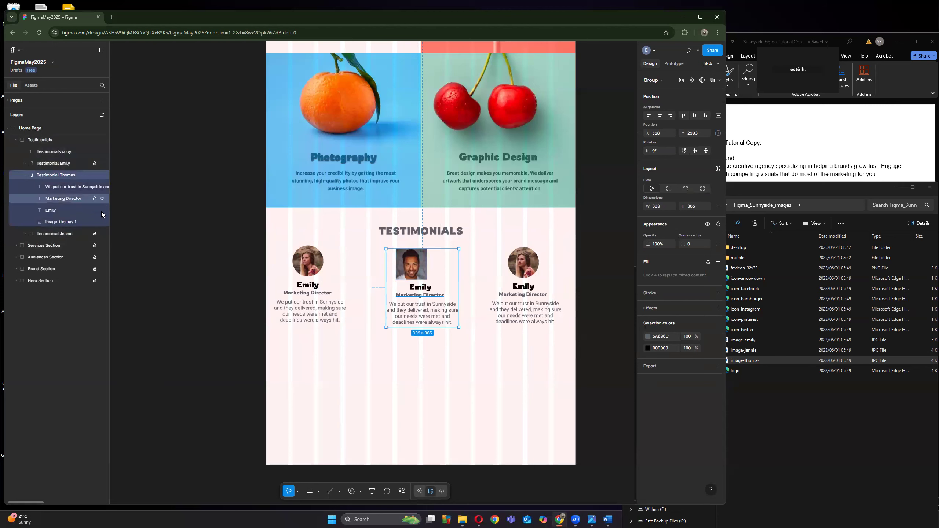
click(61, 222)
drag(424, 273, 424, 265)
Step: Round the second client's portrait into a circle with a corner radius of 72
click(692, 227)
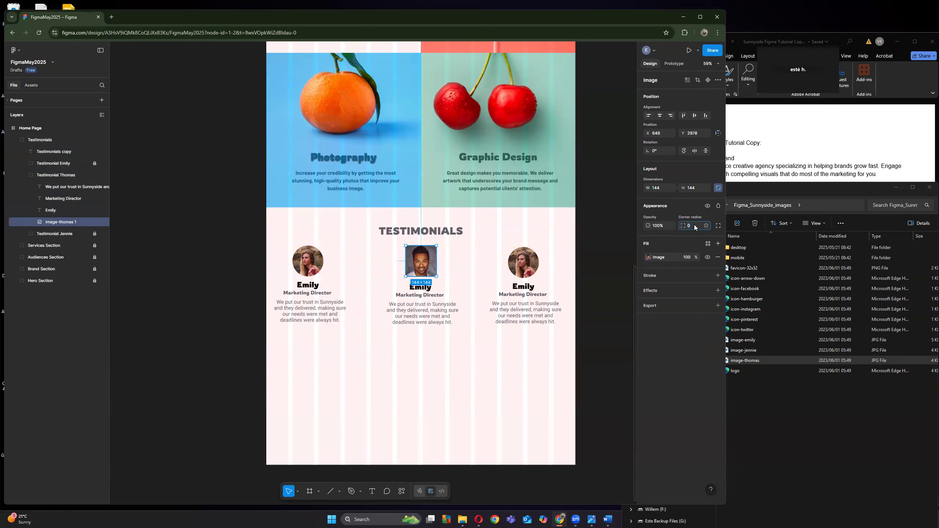
text(30)
key(Return)
click(693, 227)
text(72)
key(Return)
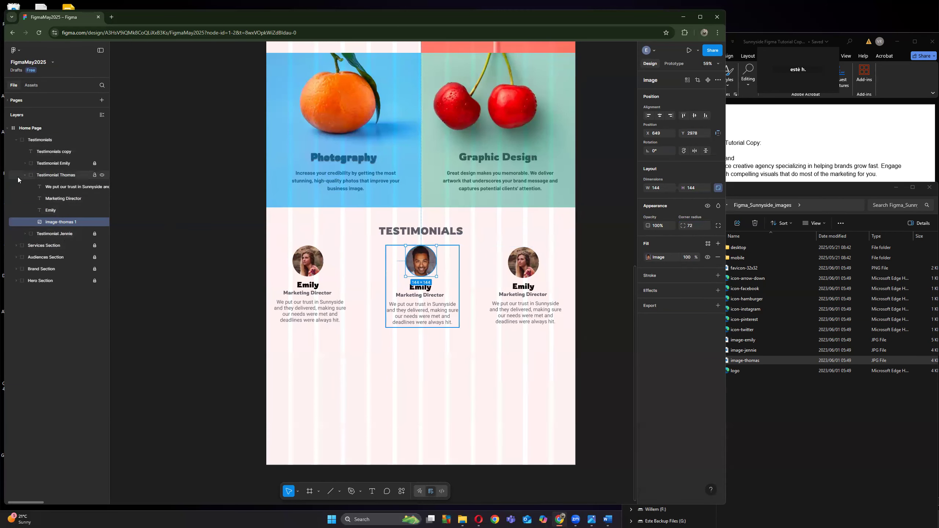
Step: Replace the name text in the middle testimonial with the second client's first name
click(51, 211)
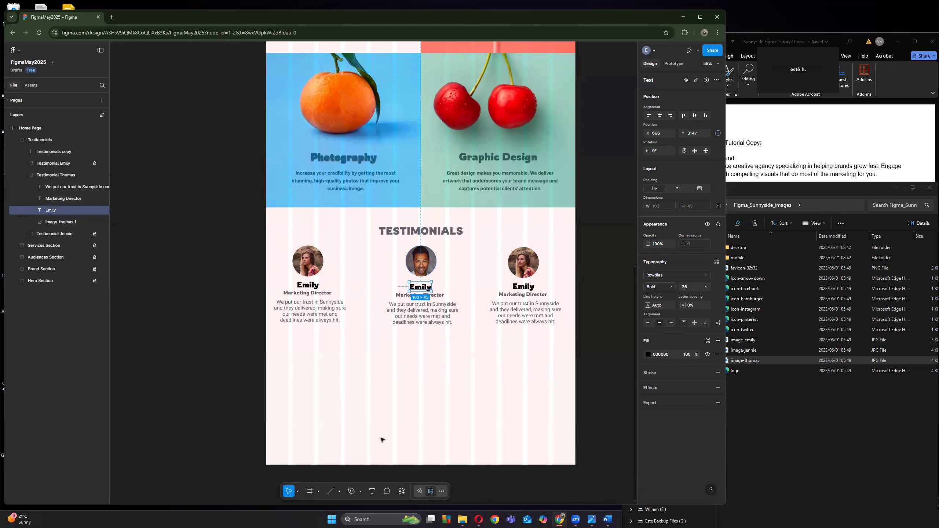
key(Return)
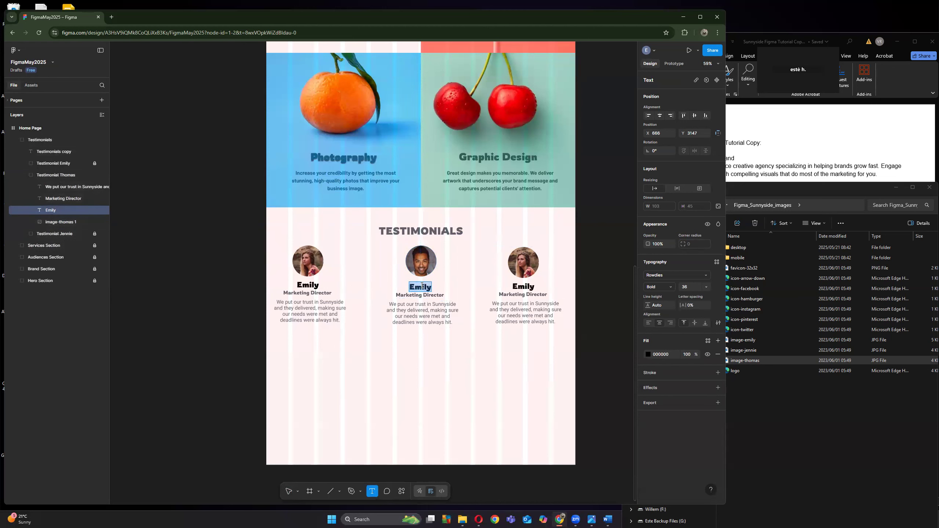
text(Thomas)
Step: Try to replace the middle testimonial's quote with the second client's testimonial text from the Word copy document
click(784, 181)
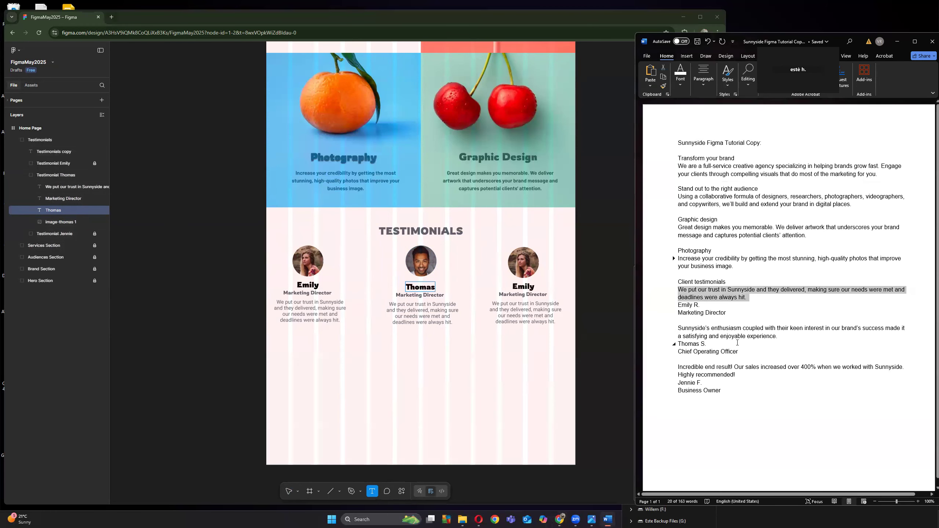
drag(783, 336, 691, 328)
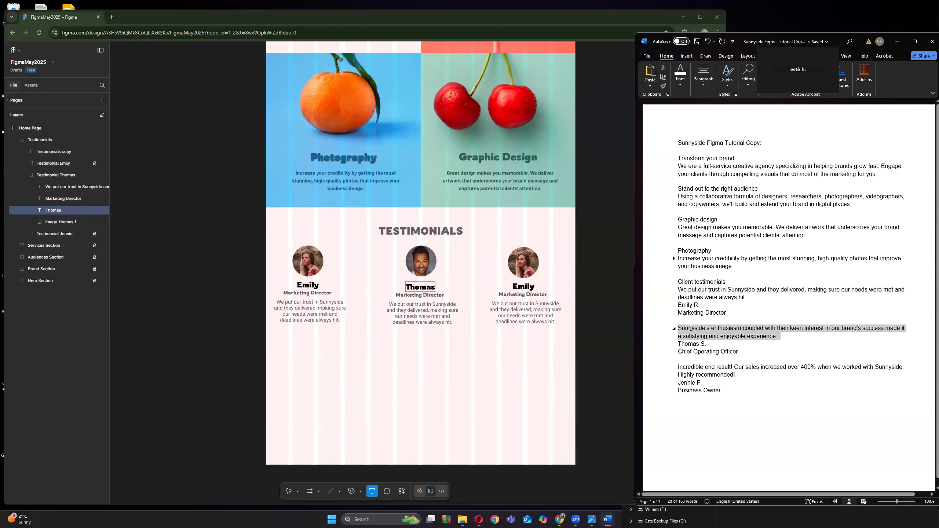
click(402, 310)
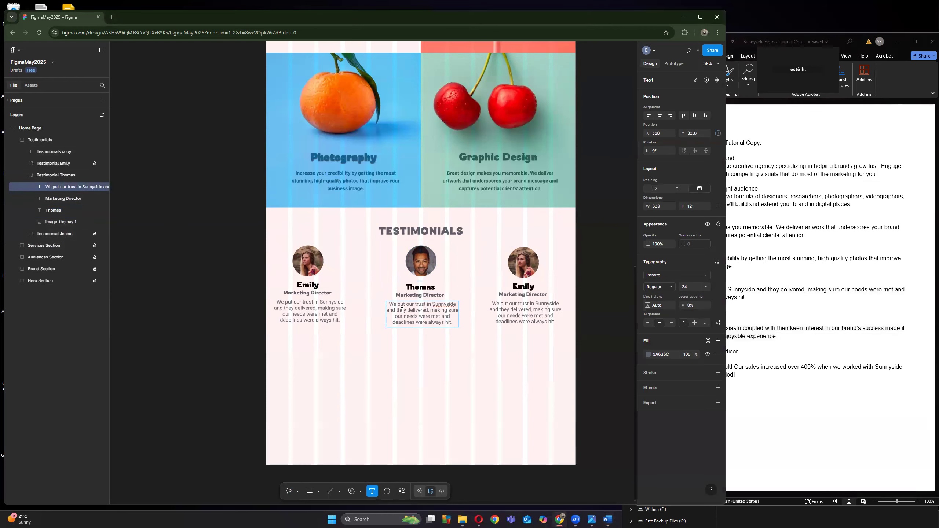
key(ctrl+a)
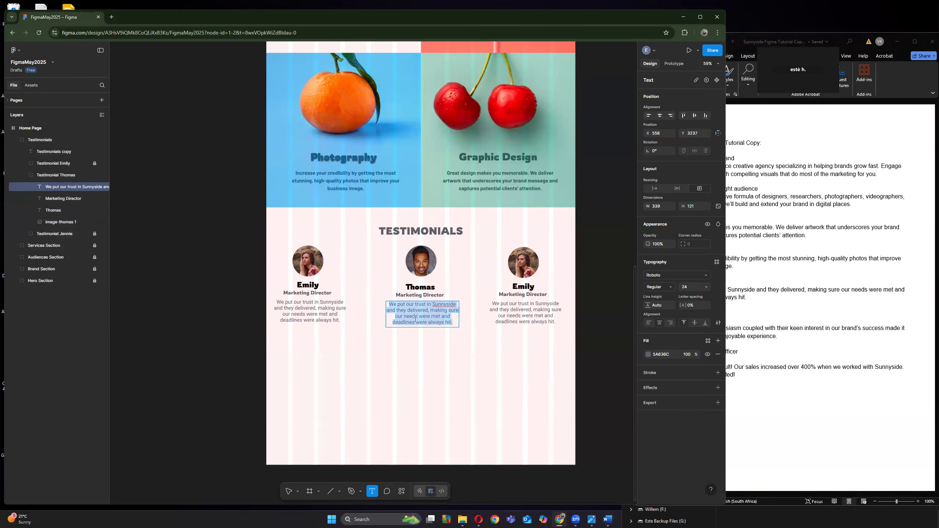
click(763, 414)
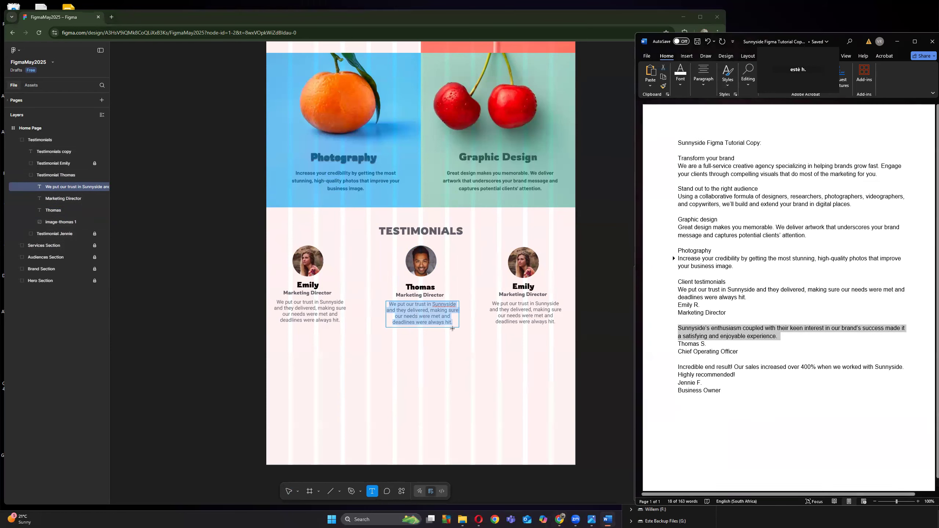
click(395, 305)
drag(388, 305, 459, 322)
key(ctrl+c)
key(BackSpace)
key(ctrl+v)
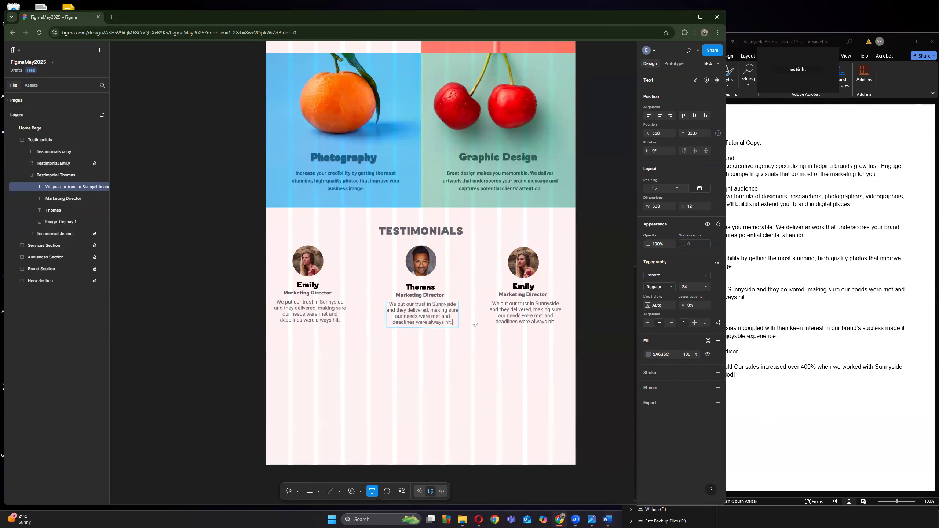
Step: Change the job title in the middle testimonial to "Chief Operating Officer"
click(413, 296)
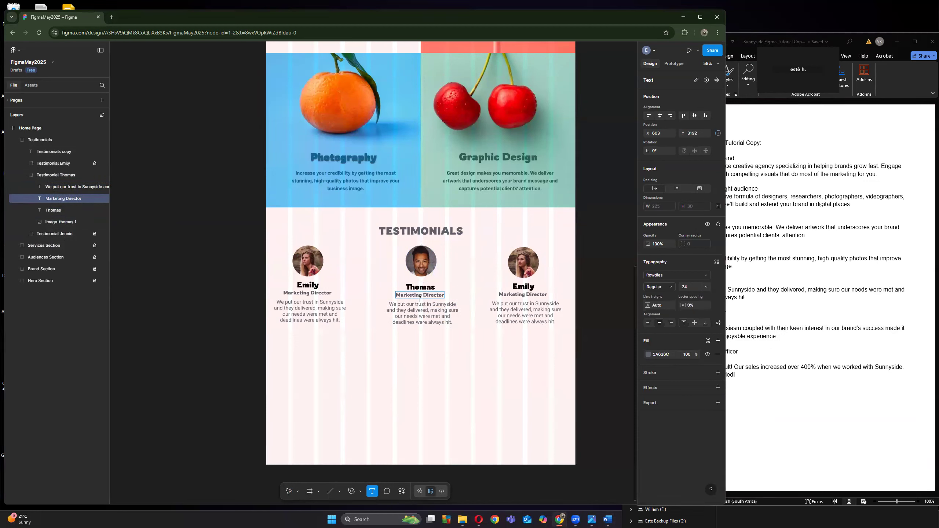
click(797, 437)
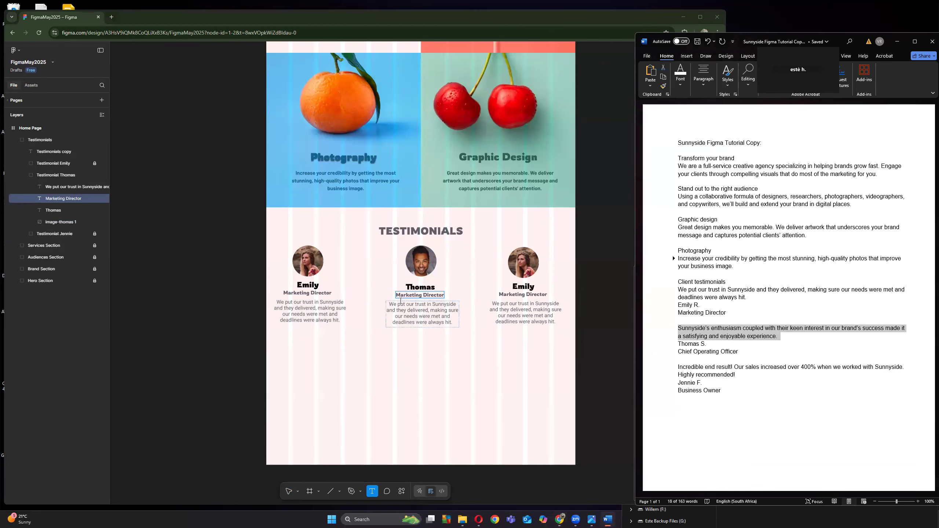
click(411, 295)
double_click(418, 295)
text(Chief Operating Officer)
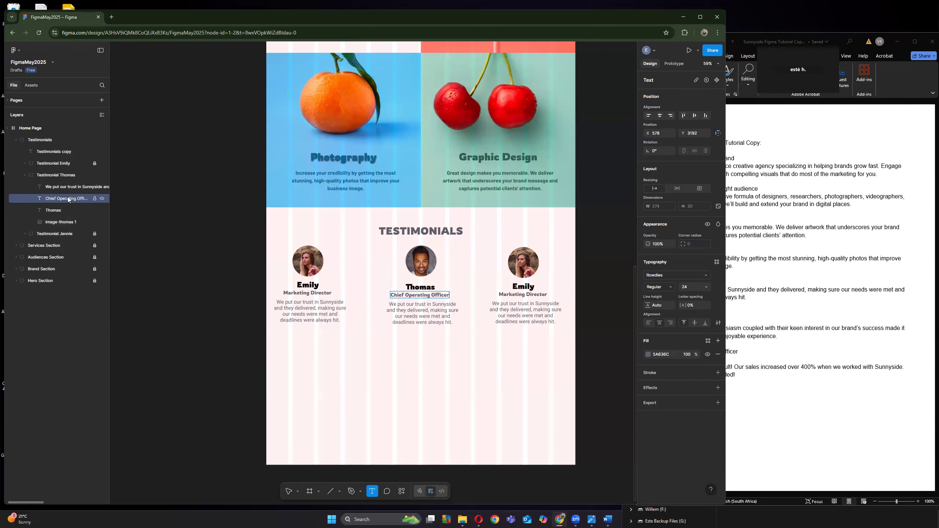
Step: Collapse the second client's group and the Testimonials group, lock the Testimonials group and clear the selection
click(28, 176)
click(26, 175)
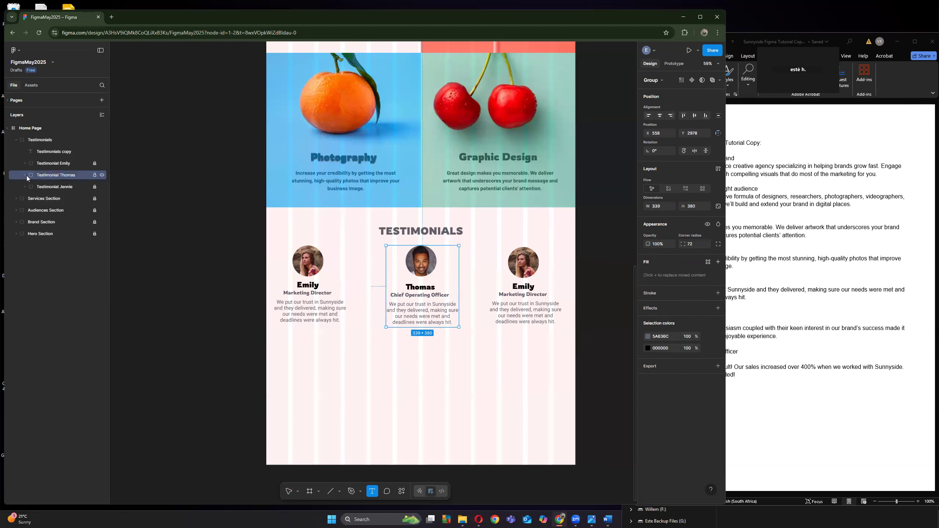
click(16, 140)
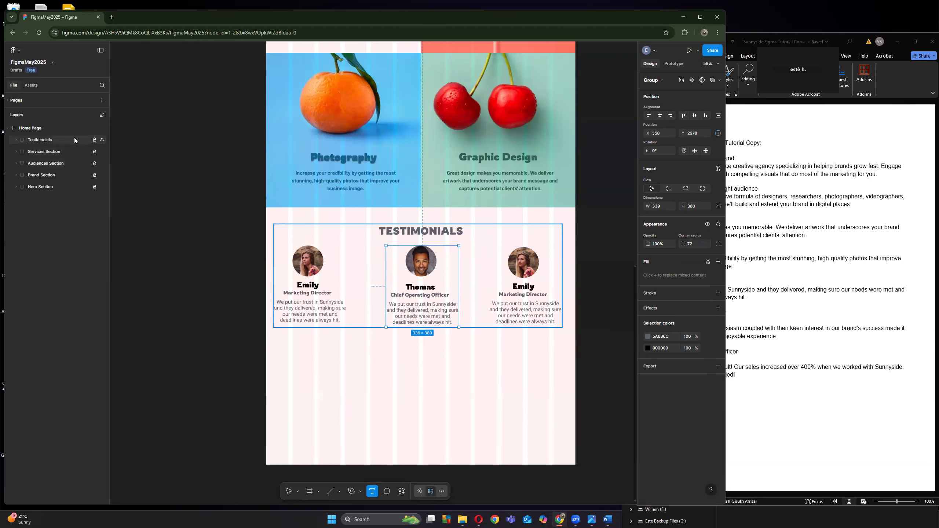
click(95, 140)
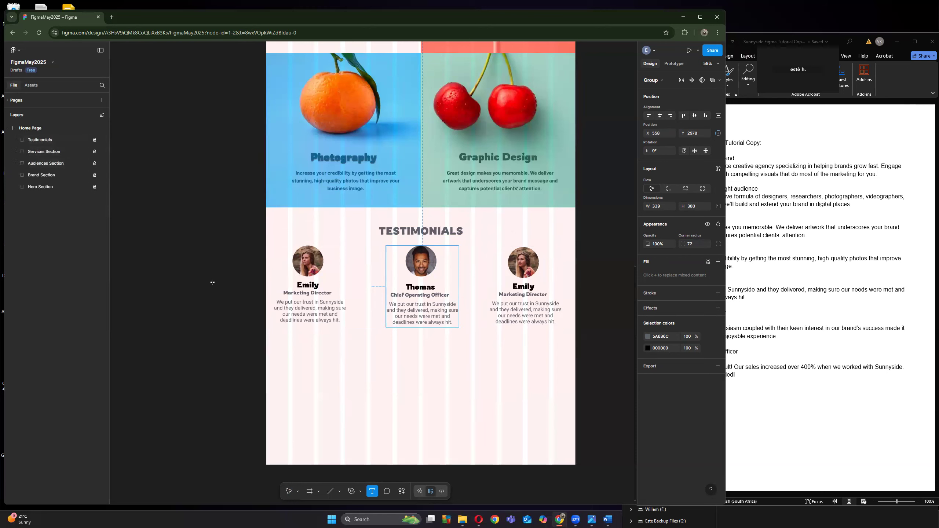
click(289, 491)
click(189, 293)
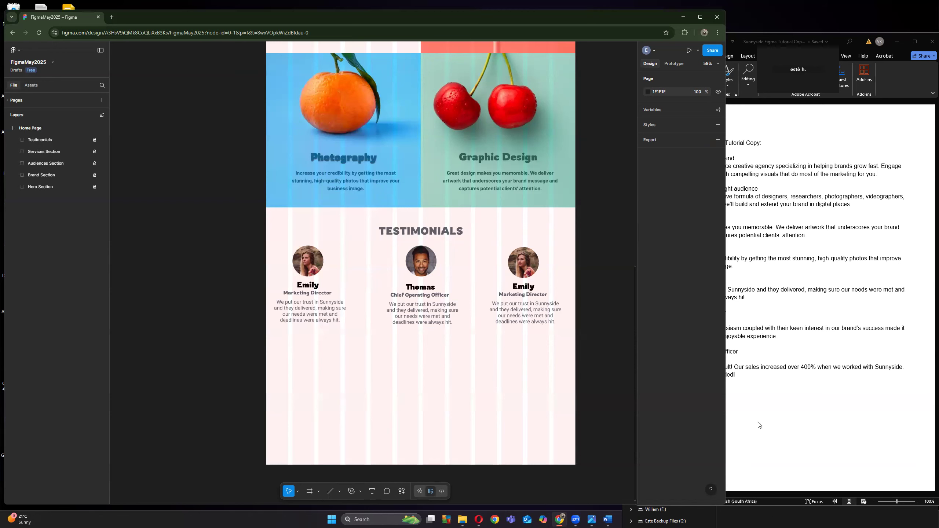
Step: Check the desktop-preview.jpg reference design for the section that follows the client testimonials
click(463, 519)
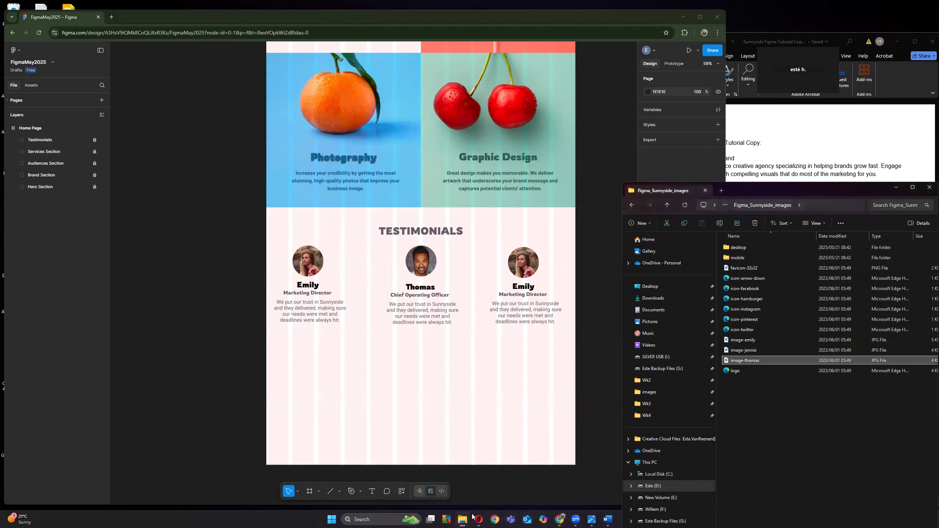
click(592, 519)
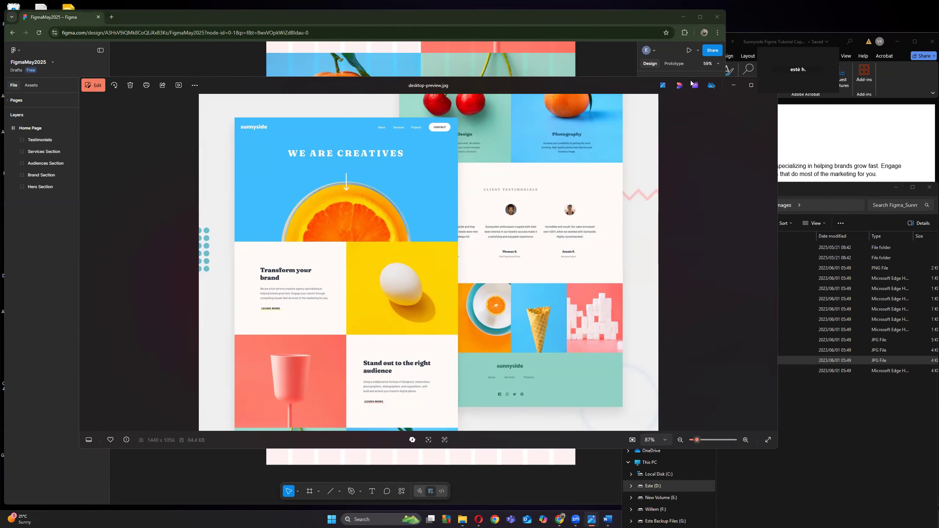
click(733, 87)
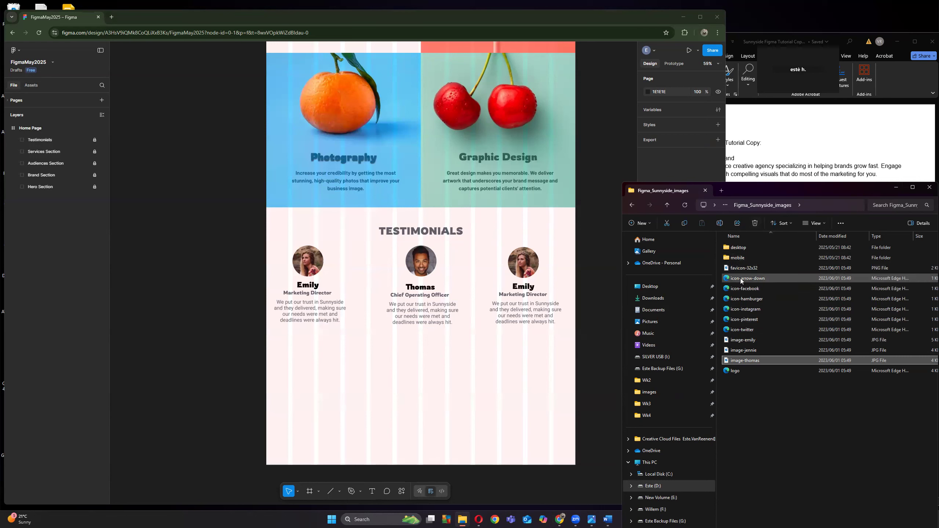
Step: Open the desktop subfolder of Figma_Sunnyside_images, and minimise the folder and Word windows
click(732, 248)
double_click(725, 250)
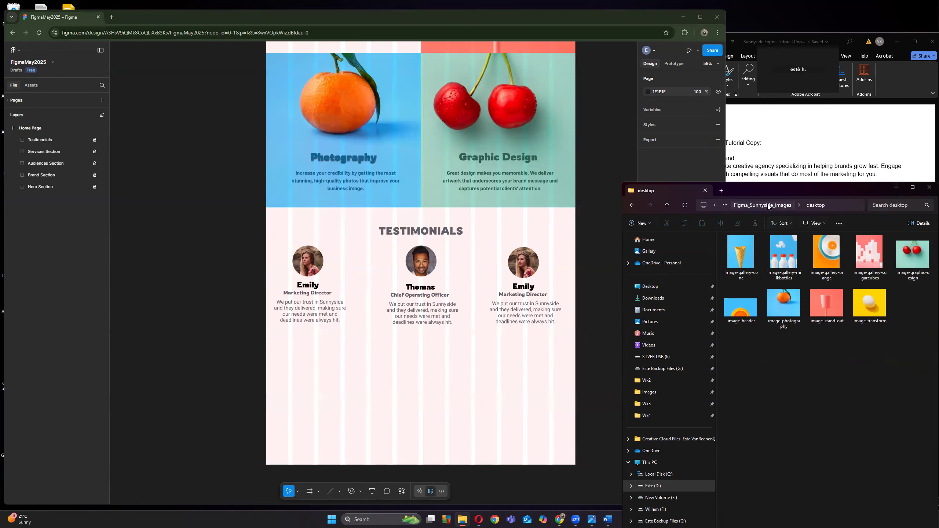
click(895, 187)
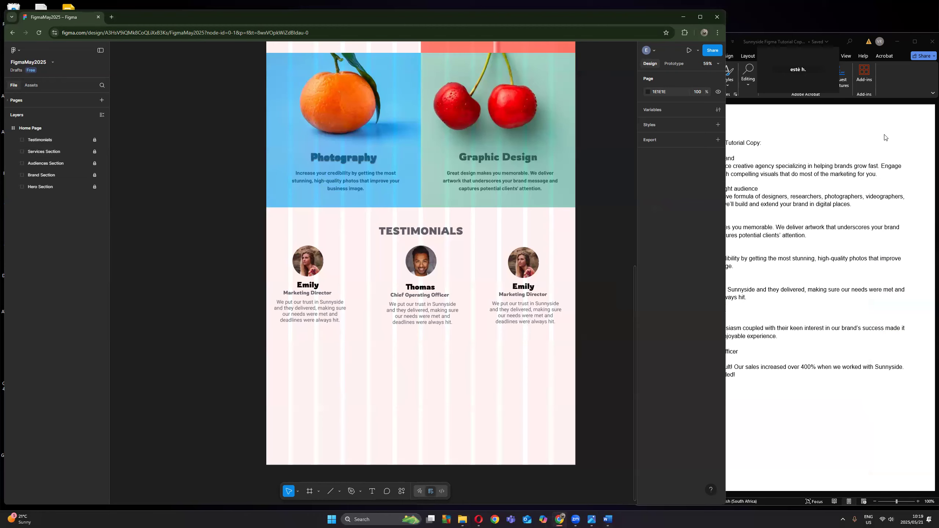
click(895, 43)
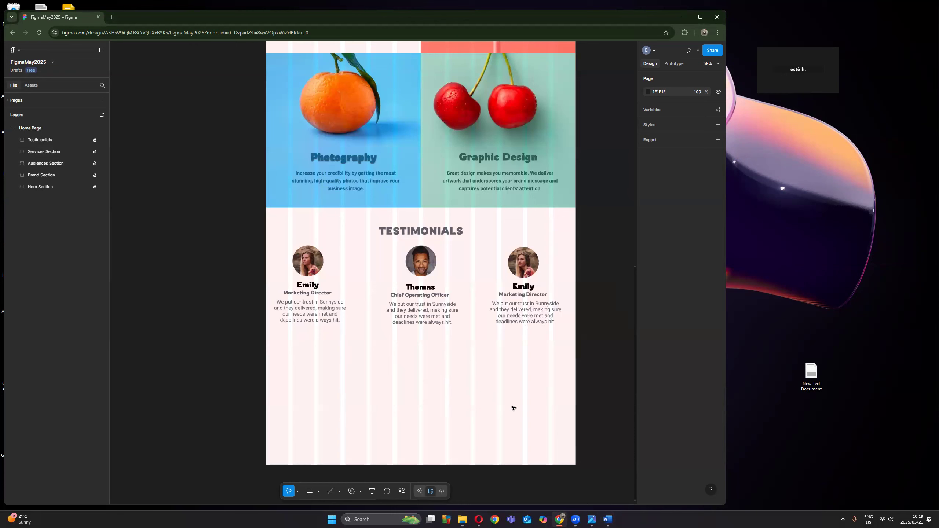
Step: Try to lengthen the Home Page frame by resizing it from its lower corner, and undo the resizing
scroll(447, 315, down, 3)
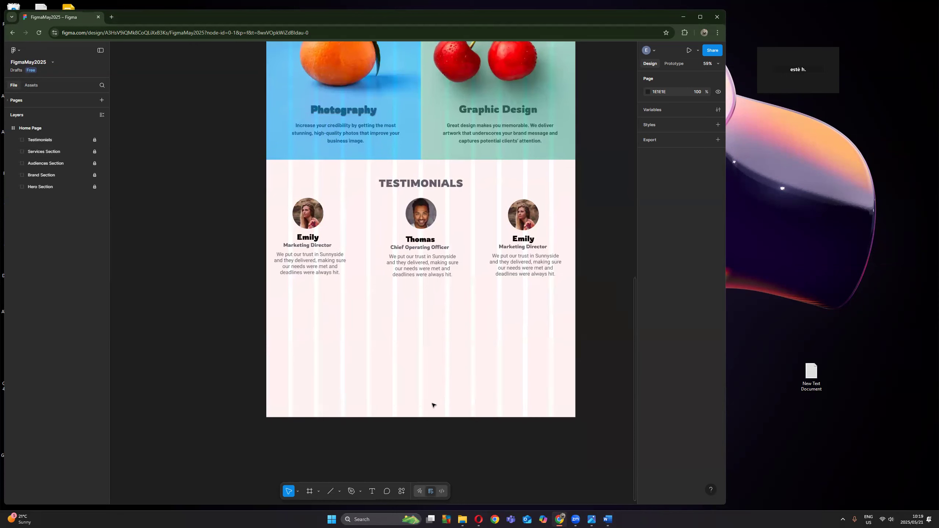
click(26, 132)
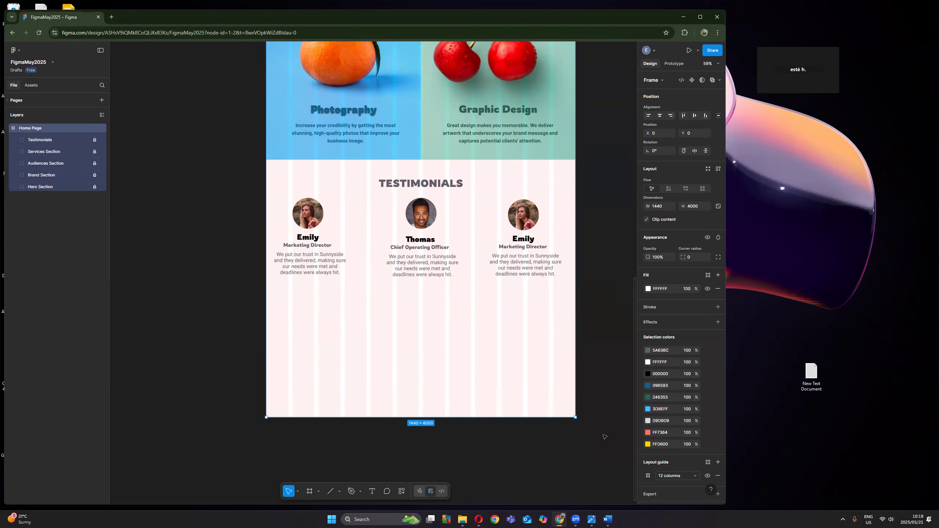
mouse_move(575, 417)
mouse_down()
mouse_move(576, 442)
mouse_move(576, 423)
mouse_up()
drag(577, 432, 579, 484)
key(ctrl+z)
drag(573, 418, 575, 438)
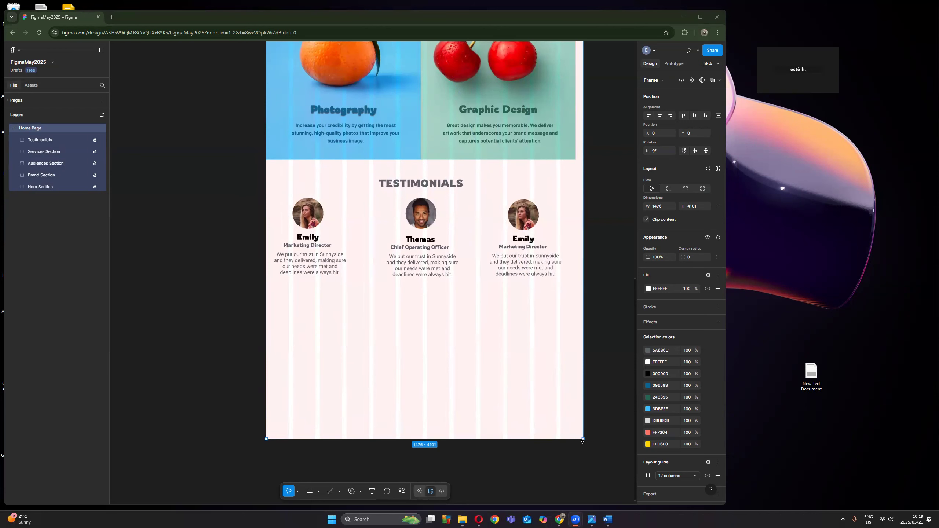
key(ctrl+z)
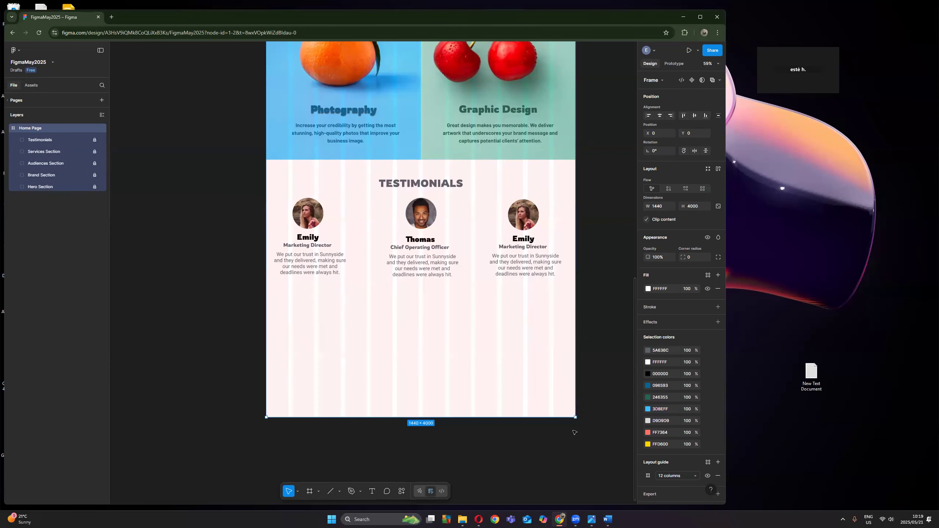
Step: Extend only the height of the Home Page frame from its lower edge to make room below the testimonials, and deselect it
drag(476, 417, 488, 491)
click(125, 147)
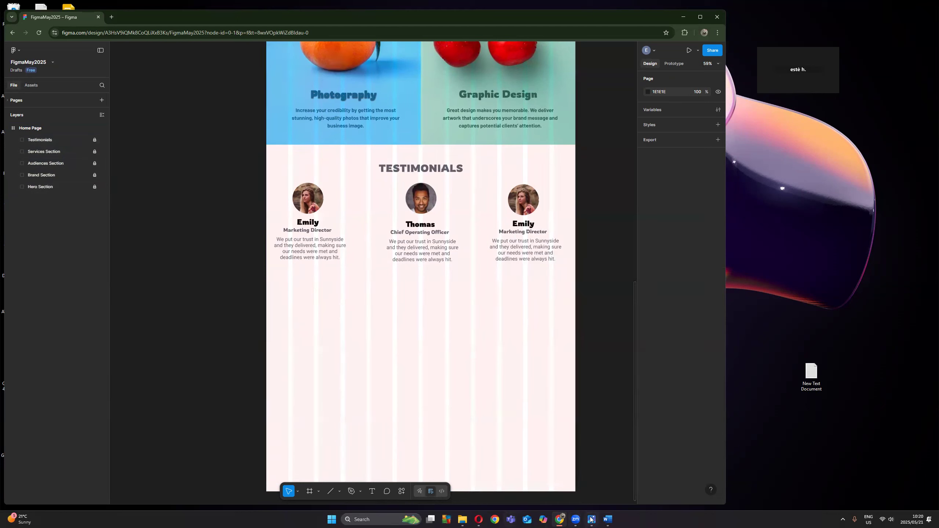
Step: Place the image-gallery cone, sugarcubes, orange and milkbottles pictures from the desktop folder onto the Home Page frame below the testimonials
click(462, 520)
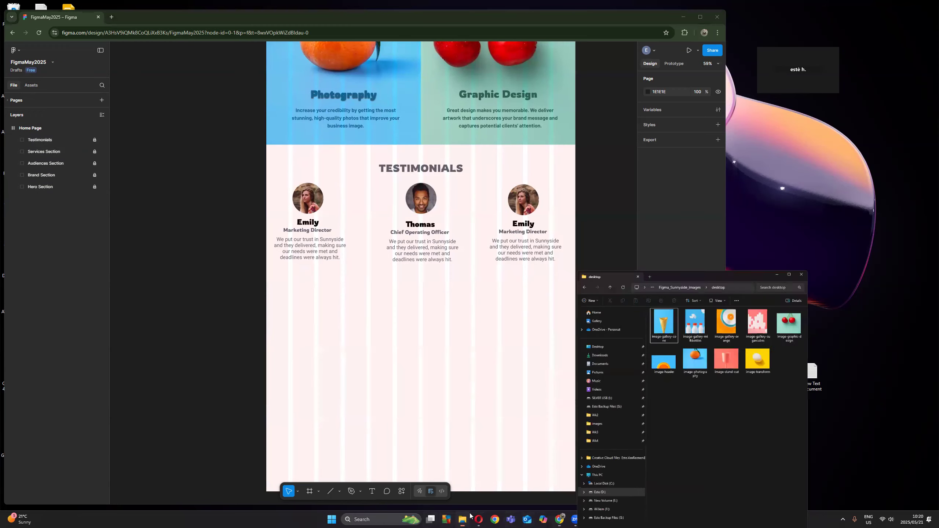
drag(741, 254, 347, 364)
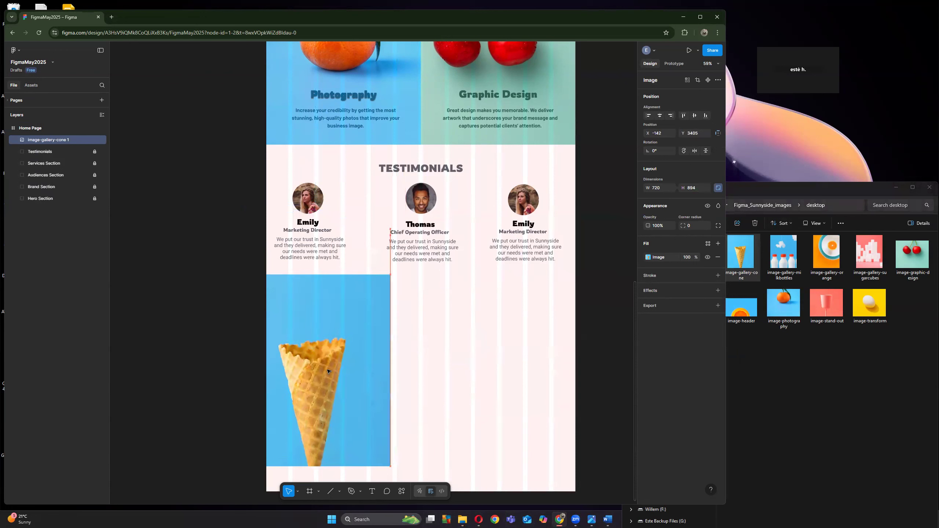
click(804, 384)
drag(865, 255, 435, 358)
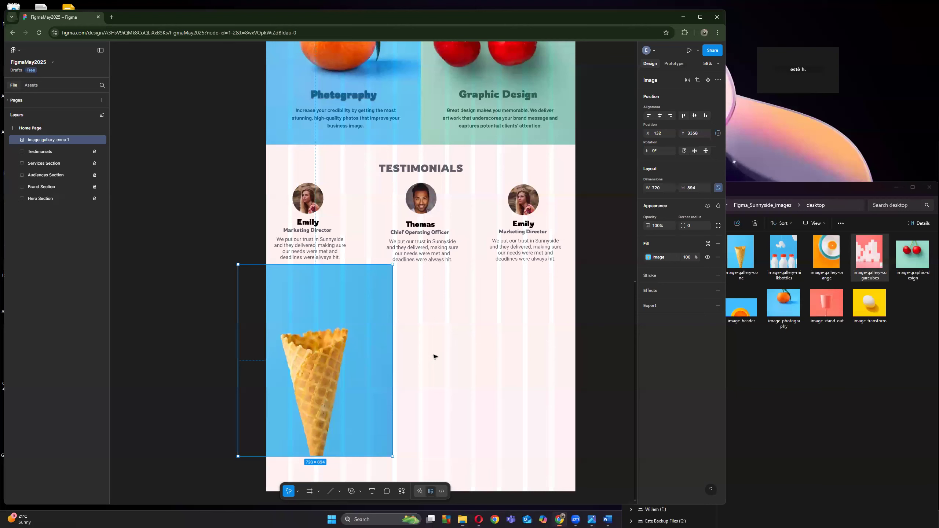
drag(468, 323, 460, 335)
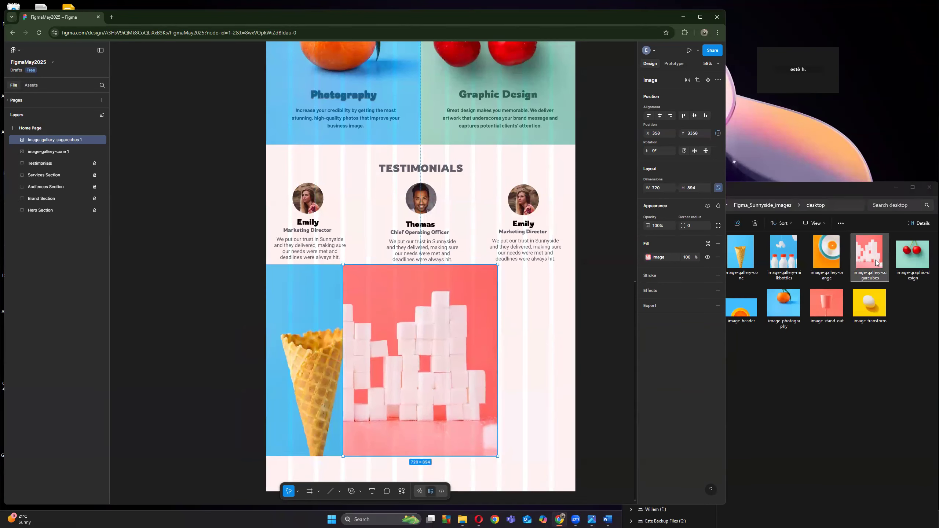
drag(827, 254, 479, 352)
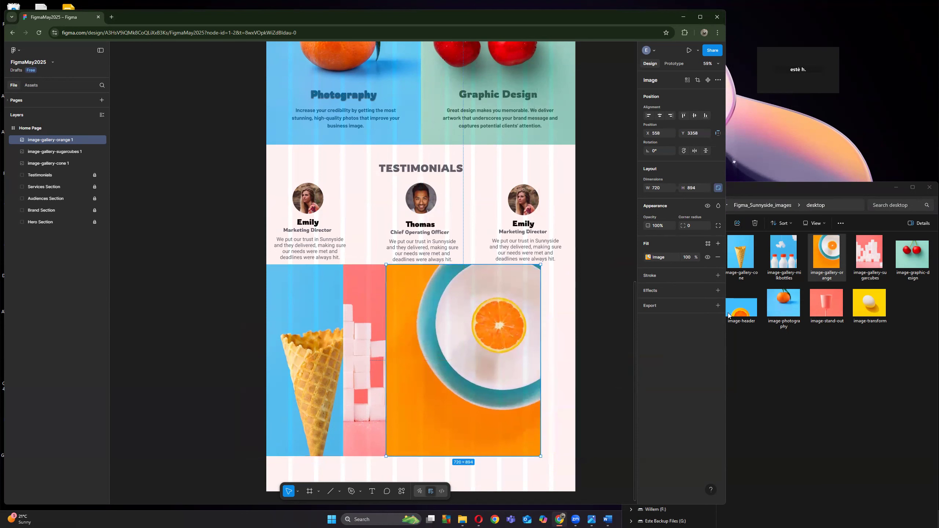
drag(783, 255, 508, 352)
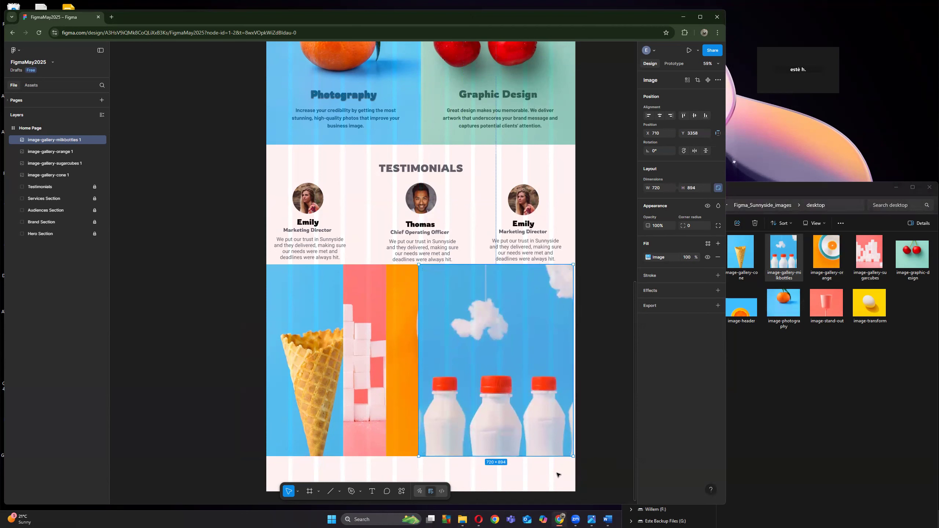
Step: Scale the four gallery images down together in proportion until each is 379 × 470
shift+click(27, 173)
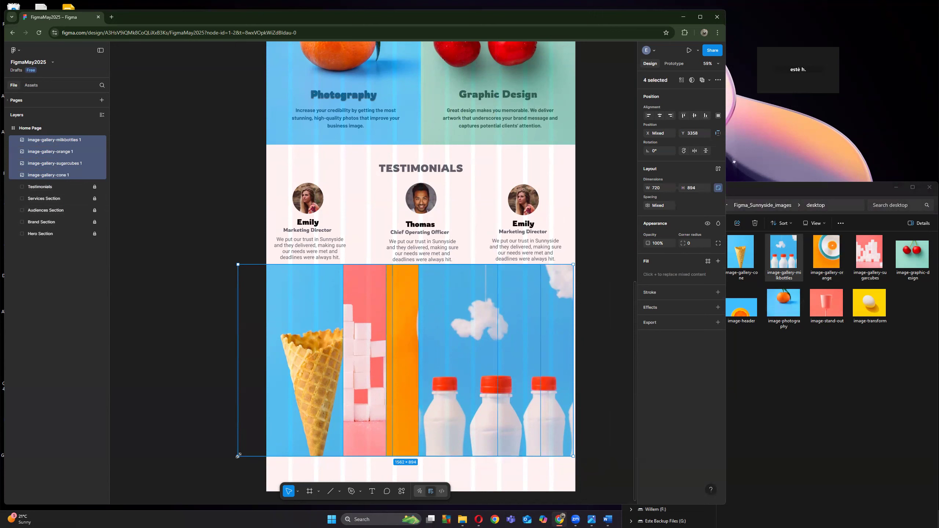
drag(238, 455, 397, 365)
click(423, 386)
Step: Line up the cone, sugar cubes, orange and milk bottle images edge to edge in one row, starting at the frame's left edge
drag(417, 316, 286, 320)
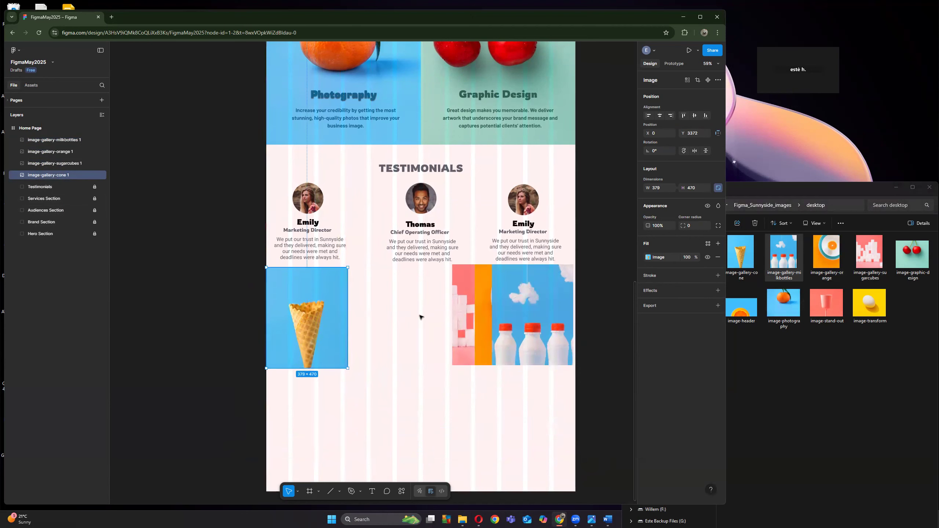
drag(465, 312, 362, 315)
drag(482, 311, 438, 310)
drag(532, 300, 554, 337)
Step: Scale the four-image row together to the frame's 1440 width, making each image 360 × 446
shift+click(470, 326)
shift+click(388, 325)
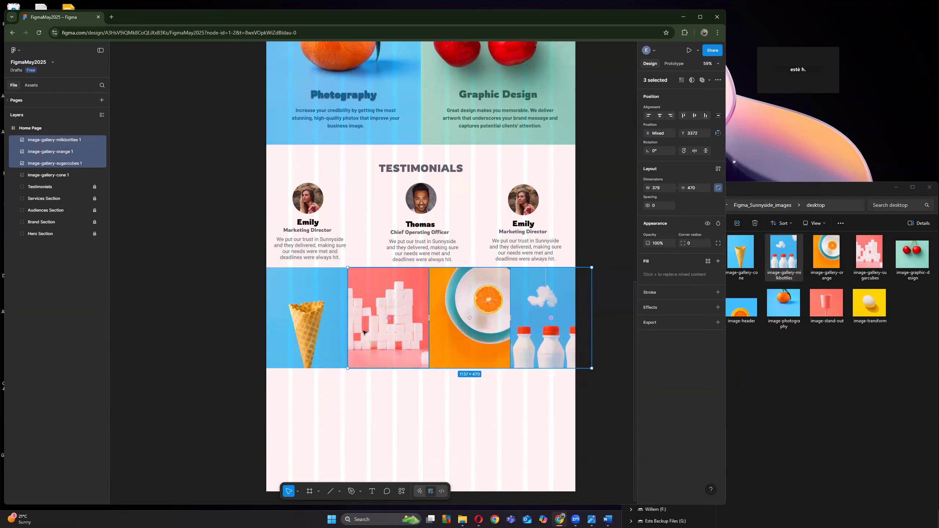
shift+click(290, 328)
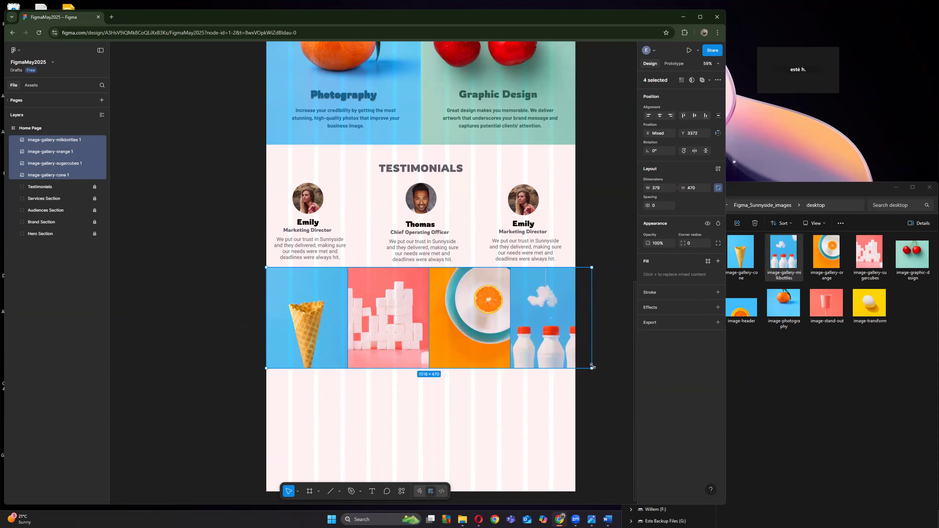
drag(592, 368, 575, 358)
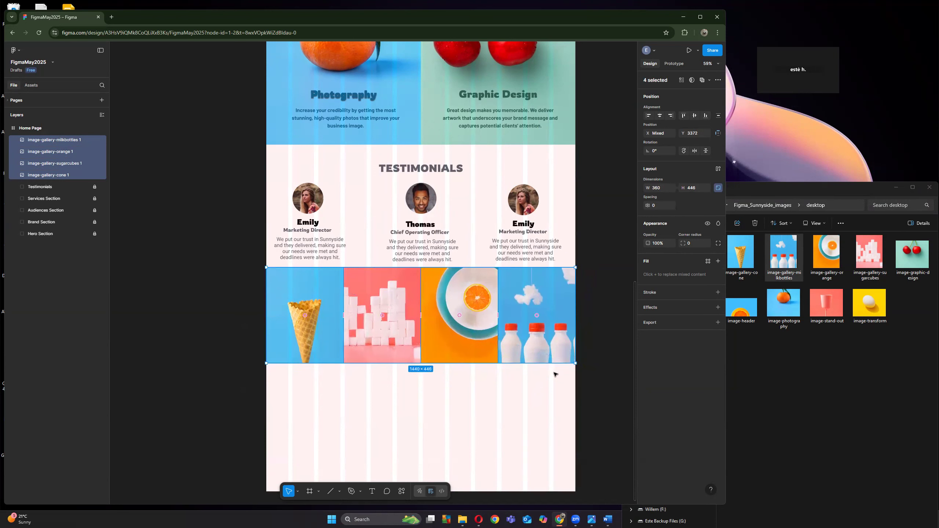
Step: Nudge the image row down to Y 3397 for more space below the testimonials
key(Down)
key(Down)
key(Down)
key(Down)
key(Down)
key(Down)
key(Down)
key(Down)
key(Down)
key(Down)
key(Down)
key(Down)
key(Down)
key(Down)
key(Down)
key(Down)
key(Down)
key(Down)
key(Down)
key(Down)
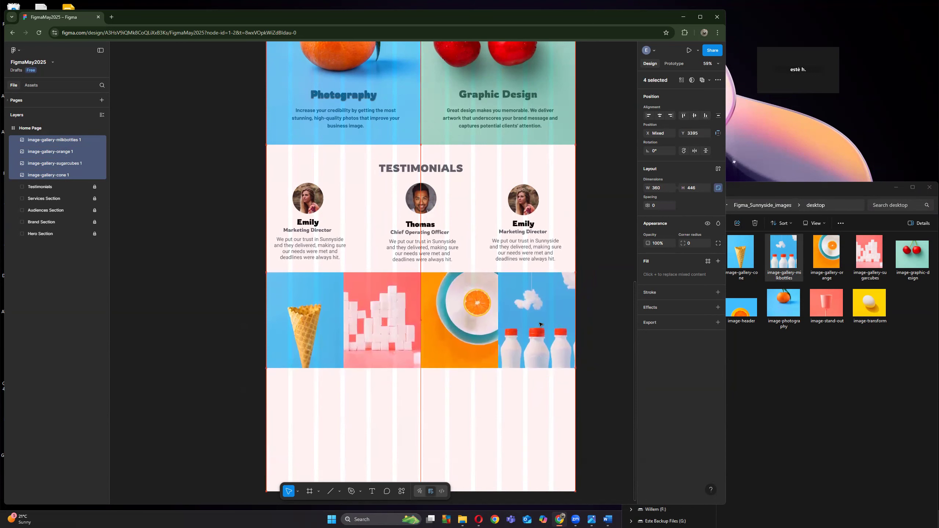
key(Down)
key(Down)
key(Down)
key(Down)
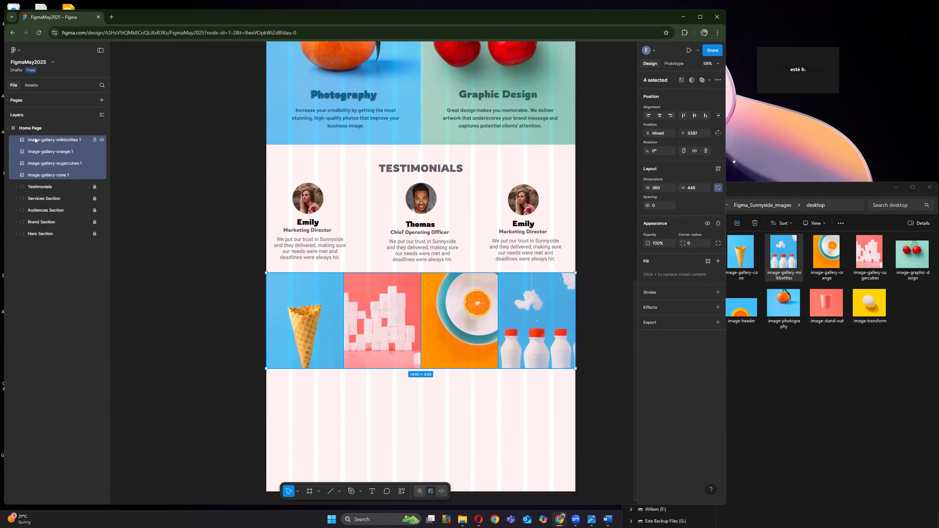
Step: Group the four images as "Gallery of Images", then collapse and lock the group
key(ctrl+g)
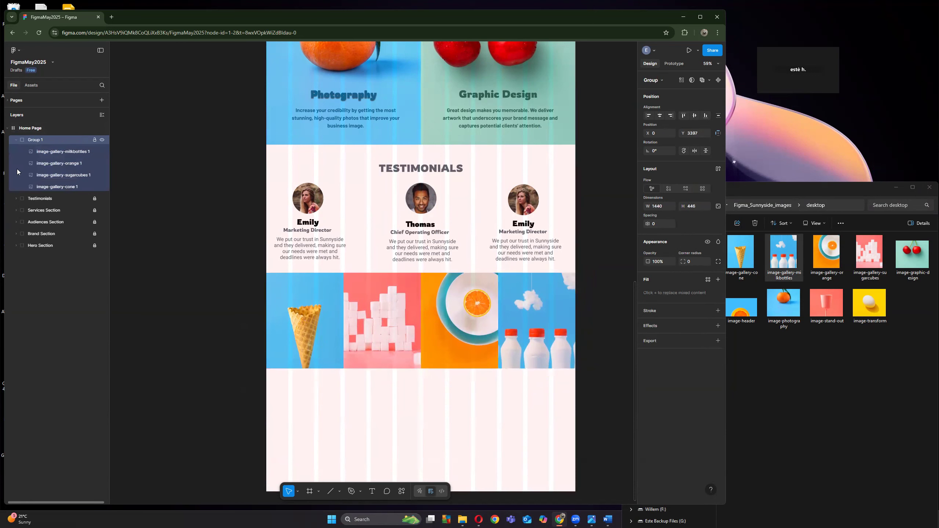
double_click(34, 139)
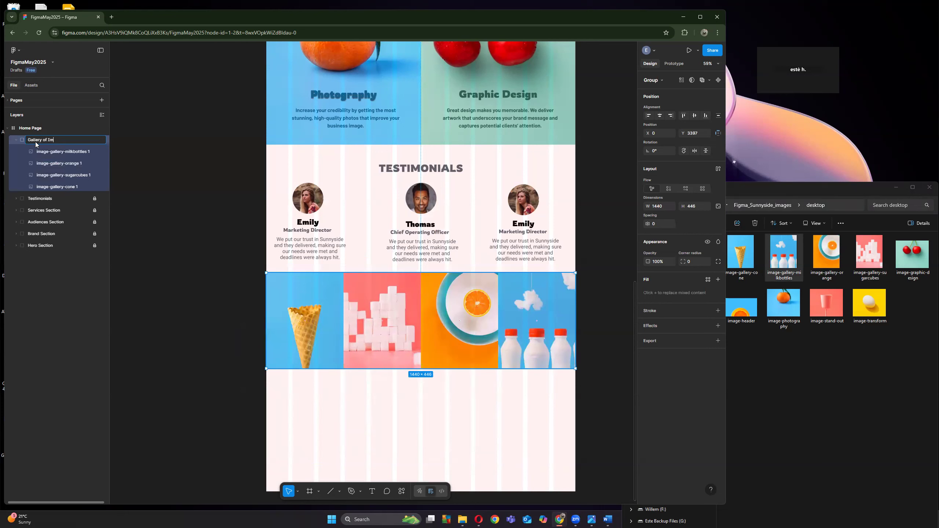
key(Return)
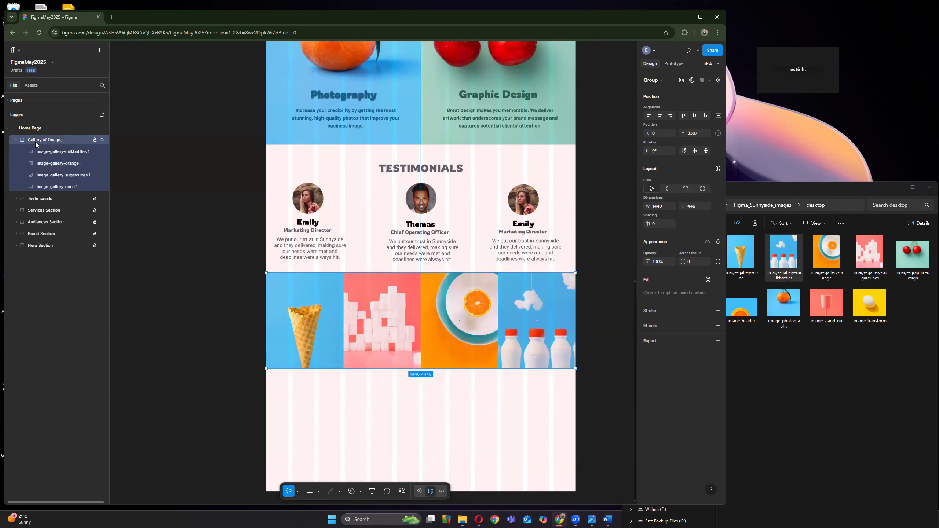
click(16, 142)
click(95, 140)
click(174, 209)
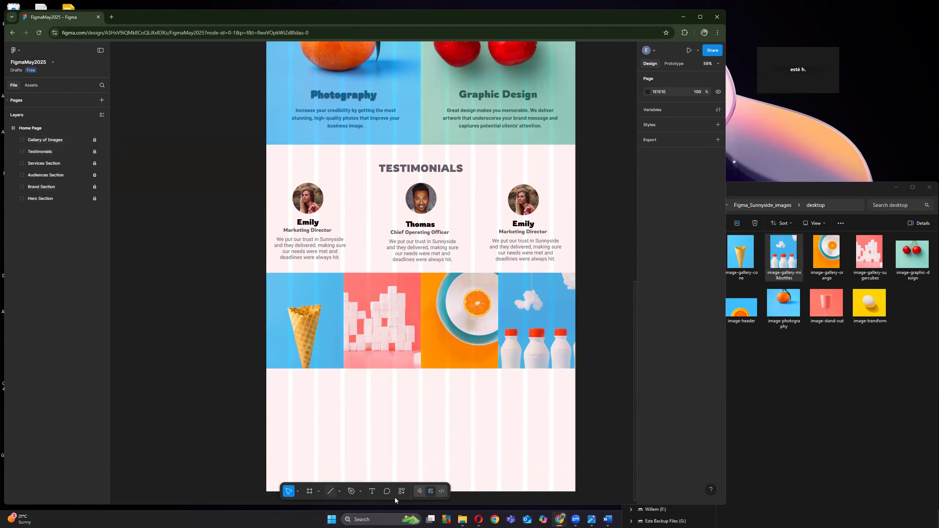
Step: Draw a 1440 × 369 rectangle across the full frame width directly below the image gallery
click(339, 493)
click(329, 421)
drag(266, 369, 575, 448)
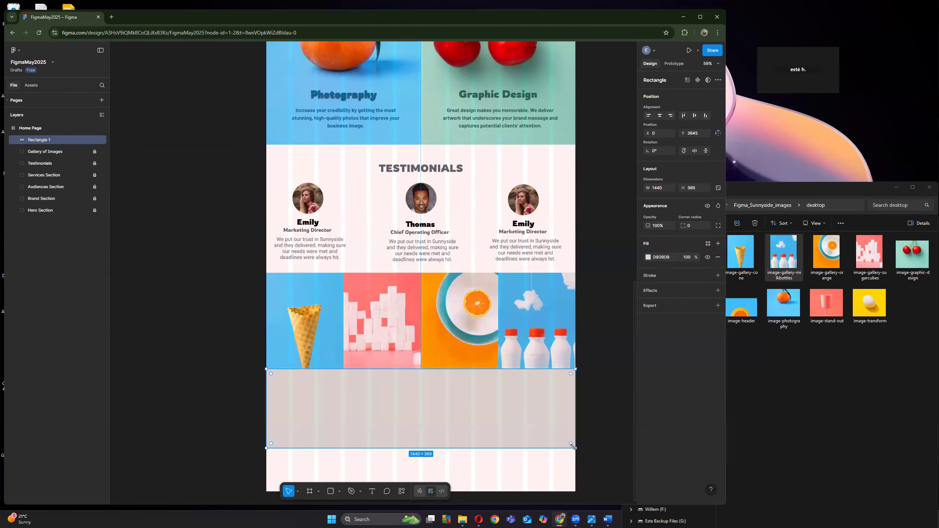
Step: Fill the new rectangle with the page's dark green 246355 and move it up to Y 3843, flush with the gallery
click(648, 258)
click(612, 424)
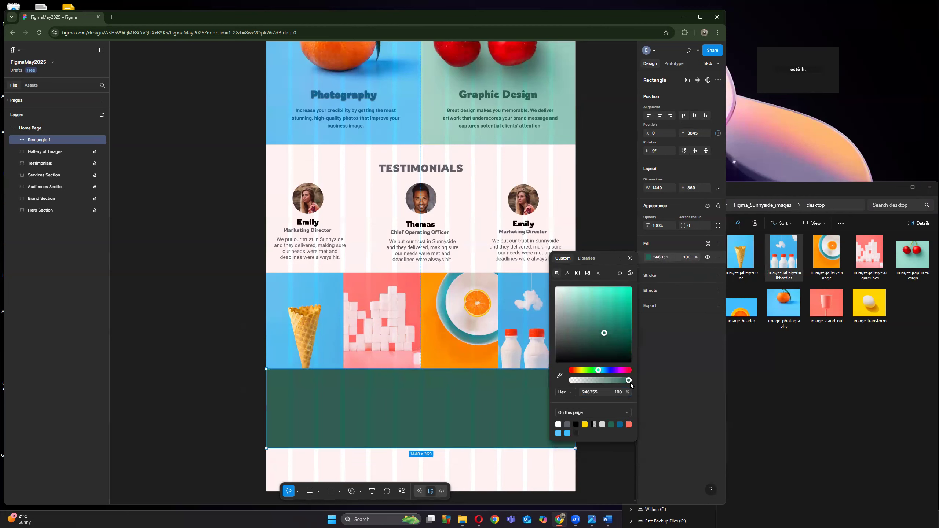
drag(428, 406, 428, 406)
click(259, 411)
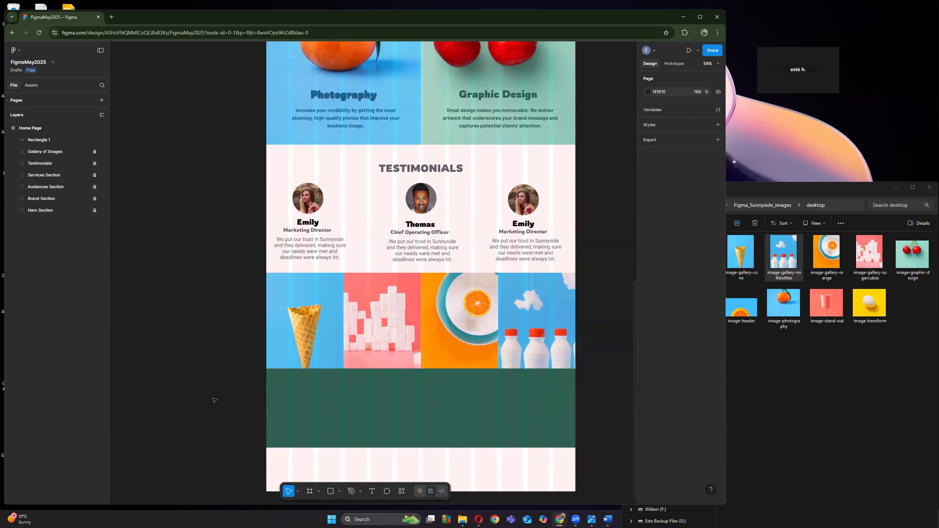
Step: Set the green footer rectangle's height to 510
click(400, 403)
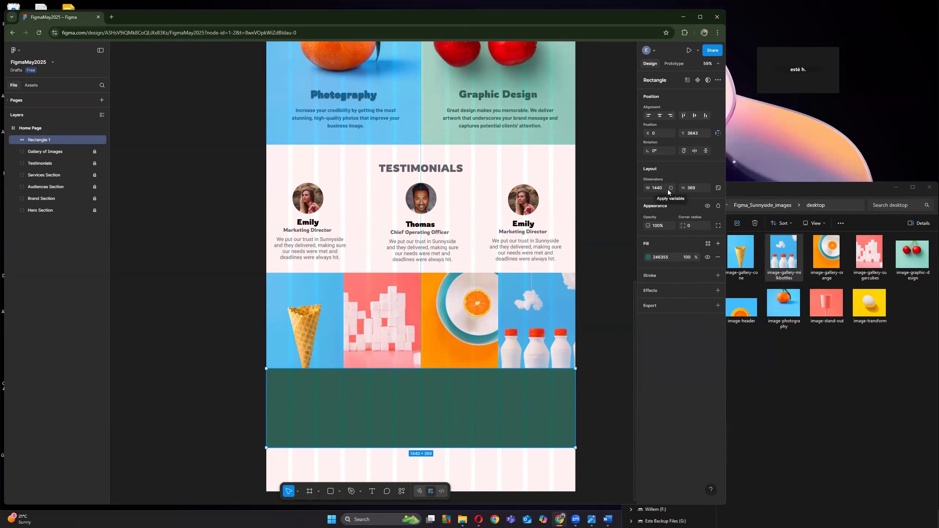
click(700, 188)
drag(700, 189, 681, 190)
text(510)
key(Return)
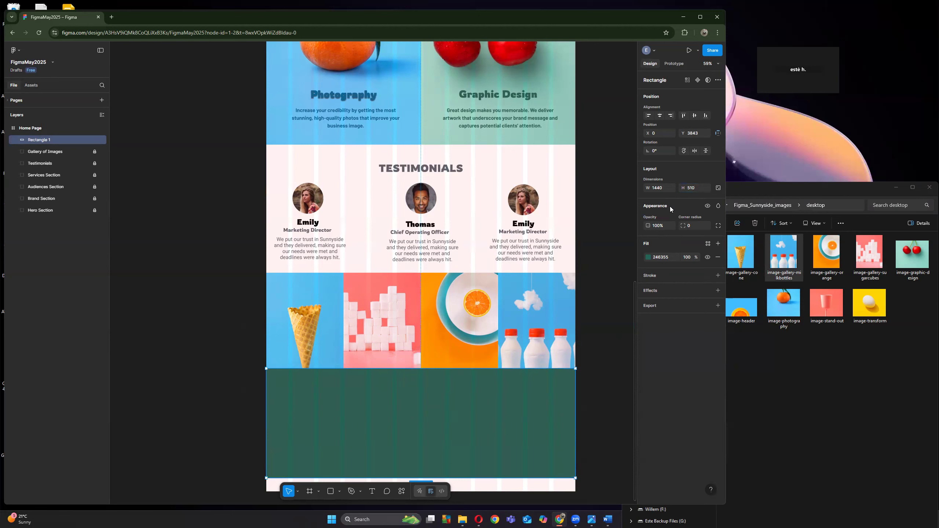
Step: Place the logo file from the Figma_Sunnyside_images folder on the green footer rectangle
click(782, 188)
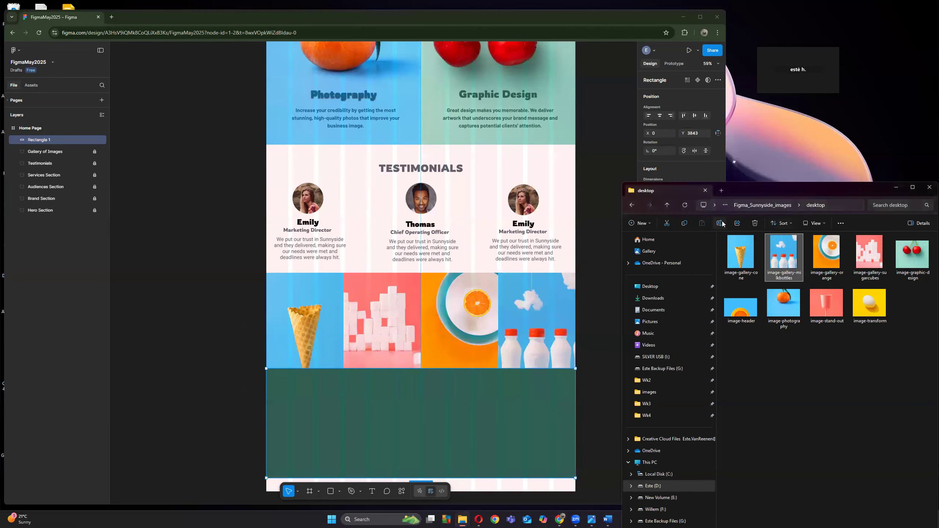
click(749, 204)
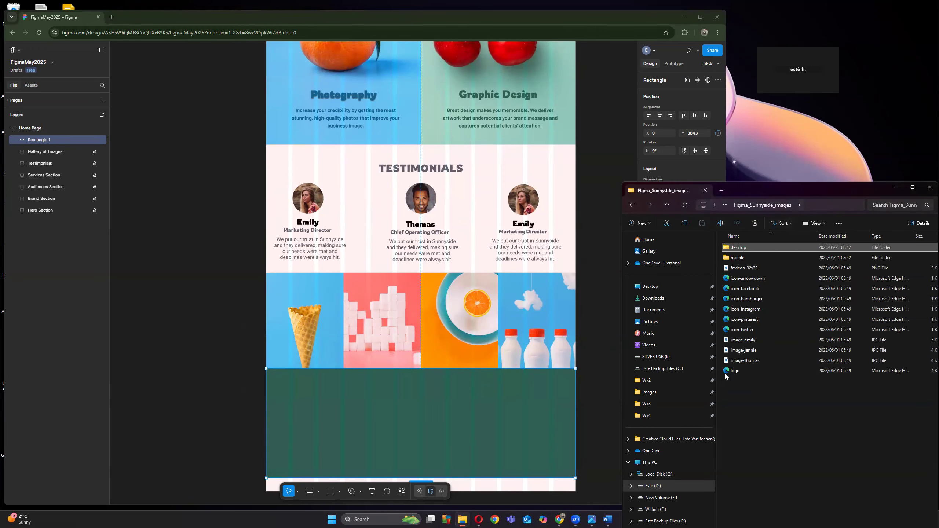
drag(734, 372, 346, 382)
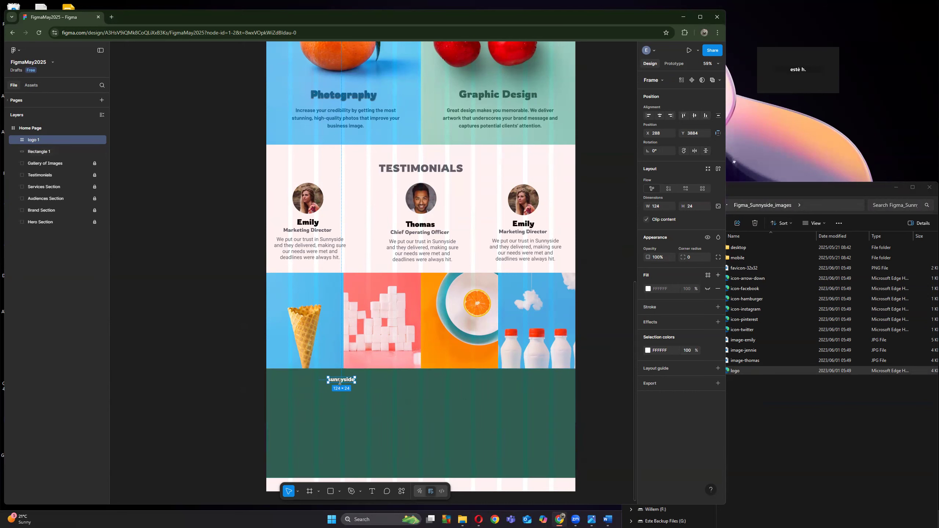
Step: Check the footer in desktop-preview.jpg, and centre the sunnyside logo horizontally near the footer's upper edge at Y 3911
click(593, 519)
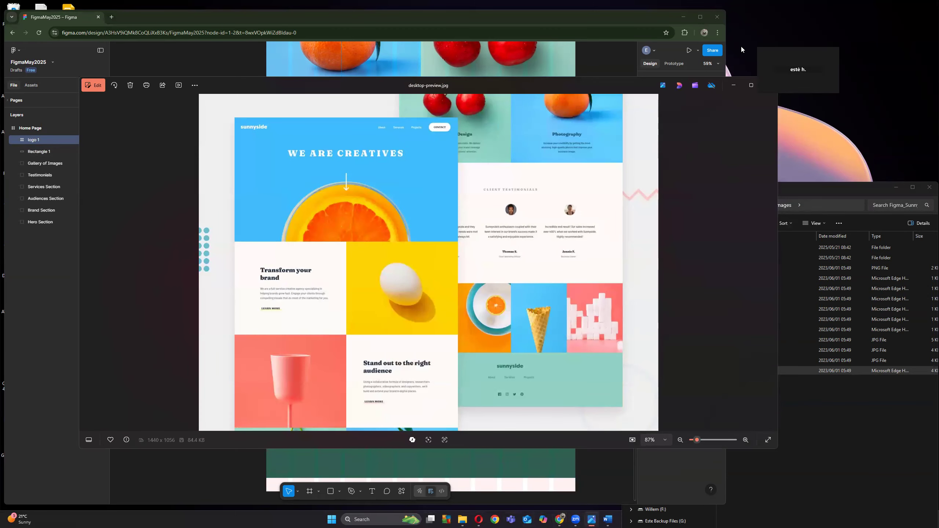
click(734, 85)
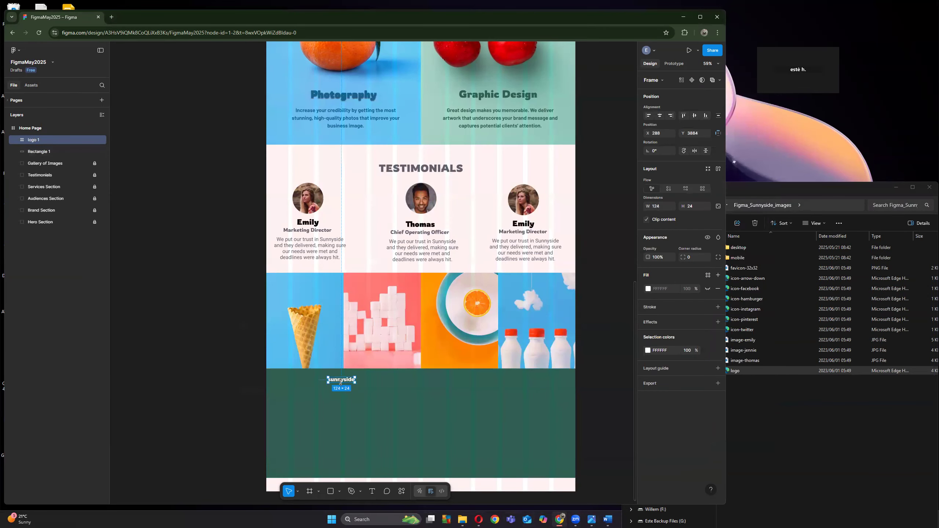
drag(342, 381, 435, 387)
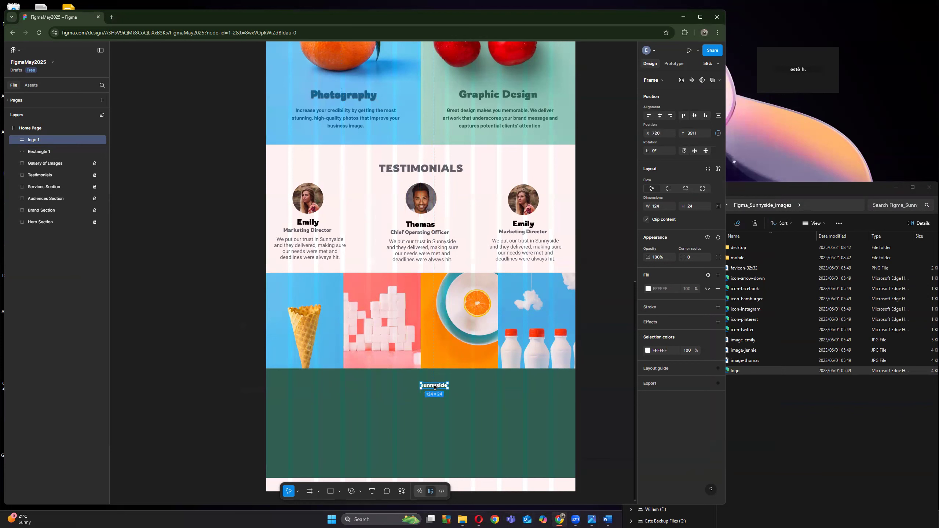
click(659, 116)
Step: Maximise the browser window, lighten the footer rectangle's fill to 6AAD9E, and select the sunnyside logo
scroll(427, 467, up, 1)
scroll(443, 407, up, 3)
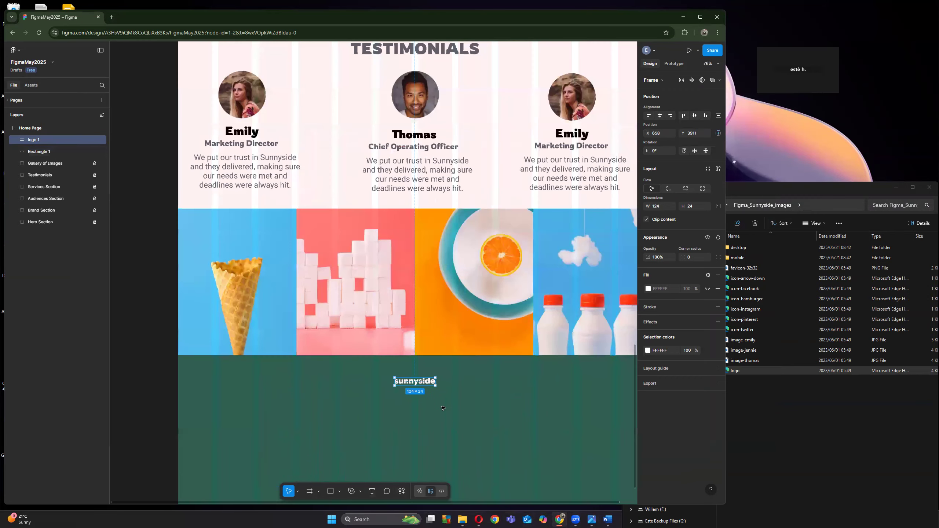
scroll(444, 407, up, 3)
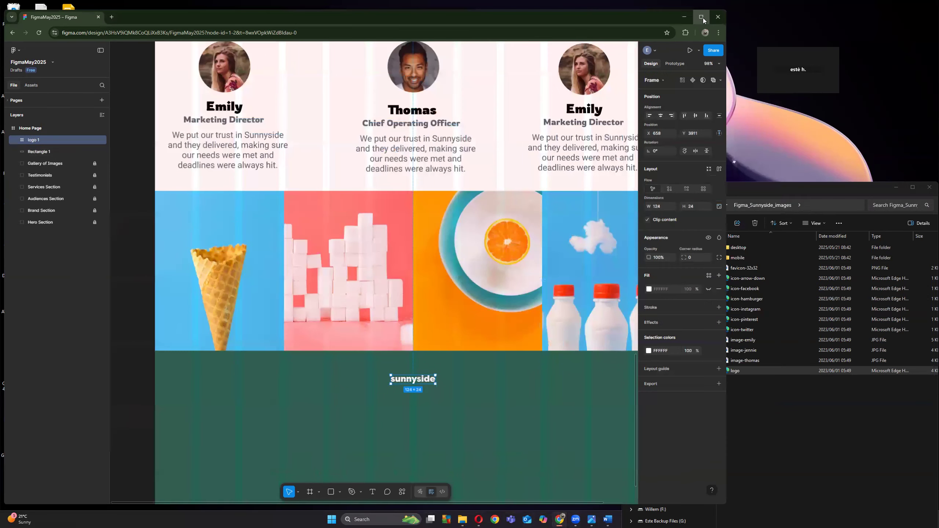
click(701, 17)
scroll(467, 344, down, 3)
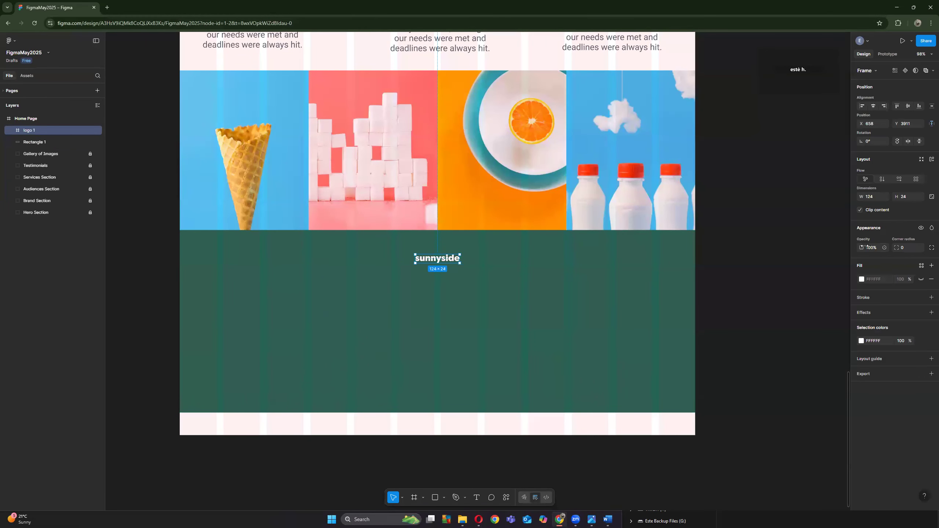
click(695, 333)
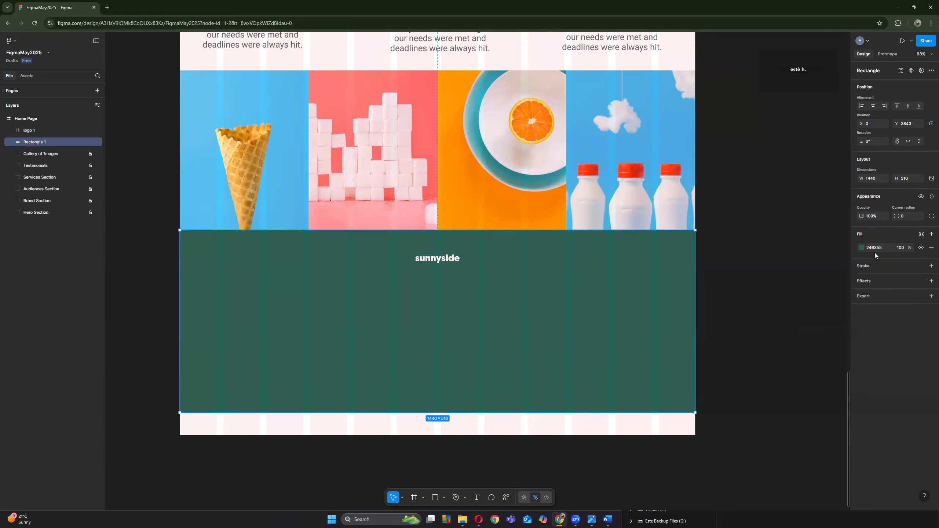
click(862, 248)
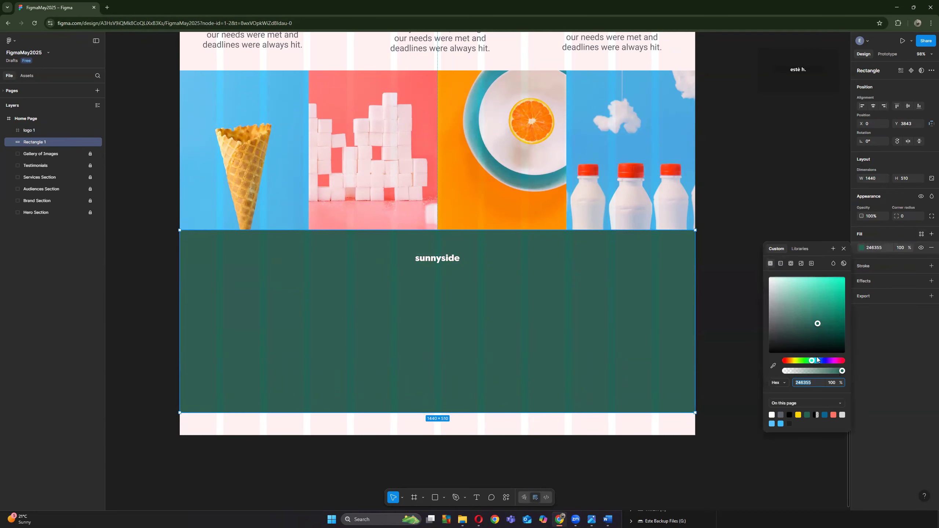
drag(814, 325, 798, 304)
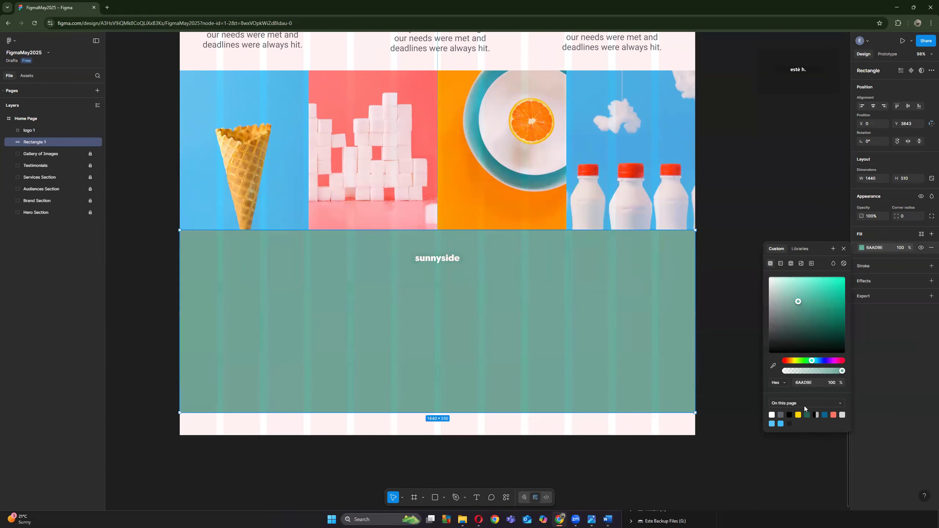
click(441, 259)
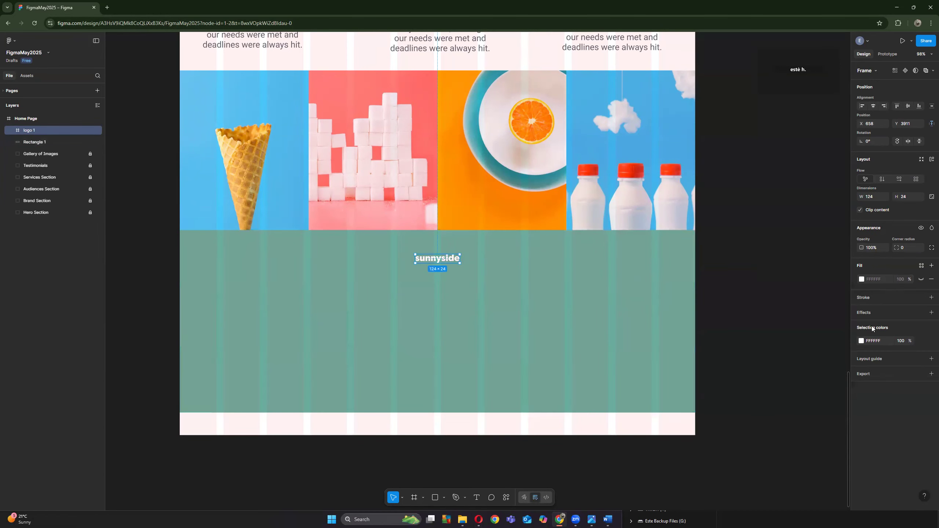
click(862, 279)
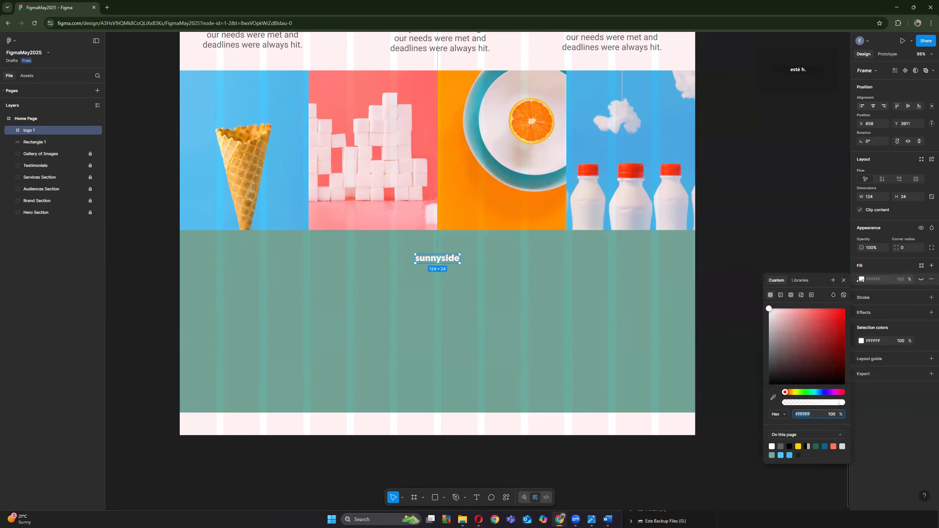
click(816, 446)
click(738, 348)
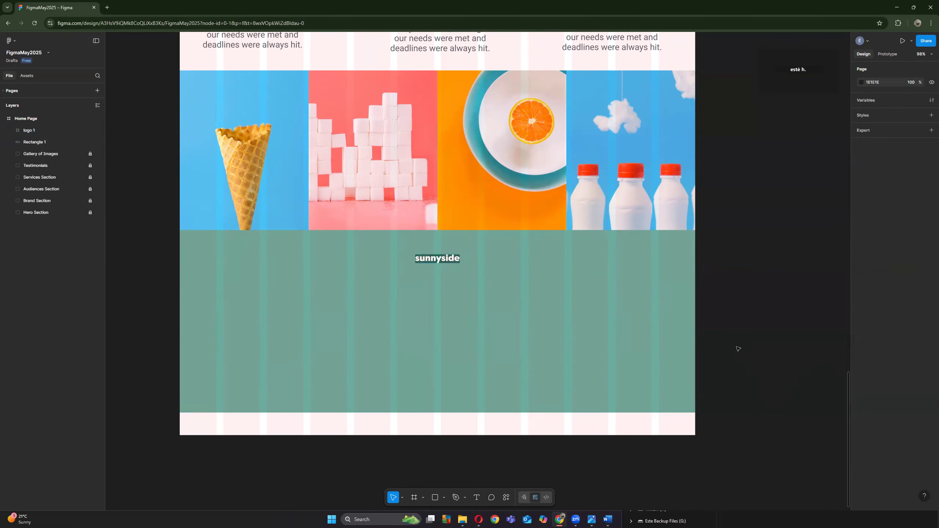
key(ctrl+z)
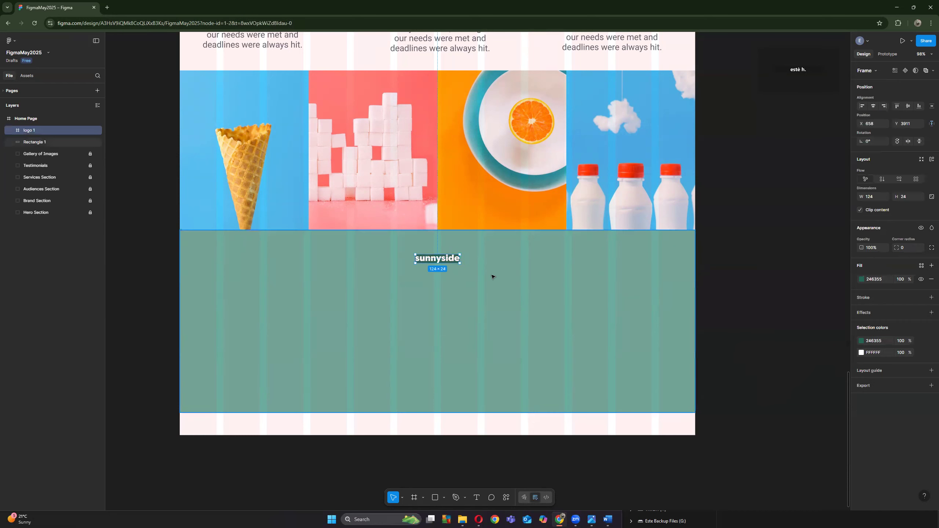
key(ctrl+z)
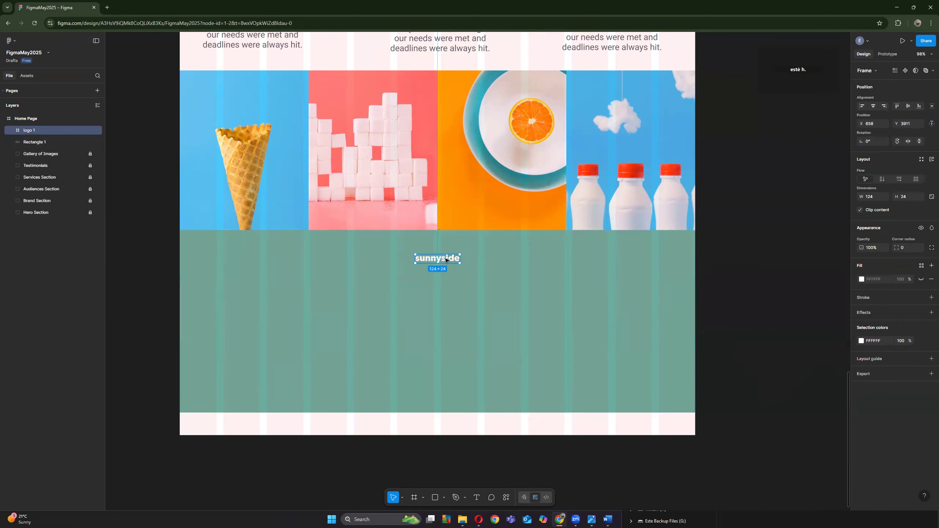
Step: Change the fill of the vector inside the sunnyside logo to dark green 246355
double_click(448, 262)
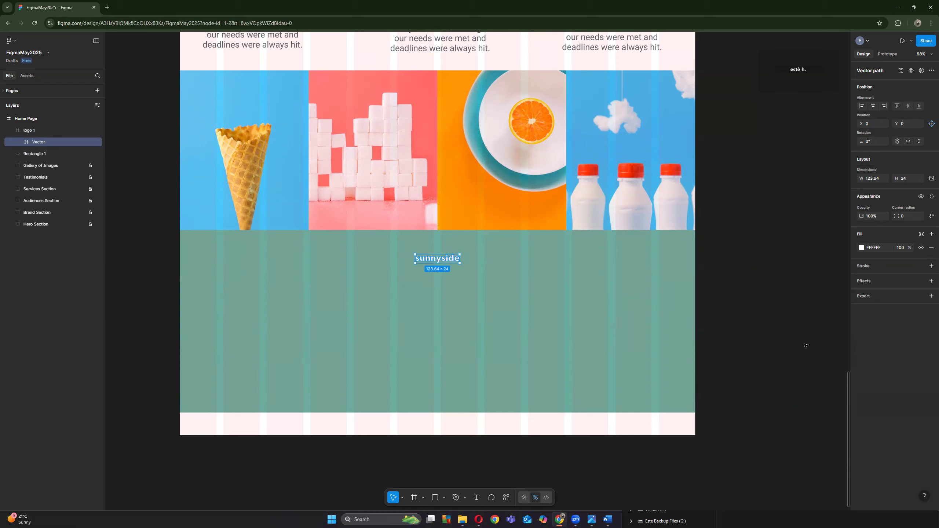
click(861, 248)
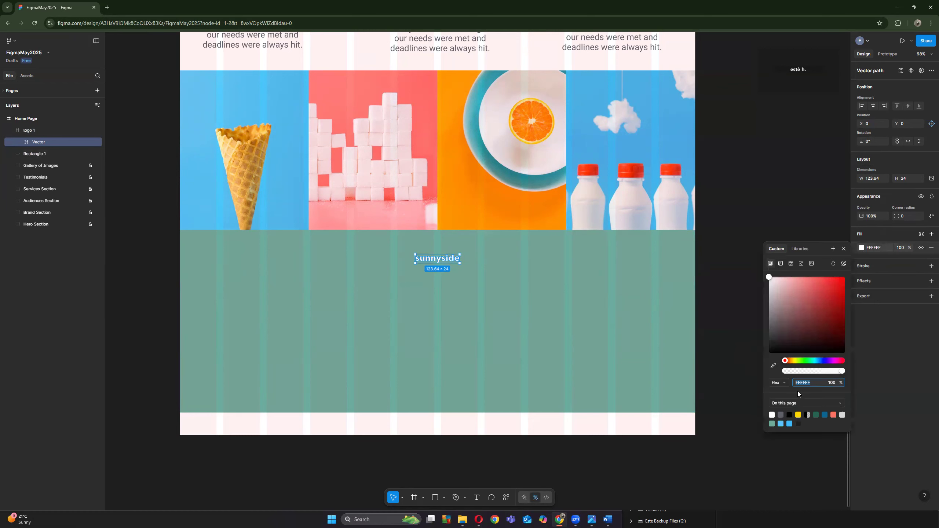
click(815, 414)
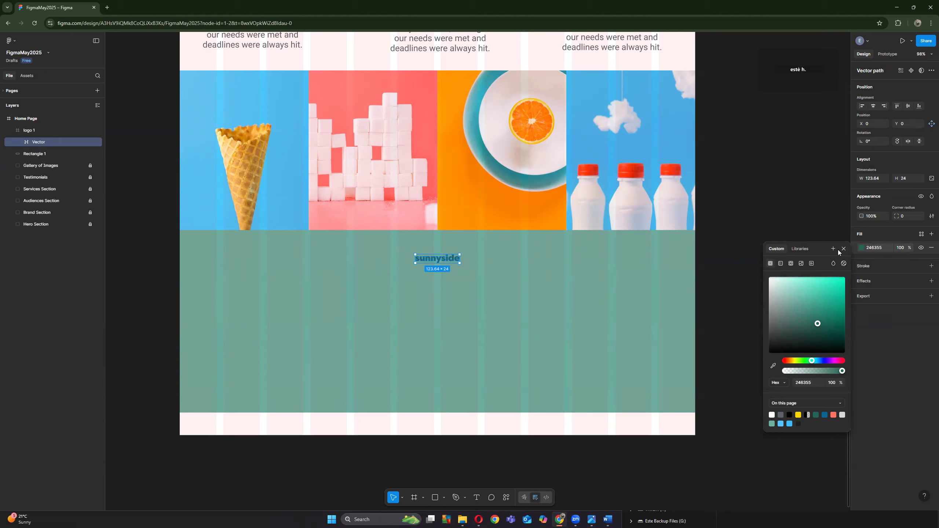
click(738, 264)
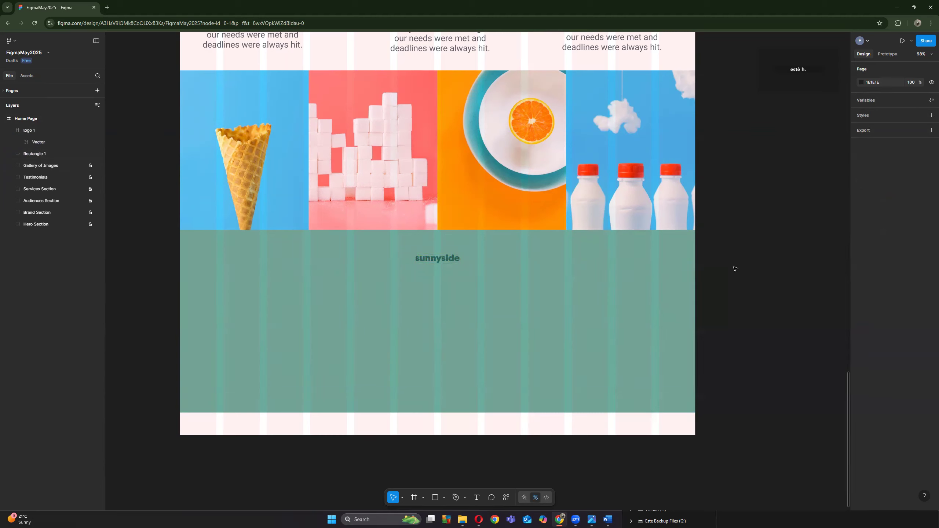
Step: Draw a rectangle about 121 by 42 in the footer's upper-left area and fill it with 6AAD9E
click(435, 496)
drag(224, 274, 266, 290)
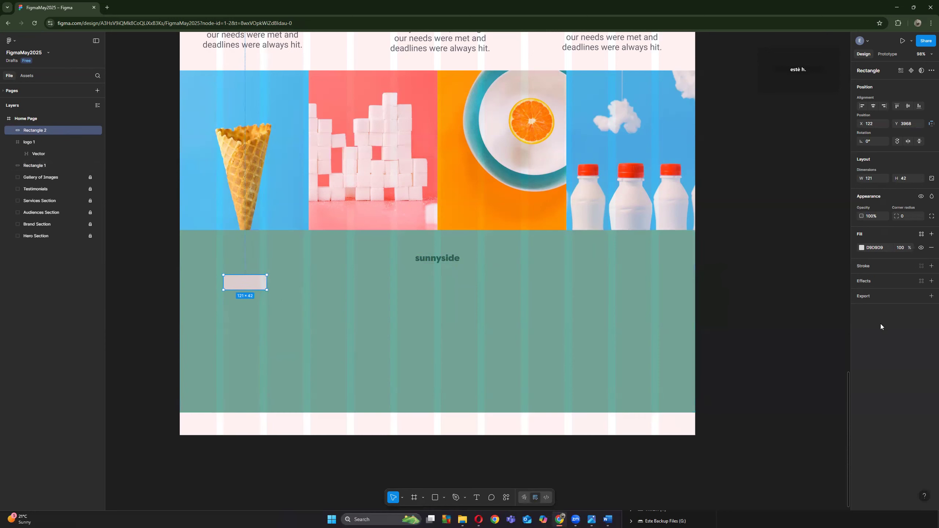
click(862, 248)
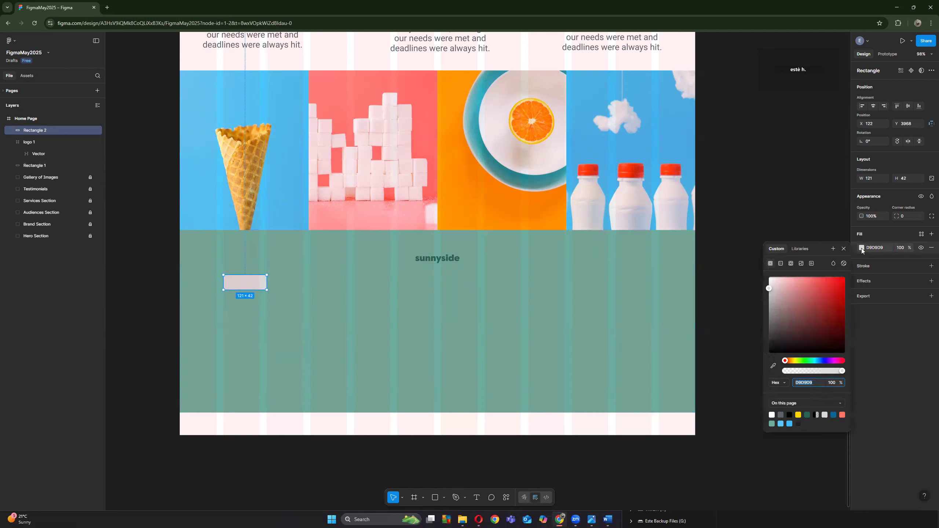
click(771, 424)
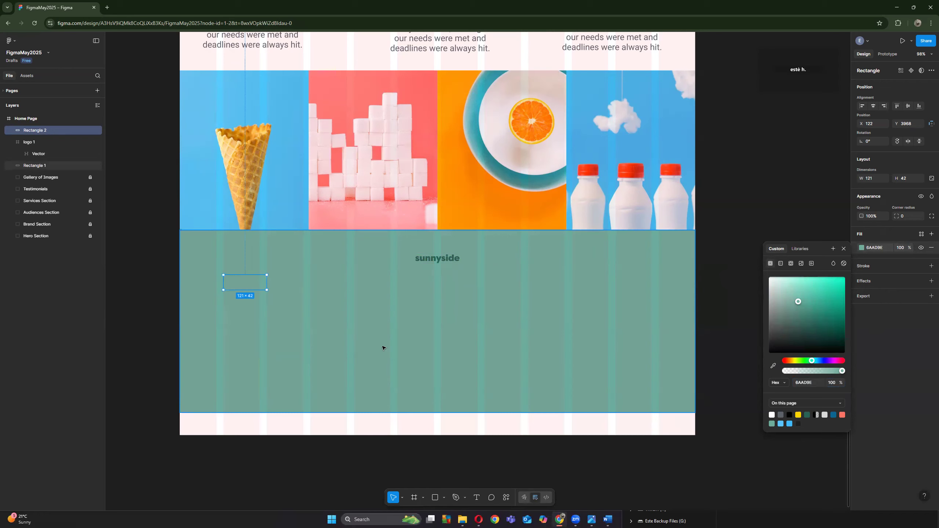
Step: Add the text "About Us" over the small footer rectangle, with fill 246355 and font size 16
click(476, 497)
click(237, 288)
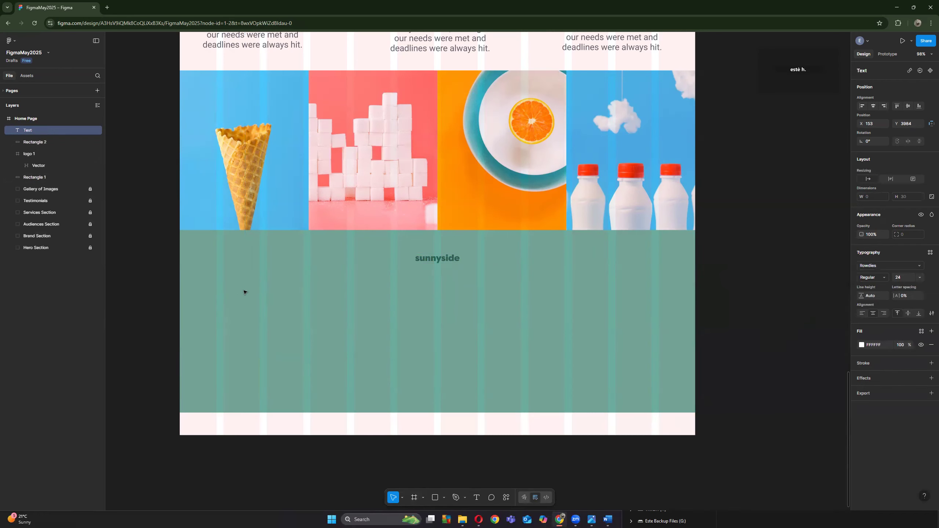
text(About Us)
key(ctrl+a)
click(861, 345)
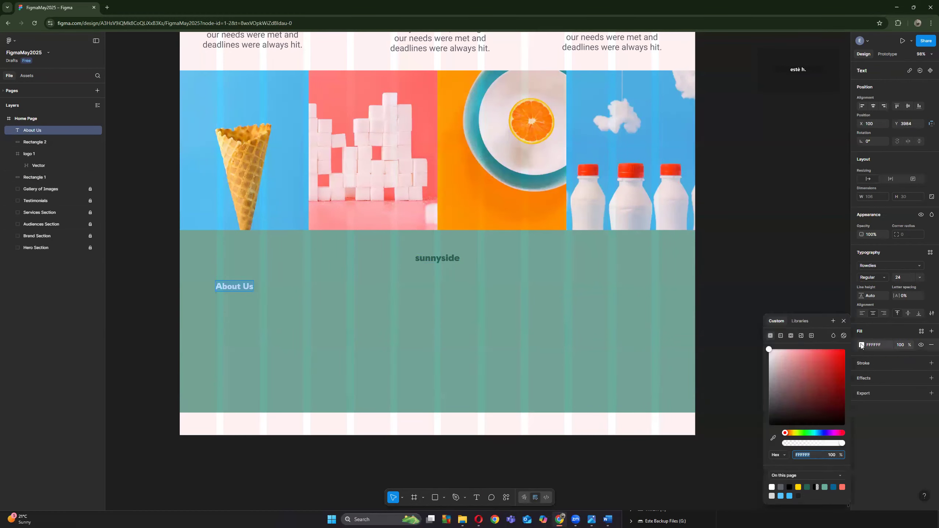
click(808, 487)
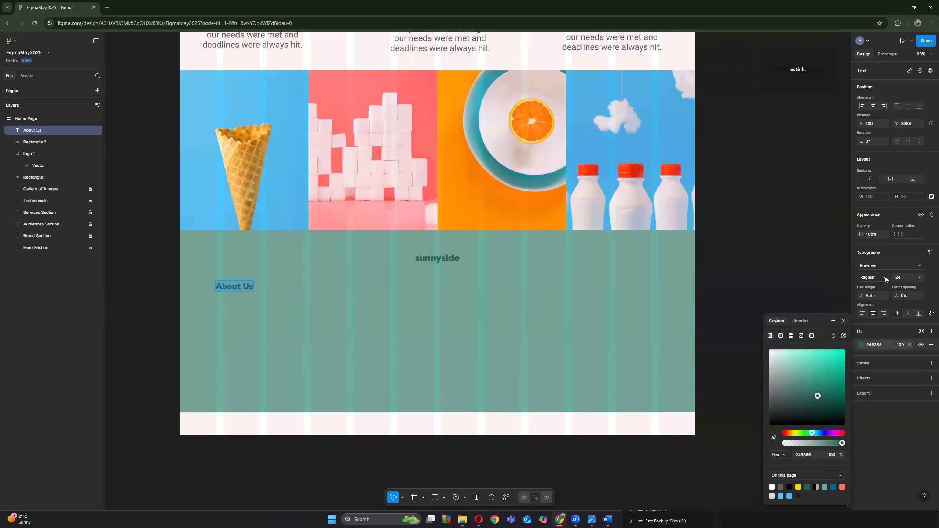
click(918, 278)
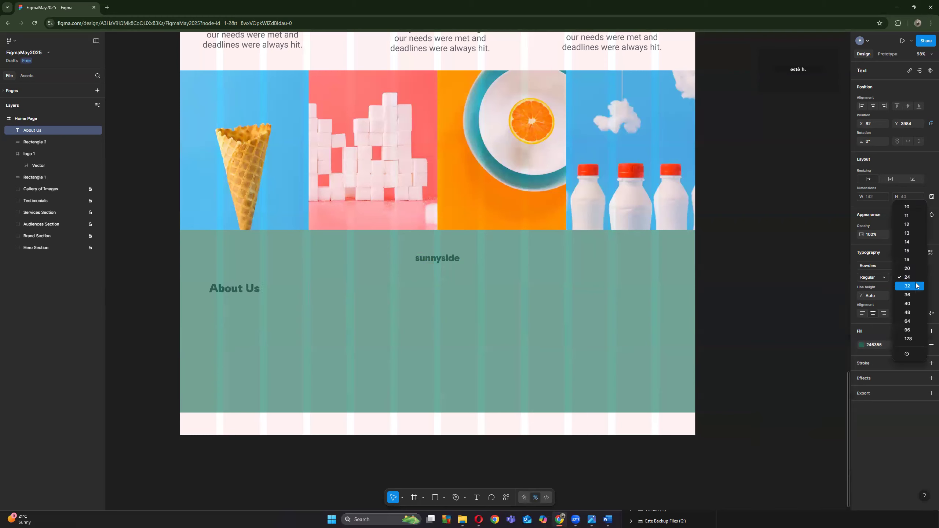
click(909, 261)
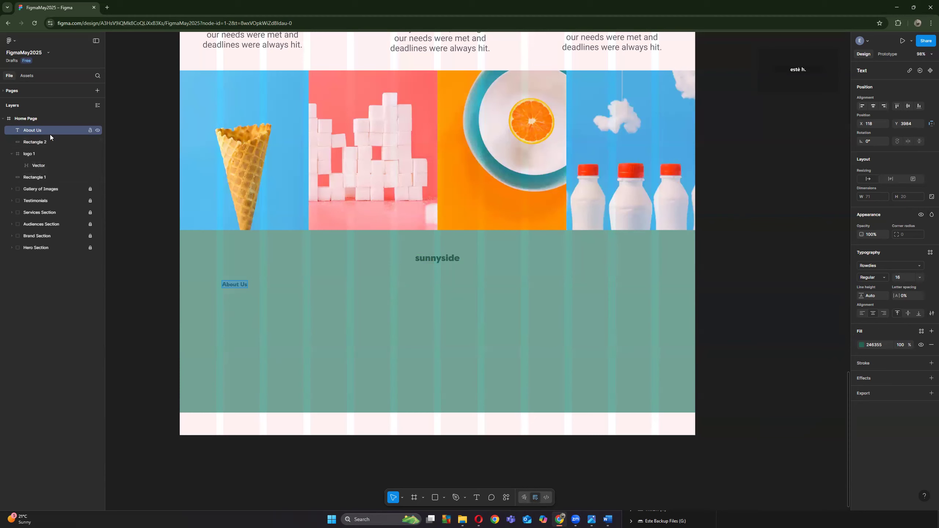
Step: Centre the About Us text and the small rectangle on each other horizontally and vertically
click(57, 143)
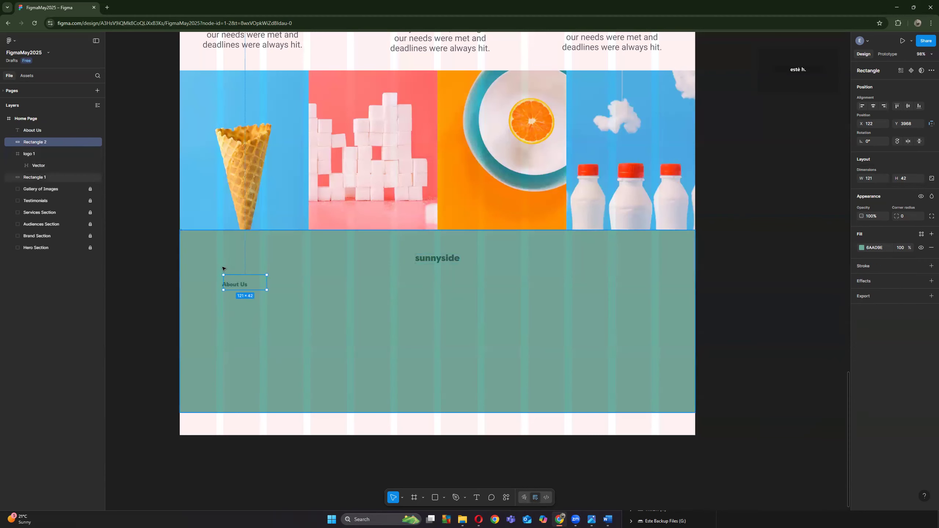
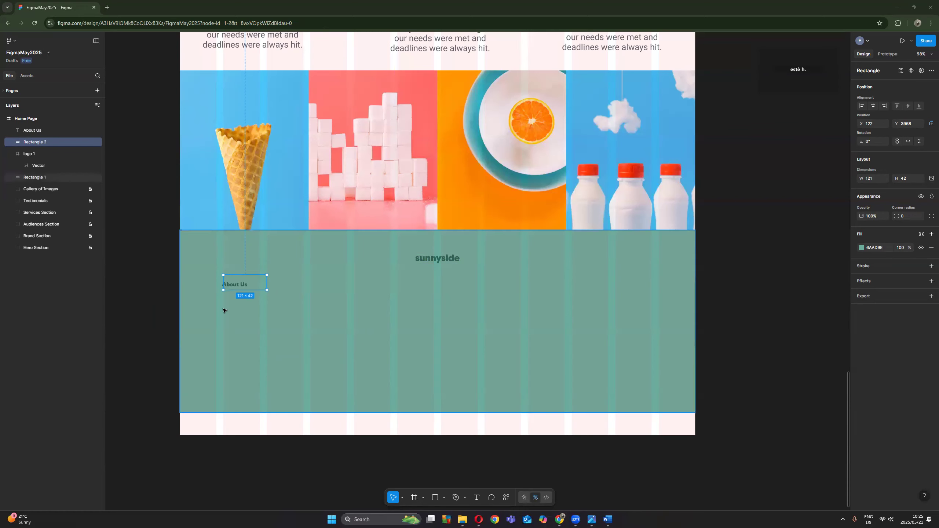
click(243, 285)
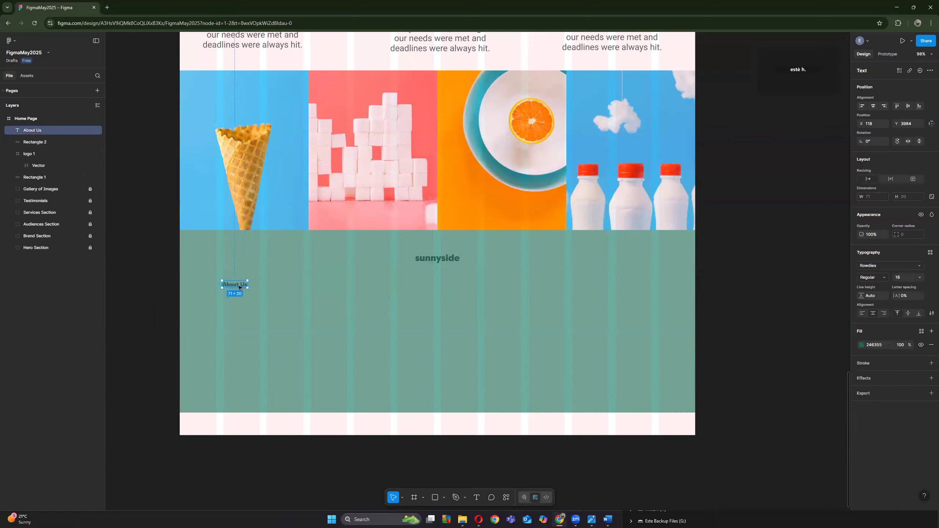
shift+click(263, 281)
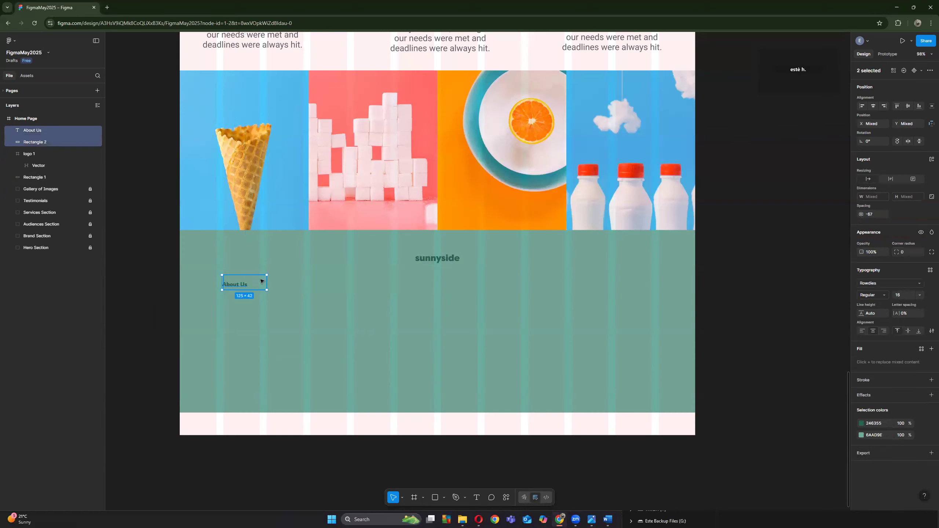
click(874, 107)
click(907, 106)
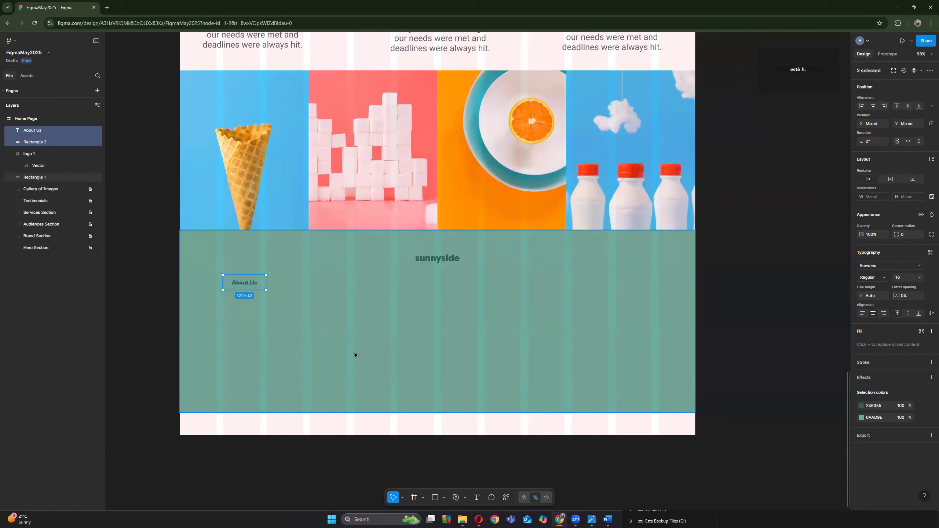
Step: Add auto layout to the About Us text and its rectangle, and move the resulting frame to X 122, Y 3972
right_click(247, 283)
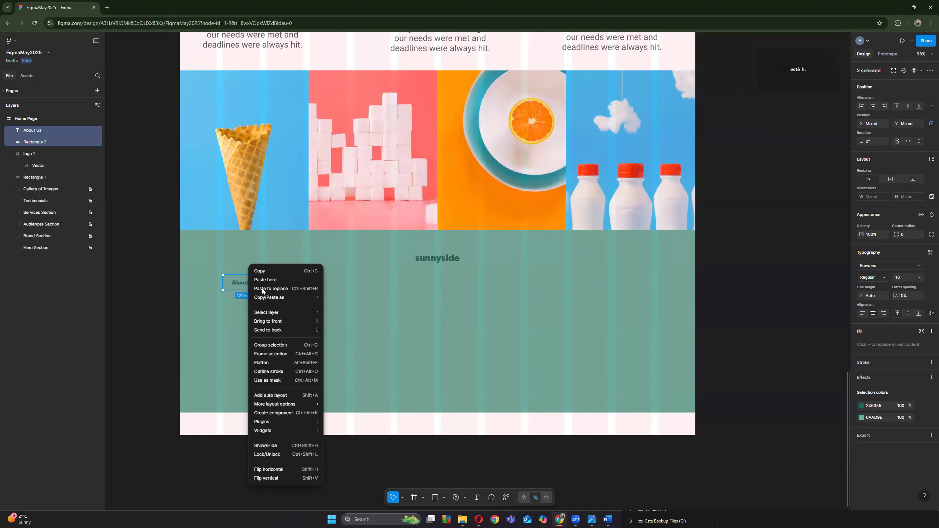
click(276, 396)
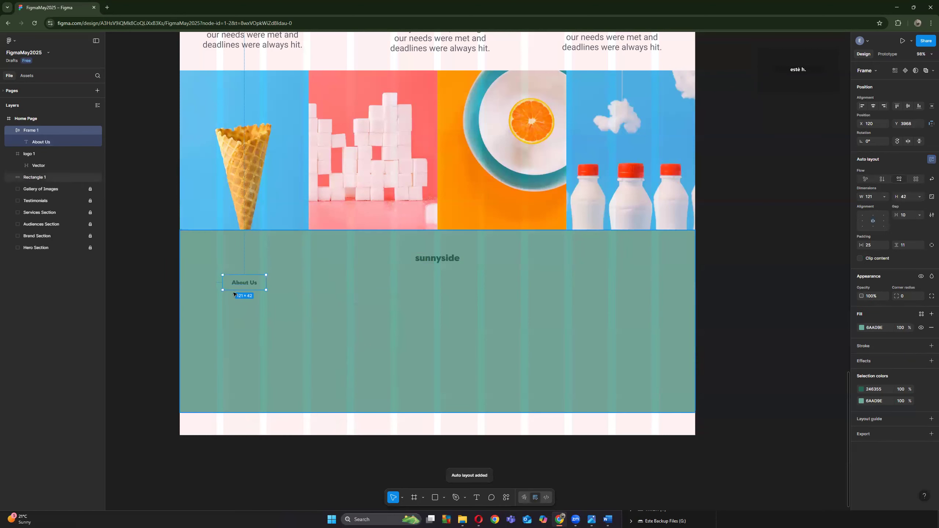
click(157, 287)
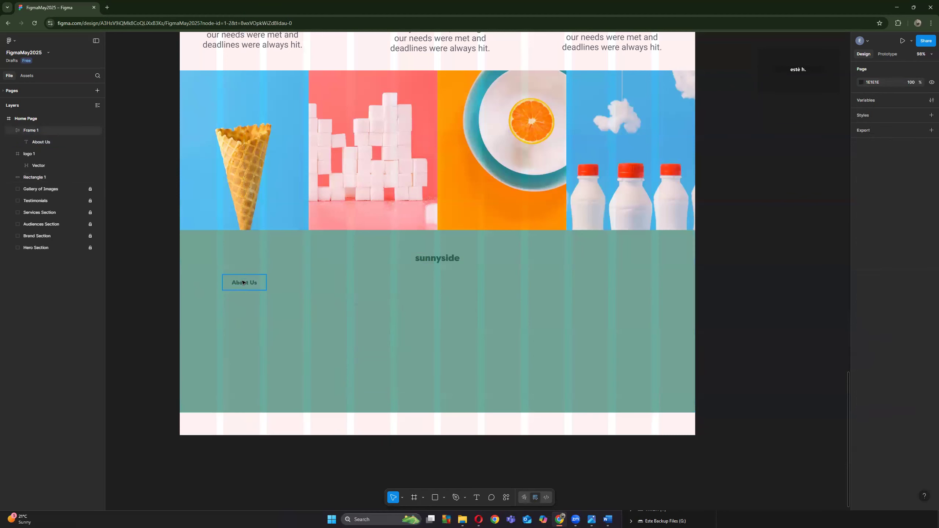
click(243, 283)
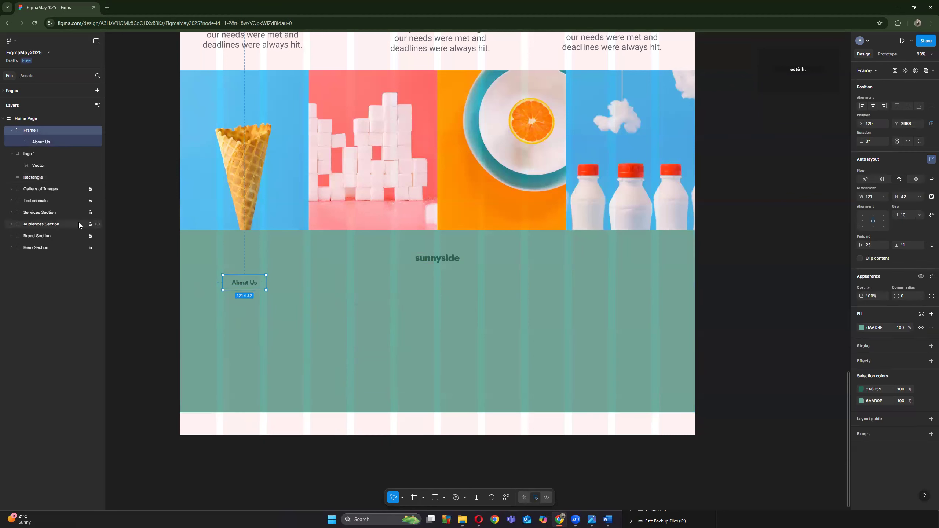
click(13, 154)
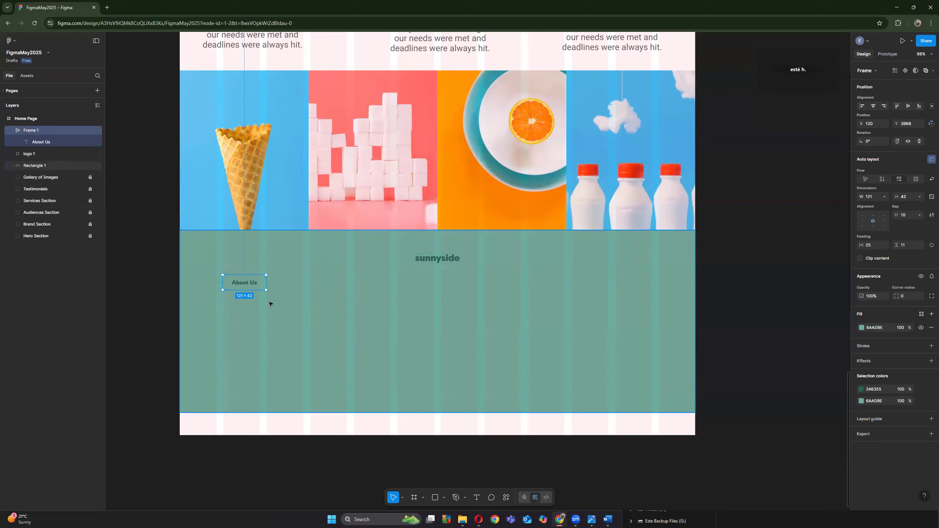
drag(236, 285, 244, 286)
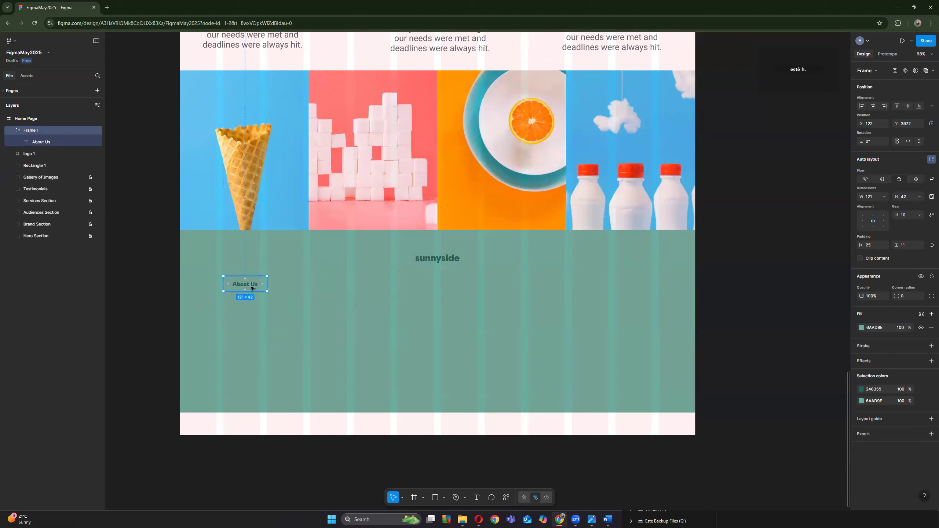
Step: Duplicate the About Us frame to its right at X 352 and change the copy's text to "Services"
drag(252, 288, 333, 286)
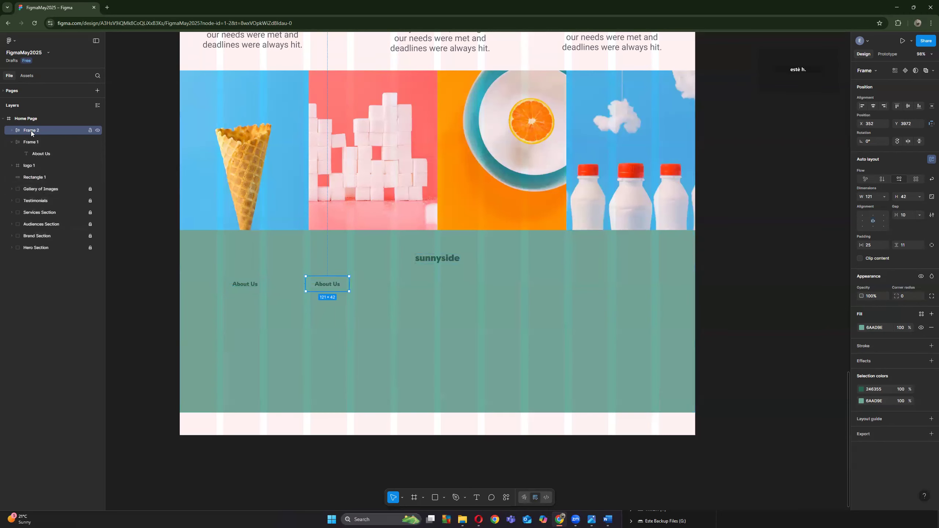
click(12, 130)
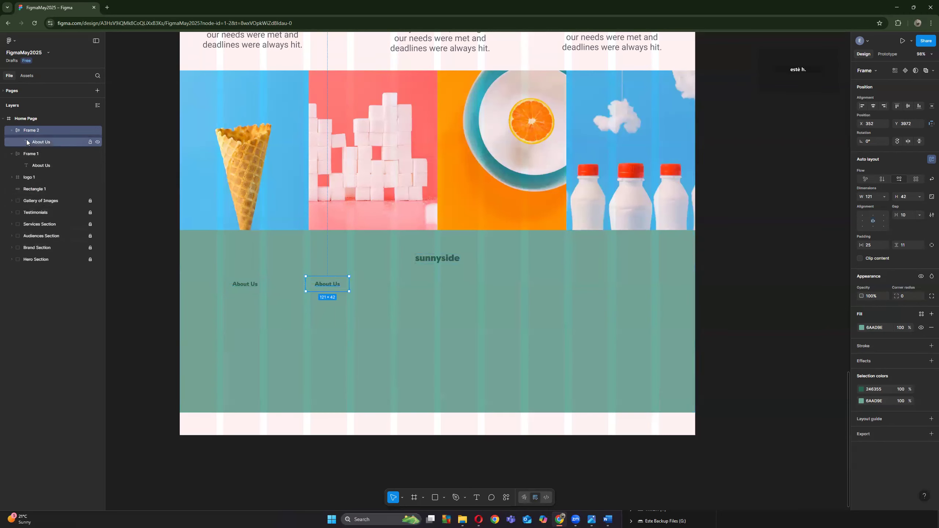
click(42, 142)
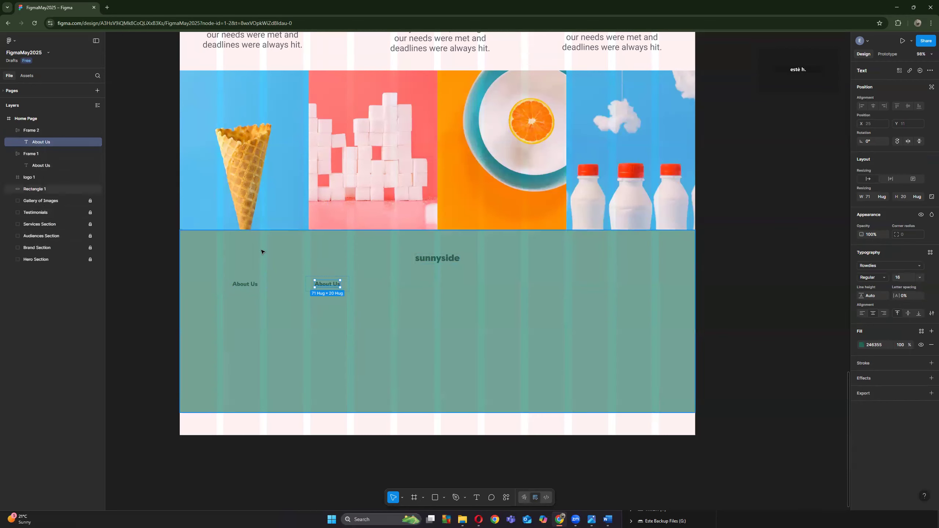
key(Return)
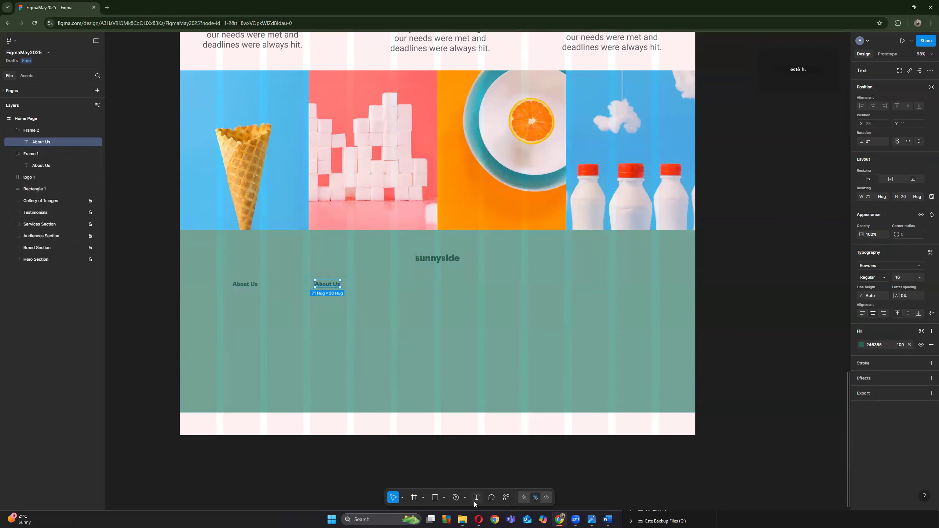
text(Services)
key(Return)
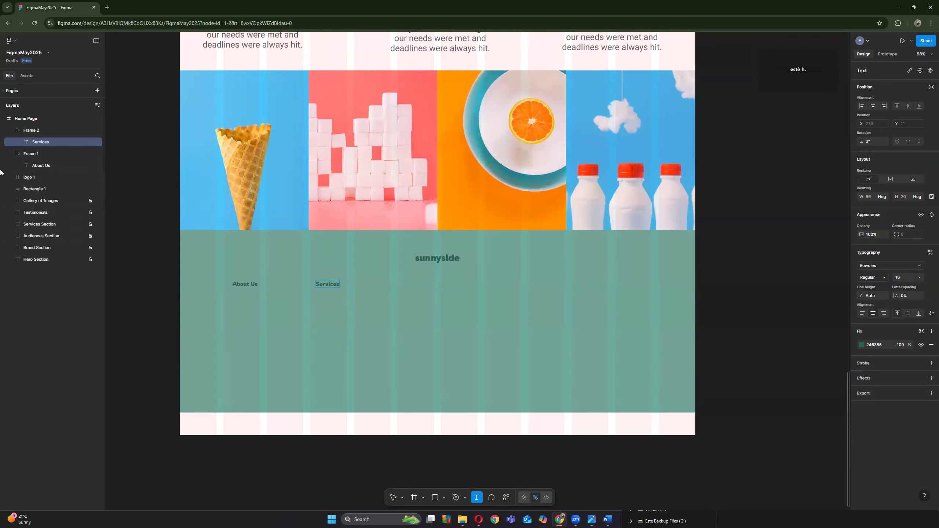
Step: Place About Us and Services side by side beneath the sunnyside logo, and collapse the About Us frame's layers
click(393, 500)
drag(326, 285, 452, 281)
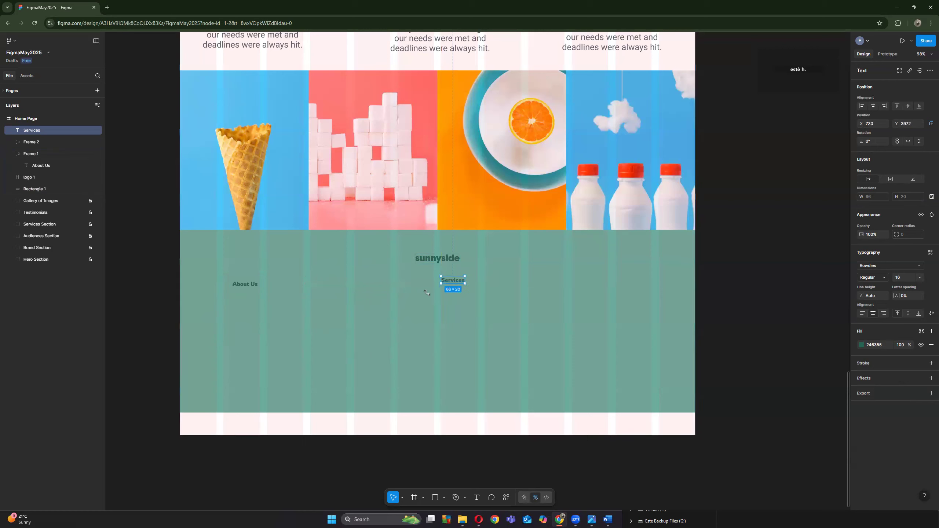
drag(250, 289, 463, 281)
click(721, 295)
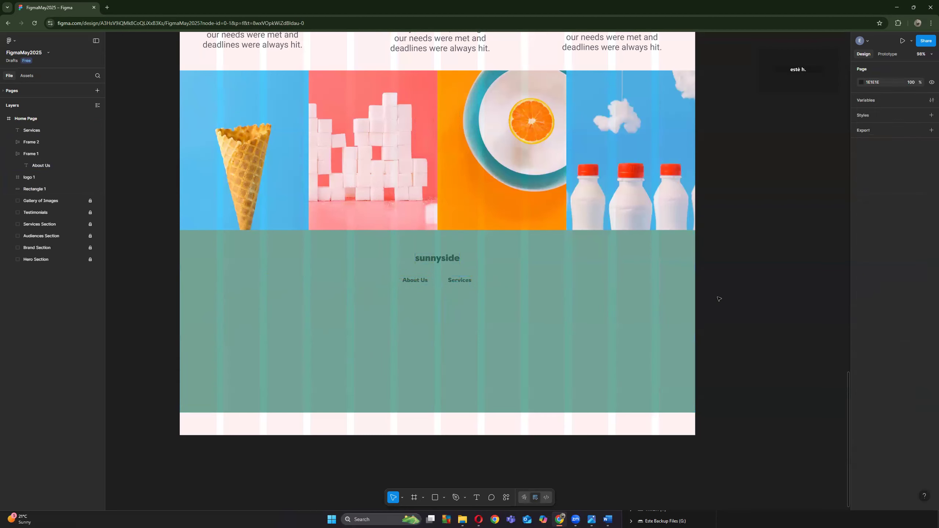
click(12, 153)
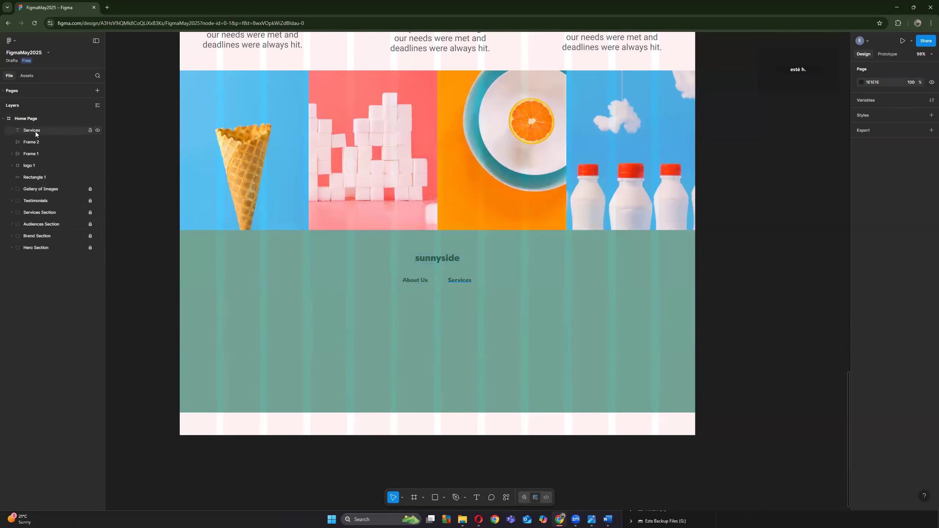
Step: Examine the Services text, Frame 2, Frame 1 and logo layers to identify which canvas object each one represents
click(33, 144)
click(30, 154)
click(11, 166)
click(12, 167)
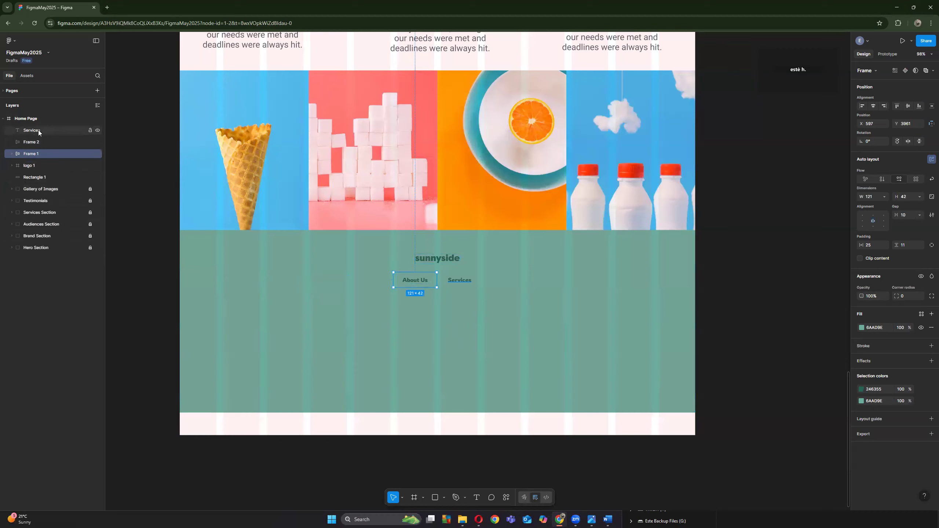
click(98, 130)
click(98, 130)
click(28, 131)
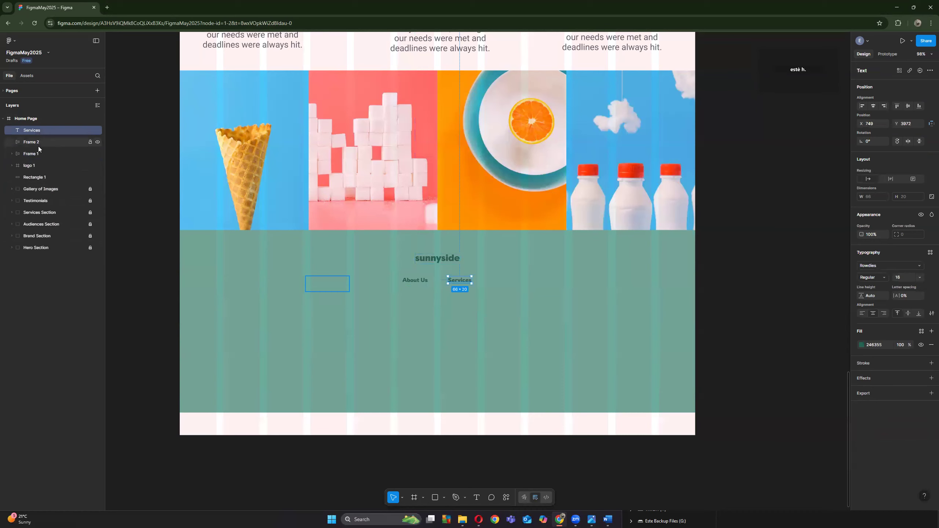
Step: Move the empty Frame 2 over the Services text so it surrounds the label at X 727, Y 3961
click(311, 290)
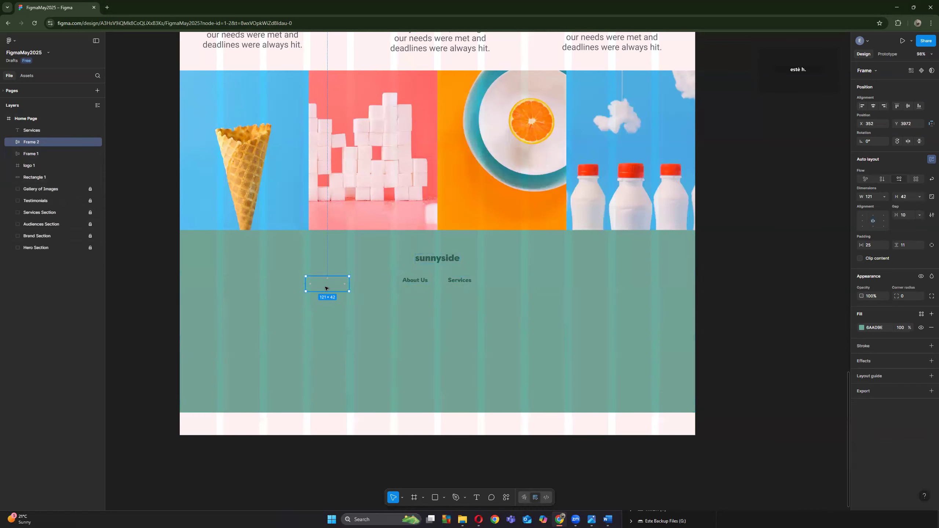
drag(326, 289, 463, 283)
key(ctrl+z)
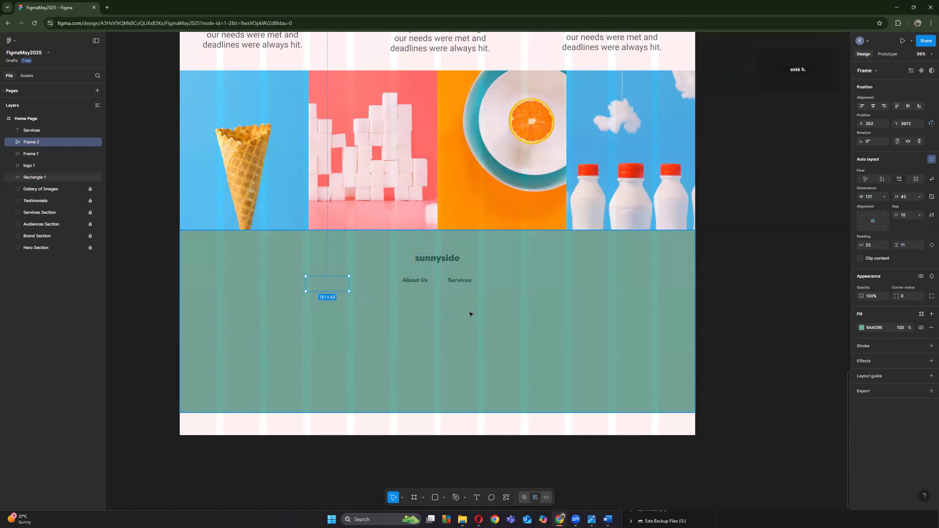
drag(327, 283, 460, 287)
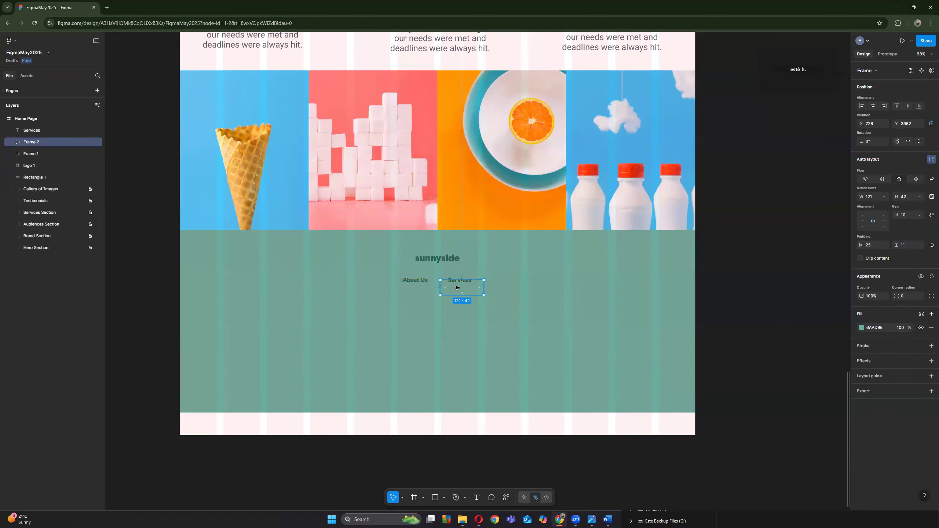
key(Delete)
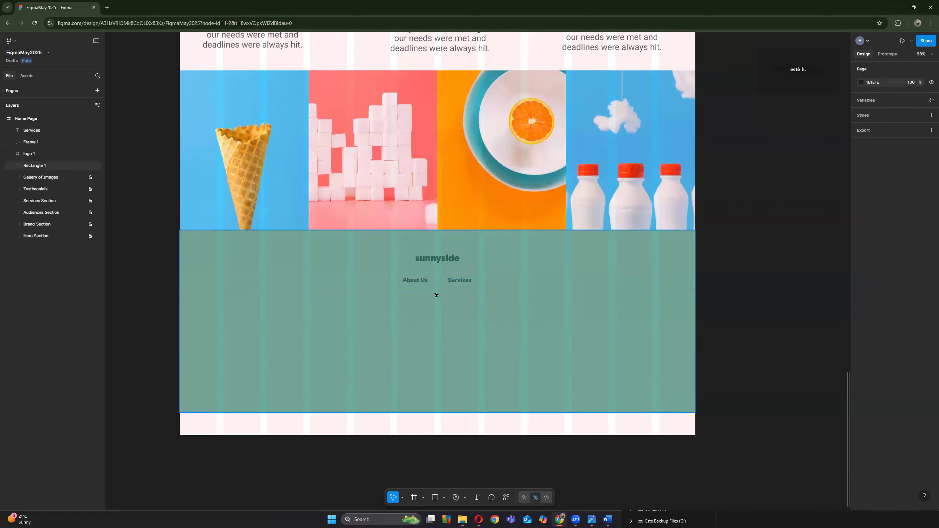
key(ctrl+z)
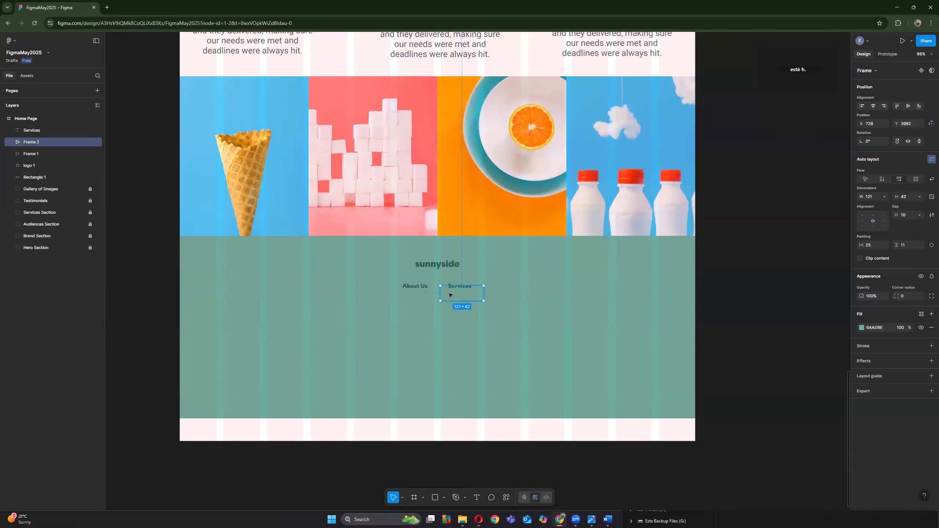
scroll(451, 264, up, 4)
scroll(464, 292, up, 5)
drag(460, 298, 458, 286)
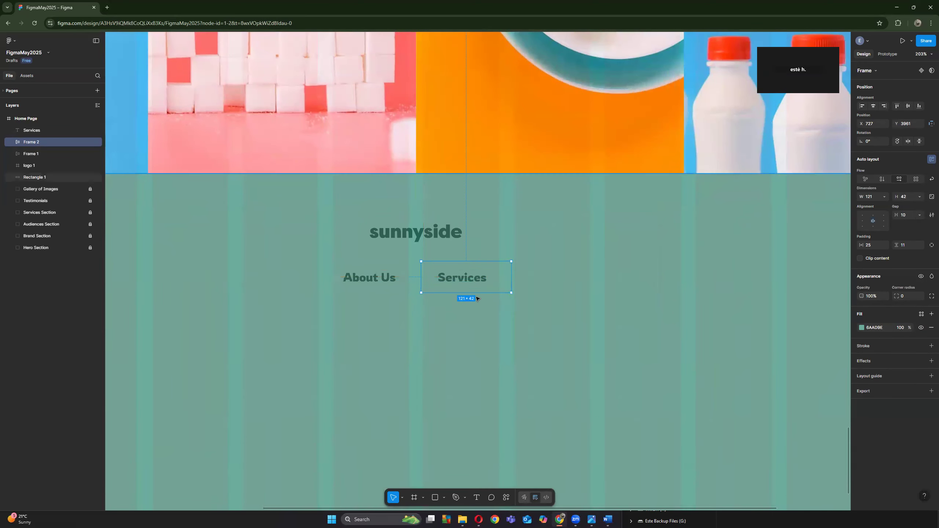
Step: Nest the Services text layer inside the Frame 2 auto layout frame
shift+click(477, 282)
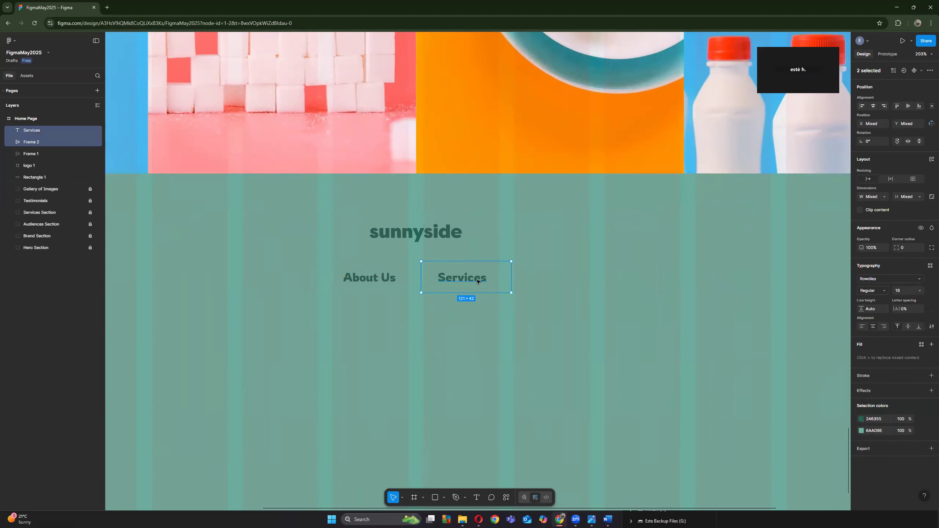
click(21, 142)
drag(32, 127, 41, 141)
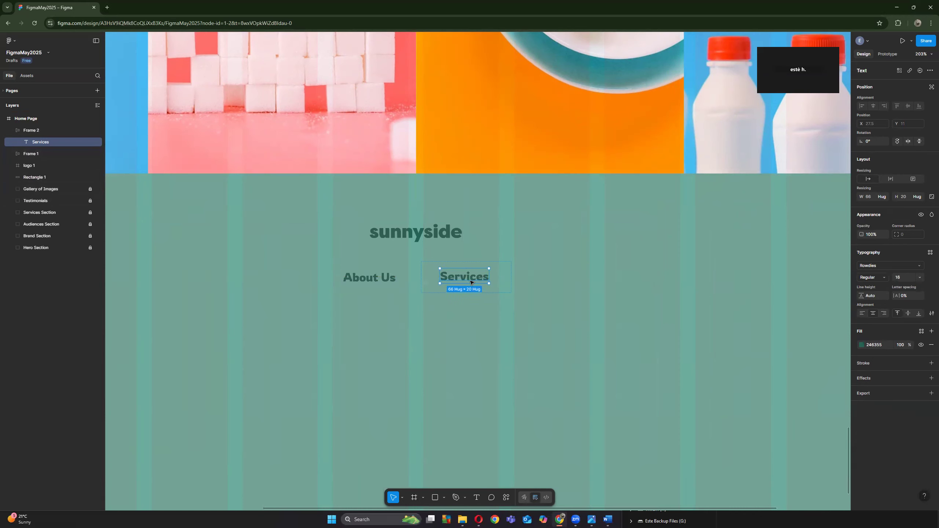
Step: Align the Services frame directly beside the About Us frame on the same row and collapse its layers
click(37, 130)
click(66, 275)
click(37, 130)
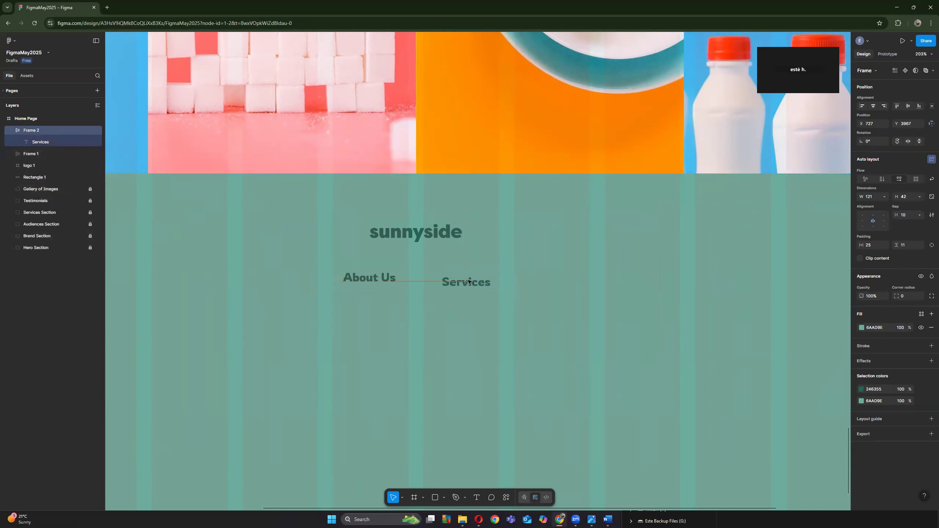
drag(469, 277, 464, 277)
click(119, 302)
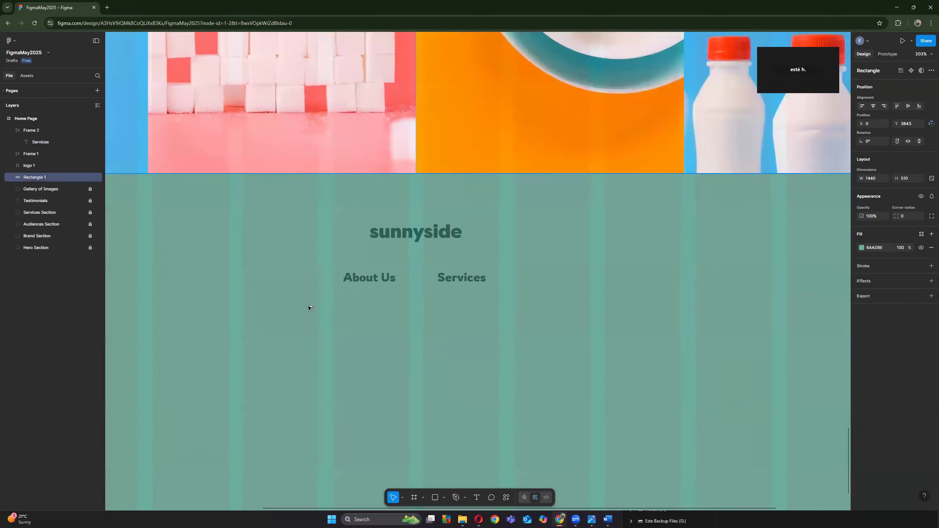
scroll(325, 304, down, 3)
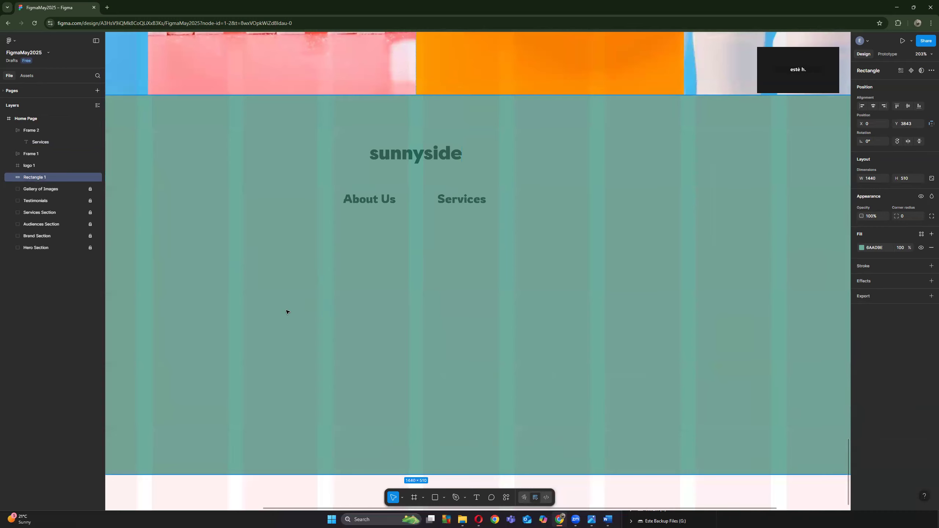
ctrl+scroll(289, 308, down, 3)
click(11, 130)
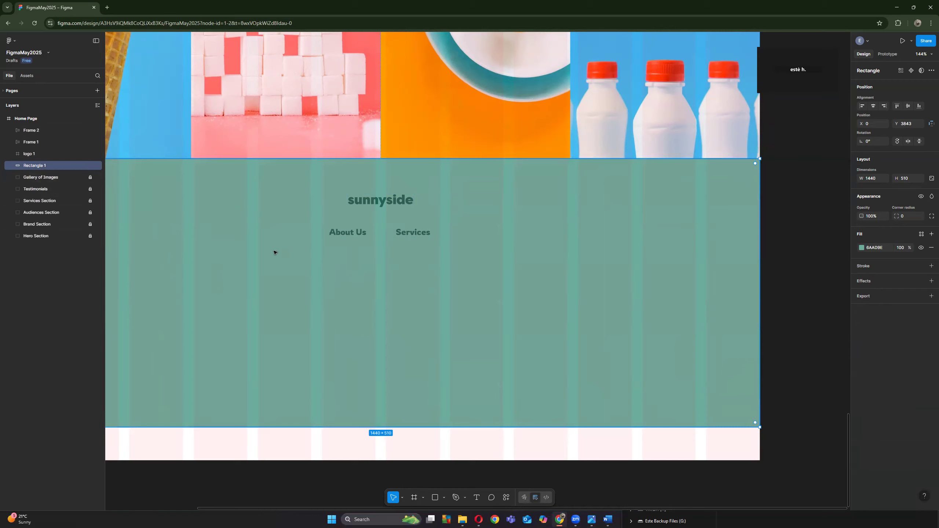
scroll(122, 245, down, 1)
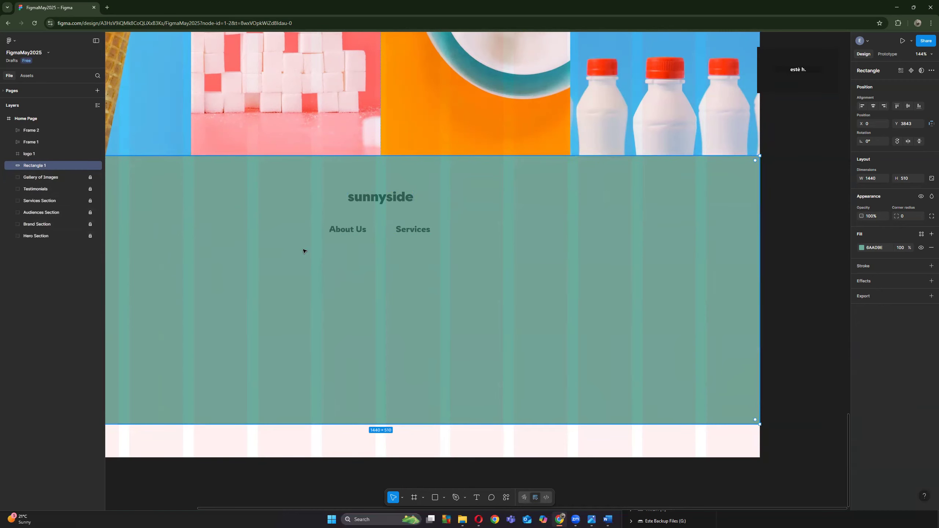
scroll(303, 251, down, 3)
alt+drag(292, 269, 442, 275)
key(ctrl+z)
drag(300, 334, 392, 359)
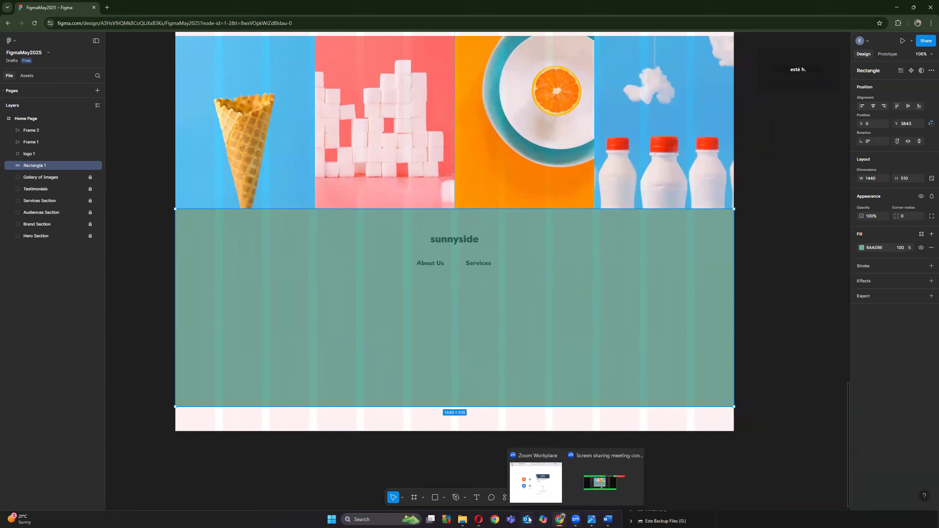
Step: Restore the browser window to a smaller size beside the Figma_Sunnyside_images folder and place icon-facebook in the footer below the navigation labels
mouse_move(465, 521)
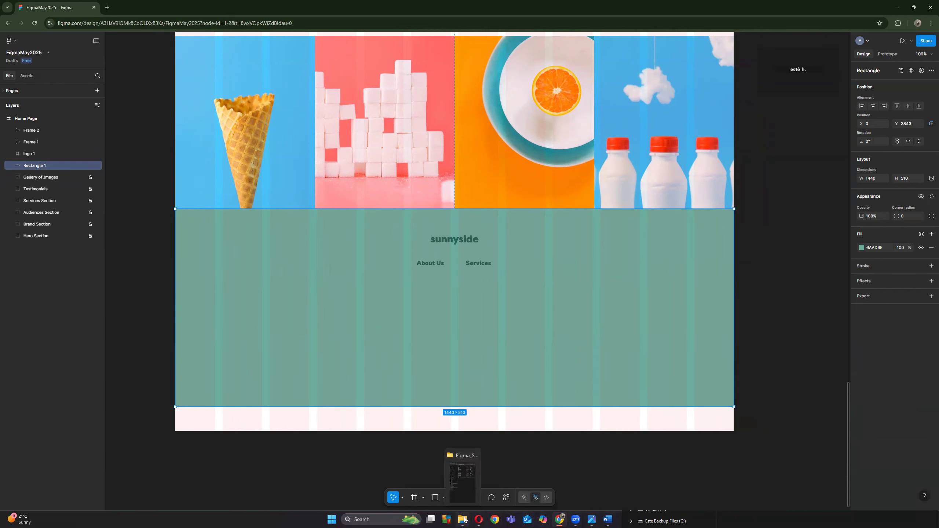
click(914, 7)
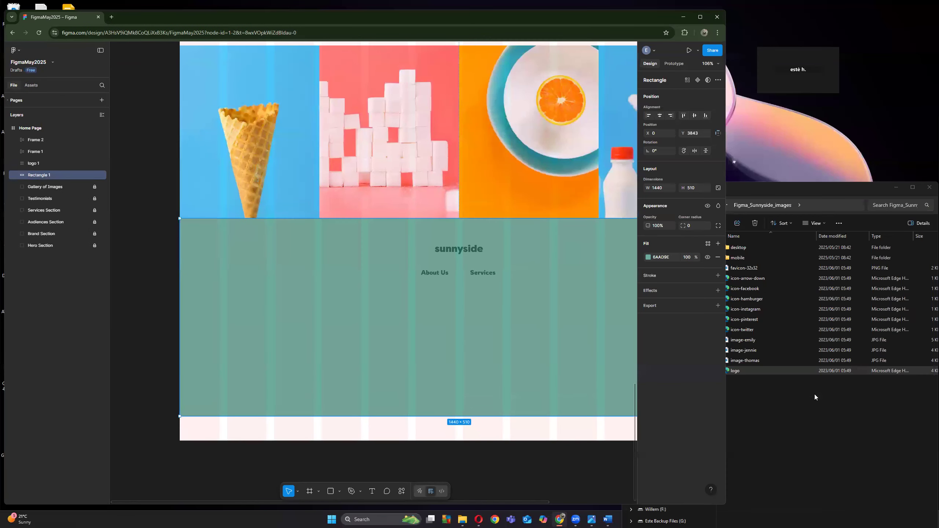
click(814, 423)
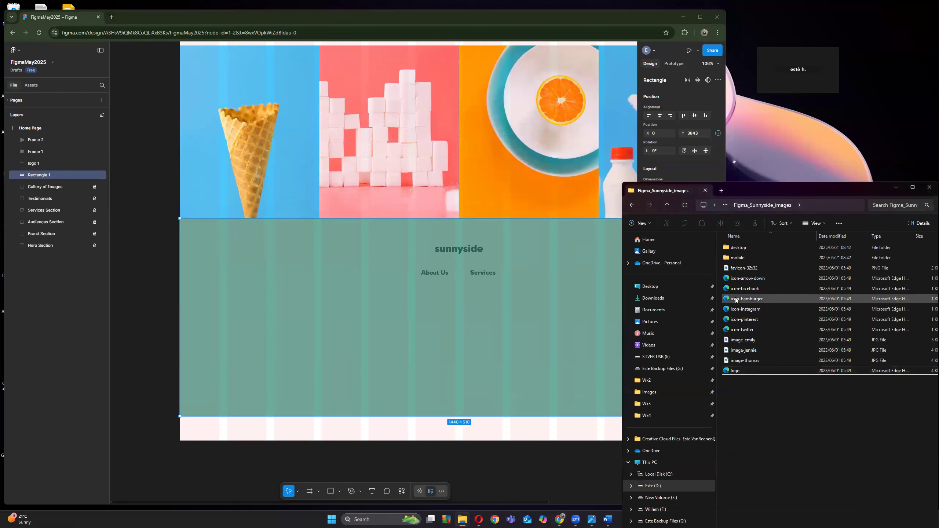
click(748, 330)
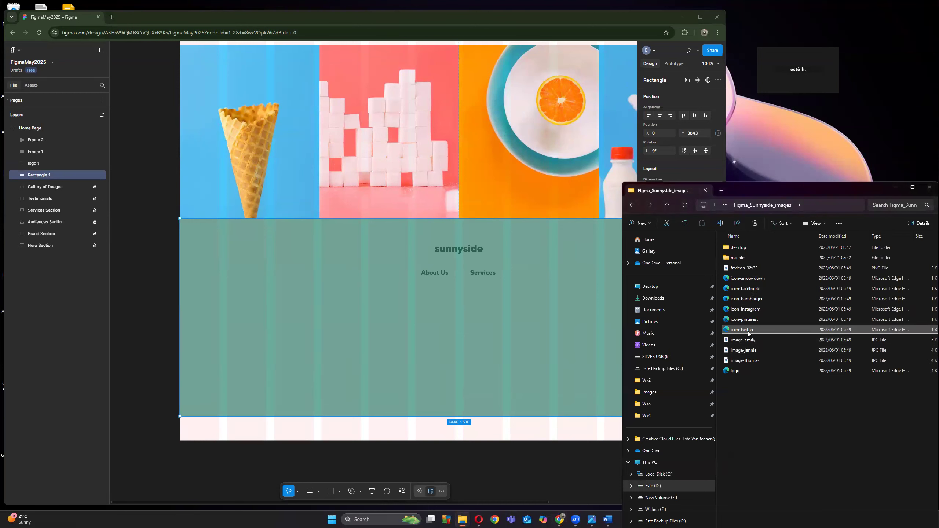
drag(757, 334, 371, 329)
click(755, 288)
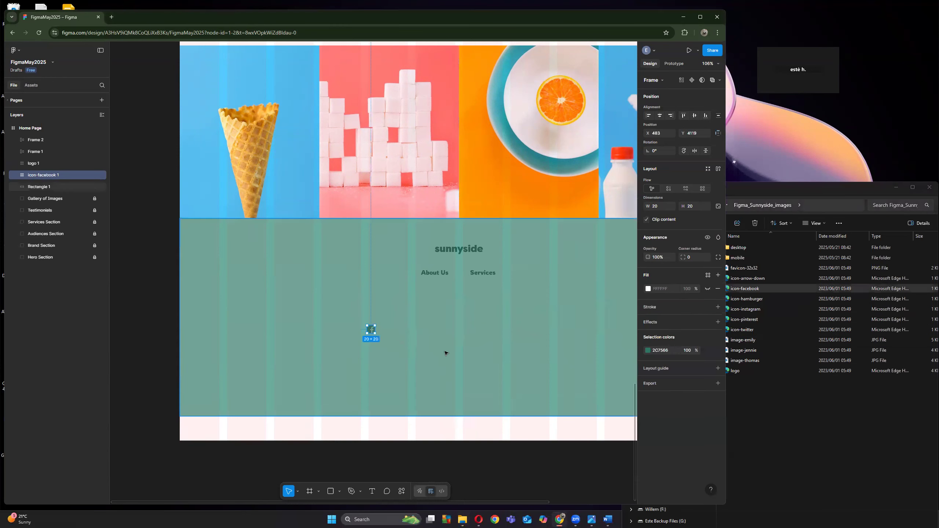
Step: Try to place icon-instagram, icon-pinterest and icon-twitter together in the footer beside the Facebook icon
click(749, 312)
shift+click(742, 329)
drag(754, 309, 442, 350)
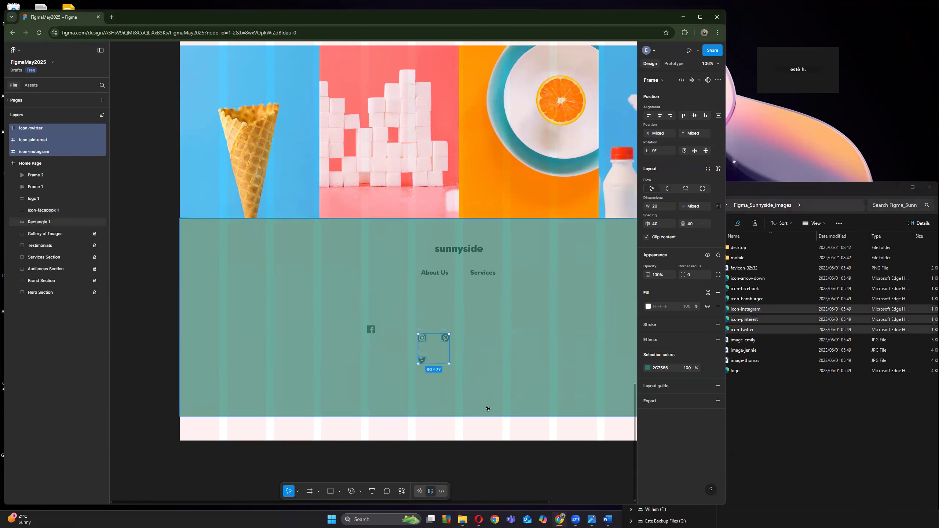
click(418, 375)
drag(447, 338, 484, 320)
key(ctrl+z)
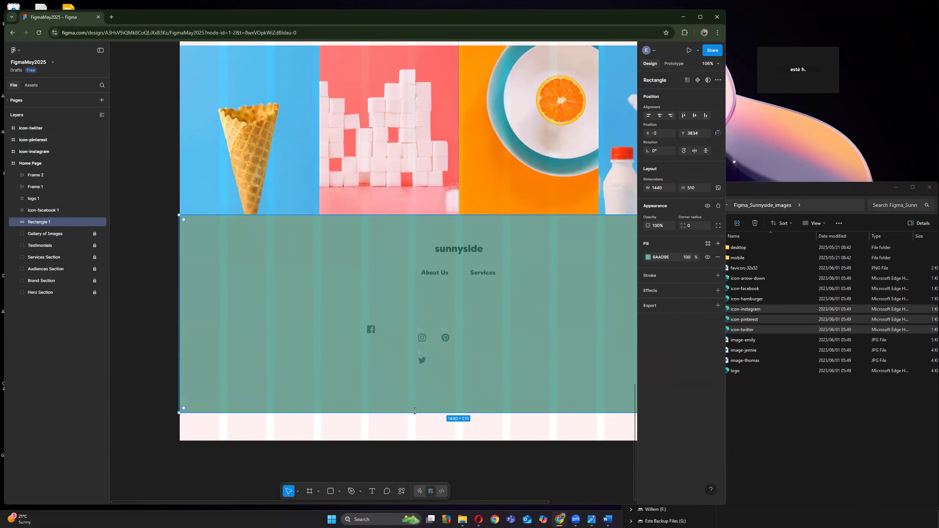
key(ctrl+z)
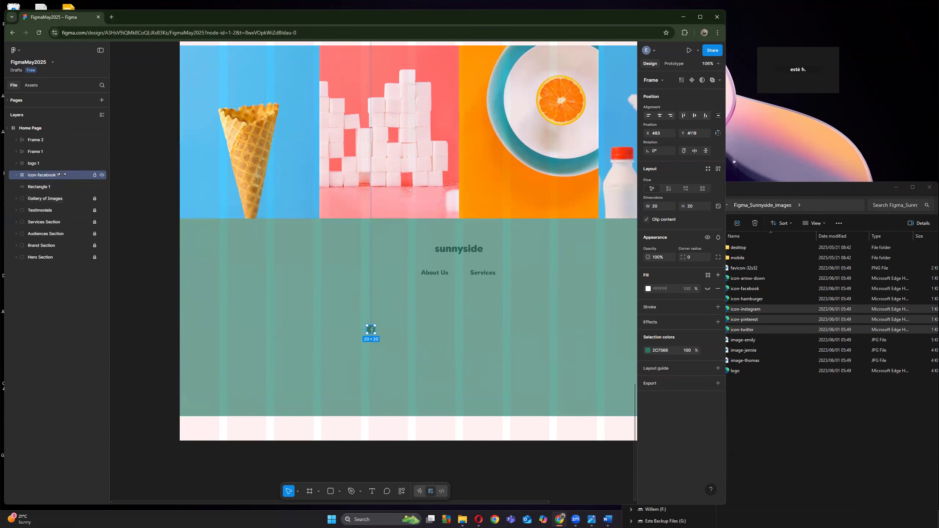
click(129, 239)
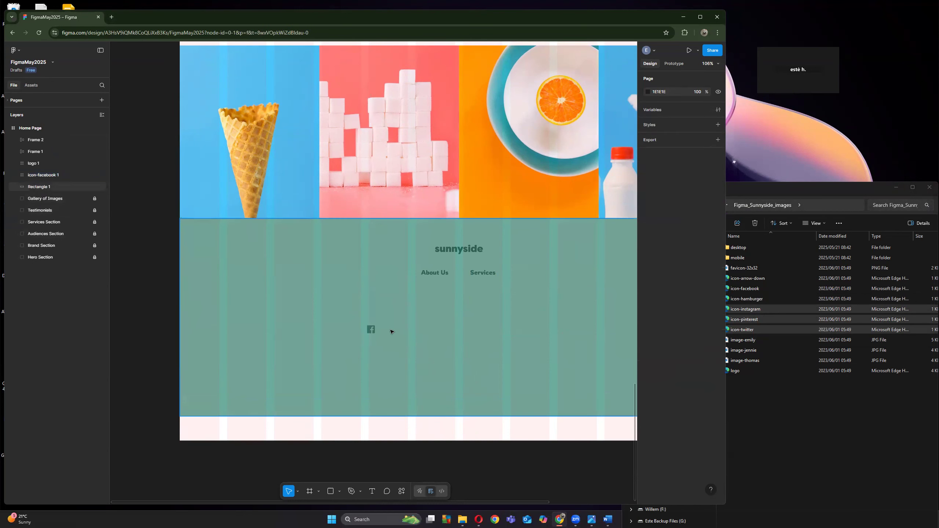
Step: Move the Facebook icon up to X 487, Y 4038, and place icon-instagram, icon-pinterest and icon-twitter individually in a row to its right
drag(372, 329, 377, 301)
click(745, 309)
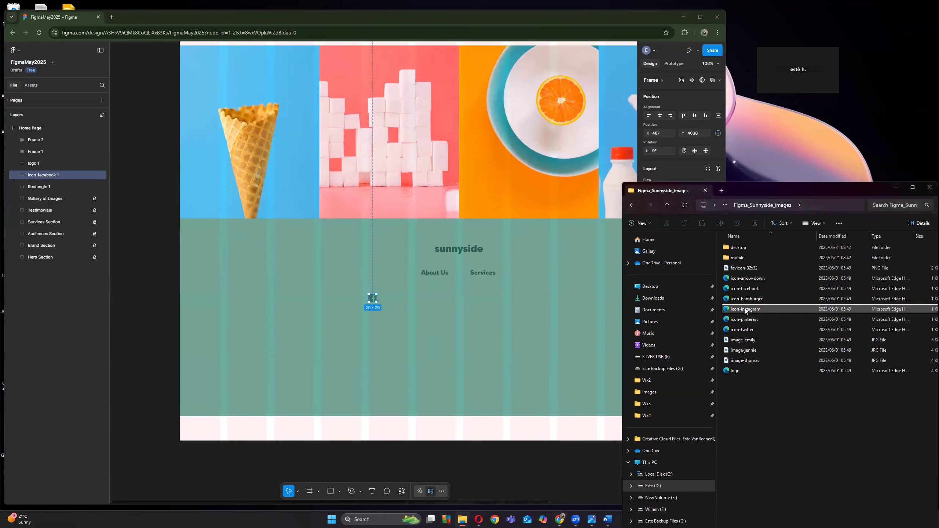
drag(745, 309, 423, 300)
drag(744, 319, 467, 299)
click(765, 389)
drag(743, 329, 517, 300)
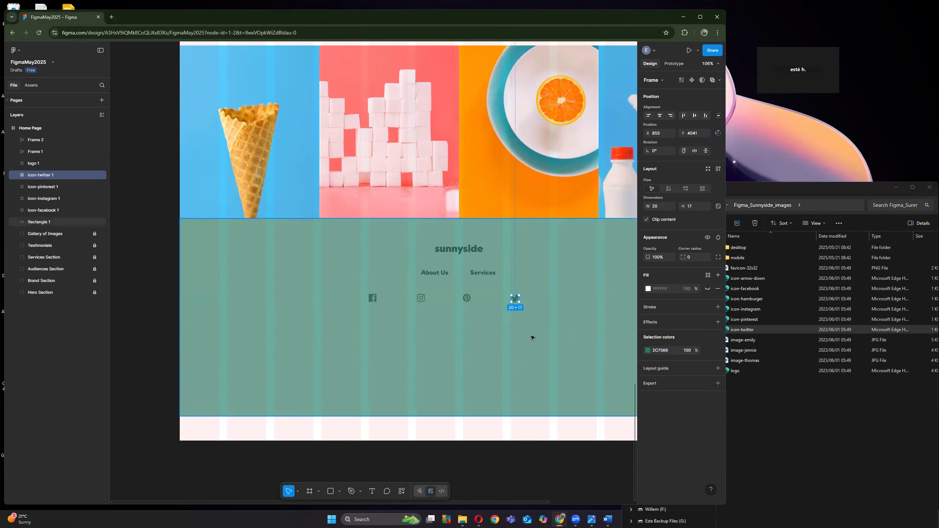
click(543, 360)
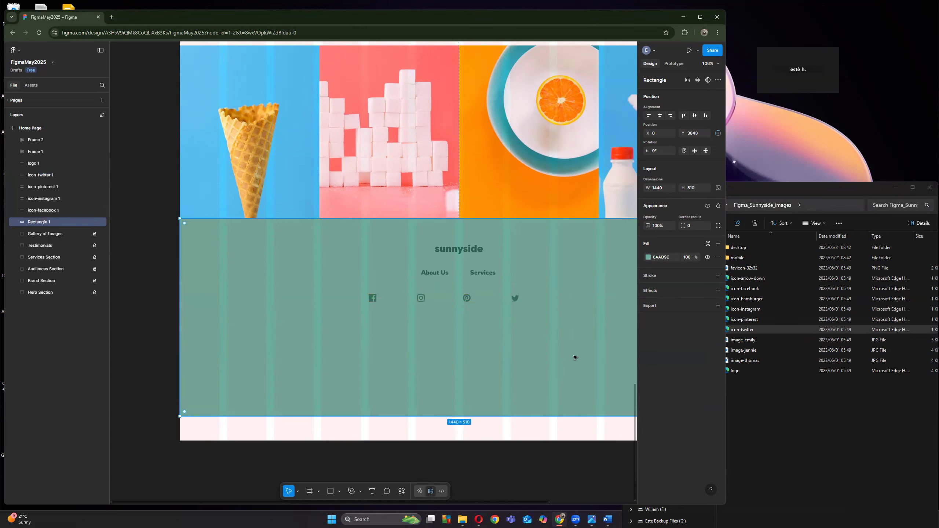
Step: Group the green footer rectangle with the logo, the About Us and Services frames and the four social icons
scroll(576, 357, down, 1)
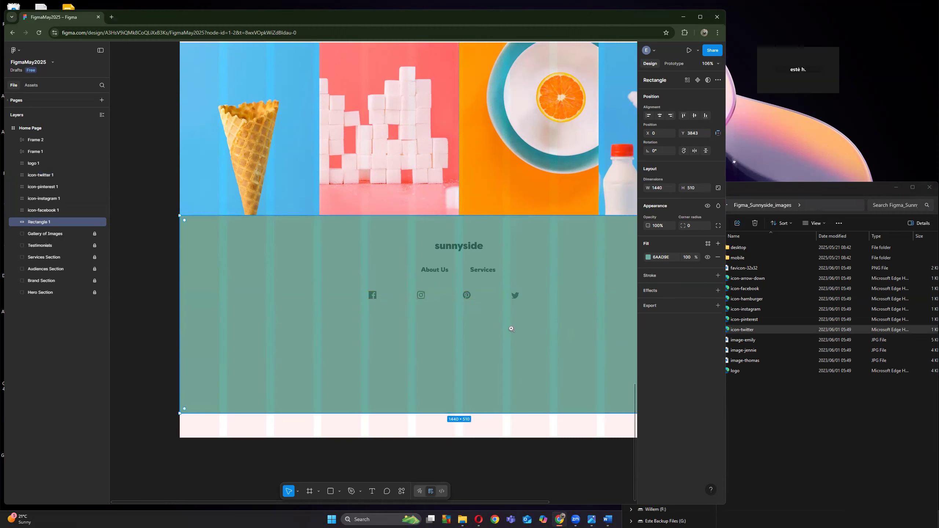
scroll(503, 347, down, 1)
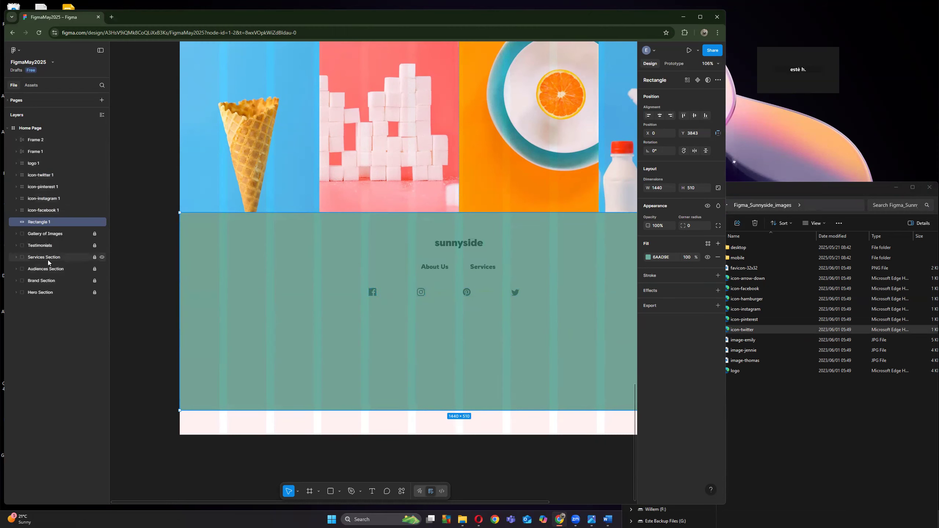
click(45, 211)
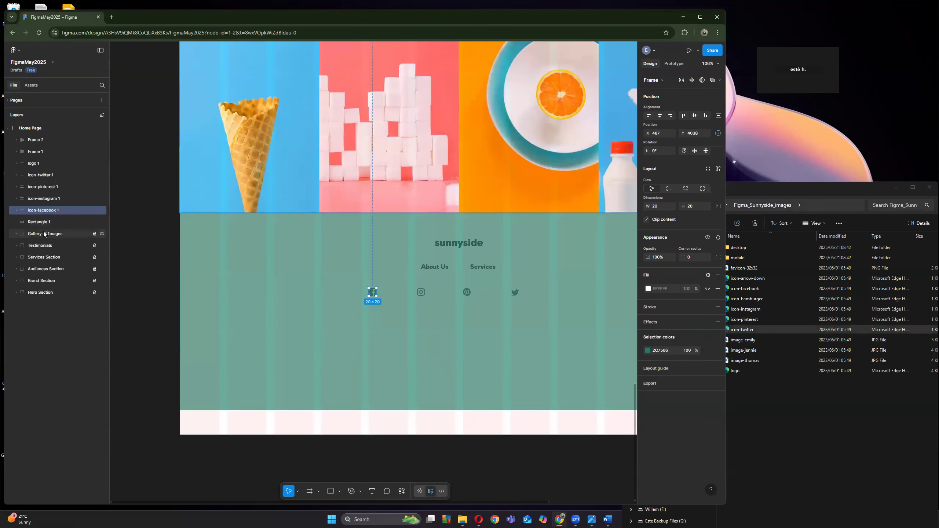
click(42, 221)
click(103, 221)
click(102, 222)
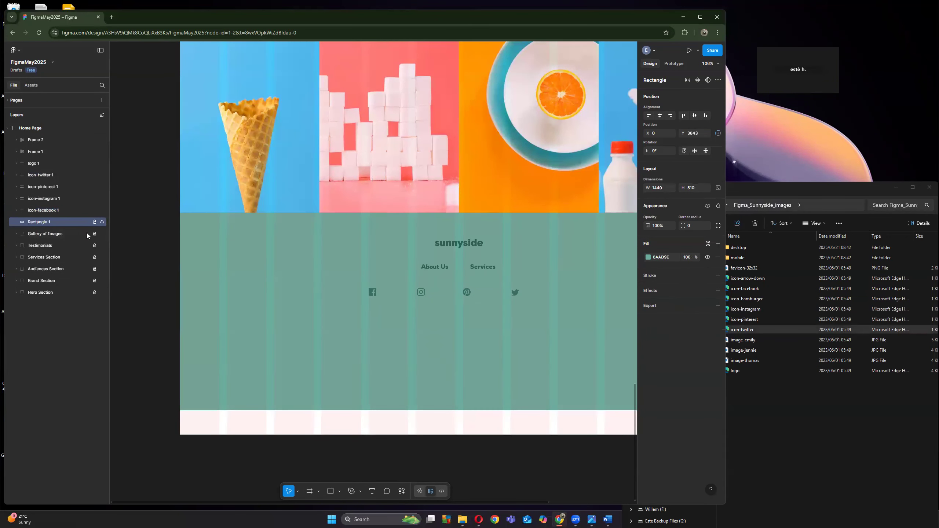
click(69, 222)
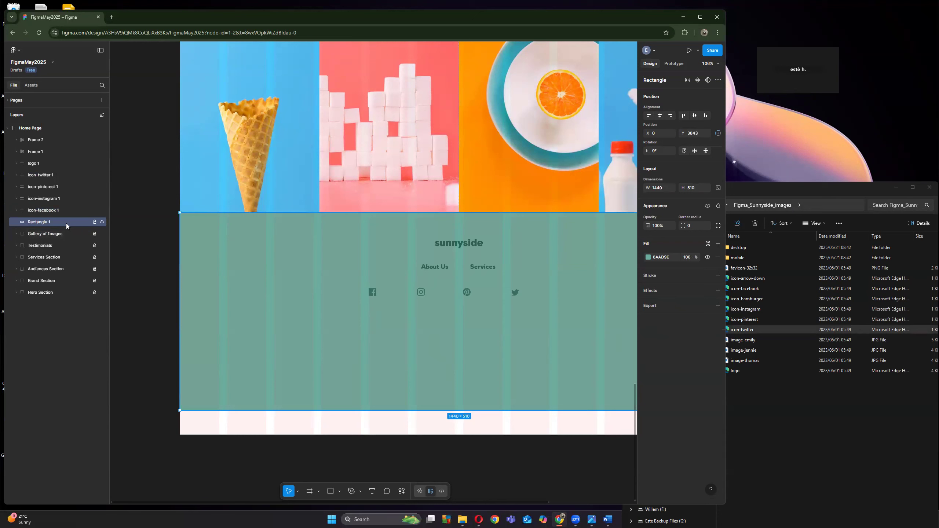
shift+click(58, 139)
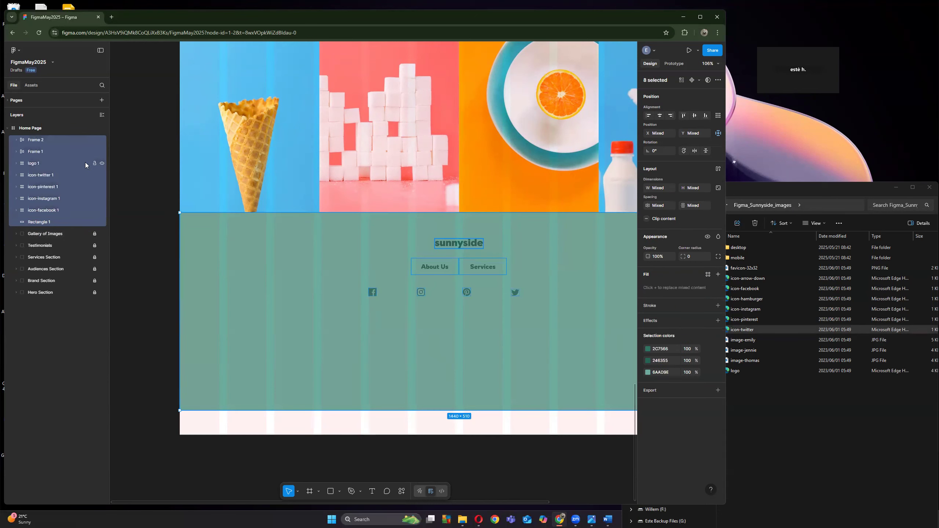
key(ctrl+g)
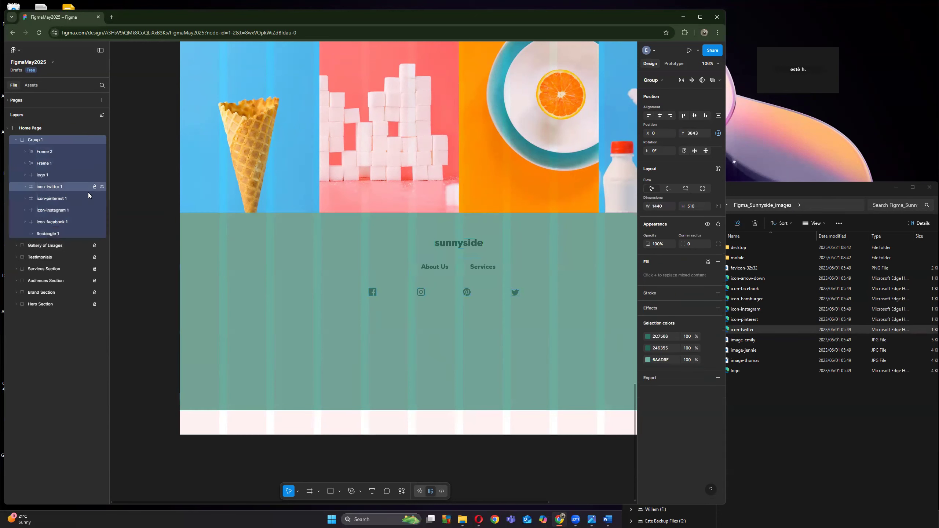
Step: Rename the footer group to Footer and collapse it in the layer list
double_click(34, 140)
text(Footer)
key(Return)
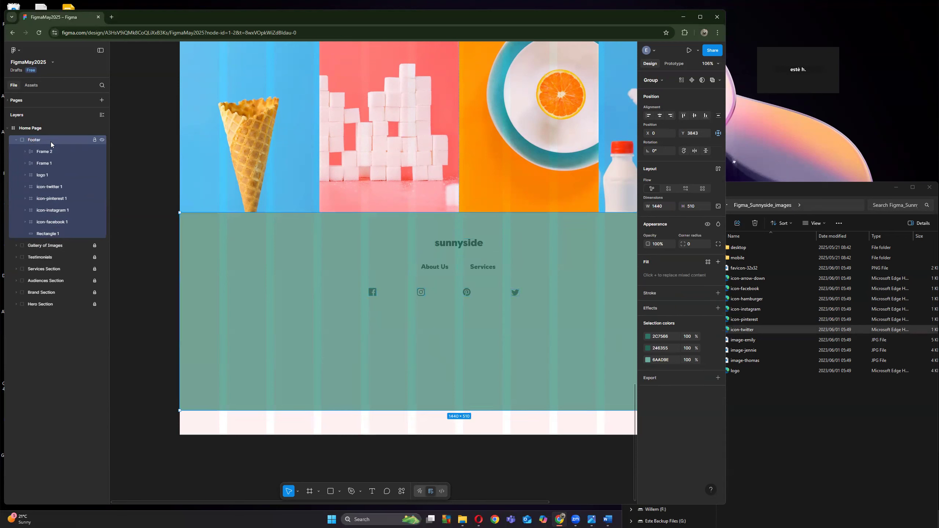
click(16, 140)
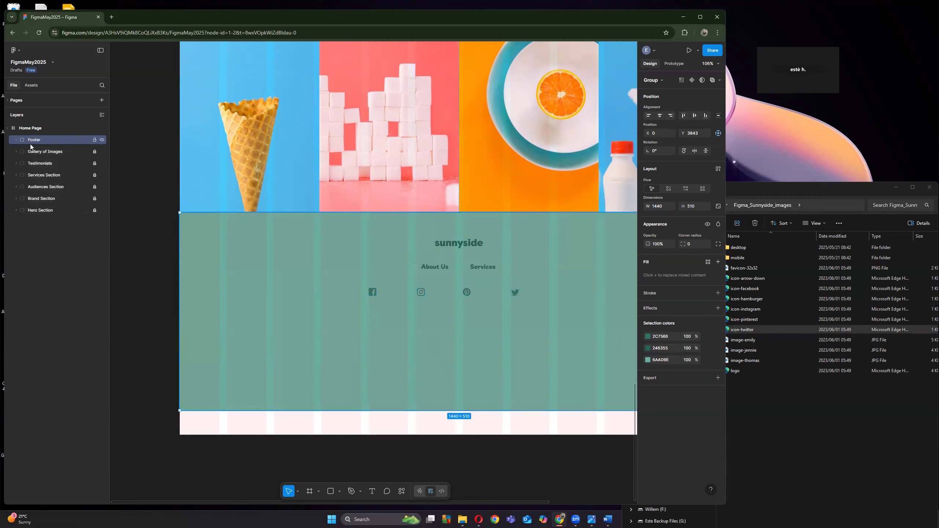
Step: Shorten the Home Page frame to a height of 4353 so it ends at the footer's lower edge
click(37, 131)
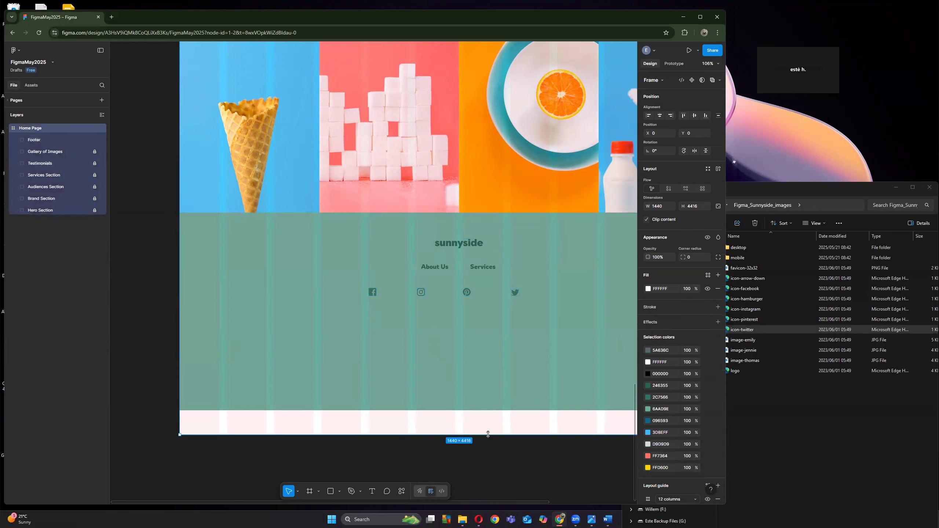
drag(489, 434, 491, 410)
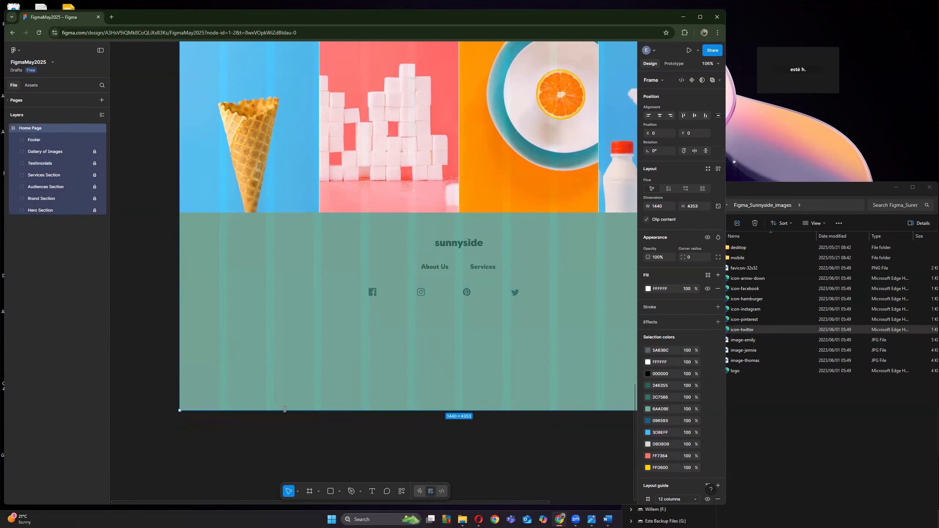
click(151, 358)
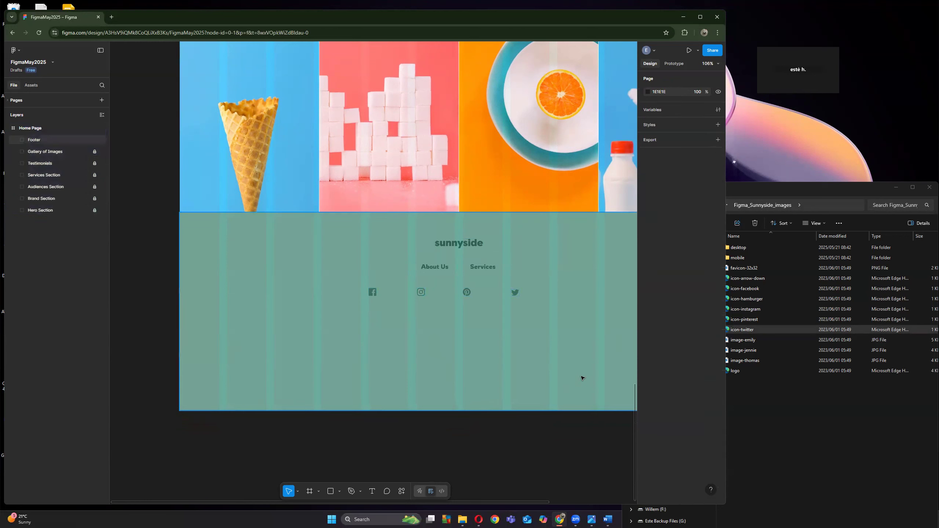
Step: Maximize the browser window and review the whole home page at 100% zoom, from the footer up to the hero section
key(shift+0)
scroll(574, 407, down, 1)
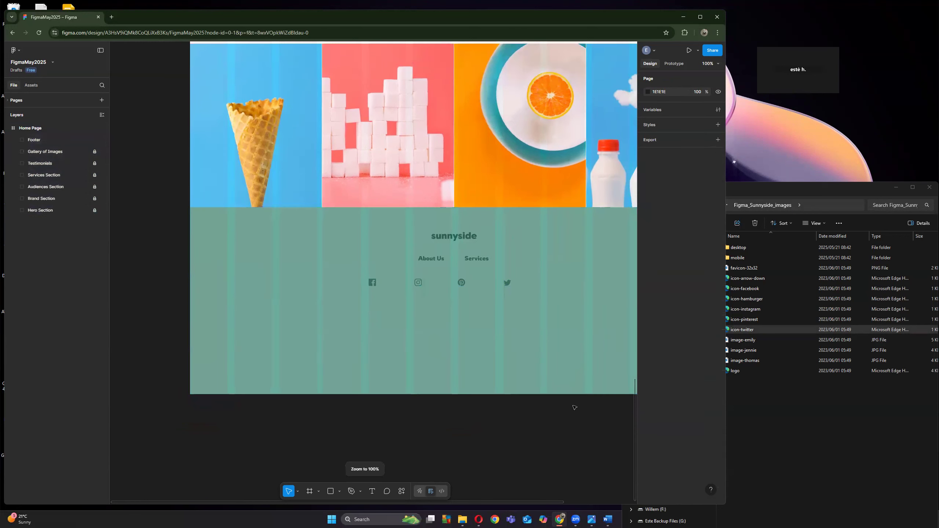
click(699, 18)
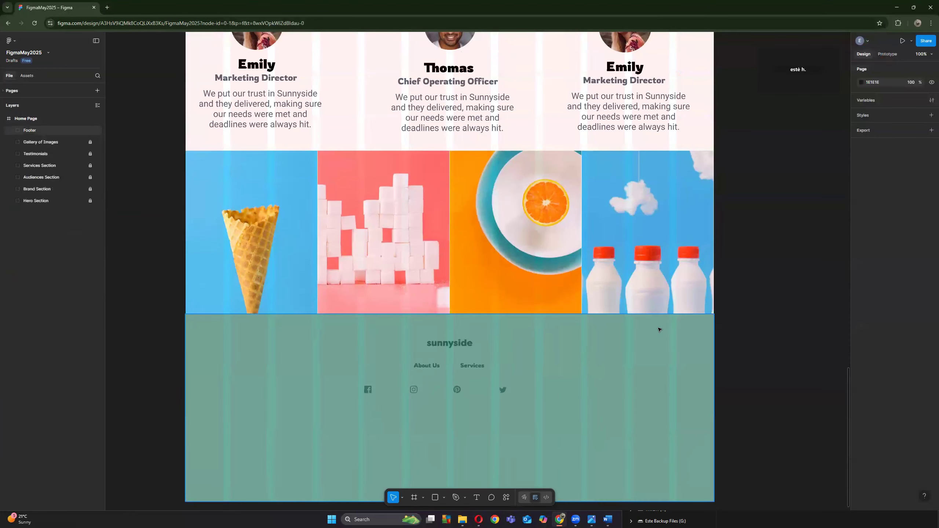
scroll(478, 300, up, 6)
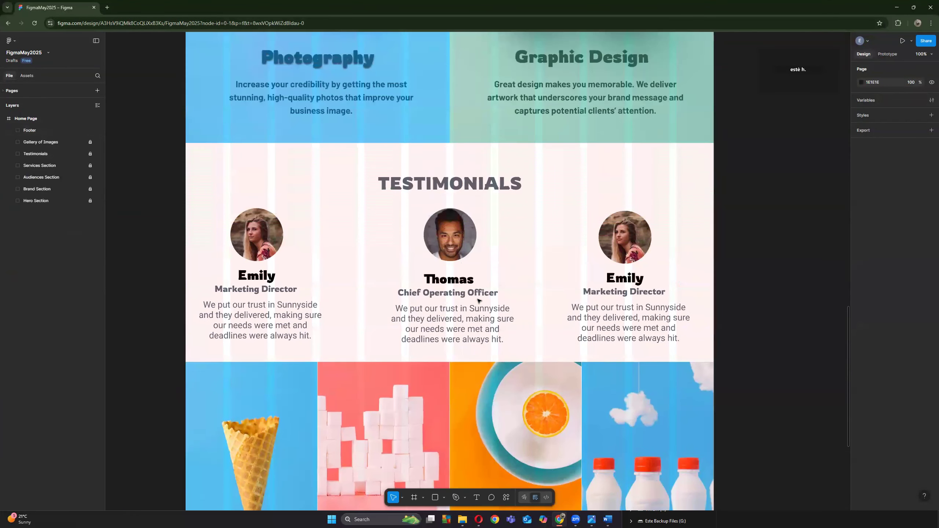
scroll(478, 300, up, 15)
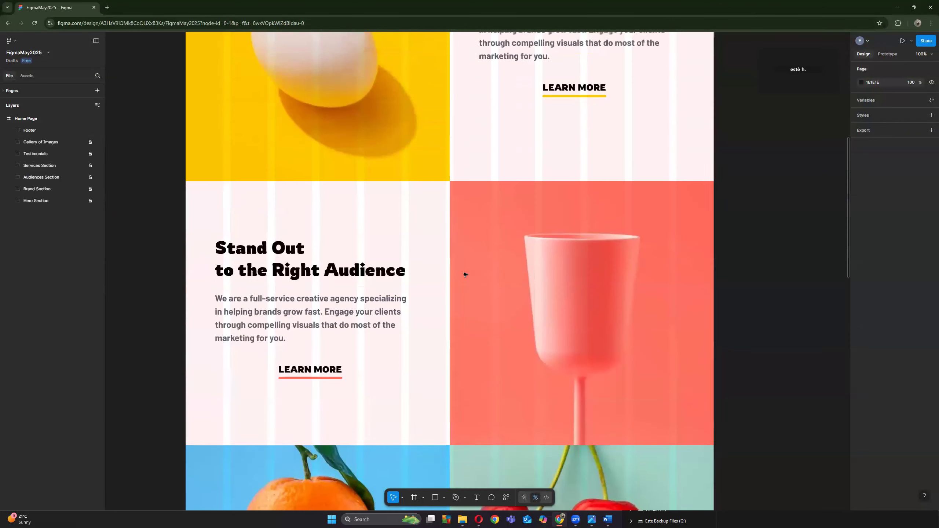
scroll(466, 274, up, 11)
scroll(480, 256, down, 1)
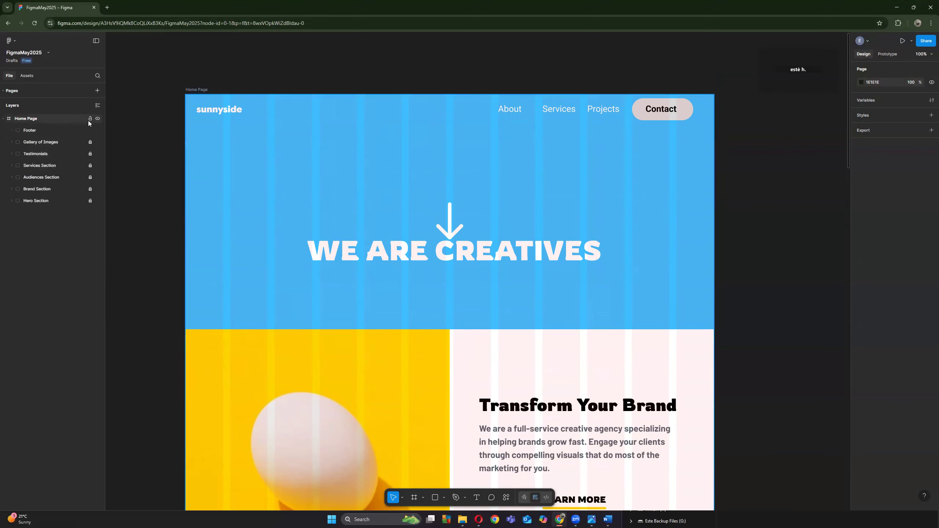
Step: Expand and unlock the Hero Section group, and select its image-header 1 layer
click(33, 200)
click(11, 202)
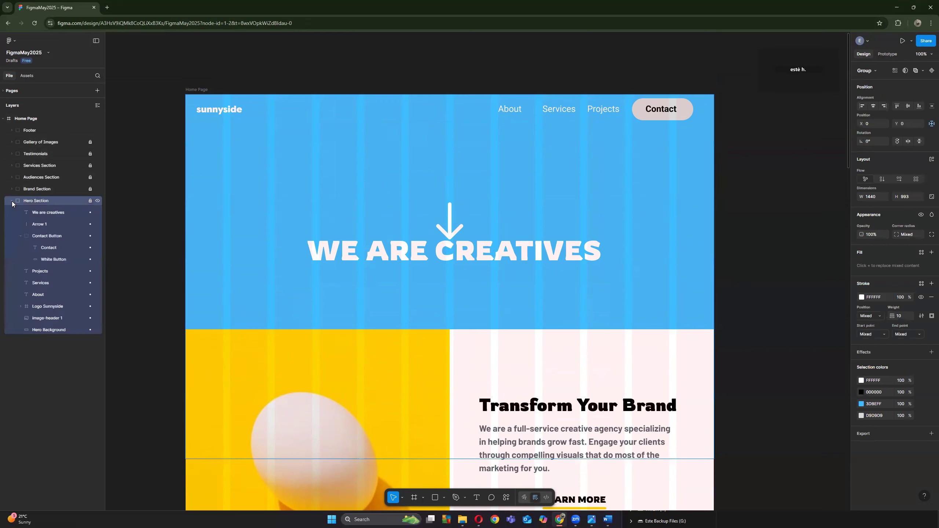
click(68, 356)
click(61, 317)
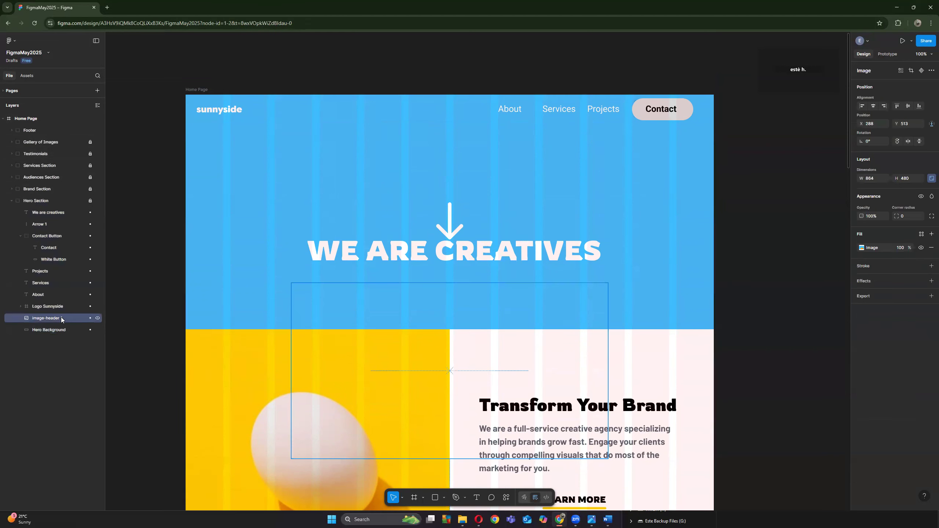
key(Up)
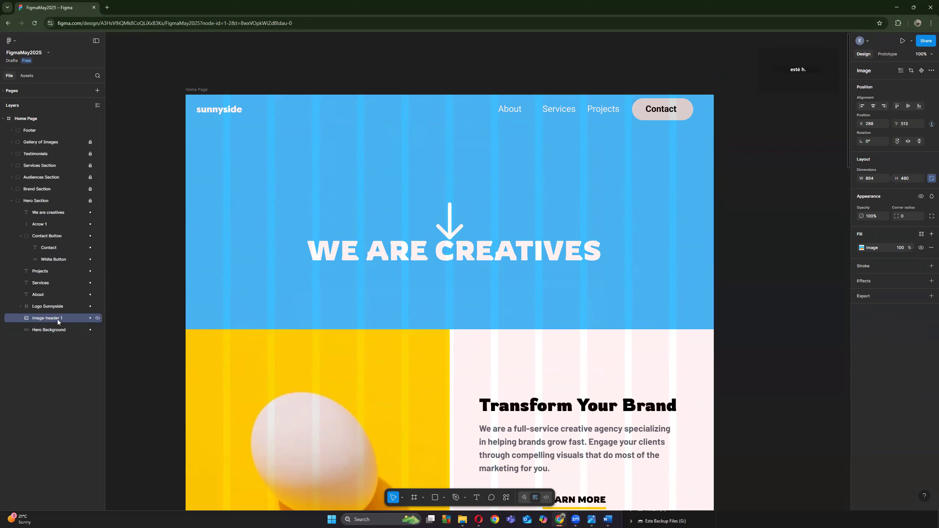
click(451, 371)
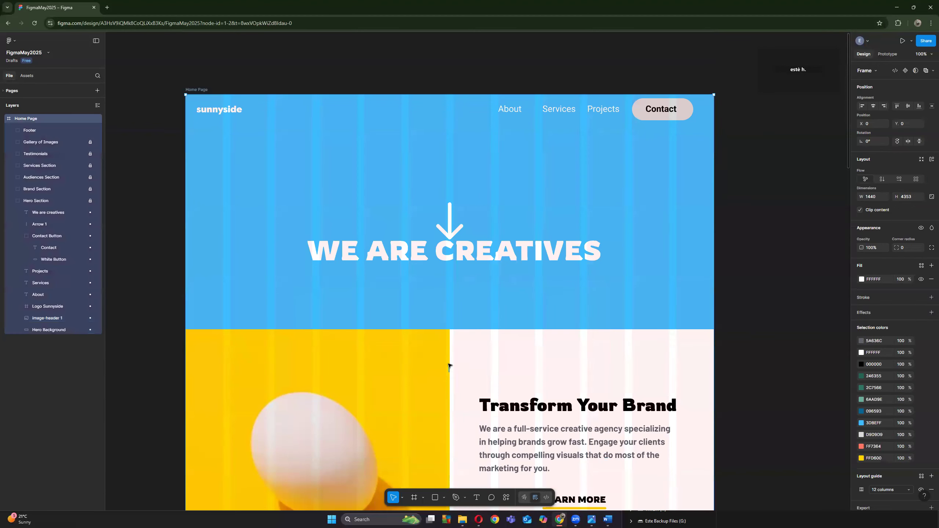
click(52, 318)
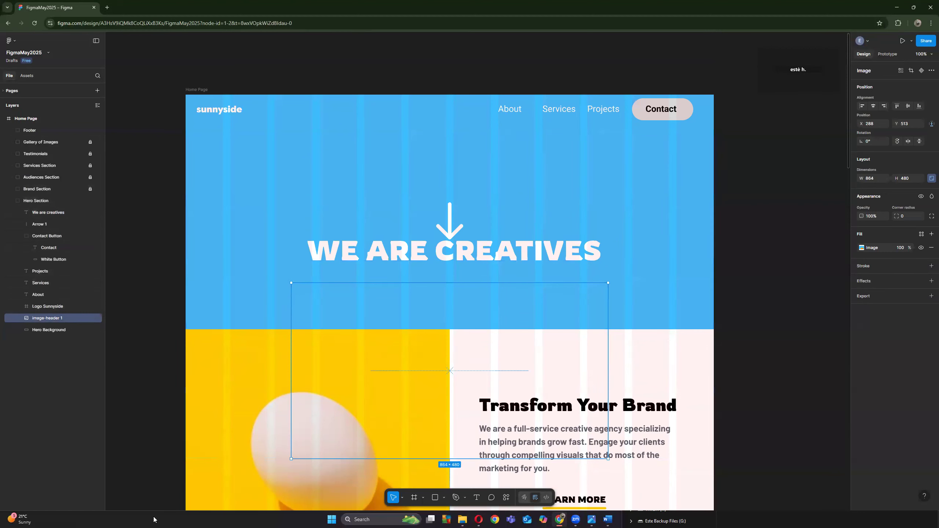
Step: Move image-header 1 straight up to Y 160 so its lower edge meets the top of the yellow egg image
drag(434, 405, 434, 405)
key(Up)
key(Up)
key(Up)
key(Up)
key(Up)
key(Up)
key(Up)
key(Up)
key(Up)
key(Up)
key(Up)
key(Up)
key(Up)
key(Up)
key(Up)
key(Up)
key(Up)
key(Up)
key(Up)
key(Up)
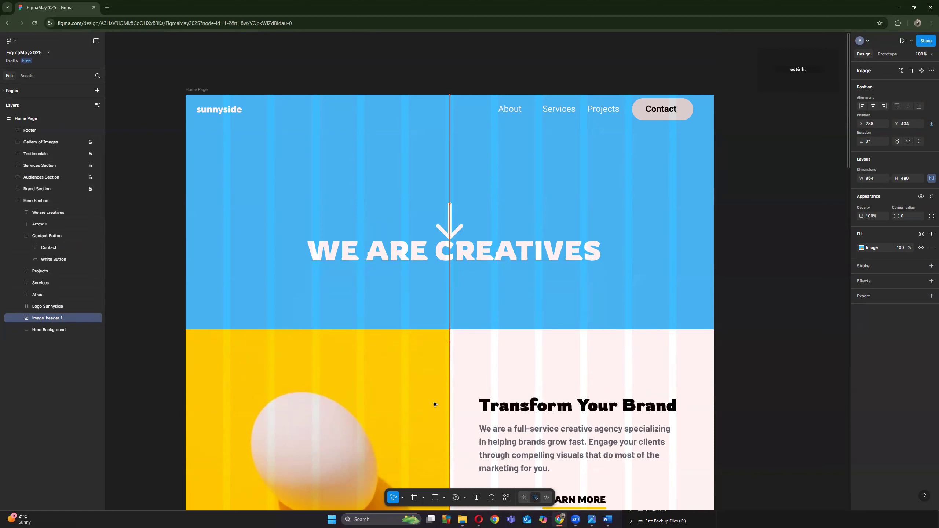
key(Up)
key(Up)
key(Up)
key(Up)
key(Up)
key(Up)
key(Up)
key(Up)
key(Up)
key(Up)
key(Up)
key(Up)
key(Up)
key(Up)
key(Up)
key(Up)
key(Up)
key(Up)
key(Up)
key(Up)
key(Up)
key(Up)
key(Up)
key(Up)
key(Up)
key(Up)
key(Up)
key(Up)
key(Up)
key(Up)
key(Up)
key(Up)
key(Up)
key(Up)
key(Up)
key(Up)
key(Up)
key(Up)
key(Up)
key(Up)
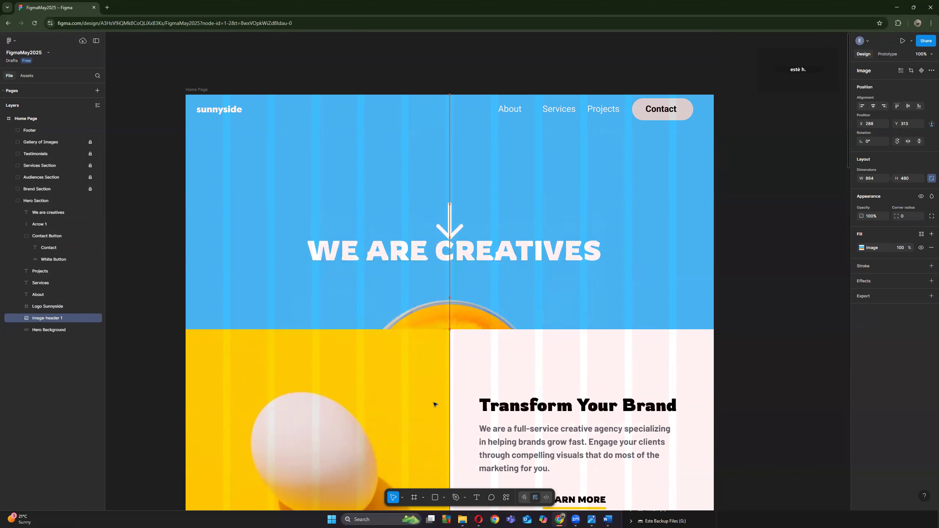
key(Up)
key(Up)
key(Up)
key(Up)
key(Up)
key(Up)
key(Up)
key(Up)
key(Up)
key(Up)
key(Up)
key(Up)
key(Up)
key(Up)
key(Up)
key(Up)
key(Up)
key(Up)
key(Up)
key(Up)
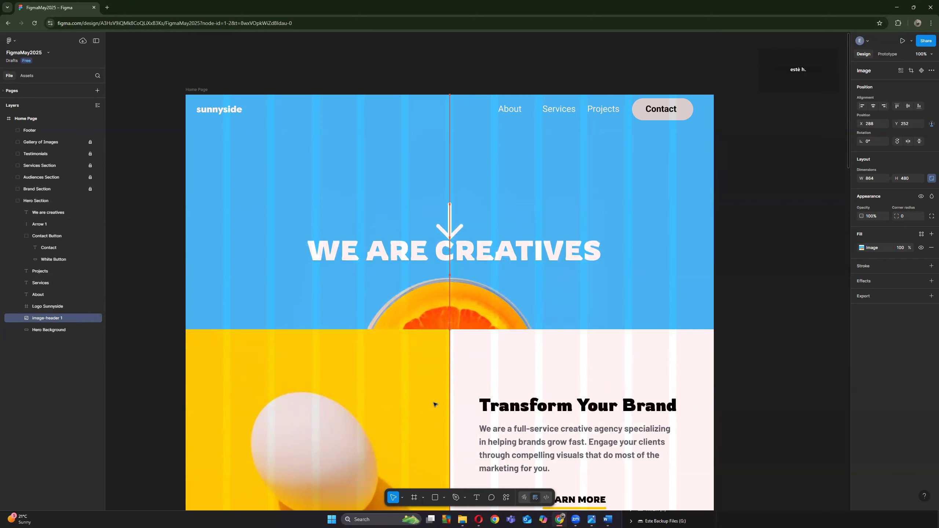
key(Up)
key(Up)
key(Up)
key(Up)
key(Up)
key(Up)
key(Up)
key(Up)
key(Up)
key(Up)
key(Up)
key(Up)
key(Up)
key(Up)
key(Up)
key(Up)
key(Up)
key(Up)
key(Up)
key(Up)
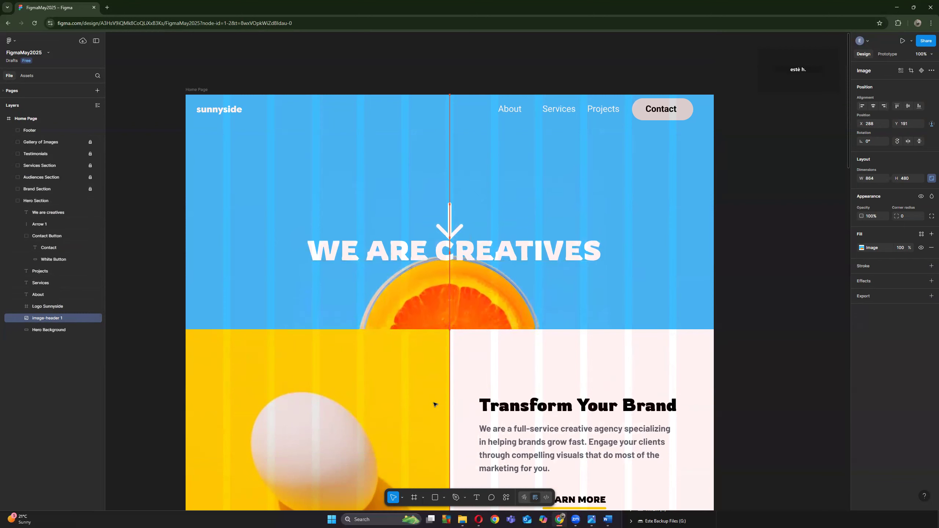
key(Up)
key(Up)
key(Up)
key(Up)
key(Up)
key(Up)
key(Up)
key(Up)
key(Up)
key(Up)
key(Up)
key(Up)
key(Up)
key(Up)
key(Up)
key(Up)
key(Up)
key(Up)
key(Up)
key(Up)
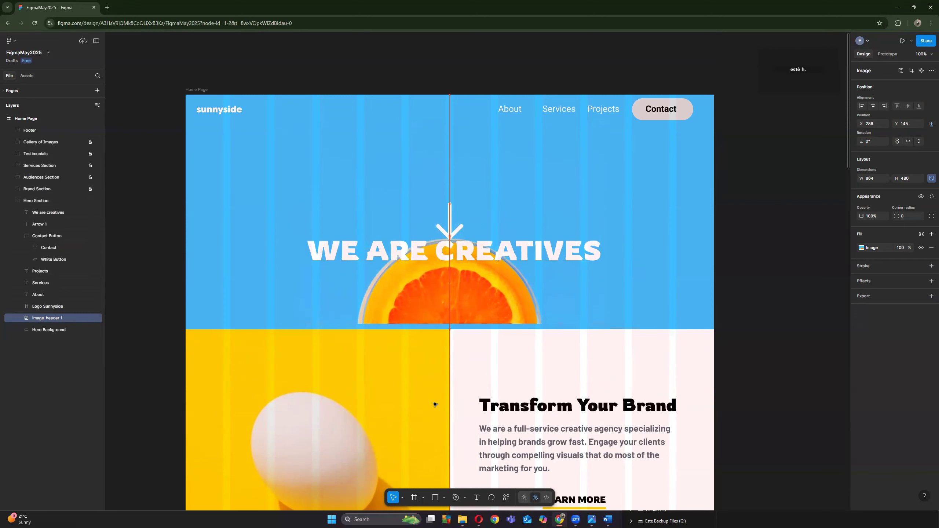
key(Down)
key(Down)
key(Down)
key(Down)
key(Down)
key(Down)
key(Down)
key(Down)
key(Down)
key(Down)
key(Down)
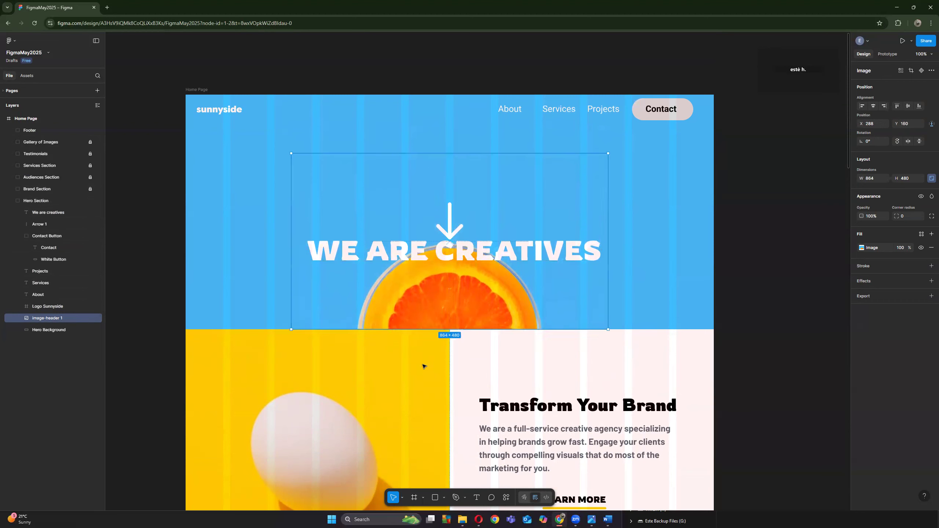
Step: Move the We are creatives heading in the Hero Section straight up to Y 184, above the white arrow
click(50, 213)
key(Up)
key(Up)
key(Up)
key(Up)
key(Up)
key(Up)
key(Up)
key(Up)
key(Up)
key(Up)
key(Up)
key(Up)
key(Up)
key(Up)
key(Up)
key(Up)
key(Up)
key(Up)
key(Up)
key(Up)
key(Up)
key(Up)
key(Up)
key(Up)
key(Up)
key(Up)
key(Up)
key(Up)
key(Up)
key(Up)
key(Up)
key(Up)
key(Up)
key(Up)
key(Up)
key(Up)
key(Up)
key(Up)
key(Up)
key(Up)
key(Up)
key(Up)
key(Up)
key(Up)
key(Up)
key(Up)
key(Up)
key(Up)
key(Up)
key(Up)
key(Up)
key(Up)
key(Up)
key(Up)
key(Up)
key(Up)
key(Up)
key(Up)
key(Up)
key(Up)
key(Up)
key(Up)
key(Up)
key(Up)
key(Up)
key(Up)
key(Up)
key(Up)
key(Up)
key(Up)
key(Up)
key(Up)
key(Up)
key(Up)
key(Up)
key(Up)
key(Up)
key(Up)
key(Up)
key(Up)
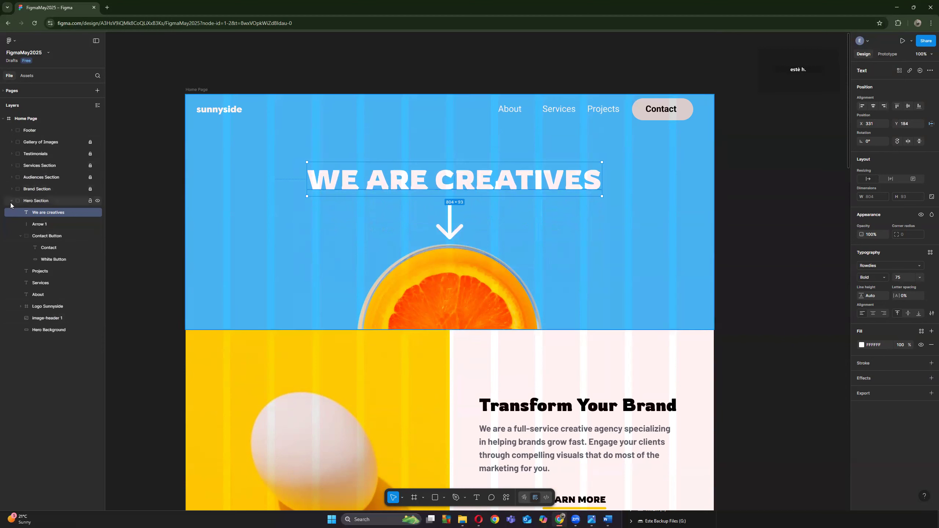
Step: Collapse the Hero Section group and lock the Home Page frame, the Hero Section and the Footer
click(12, 201)
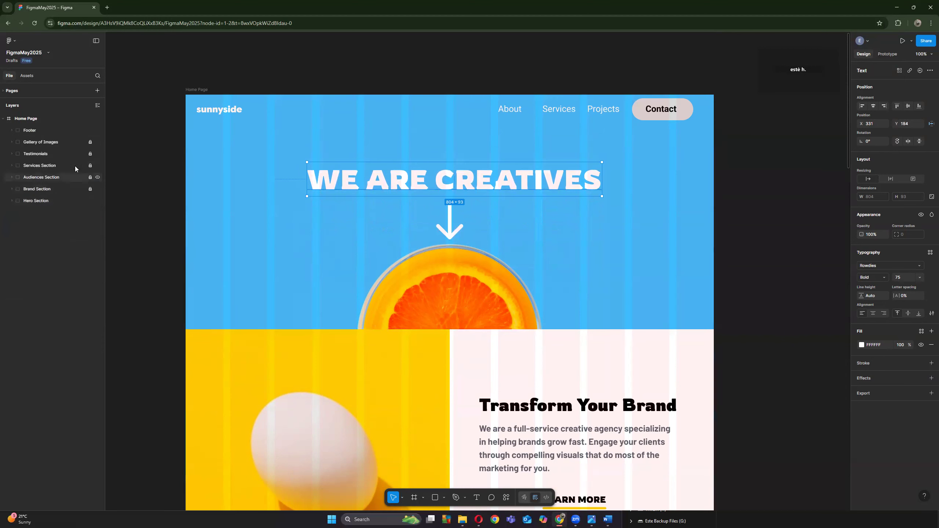
click(89, 119)
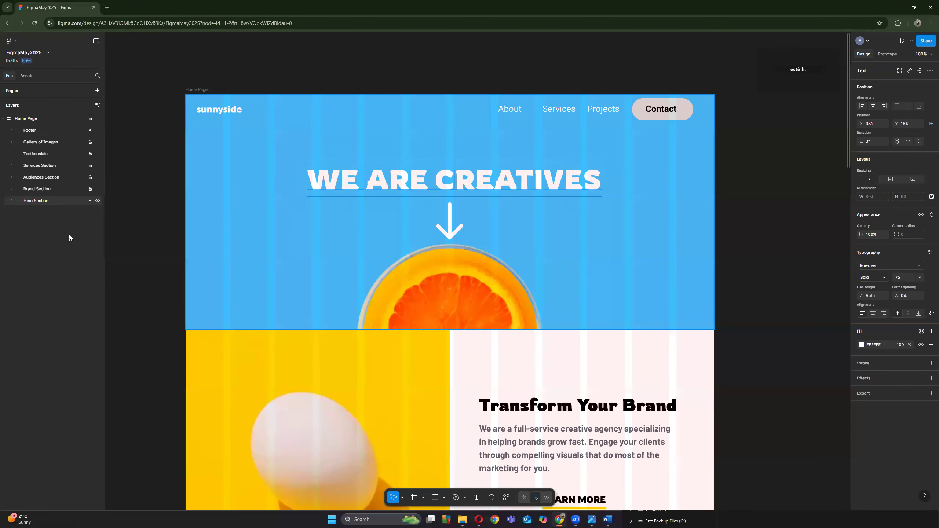
click(90, 201)
click(91, 130)
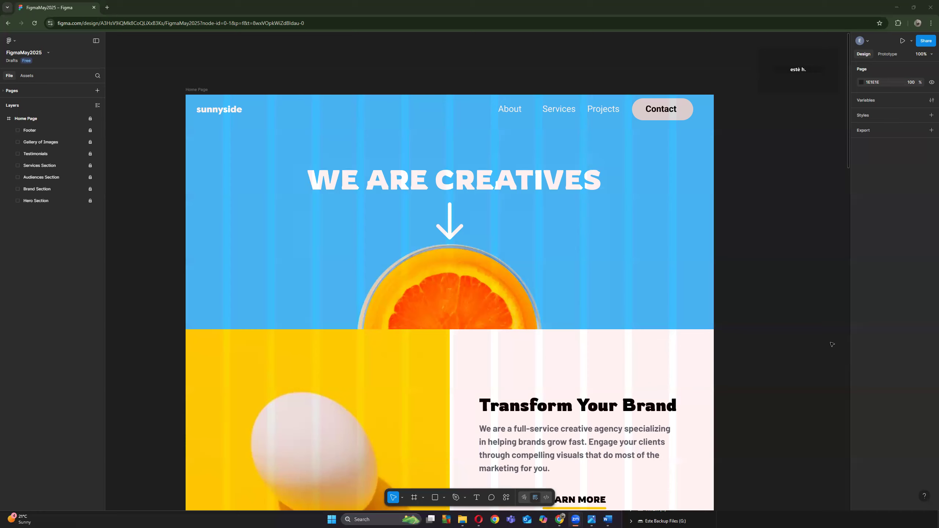
Step: Collapse the Home Page frame in the layer list and duplicate it
click(28, 118)
click(4, 120)
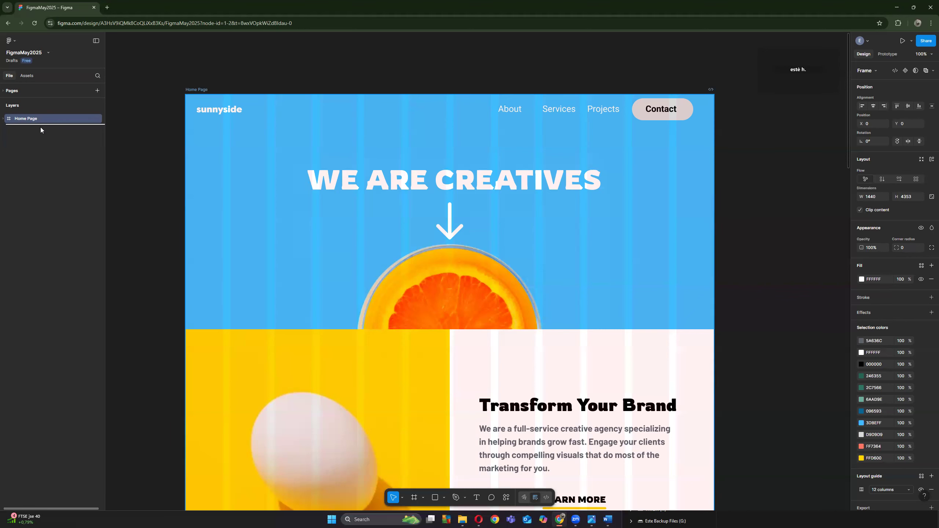
key(ctrl+d)
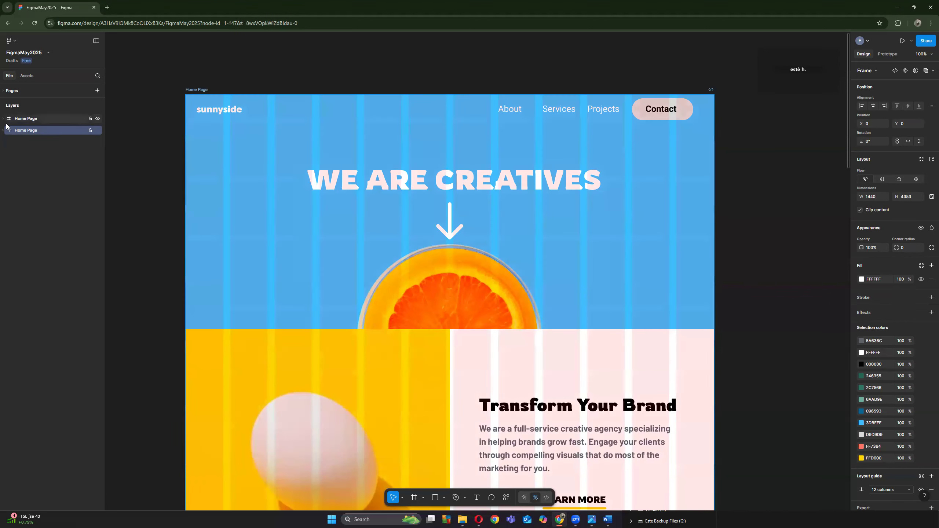
Step: Unlock the upper of the two Home Page frames and rename it About Page
click(28, 118)
double_click(20, 120)
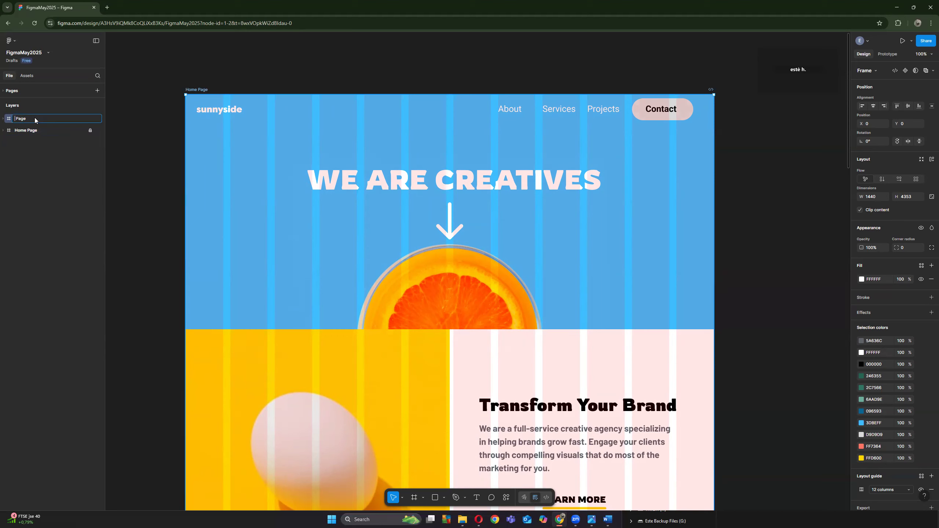
text(About)
key(Return)
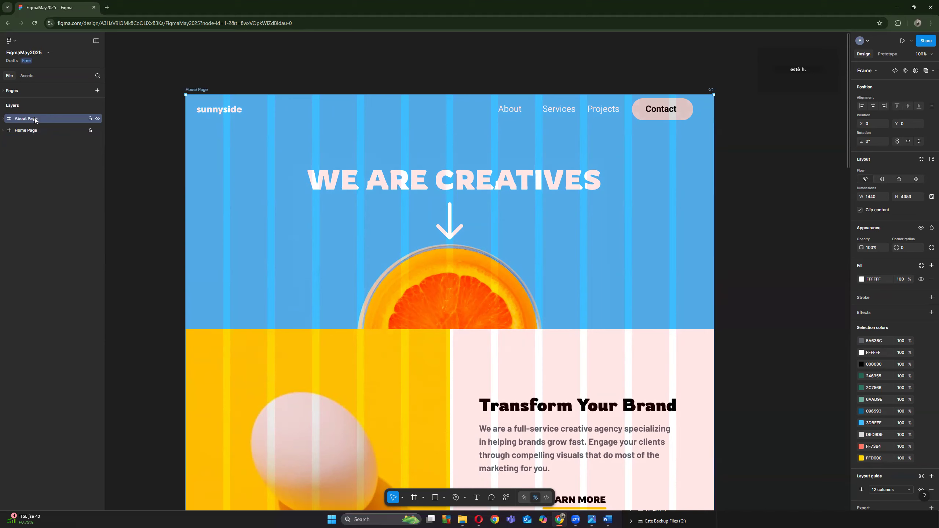
Step: Delete the groups from Brand Section through Gallery of Images from the About Page, keeping only the Footer and Hero Section
click(3, 119)
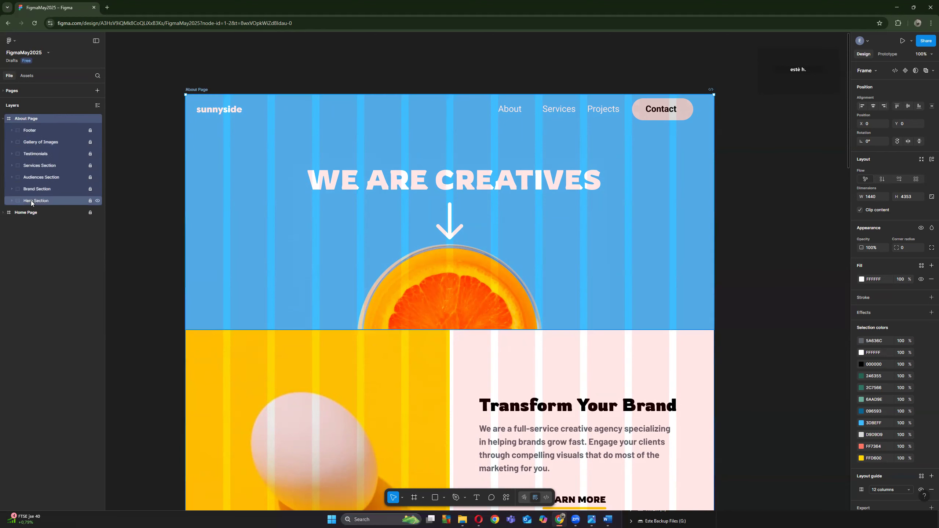
click(40, 188)
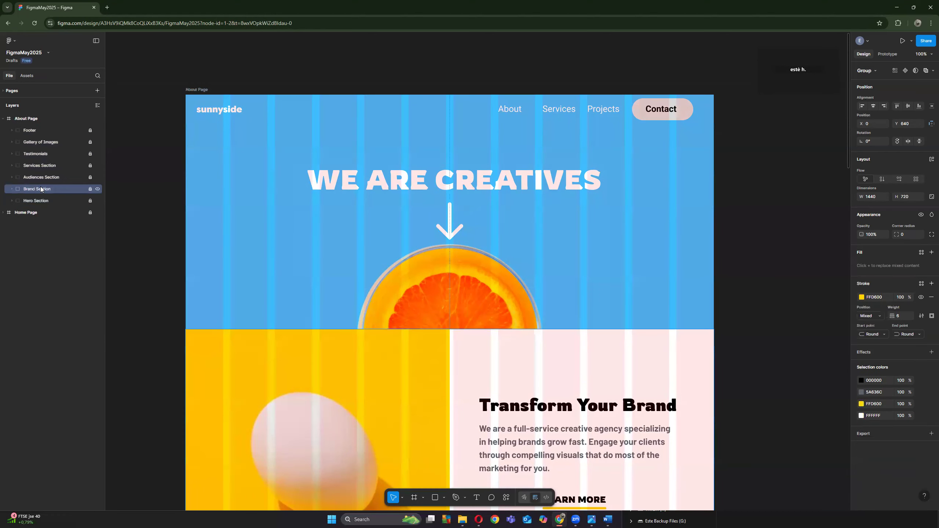
shift+click(38, 142)
key(Delete)
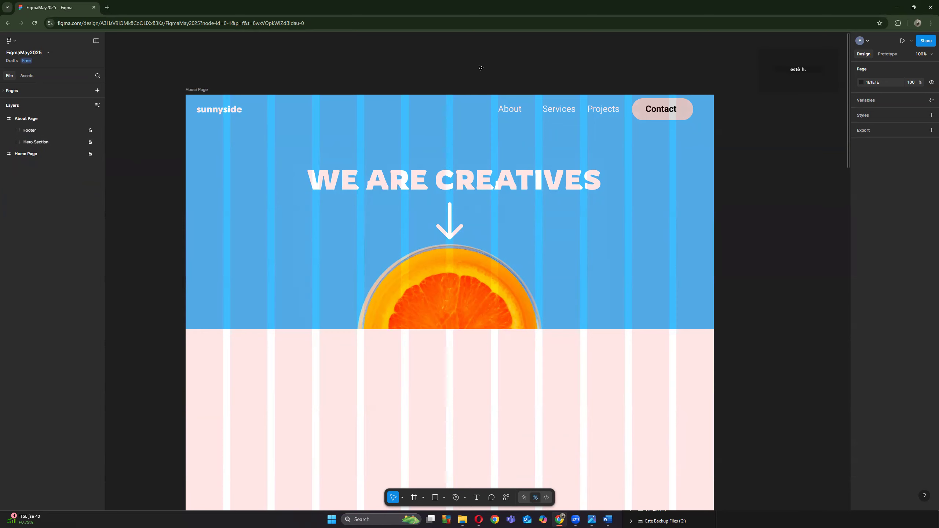
click(21, 157)
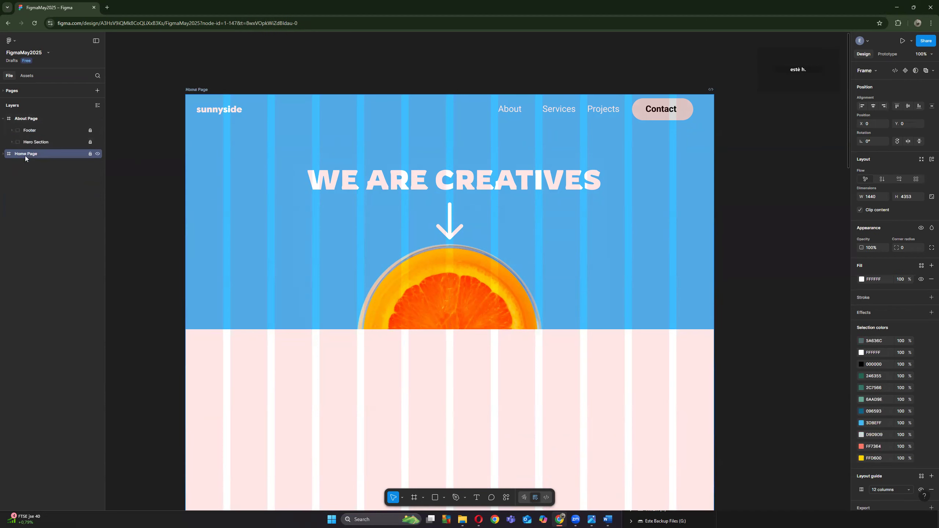
click(91, 154)
double_click(32, 155)
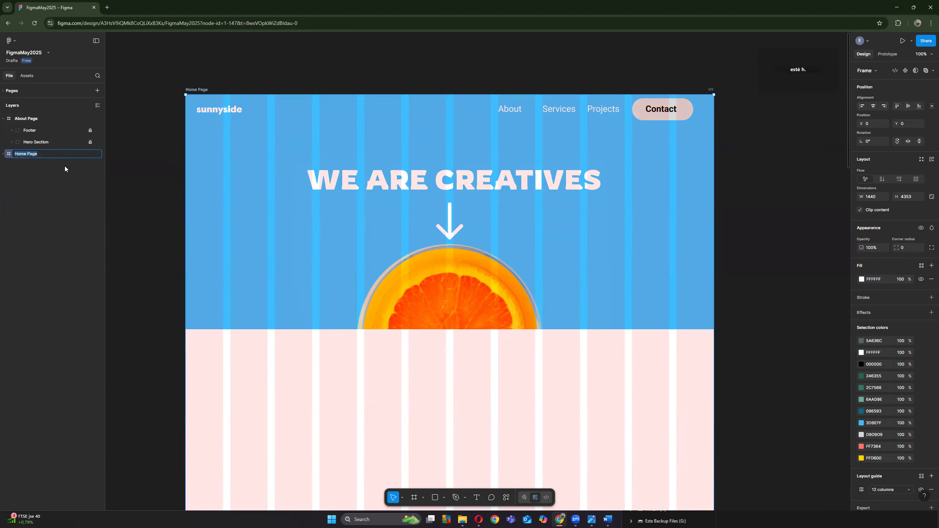
click(26, 182)
click(90, 153)
click(34, 132)
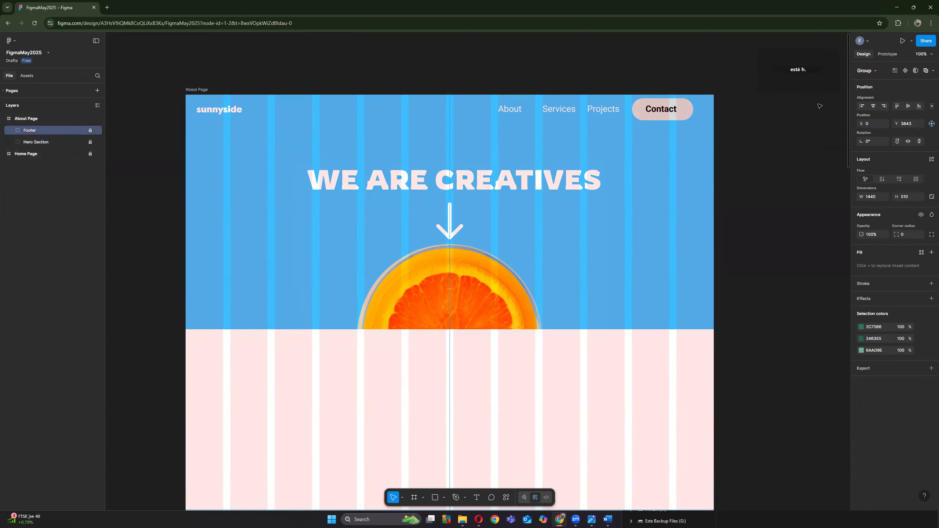
click(914, 7)
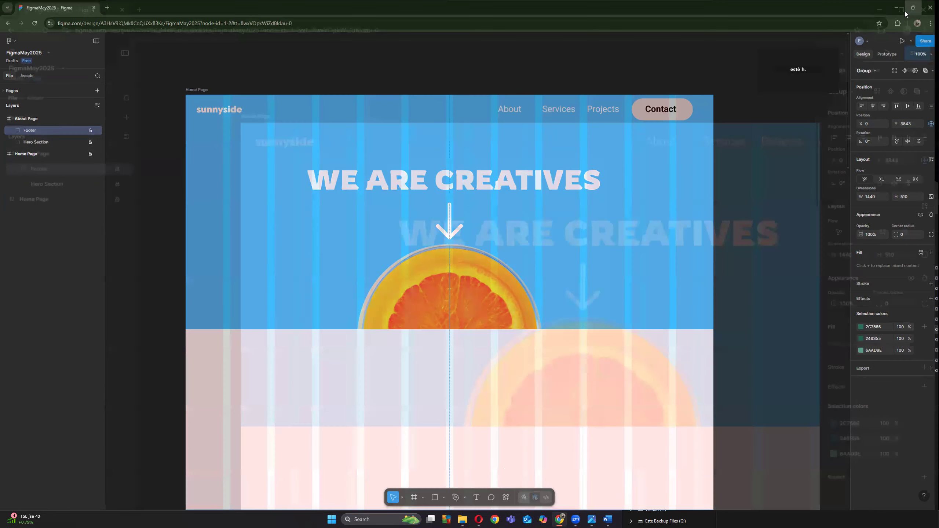
double_click(286, 14)
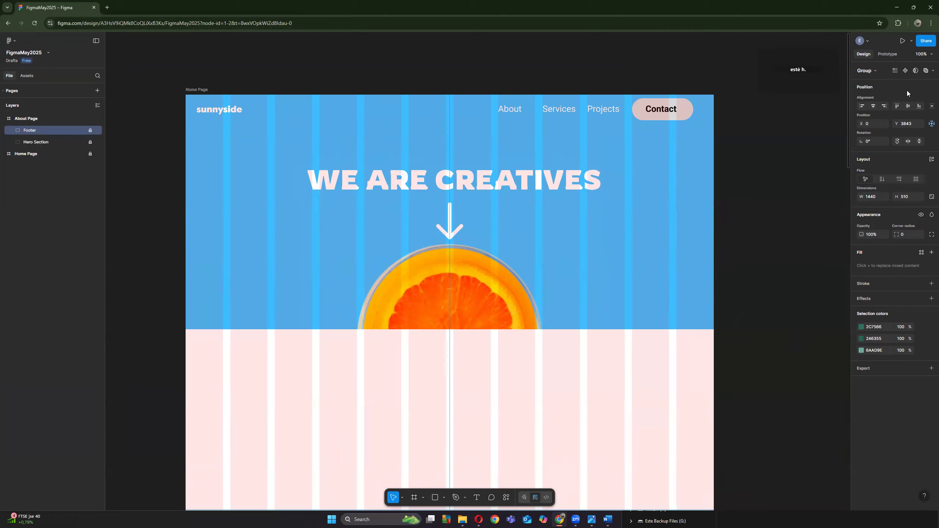
Step: Preview the About Page prototype in the floating preview window, move that window lower and close it
click(911, 41)
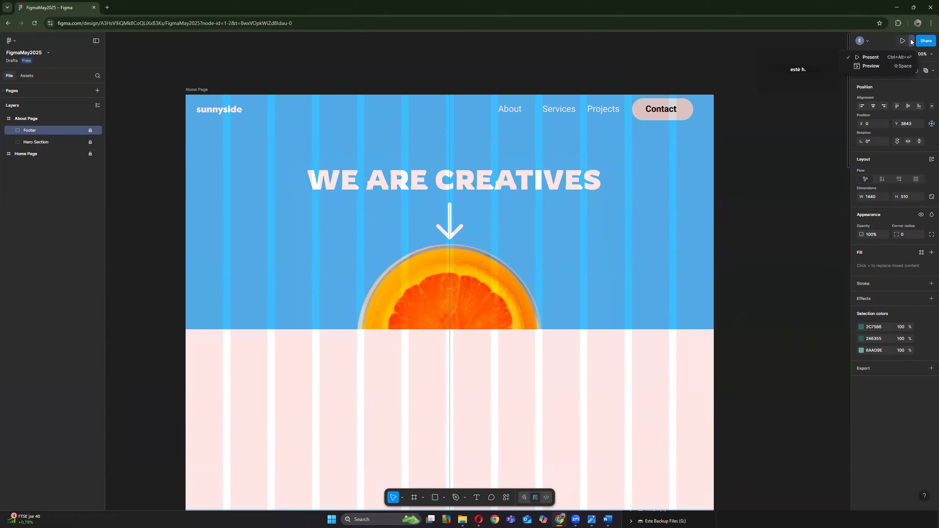
click(878, 65)
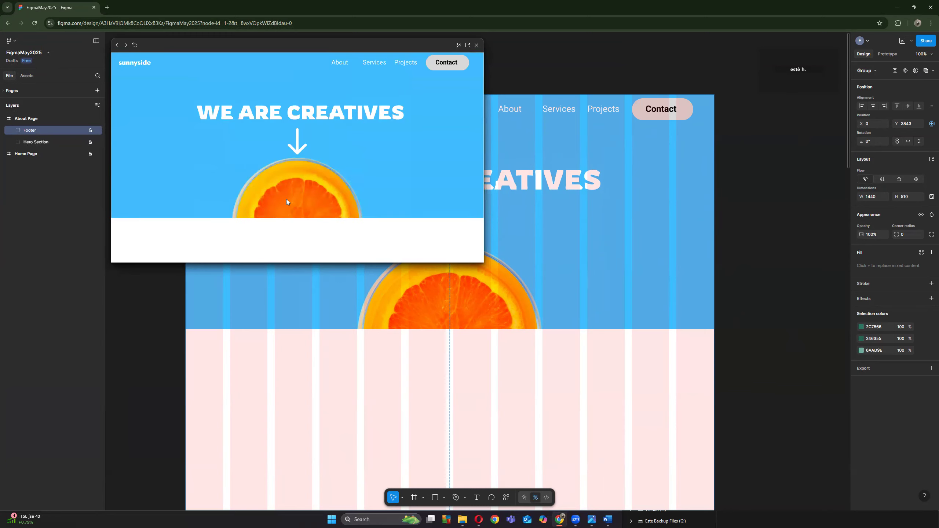
drag(175, 54, 193, 138)
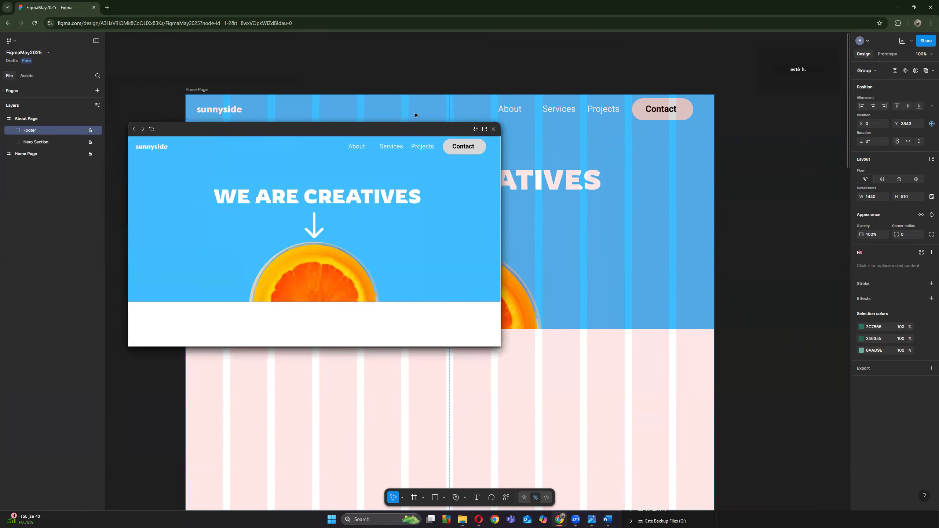
click(495, 129)
Step: Preview the Home Page frame as a prototype and open it in its own browser tab
click(24, 154)
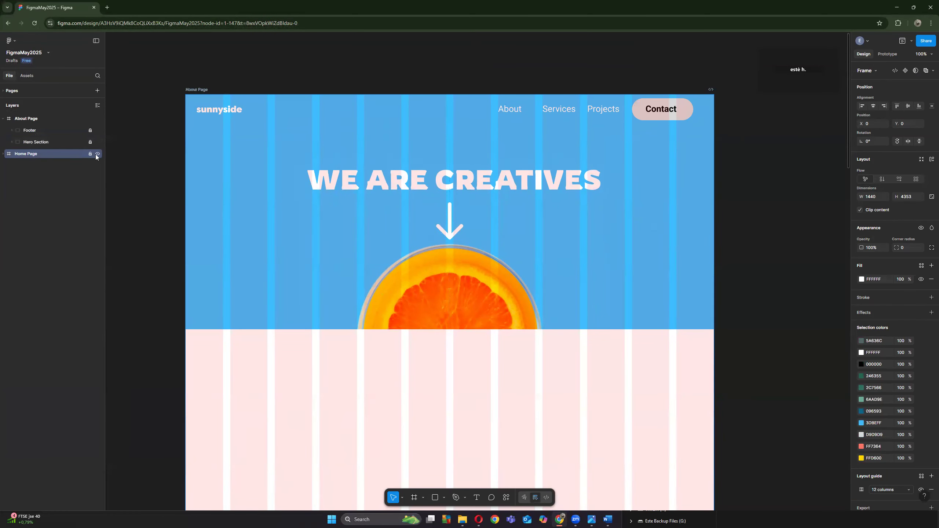
click(911, 41)
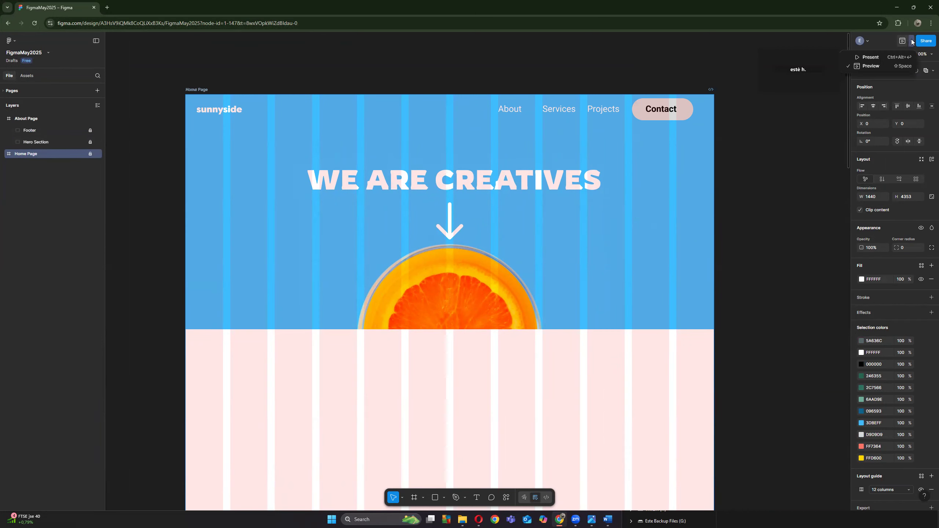
click(873, 68)
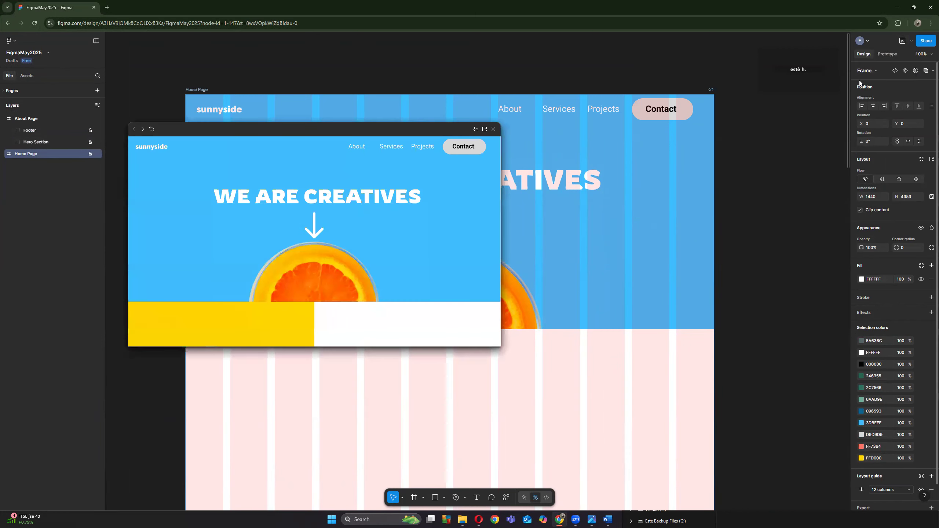
click(484, 130)
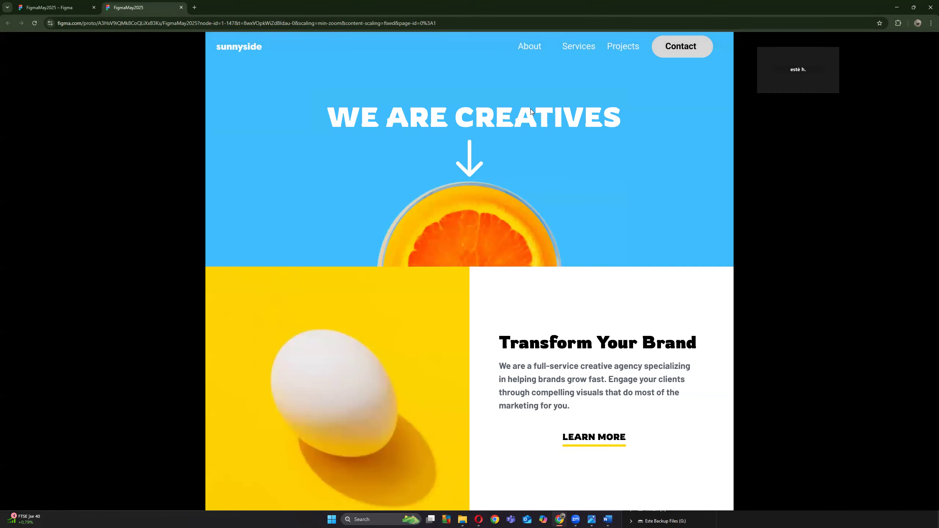
Step: Review the home page prototype down to the footer and back up, and return to the design file to select the About Page frame
scroll(576, 126, down, 1)
scroll(576, 124, down, 15)
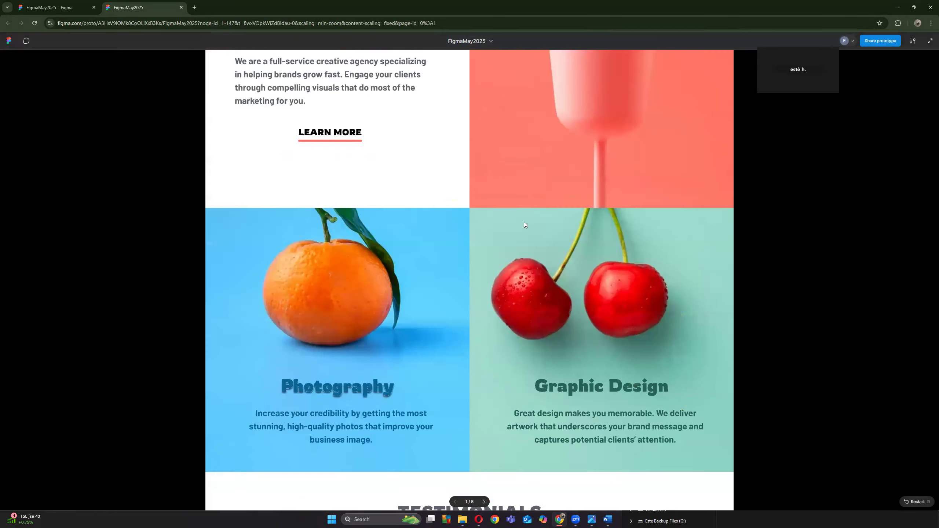
scroll(524, 222, down, 10)
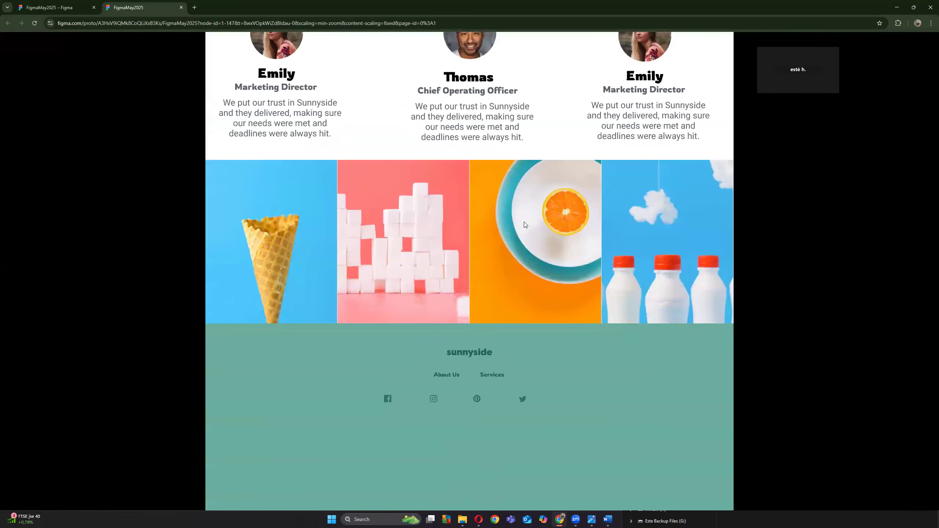
scroll(526, 223, up, 8)
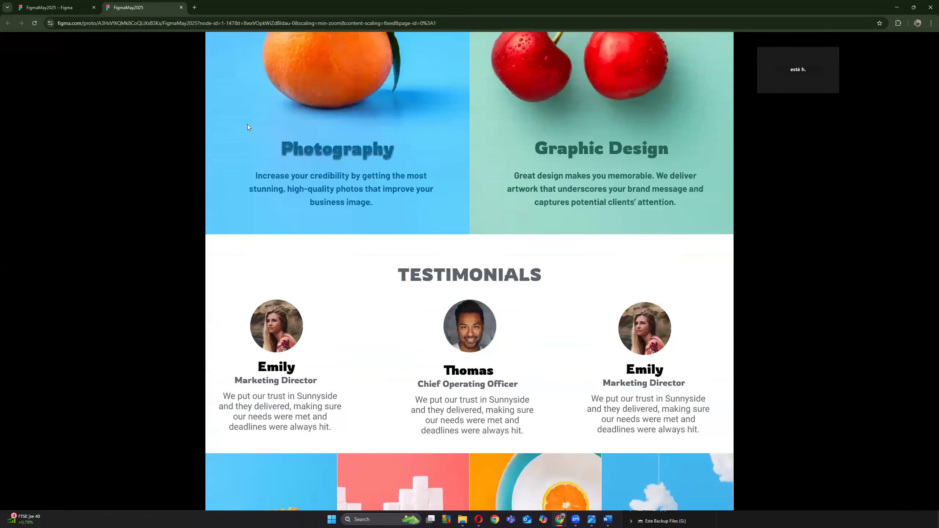
scroll(430, 183, up, 8)
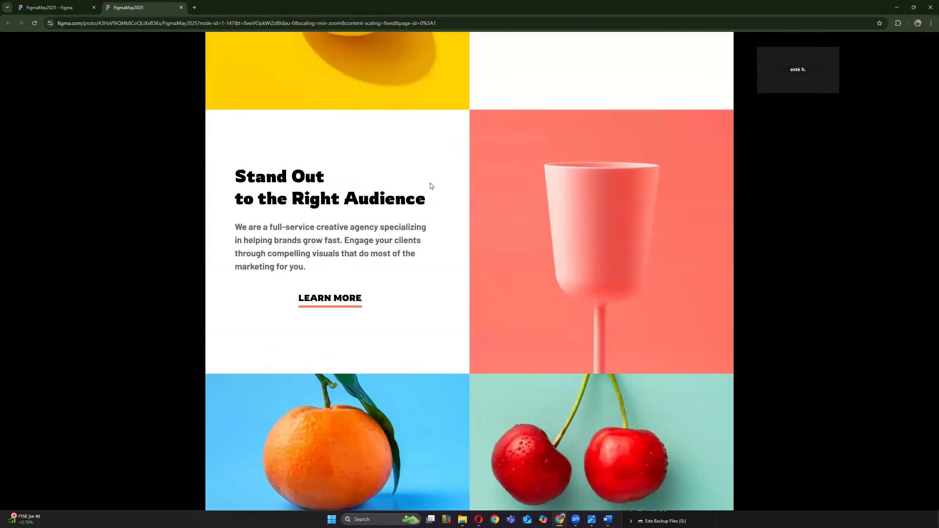
scroll(433, 180, up, 3)
click(56, 7)
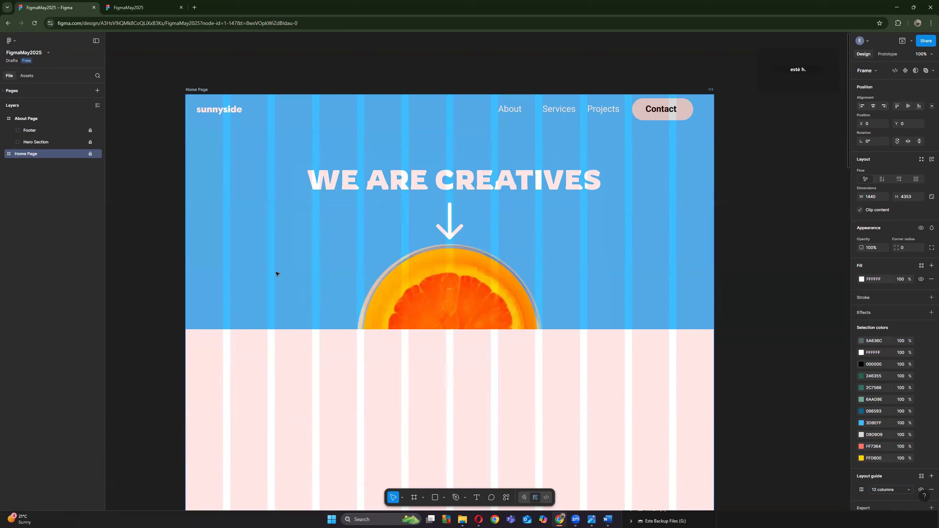
click(35, 119)
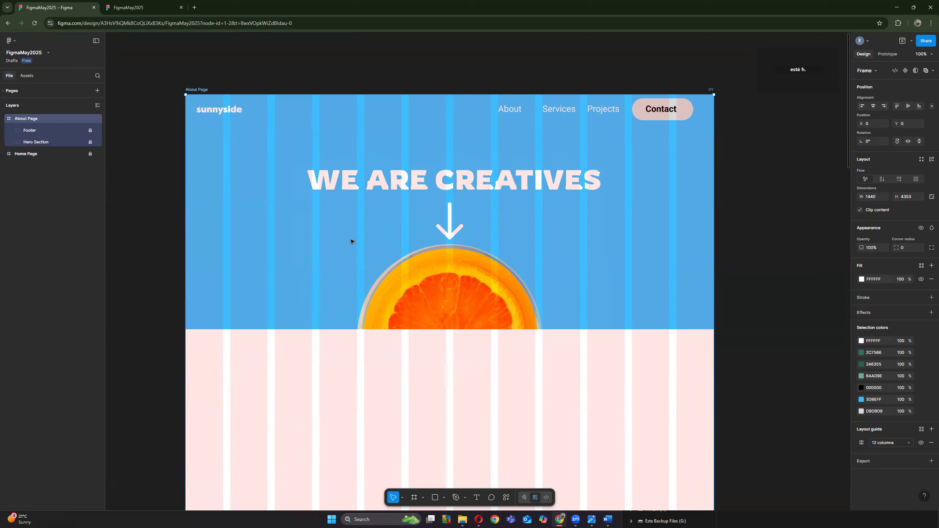
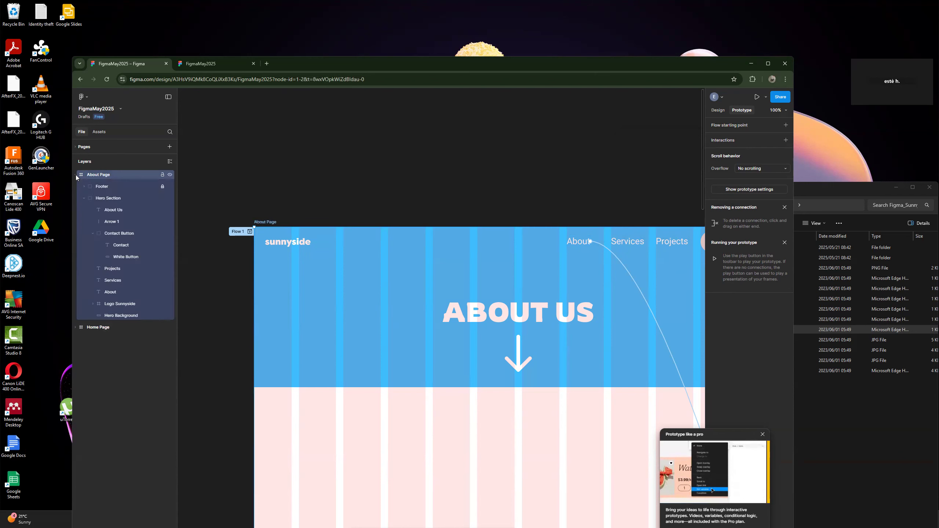
Step: Add an on-click interaction to the Logo Sunnyside in the About Page's Hero Section that navigates to Home Page
click(119, 198)
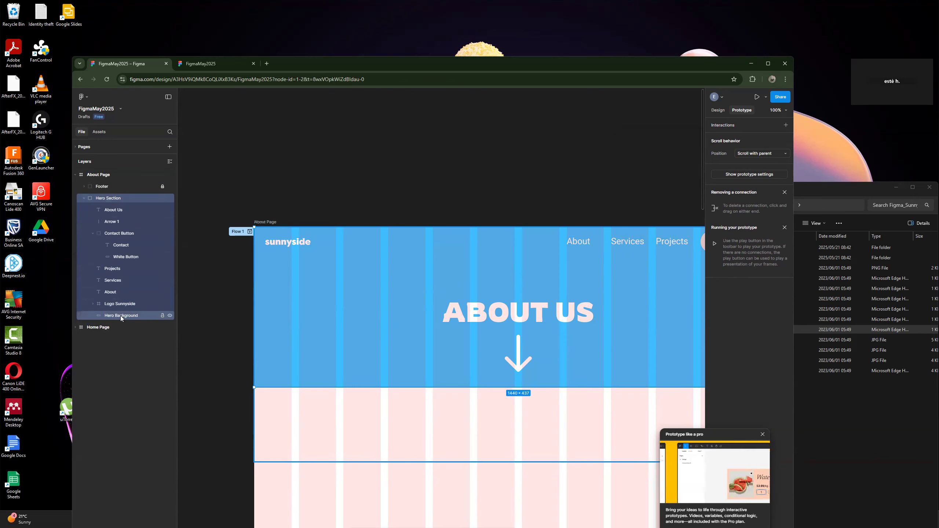
click(123, 304)
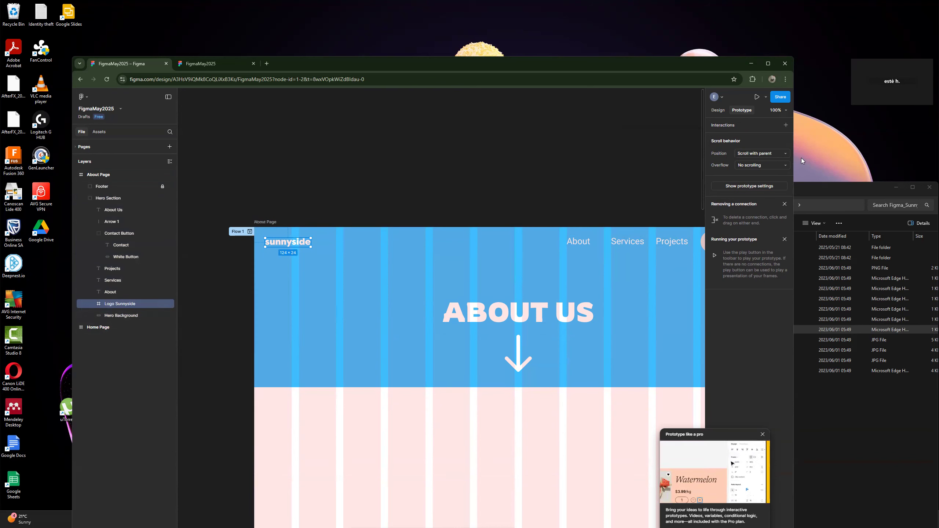
click(788, 154)
click(789, 154)
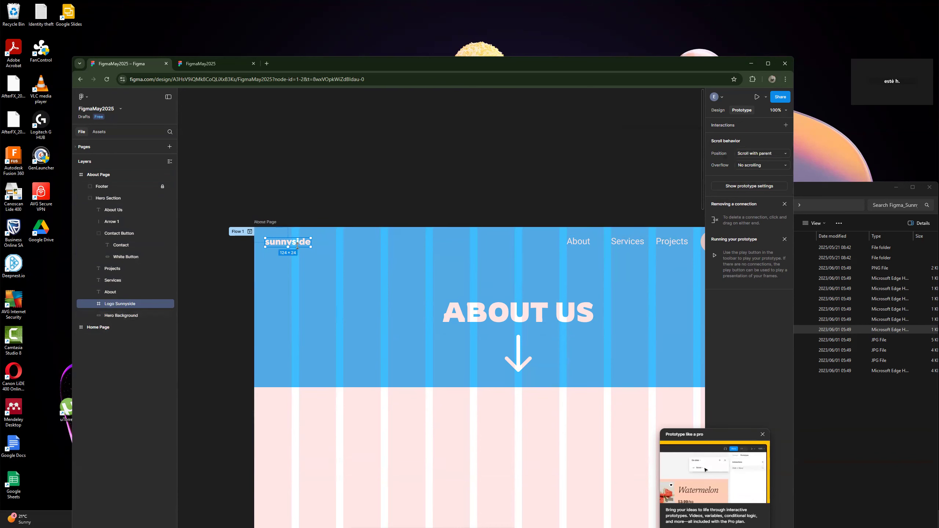
click(787, 125)
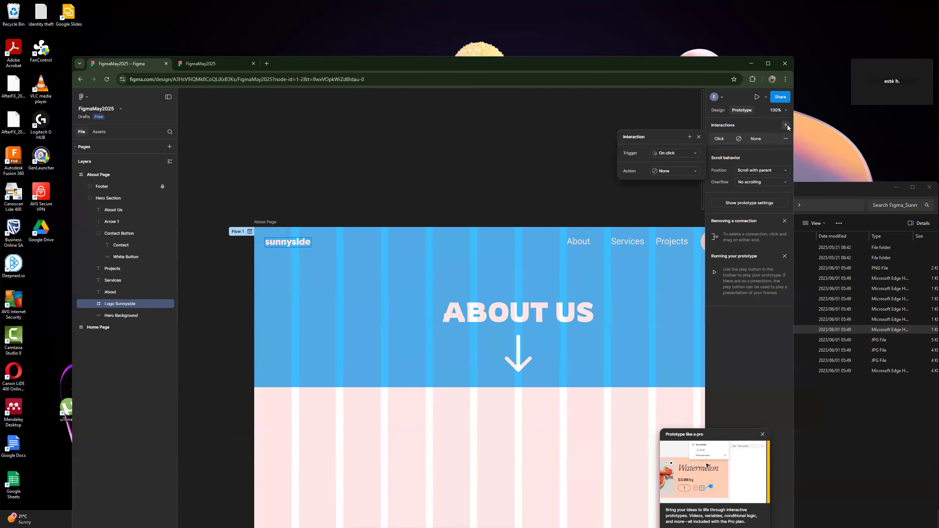
click(696, 171)
click(673, 185)
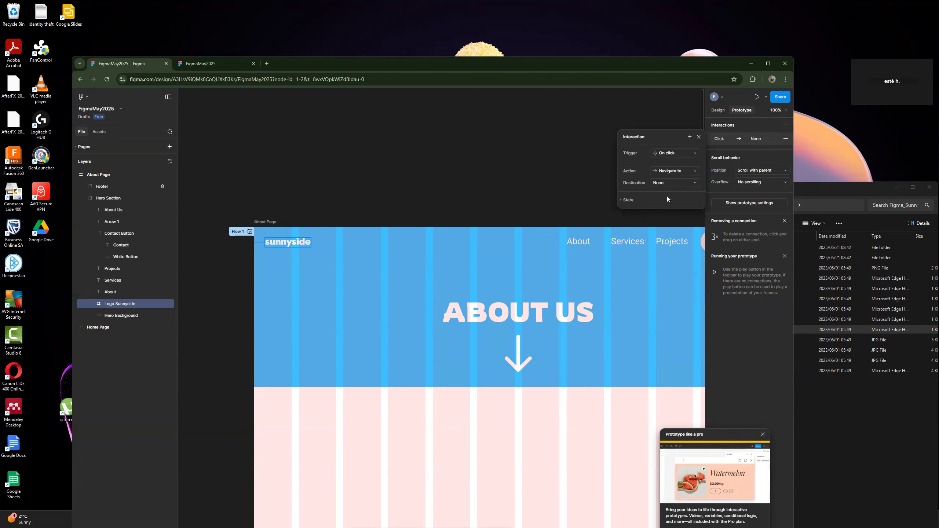
click(674, 183)
click(669, 187)
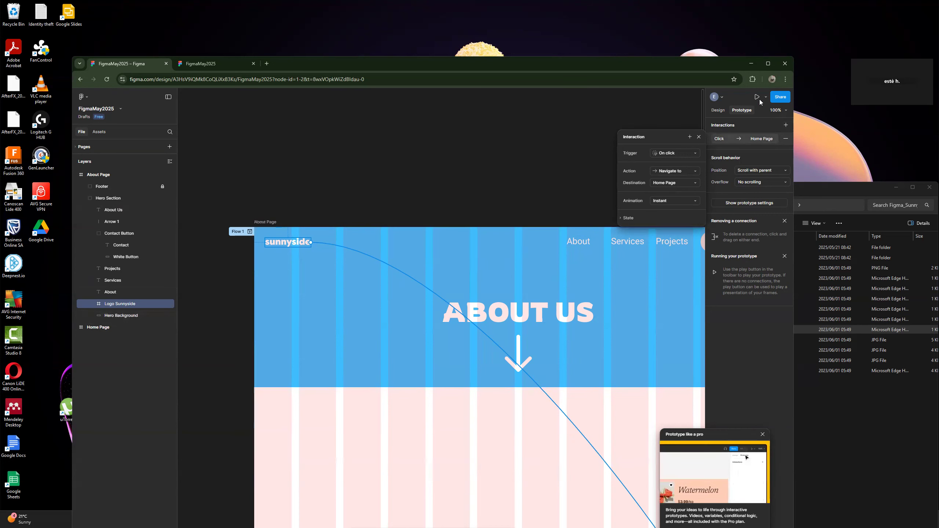
click(649, 101)
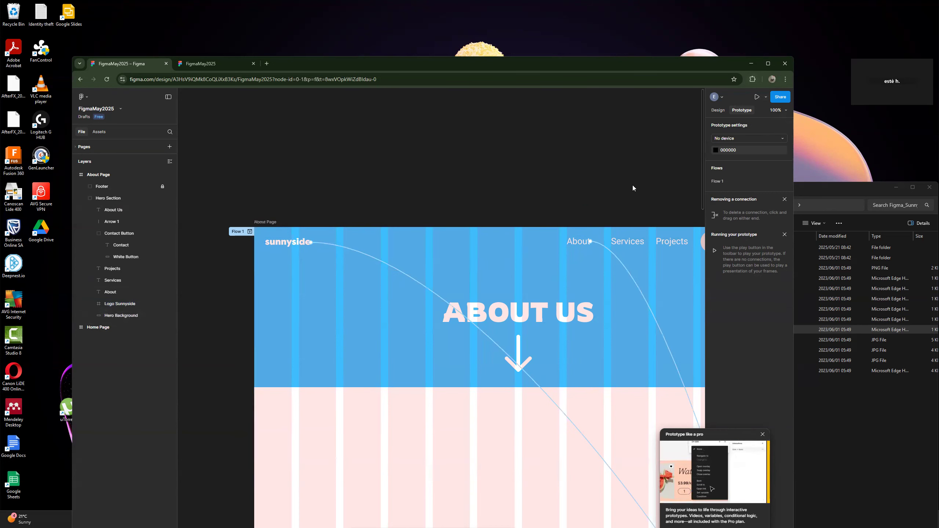
Step: Present the prototype in its own browser tab, show it full screen and leave full screen
scroll(536, 330, down, 1)
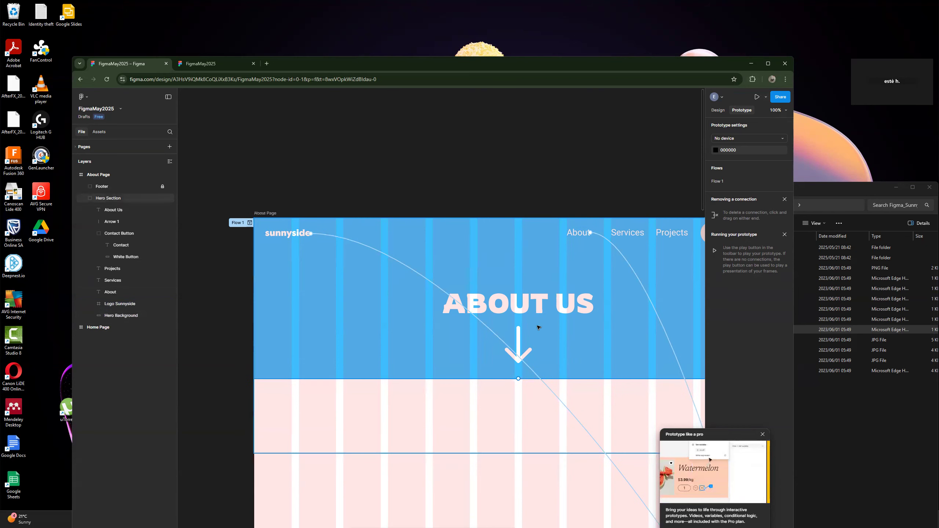
scroll(555, 328, down, 10)
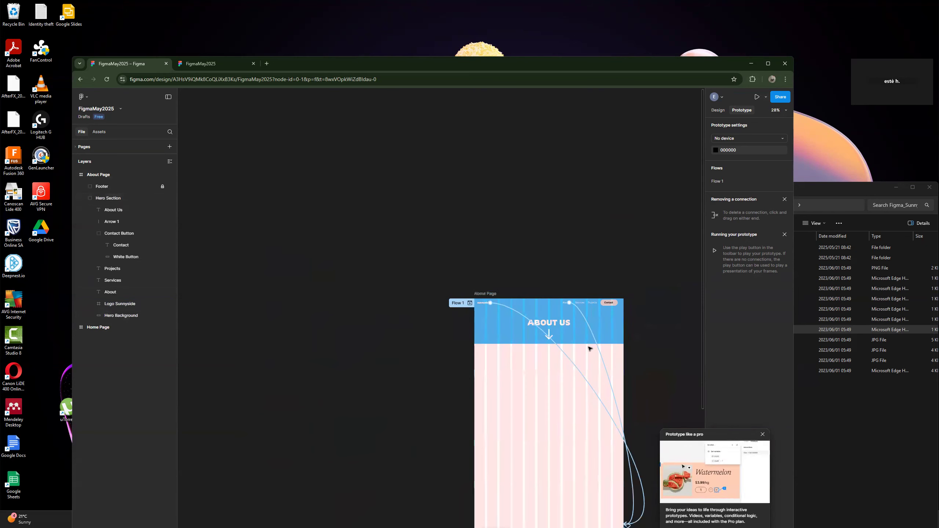
drag(516, 350, 503, 329)
click(405, 369)
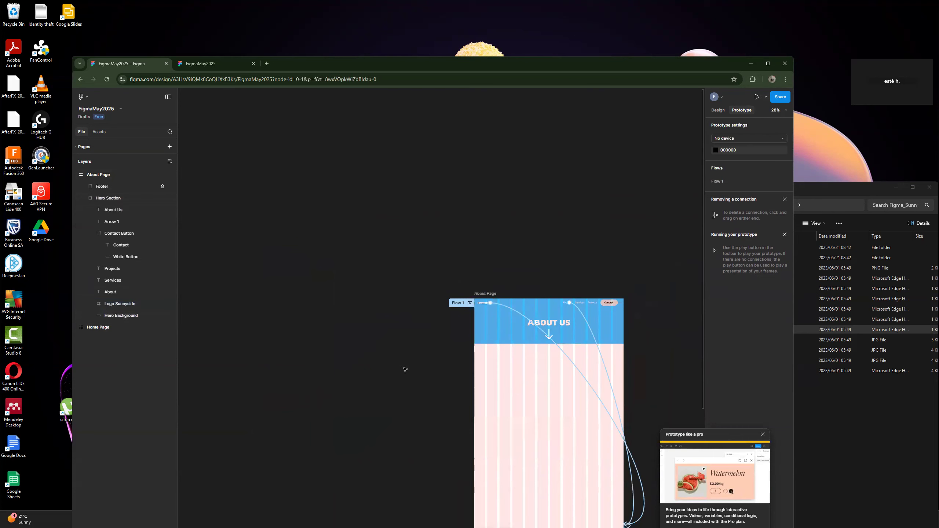
drag(548, 416, 442, 234)
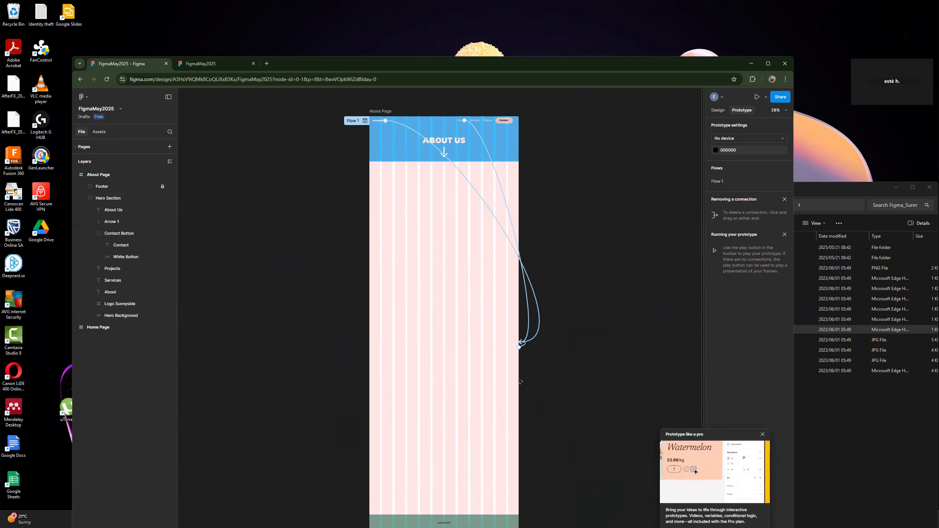
click(766, 97)
click(724, 113)
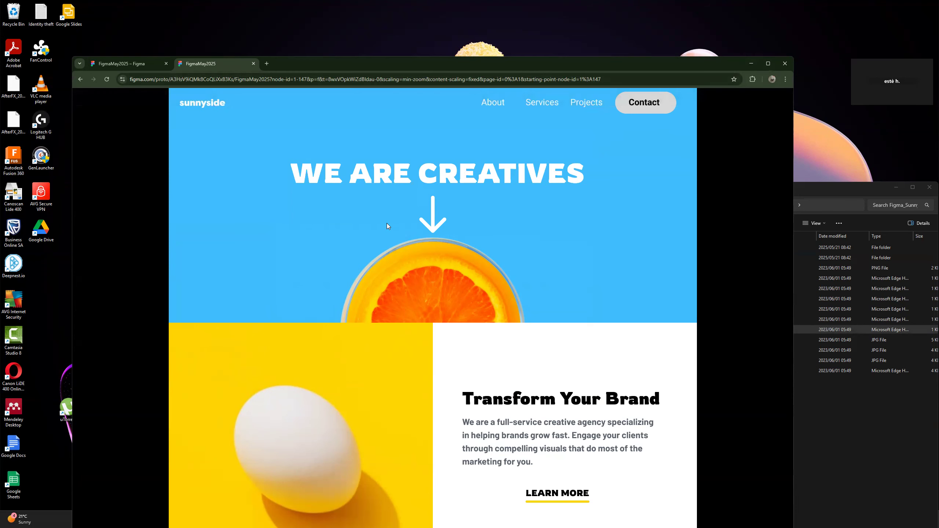
mouse_move(486, 104)
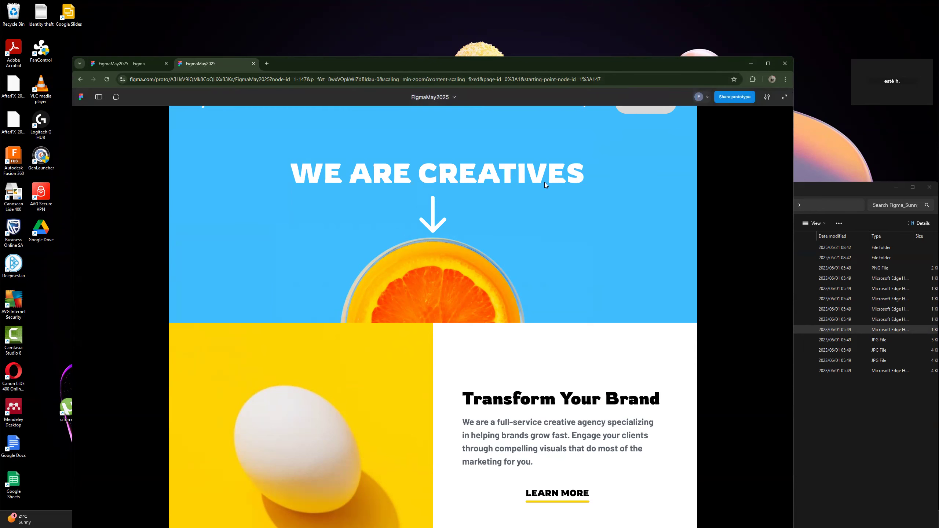
click(784, 96)
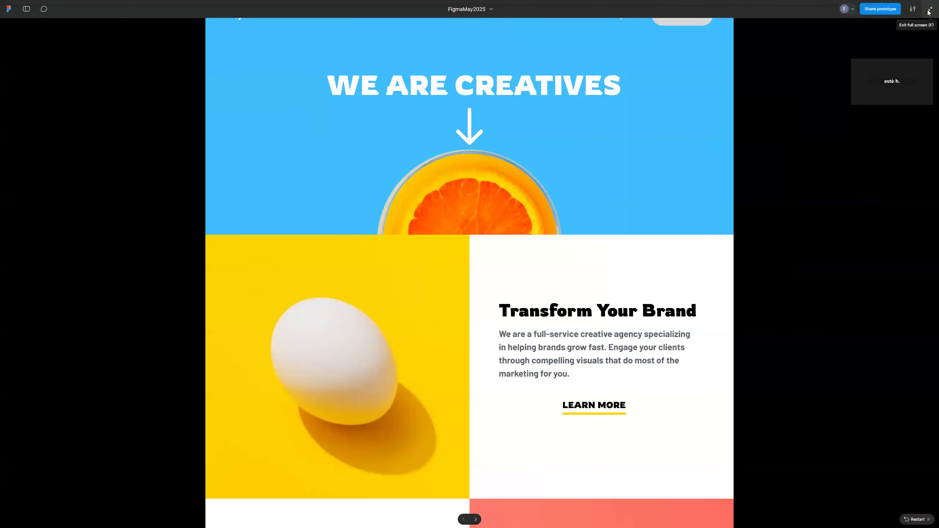
click(929, 7)
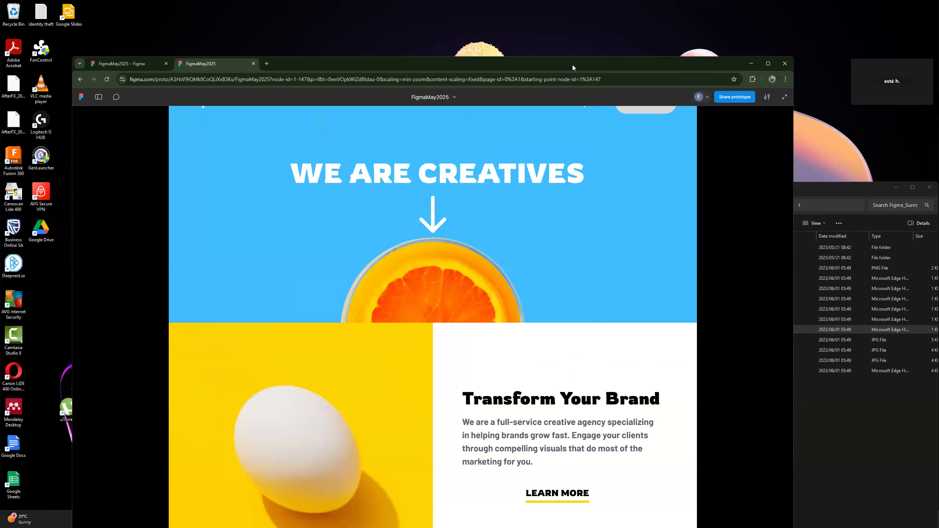
Step: Reposition the browser window on the desktop and step the prototype forward to the About Page and back to the Home Page
drag(573, 64, 299, 106)
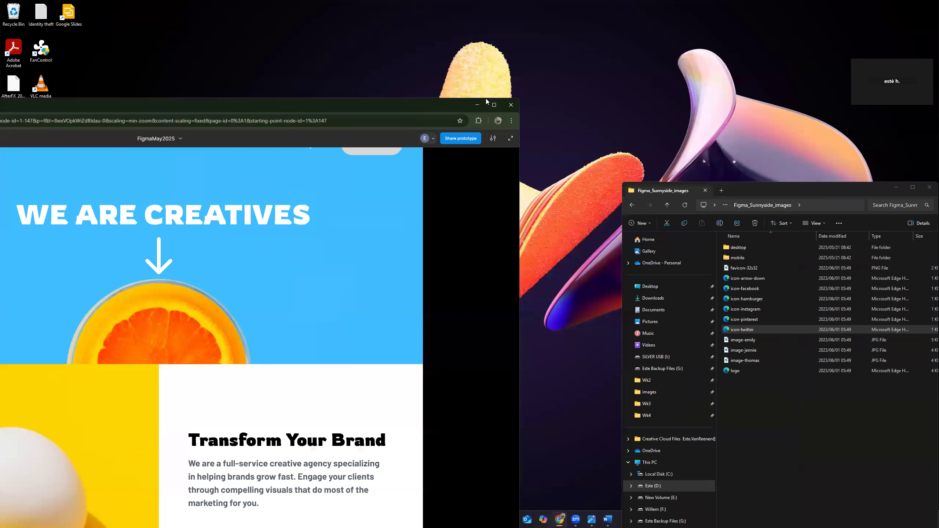
scroll(220, 156, down, 3)
scroll(225, 158, up, 3)
drag(344, 104, 641, 38)
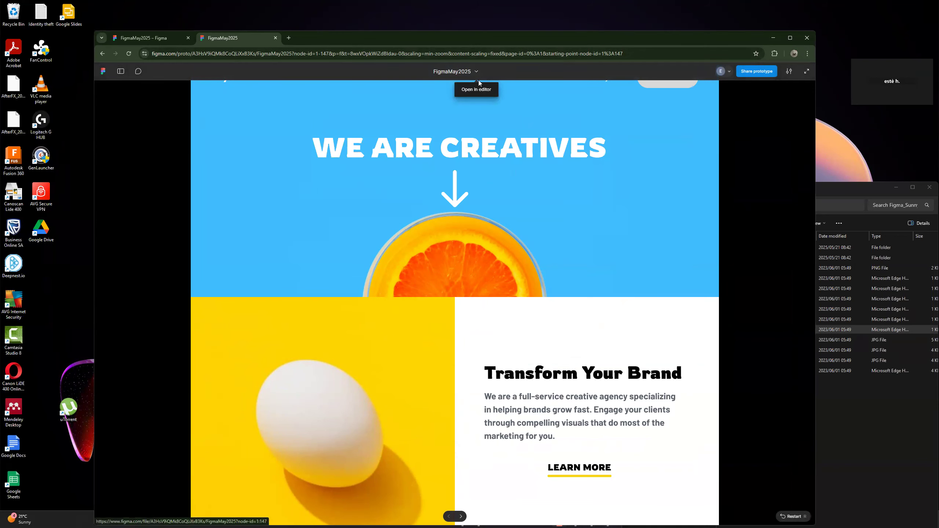
click(579, 139)
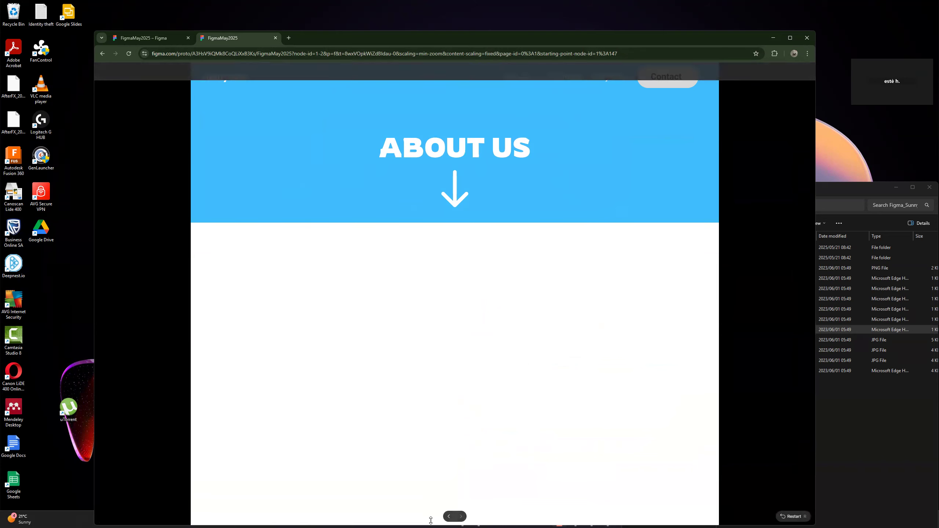
click(449, 516)
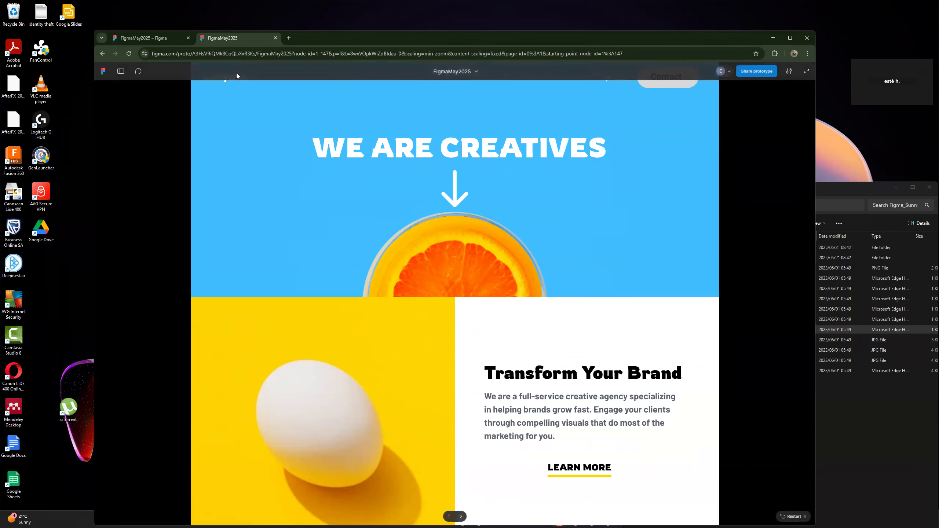
scroll(595, 281, down, 5)
scroll(595, 281, down, 15)
scroll(583, 269, up, 7)
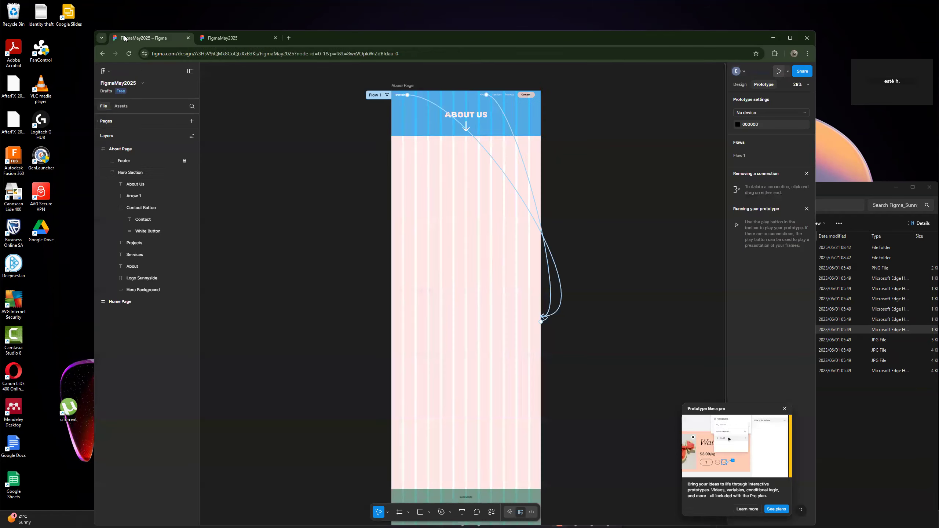
Step: Return to the design file and expand the Home Page frame and its Footer group to list their layers
click(124, 36)
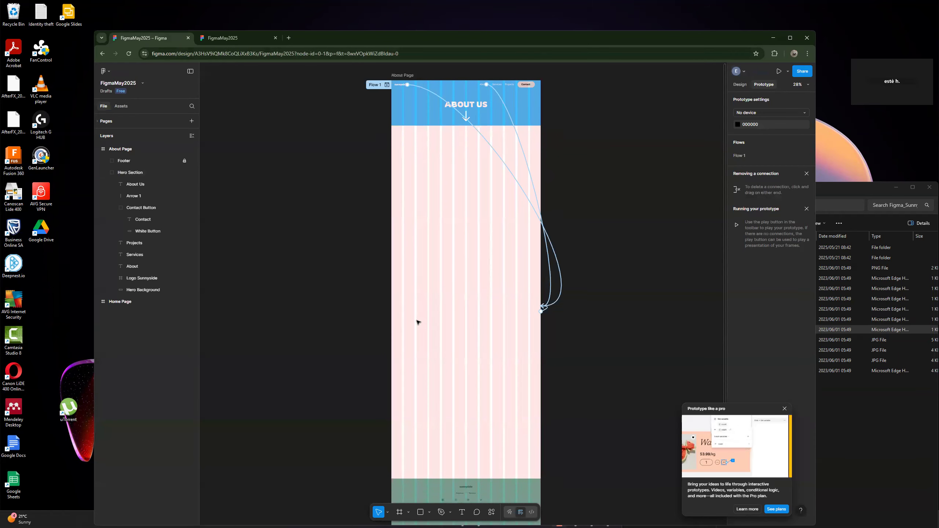
scroll(419, 321, down, 4)
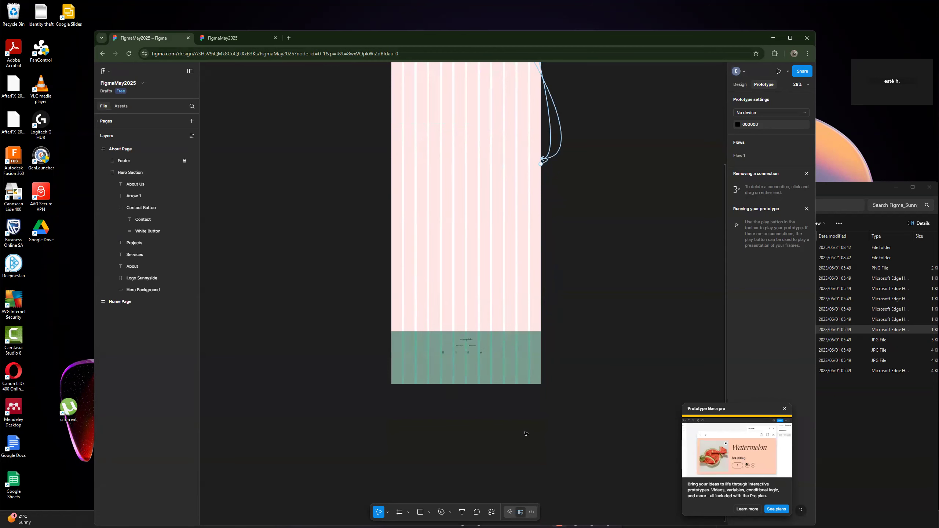
scroll(444, 377, up, 1)
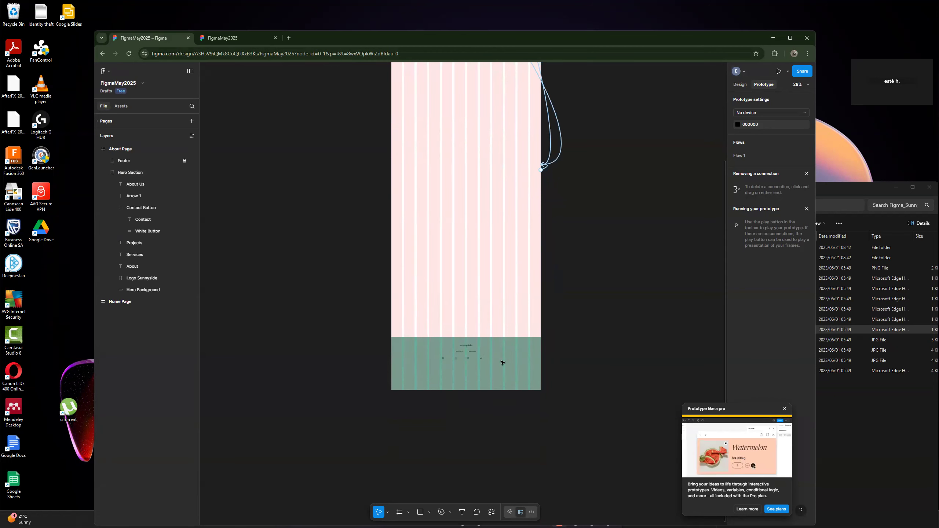
click(112, 303)
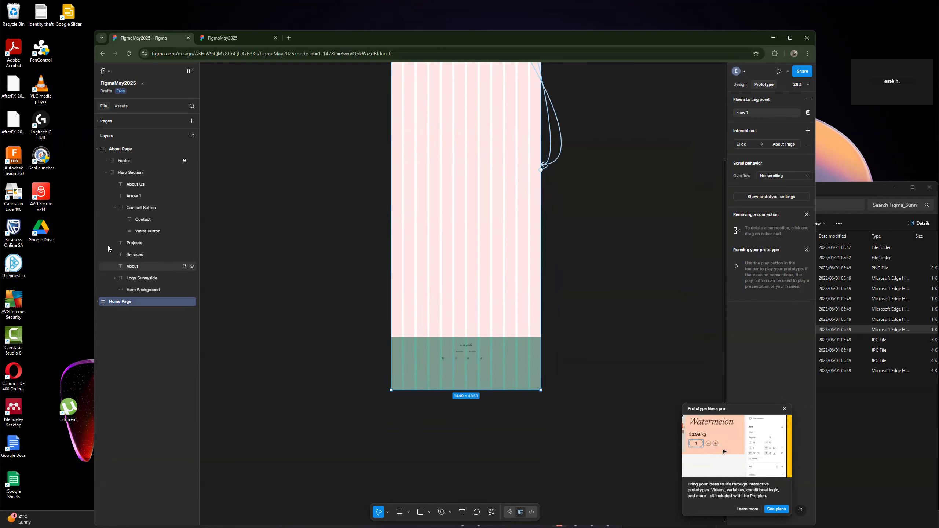
click(99, 301)
click(129, 314)
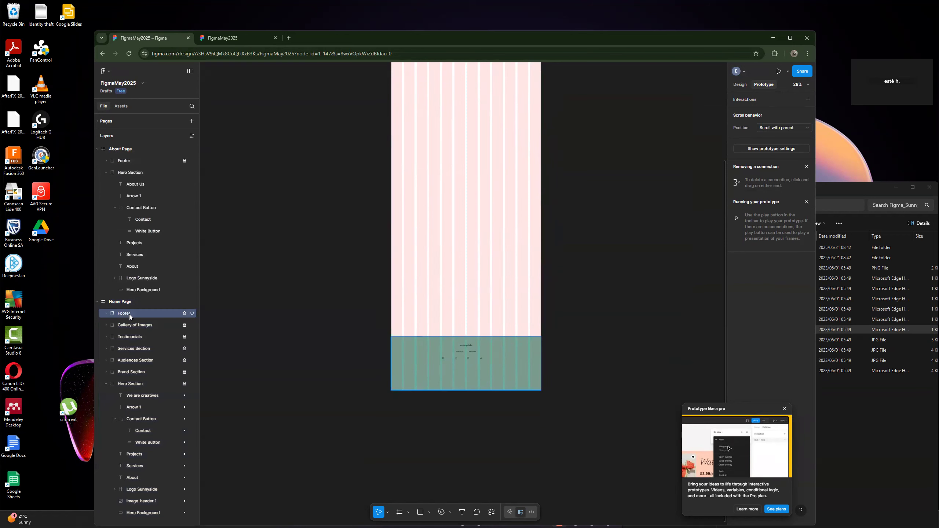
click(106, 314)
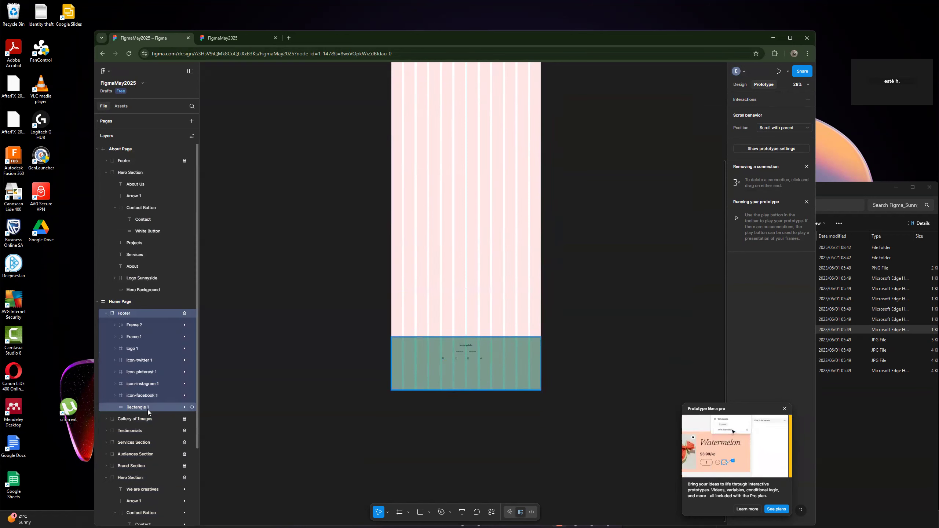
Step: Add an on-click Navigate to interaction to logo 1 in the Home Page's Footer, leaving its destination as None
click(139, 350)
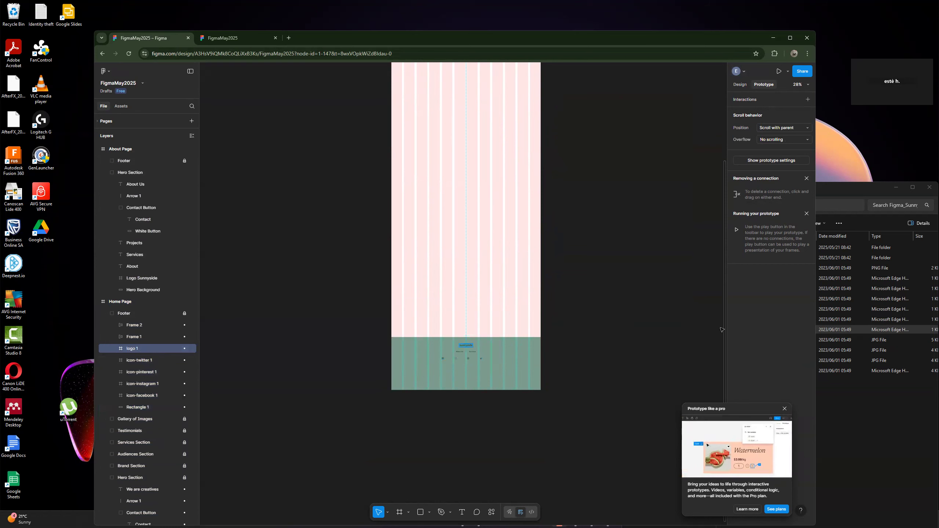
scroll(642, 318, up, 10)
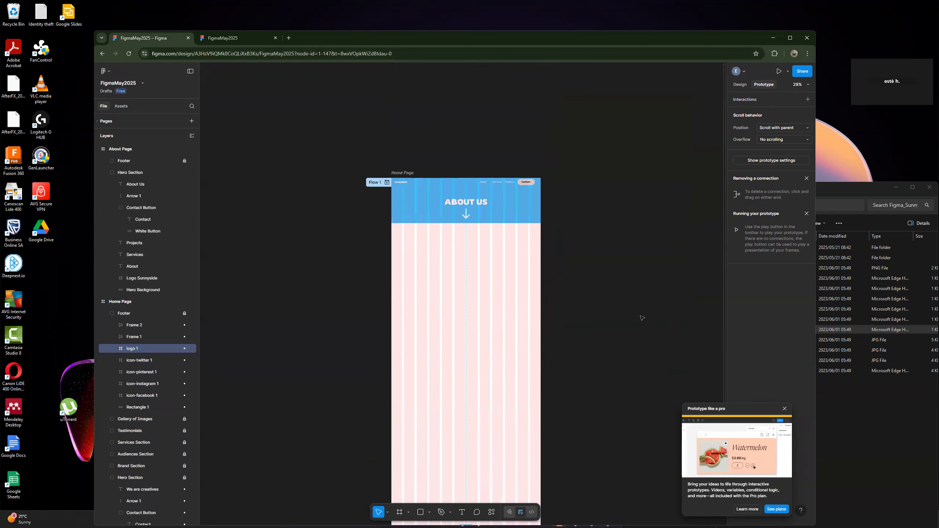
scroll(642, 318, down, 10)
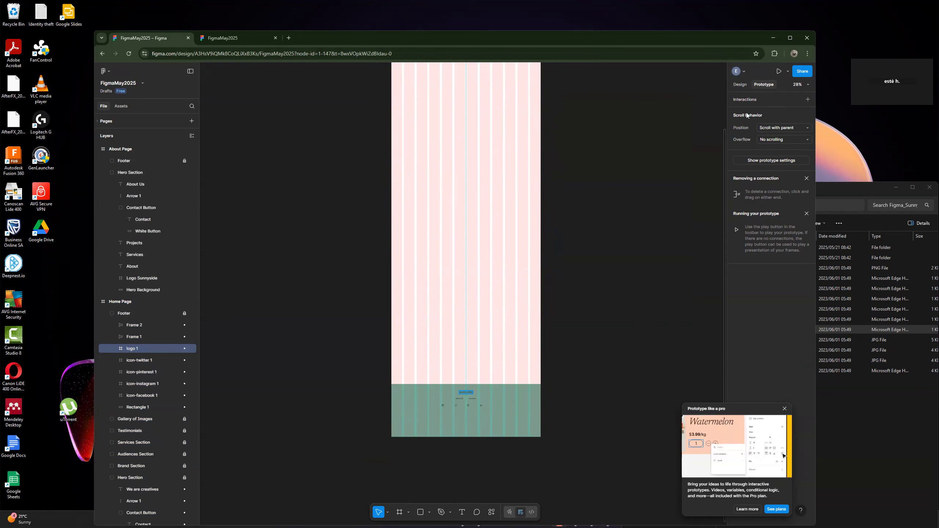
click(808, 99)
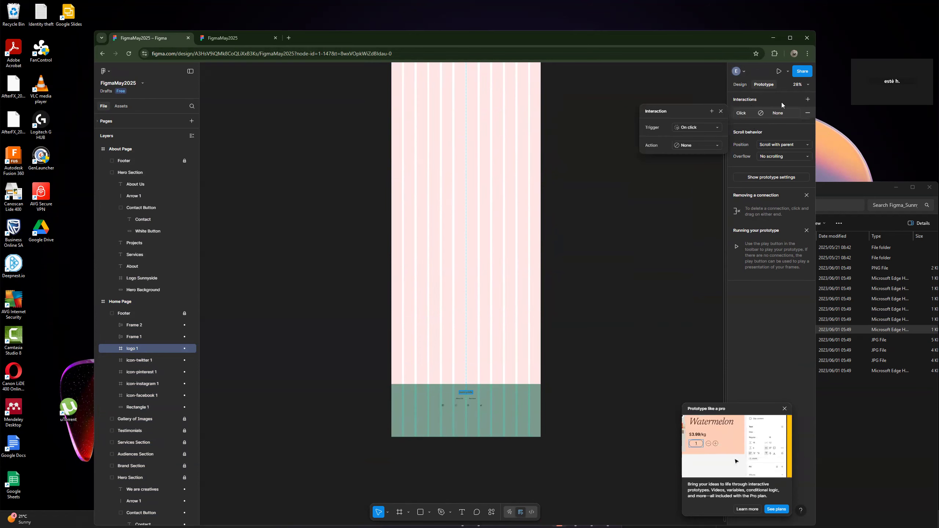
click(717, 128)
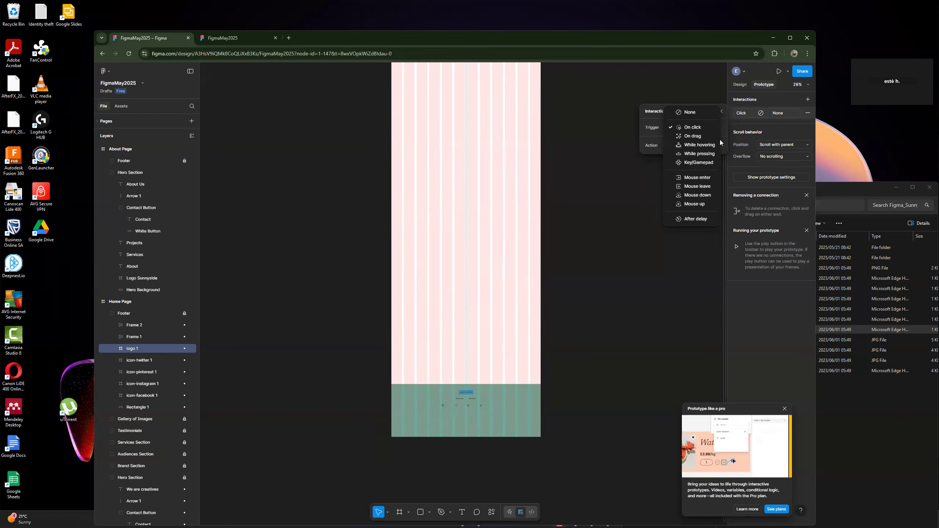
click(699, 127)
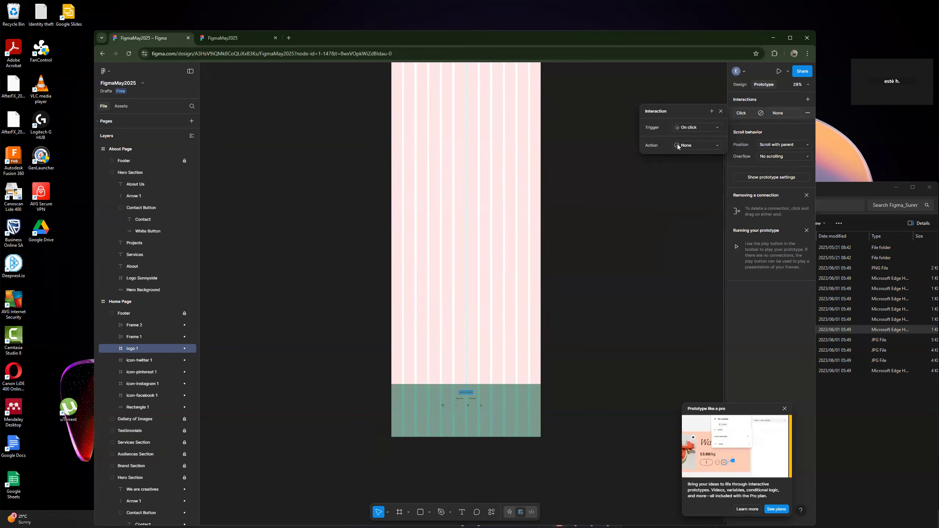
click(697, 145)
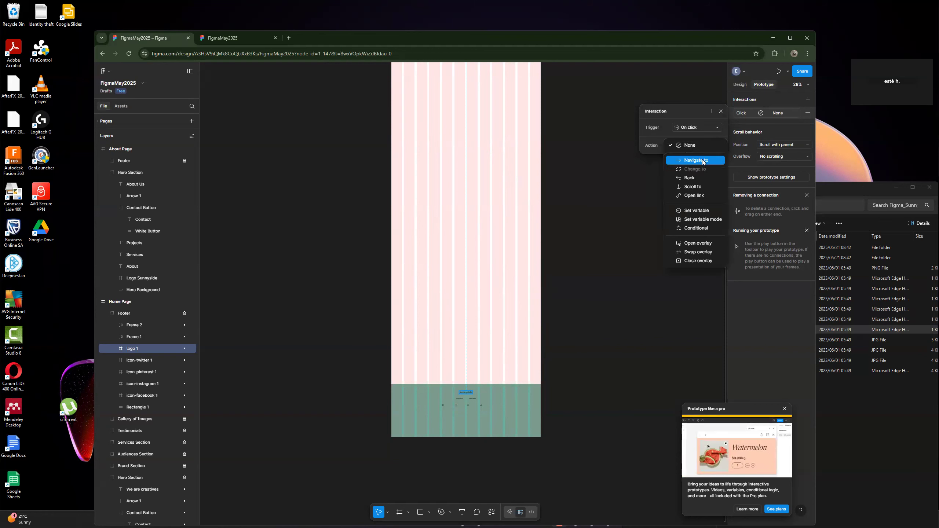
click(684, 161)
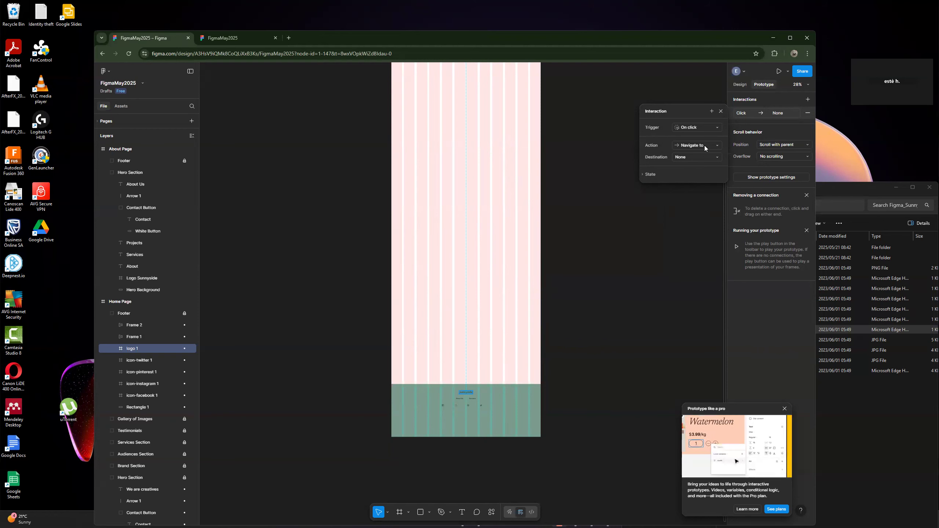
click(718, 158)
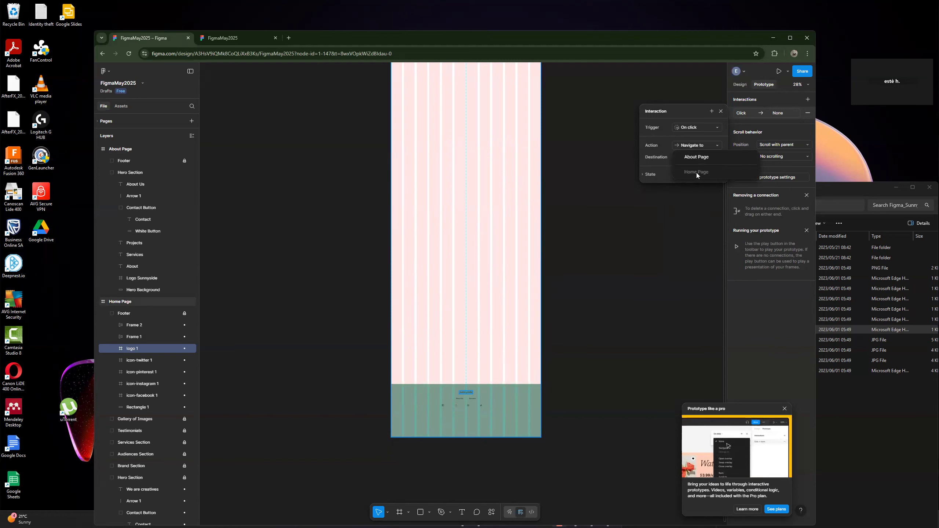
click(669, 258)
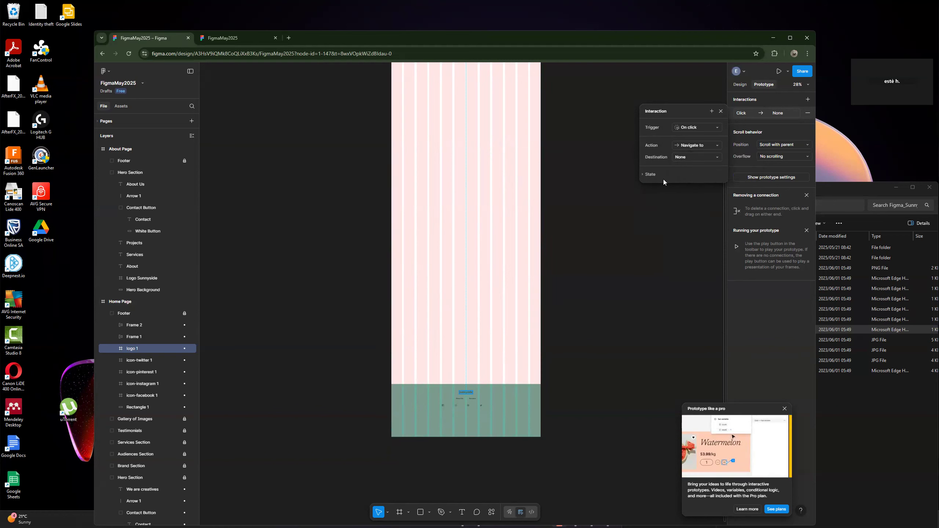
Step: Reopen the footer logo's interaction to check its destinations, then try to draw a connection directly from the logo on the canvas
click(474, 393)
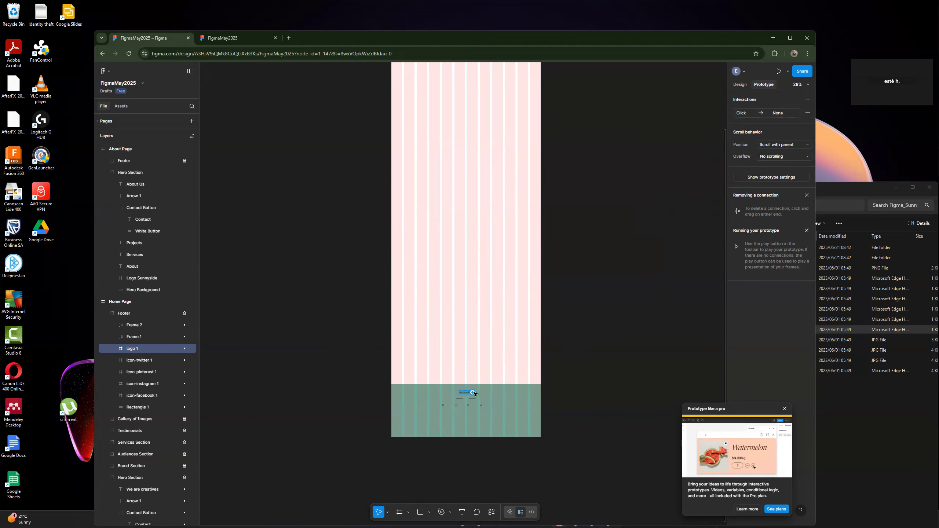
click(780, 114)
click(716, 162)
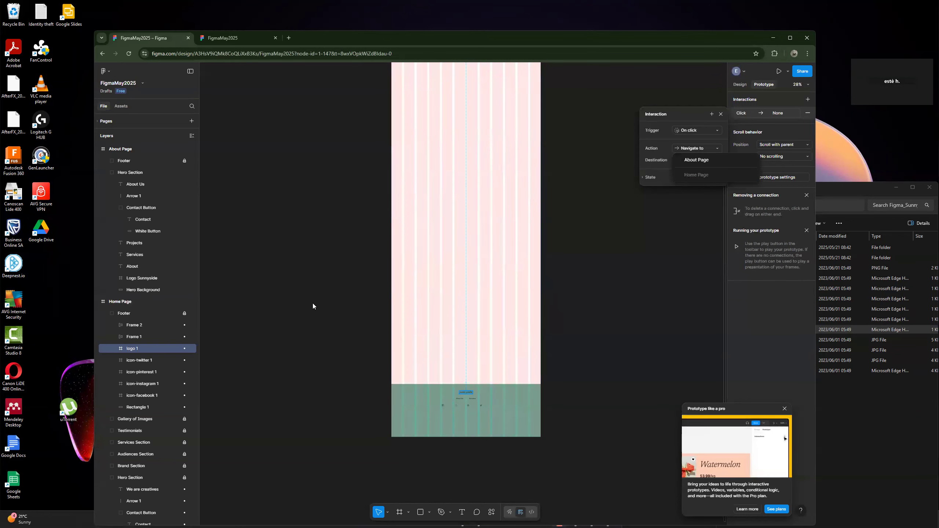
click(322, 293)
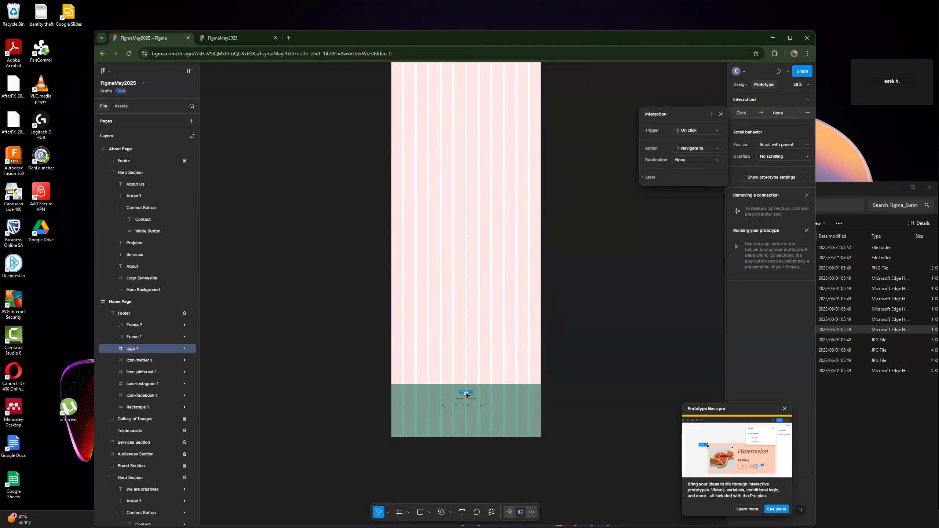
mouse_move(461, 392)
mouse_down()
mouse_move(271, 290)
mouse_move(357, 321)
mouse_move(465, 393)
mouse_up()
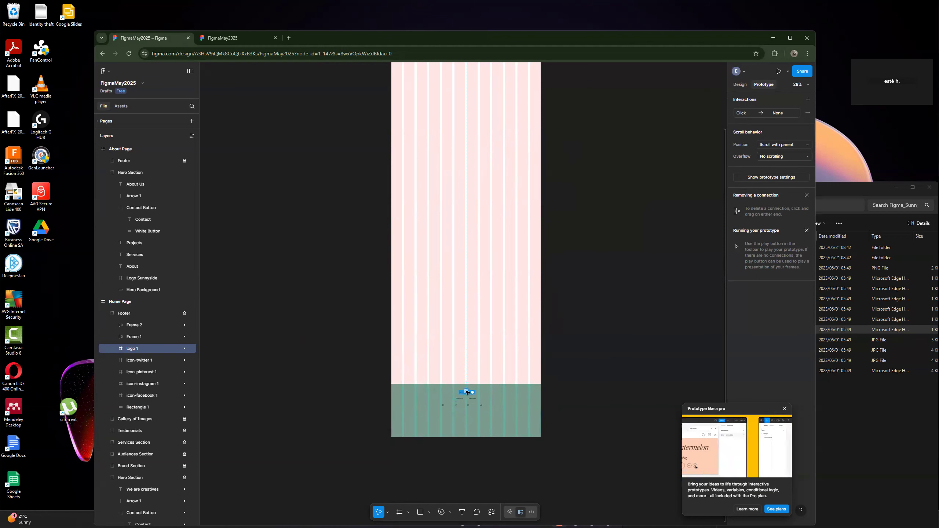
click(467, 393)
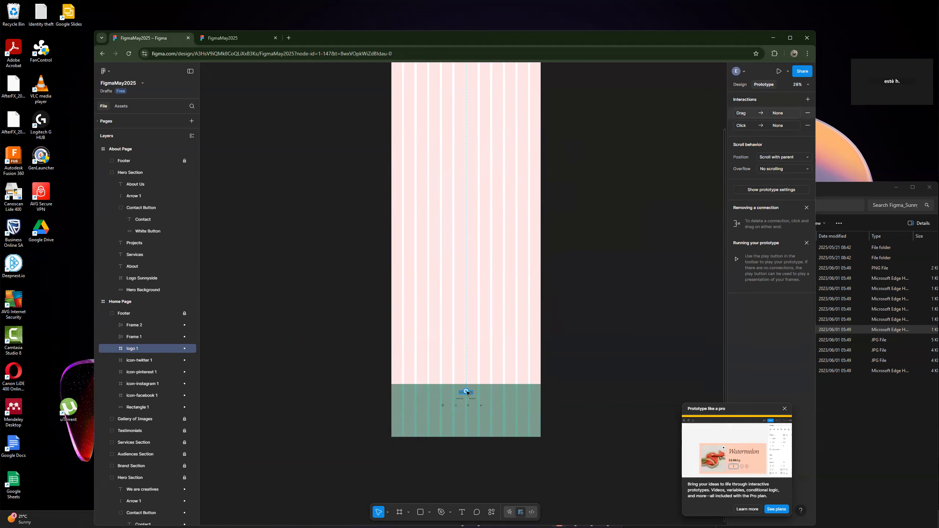
Step: Add an on-click interaction to logo 1 in the About Page's Footer that navigates to Home Page
click(97, 301)
click(114, 149)
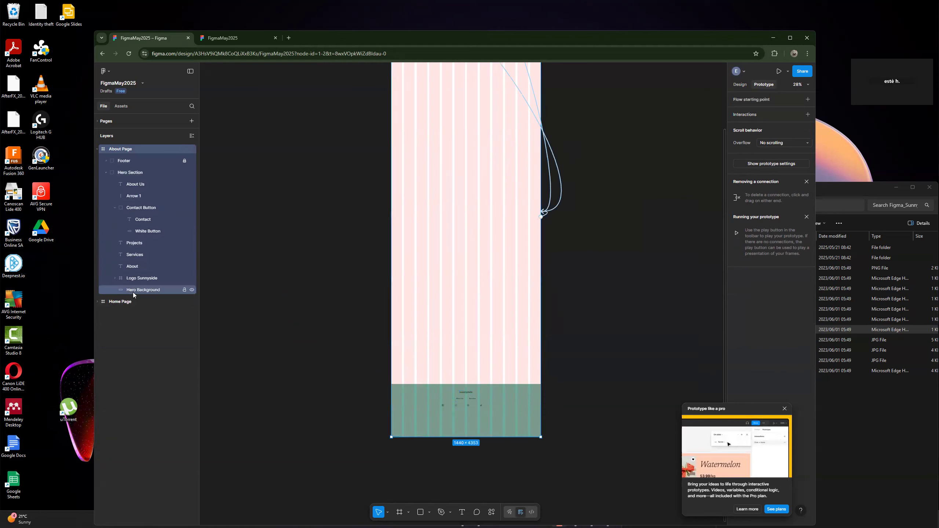
click(126, 160)
click(106, 161)
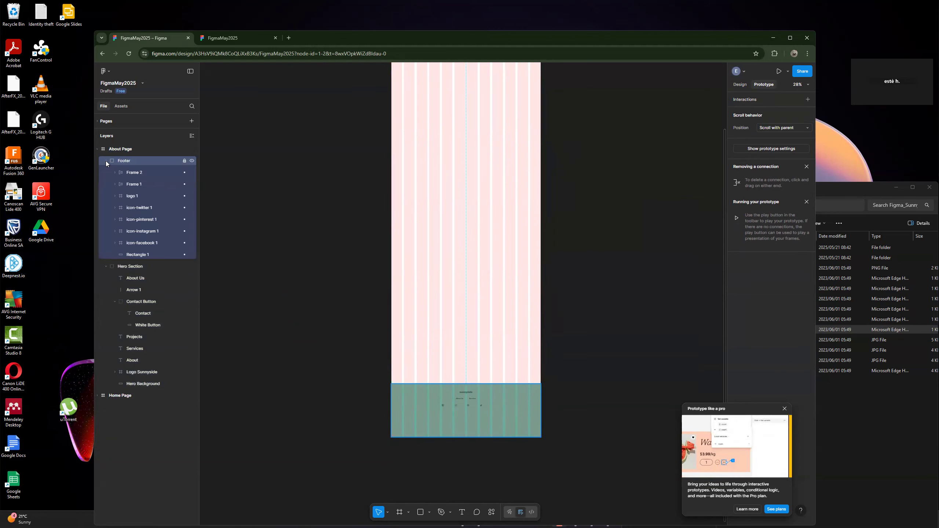
click(137, 198)
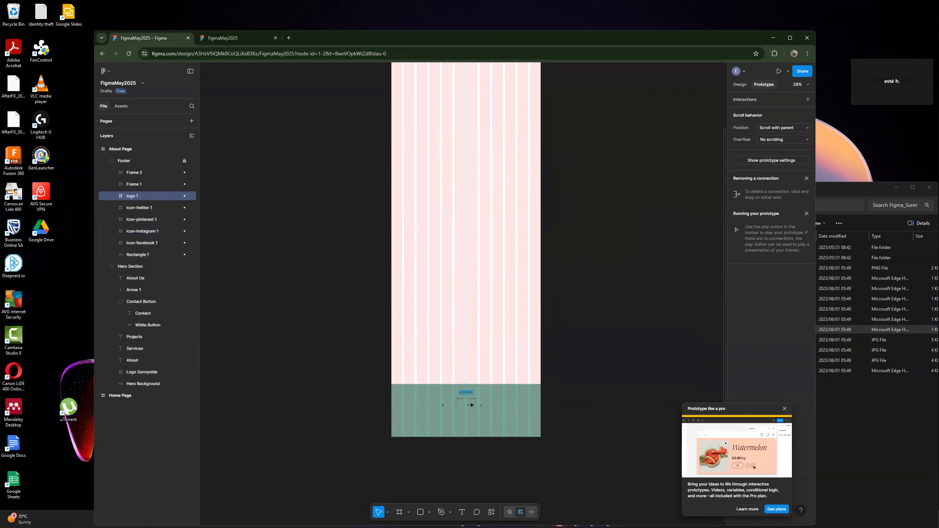
click(808, 99)
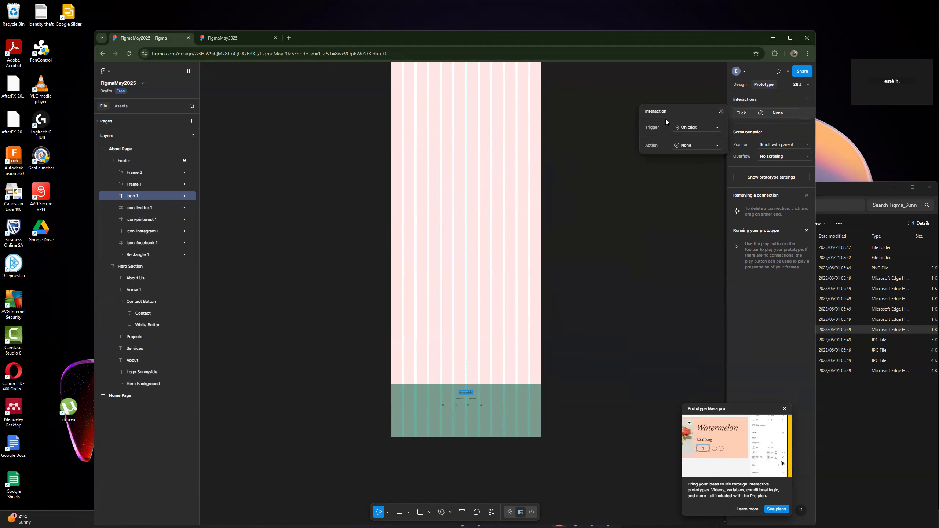
click(721, 145)
click(702, 161)
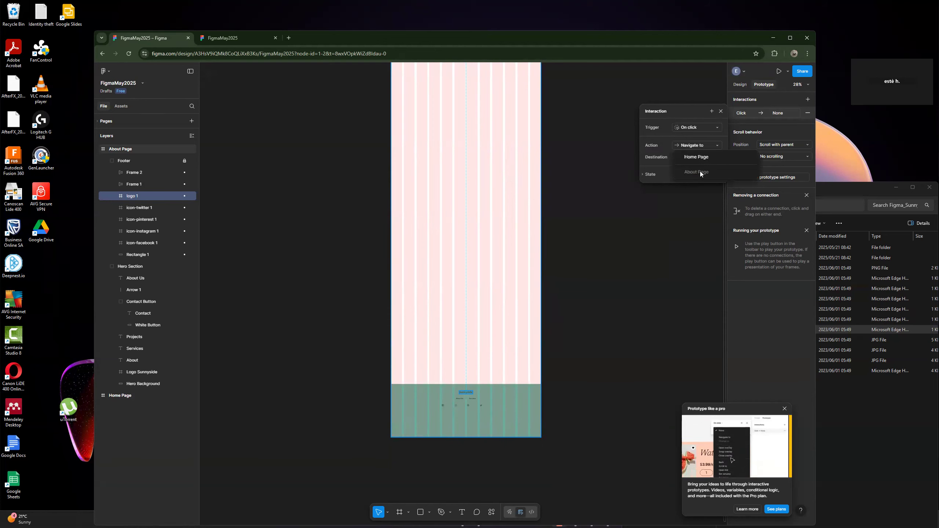
click(700, 159)
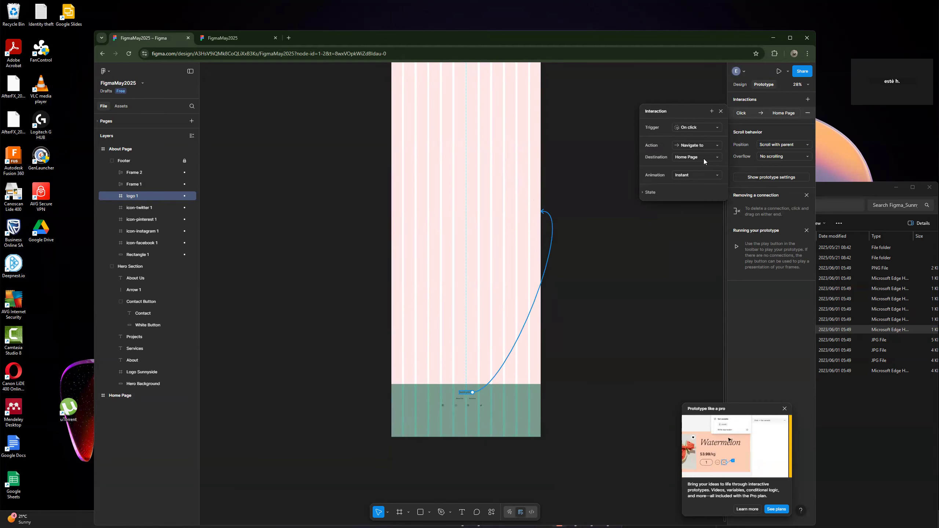
Step: Present the prototype from the About Page and test the sunnyside logo link in its footer
click(779, 71)
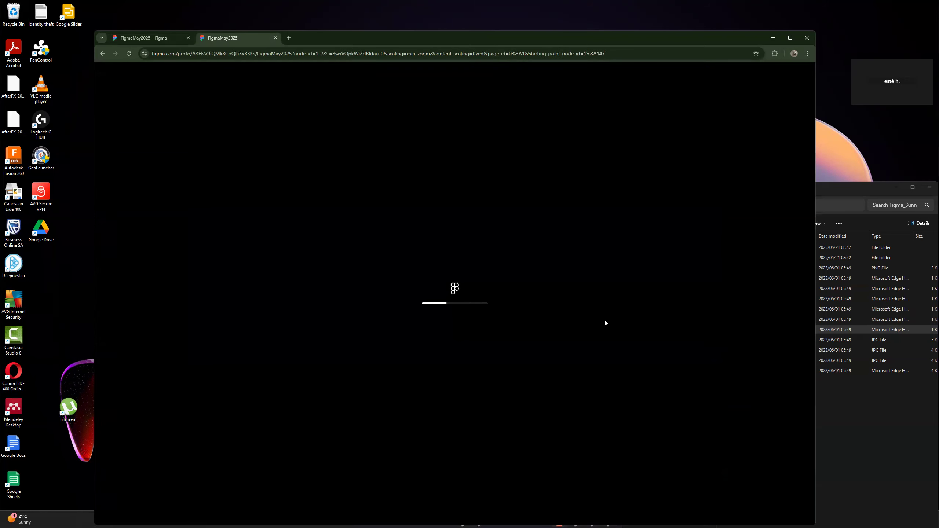
scroll(561, 368, down, 1)
scroll(560, 366, up, 1)
scroll(561, 361, down, 1)
scroll(562, 361, up, 1)
scroll(559, 352, down, 5)
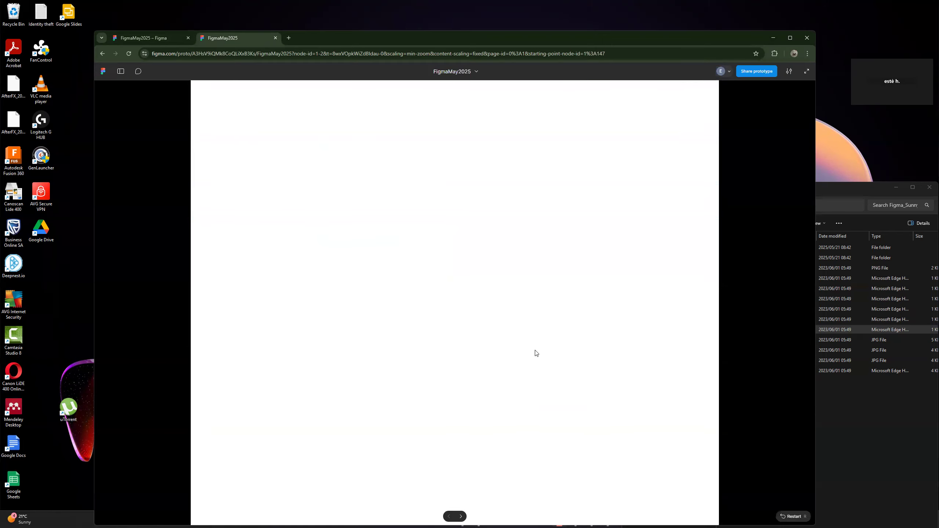
scroll(532, 354, down, 5)
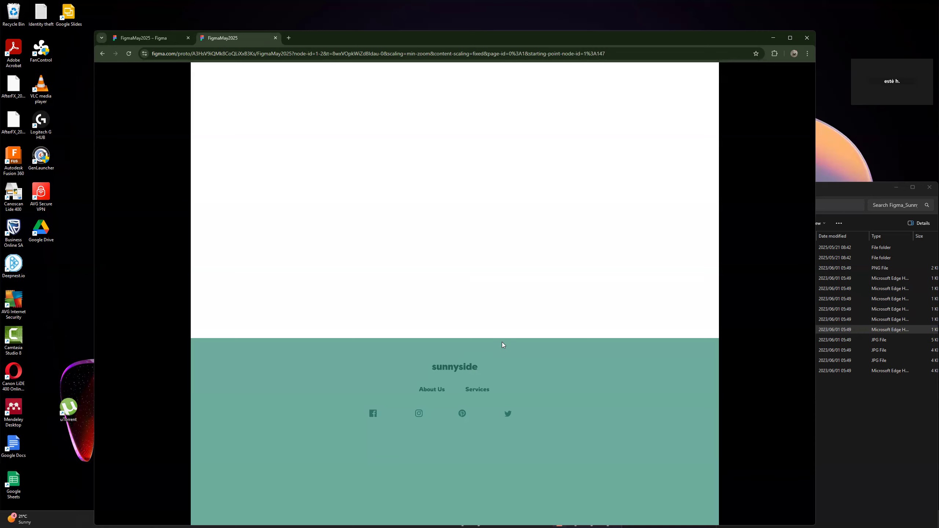
click(453, 368)
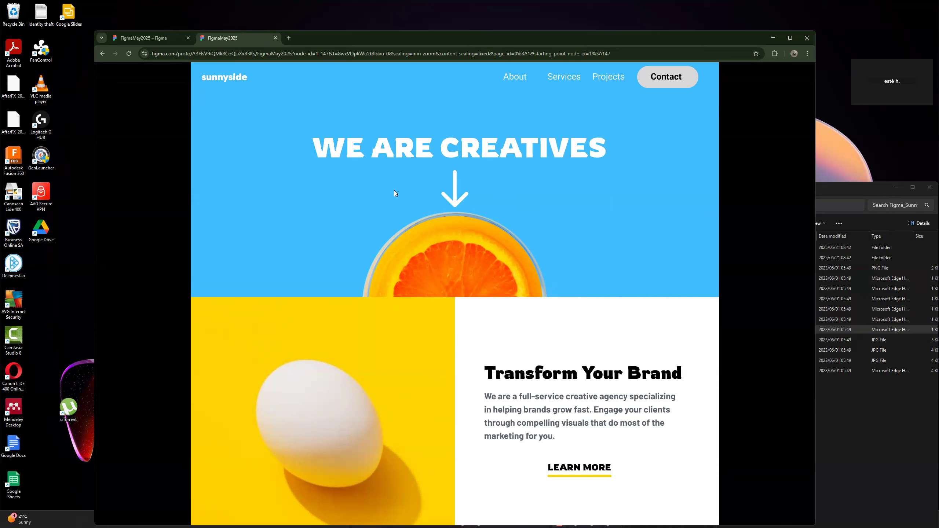
mouse_move(529, 74)
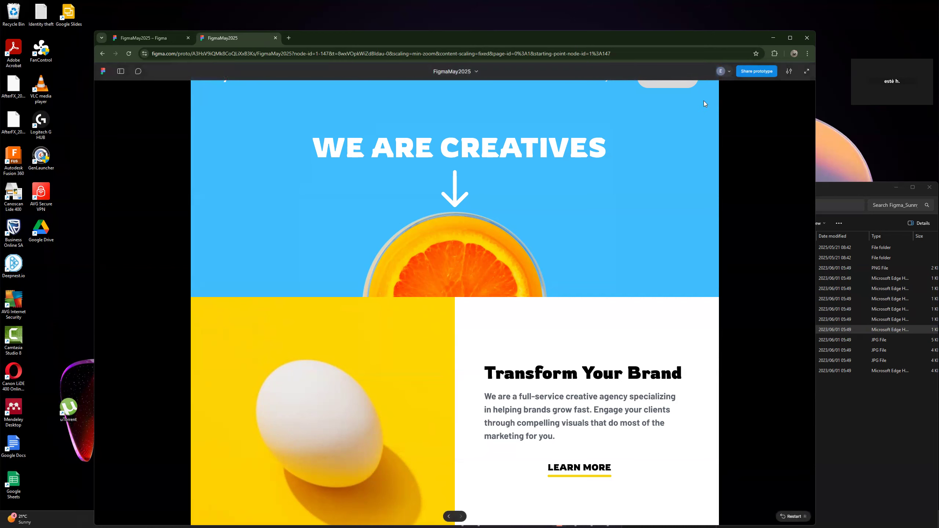
Step: Return to the design file and select the About Page's Hero Section to inspect its prototype connection
click(145, 38)
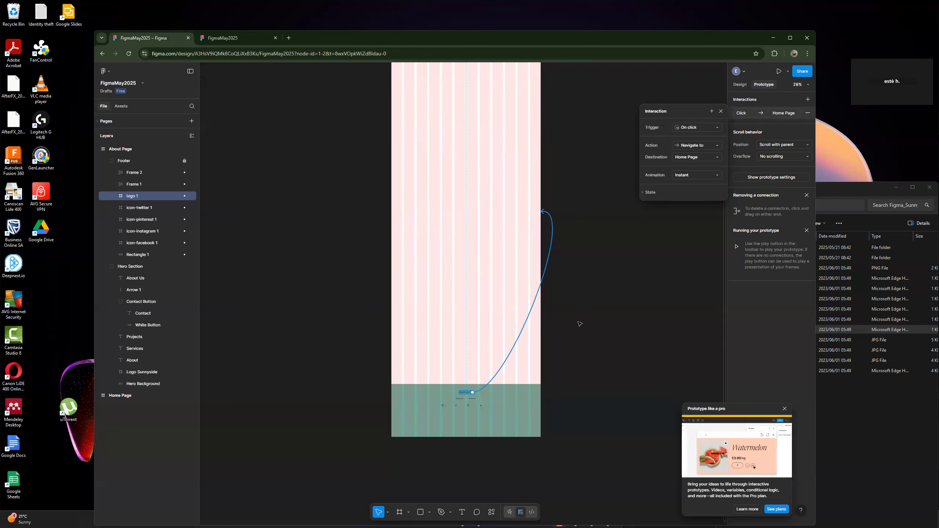
scroll(492, 377, up, 5)
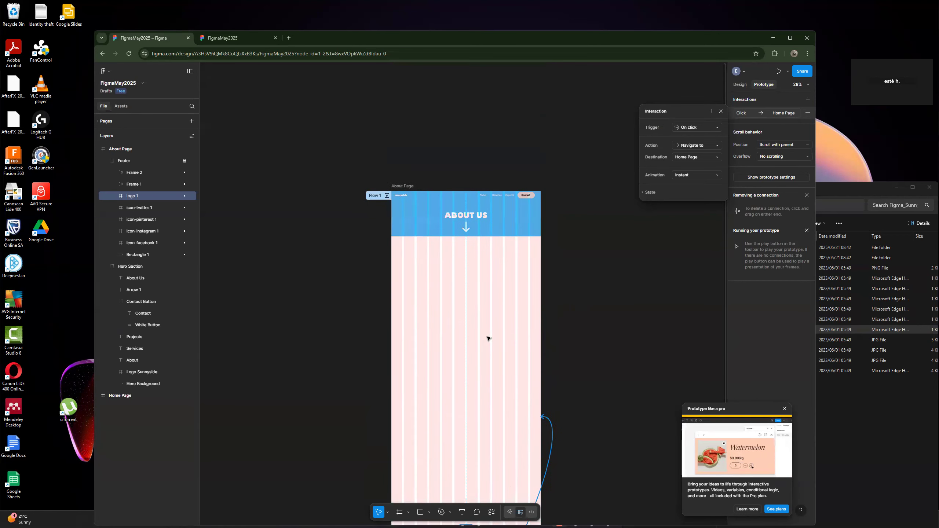
scroll(488, 339, down, 5)
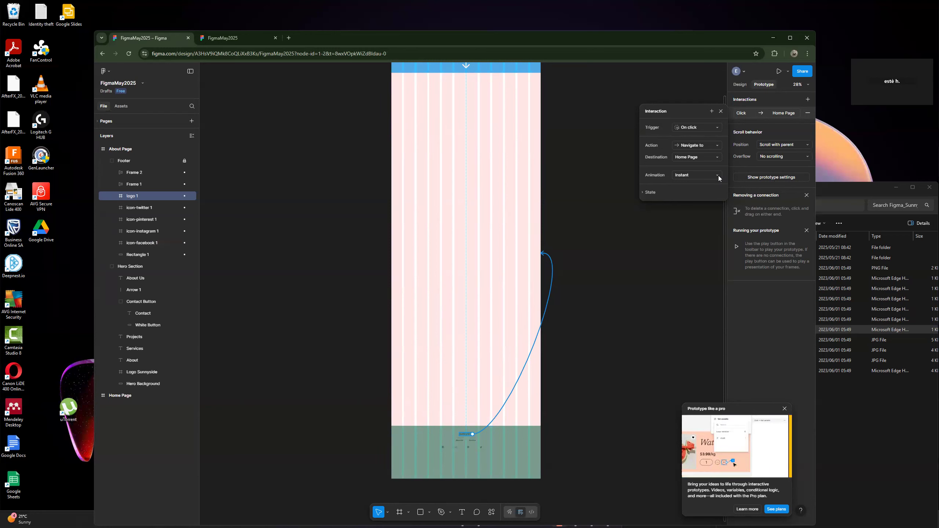
scroll(528, 335, up, 5)
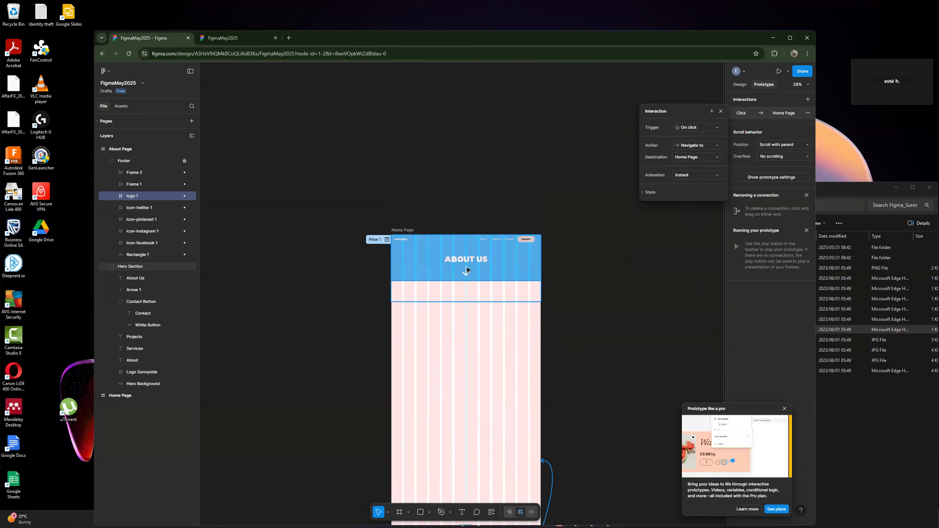
scroll(495, 200, down, 2)
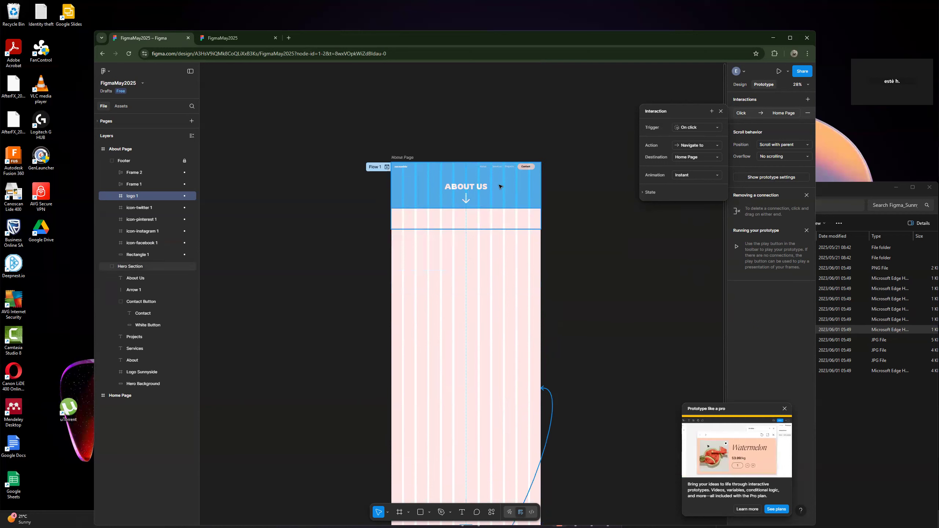
click(405, 169)
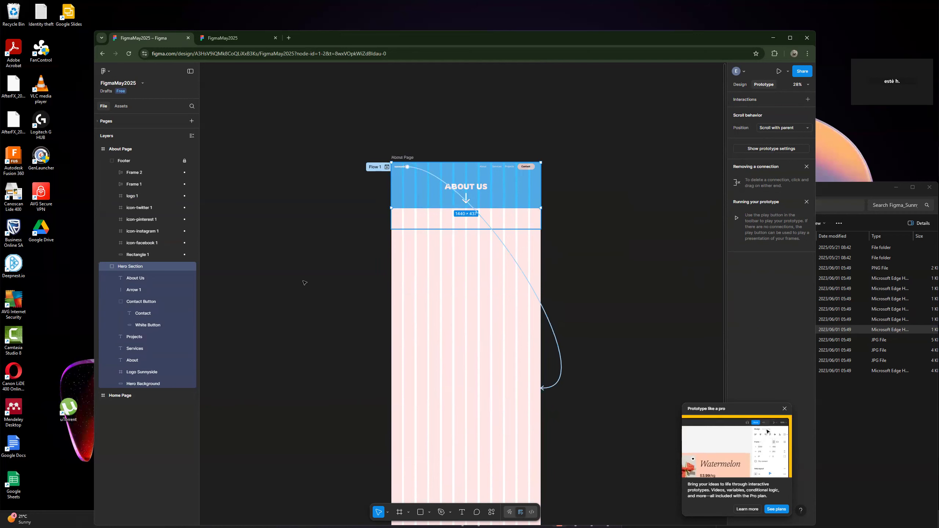
Step: Collapse the About Page layers, expand the Home Page, and inspect the prototype connection of the About text in its Hero Section
click(95, 148)
click(116, 160)
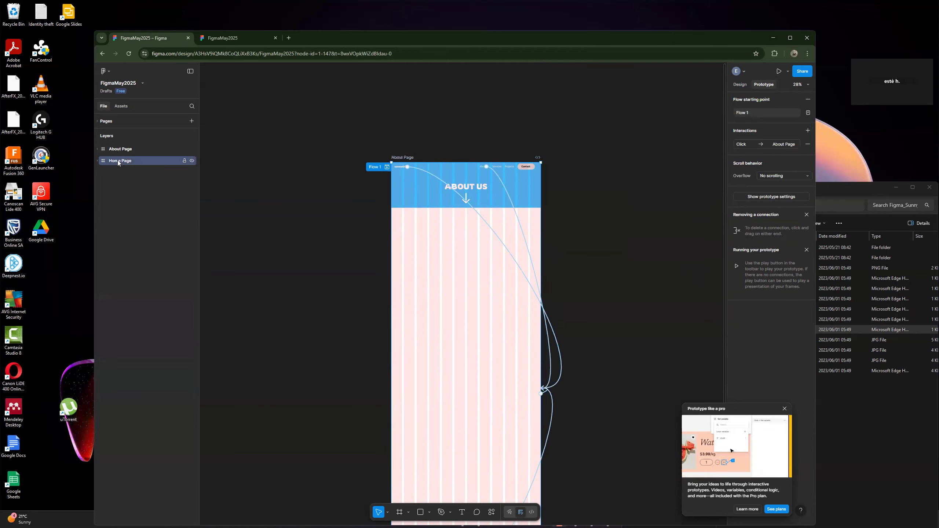
click(96, 161)
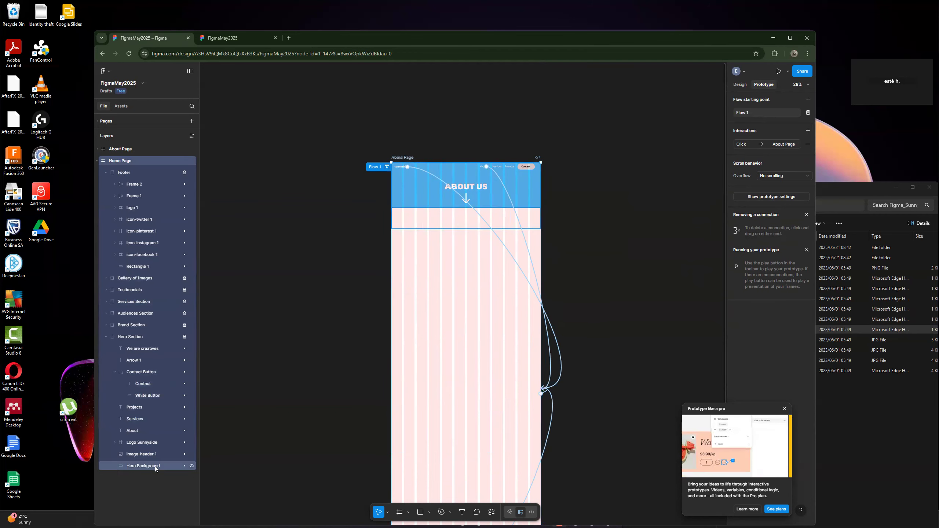
click(144, 467)
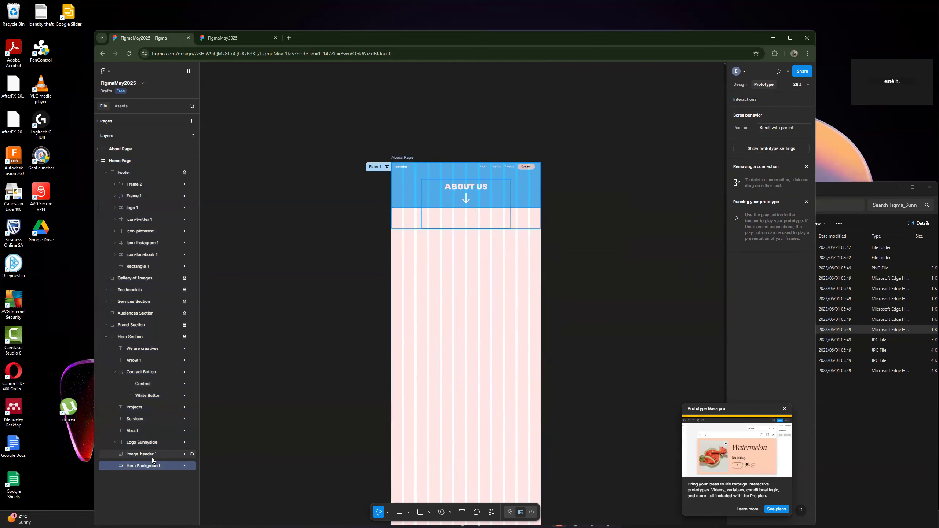
click(150, 455)
click(137, 431)
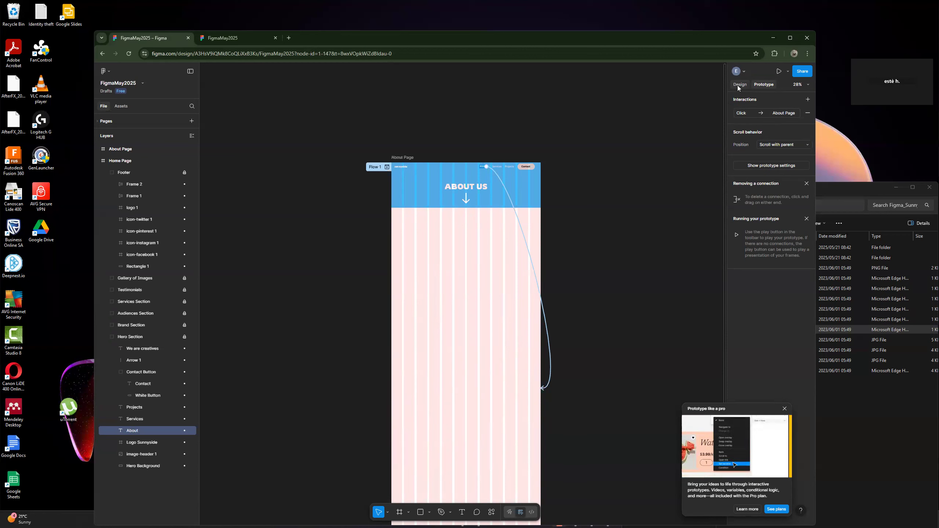
Step: Dismiss the Pro plan promotion and maximize the browser window, keeping the floating call thumbnail clear of the interaction settings
click(785, 409)
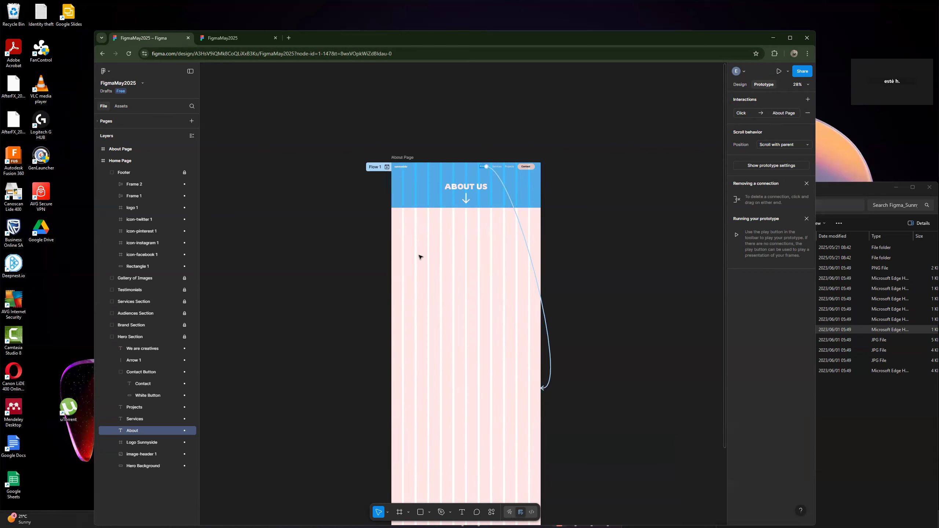
scroll(328, 172, down, 1)
scroll(327, 173, down, 3)
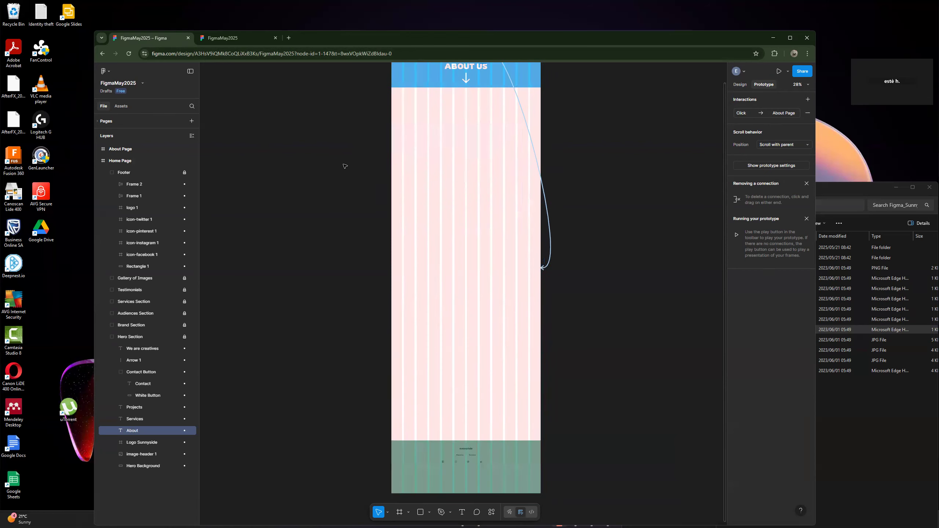
scroll(680, 186, up, 1)
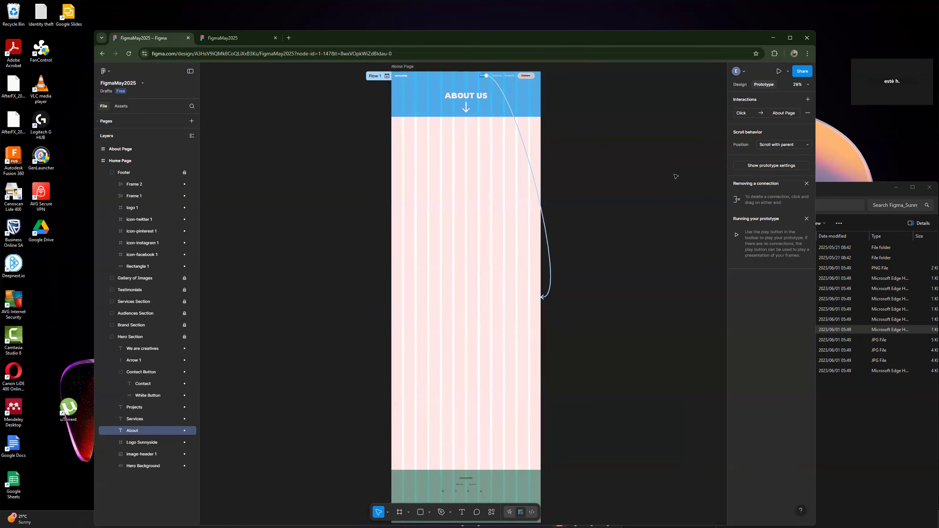
click(789, 38)
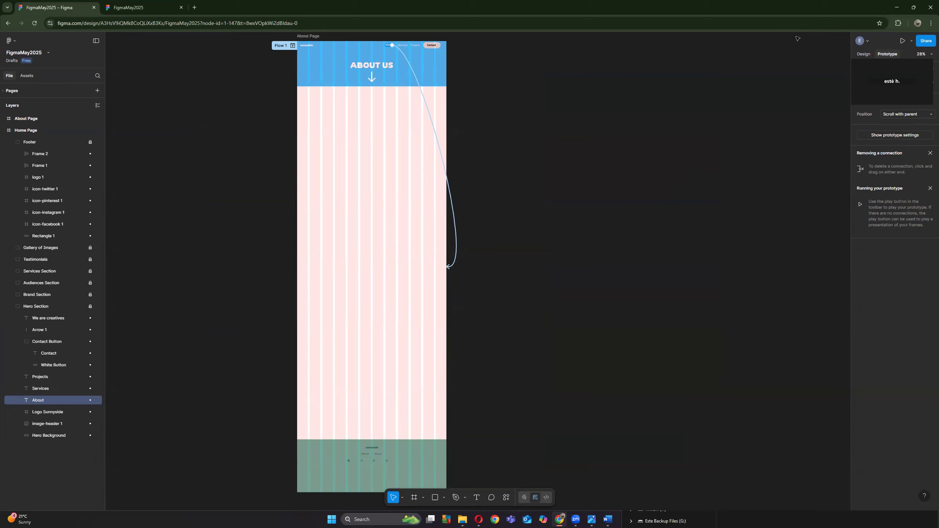
drag(813, 88, 812, 65)
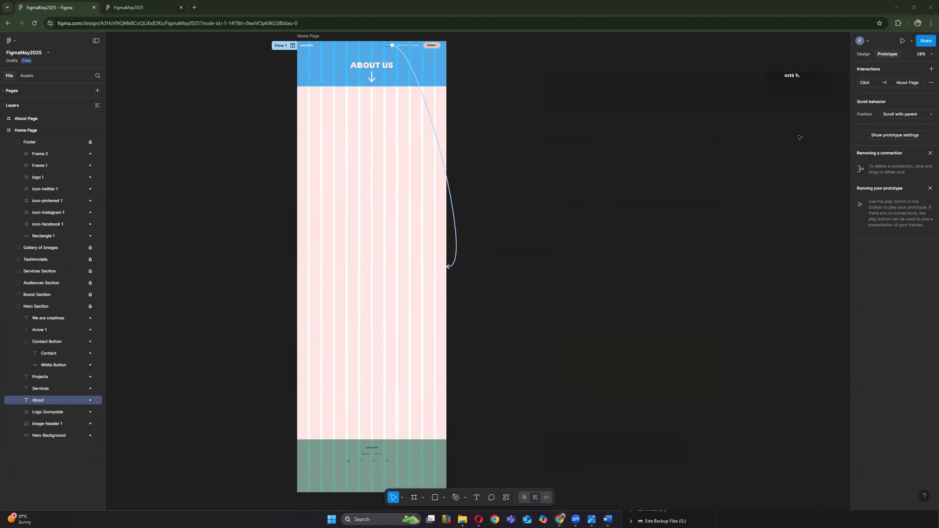